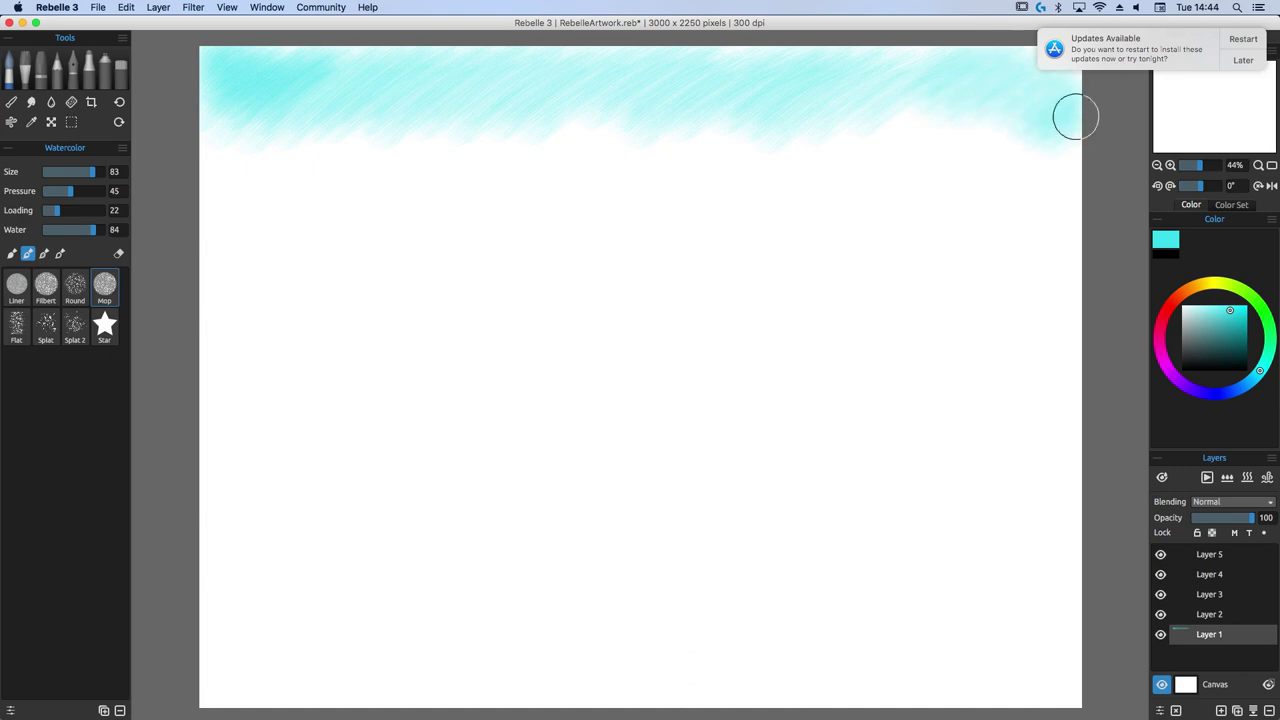
Build up and deepen the turquoise watercolor wash across the upper edge of the canvas, varying its shade and dismissing the update notification.
mouse_move(240, 140)
mouse_down()
mouse_move(357, 123)
mouse_move(1057, 168)
mouse_up()
click(1218, 309)
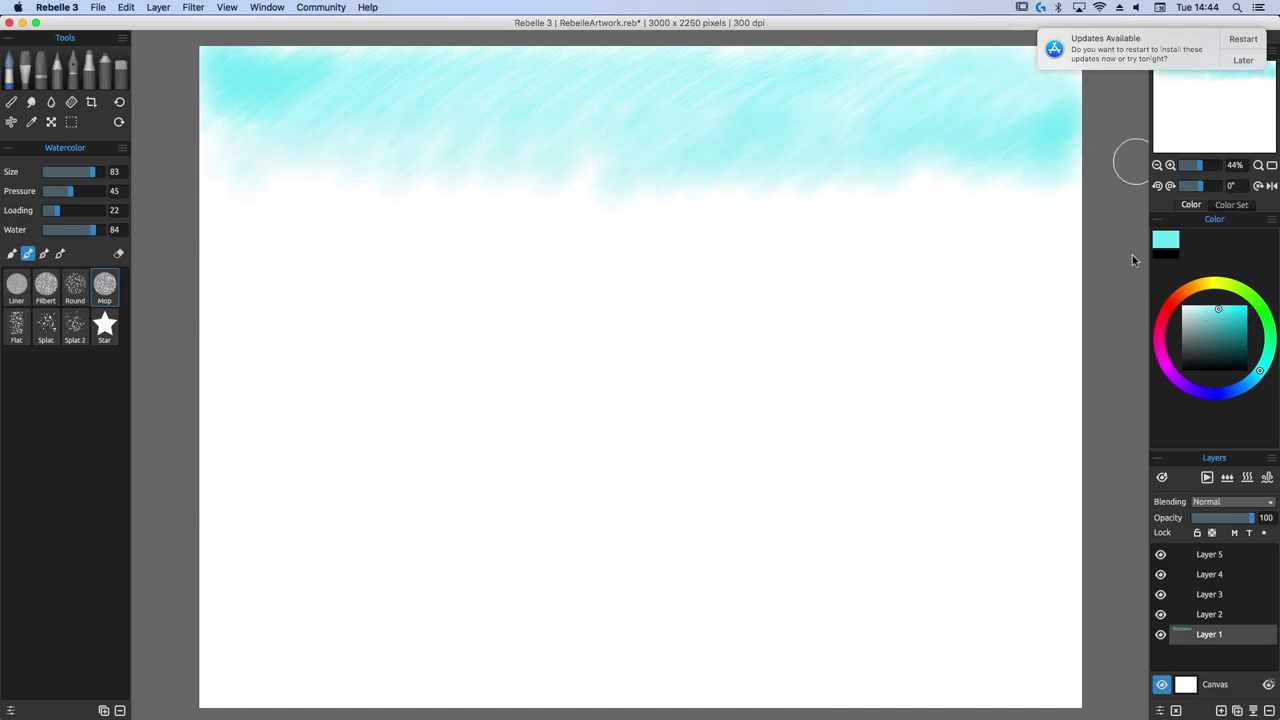
mouse_move(953, 68)
mouse_down()
mouse_move(640, 74)
mouse_move(229, 43)
mouse_move(1068, 58)
mouse_up()
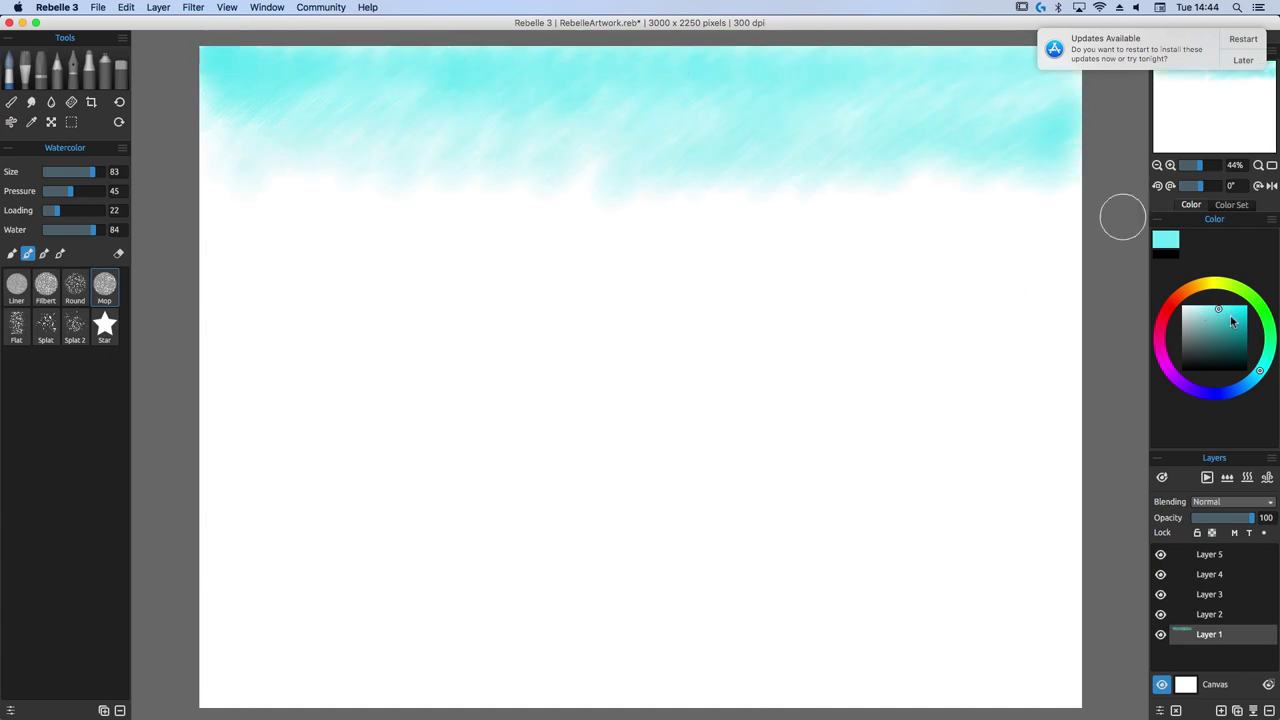
click(1240, 62)
click(1150, 130)
mouse_move(1058, 92)
mouse_down()
mouse_move(947, 49)
mouse_move(1036, 73)
mouse_move(1023, 80)
mouse_move(929, 42)
mouse_move(1049, 123)
mouse_up()
mouse_move(393, 70)
mouse_down()
mouse_move(320, 71)
mouse_move(426, 54)
mouse_move(1066, 80)
mouse_move(471, 74)
mouse_move(290, 110)
mouse_move(1017, 54)
mouse_move(214, 63)
mouse_move(1070, 130)
mouse_up()
Extend and smooth the sky downward with muted teal Liner strokes, ending in a nearly straight horizon.
click(16, 285)
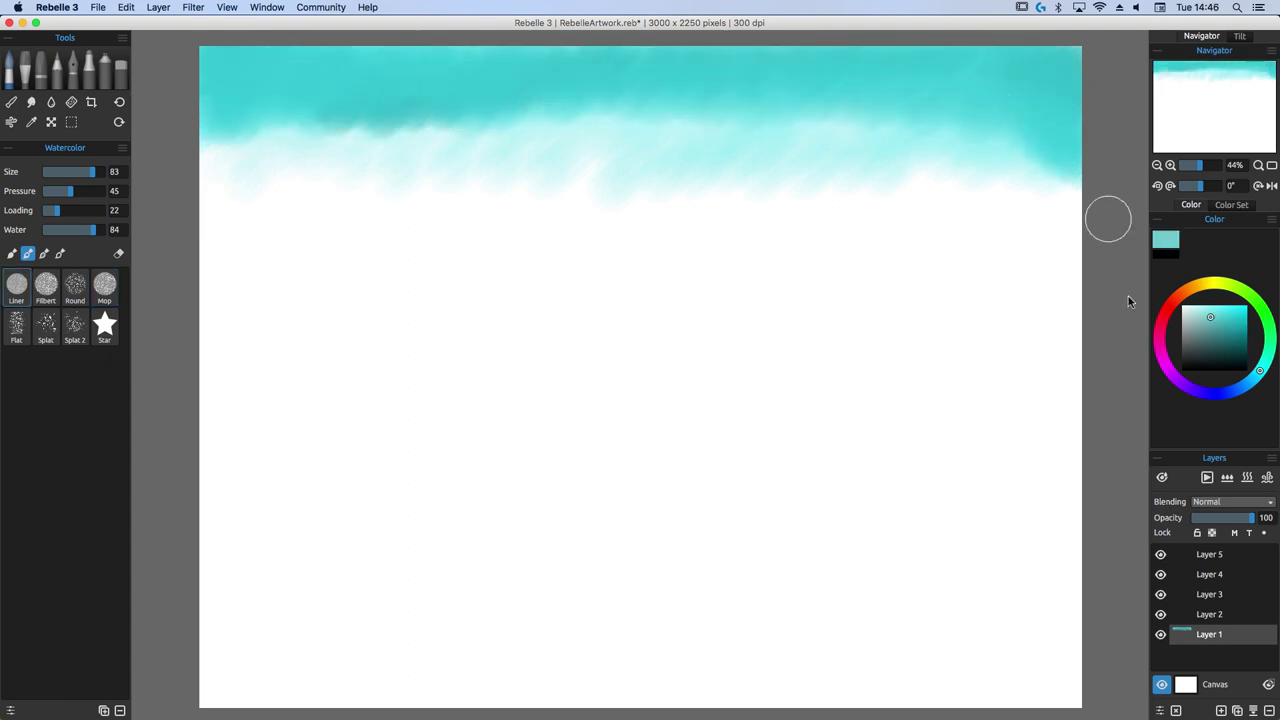
mouse_move(230, 160)
mouse_down()
mouse_move(360, 106)
mouse_move(737, 109)
mouse_move(1060, 170)
mouse_up()
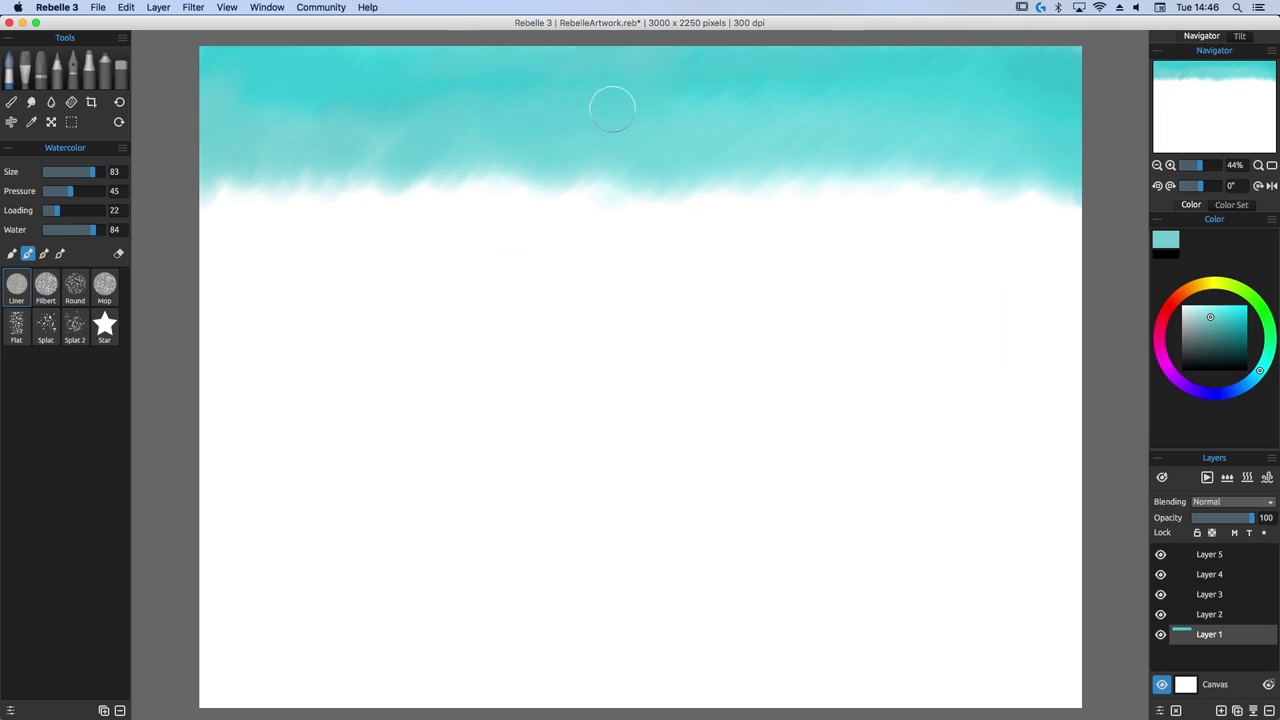
mouse_move(612, 109)
mouse_down()
mouse_move(274, 251)
mouse_move(429, 160)
mouse_move(166, 211)
mouse_move(629, 219)
mouse_up()
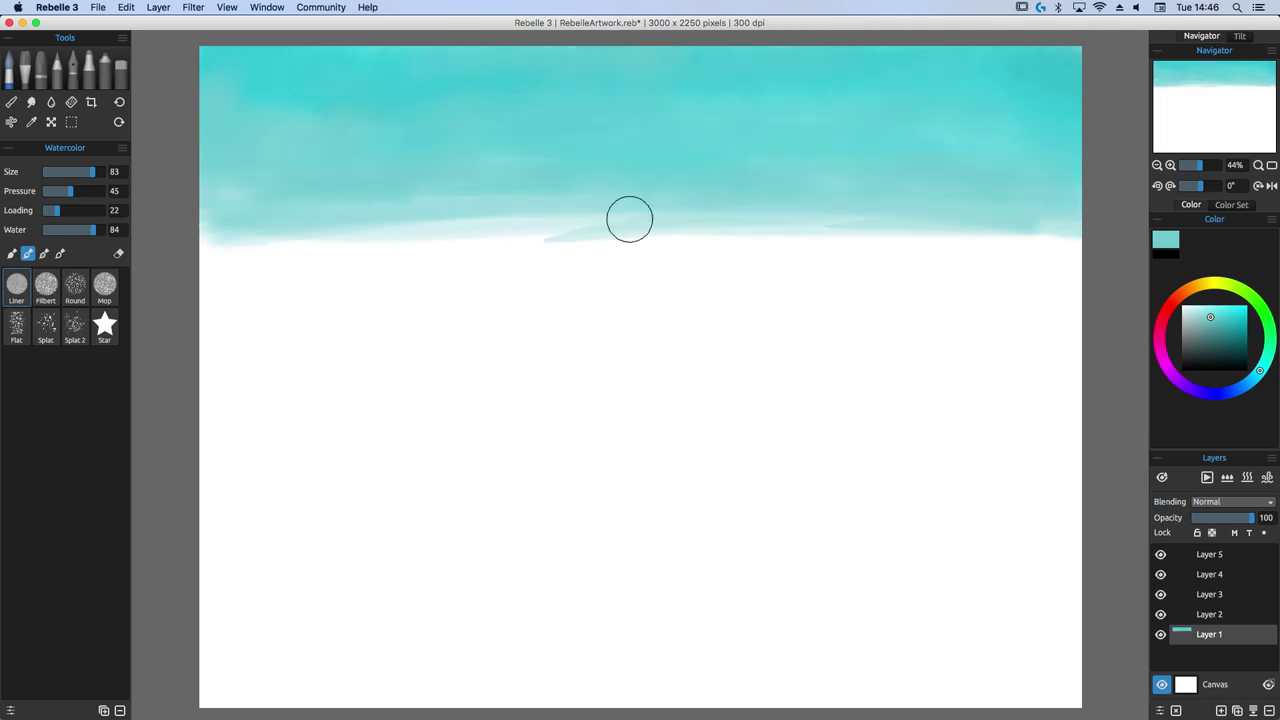
Shade the sky with soft blue and sketch three long slanted guide strokes below its left half.
click(1248, 385)
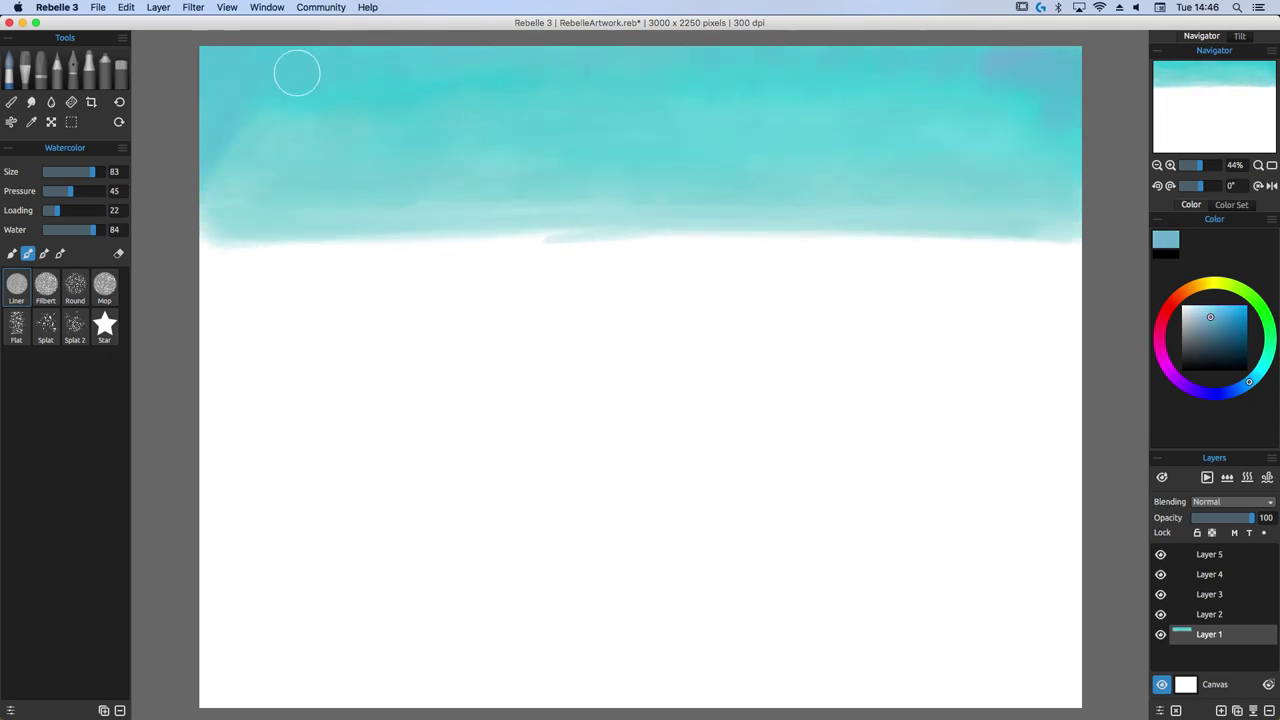
drag(388, 176, 700, 215)
drag(520, 198, 491, 342)
drag(490, 212, 428, 528)
drag(447, 202, 369, 580)
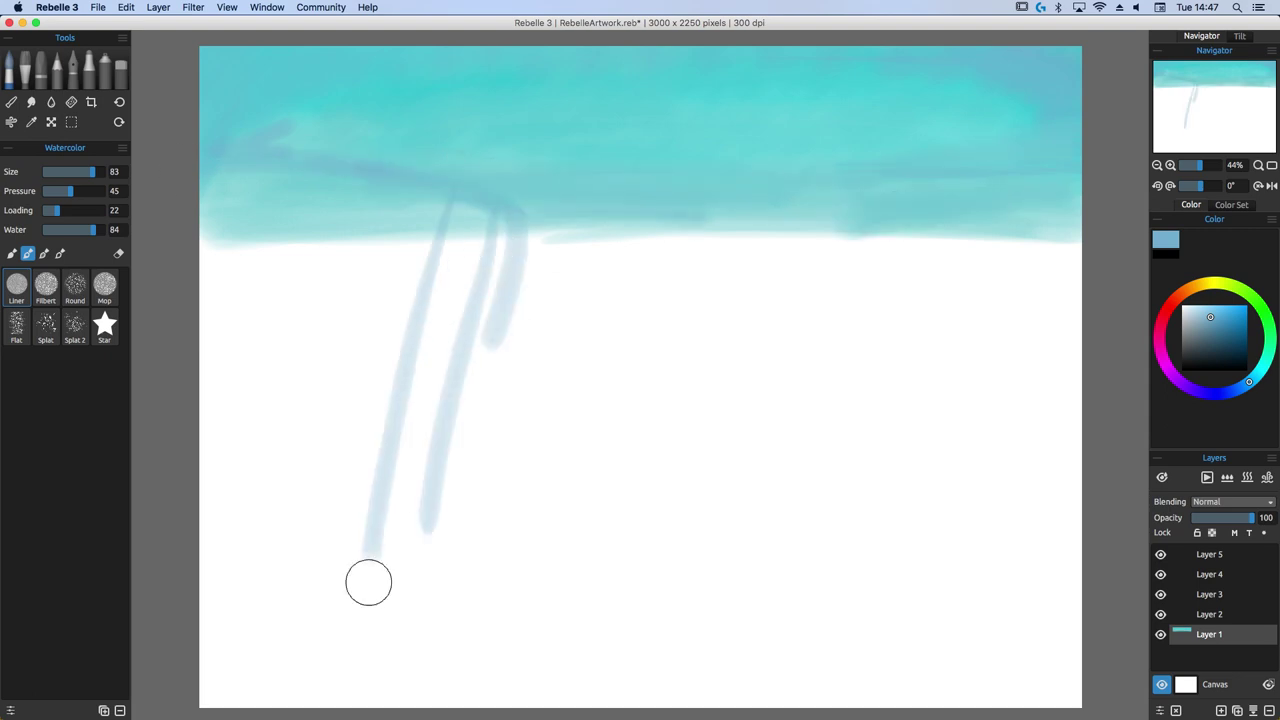
Sketch the right-hand guide lines, central figure-like shapes and a small lower-right curve in soft blue.
drag(872, 190, 950, 553)
drag(840, 240, 908, 530)
drag(520, 610, 744, 588)
drag(904, 600, 908, 688)
mouse_move(608, 471)
mouse_down()
mouse_move(754, 357)
mouse_move(431, 234)
mouse_move(320, 546)
mouse_move(633, 642)
mouse_move(611, 471)
mouse_move(778, 585)
mouse_up()
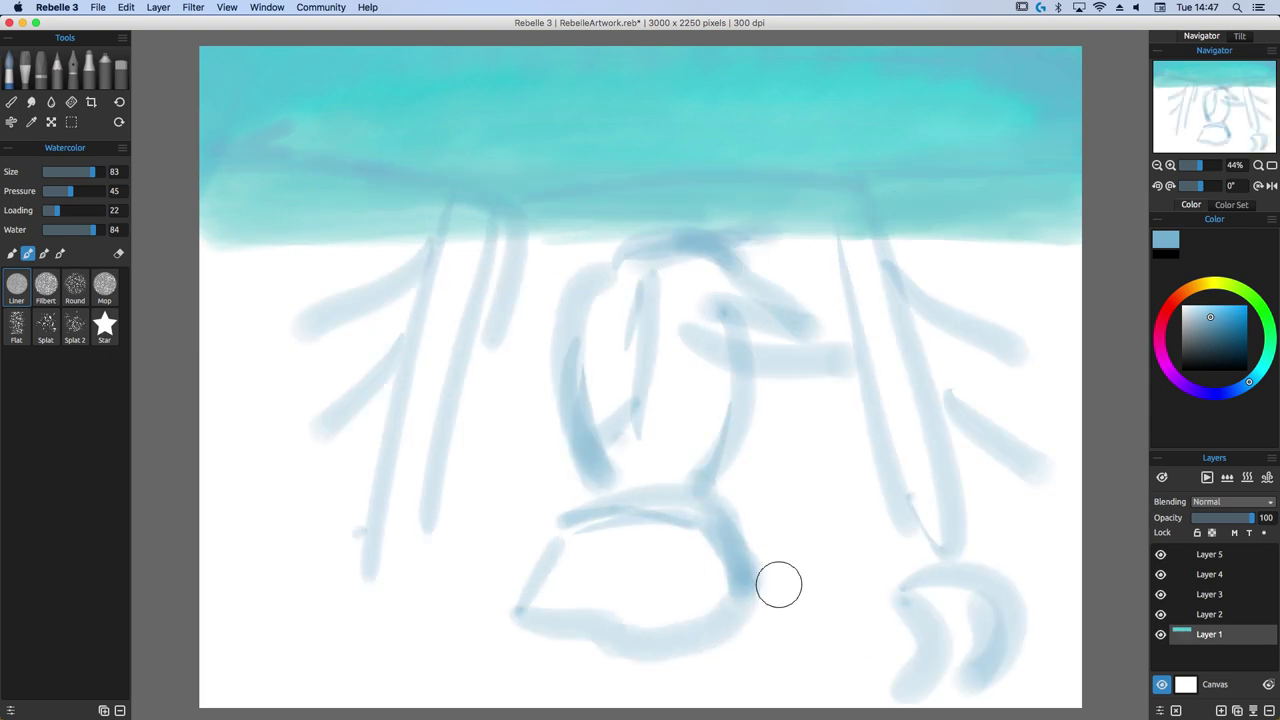
Paint pale billowing clouds across the lower part of the turquoise sky.
mouse_move(572, 193)
mouse_down()
mouse_move(217, 166)
mouse_move(583, 209)
mouse_move(880, 197)
mouse_up()
mouse_move(611, 127)
mouse_down()
mouse_move(311, 186)
mouse_move(851, 182)
mouse_up()
mouse_move(374, 143)
mouse_down()
mouse_move(780, 142)
mouse_move(442, 182)
mouse_move(935, 149)
mouse_move(887, 169)
mouse_move(802, 170)
mouse_move(906, 194)
mouse_move(1015, 165)
mouse_move(373, 207)
mouse_move(1004, 161)
mouse_move(903, 220)
mouse_move(1061, 237)
mouse_up()
On Layer 2, outline the rugged left and right cliff edges in dark brown with the Round brush.
click(1218, 612)
key(w)
drag(893, 212, 1071, 166)
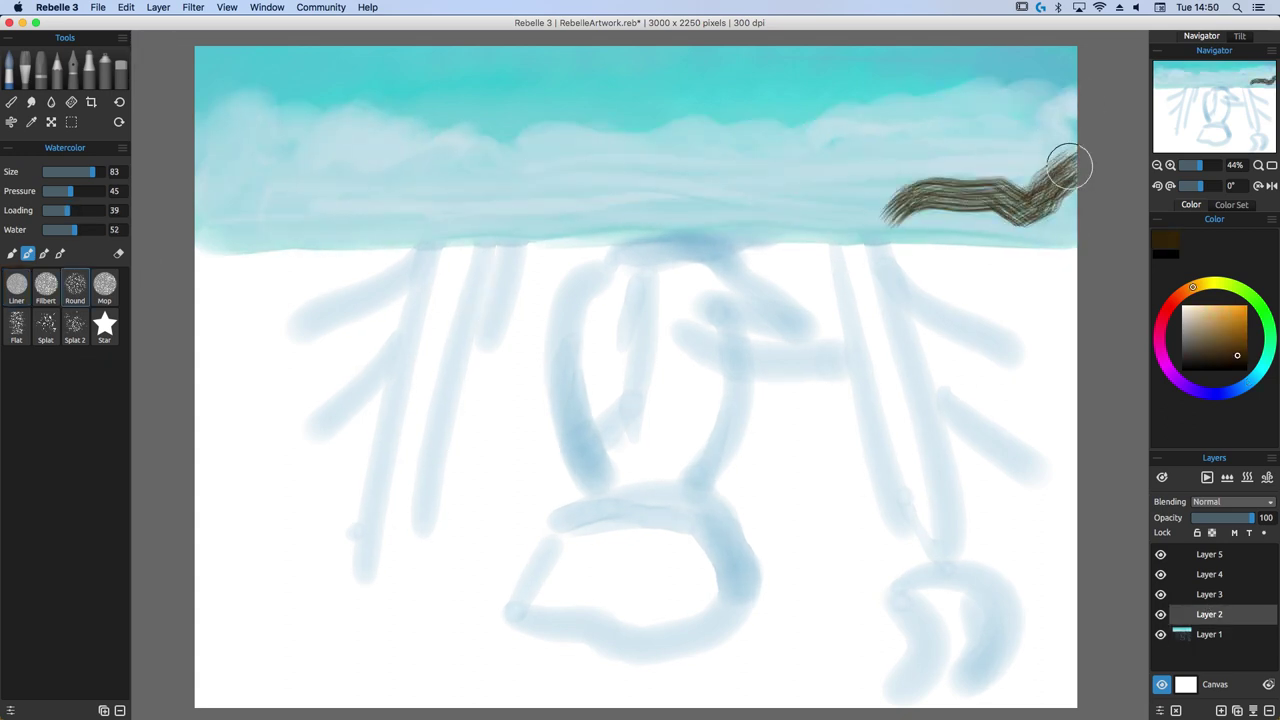
mouse_move(202, 131)
mouse_down()
mouse_move(391, 251)
mouse_move(336, 403)
mouse_up()
mouse_move(400, 238)
mouse_down()
mouse_move(300, 150)
mouse_move(1000, 110)
mouse_move(903, 206)
mouse_move(905, 530)
mouse_up()
drag(370, 395, 345, 525)
Paint brown ground lines at both cliff bases and vertical streaks along the inner cliff edges.
drag(229, 535, 560, 530)
drag(748, 527, 1077, 518)
drag(515, 85, 420, 522)
drag(797, 100, 870, 517)
drag(530, 169, 495, 518)
drag(377, 90, 342, 190)
drag(445, 166, 422, 245)
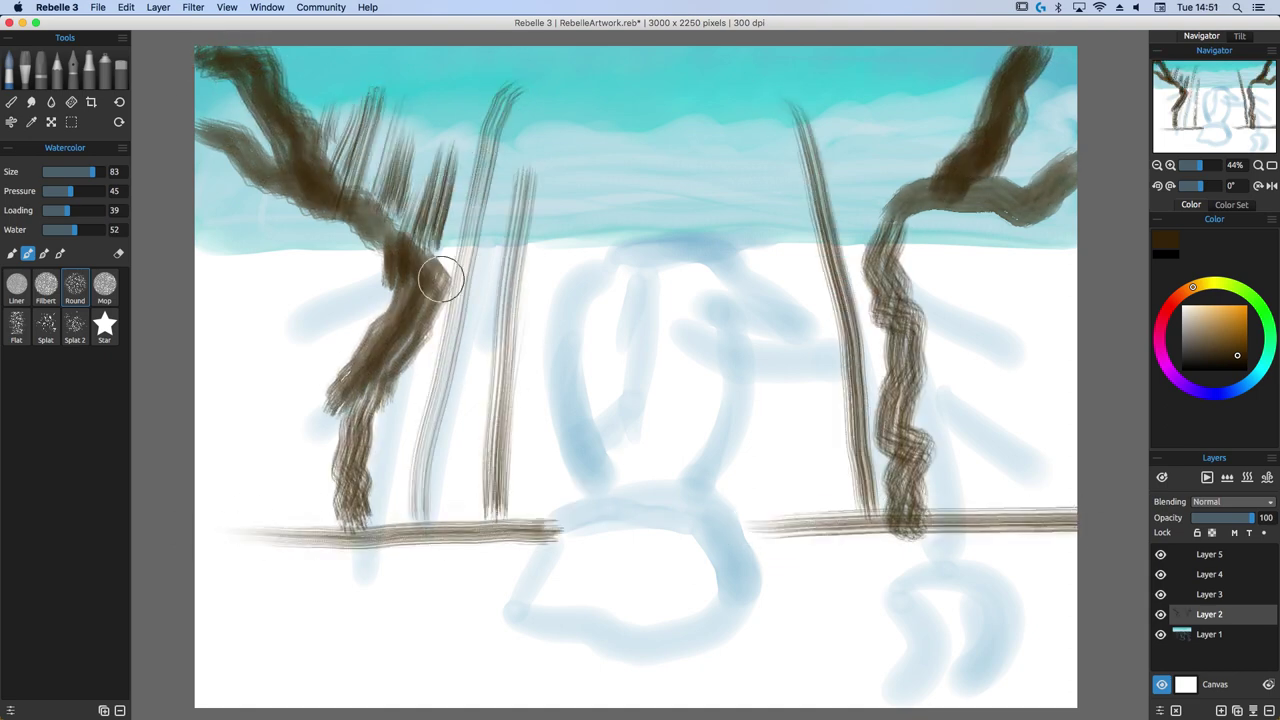
drag(412, 362, 391, 490)
drag(860, 285, 882, 432)
drag(842, 110, 860, 210)
Fill the left and right cliff masses with dense dark brown strokes up to the canvas's upper edge.
mouse_move(874, 126)
mouse_down()
mouse_move(934, 351)
mouse_move(1044, 417)
mouse_move(994, 229)
mouse_move(994, 409)
mouse_move(1040, 470)
mouse_up()
mouse_move(209, 177)
mouse_down()
mouse_move(225, 386)
mouse_move(197, 521)
mouse_move(219, 523)
mouse_move(371, 369)
mouse_move(334, 205)
mouse_move(212, 93)
mouse_move(190, 325)
mouse_move(311, 243)
mouse_move(272, 193)
mouse_move(353, 312)
mouse_move(229, 429)
mouse_up()
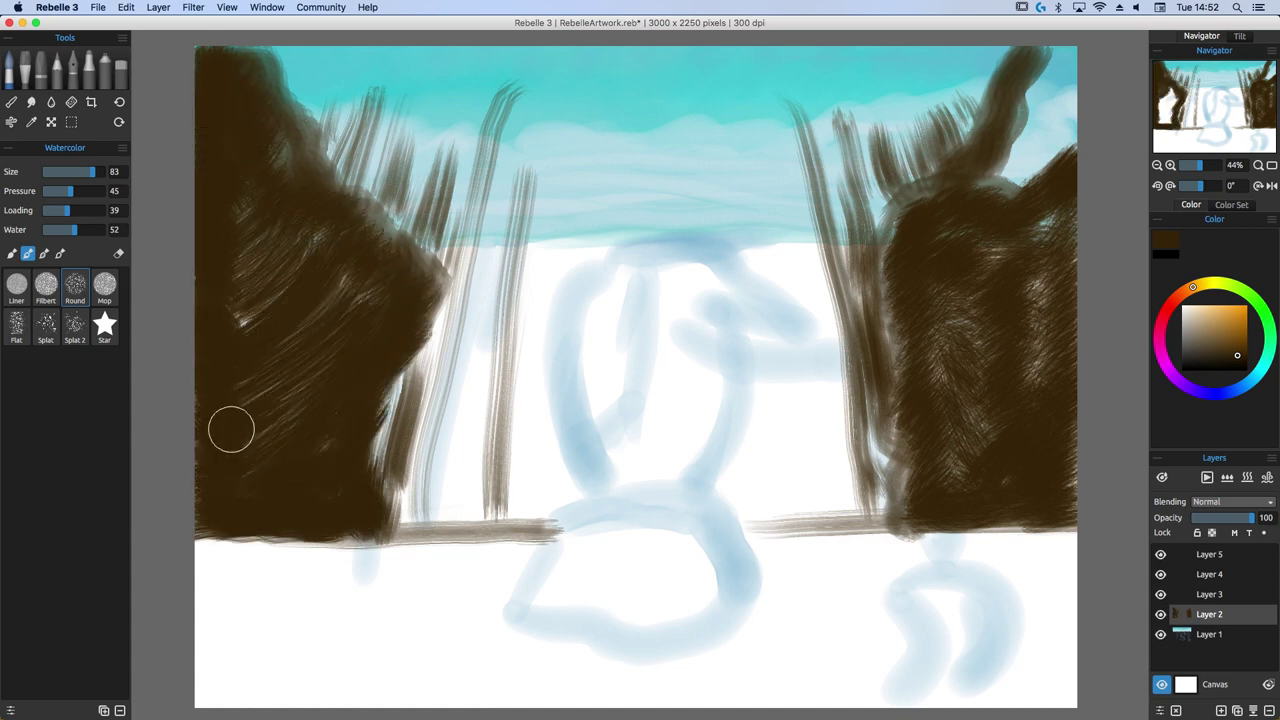
drag(1036, 117, 1060, 171)
mouse_move(350, 60)
mouse_down()
mouse_move(306, 86)
mouse_move(360, 190)
mouse_up()
mouse_move(908, 120)
mouse_down()
mouse_move(891, 236)
mouse_move(900, 440)
mouse_up()
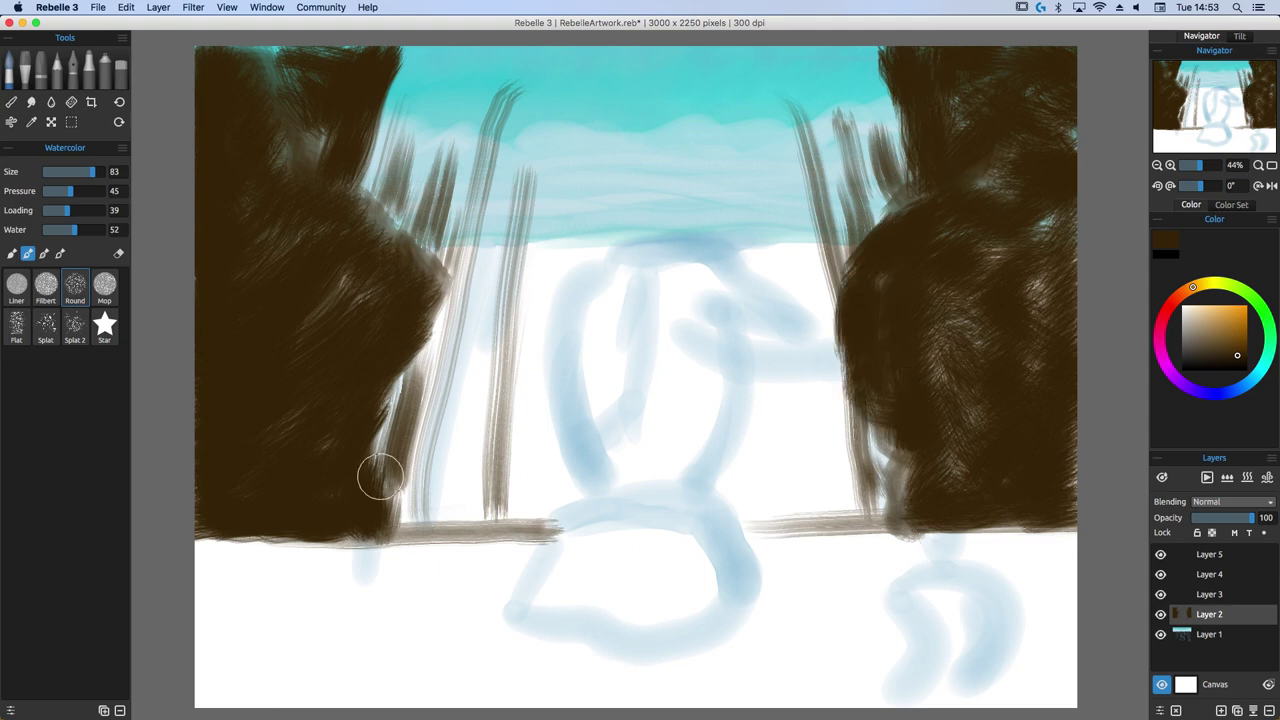
Extend the cliff feet inward, round out the left overhang, and wet Layer 2 so the brown paint diffuses.
drag(380, 471, 490, 530)
mouse_move(851, 514)
mouse_down()
mouse_move(895, 474)
mouse_move(1048, 500)
mouse_up()
scroll(394, 117, up, 1)
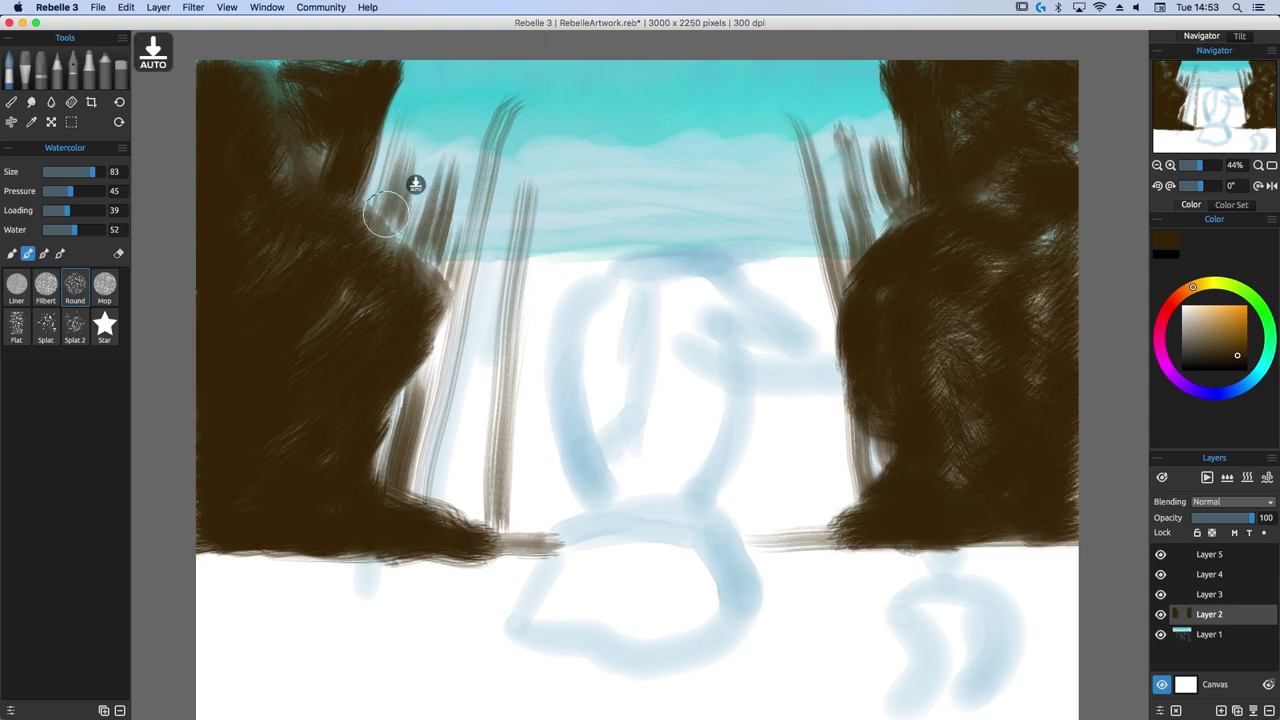
mouse_move(374, 123)
mouse_down()
mouse_move(365, 155)
mouse_move(332, 110)
mouse_move(395, 165)
mouse_up()
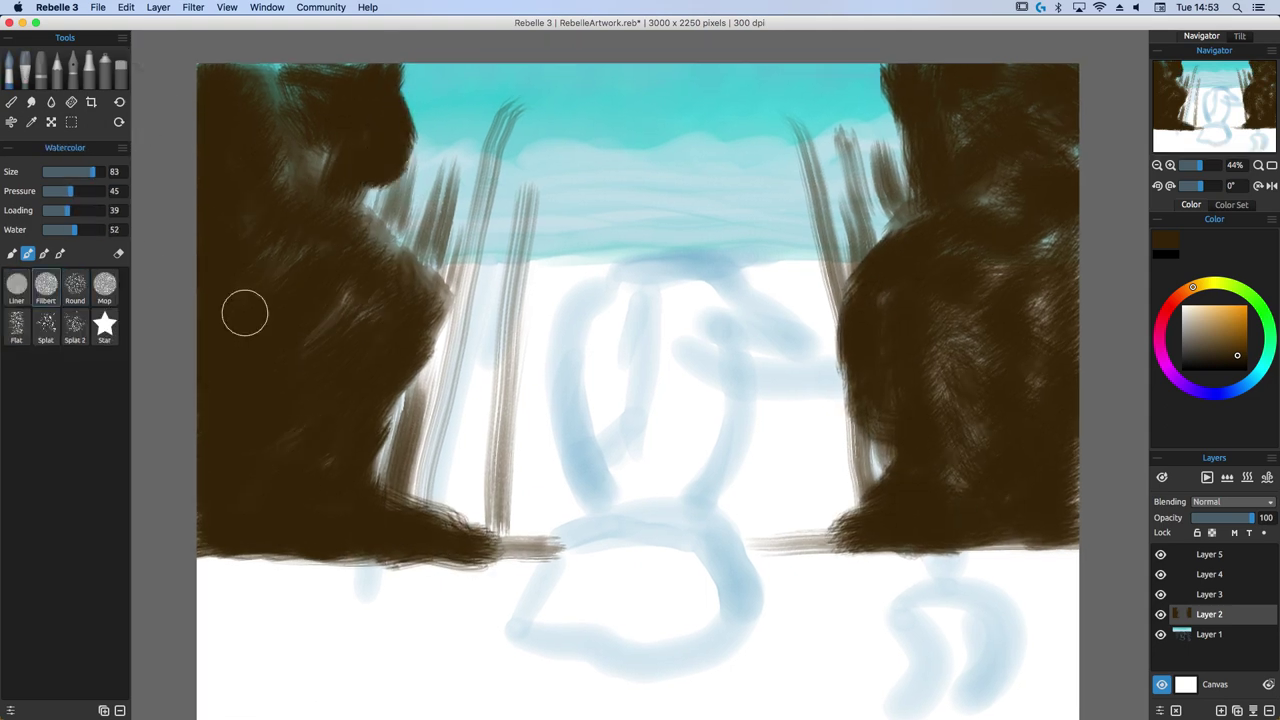
scroll(245, 313, down, 2)
click(1267, 477)
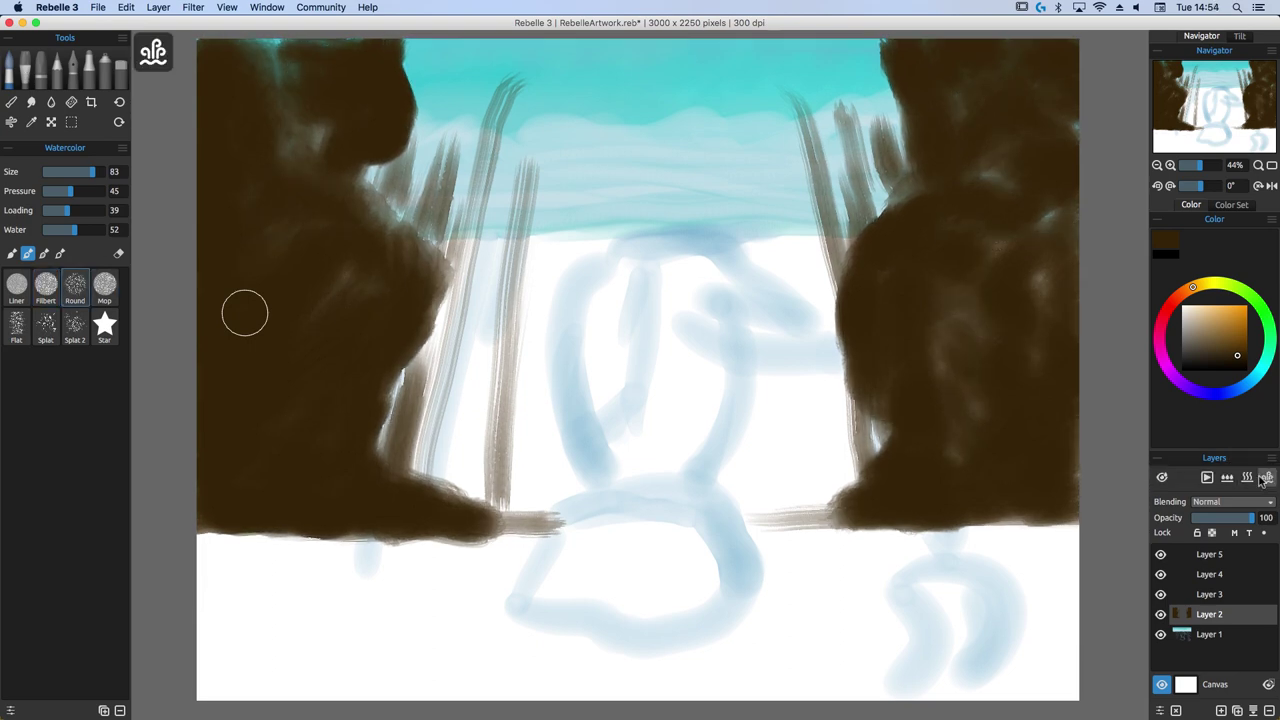
Cover the gap between the cliffs with pale beige downward strokes, adding a ragged crest beneath the sky.
alt+click(523, 443)
mouse_move(512, 125)
mouse_down()
mouse_move(491, 240)
mouse_move(490, 485)
mouse_up()
mouse_move(463, 128)
mouse_down()
mouse_move(417, 145)
mouse_move(414, 123)
mouse_move(414, 543)
mouse_up()
mouse_move(875, 95)
mouse_down()
mouse_move(886, 129)
mouse_move(868, 420)
mouse_move(777, 254)
mouse_move(723, 117)
mouse_up()
mouse_move(548, 110)
mouse_down()
mouse_move(563, 486)
mouse_move(610, 211)
mouse_move(700, 260)
mouse_move(646, 431)
mouse_move(691, 471)
mouse_move(459, 133)
mouse_move(757, 109)
mouse_move(926, 217)
mouse_move(391, 271)
mouse_move(825, 487)
mouse_move(363, 300)
mouse_move(389, 380)
mouse_move(334, 466)
mouse_move(875, 494)
mouse_move(409, 360)
mouse_move(360, 477)
mouse_move(414, 51)
mouse_move(728, 94)
mouse_up()
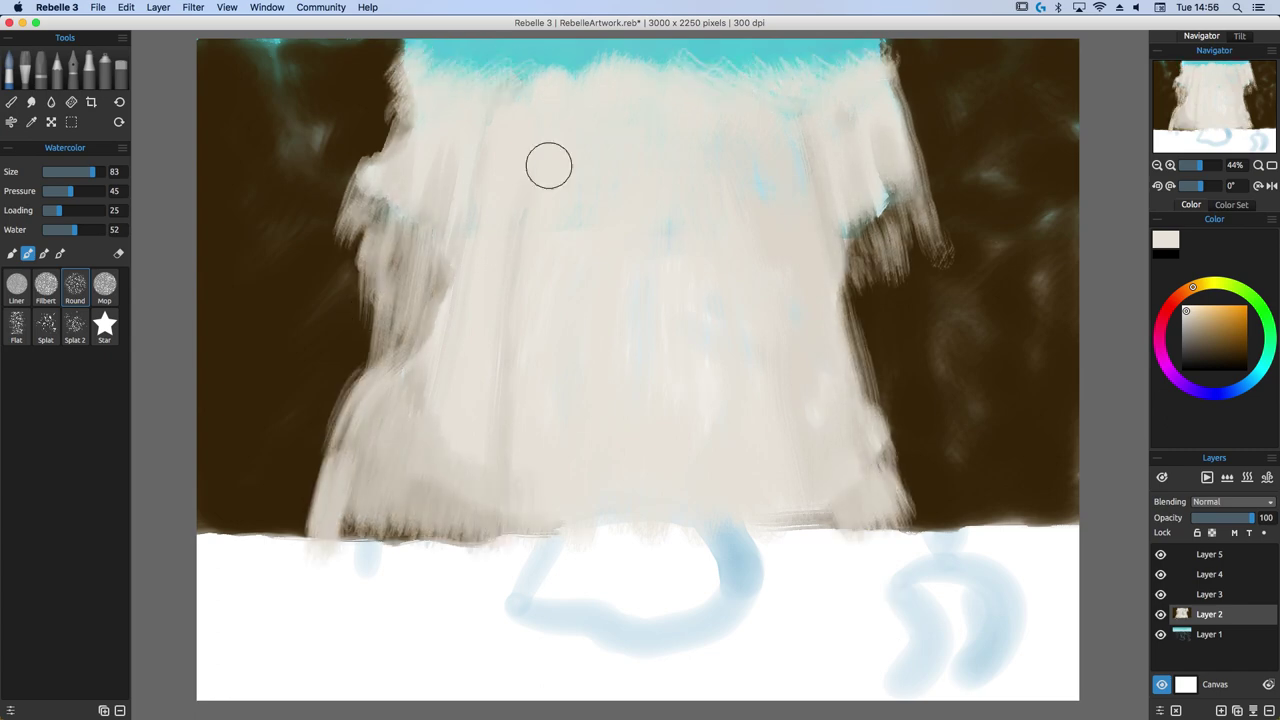
On Layer 3, paint two thick medium-blue streaks down the left and right of the pale waterfall area.
click(1236, 390)
click(1210, 594)
click(1228, 314)
drag(535, 88, 464, 538)
drag(734, 102, 812, 510)
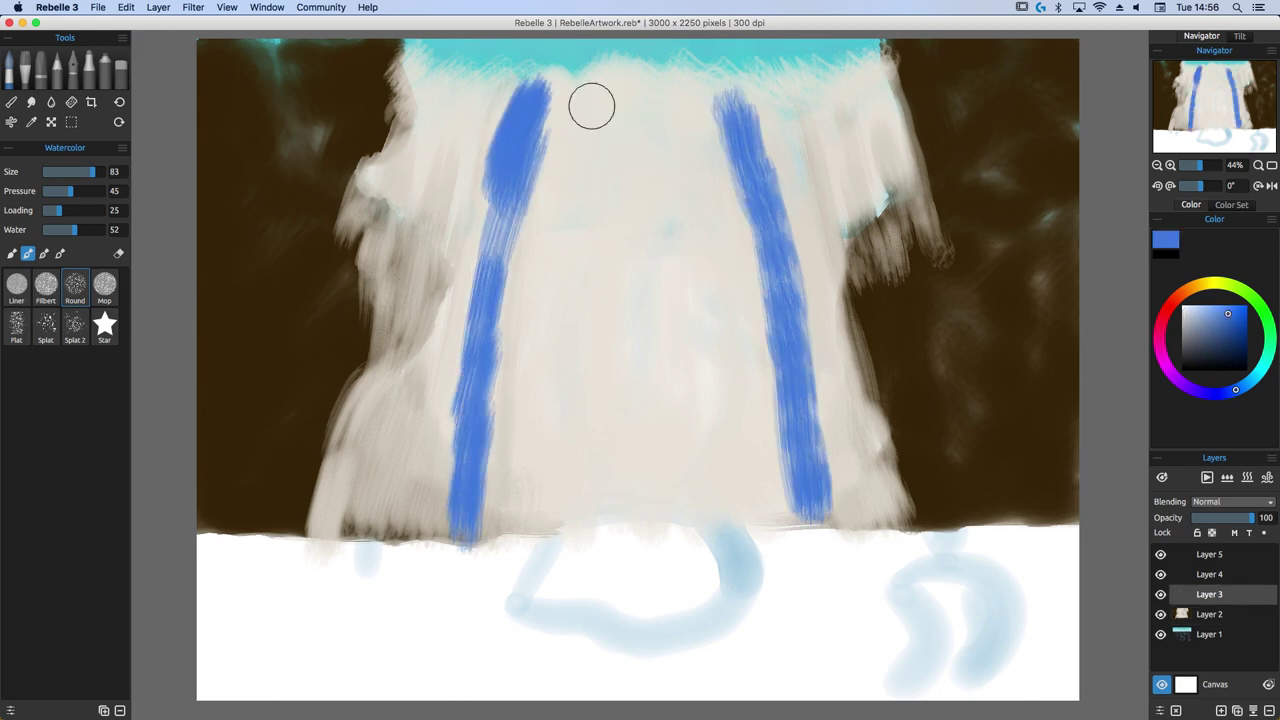
Add further blue vertical streaks through the middle and along both outer sides of the waterfall.
drag(598, 90, 612, 525)
drag(690, 98, 712, 525)
drag(560, 115, 515, 545)
drag(465, 105, 375, 525)
drag(800, 100, 862, 345)
drag(385, 135, 305, 530)
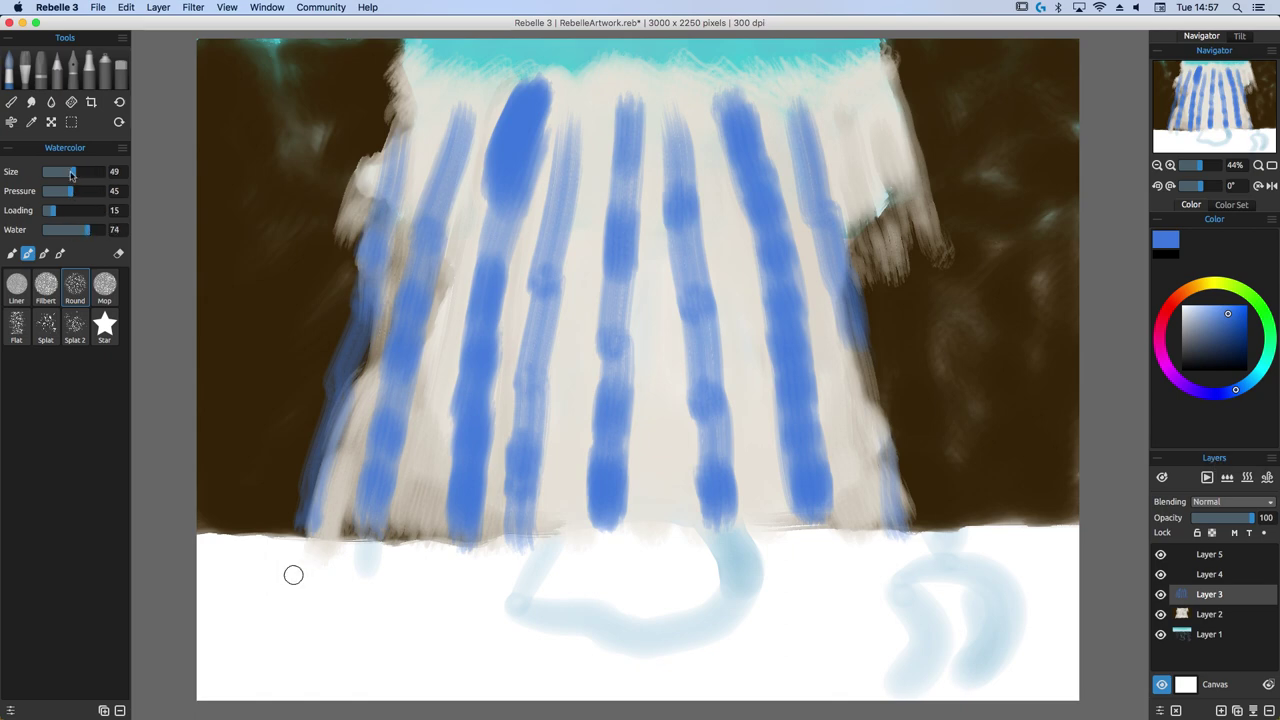
Blend pale mint strokes between the left blue streaks using the Mop brush at size 46.
click(1201, 313)
click(1264, 363)
drag(538, 80, 438, 470)
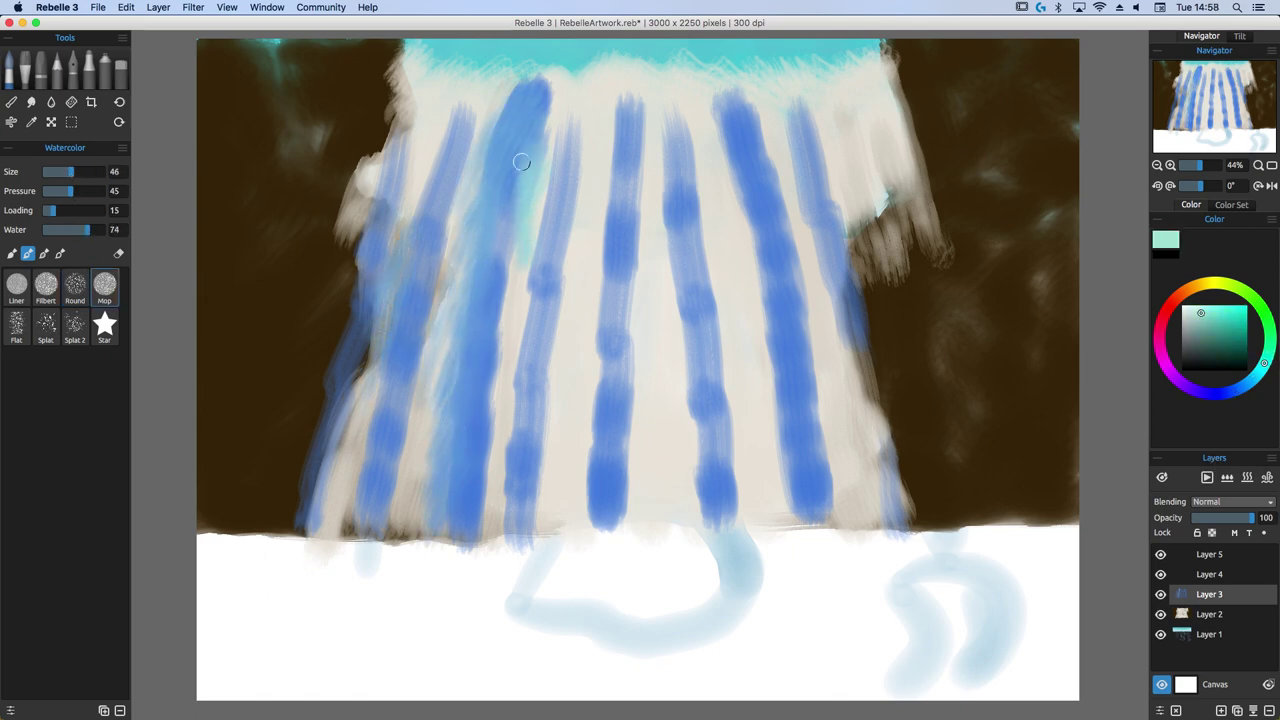
drag(521, 162, 480, 515)
scroll(438, 433, down, 1)
mouse_move(340, 490)
mouse_down()
mouse_move(366, 340)
mouse_move(422, 206)
mouse_move(421, 147)
mouse_up()
Carry the pale mint strokes across the waterfall's center and right side, and soften its upper left edge.
mouse_move(554, 82)
mouse_down()
mouse_move(531, 343)
mouse_move(540, 151)
mouse_move(574, 374)
mouse_move(577, 217)
mouse_up()
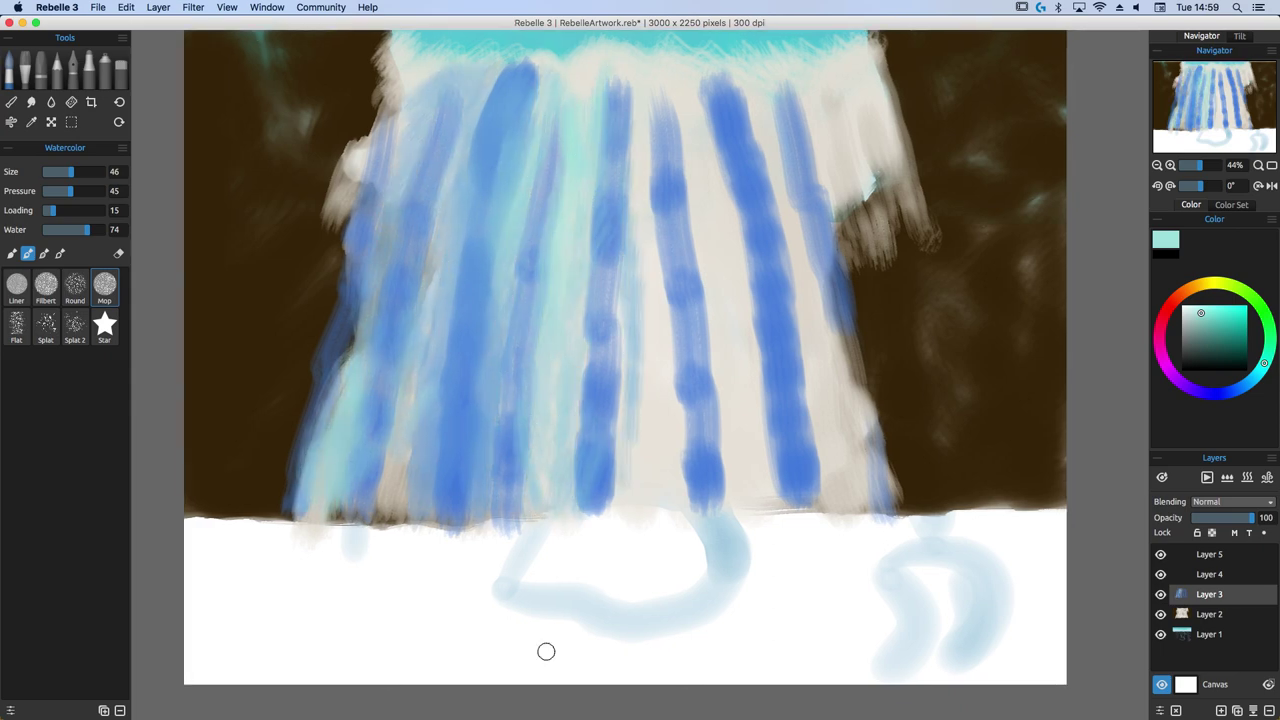
mouse_move(620, 92)
mouse_down()
mouse_move(603, 291)
mouse_move(654, 451)
mouse_move(642, 200)
mouse_up()
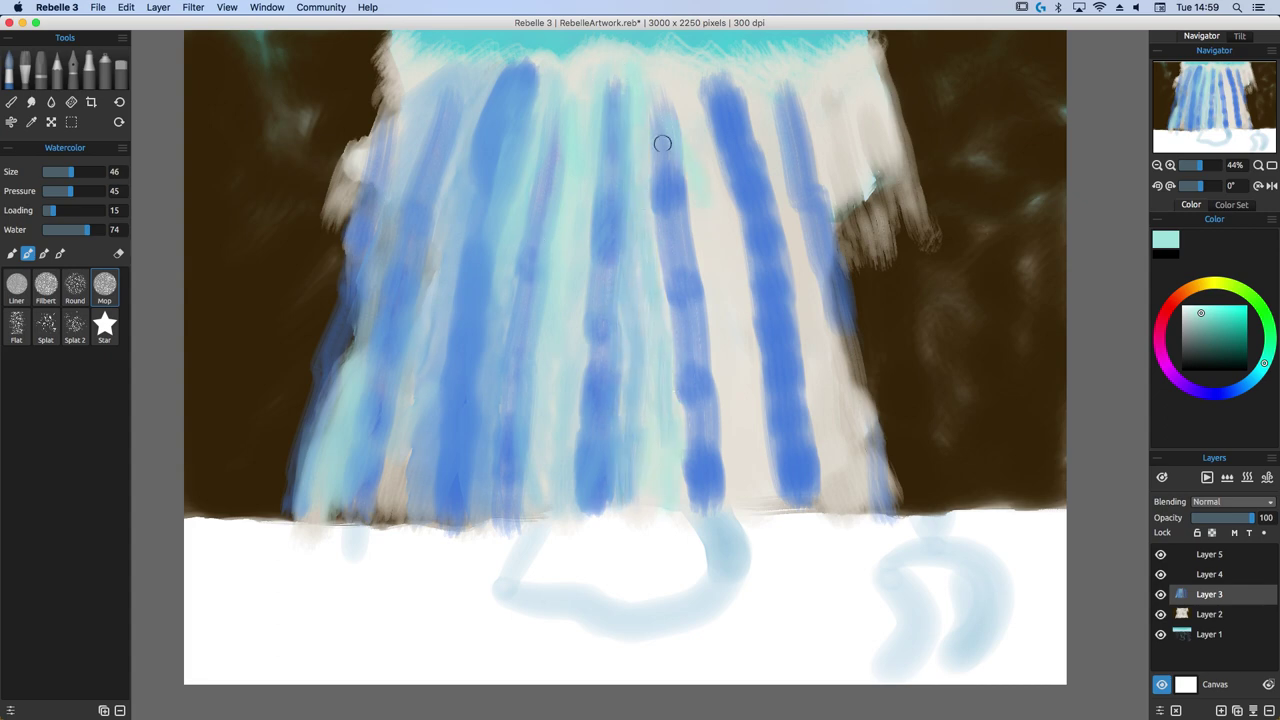
mouse_move(662, 143)
mouse_down()
mouse_move(711, 414)
mouse_move(669, 74)
mouse_move(734, 400)
mouse_move(760, 134)
mouse_move(786, 371)
mouse_move(846, 366)
mouse_move(846, 420)
mouse_move(834, 138)
mouse_up()
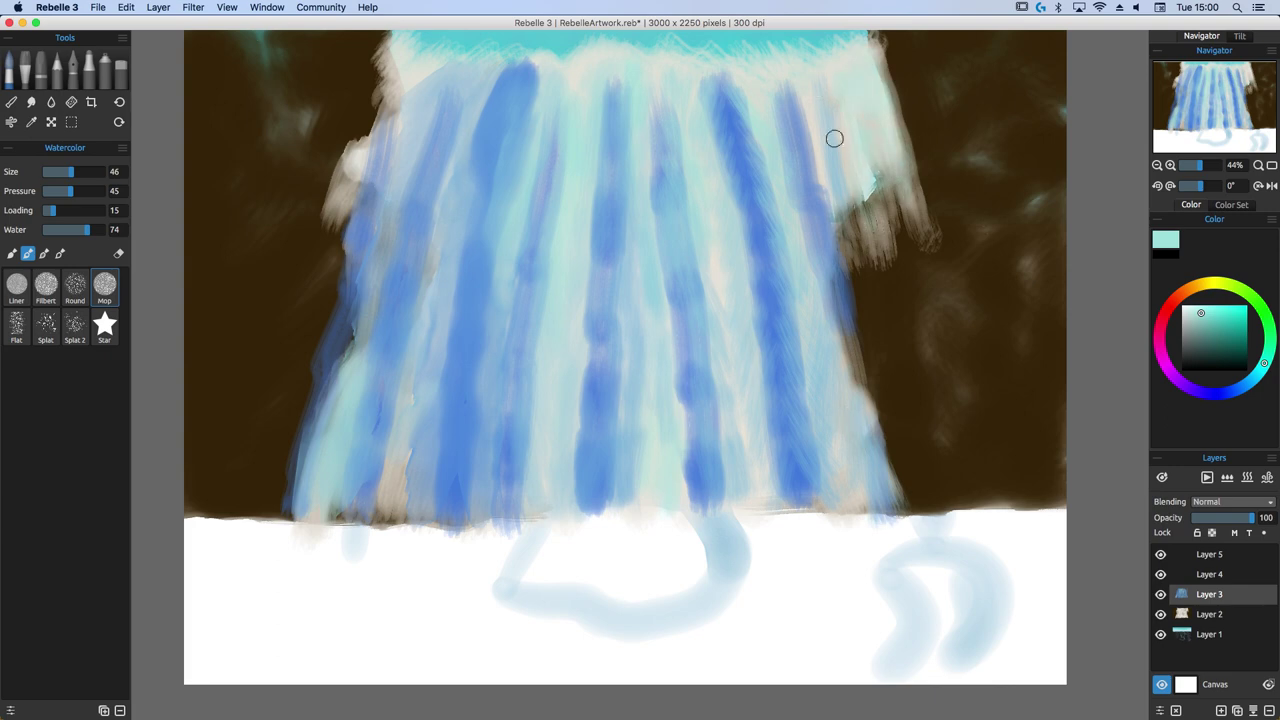
drag(402, 43, 451, 360)
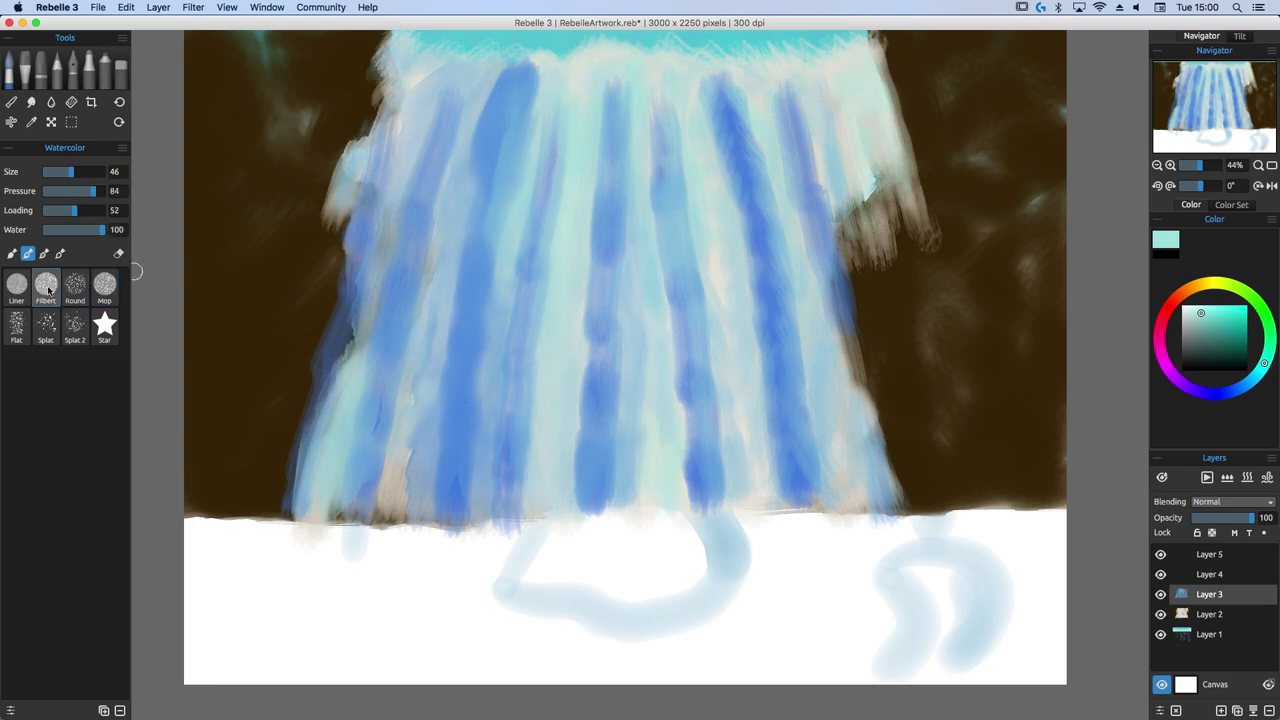
Layer light aqua strokes over the waterfall's left half using the Filbert brush with loading 28.
drag(376, 205, 340, 420)
mouse_move(443, 138)
mouse_down()
mouse_move(355, 480)
mouse_move(397, 200)
mouse_move(480, 580)
mouse_up()
mouse_move(495, 160)
mouse_down()
mouse_move(426, 374)
mouse_move(476, 370)
mouse_move(442, 500)
mouse_up()
drag(523, 411, 505, 70)
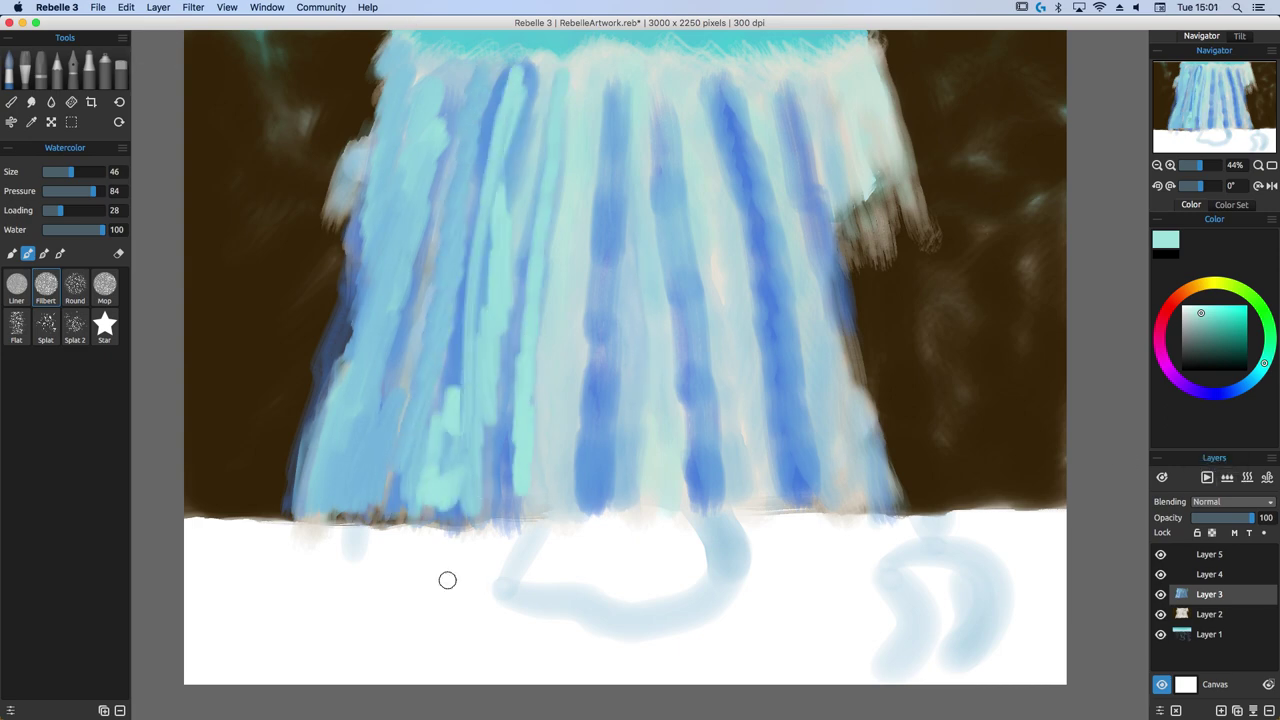
Brush light aqua over the central blue streaks and the upper part of the left-center streaks.
drag(606, 92, 594, 494)
mouse_move(655, 115)
mouse_down()
mouse_move(694, 449)
mouse_move(682, 350)
mouse_up()
drag(534, 72, 508, 210)
drag(497, 86, 473, 174)
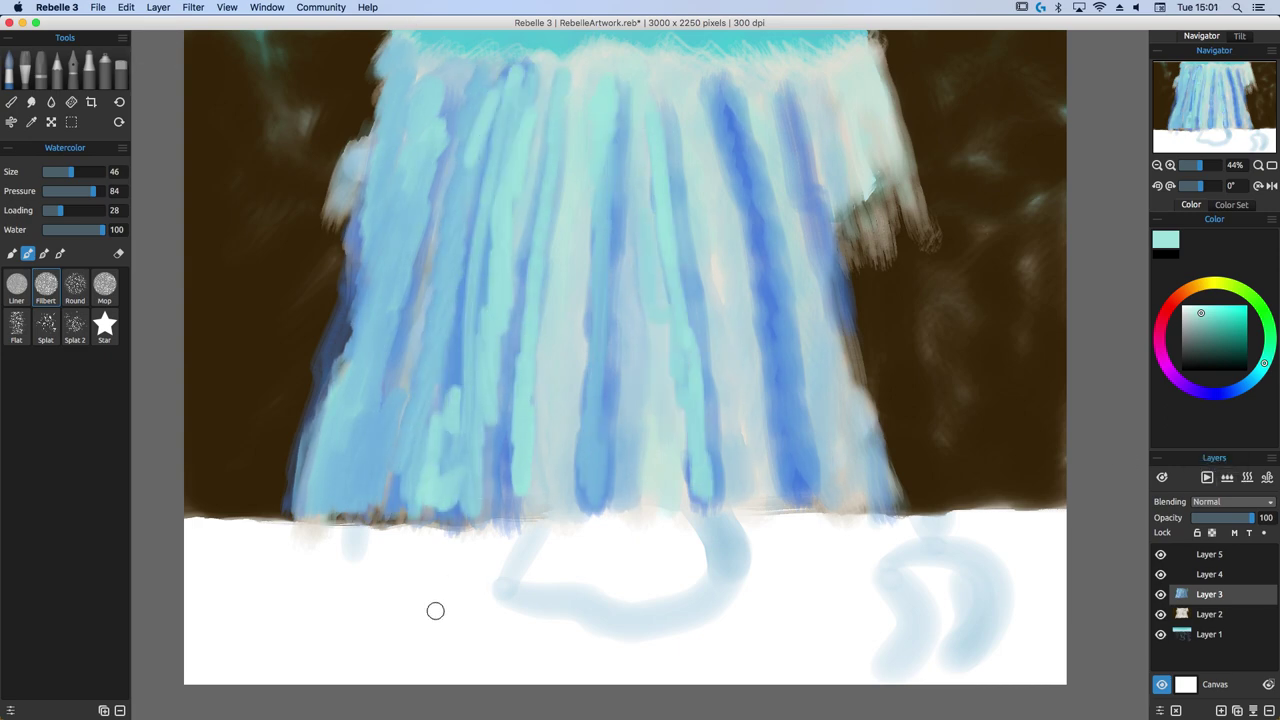
Blend the remaining dark blue lines in the waterfall's left half with long aqua Filbert strokes.
drag(558, 84, 516, 414)
drag(478, 300, 458, 424)
drag(489, 200, 464, 320)
drag(440, 116, 398, 400)
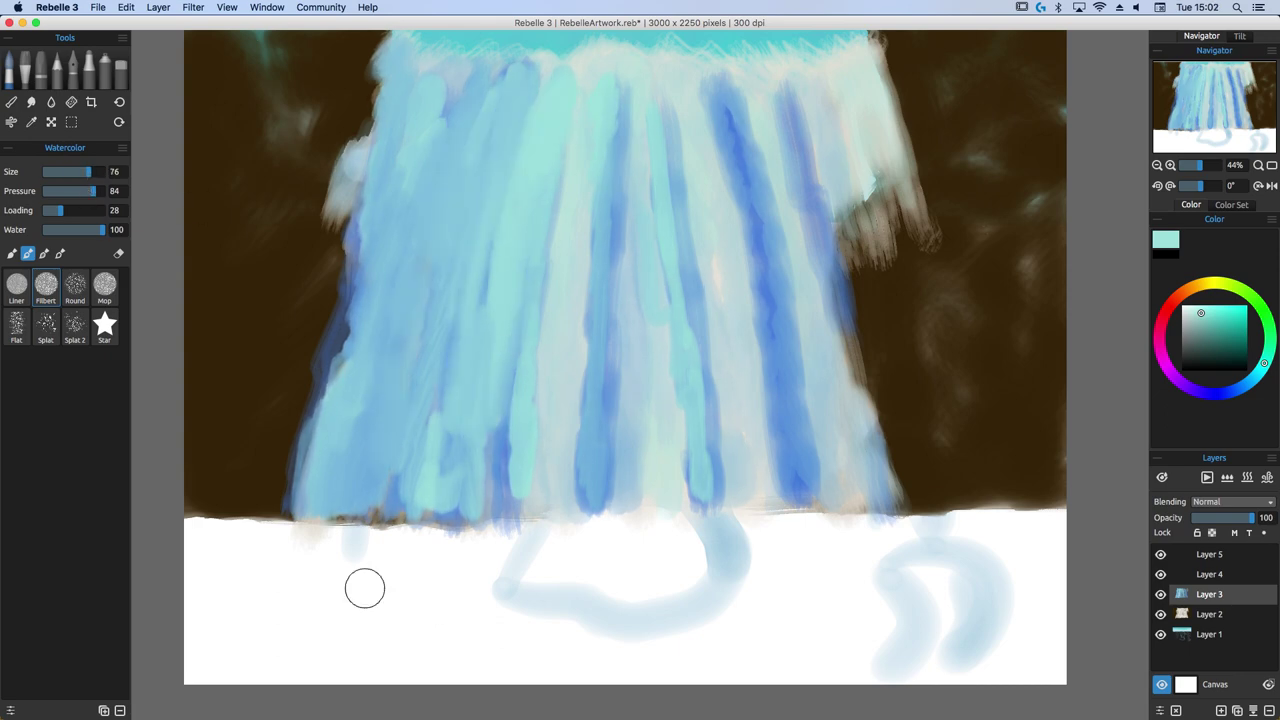
Soften the central and right-center blue streaks with size 76 Filbert strokes, using a pale tone sampled from the waterfall.
drag(594, 145, 570, 494)
mouse_move(616, 510)
mouse_down()
mouse_move(634, 425)
mouse_move(622, 78)
mouse_move(700, 448)
mouse_up()
alt+click(720, 224)
drag(606, 70, 614, 476)
drag(717, 88, 757, 252)
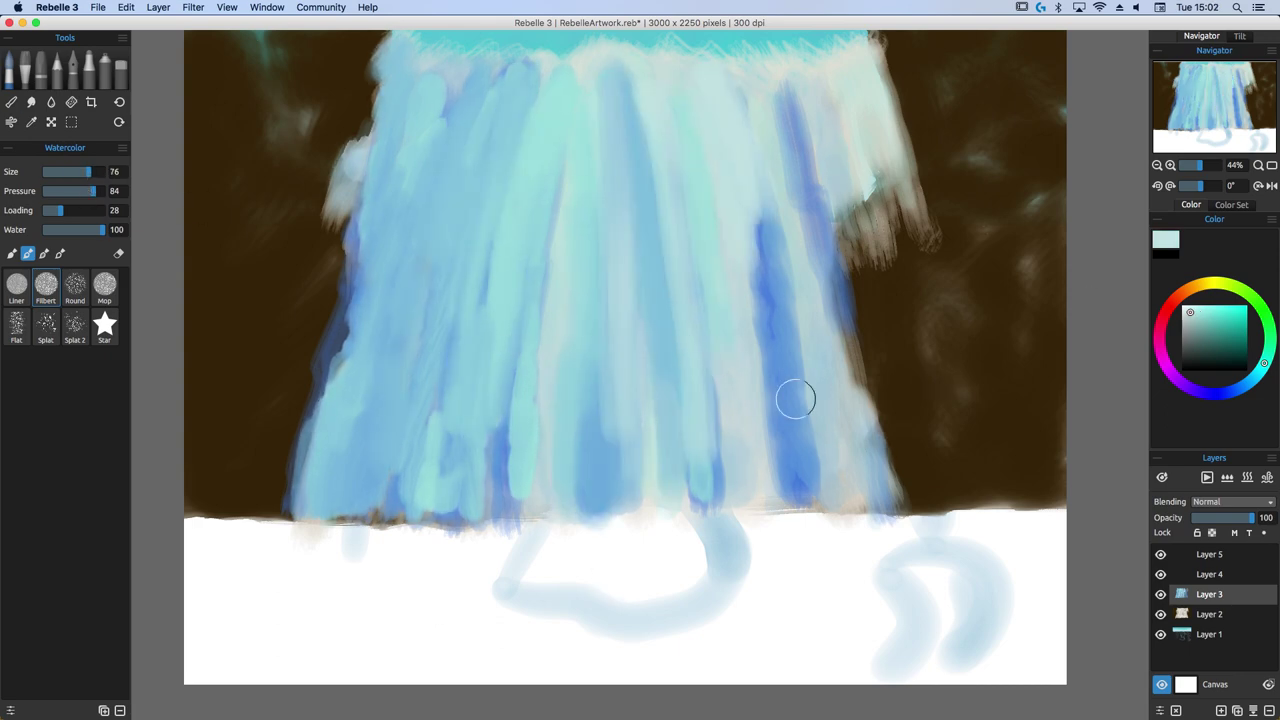
Set the brush loading to 11 and blend the right-center blue streak and the waterfall's lower center.
drag(768, 204, 796, 402)
drag(60, 211, 50, 211)
drag(768, 264, 790, 490)
drag(810, 268, 774, 494)
drag(592, 392, 592, 504)
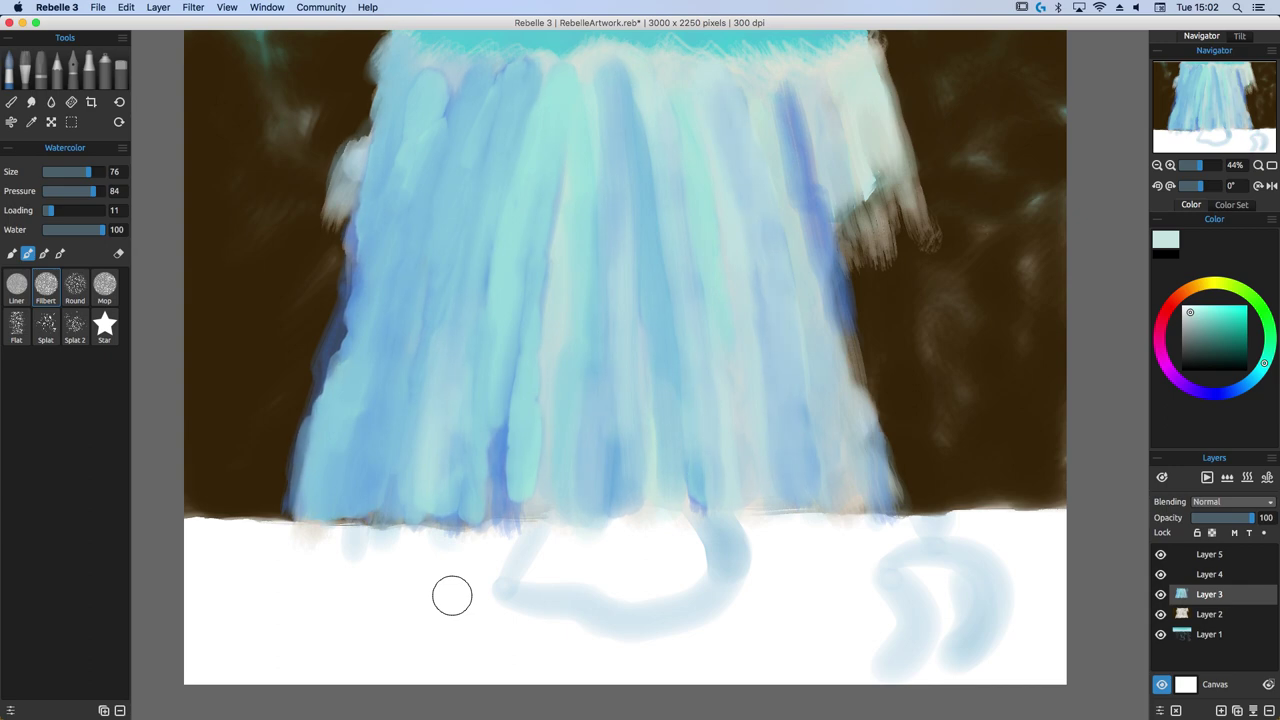
Soften the right blue streak and widen both waterfall edges over the cliffs with translucent pale strokes.
mouse_move(775, 45)
mouse_down()
mouse_move(811, 151)
mouse_move(810, 456)
mouse_up()
drag(846, 210, 882, 440)
drag(882, 185, 912, 510)
drag(366, 78, 286, 510)
drag(372, 40, 314, 203)
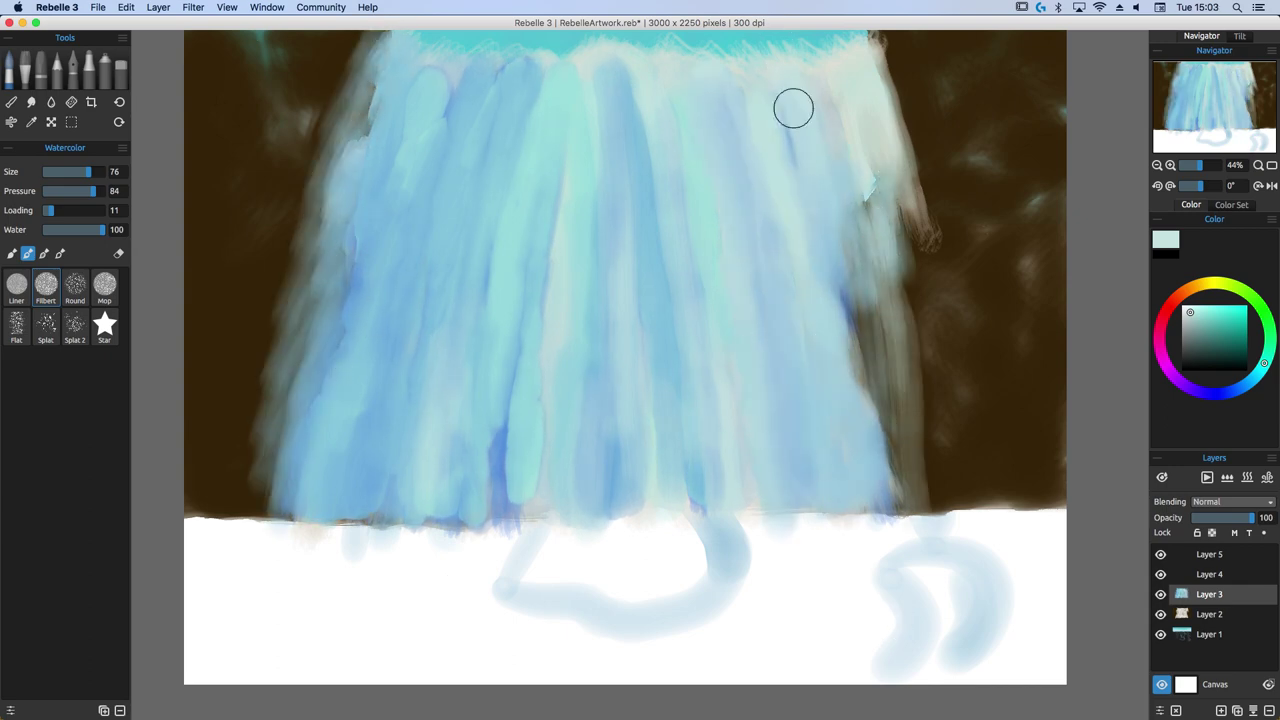
Soften the waterfall's crest with the Round brush and add near-white Splat spray along its upper left and right edges.
click(76, 288)
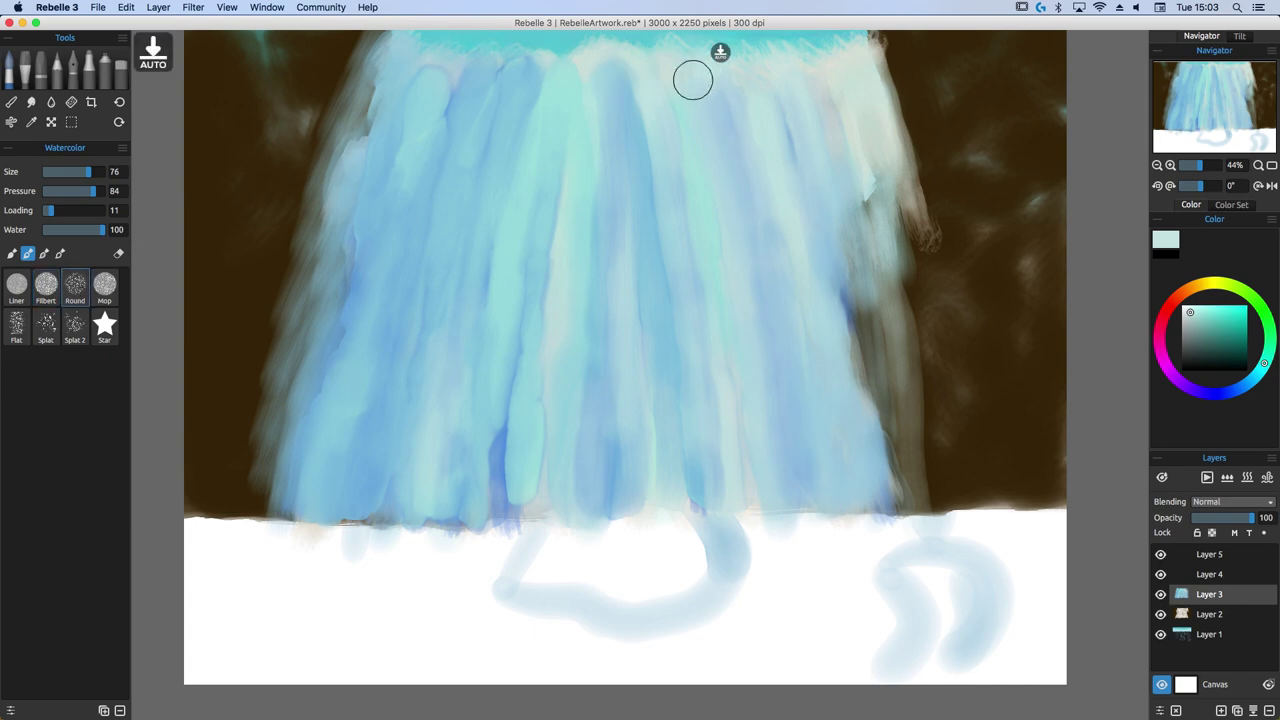
click(47, 325)
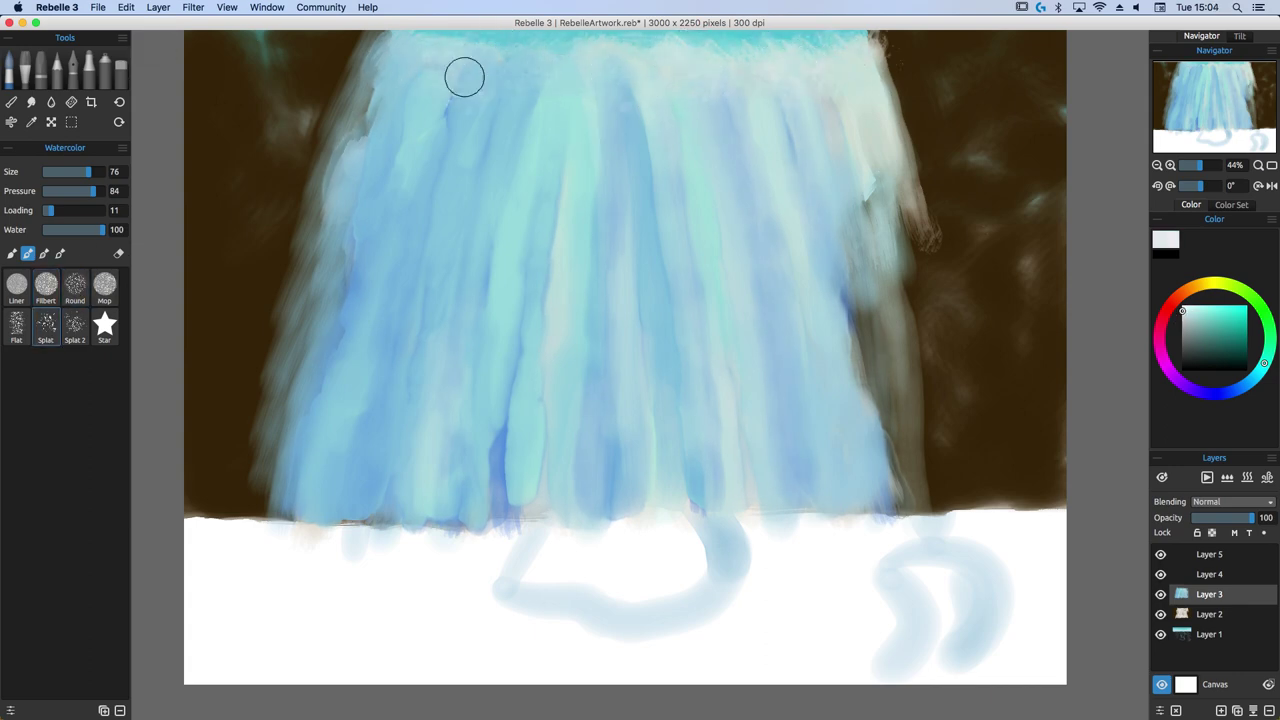
drag(868, 62, 927, 154)
drag(307, 139, 305, 214)
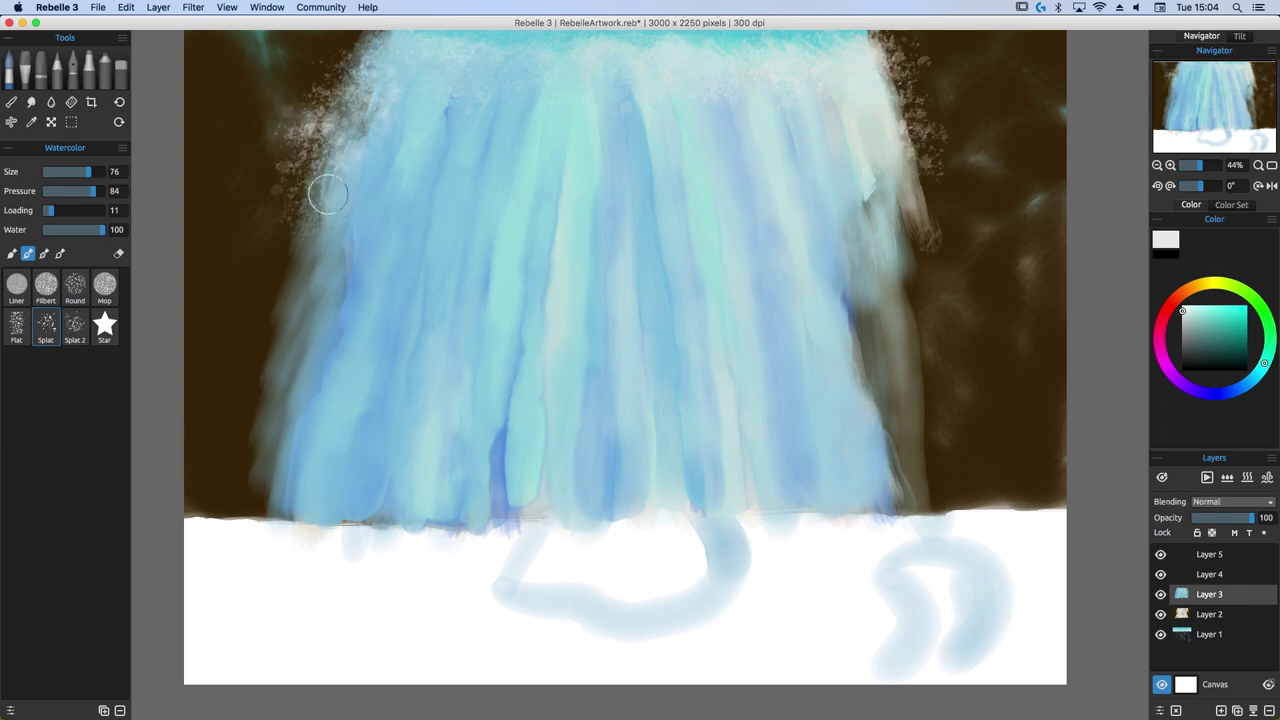
drag(347, 85, 318, 52)
drag(936, 153, 940, 195)
Add near-white mist around the waterfall's base and lower side edges with the Splat 2 brush.
click(75, 325)
drag(1025, 485, 968, 508)
mouse_move(231, 493)
mouse_down()
mouse_move(260, 517)
mouse_move(235, 445)
mouse_up()
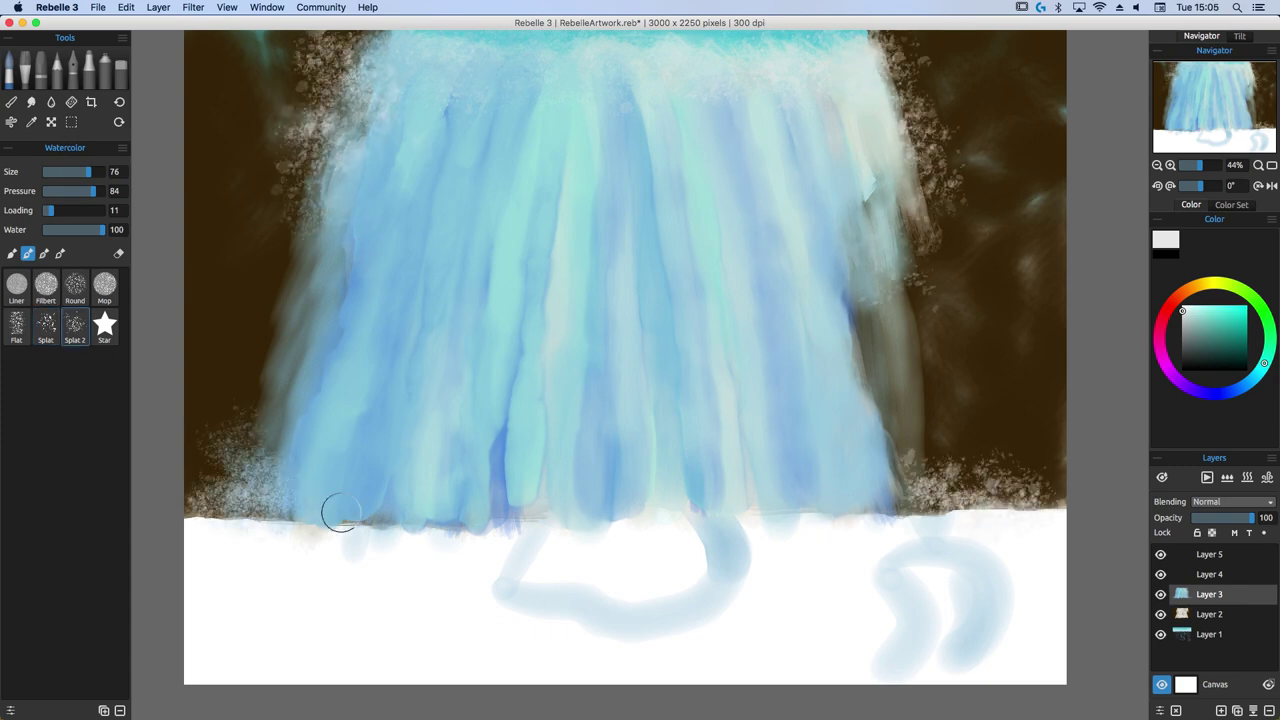
mouse_move(889, 510)
mouse_down()
mouse_move(946, 371)
mouse_move(950, 430)
mouse_up()
drag(300, 400, 260, 290)
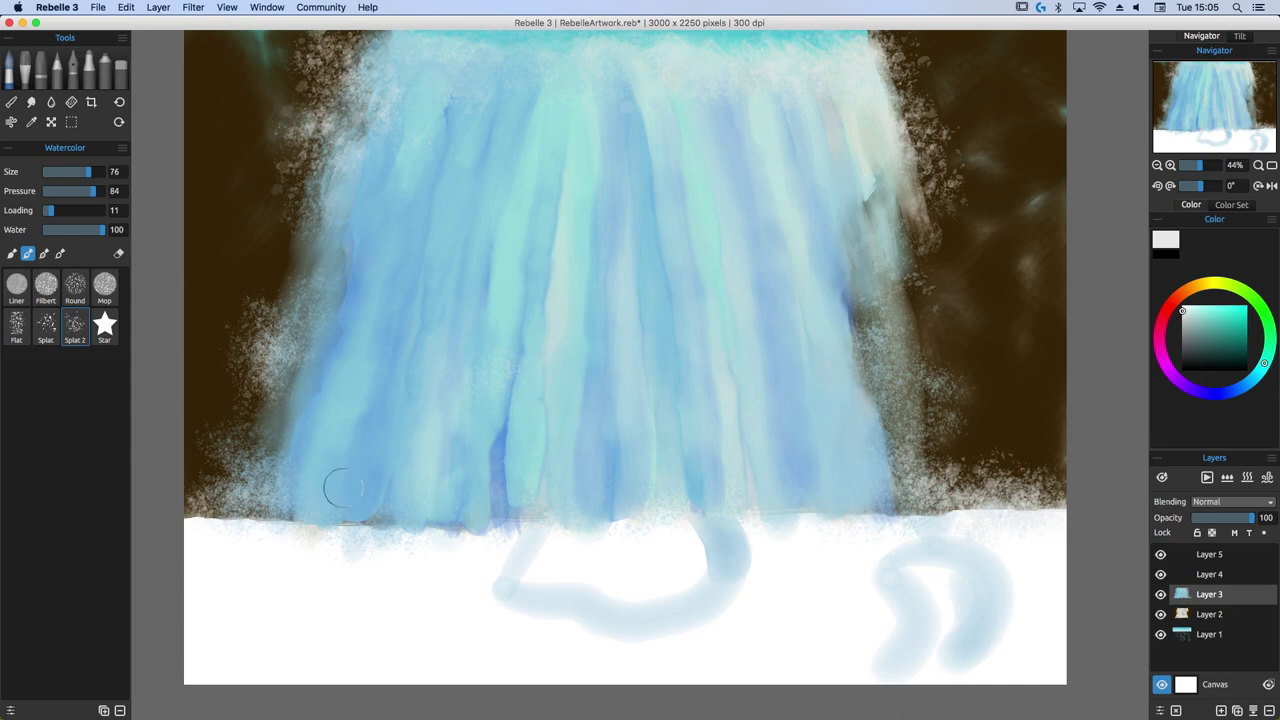
Hide Layer 1 and Layer 2 to isolate the waterfall painting on Layer 3.
click(1160, 634)
click(1160, 614)
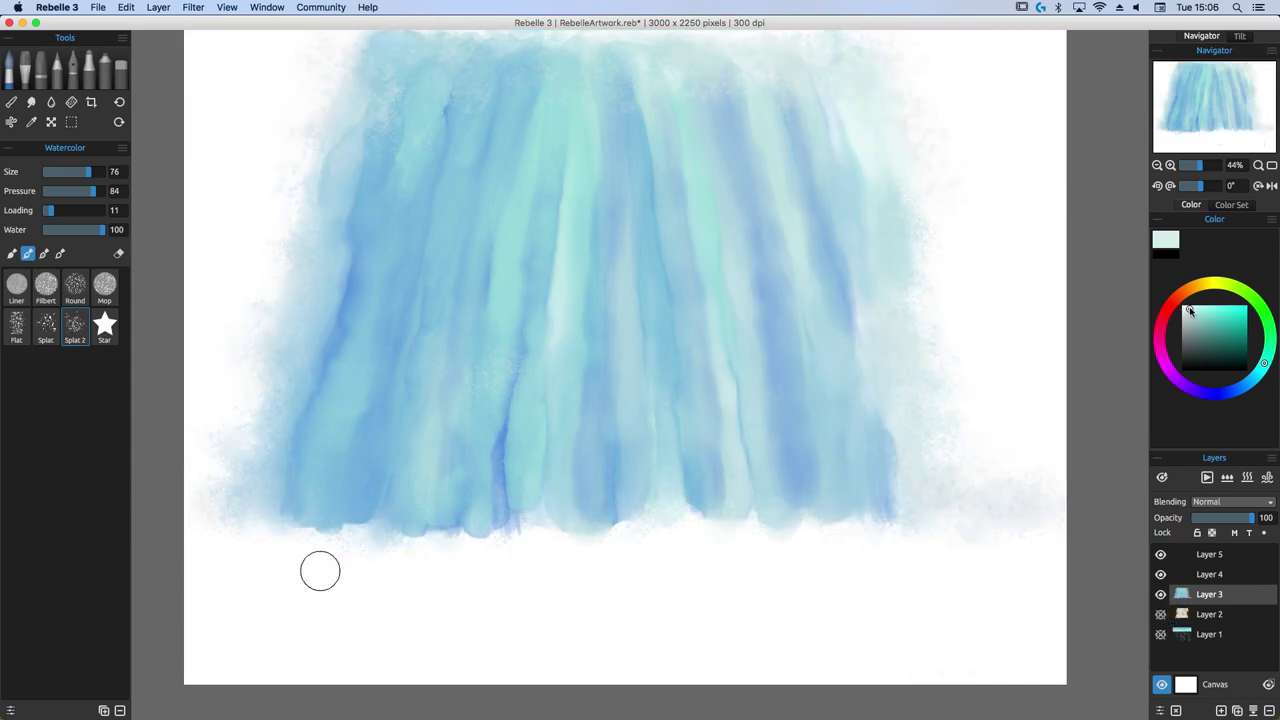
Paint pale blue vertical streaks down the full width of the waterfall with the watercolor Liner brush on Layer 3.
click(16, 287)
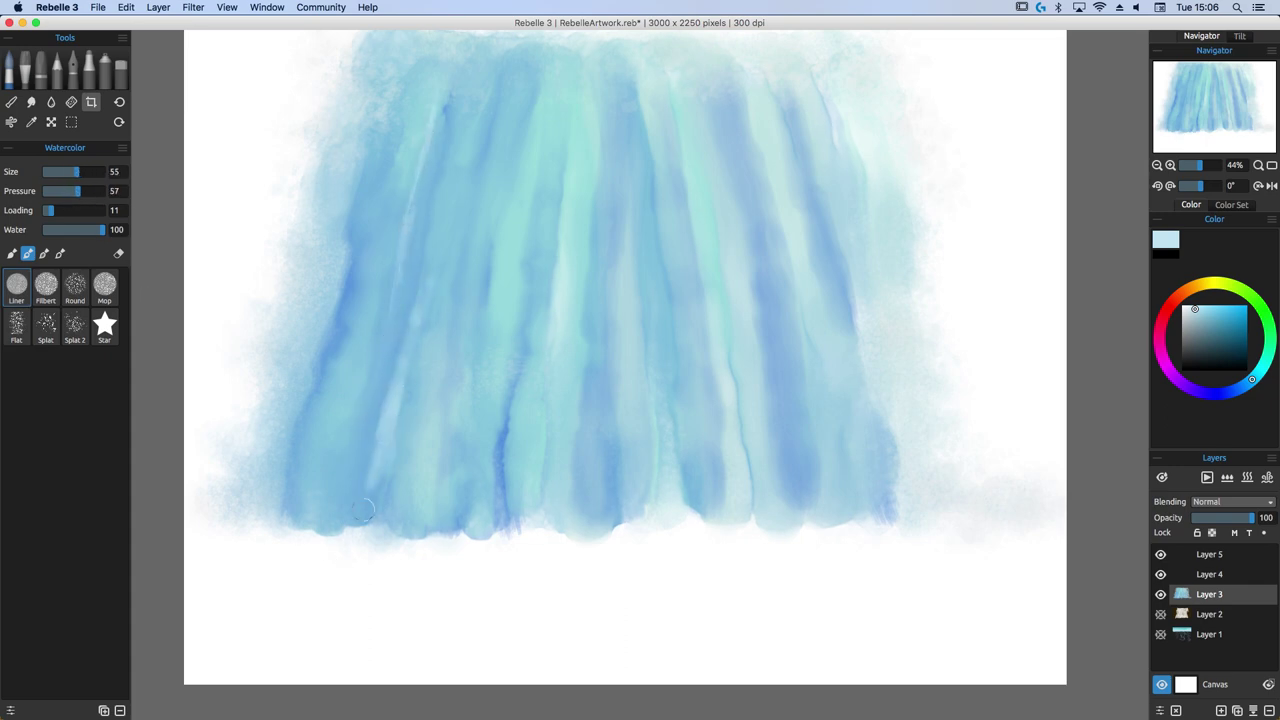
drag(430, 95, 412, 228)
drag(656, 84, 658, 265)
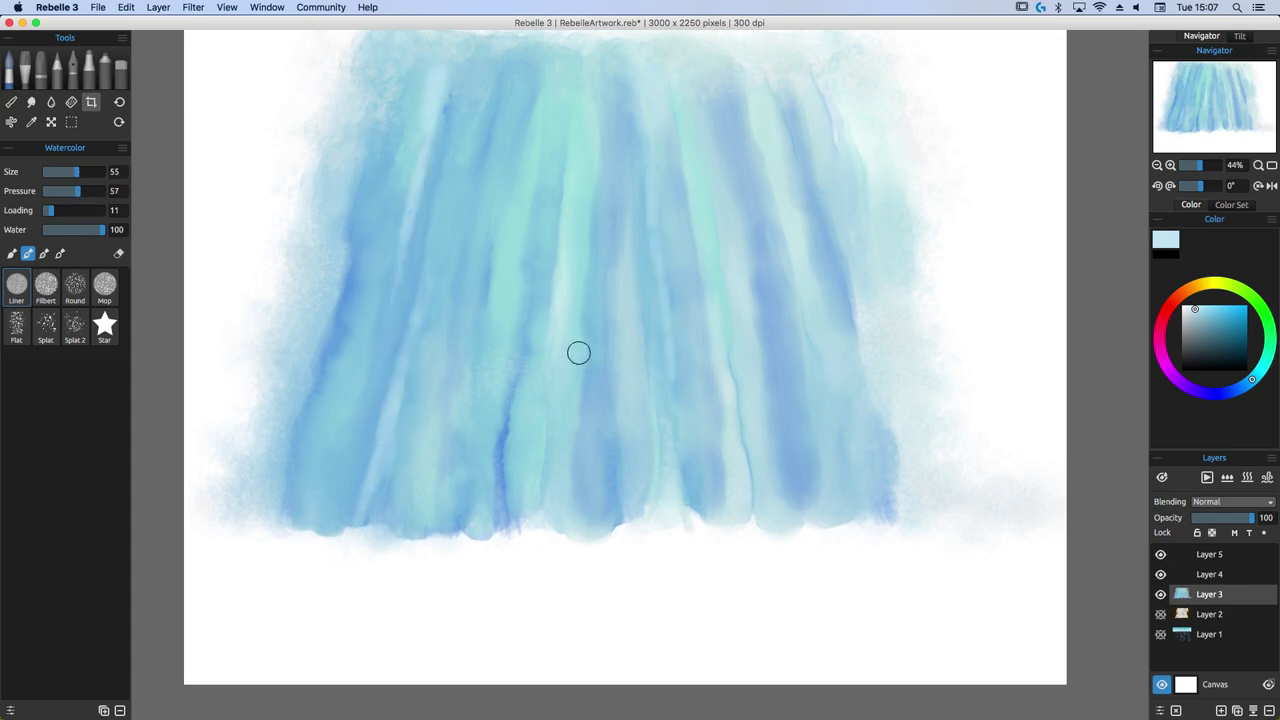
mouse_move(395, 105)
mouse_down()
mouse_move(337, 289)
mouse_move(298, 586)
mouse_up()
drag(448, 112, 368, 351)
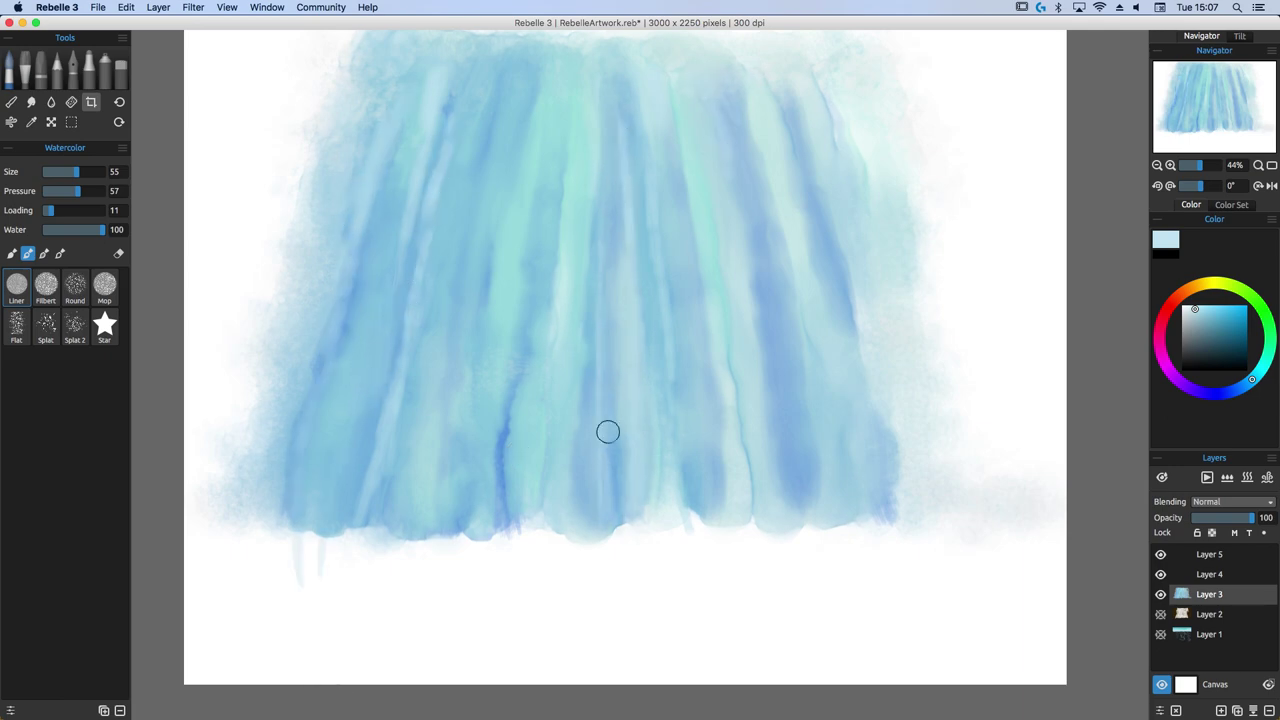
drag(824, 284, 839, 166)
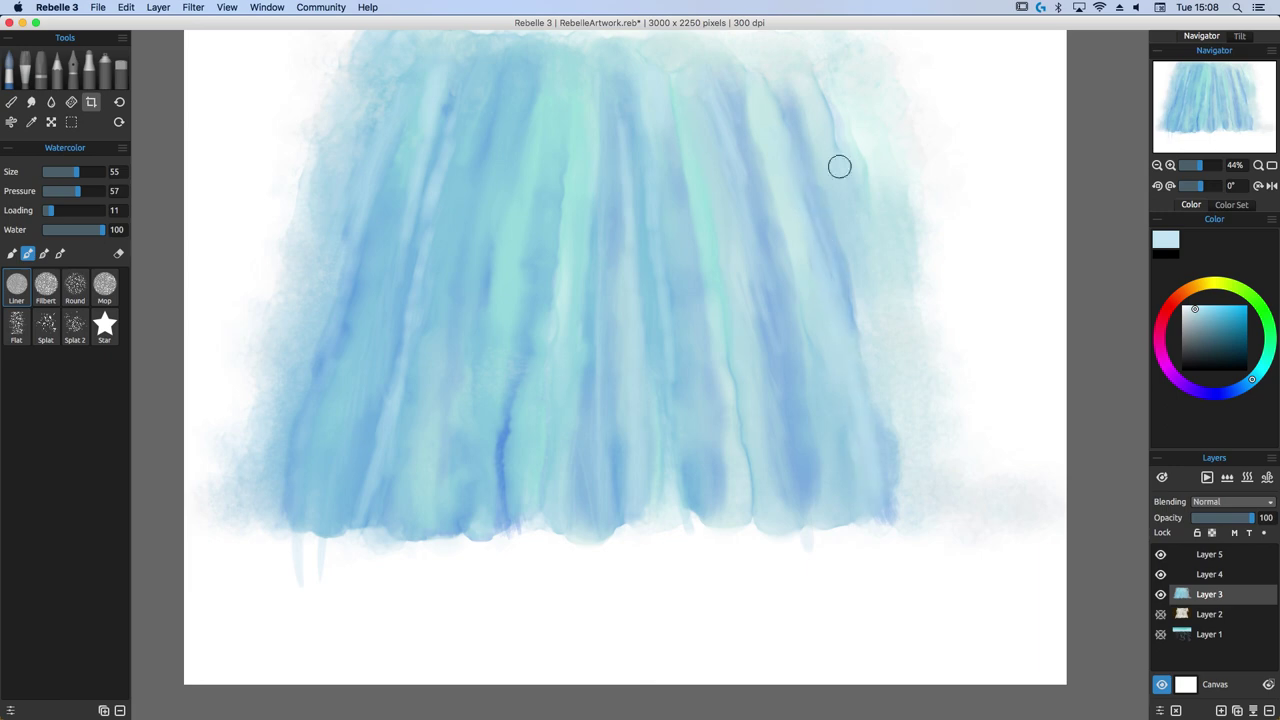
drag(679, 189, 680, 460)
drag(677, 131, 703, 560)
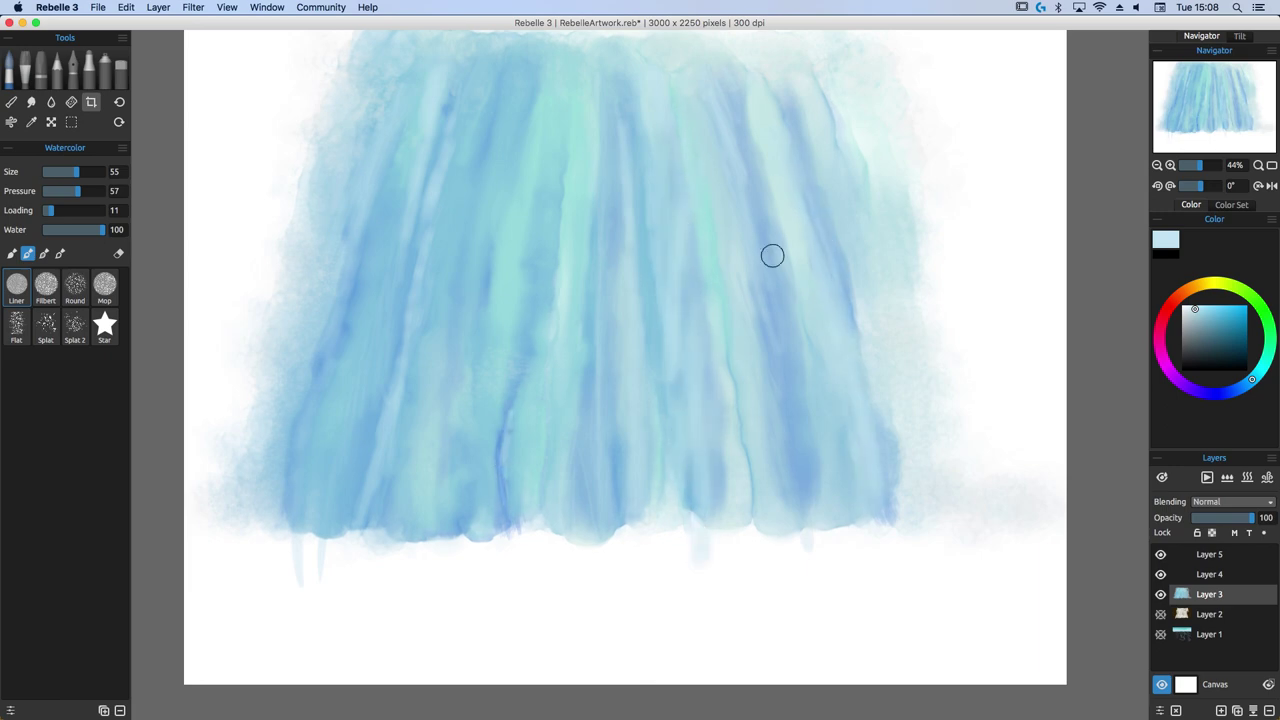
drag(782, 185, 795, 550)
Show Layer 2, hide Layer 3, and texture the lower right cliff in near-black brown with the Acrylic Flat 2 brush.
click(1160, 614)
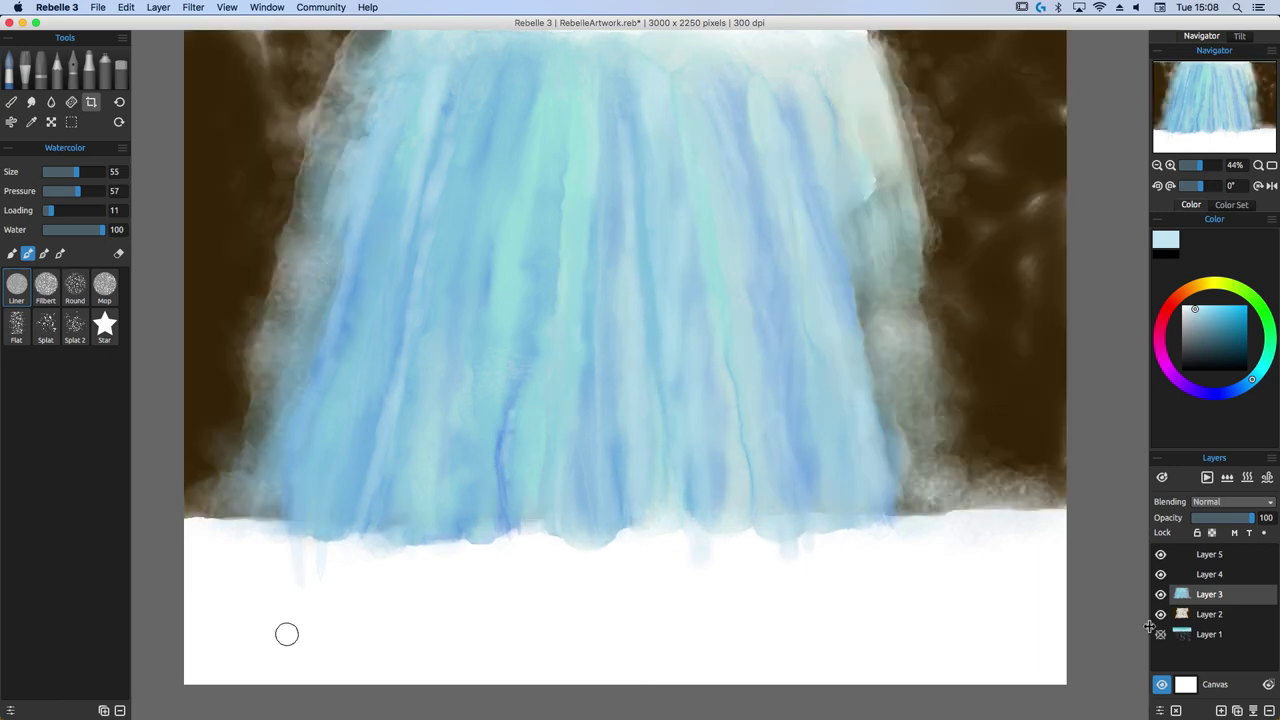
click(1161, 595)
click(1233, 360)
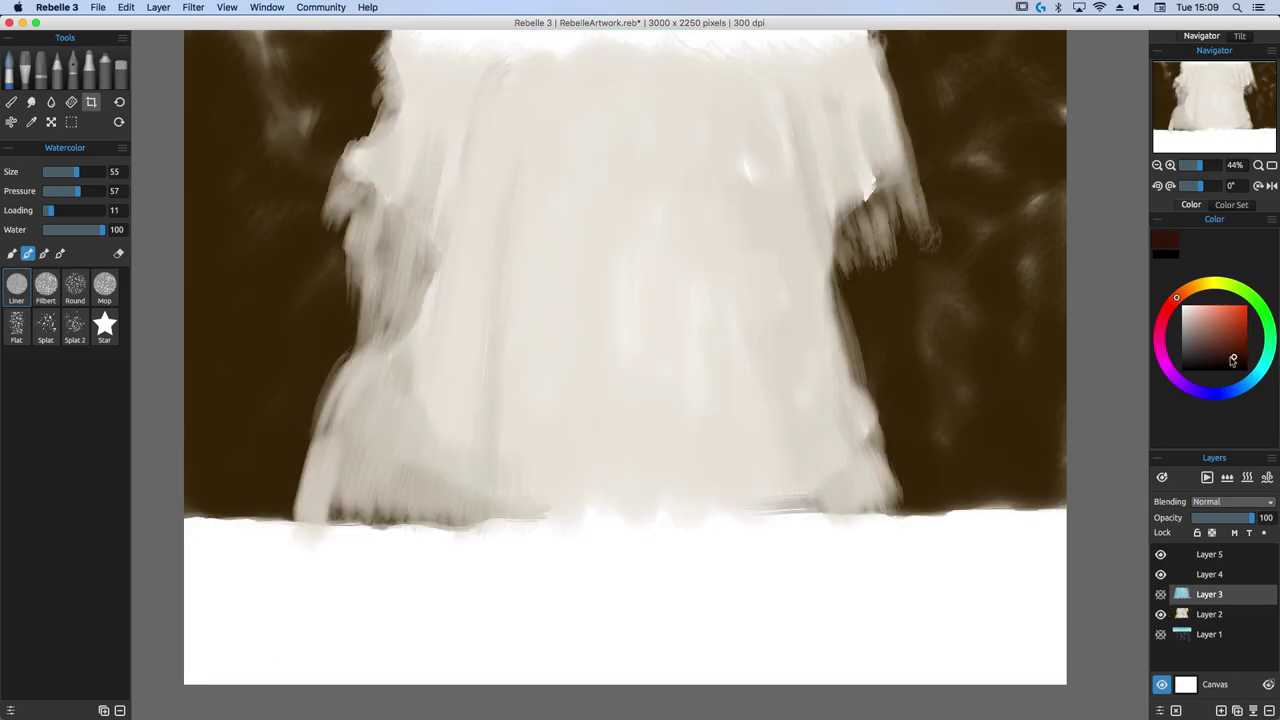
key(a)
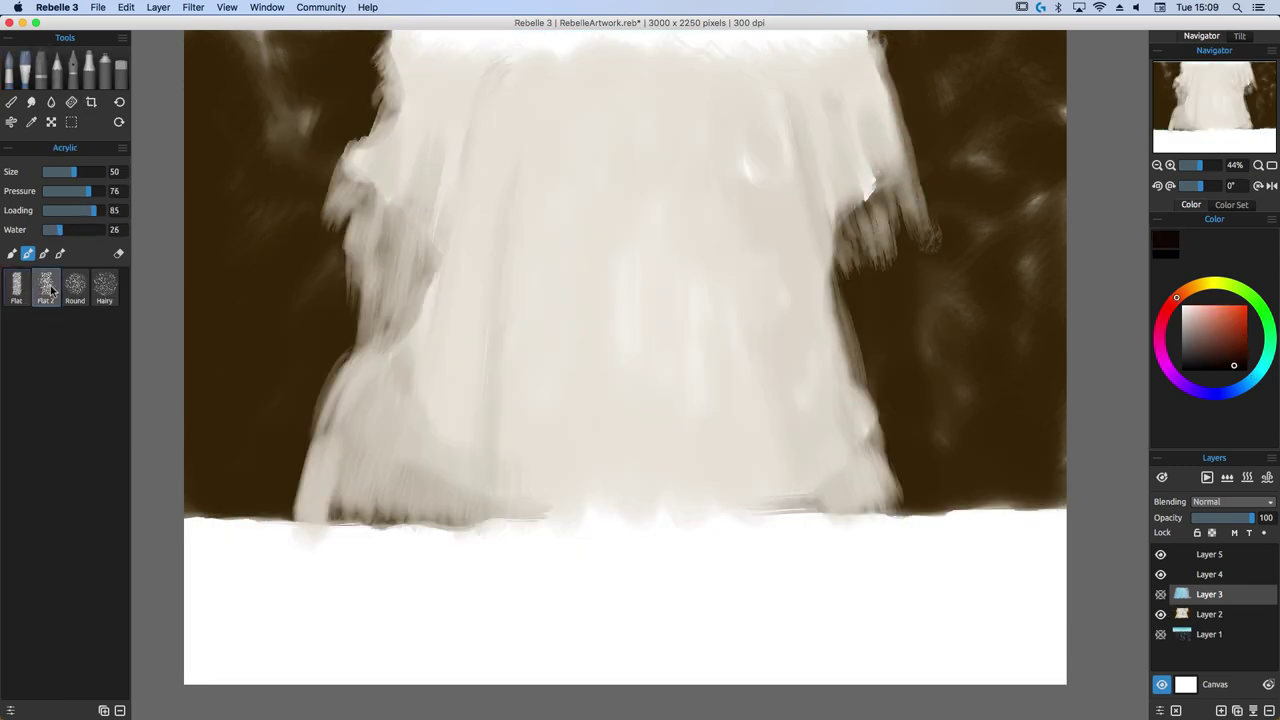
click(1200, 614)
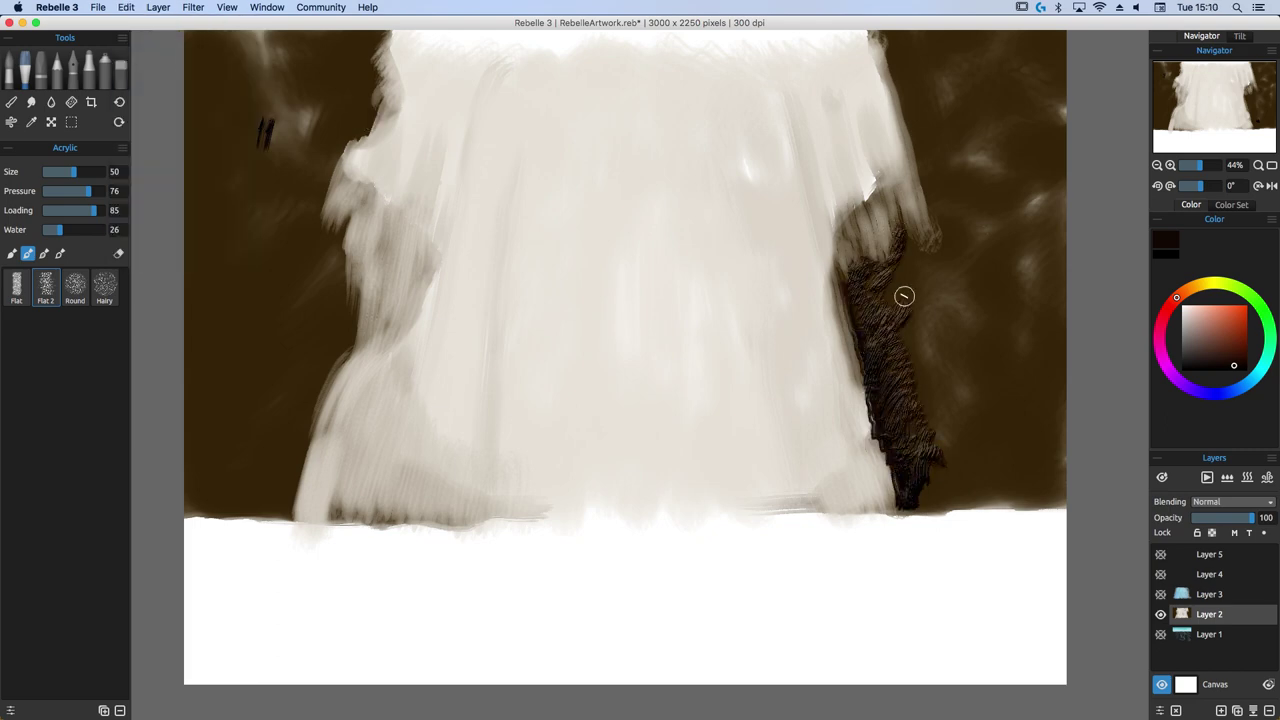
drag(951, 478, 904, 514)
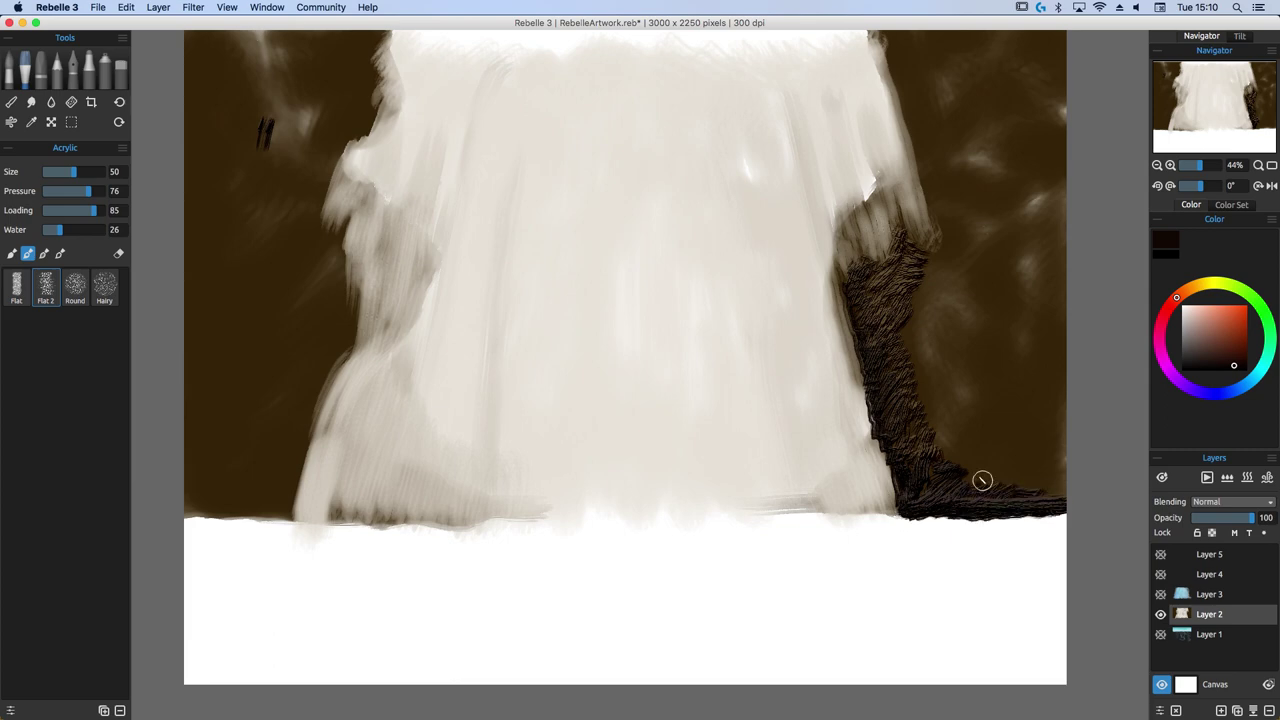
drag(987, 477, 955, 442)
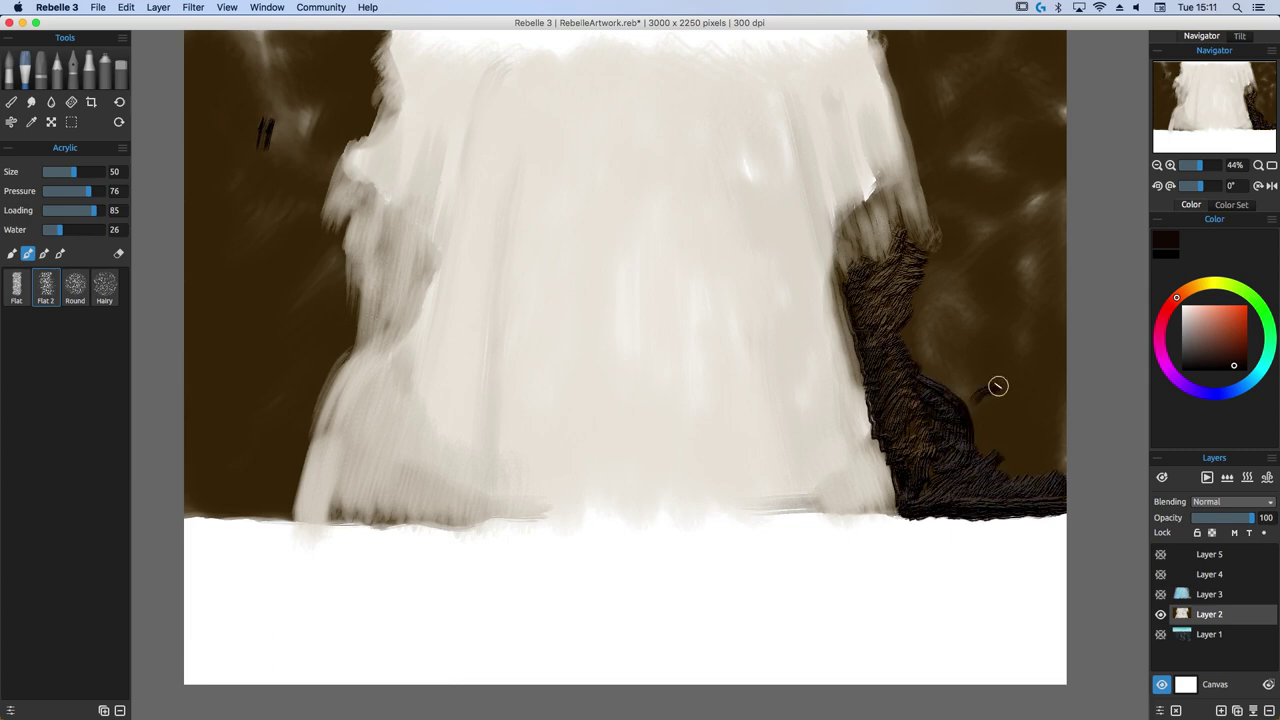
drag(998, 386, 1059, 425)
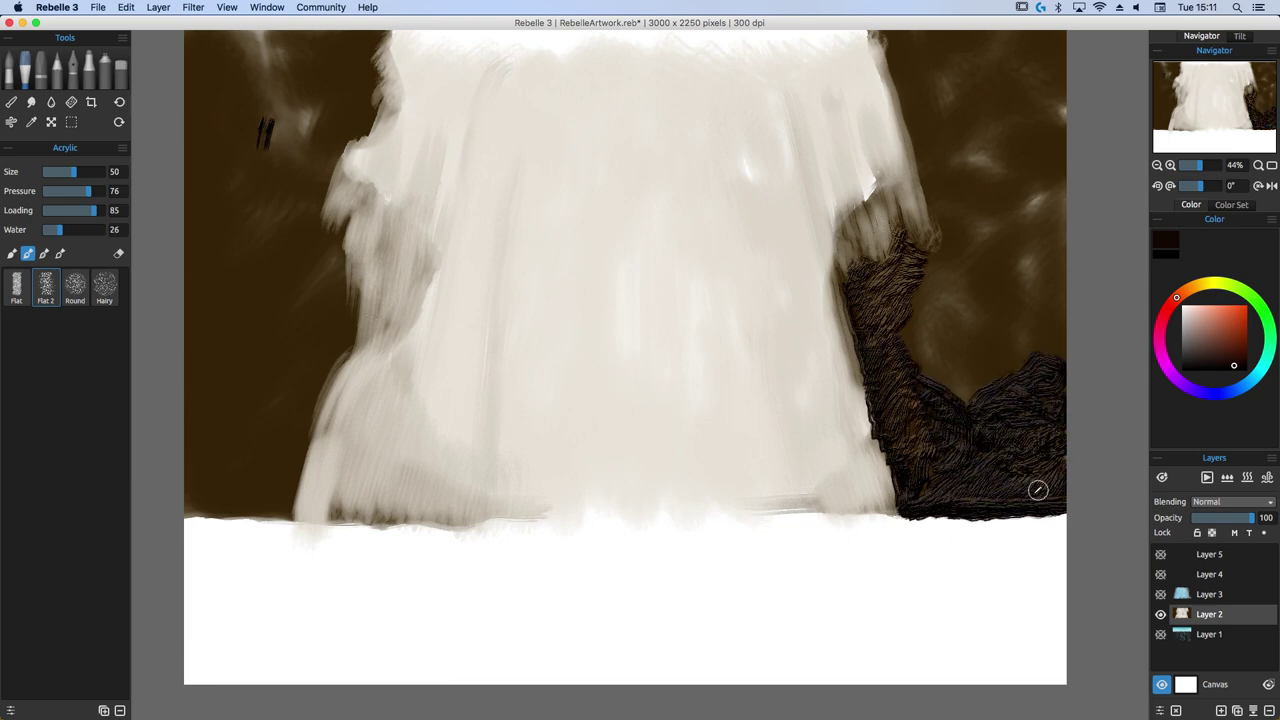
Extend the near-black acrylic texture up the right cliff to the canvas's upper edge, forming a bumpy rock outline beside the waterfall.
drag(1003, 377, 937, 364)
mouse_move(1013, 314)
mouse_down()
mouse_move(1057, 346)
mouse_move(943, 334)
mouse_move(959, 288)
mouse_up()
mouse_move(1023, 210)
mouse_down()
mouse_move(1013, 246)
mouse_move(985, 205)
mouse_up()
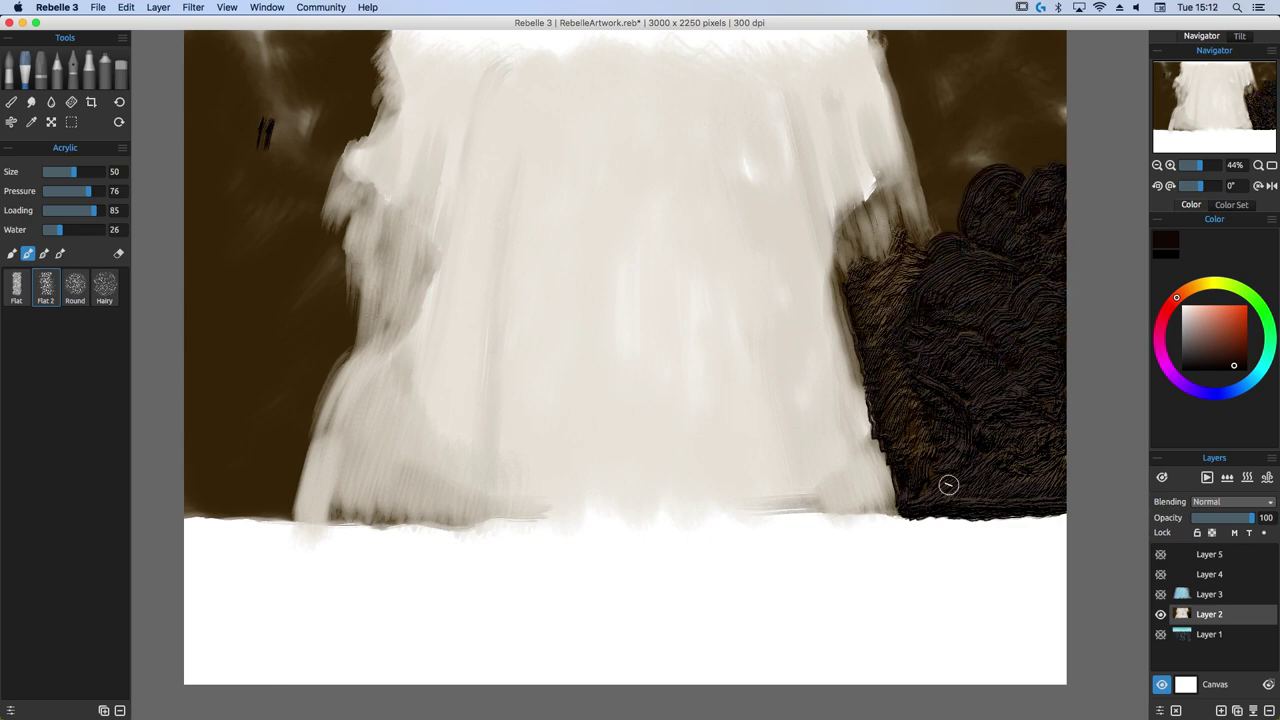
drag(1036, 139, 1051, 157)
mouse_move(919, 160)
mouse_down()
mouse_move(850, 256)
mouse_move(907, 229)
mouse_up()
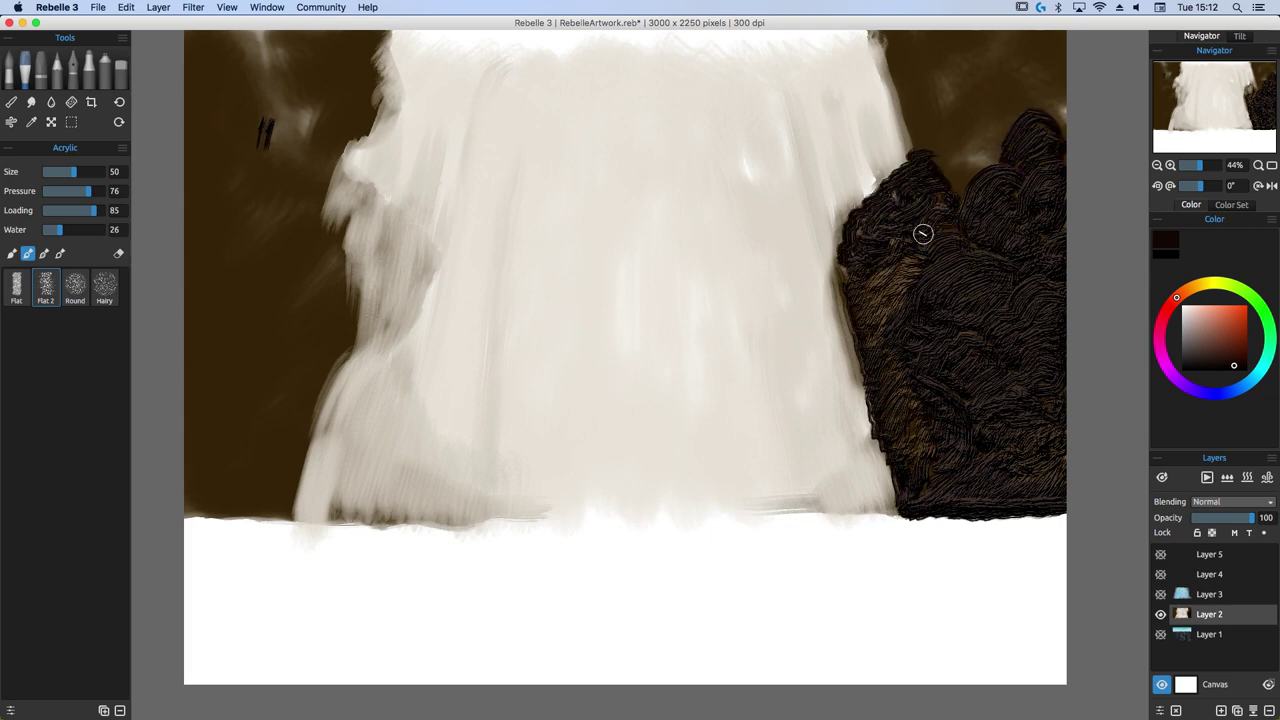
mouse_move(923, 146)
mouse_down()
mouse_move(977, 126)
mouse_move(998, 87)
mouse_move(908, 123)
mouse_move(943, 37)
mouse_move(1000, 51)
mouse_up()
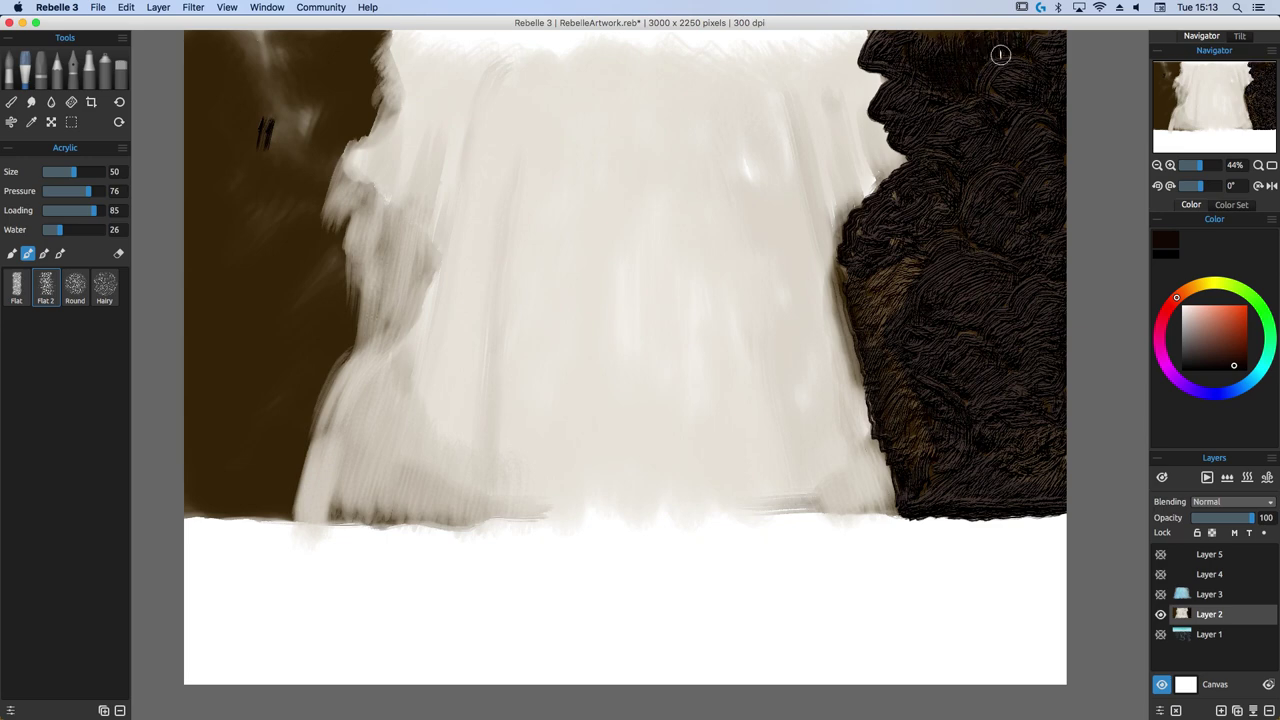
Cover the whole left cliff with near-black acrylic texture and shape a bumpy rock outline along the waterfall.
mouse_move(305, 68)
mouse_down()
mouse_move(375, 110)
mouse_move(322, 47)
mouse_move(297, 114)
mouse_move(309, 137)
mouse_move(252, 61)
mouse_move(326, 194)
mouse_move(341, 286)
mouse_up()
mouse_move(323, 340)
mouse_down()
mouse_move(320, 357)
mouse_move(353, 394)
mouse_up()
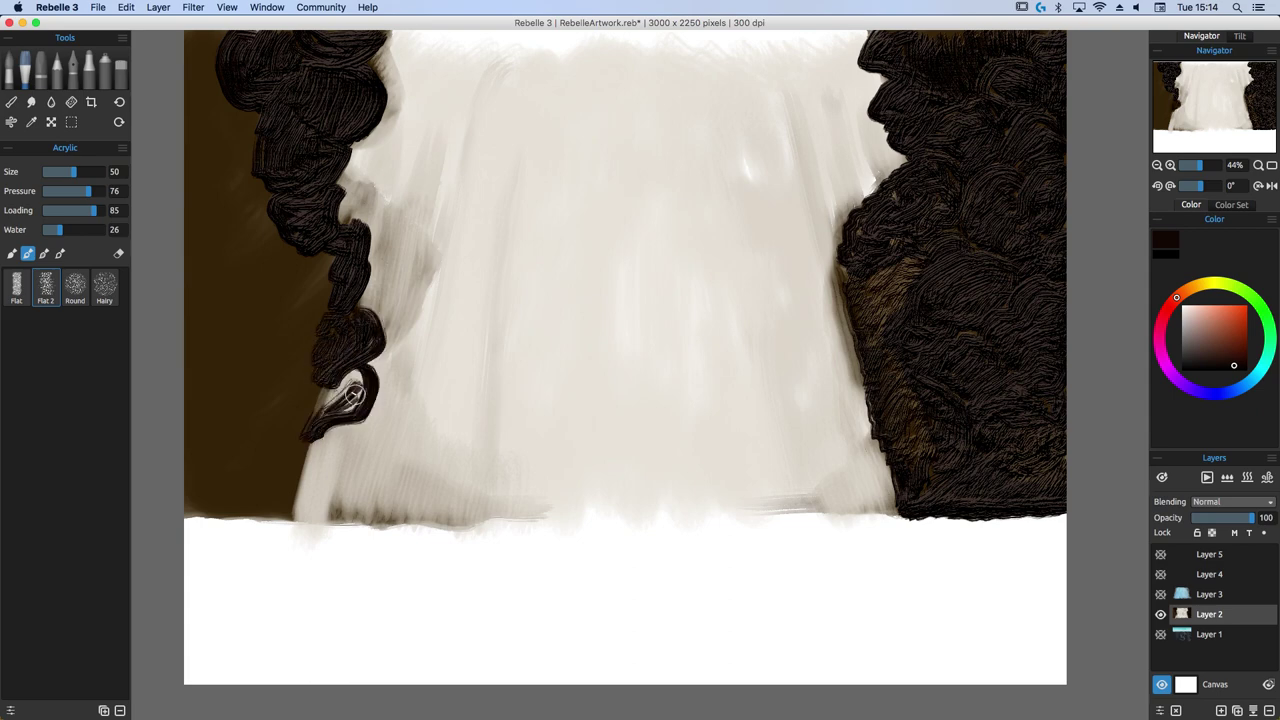
mouse_move(307, 489)
mouse_down()
mouse_move(189, 340)
mouse_move(234, 429)
mouse_move(213, 363)
mouse_up()
mouse_move(312, 378)
mouse_down()
mouse_move(294, 374)
mouse_move(237, 441)
mouse_up()
drag(360, 310, 313, 309)
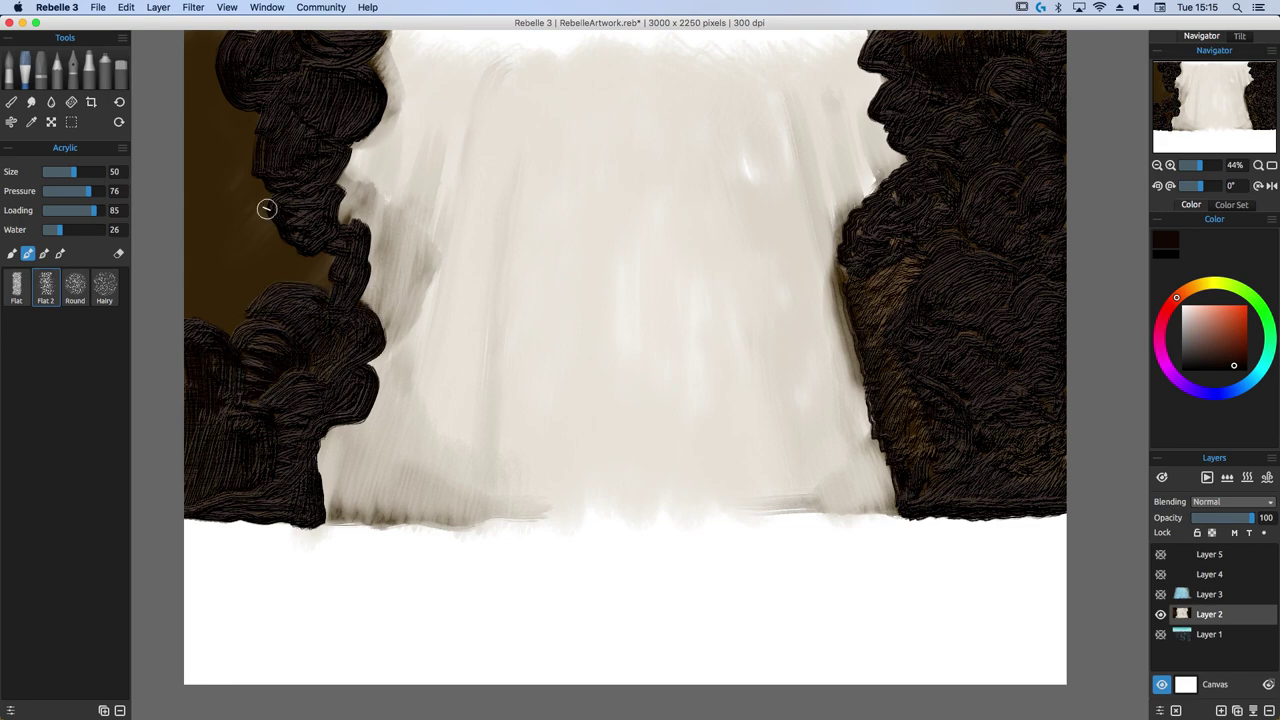
mouse_move(266, 208)
mouse_down()
mouse_move(340, 286)
mouse_move(271, 288)
mouse_up()
mouse_move(141, 269)
mouse_down()
mouse_move(251, 109)
mouse_move(209, 94)
mouse_move(205, 40)
mouse_up()
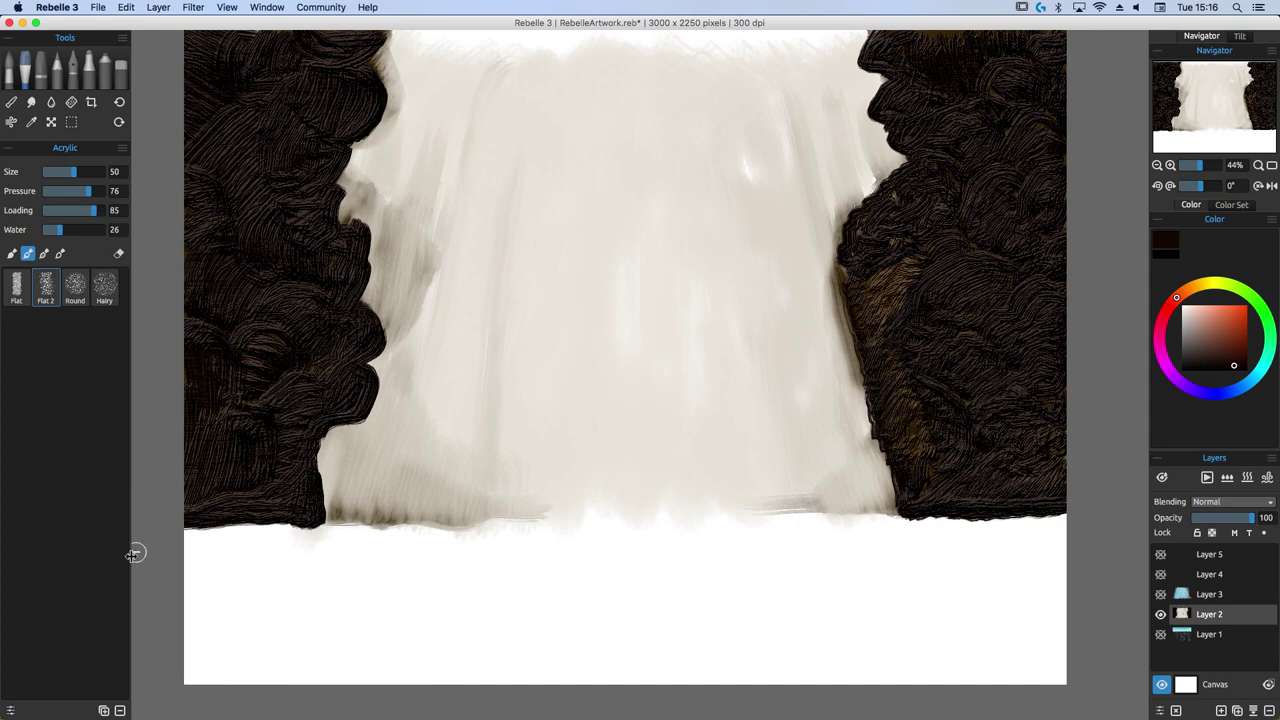
Compare the waterfall and cliff layers, leave Layers 1, 2 and 3 visible, and make Layer 3 active.
click(1160, 594)
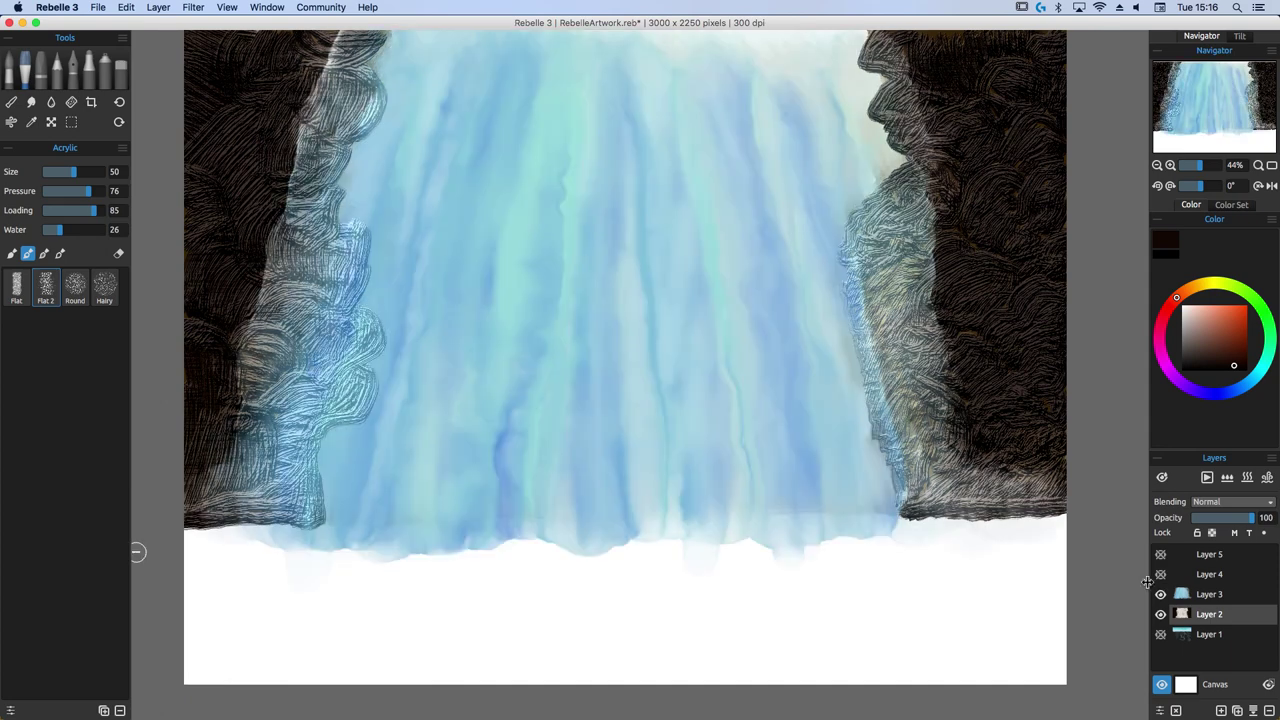
click(1160, 614)
click(1160, 594)
click(1160, 594)
click(1160, 614)
click(1160, 634)
click(1210, 594)
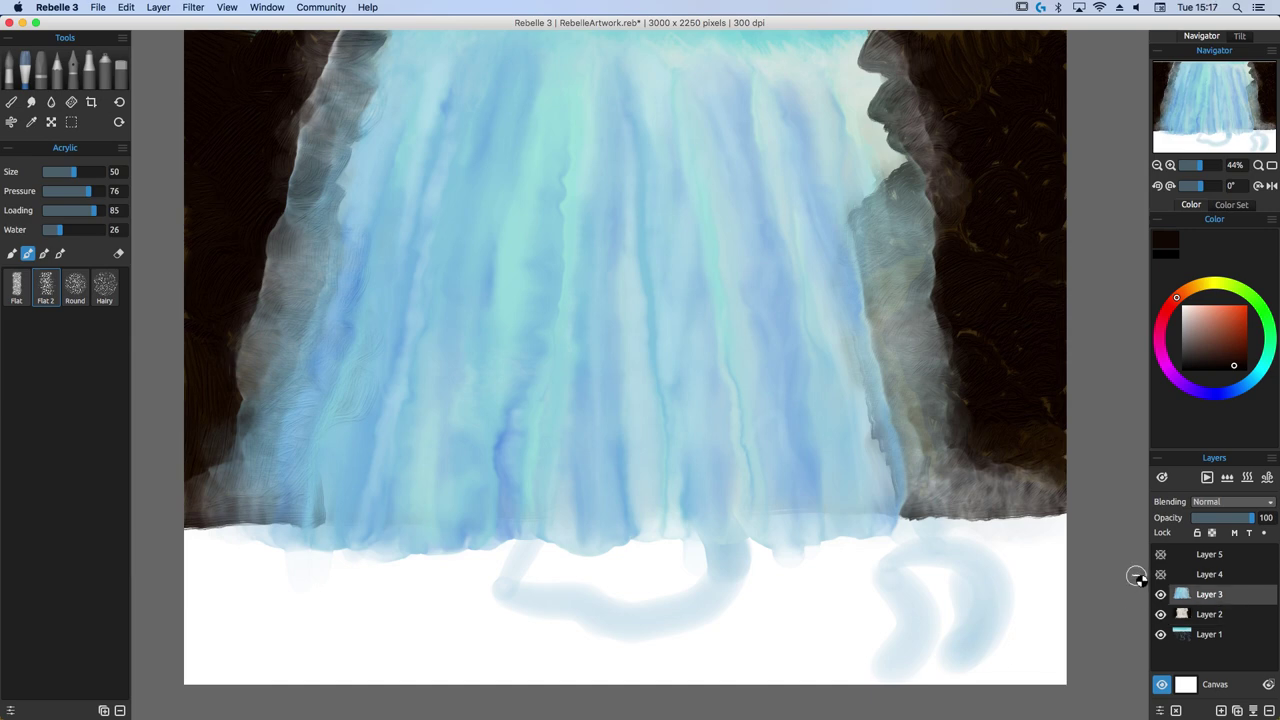
Glaze translucent light blue down both outer edges of the waterfall with the watercolor Round brush at size 71.
click(9, 70)
click(75, 286)
click(1248, 380)
drag(318, 97, 322, 148)
drag(76, 172, 86, 172)
drag(358, 52, 332, 145)
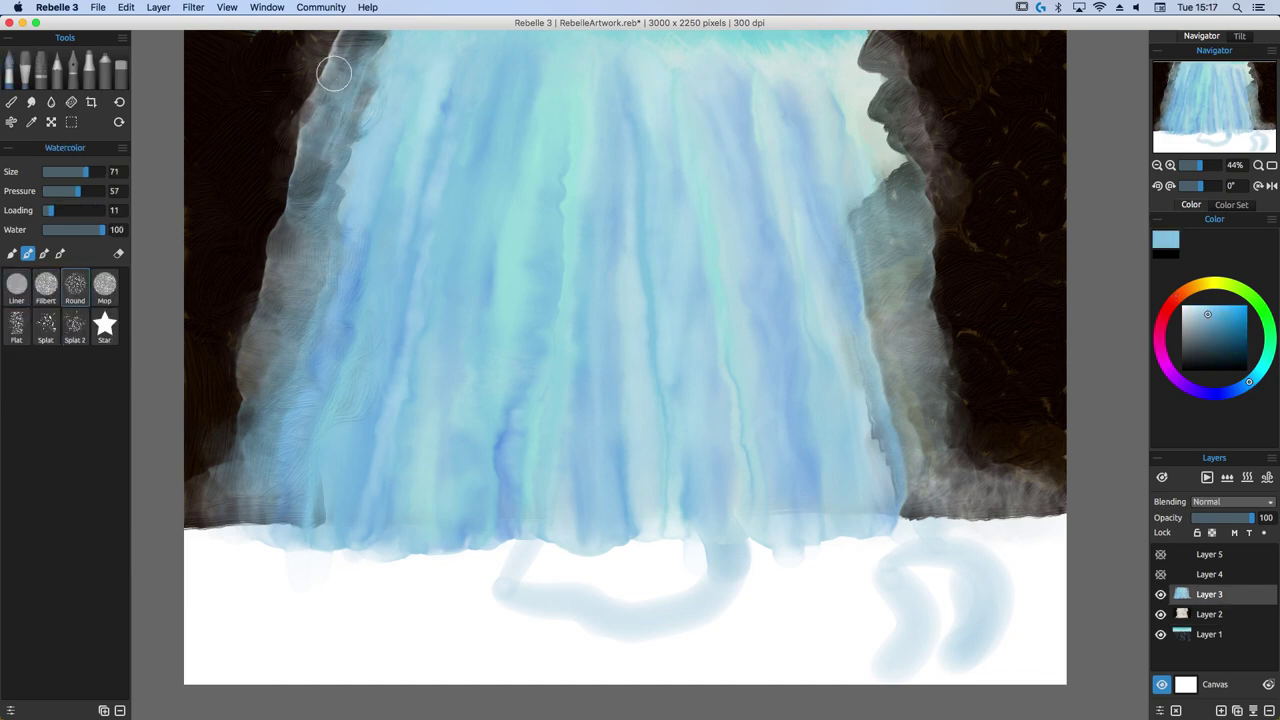
drag(330, 75, 246, 418)
drag(291, 237, 250, 418)
mouse_move(895, 95)
mouse_down()
mouse_move(914, 120)
mouse_move(896, 300)
mouse_move(986, 502)
mouse_up()
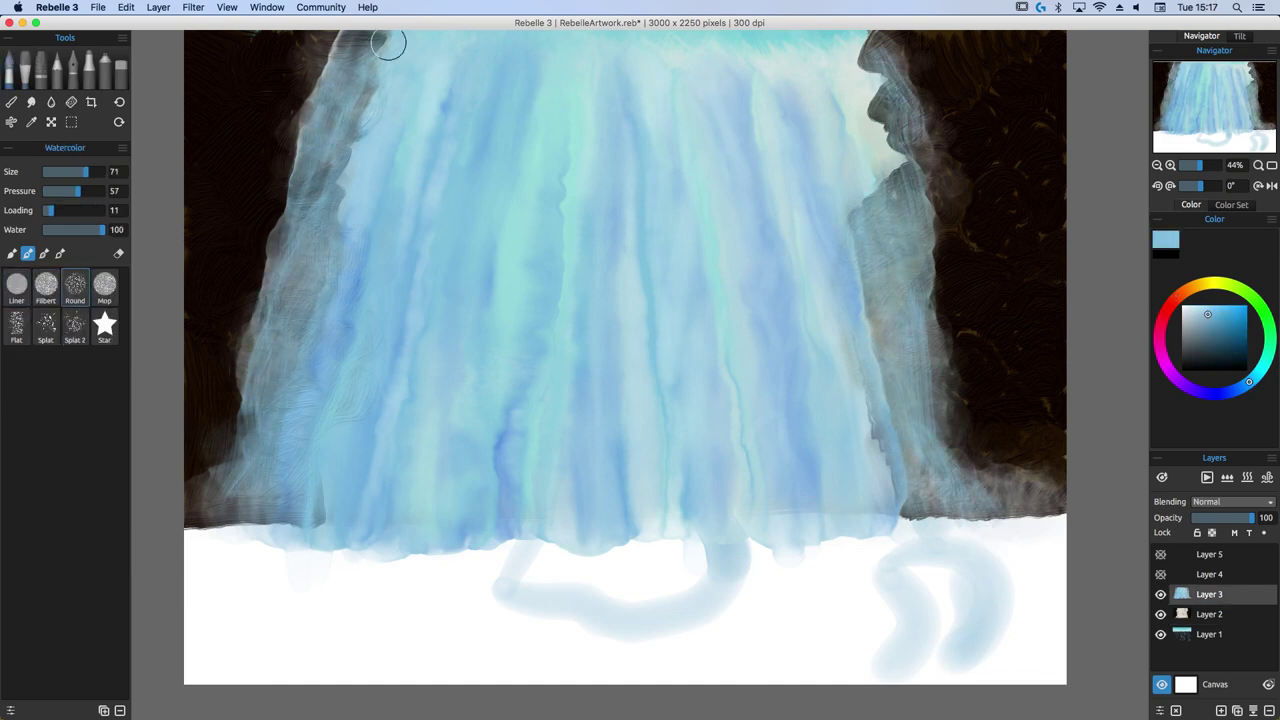
Layer more light blue strokes over both waterfall sides to cover the exposed rock outlines and blend them into the water.
mouse_move(394, 46)
mouse_down()
mouse_move(303, 332)
mouse_move(298, 396)
mouse_up()
drag(878, 220, 880, 338)
drag(874, 98, 898, 215)
drag(866, 393, 890, 495)
drag(894, 368, 932, 488)
drag(864, 54, 898, 150)
drag(372, 46, 234, 492)
drag(926, 202, 975, 253)
Add short translucent blue wisps over the left and right cliffs with the Round brush at size 44.
drag(86, 172, 70, 172)
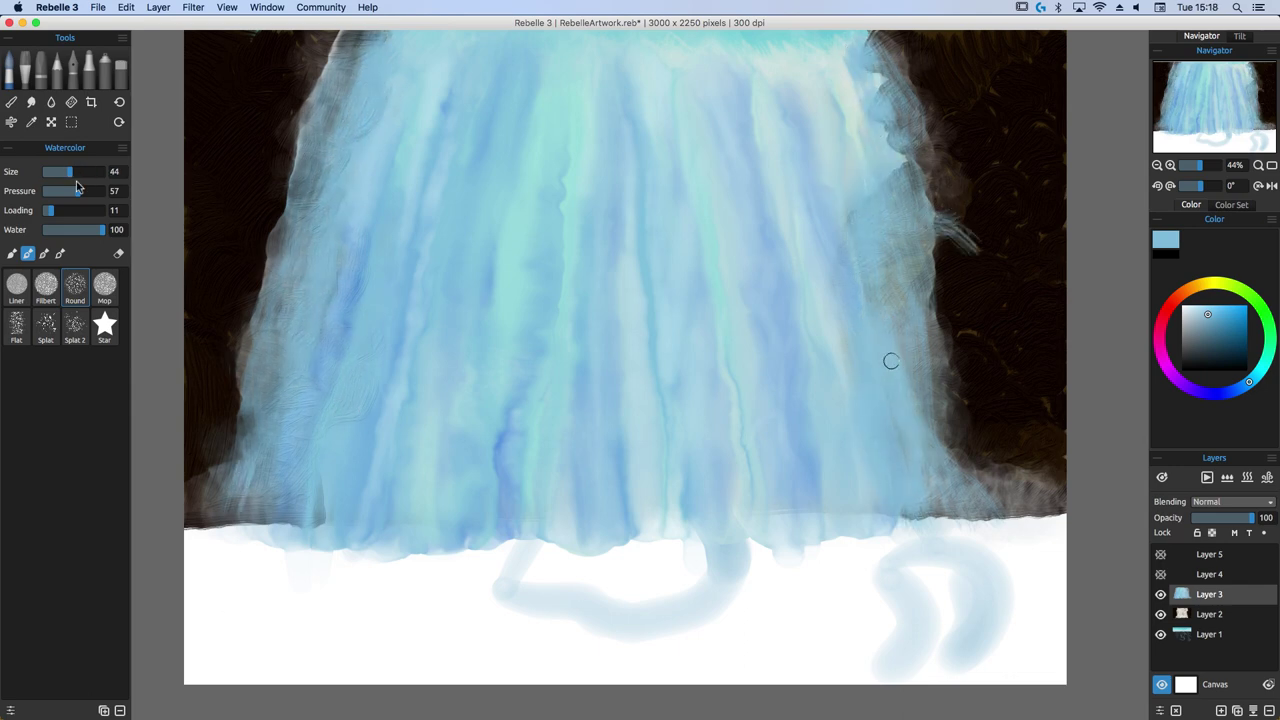
drag(930, 194, 954, 217)
drag(910, 137, 967, 175)
drag(910, 85, 941, 103)
drag(961, 332, 1006, 407)
mouse_move(318, 70)
mouse_down()
mouse_move(214, 223)
mouse_move(206, 135)
mouse_up()
drag(240, 340, 206, 329)
drag(240, 430, 190, 525)
drag(1040, 418, 1058, 442)
mouse_move(938, 37)
mouse_down()
mouse_move(979, 92)
mouse_move(996, 71)
mouse_up()
drag(268, 243, 227, 248)
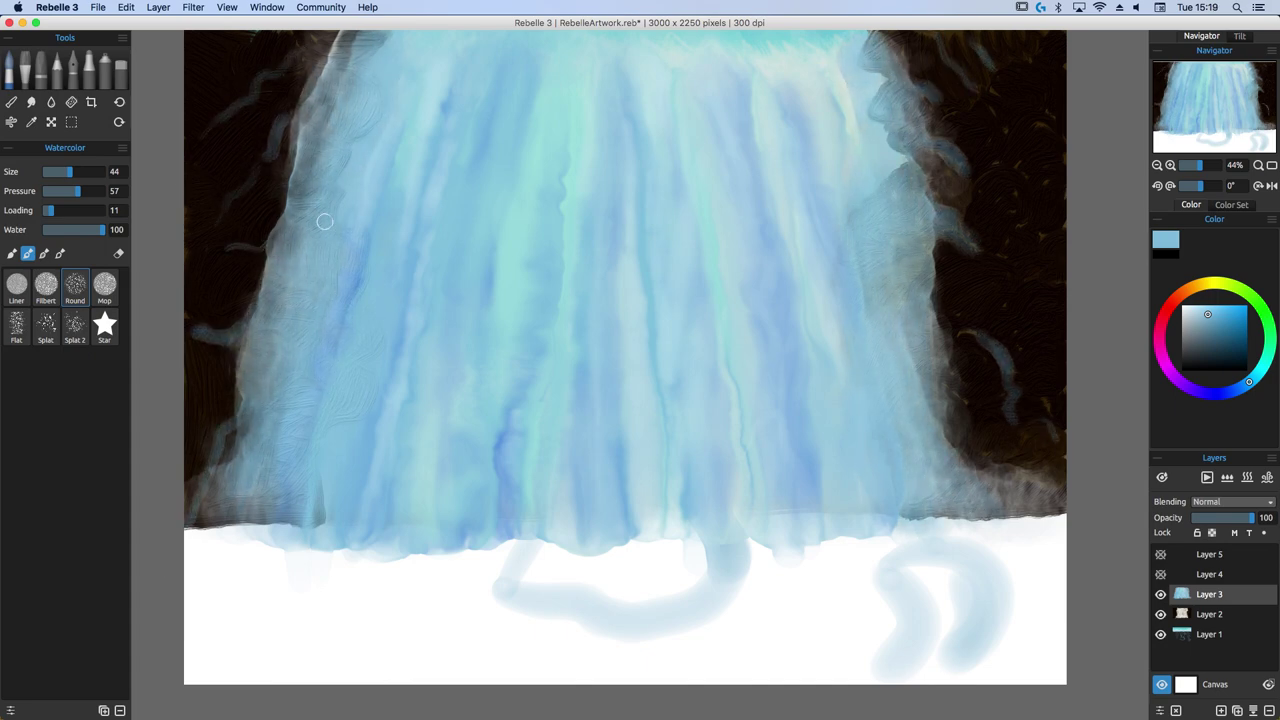
drag(983, 103, 1011, 140)
drag(998, 67, 1038, 68)
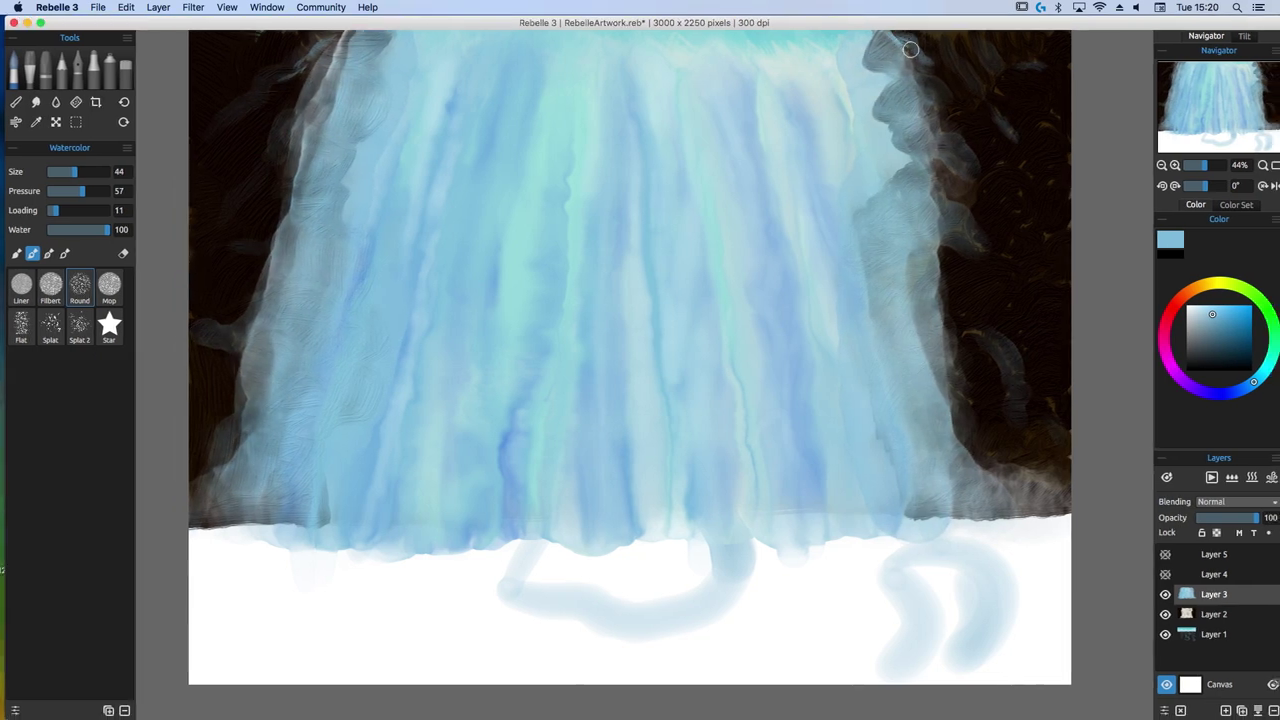
Show Layer 4, make it active, and paint the light blue pool below the waterfall with the Mop brush at size 100.
click(1165, 574)
click(1213, 574)
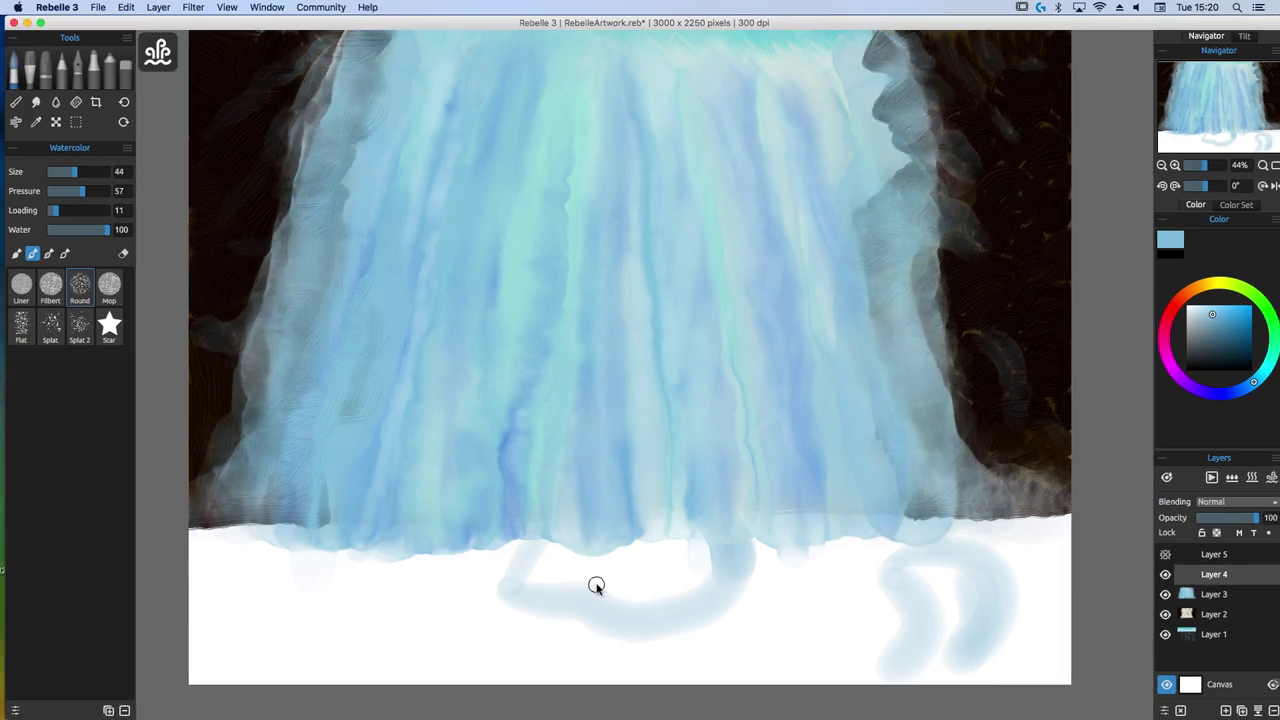
click(109, 287)
mouse_move(790, 565)
mouse_down()
mouse_move(970, 543)
mouse_move(203, 549)
mouse_move(1086, 520)
mouse_move(246, 597)
mouse_move(930, 640)
mouse_move(494, 611)
mouse_move(743, 660)
mouse_move(1051, 663)
mouse_move(838, 620)
mouse_move(209, 557)
mouse_up()
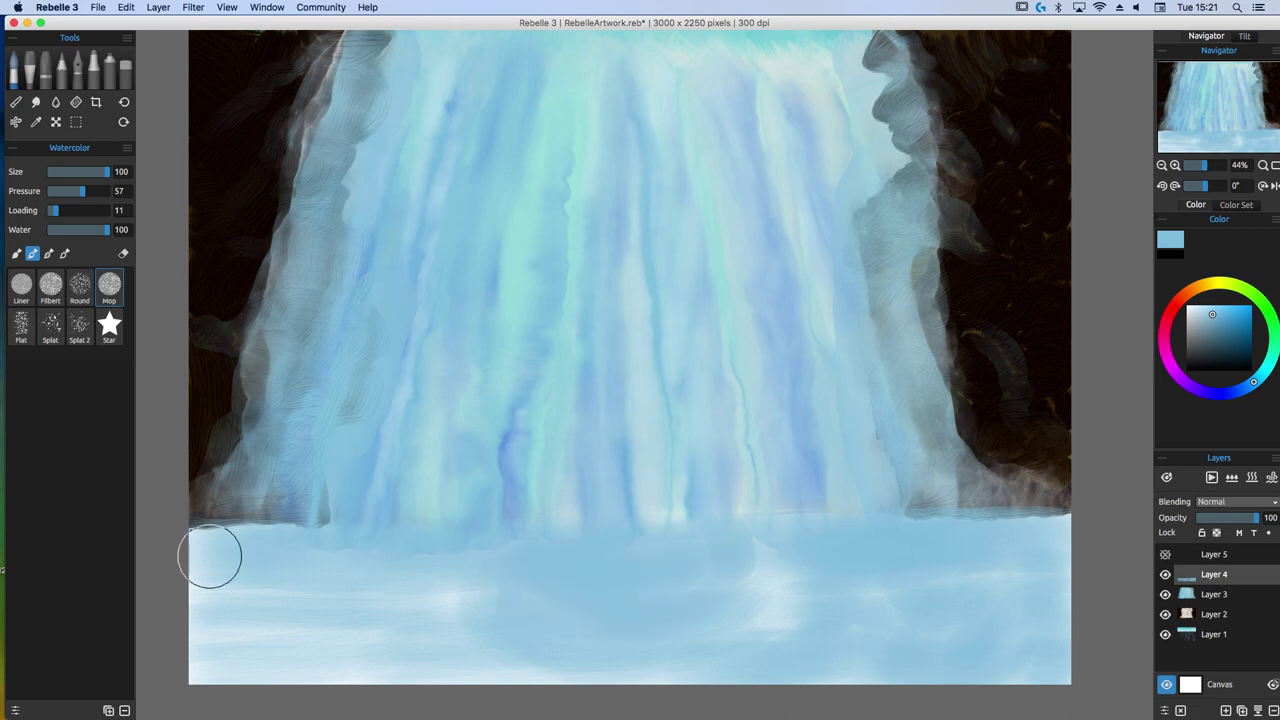
Spray pale blue-grey mist over the lower corners of both cliffs with the Splat 2 brush.
click(1194, 311)
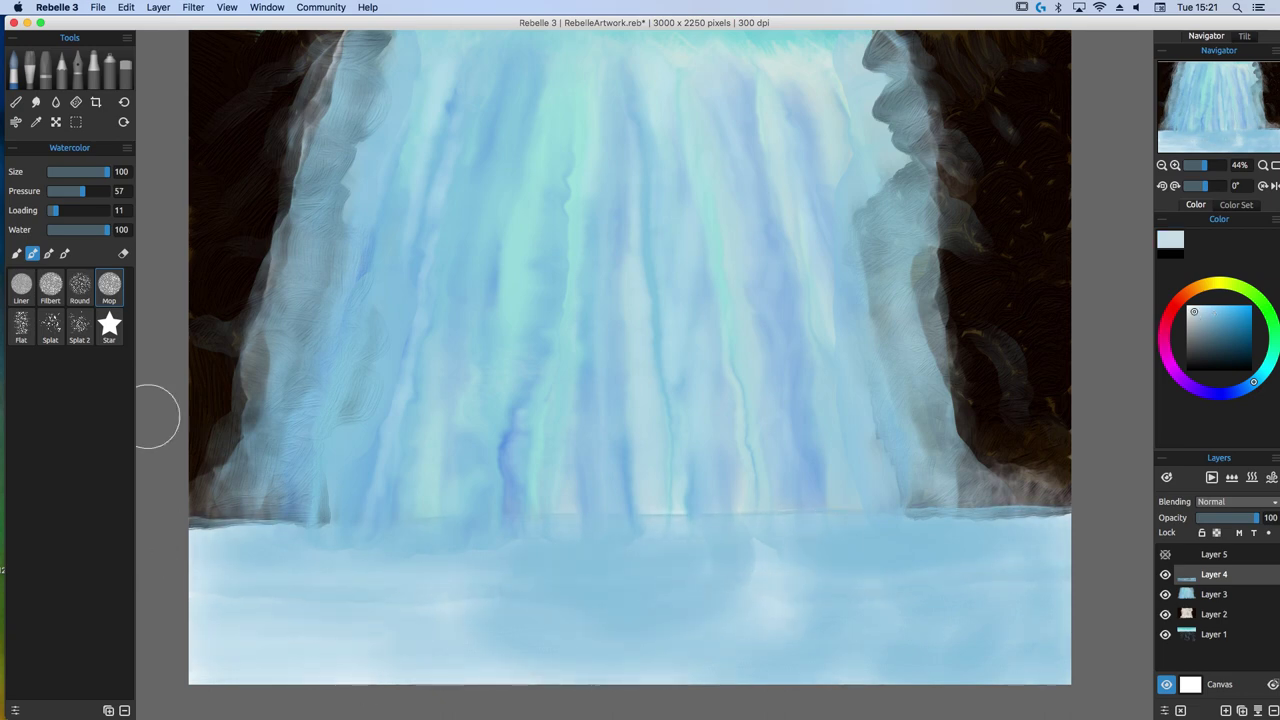
click(80, 326)
mouse_move(1028, 441)
mouse_down()
mouse_move(962, 441)
mouse_move(992, 446)
mouse_up()
drag(216, 460, 339, 502)
Spray white Splat 2 mist along the waterfall's base, both ends of the waterline and the cliffs above.
click(1187, 306)
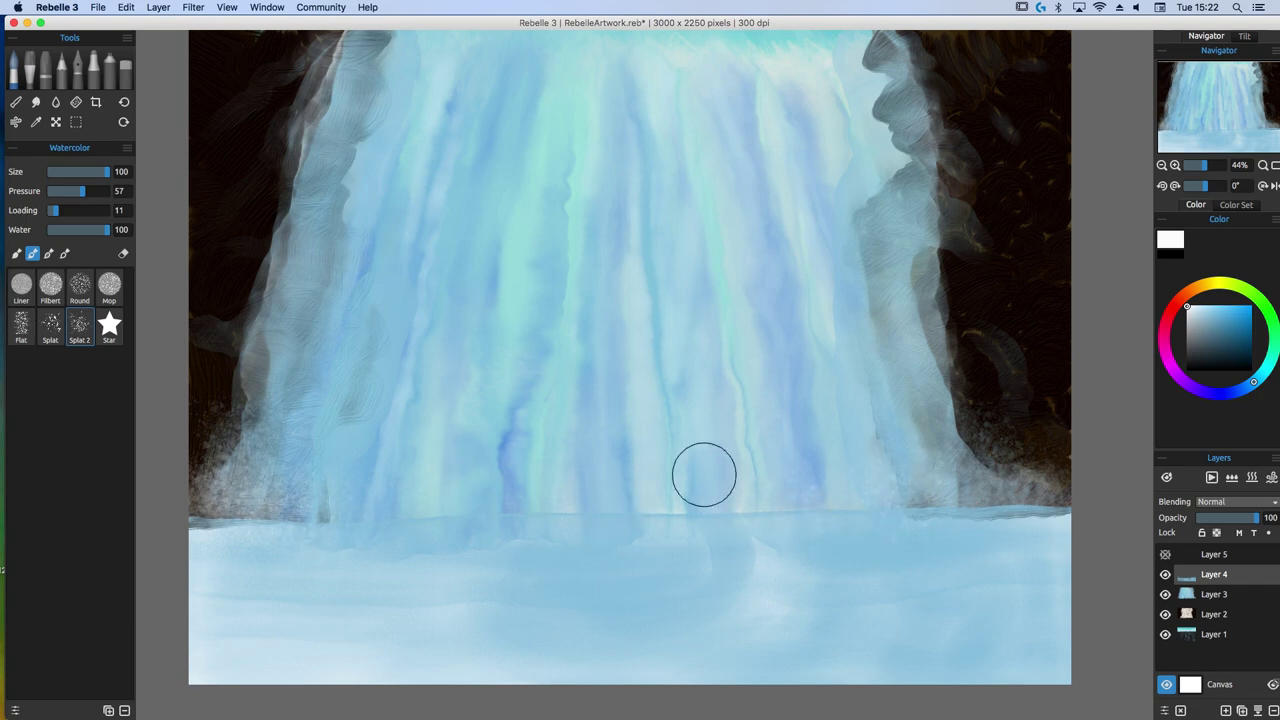
drag(790, 482, 865, 463)
drag(798, 487, 939, 515)
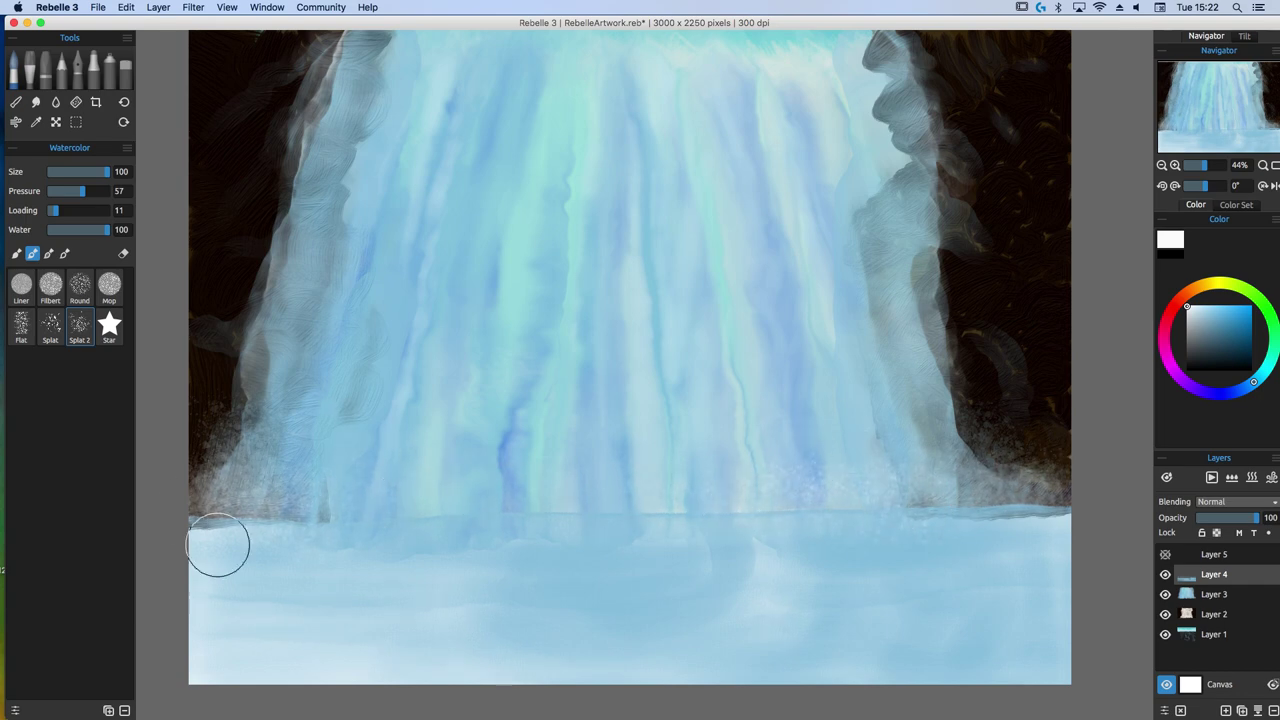
drag(1018, 500, 1056, 526)
drag(198, 516, 208, 500)
drag(1011, 483, 1080, 528)
drag(1000, 390, 1008, 332)
drag(210, 405, 206, 370)
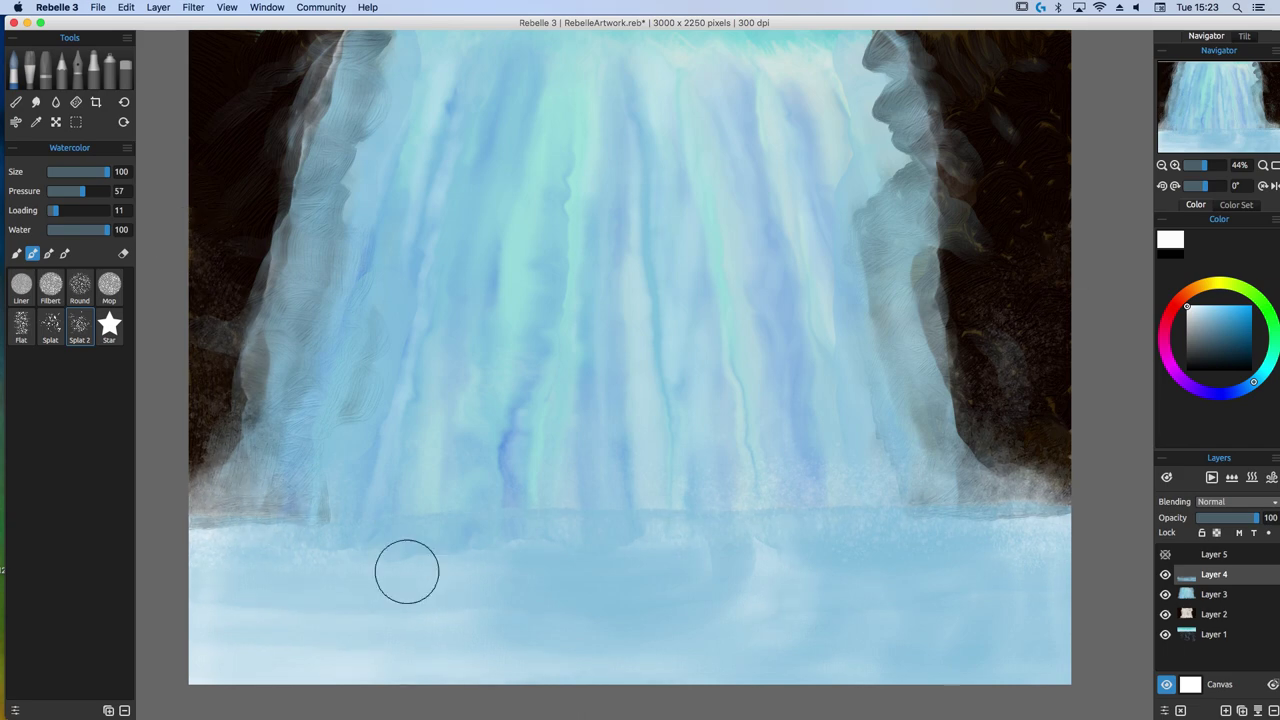
Paint short white foam dashes along the waterline with the Acrylic Flat 2 brush and soften them into mist with watercolor.
click(30, 70)
drag(403, 520, 485, 523)
drag(535, 517, 604, 520)
drag(645, 518, 770, 519)
drag(852, 510, 934, 514)
drag(982, 511, 1037, 512)
drag(290, 518, 363, 526)
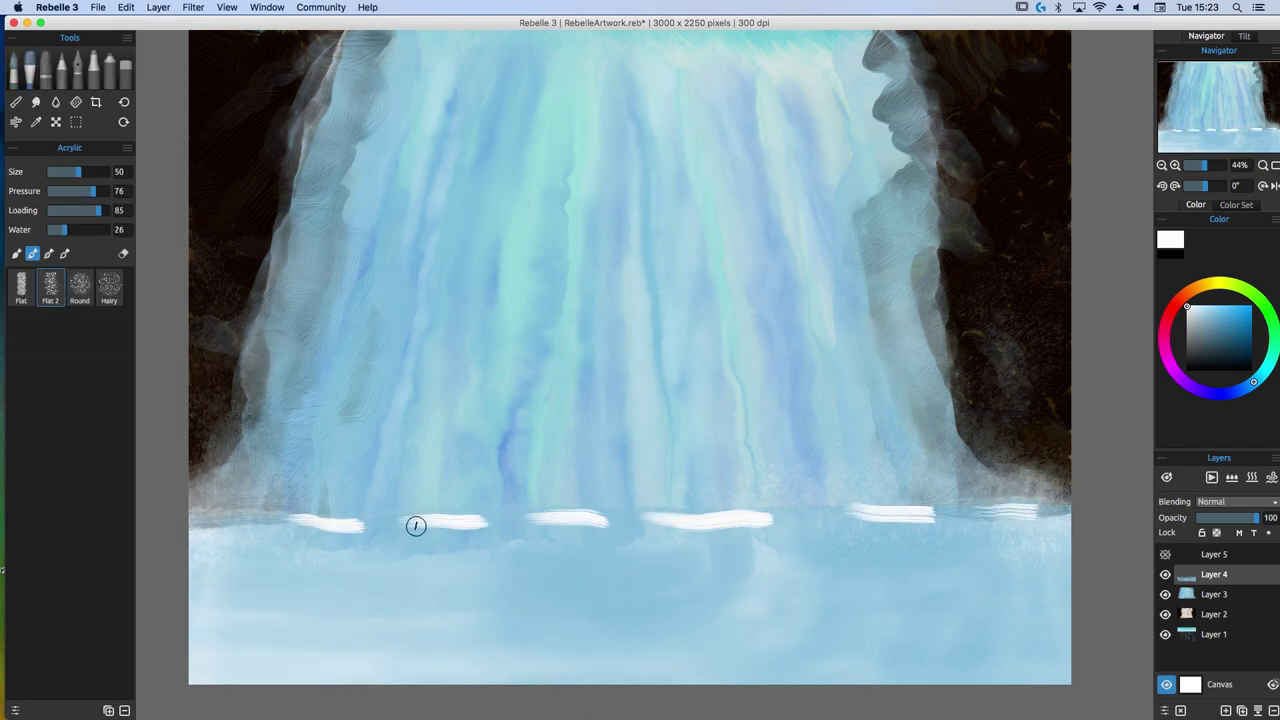
click(14, 70)
mouse_move(557, 526)
mouse_down()
mouse_move(762, 529)
mouse_move(491, 534)
mouse_move(480, 483)
mouse_move(271, 509)
mouse_move(545, 450)
mouse_move(717, 506)
mouse_move(1034, 489)
mouse_move(574, 523)
mouse_move(744, 526)
mouse_up()
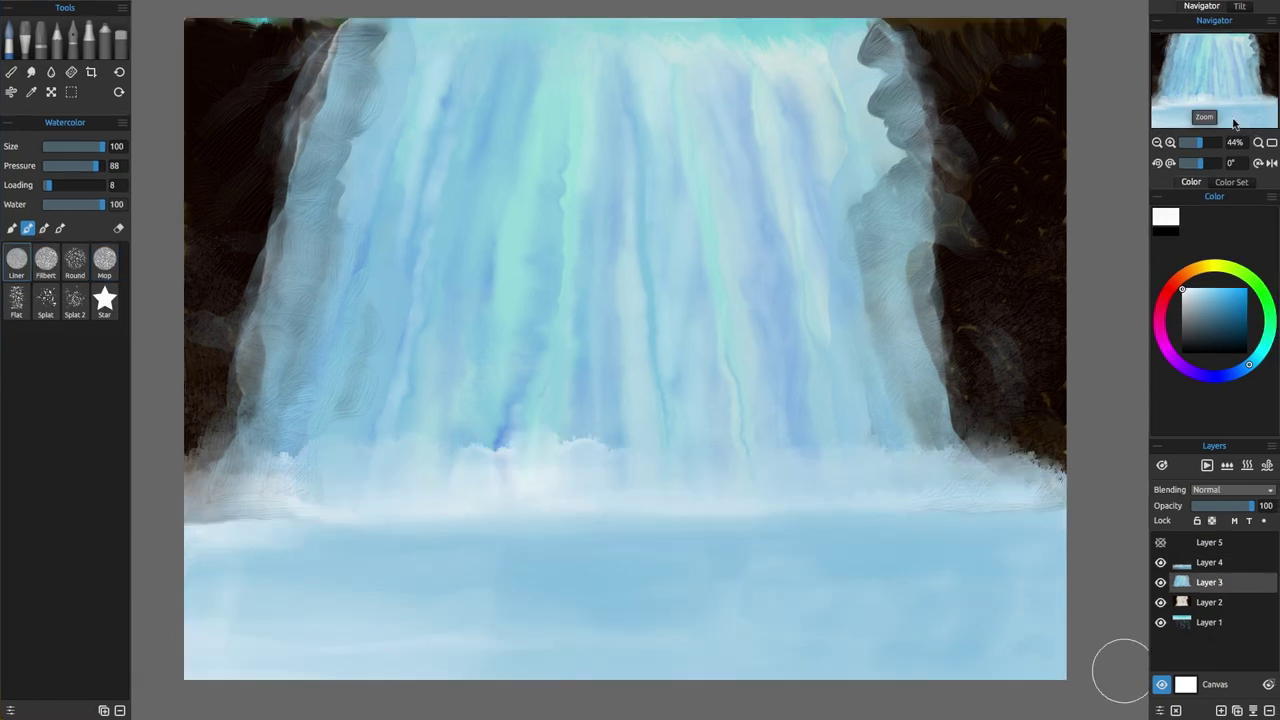
drag(1200, 142, 1206, 142)
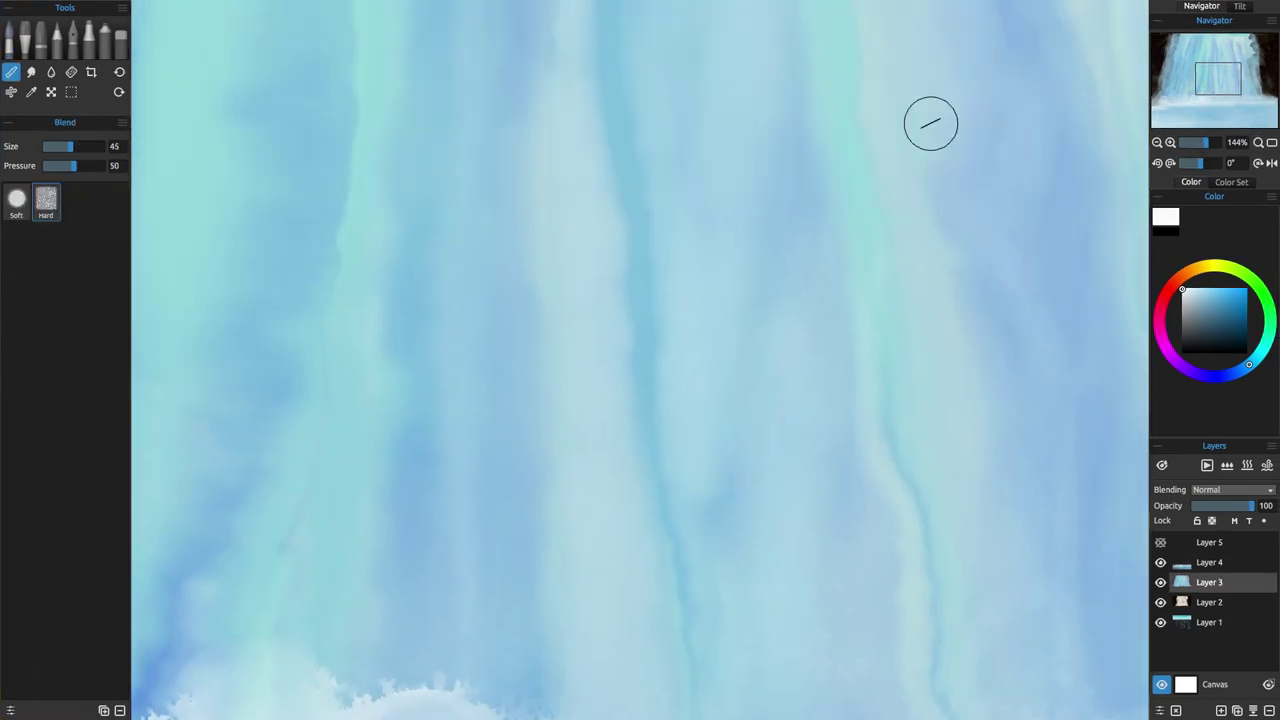
scroll(929, 123, down, 5)
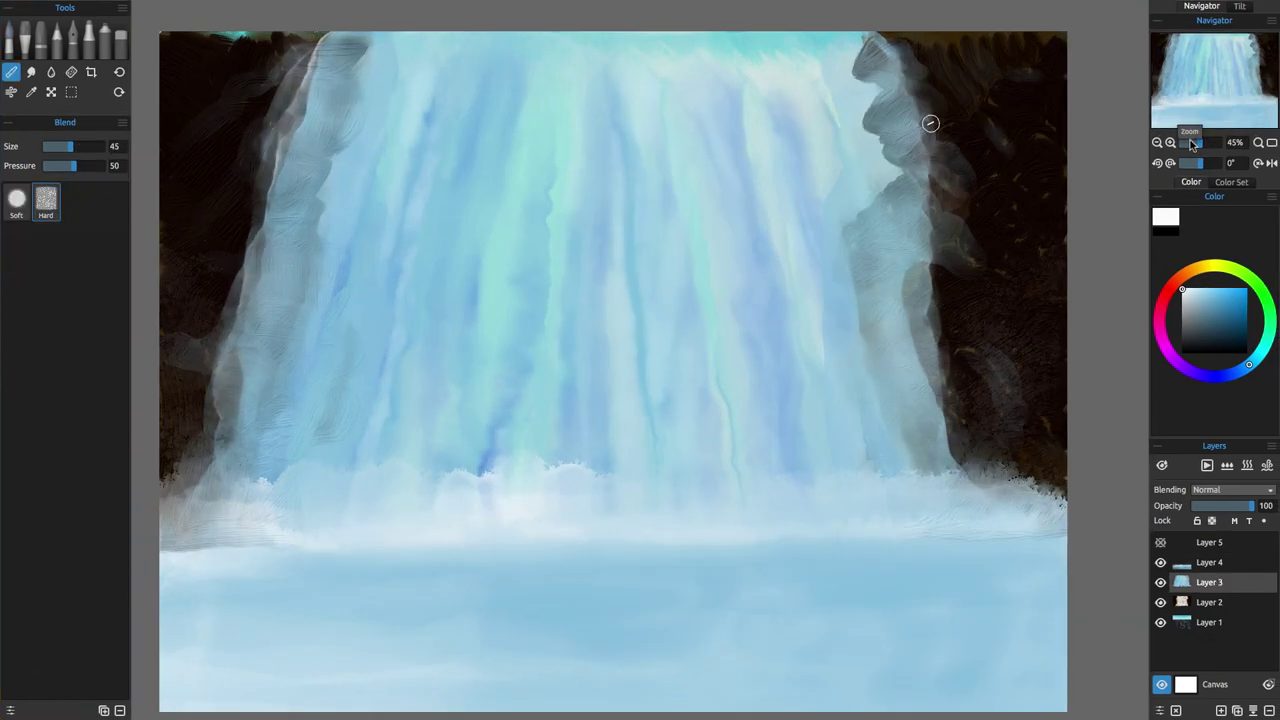
Try darkening the tops of both cliffs on Layer 3 with dark brown sampled from the rock, using the watercolor Liner at size 100.
alt+click(944, 38)
key(b)
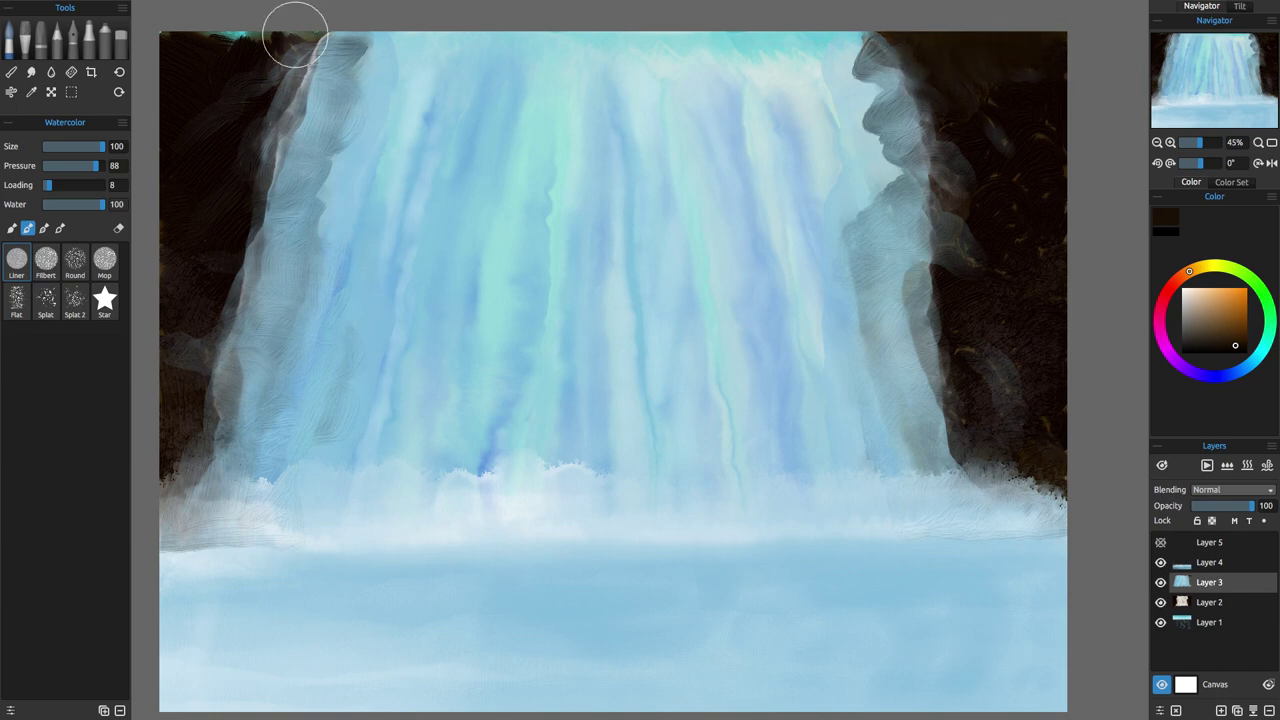
click(538, 157)
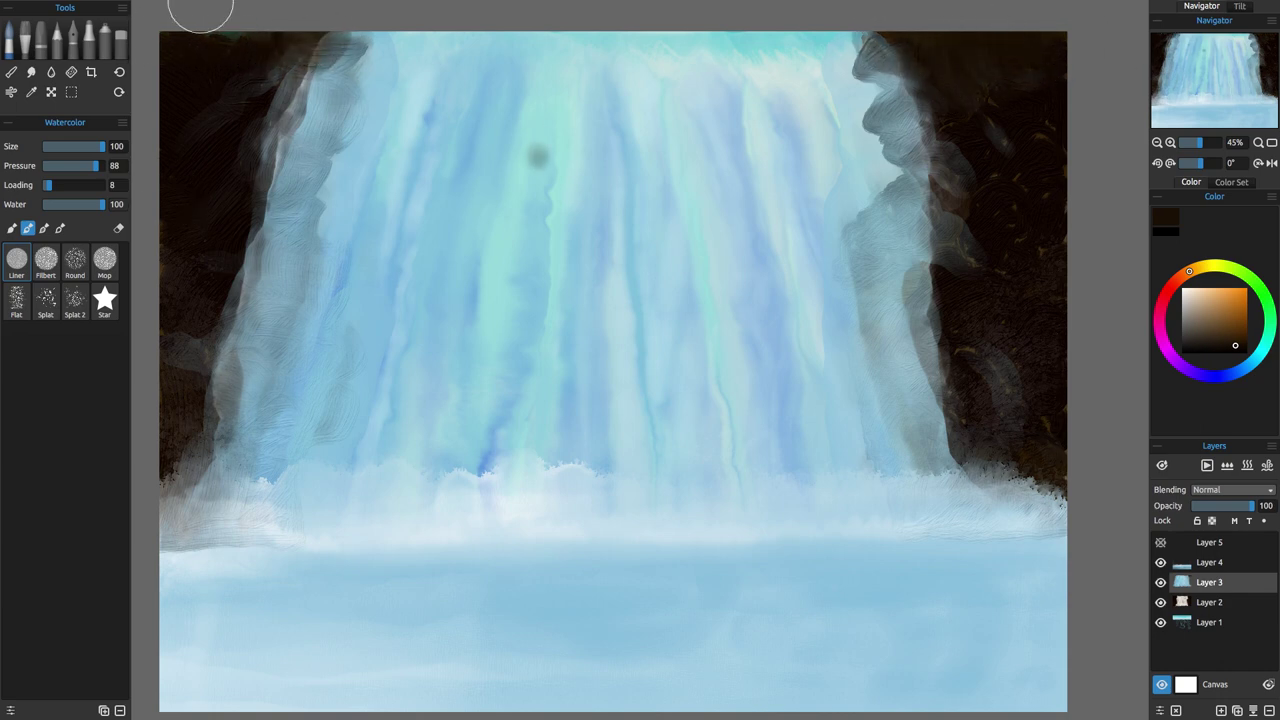
click(130, 7)
click(137, 22)
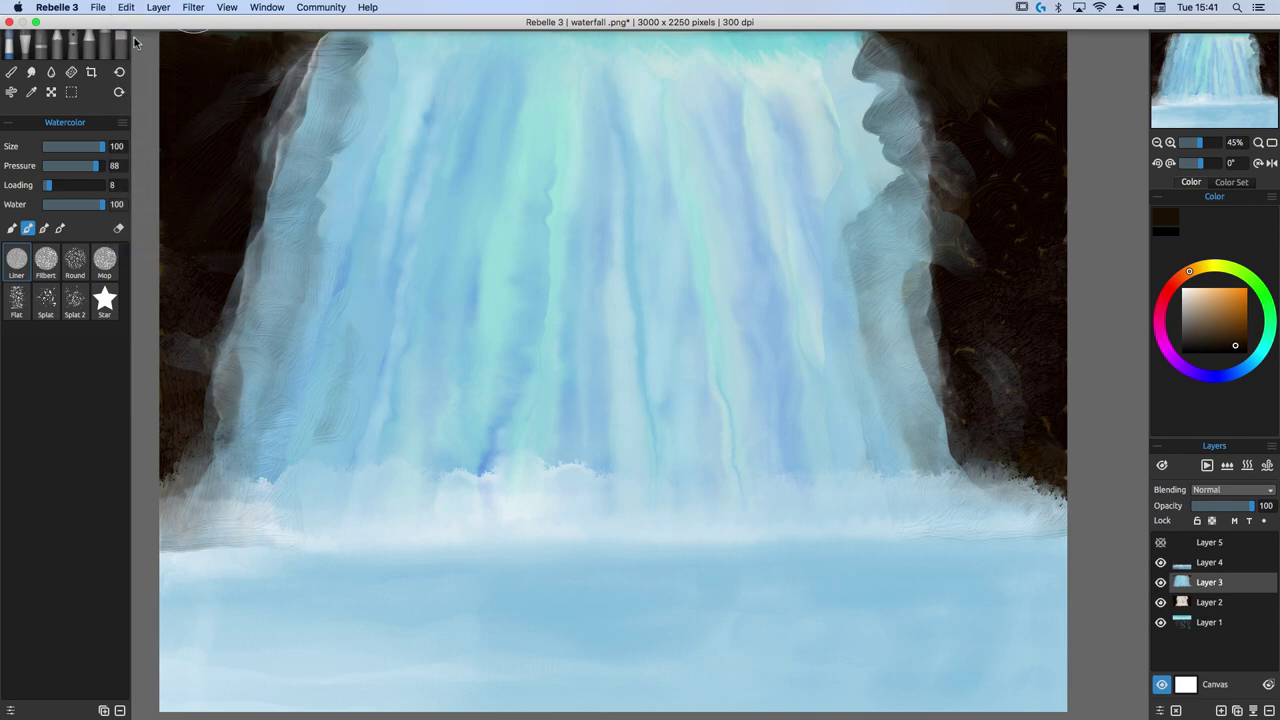
click(130, 7)
click(137, 22)
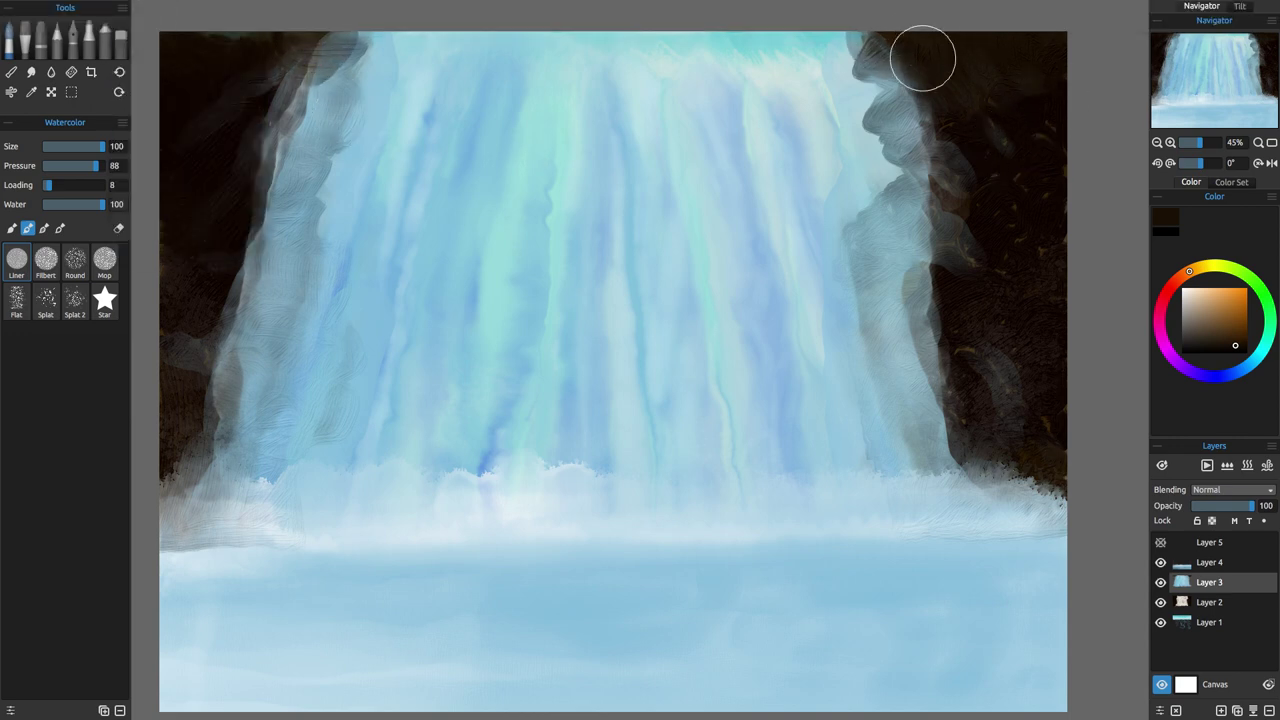
Try pale turquoise watercolor at the waterfall's upper right edge, then undo the recent strokes.
click(1262, 356)
click(1193, 299)
mouse_move(842, 42)
mouse_down()
mouse_move(845, 65)
mouse_move(831, 18)
mouse_up()
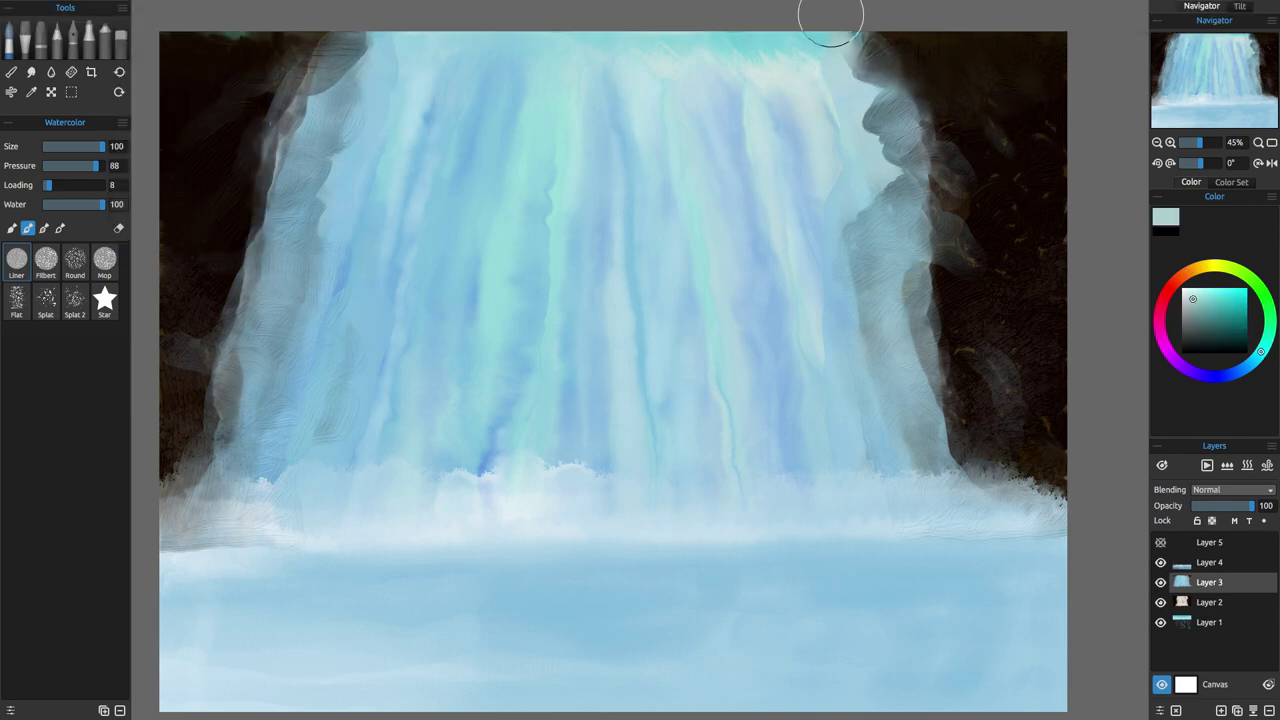
click(964, 141)
click(126, 7)
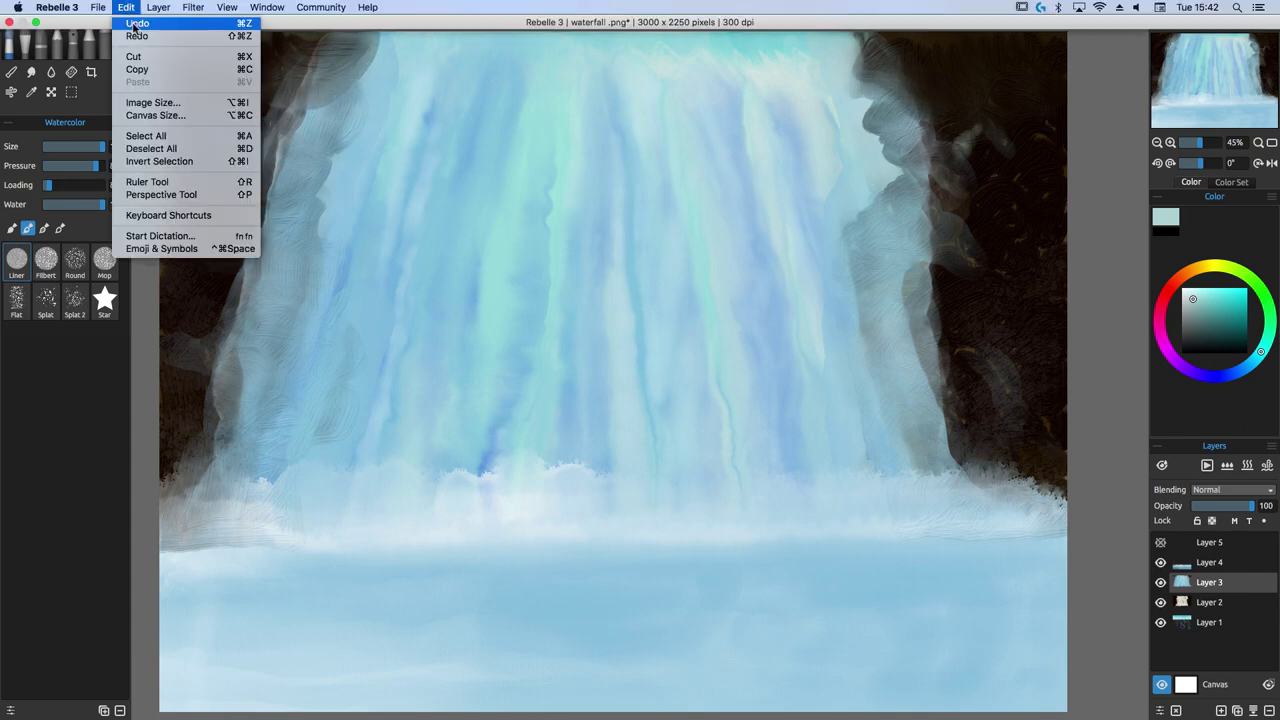
click(134, 22)
drag(151, 72, 188, 5)
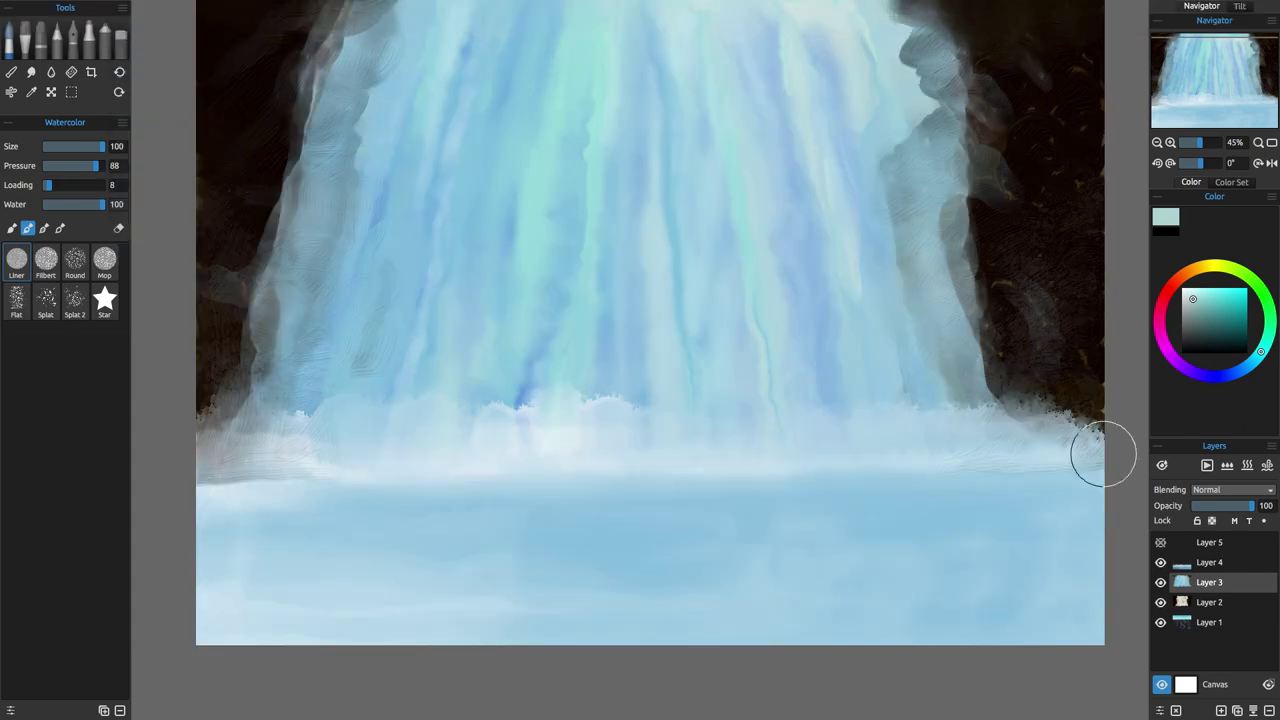
key(n)
drag(1224, 80, 1220, 73)
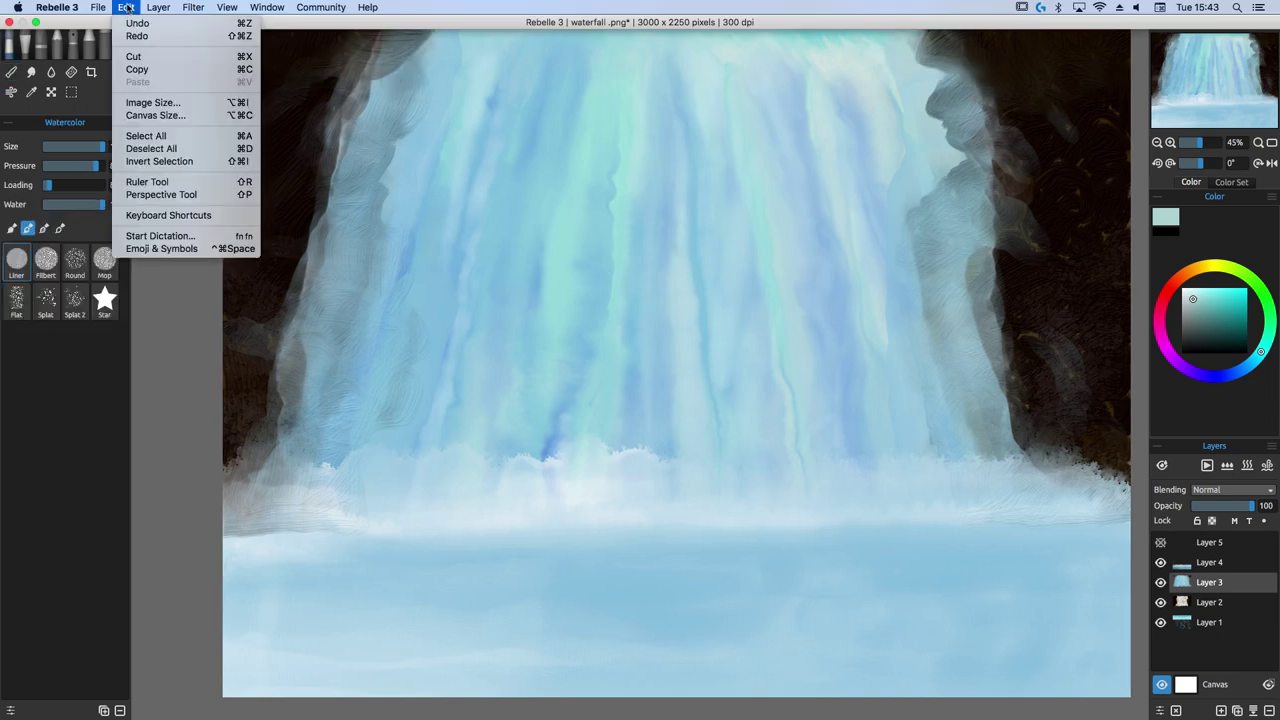
click(127, 7)
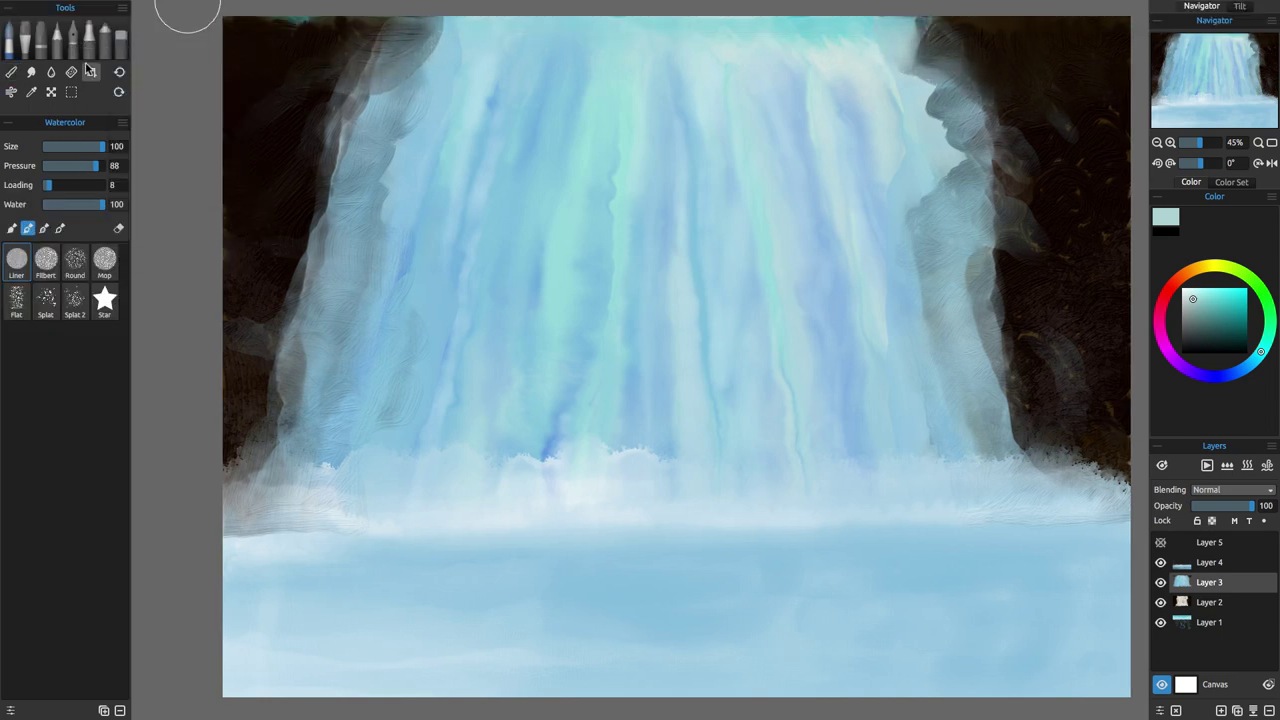
click(1166, 217)
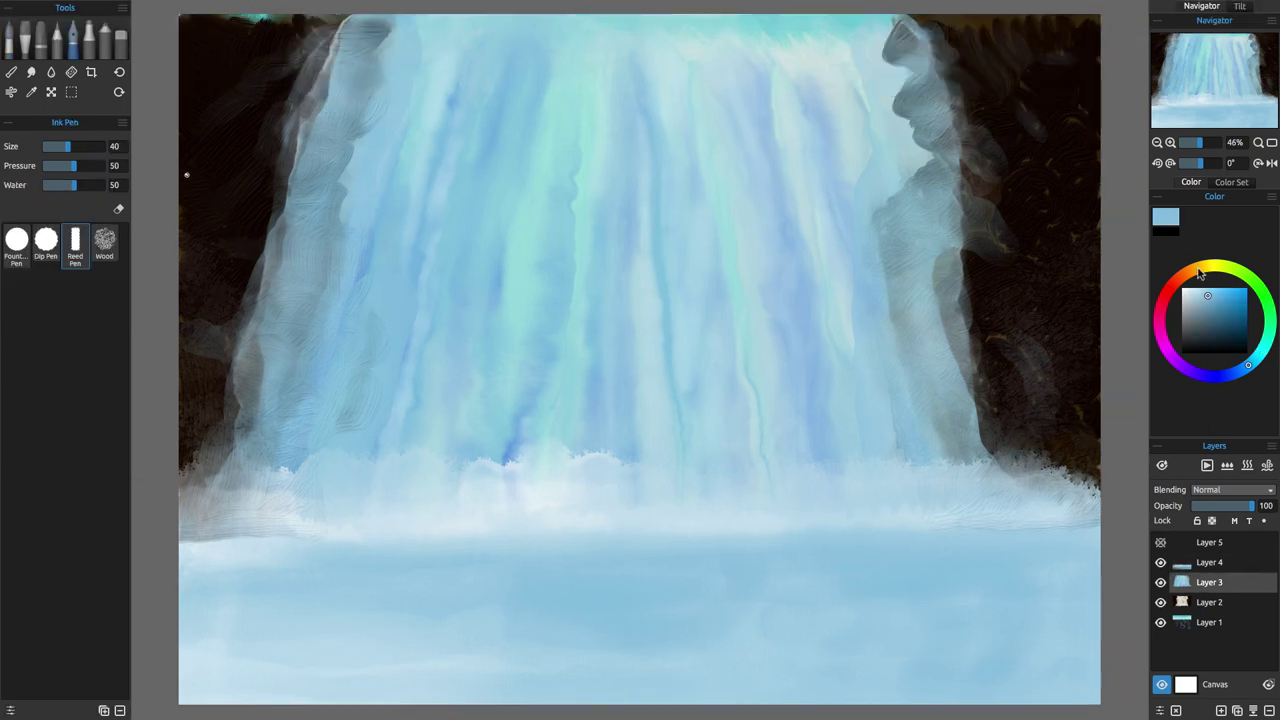
Paint dark brown over the top edges of both cliffs on Layer 4 with the Acrylic Flat 2 brush at size 50.
click(9, 40)
click(12, 228)
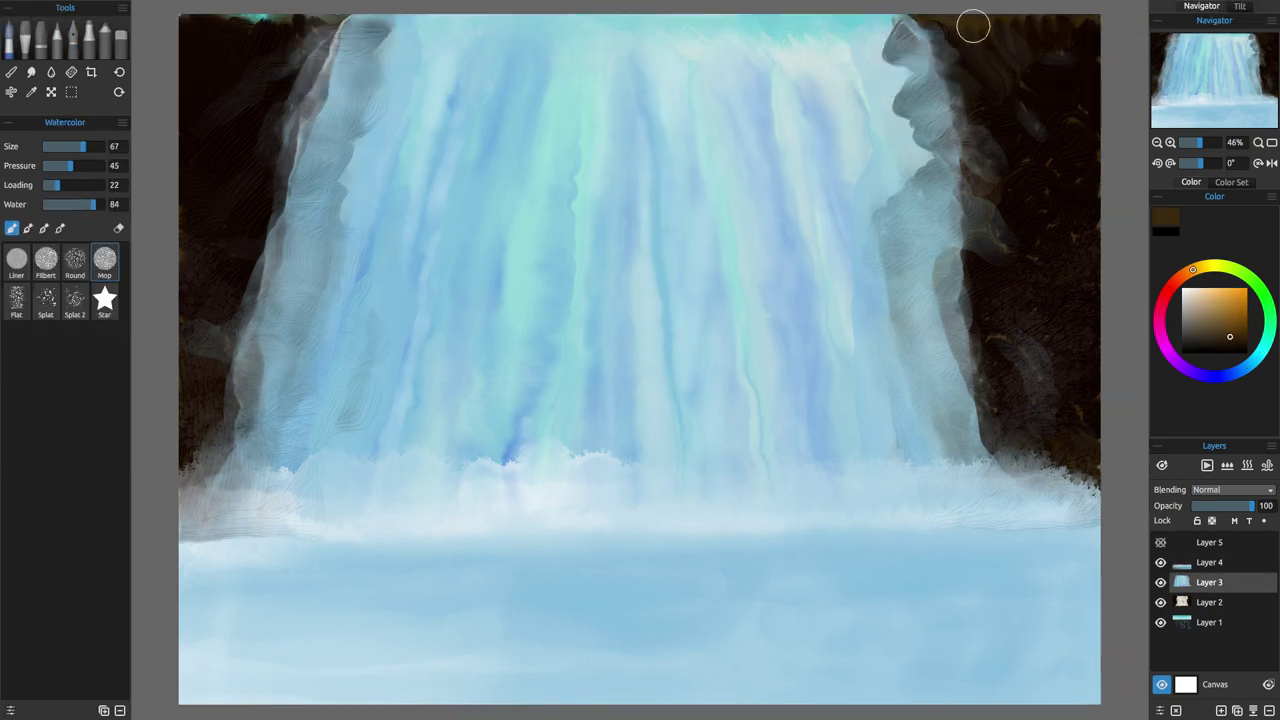
click(1186, 341)
click(1234, 339)
click(25, 40)
click(46, 262)
click(1218, 563)
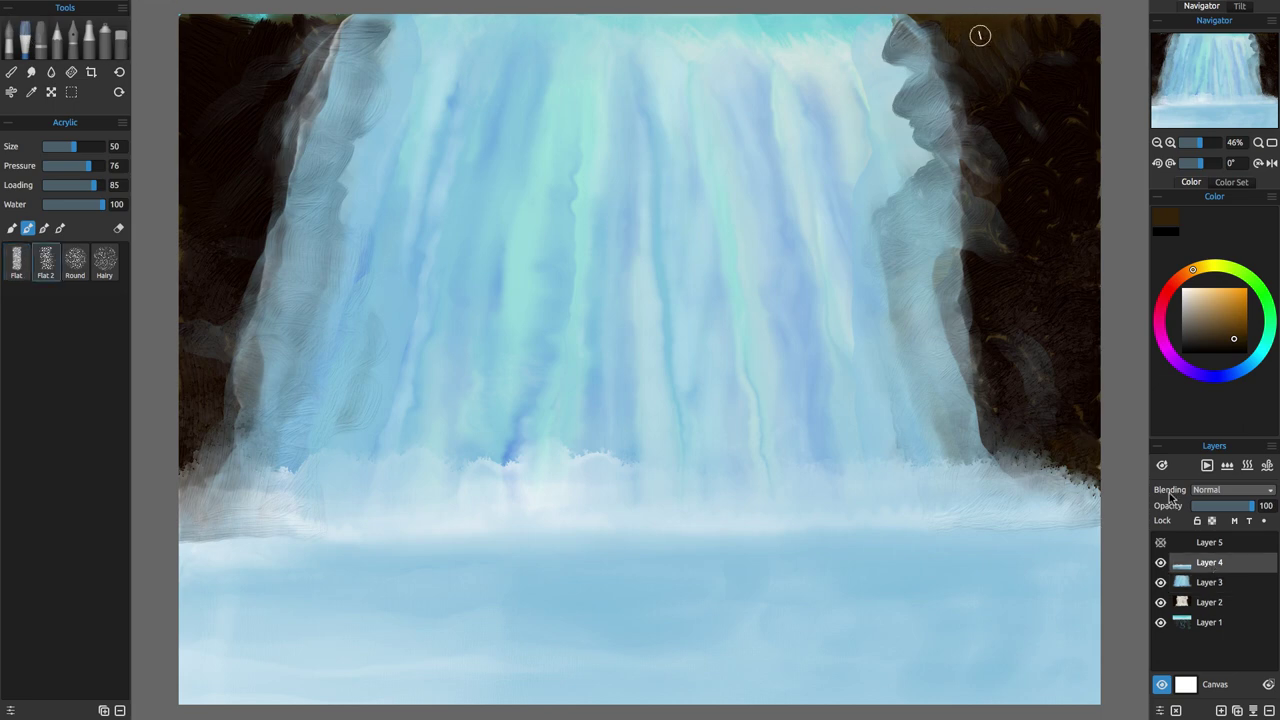
click(1235, 347)
mouse_move(960, 22)
mouse_down()
mouse_move(1048, 18)
mouse_move(996, 76)
mouse_up()
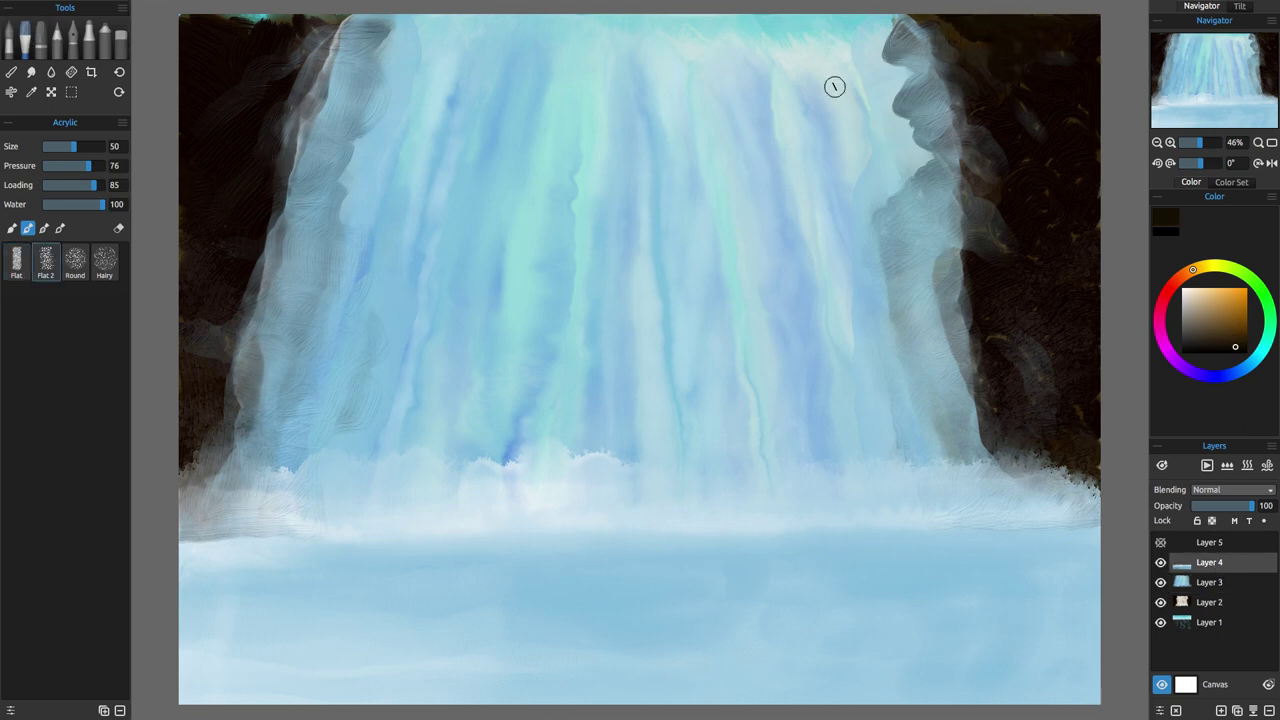
drag(290, 18, 244, 20)
click(539, 188)
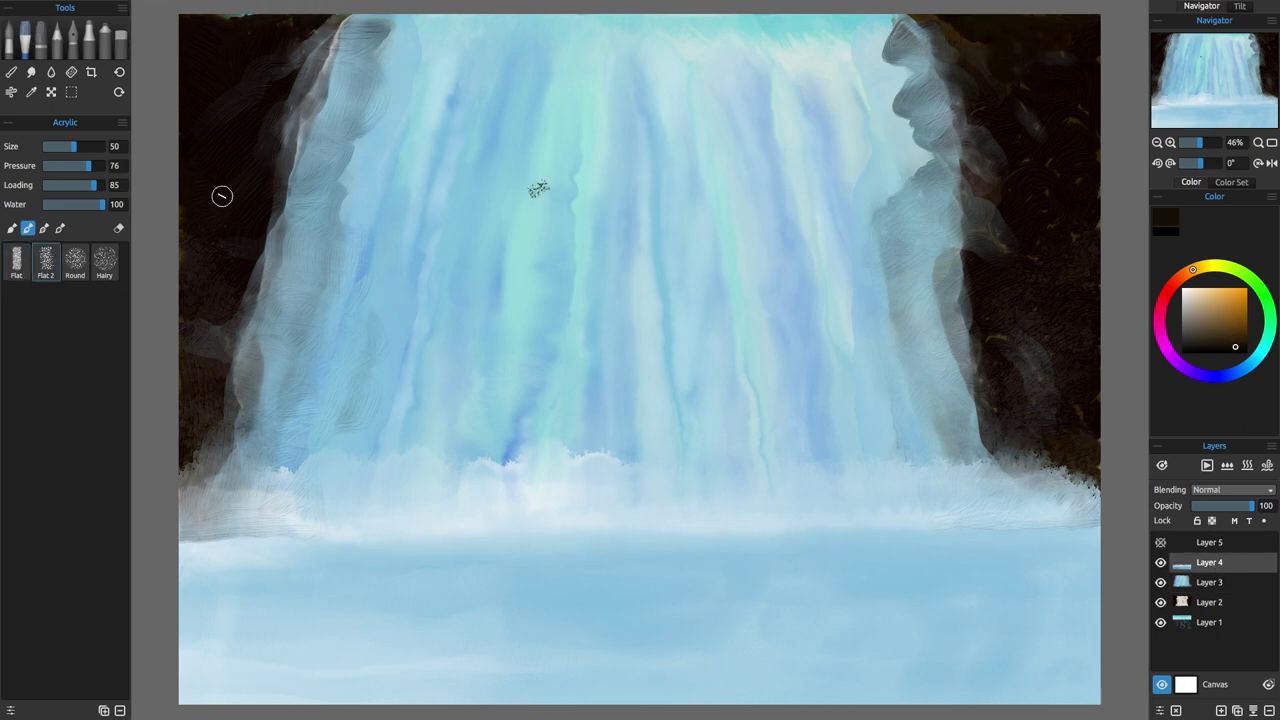
drag(918, 16, 940, 22)
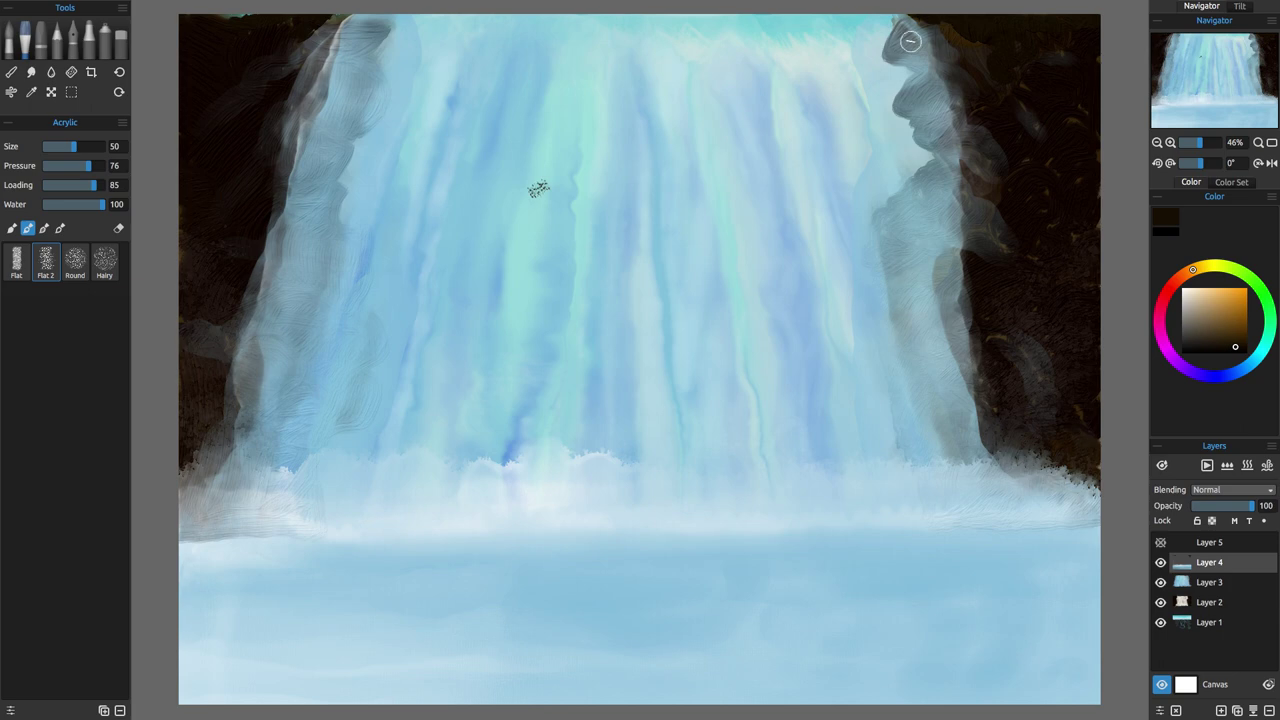
Show Layer 5 and sketch the bird's rounded head outline over the waterfall in medium blue with the 2B pencil.
click(57, 42)
drag(1262, 354, 1246, 367)
click(1160, 542)
click(1209, 542)
click(1232, 316)
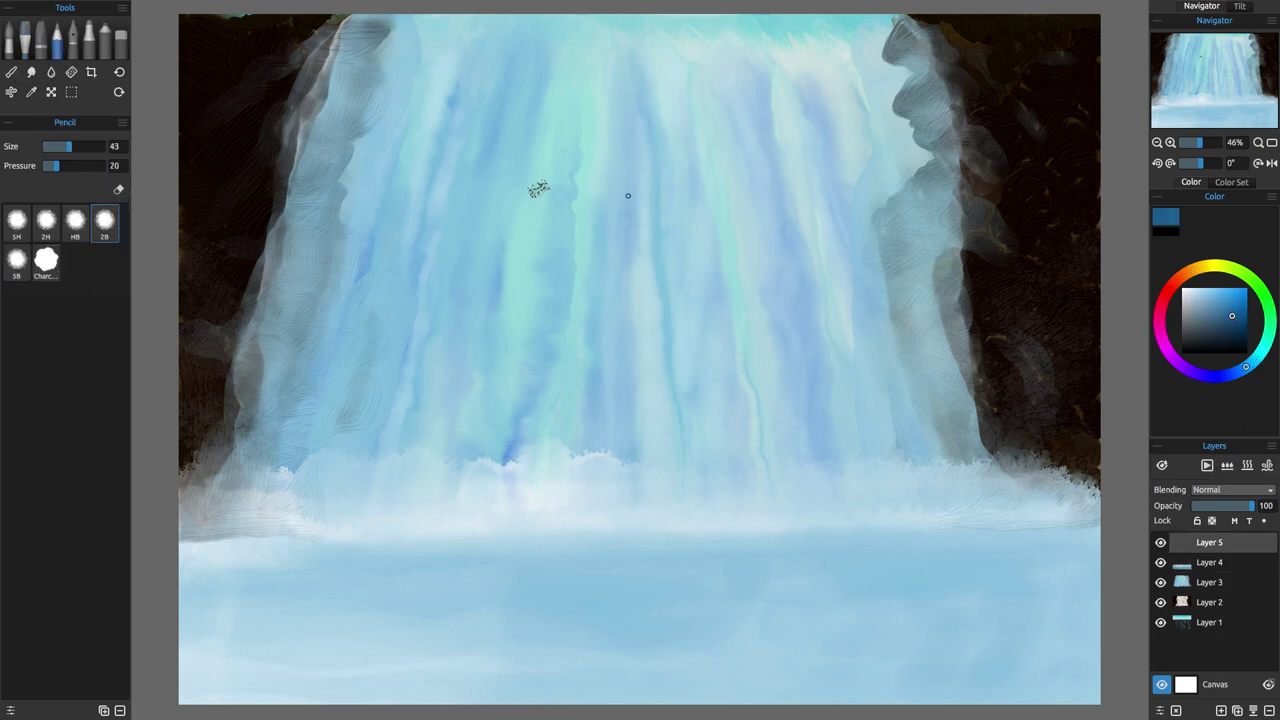
click(126, 8)
click(1180, 565)
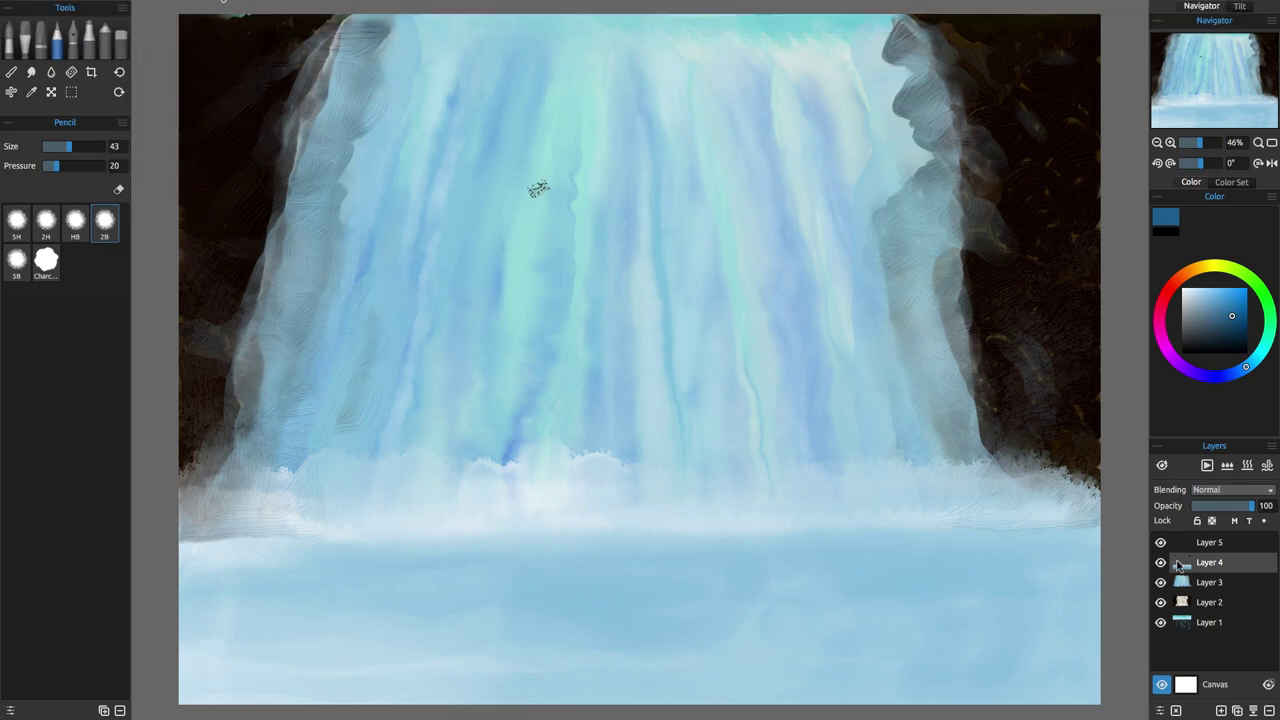
mouse_move(579, 7)
click(150, 8)
click(299, 32)
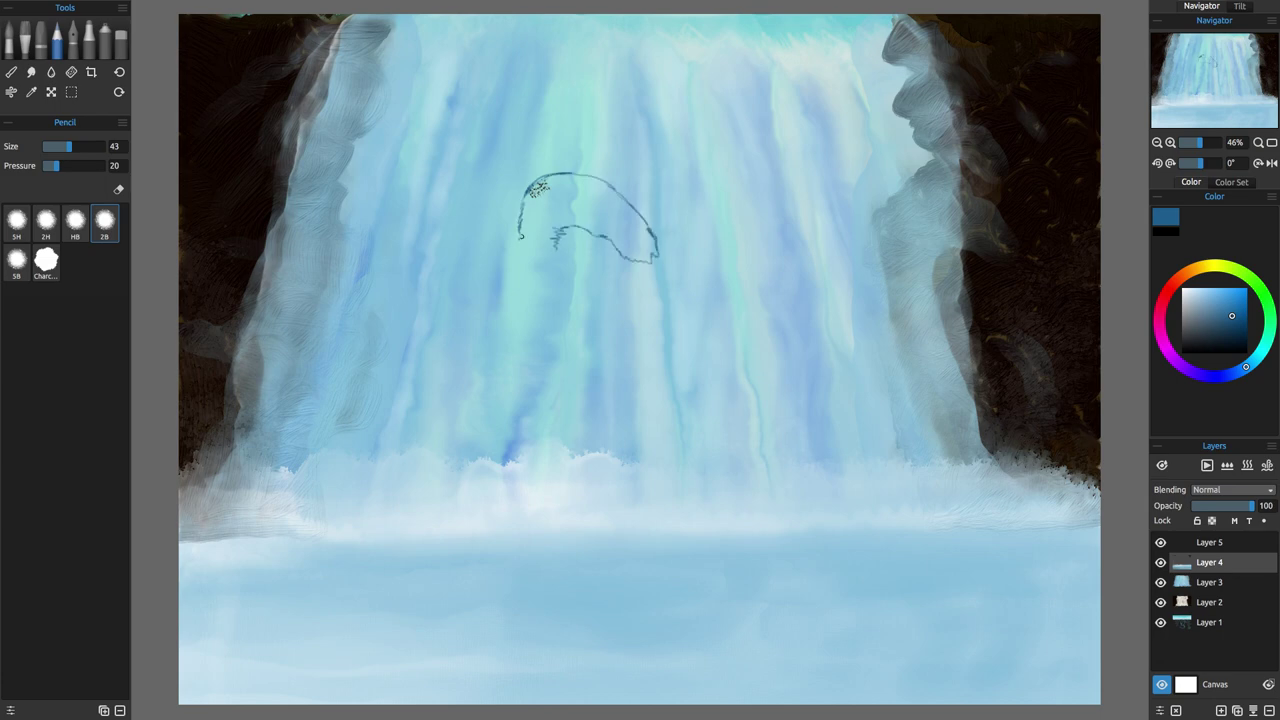
Make Layer 5 active and sketch the bird's back, eye, long beak, extended tail and feathery chest and belly.
click(1192, 538)
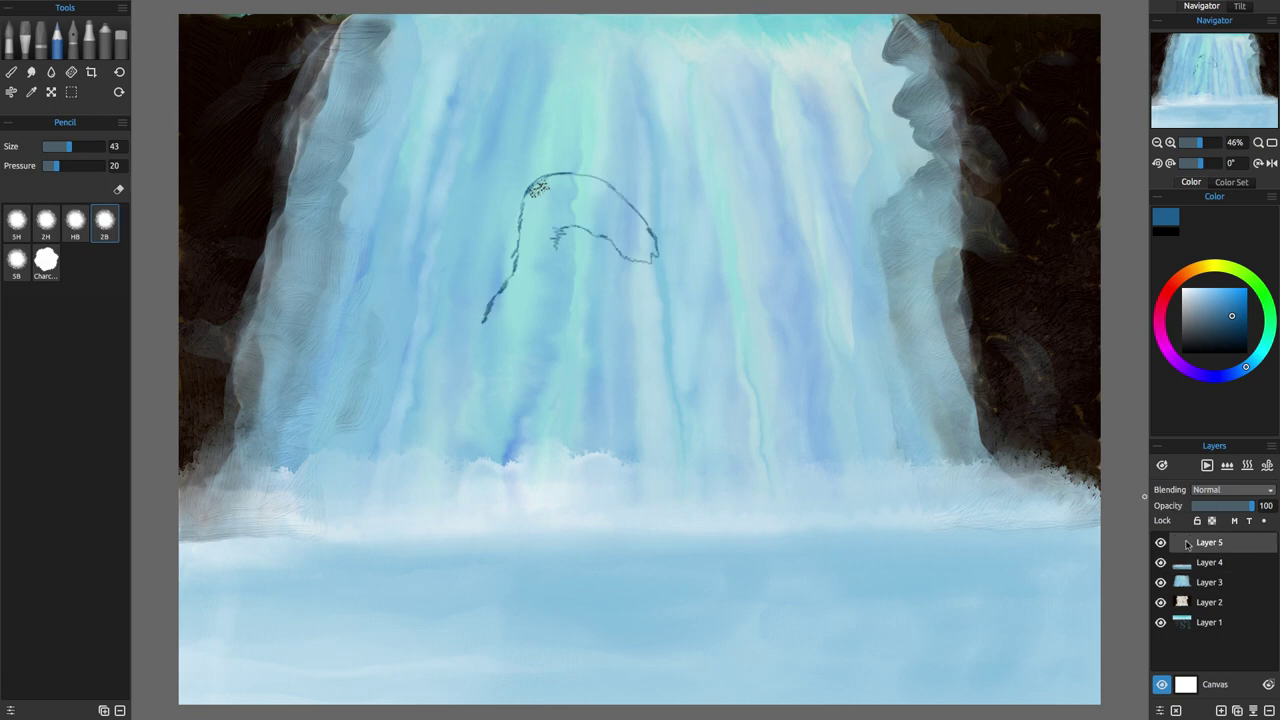
click(1160, 543)
drag(474, 357, 486, 426)
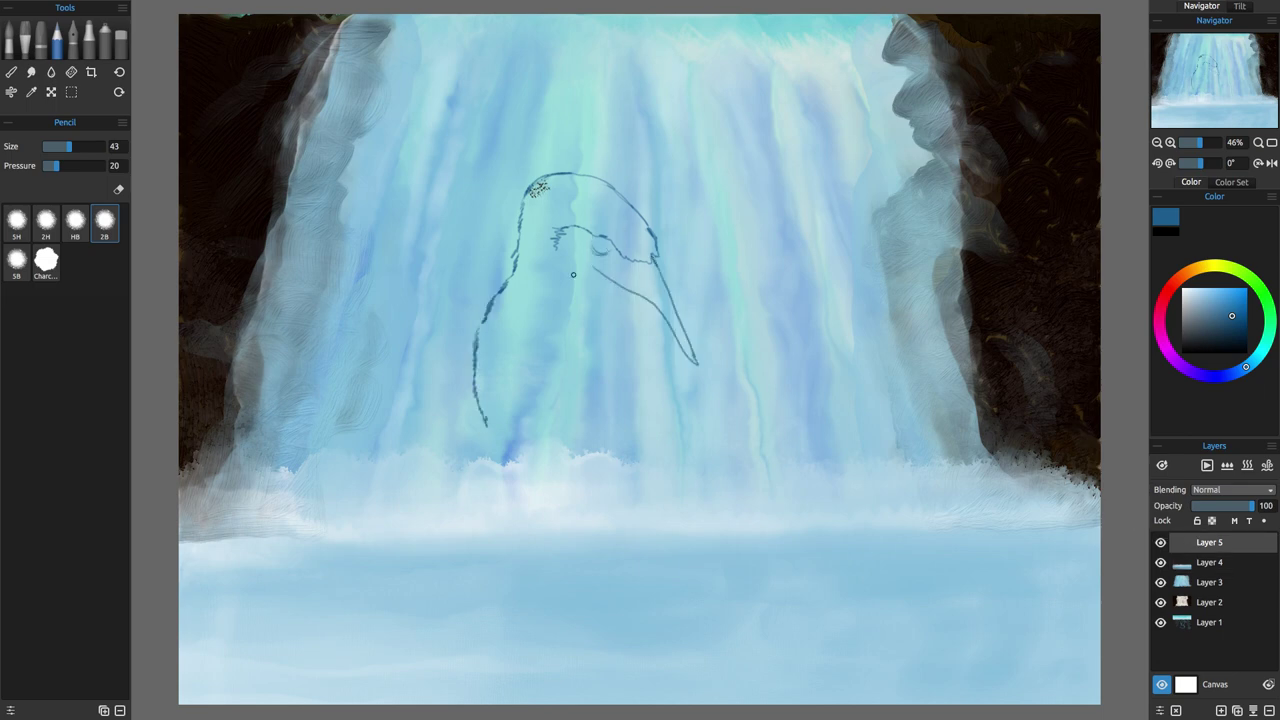
drag(753, 378, 818, 368)
drag(619, 431, 832, 390)
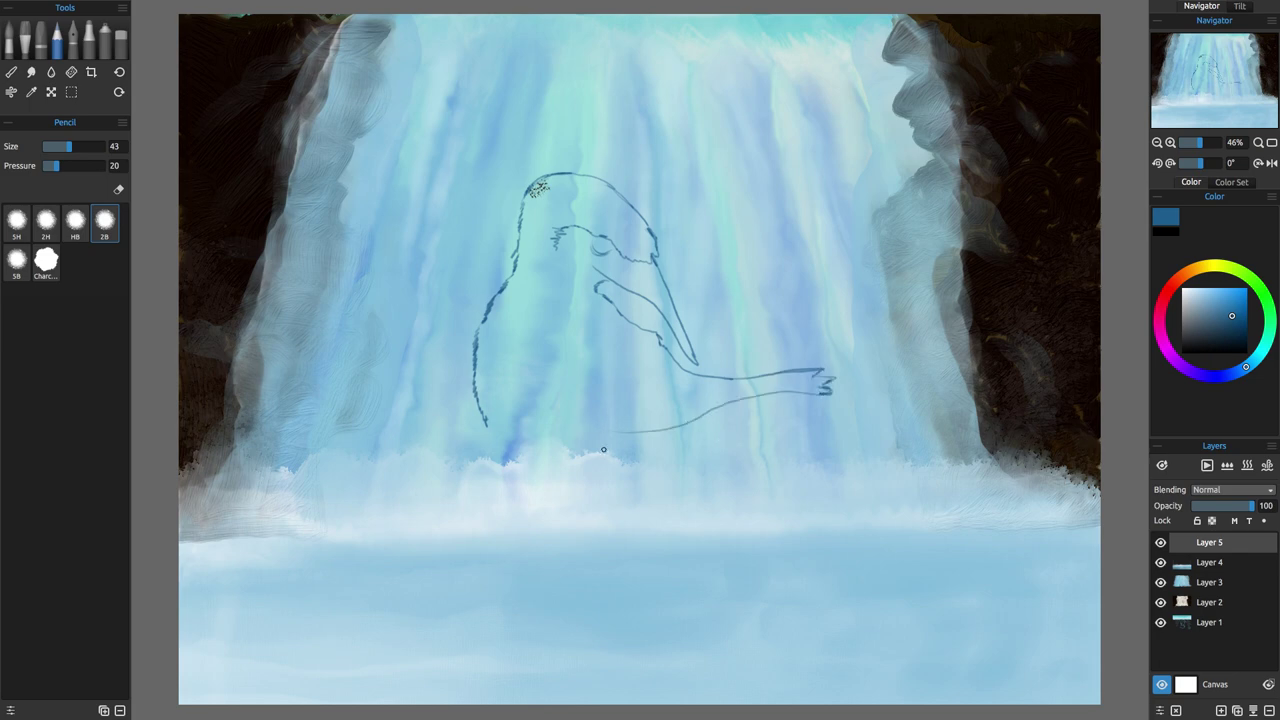
mouse_move(596, 315)
mouse_down()
mouse_move(621, 438)
mouse_move(610, 451)
mouse_up()
drag(487, 430, 561, 460)
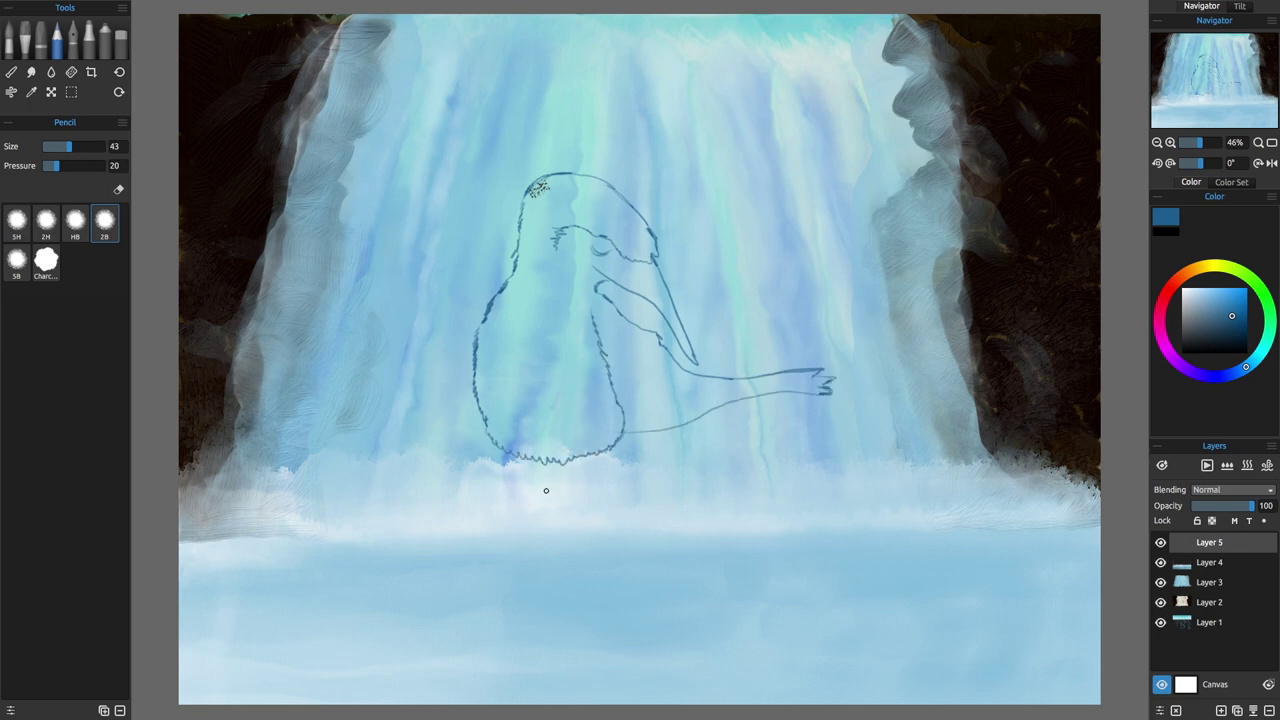
Sketch the bird's left wing, tail fold, collar and clawed feet, and a cracked rock beneath it in the pool.
drag(483, 284, 472, 436)
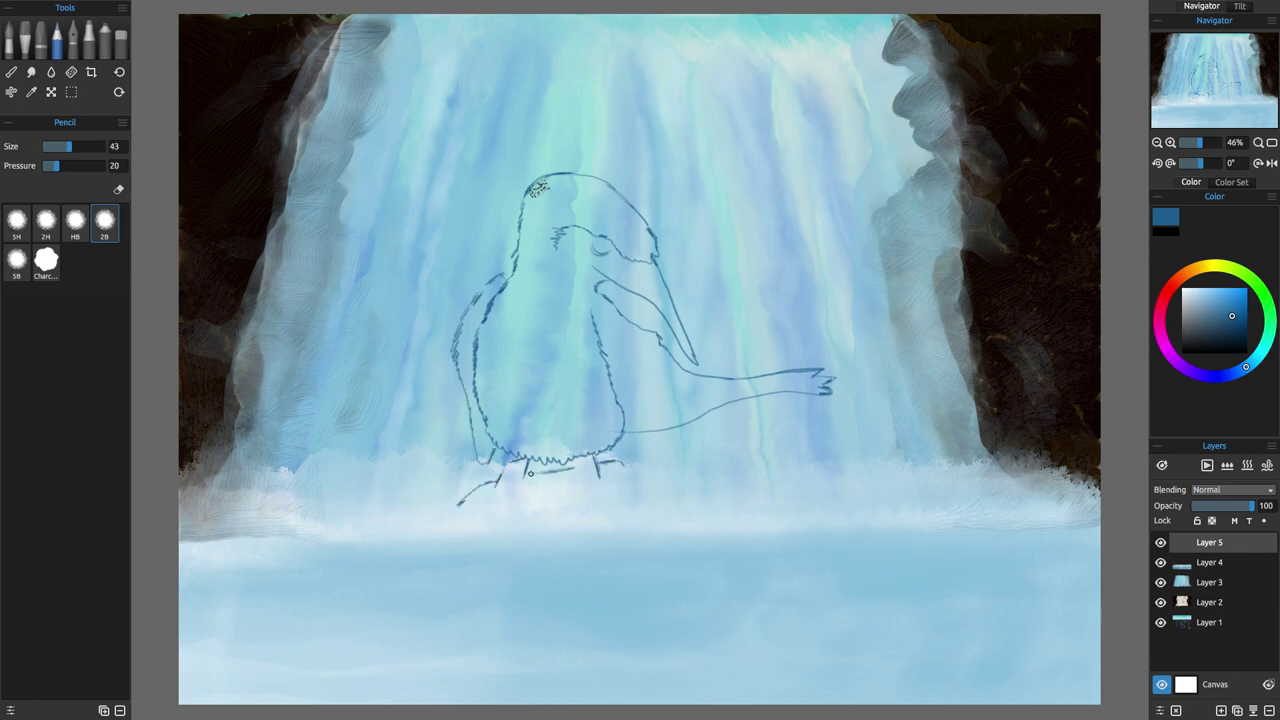
drag(484, 578, 659, 580)
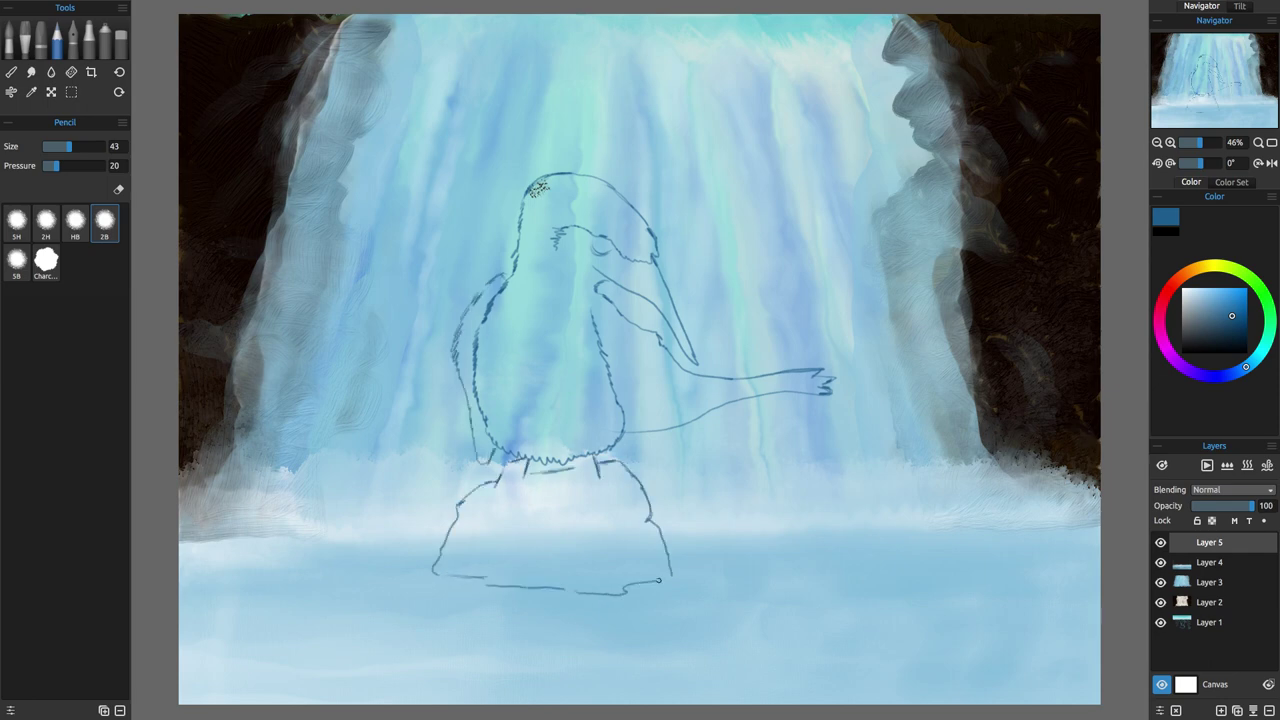
drag(626, 437, 733, 411)
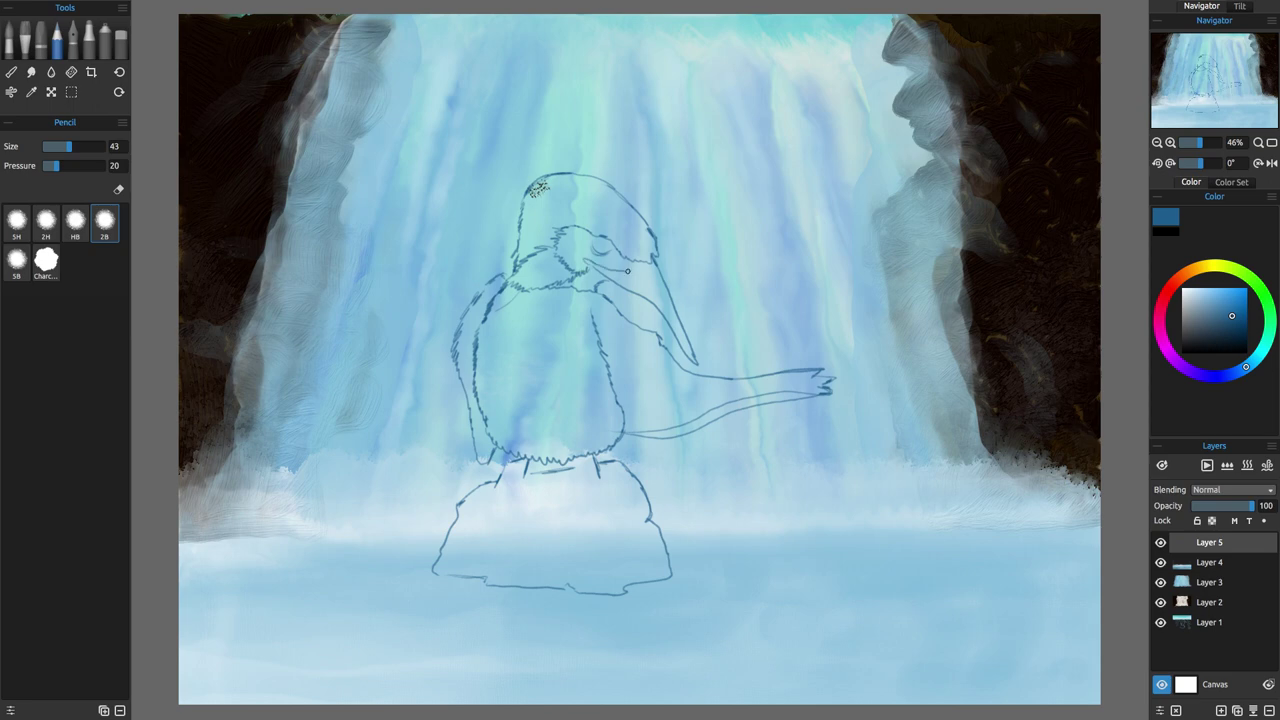
drag(648, 266, 652, 283)
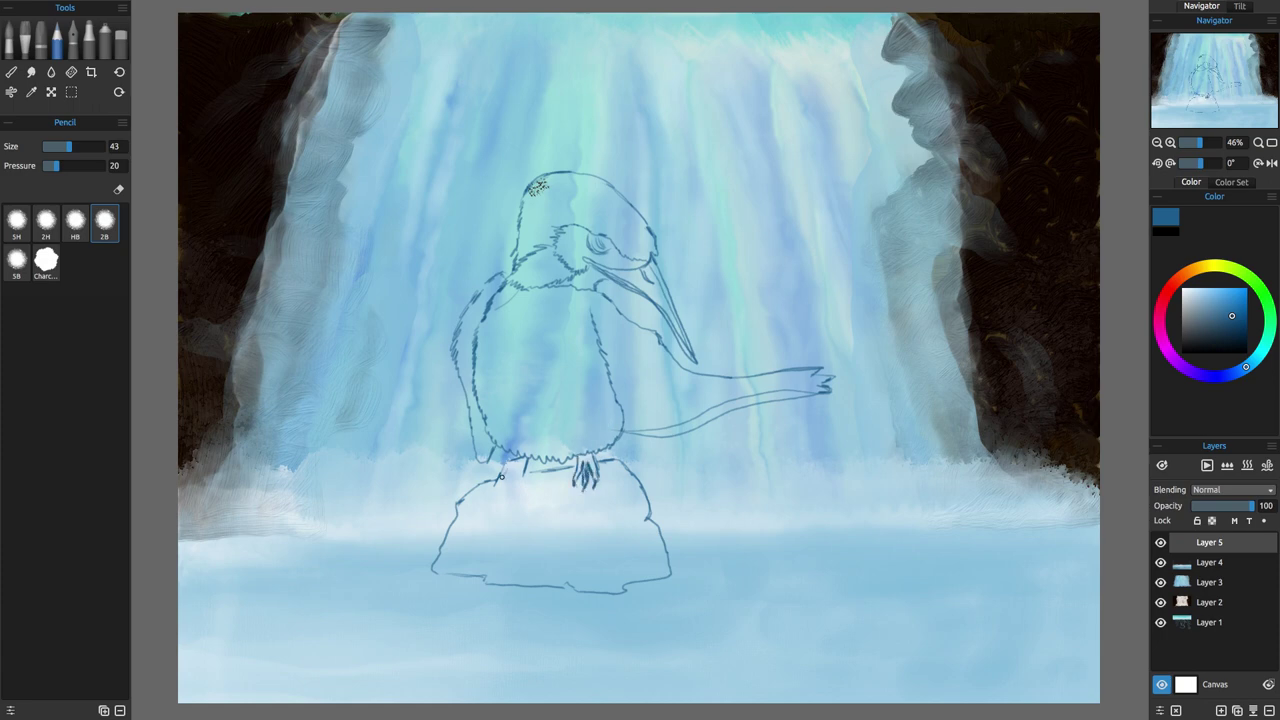
mouse_move(642, 518)
mouse_down()
mouse_move(578, 538)
mouse_move(466, 527)
mouse_up()
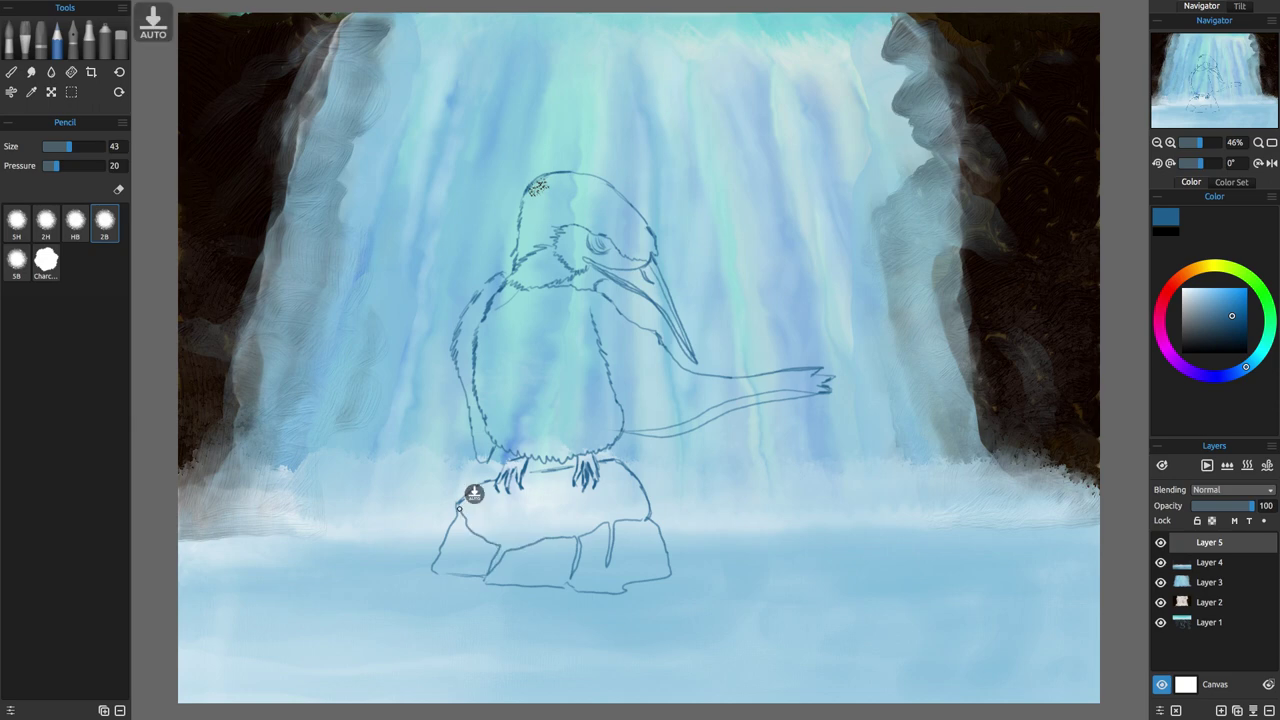
Fill the bird's chest, right flank patch and cheek with golden orange using the Spray 1 airbrush.
click(1196, 268)
click(1232, 296)
click(104, 40)
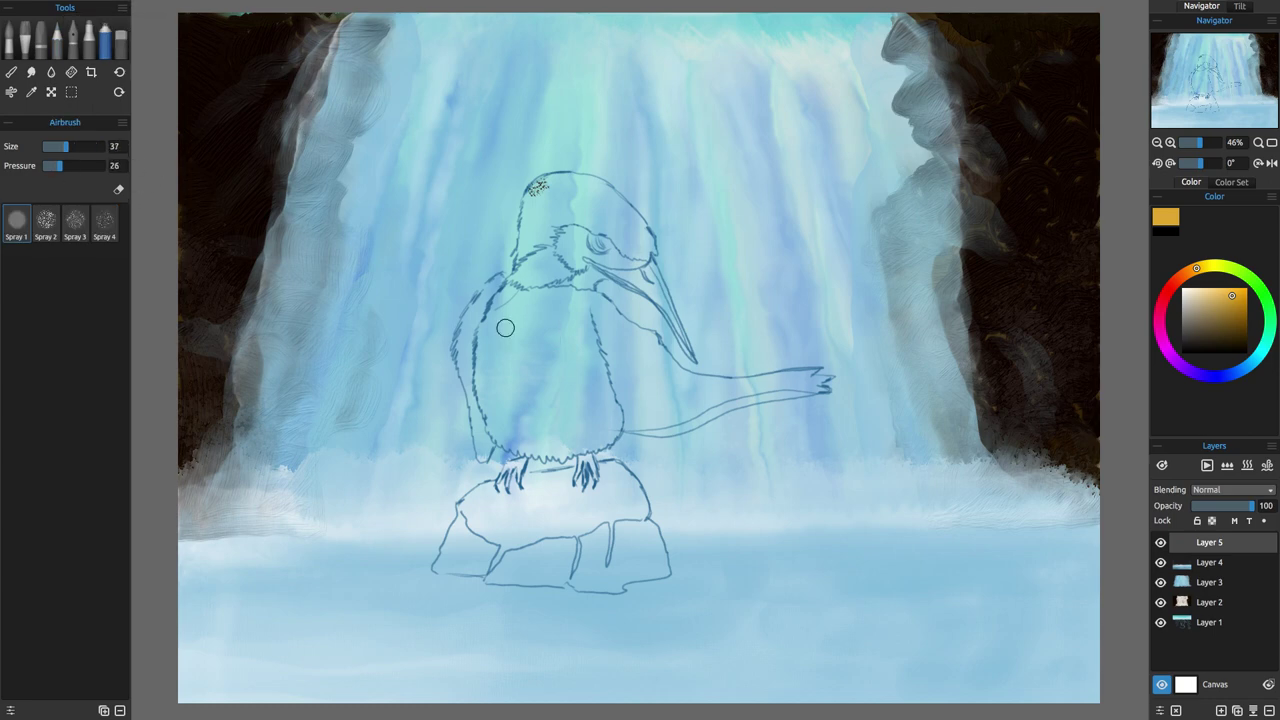
mouse_move(507, 328)
mouse_down()
mouse_move(503, 305)
mouse_move(485, 440)
mouse_move(614, 418)
mouse_move(505, 300)
mouse_move(600, 425)
mouse_move(540, 350)
mouse_move(556, 451)
mouse_up()
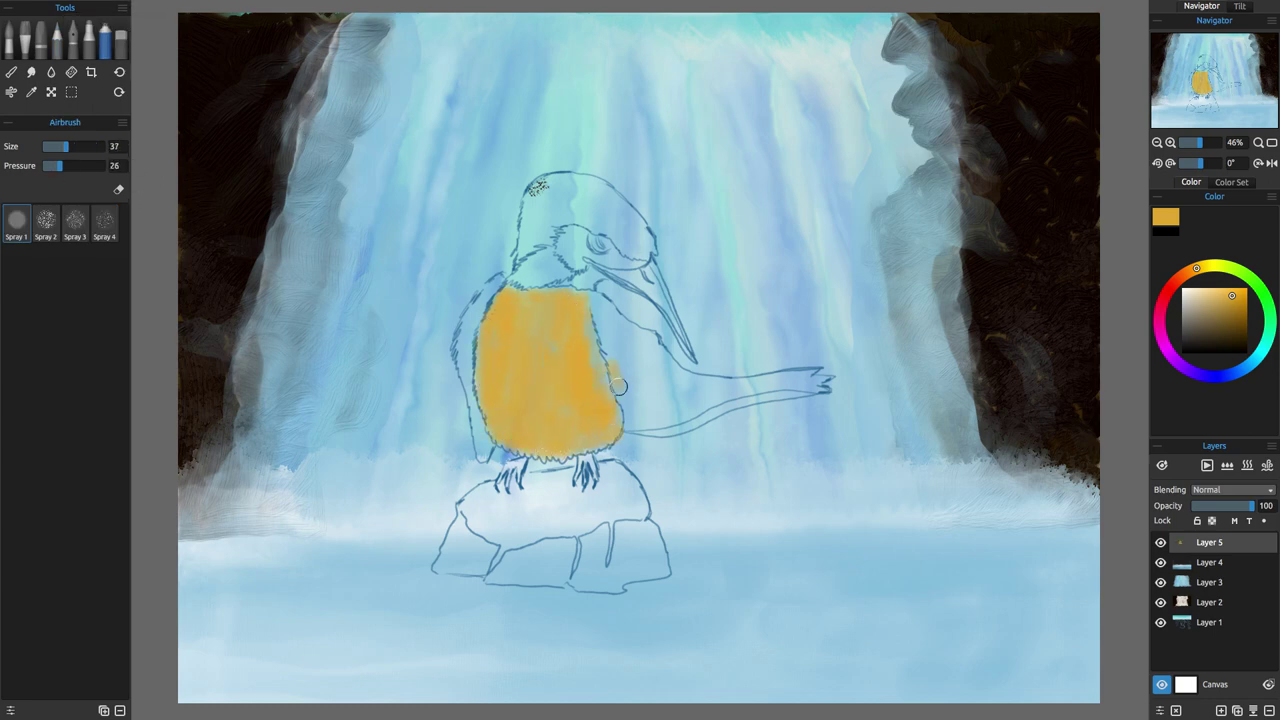
drag(618, 386, 658, 356)
mouse_move(570, 232)
mouse_down()
mouse_move(585, 268)
mouse_move(630, 262)
mouse_up()
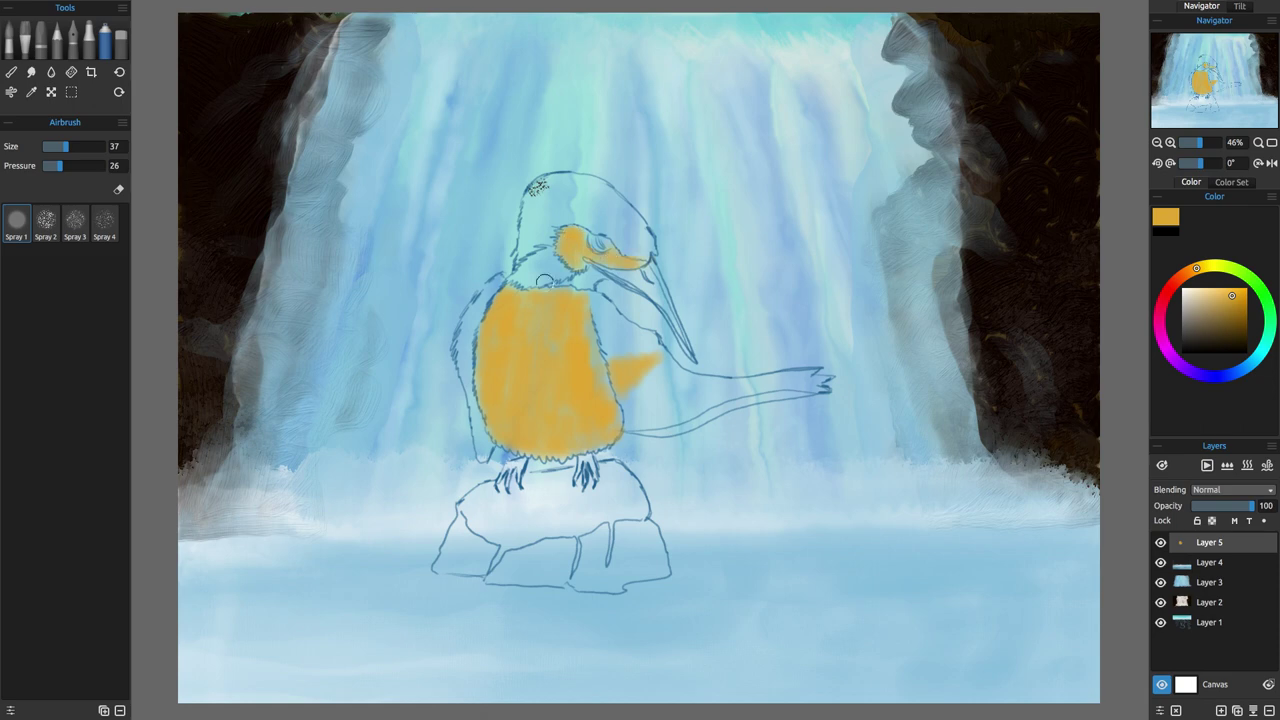
Airbrush bright turquoise over the bird's crown and down its left wing.
click(1266, 342)
mouse_move(538, 190)
mouse_down()
mouse_move(598, 210)
mouse_move(646, 250)
mouse_up()
mouse_move(496, 284)
mouse_down()
mouse_move(470, 323)
mouse_move(485, 452)
mouse_up()
Airbrush pale aqua and white along the bird's tail and the lower part of the wing beside it.
click(1261, 351)
click(1208, 294)
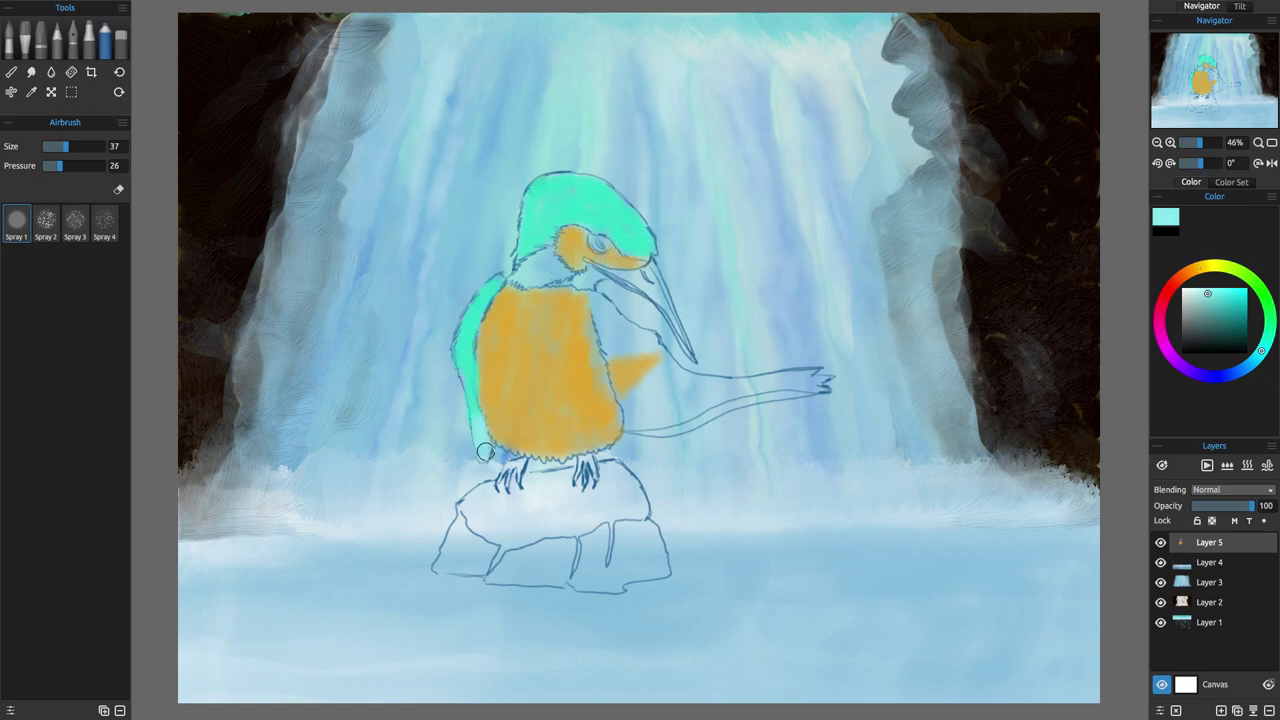
mouse_move(660, 419)
mouse_down()
mouse_move(820, 374)
mouse_move(650, 395)
mouse_move(642, 360)
mouse_move(608, 349)
mouse_move(626, 340)
mouse_up()
click(1232, 298)
click(1197, 291)
click(1185, 291)
mouse_move(632, 338)
mouse_down()
mouse_move(614, 345)
mouse_move(608, 308)
mouse_move(648, 336)
mouse_move(790, 379)
mouse_move(680, 382)
mouse_up()
Airbrush bright turquoise on the bird's right shoulder and white on the neck patch behind the cheek.
click(1266, 342)
click(1237, 296)
alt+click(769, 384)
alt+click(603, 309)
drag(602, 316, 630, 342)
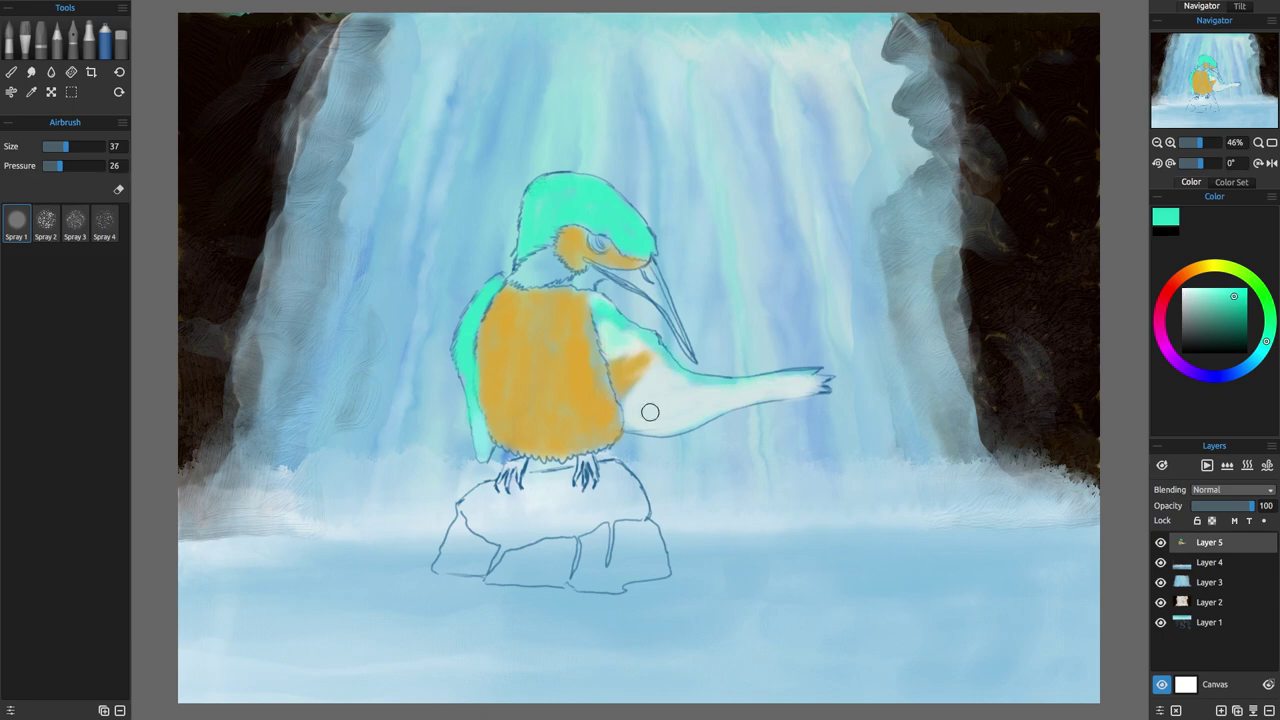
click(1188, 297)
mouse_move(540, 256)
mouse_down()
mouse_move(522, 270)
mouse_move(552, 268)
mouse_up()
Reduce the airbrush to size 13, color the bird's feet deep orange, and paint its eye near-black.
click(1183, 275)
click(1239, 296)
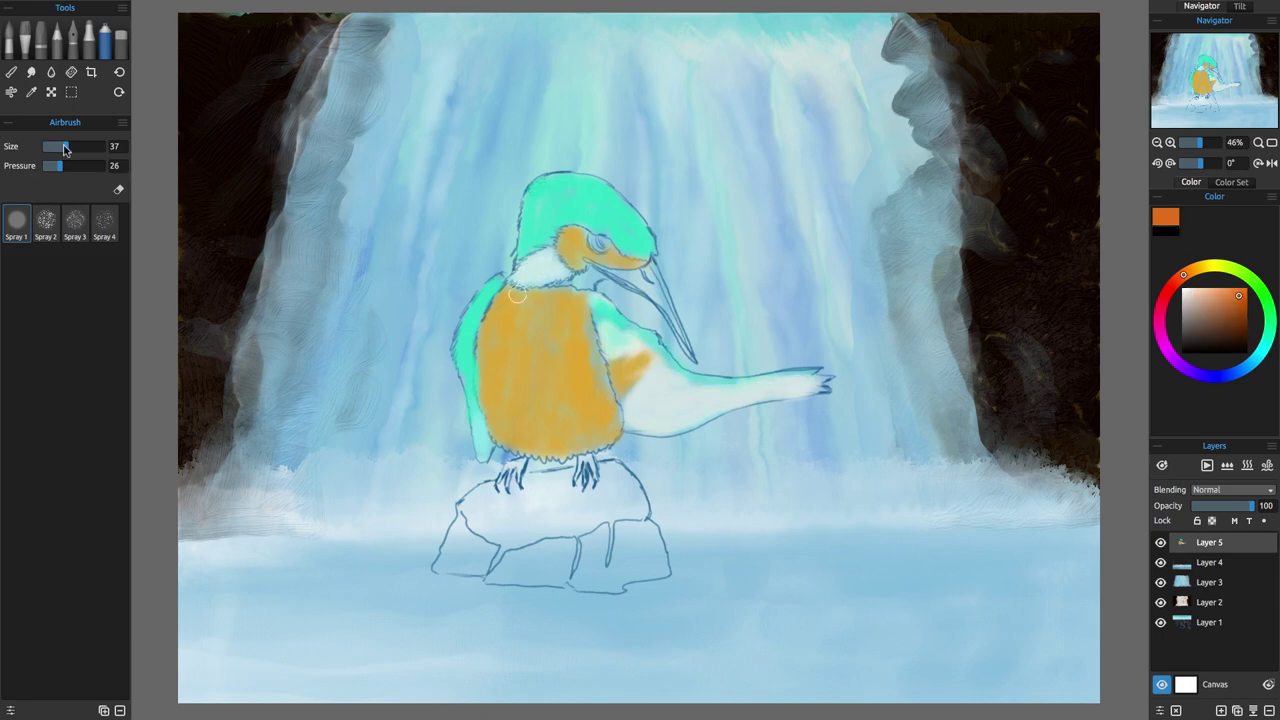
drag(66, 148, 51, 147)
drag(513, 463, 502, 478)
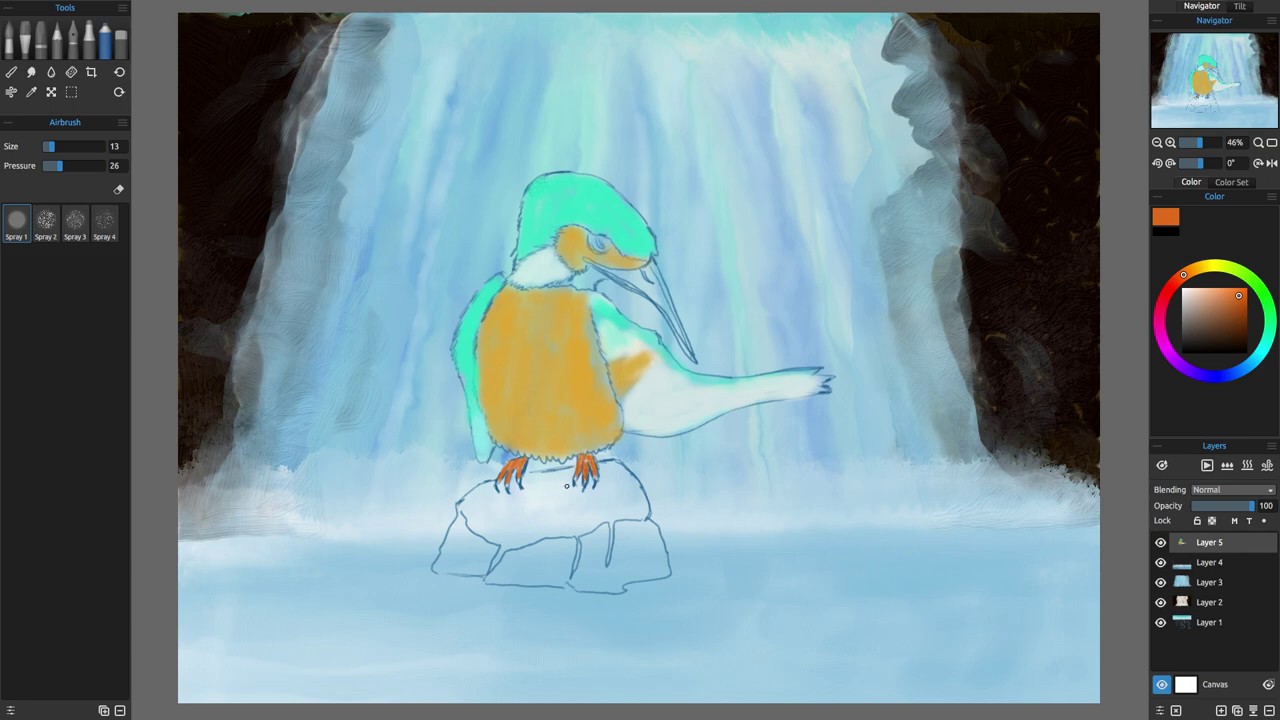
click(1240, 349)
drag(596, 241, 601, 244)
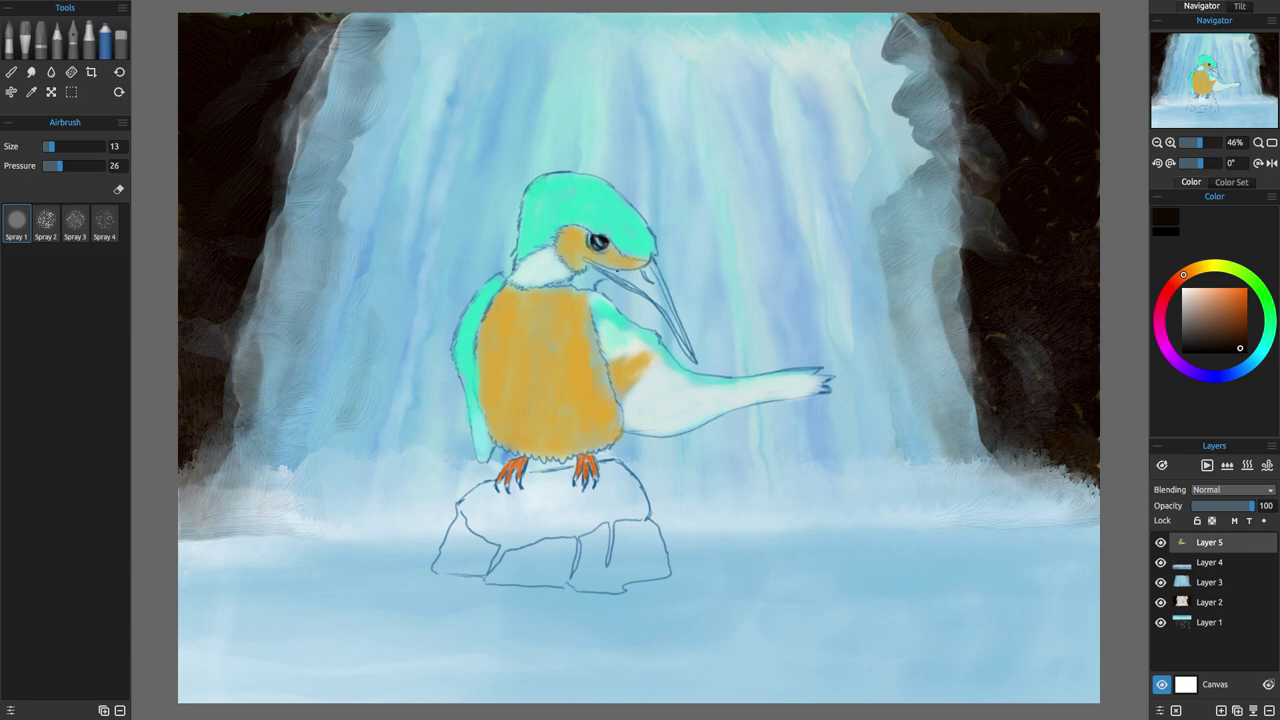
Outline the bird's beak in red-orange and fill its inside with lighter orange.
alt+click(630, 262)
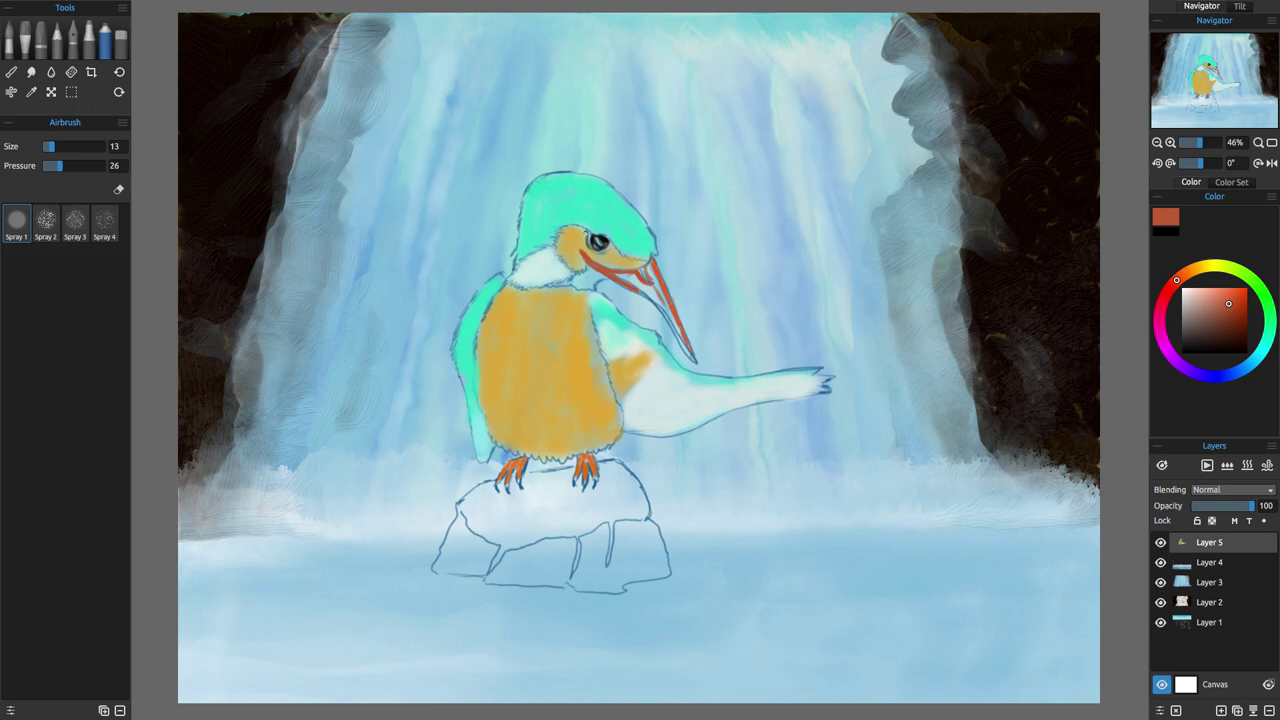
drag(623, 272, 623, 267)
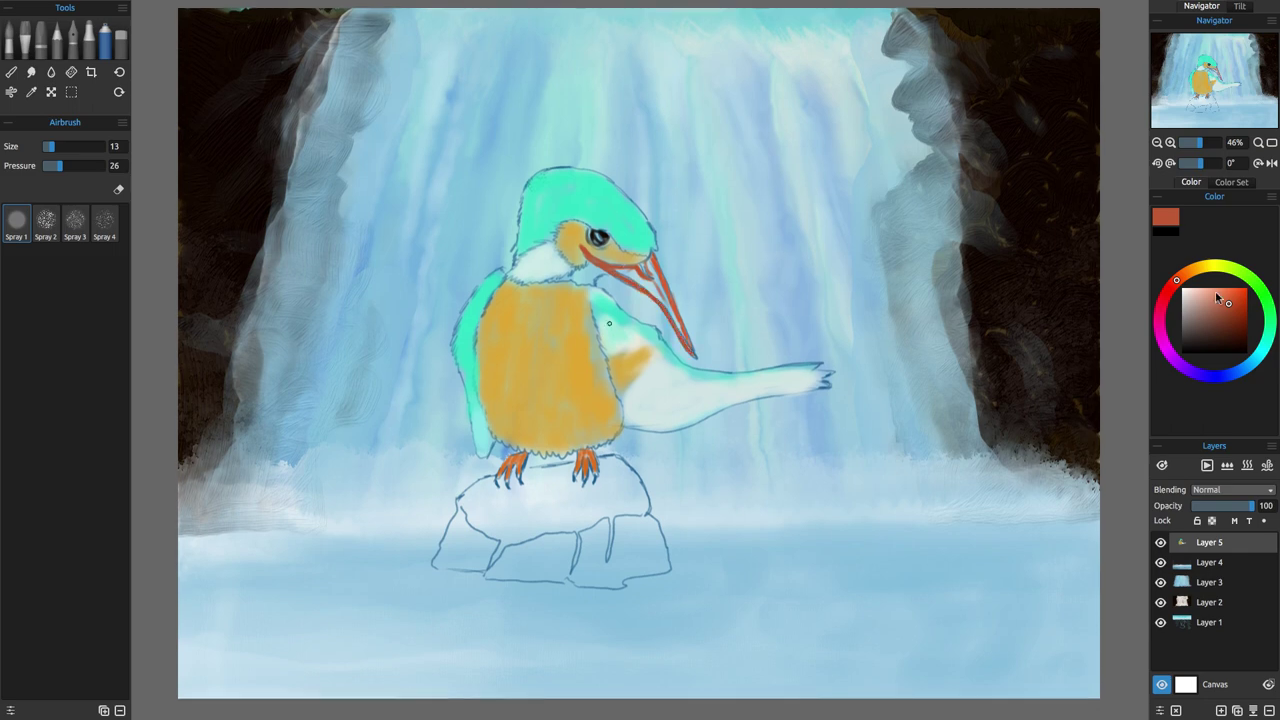
alt+click(617, 271)
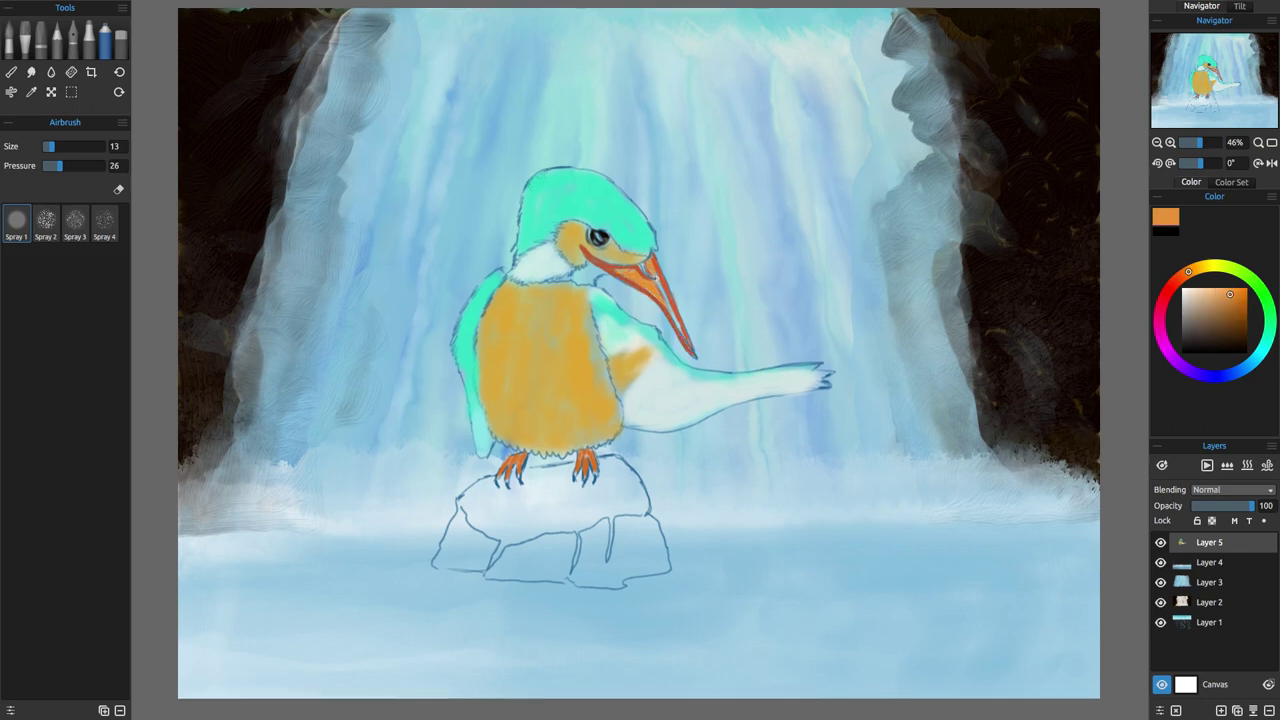
Add pale yellow around the bird's eye, and darken the eye and the opening inside the beak with near-black.
click(1214, 266)
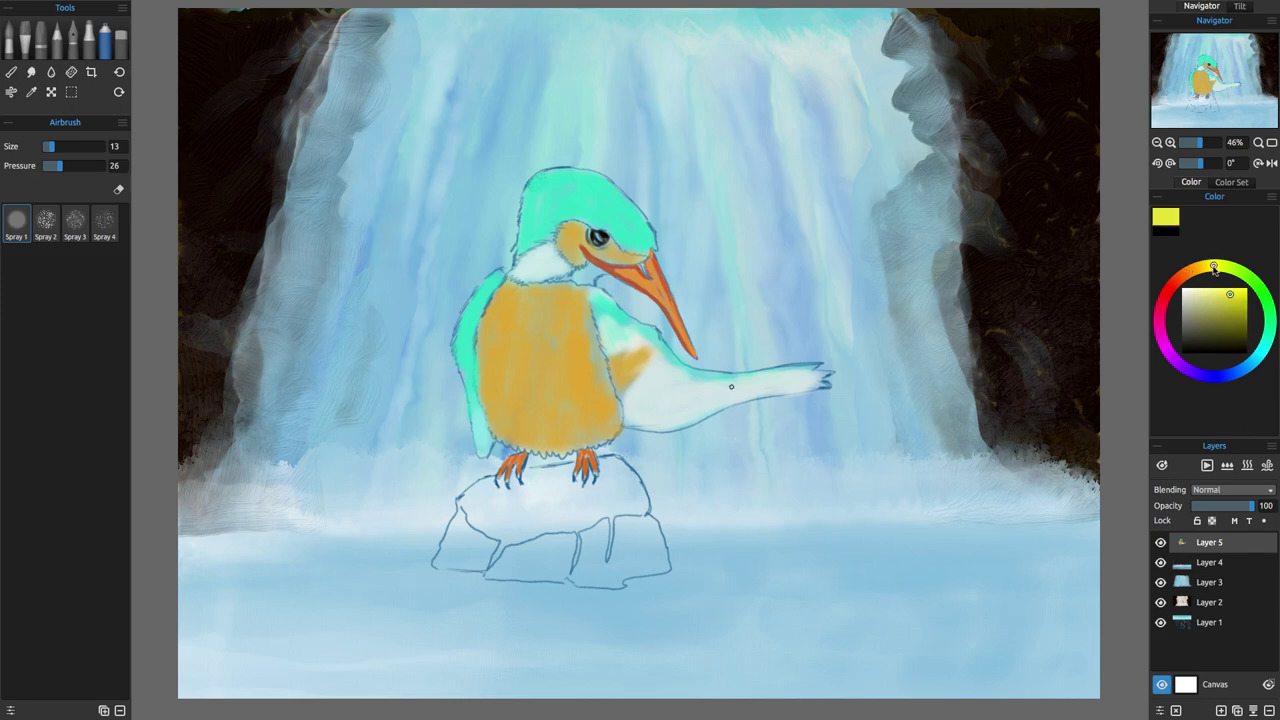
click(1209, 267)
click(1213, 295)
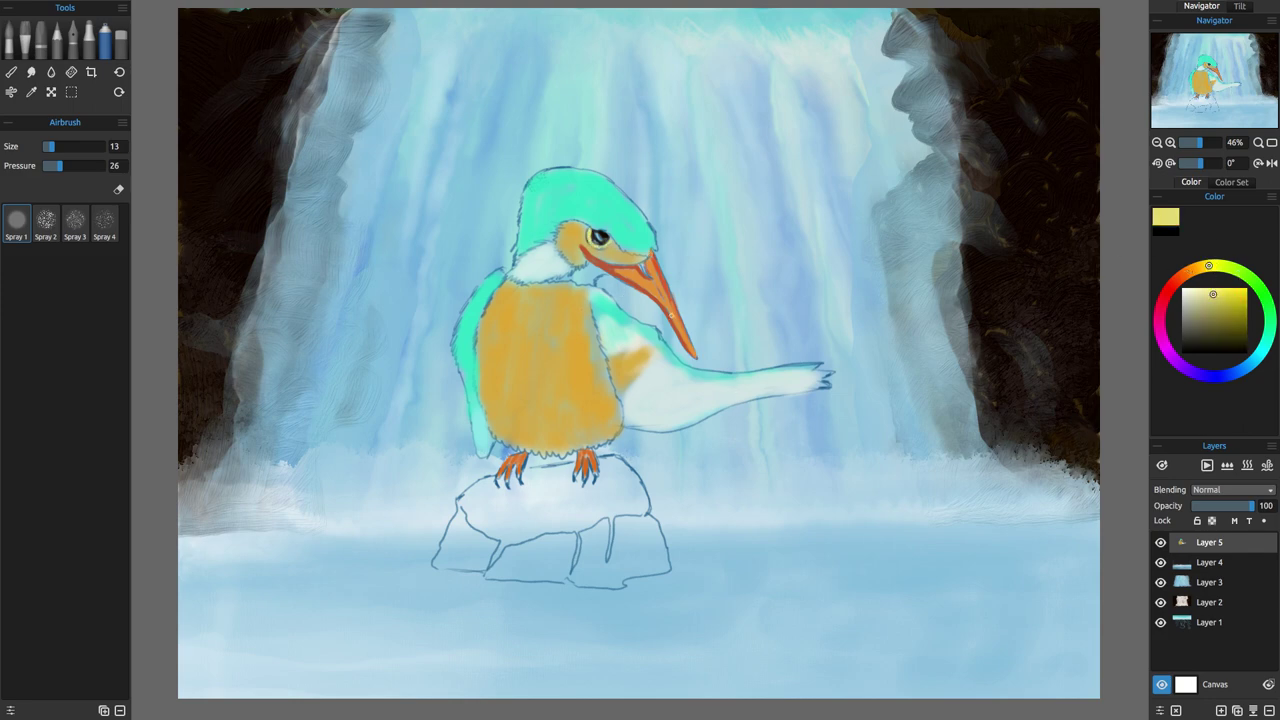
alt+click(594, 236)
click(1245, 367)
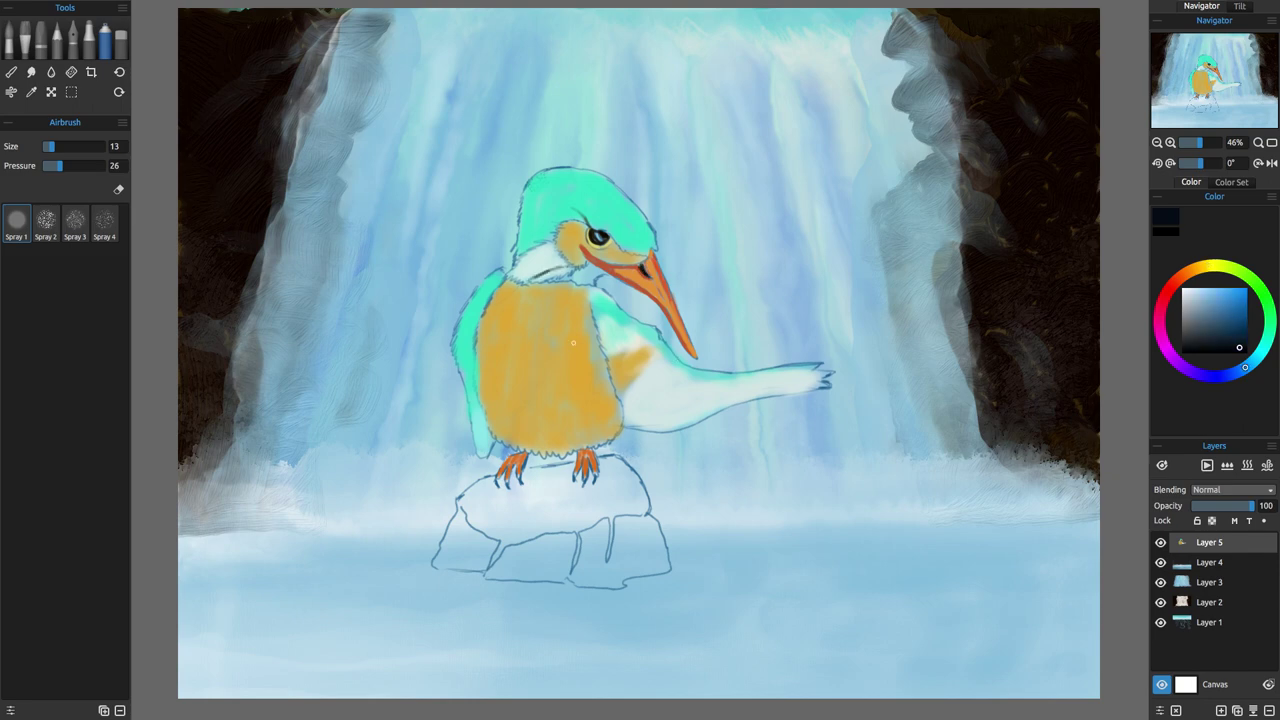
Airbrush medium blue across the collar under the bird's throat and along the back of its head.
click(1237, 301)
drag(528, 278, 568, 266)
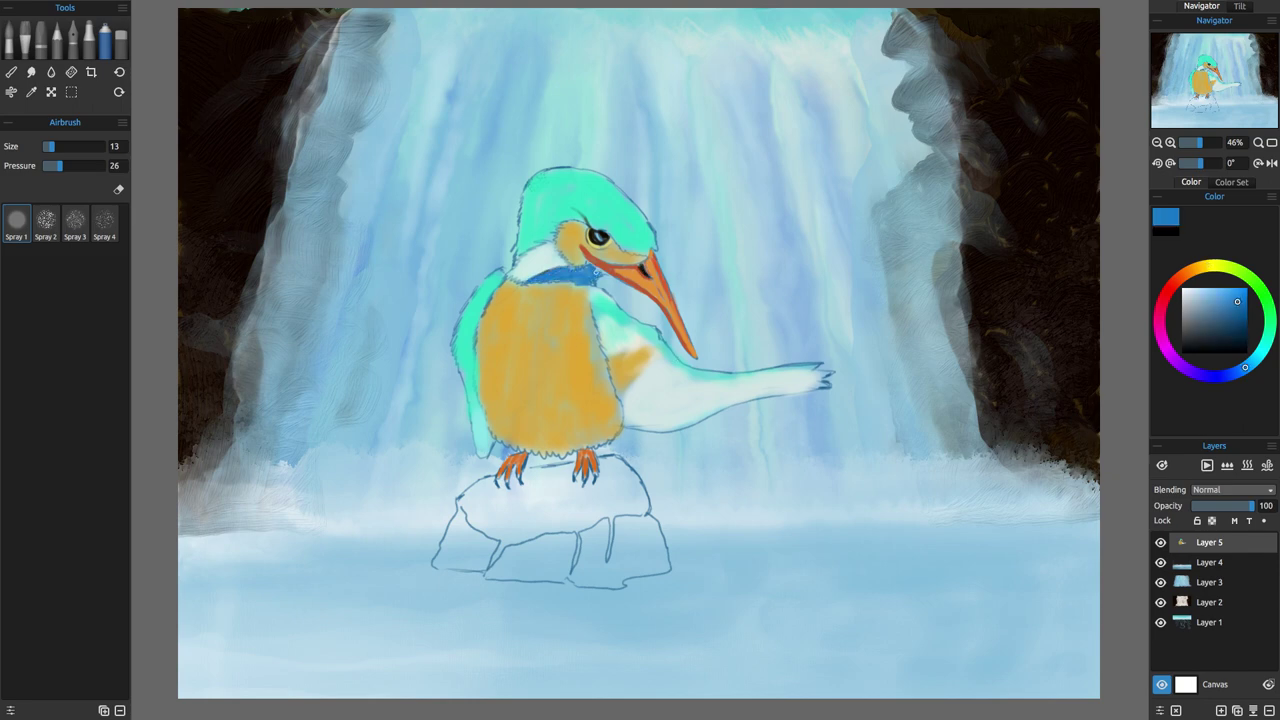
drag(531, 184, 518, 260)
drag(529, 187, 568, 171)
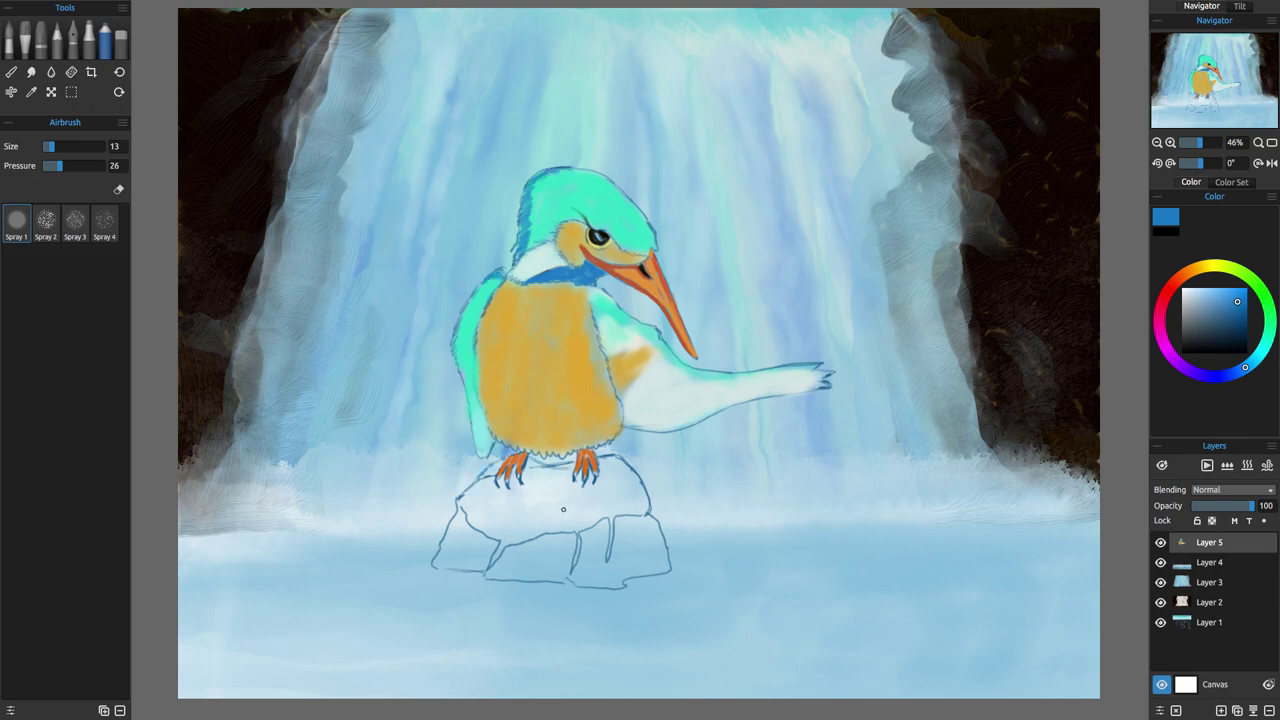
Add a new layer above the bird and start airbrushing dark reddish-brown over the rock's upper slab.
drag(494, 524, 548, 466)
drag(550, 470, 550, 520)
click(1221, 710)
click(1180, 277)
click(1239, 336)
mouse_move(514, 512)
mouse_down()
mouse_move(550, 469)
mouse_move(522, 482)
mouse_move(556, 478)
mouse_move(460, 498)
mouse_move(470, 524)
mouse_move(506, 522)
mouse_move(511, 550)
mouse_up()
drag(608, 462, 616, 486)
Increase the airbrush to size 22 and fill the rest of the rock's upper slab with dark reddish-brown.
drag(52, 146, 57, 146)
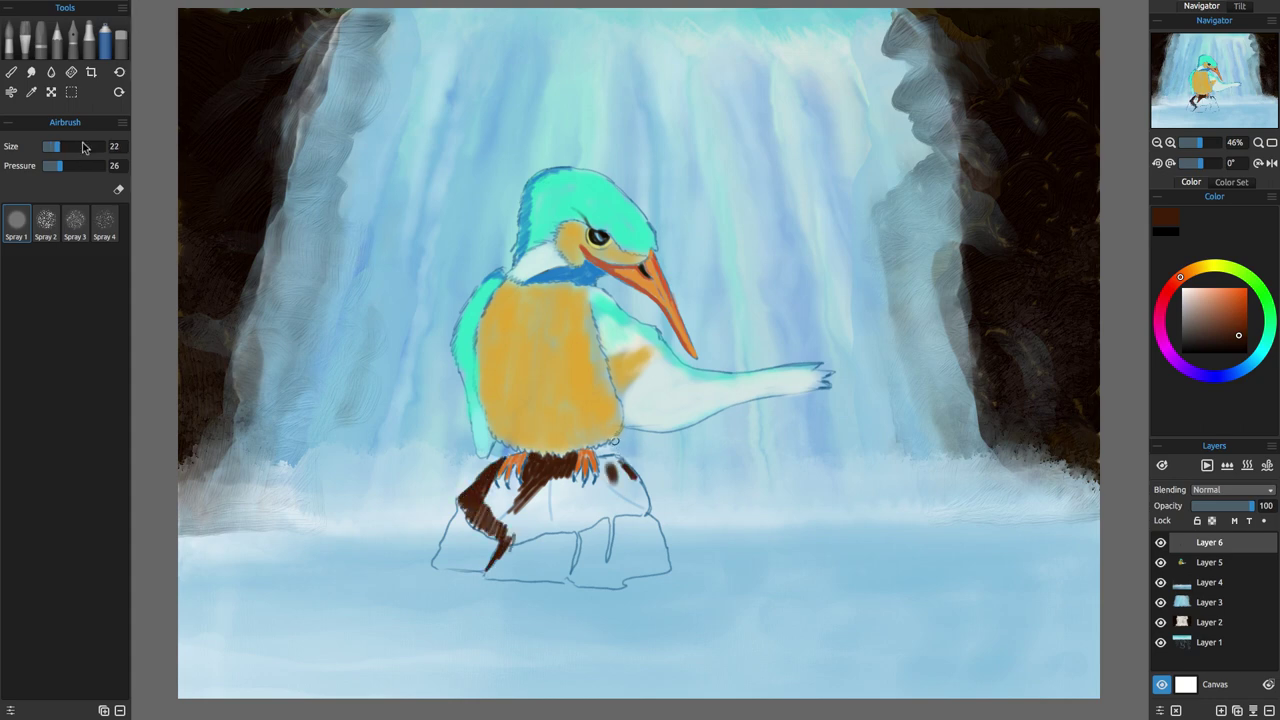
drag(604, 459, 646, 504)
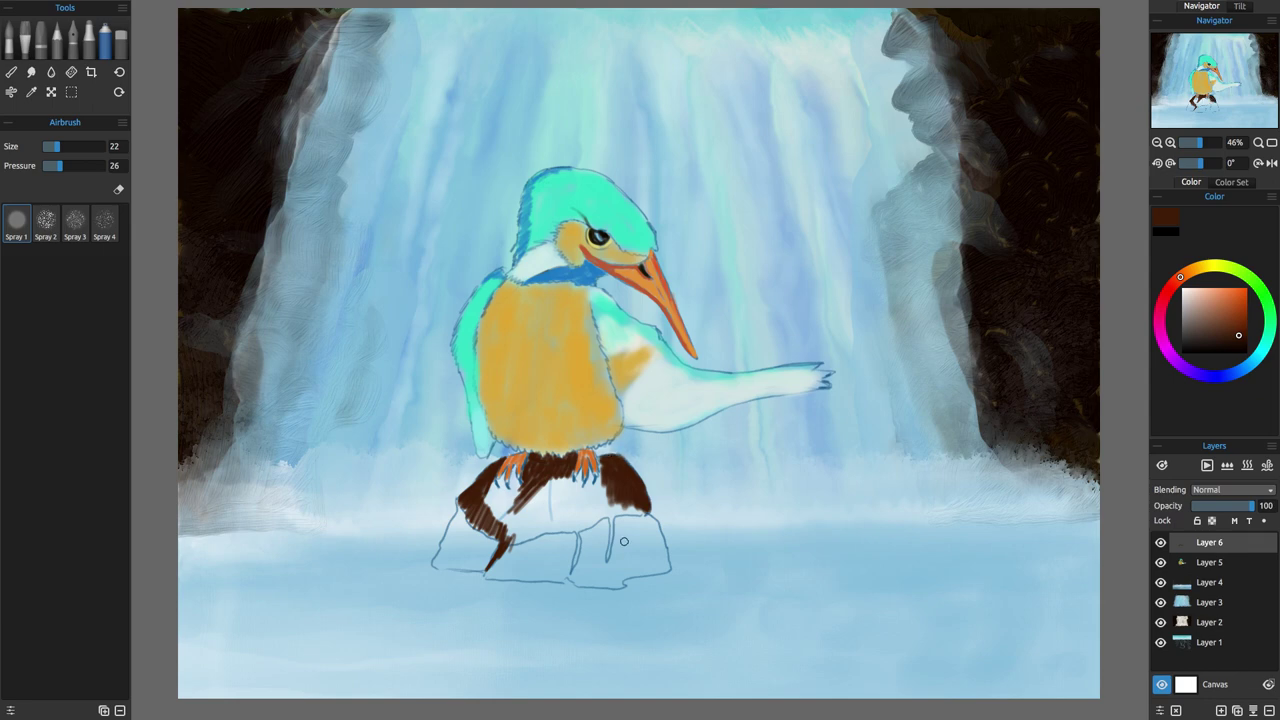
mouse_move(624, 541)
mouse_down()
mouse_move(605, 515)
mouse_move(645, 495)
mouse_move(520, 535)
mouse_move(550, 482)
mouse_move(512, 532)
mouse_move(576, 493)
mouse_up()
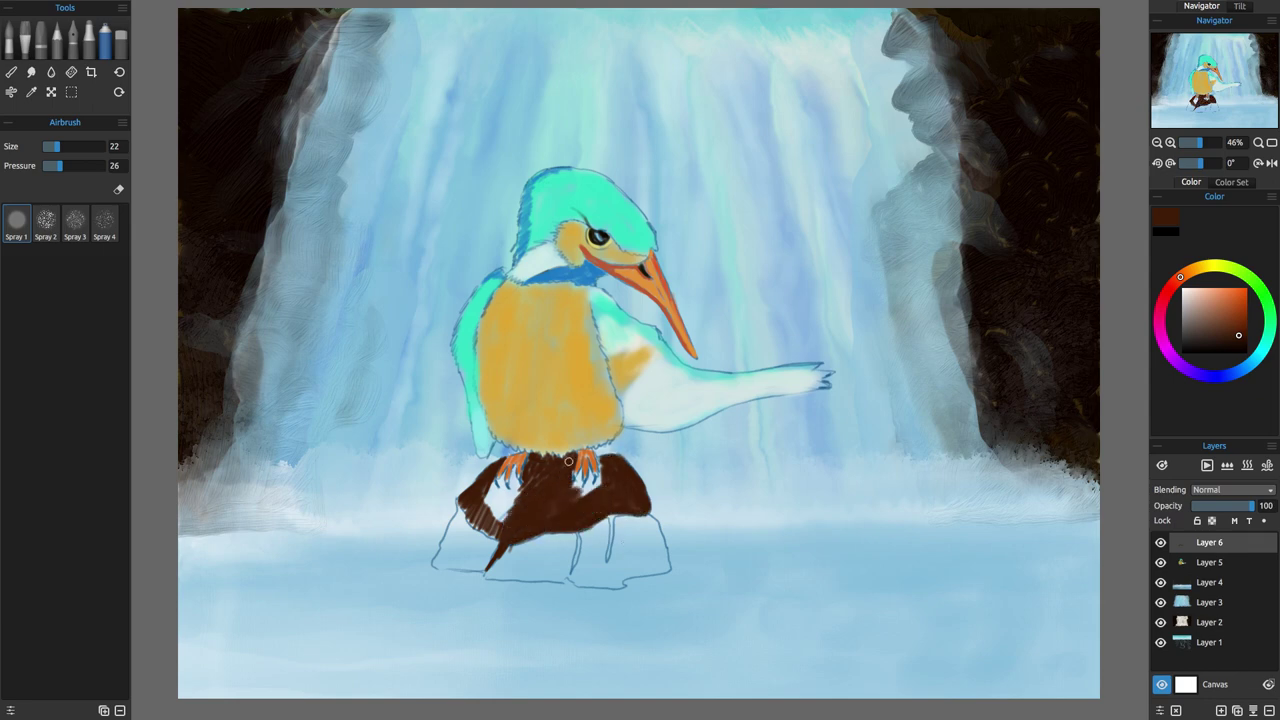
mouse_move(484, 507)
mouse_down()
mouse_move(470, 515)
mouse_move(483, 551)
mouse_move(528, 484)
mouse_up()
Reduce the airbrush to size 11 and fill the rock around the bird's feet with dark brown.
drag(1202, 143, 1206, 144)
click(1201, 163)
click(1203, 145)
click(51, 147)
mouse_move(291, 646)
mouse_down()
mouse_move(281, 702)
mouse_move(261, 670)
mouse_move(270, 648)
mouse_move(262, 699)
mouse_move(285, 711)
mouse_move(259, 674)
mouse_move(257, 704)
mouse_move(274, 715)
mouse_move(235, 686)
mouse_move(242, 704)
mouse_move(315, 700)
mouse_up()
mouse_move(470, 652)
mouse_down()
mouse_move(462, 680)
mouse_move(485, 690)
mouse_move(500, 675)
mouse_move(510, 700)
mouse_move(826, 568)
mouse_up()
drag(512, 606, 574, 628)
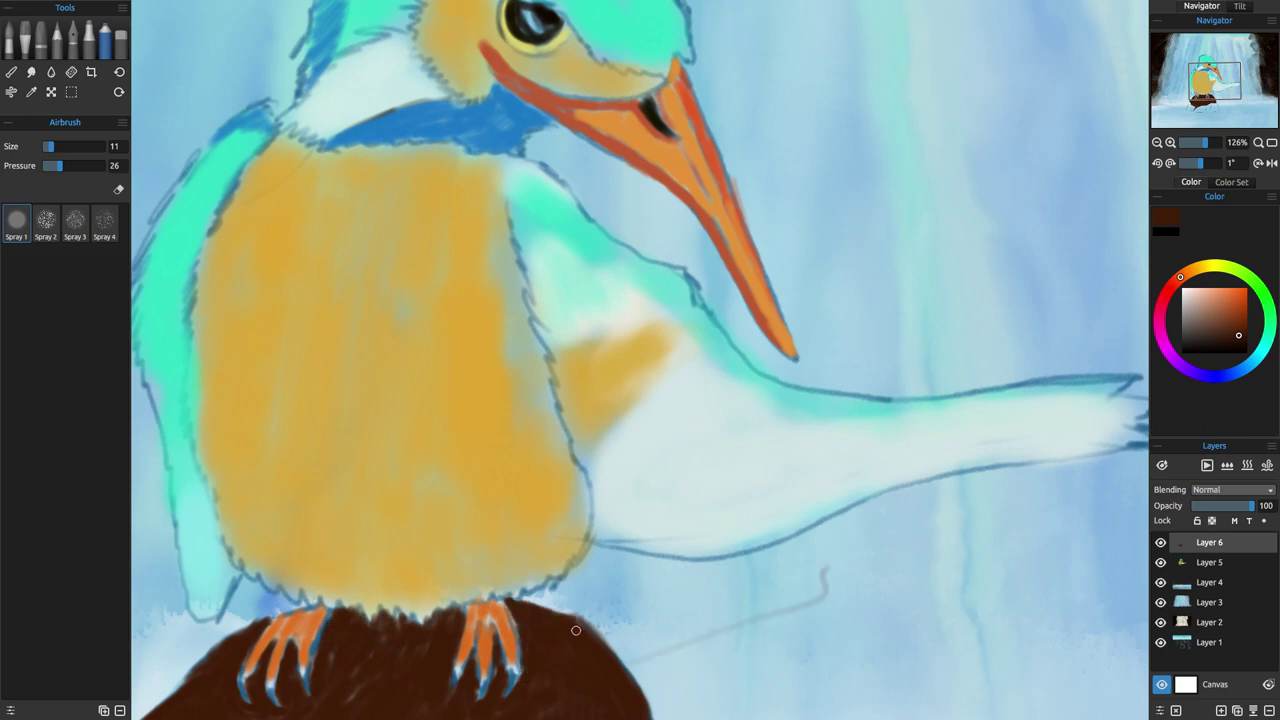
drag(325, 621, 310, 668)
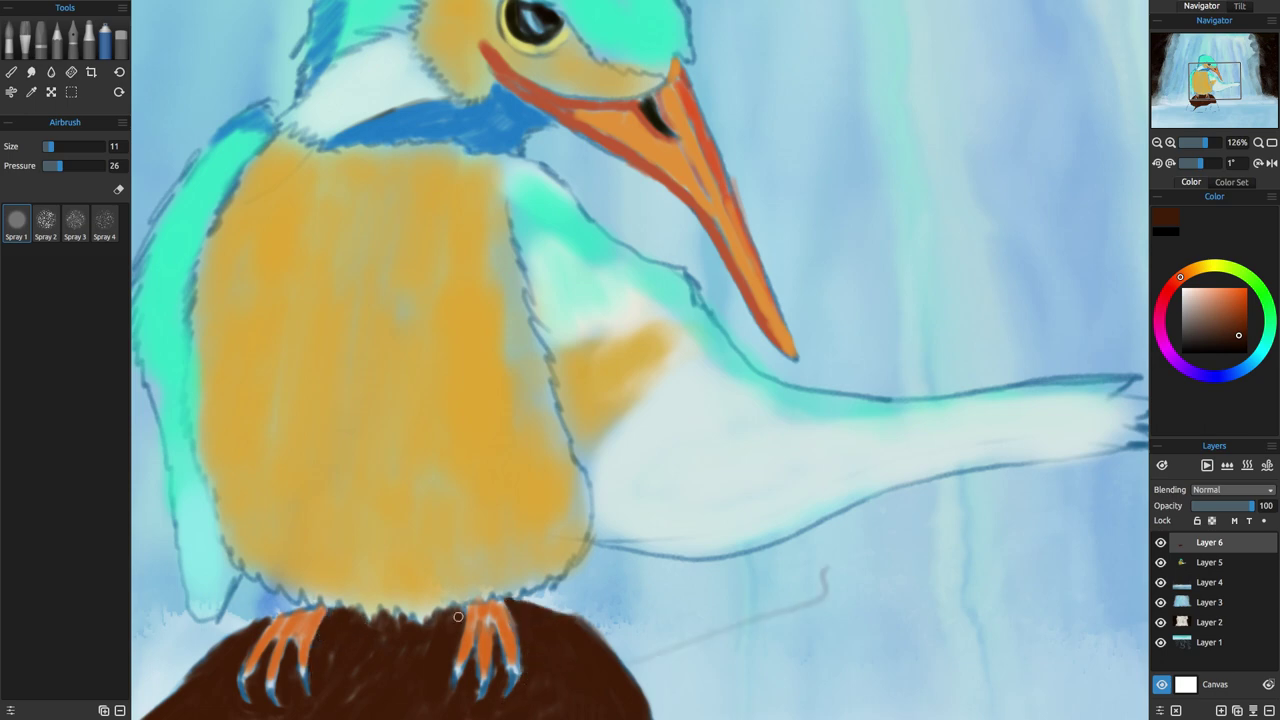
drag(1205, 143, 1187, 168)
click(1272, 163)
Hide Layers 1 to 5 and erase the stray brown line beside the rock on Layer 6.
click(1161, 563)
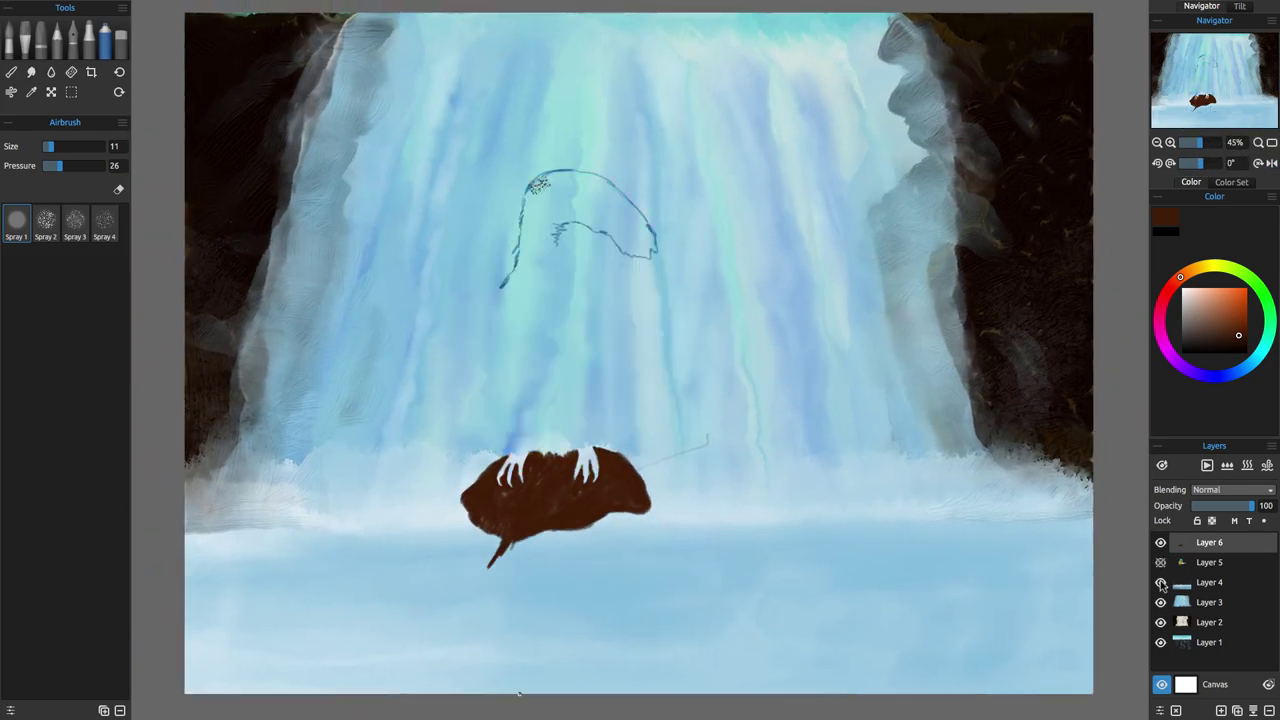
click(1161, 583)
click(1161, 603)
click(1161, 623)
click(1161, 643)
click(121, 42)
mouse_move(708, 437)
mouse_down()
mouse_move(651, 453)
mouse_move(726, 457)
mouse_up()
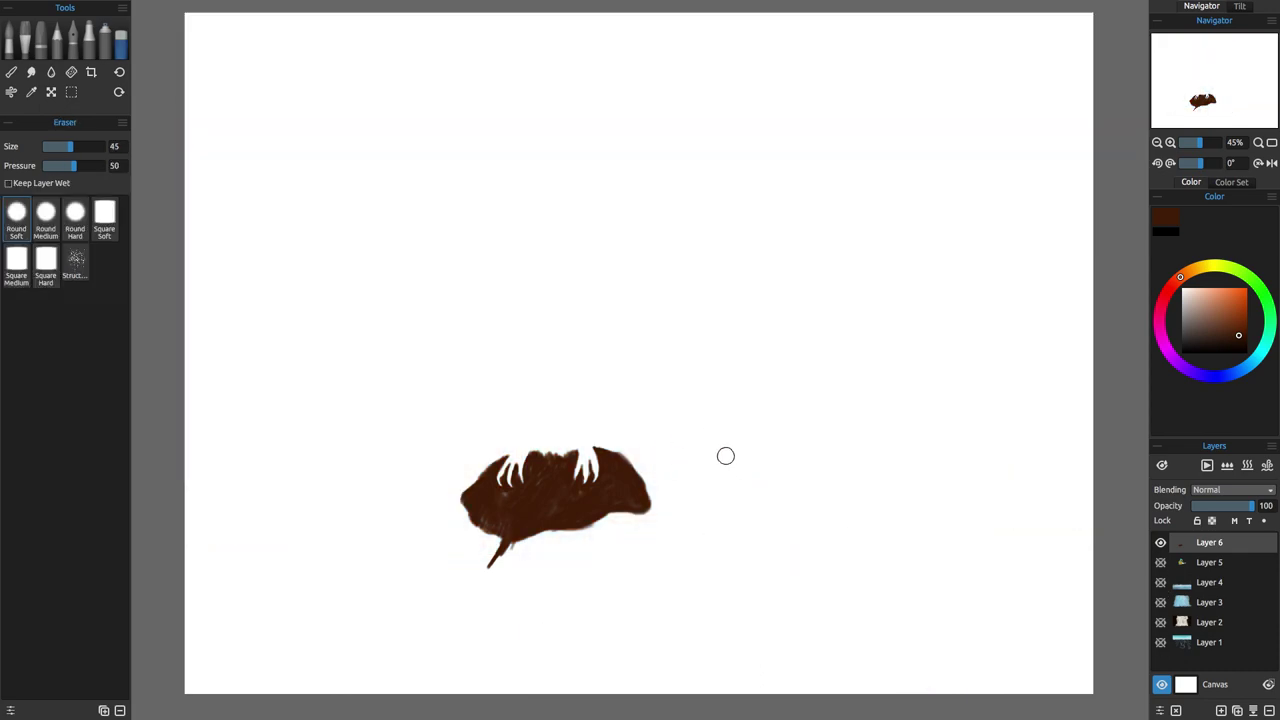
Show Layer 5 again and airbrush the rock's lower blocks in medium grayish-brown, going up to size 22.
click(105, 42)
click(1161, 563)
drag(1221, 327, 1211, 330)
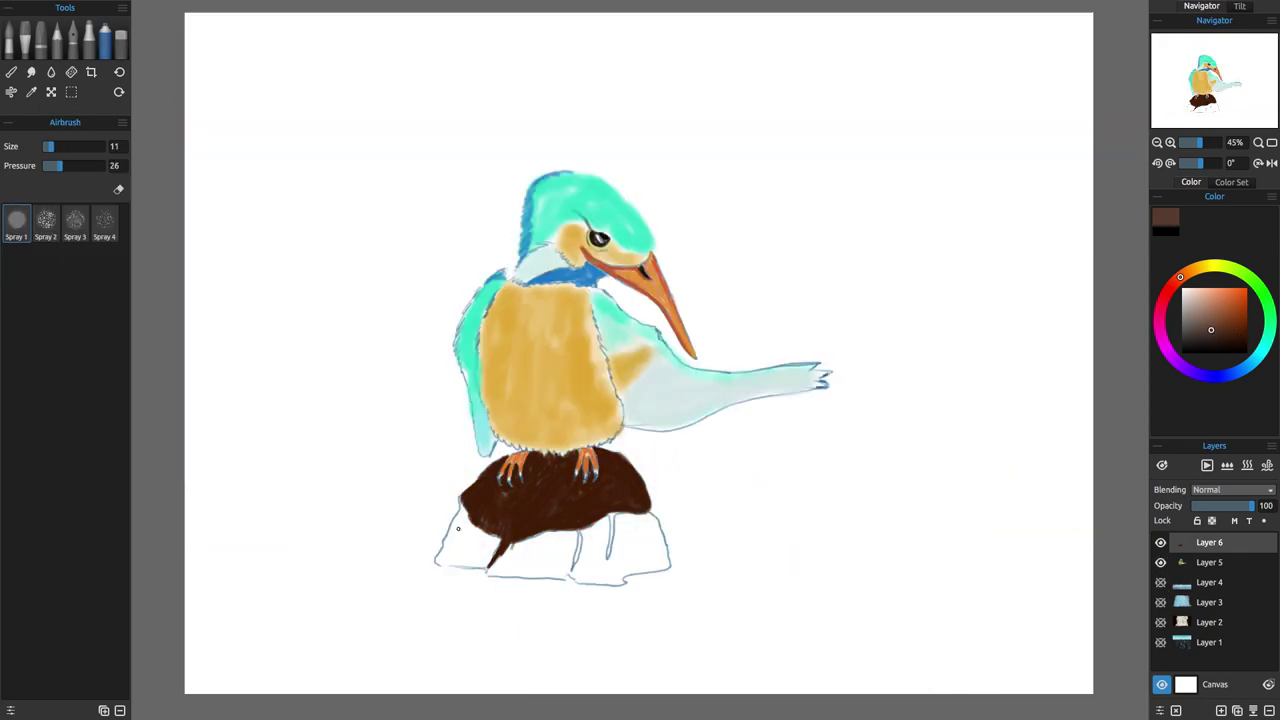
click(1208, 322)
drag(463, 510, 459, 527)
mouse_move(467, 515)
mouse_down()
mouse_move(441, 562)
mouse_move(468, 541)
mouse_move(457, 561)
mouse_move(469, 565)
mouse_move(449, 565)
mouse_move(508, 538)
mouse_move(447, 548)
mouse_move(503, 561)
mouse_move(571, 536)
mouse_move(570, 554)
mouse_move(530, 556)
mouse_move(562, 534)
mouse_move(499, 570)
mouse_move(552, 573)
mouse_move(494, 572)
mouse_up()
key(bracketright)
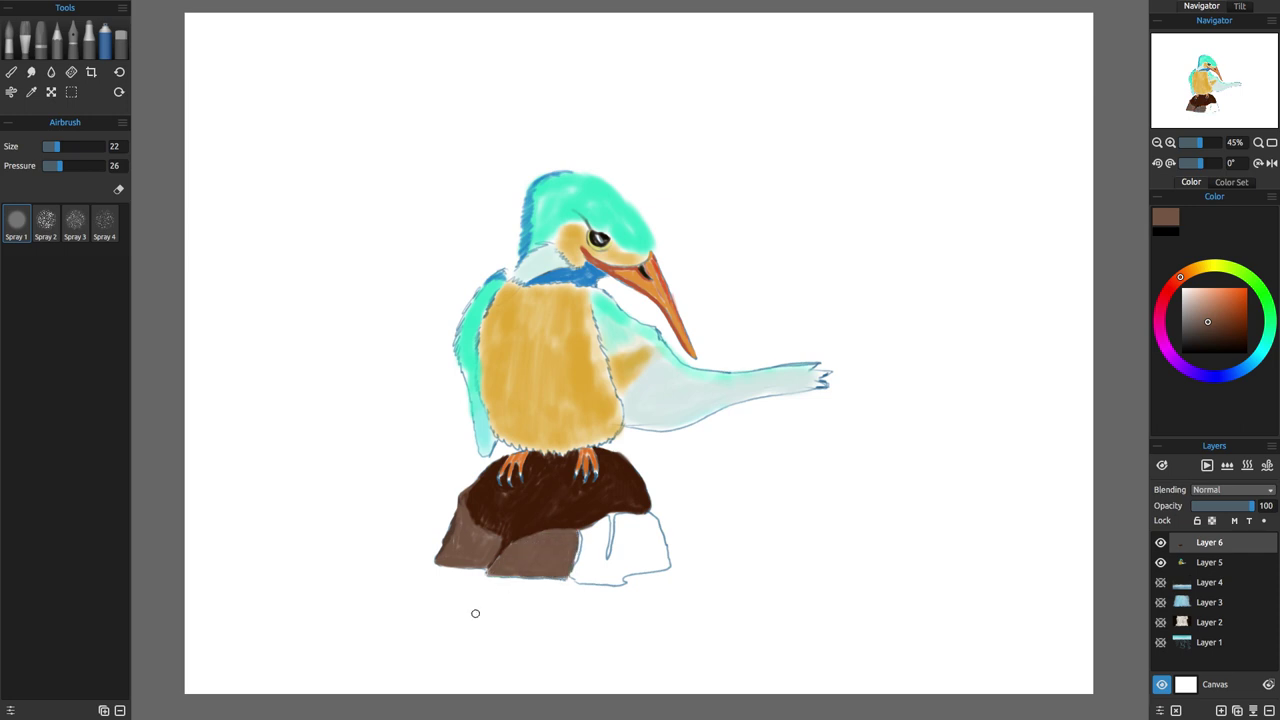
mouse_move(584, 530)
mouse_down()
mouse_move(575, 570)
mouse_move(599, 520)
mouse_move(579, 576)
mouse_move(590, 578)
mouse_move(617, 520)
mouse_move(606, 579)
mouse_move(624, 582)
mouse_move(637, 492)
mouse_move(669, 561)
mouse_move(678, 532)
mouse_move(640, 569)
mouse_move(623, 530)
mouse_move(640, 524)
mouse_move(657, 545)
mouse_move(627, 525)
mouse_move(603, 578)
mouse_up()
Airbrush darker brown cracks and shading over the rock's lower blocks at size 22.
alt+click(608, 513)
drag(612, 516, 643, 513)
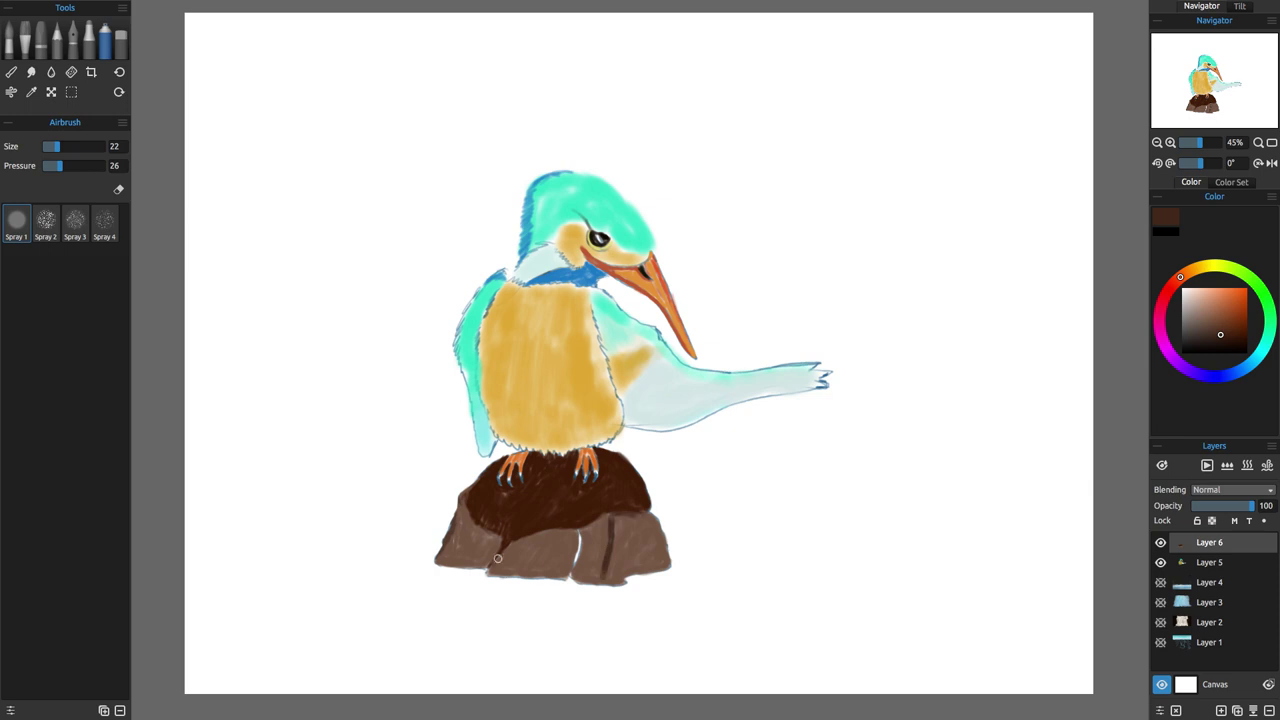
mouse_move(498, 560)
mouse_down()
mouse_move(514, 545)
mouse_move(546, 571)
mouse_up()
mouse_move(581, 530)
mouse_down()
mouse_move(586, 580)
mouse_move(600, 520)
mouse_move(610, 580)
mouse_move(660, 540)
mouse_move(646, 586)
mouse_up()
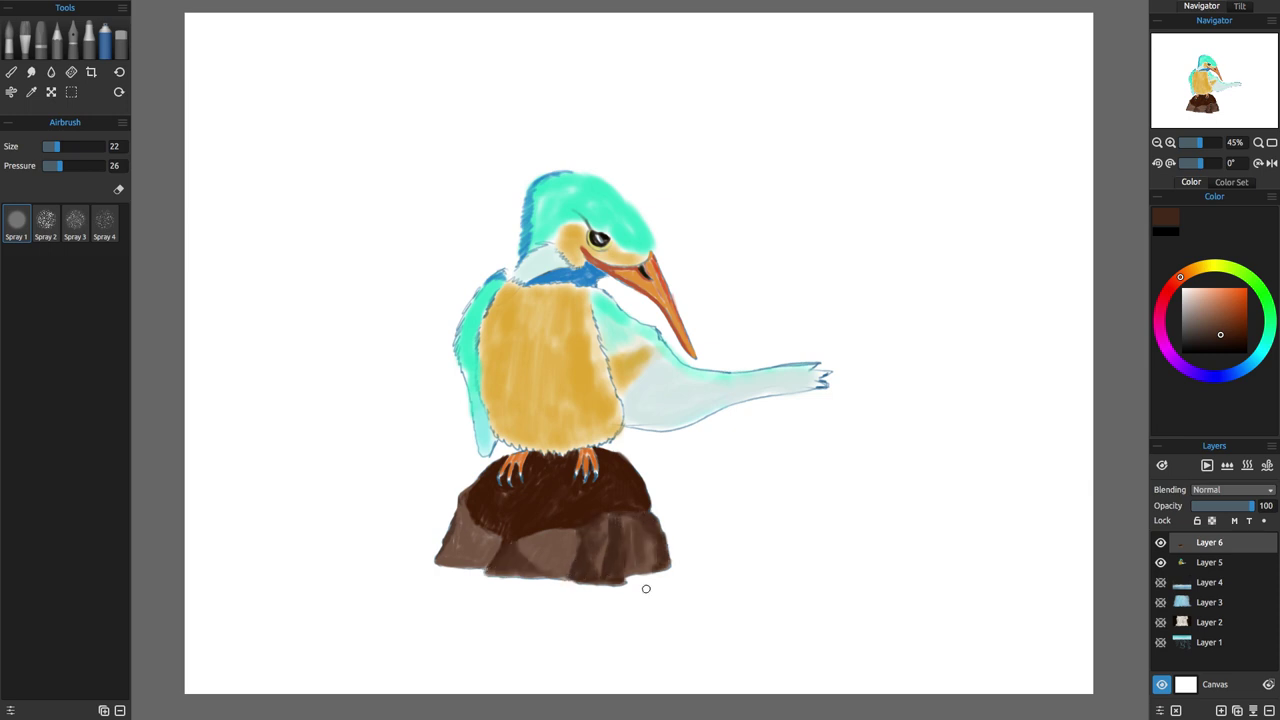
mouse_move(465, 495)
mouse_down()
mouse_move(450, 552)
mouse_move(463, 514)
mouse_move(485, 545)
mouse_move(470, 562)
mouse_up()
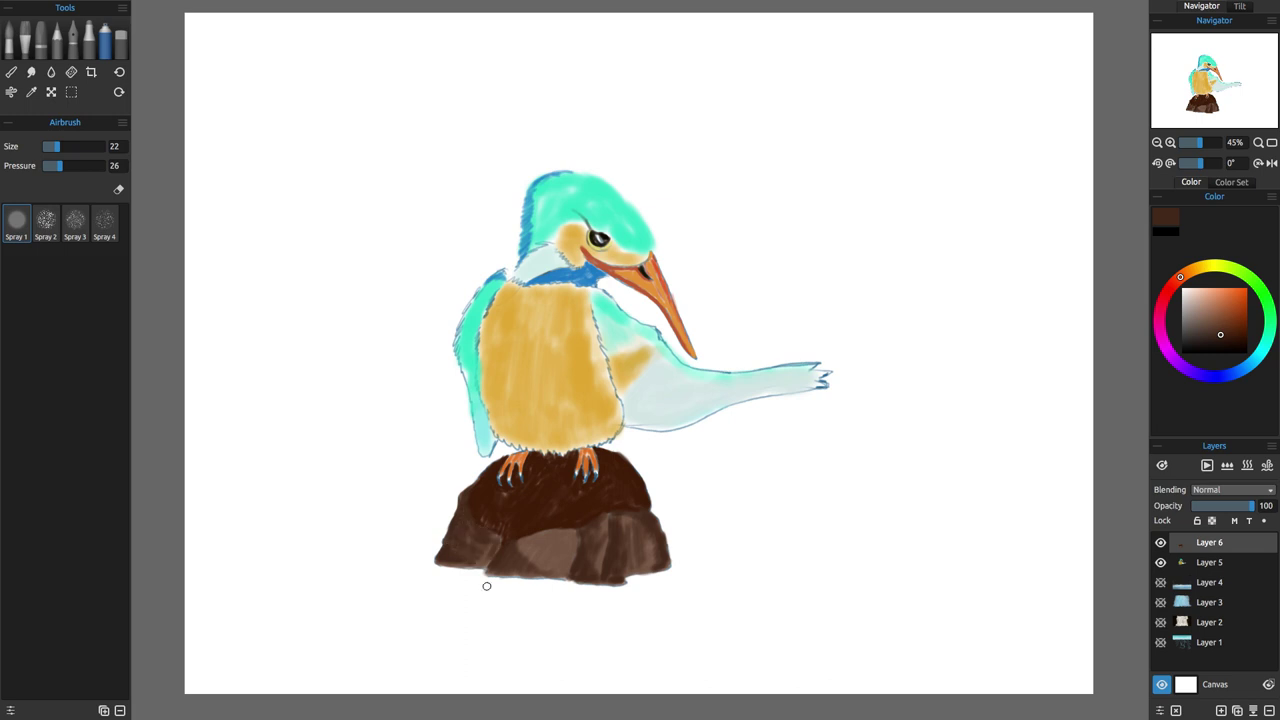
mouse_move(660, 565)
mouse_down()
mouse_move(513, 577)
mouse_move(547, 578)
mouse_move(548, 549)
mouse_move(551, 571)
mouse_move(505, 572)
mouse_up()
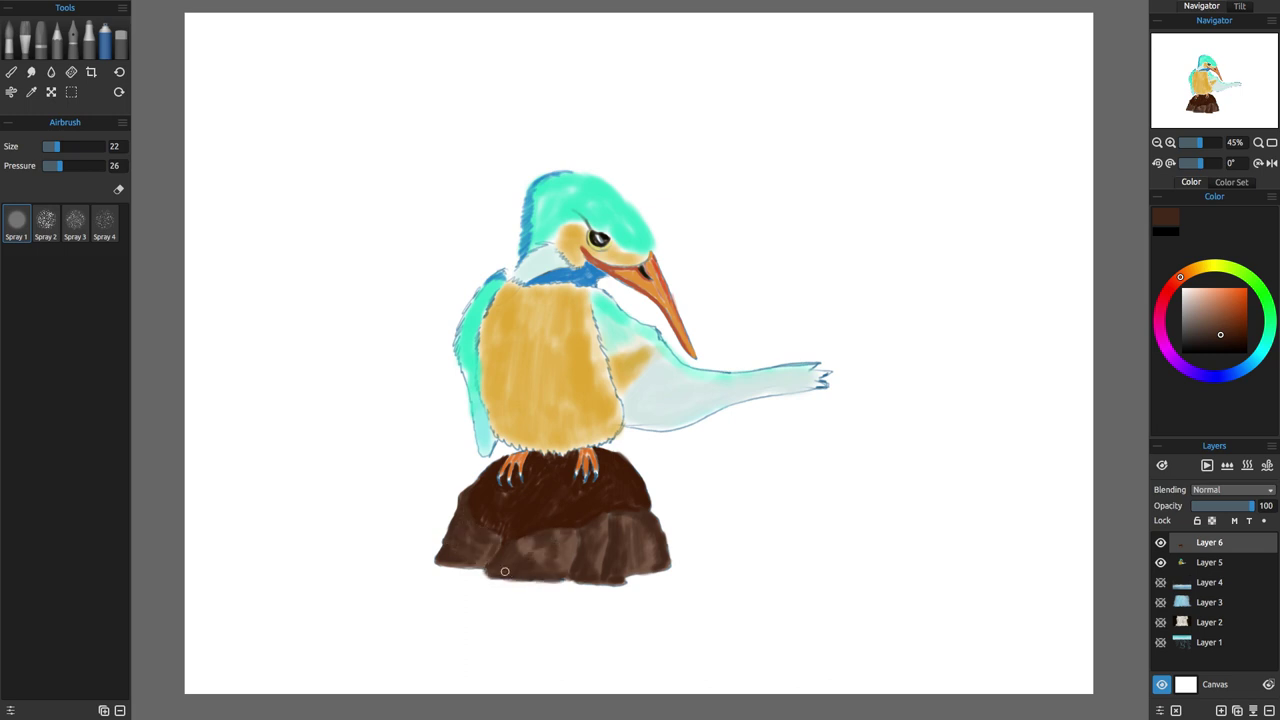
drag(639, 568, 630, 562)
drag(455, 556, 472, 563)
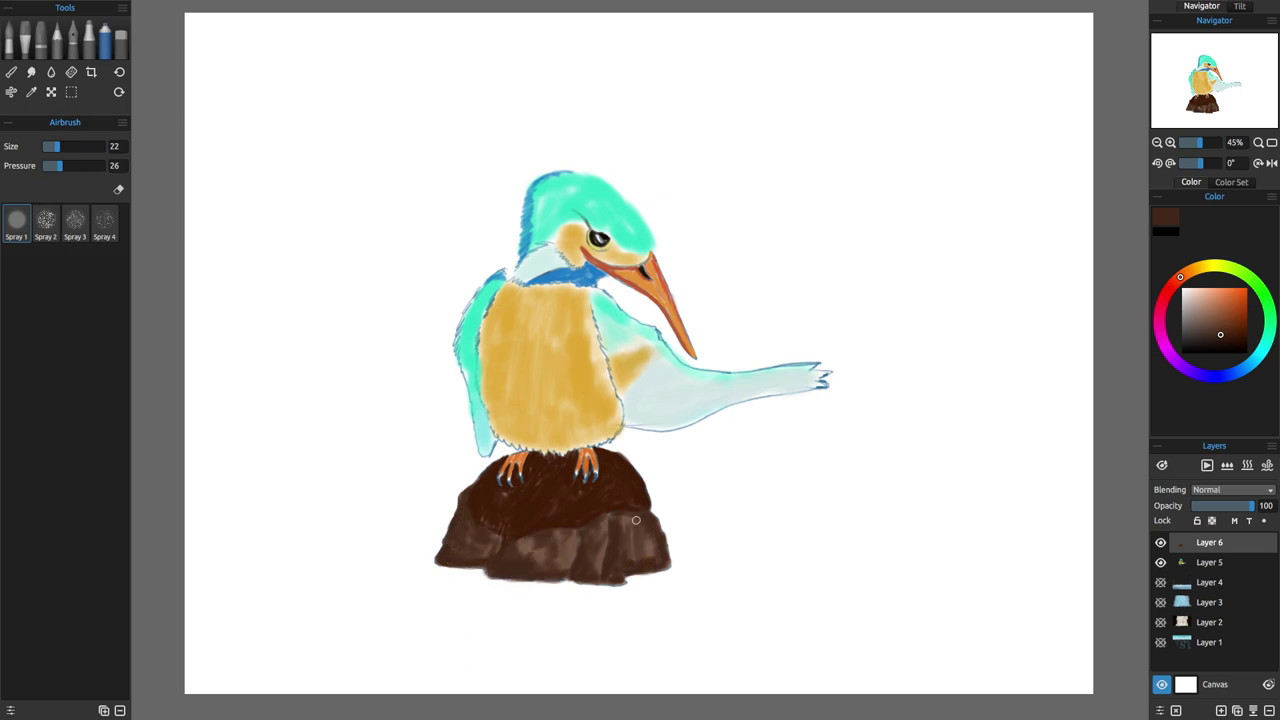
Outline the edges of the rock's lower blocks in dark brown with the Flat acrylic brush at size 19.
click(1200, 142)
click(25, 42)
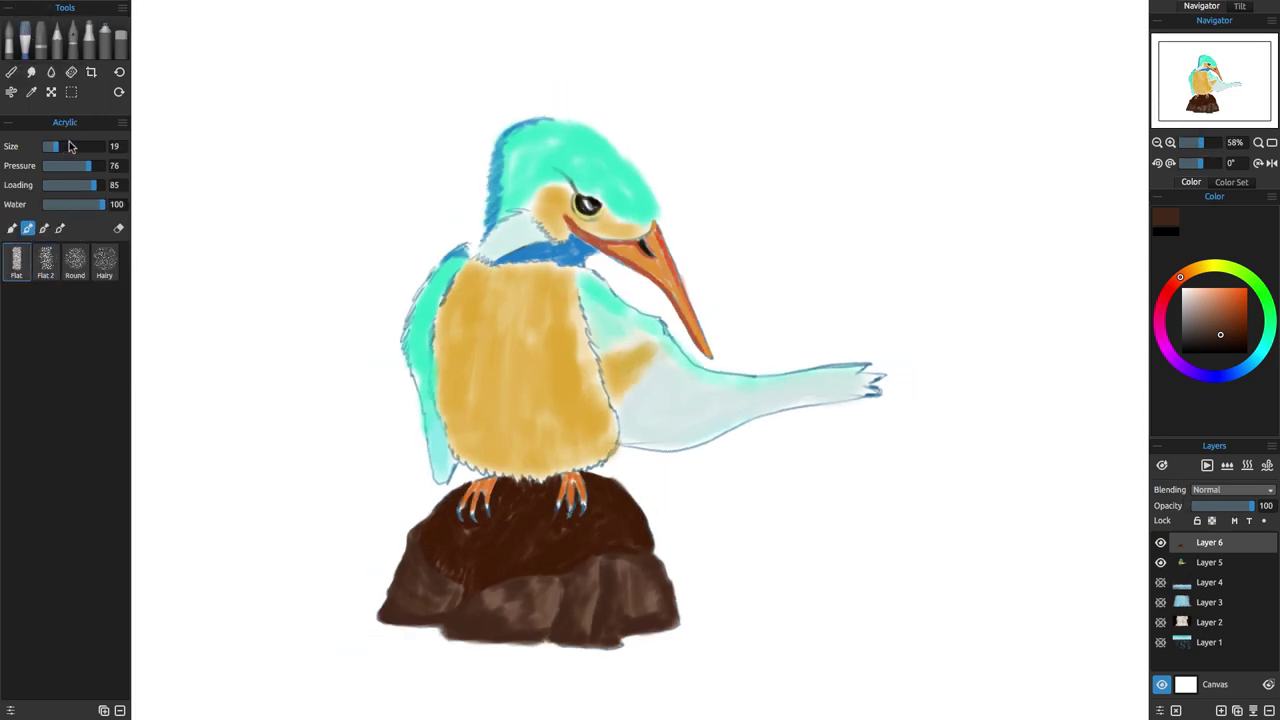
drag(409, 552, 433, 514)
drag(561, 580, 550, 636)
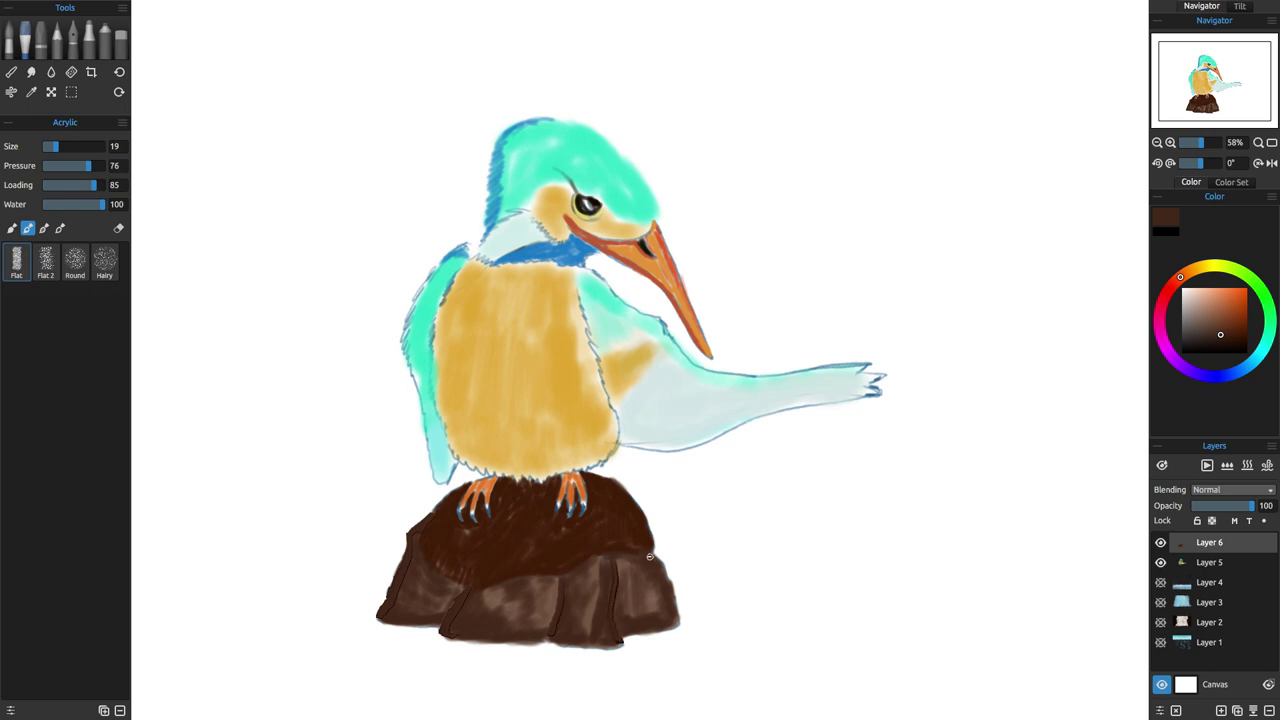
drag(649, 556, 674, 611)
Texture the rock's lower blocks with dark brown acrylic streaks, using size 30 and water 37.
click(62, 147)
mouse_move(409, 603)
mouse_down()
mouse_move(434, 580)
mouse_move(459, 589)
mouse_move(464, 635)
mouse_up()
click(66, 204)
drag(505, 585, 494, 634)
drag(554, 584, 544, 630)
mouse_move(533, 583)
mouse_down()
mouse_move(534, 628)
mouse_move(510, 587)
mouse_move(487, 666)
mouse_move(567, 581)
mouse_move(564, 638)
mouse_up()
mouse_move(579, 577)
mouse_down()
mouse_move(575, 630)
mouse_move(591, 608)
mouse_move(591, 632)
mouse_up()
mouse_move(605, 563)
mouse_down()
mouse_move(603, 639)
mouse_move(541, 581)
mouse_move(527, 601)
mouse_up()
drag(489, 627, 505, 587)
drag(543, 631, 551, 583)
drag(441, 615, 431, 614)
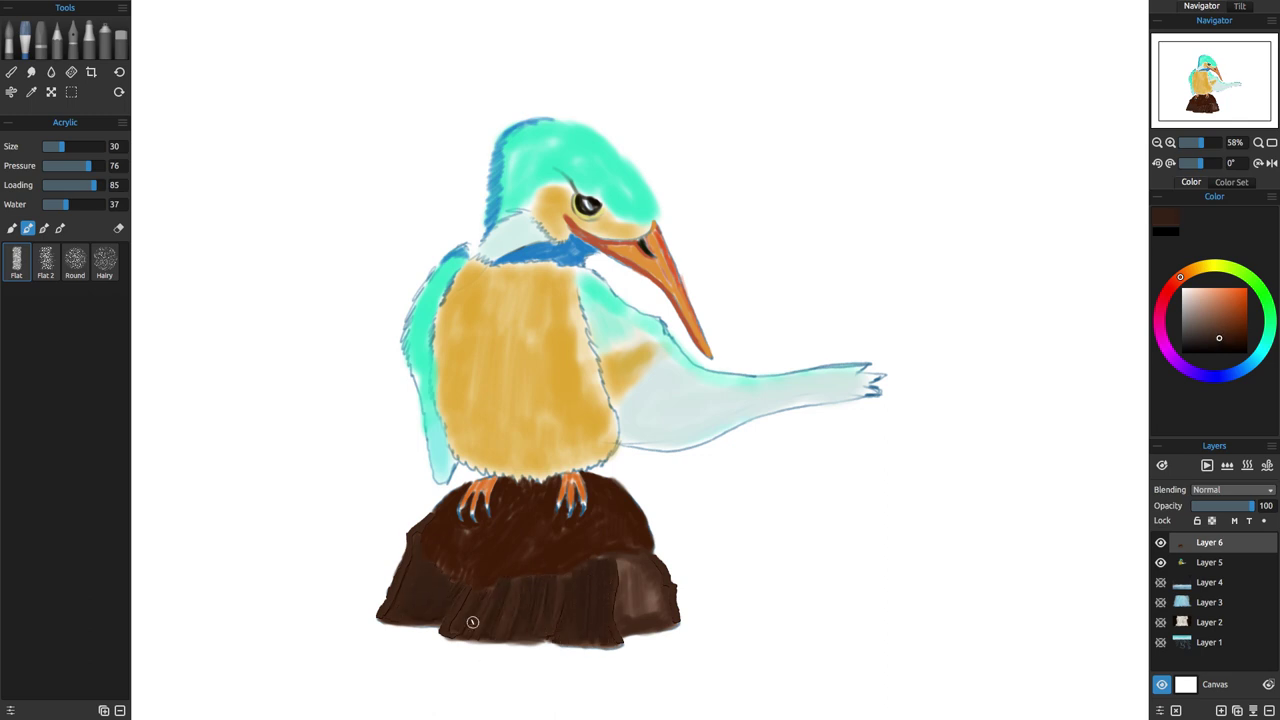
mouse_move(620, 552)
mouse_down()
mouse_move(618, 630)
mouse_move(640, 627)
mouse_up()
drag(668, 572, 660, 625)
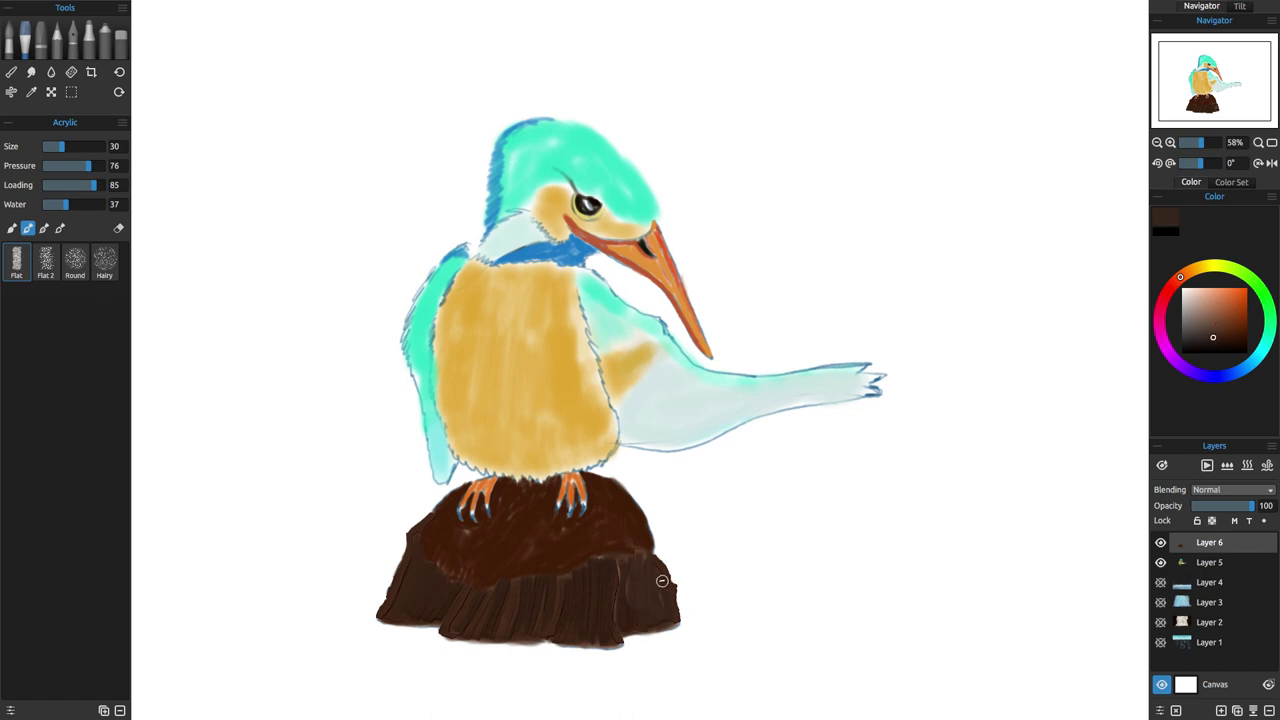
Texture the rock's upper slab with dark reddish-brown acrylic strokes, including the areas around the bird's feet.
click(1239, 338)
mouse_move(420, 528)
mouse_down()
mouse_move(478, 587)
mouse_move(512, 586)
mouse_up()
drag(463, 584, 650, 549)
mouse_move(432, 526)
mouse_down()
mouse_move(453, 570)
mouse_move(444, 536)
mouse_move(490, 579)
mouse_move(499, 546)
mouse_move(526, 568)
mouse_move(559, 568)
mouse_move(499, 542)
mouse_move(641, 533)
mouse_move(615, 490)
mouse_move(624, 525)
mouse_move(594, 500)
mouse_move(597, 486)
mouse_move(566, 561)
mouse_up()
mouse_move(497, 491)
mouse_down()
mouse_move(554, 486)
mouse_move(522, 494)
mouse_move(499, 557)
mouse_move(541, 457)
mouse_move(532, 522)
mouse_move(455, 524)
mouse_up()
drag(583, 524, 558, 526)
drag(475, 531, 477, 528)
drag(587, 528, 597, 541)
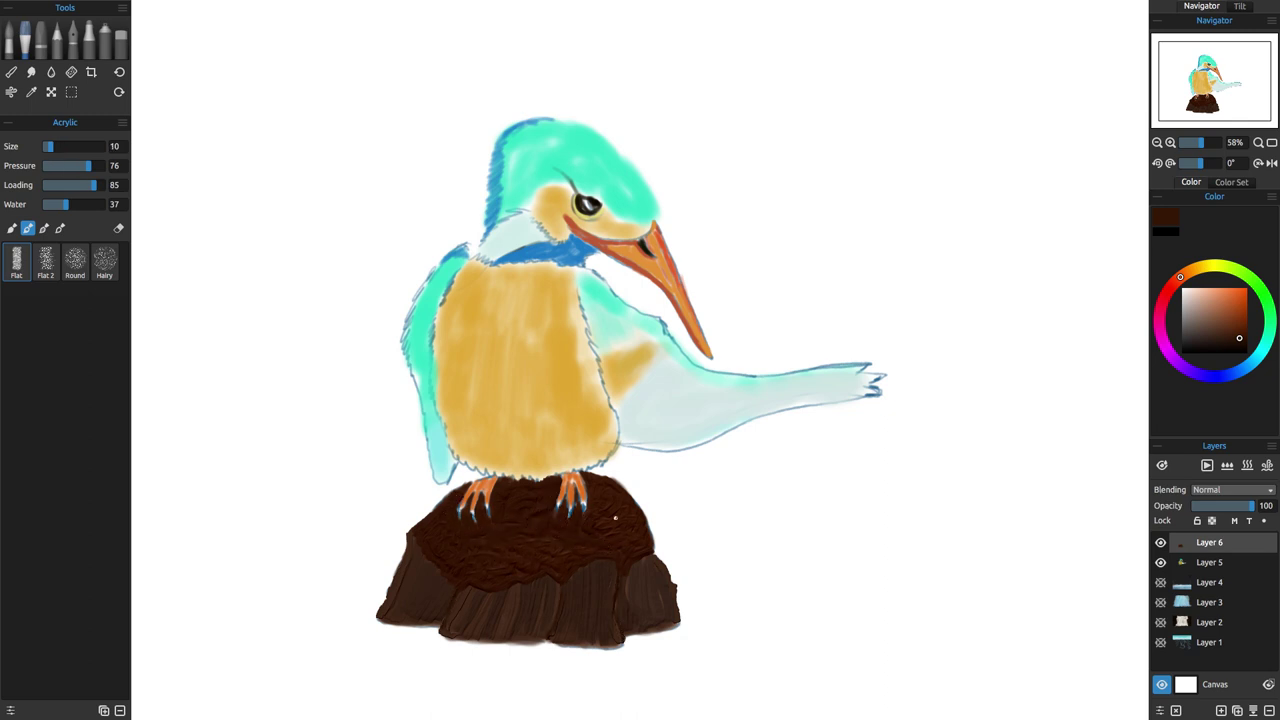
Show Layers 1 to 4 again and deepen the rock's crevices and bottom edge with near-black brown at size 10.
drag(1161, 582, 1161, 643)
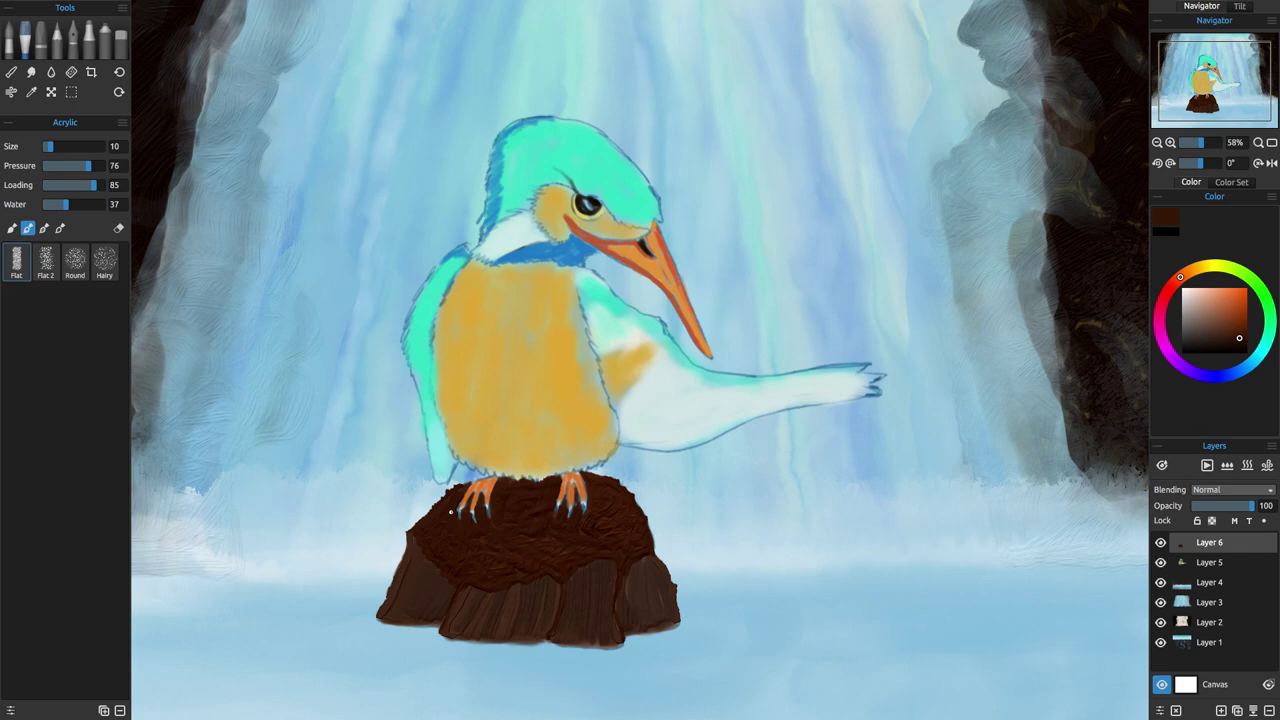
click(1236, 348)
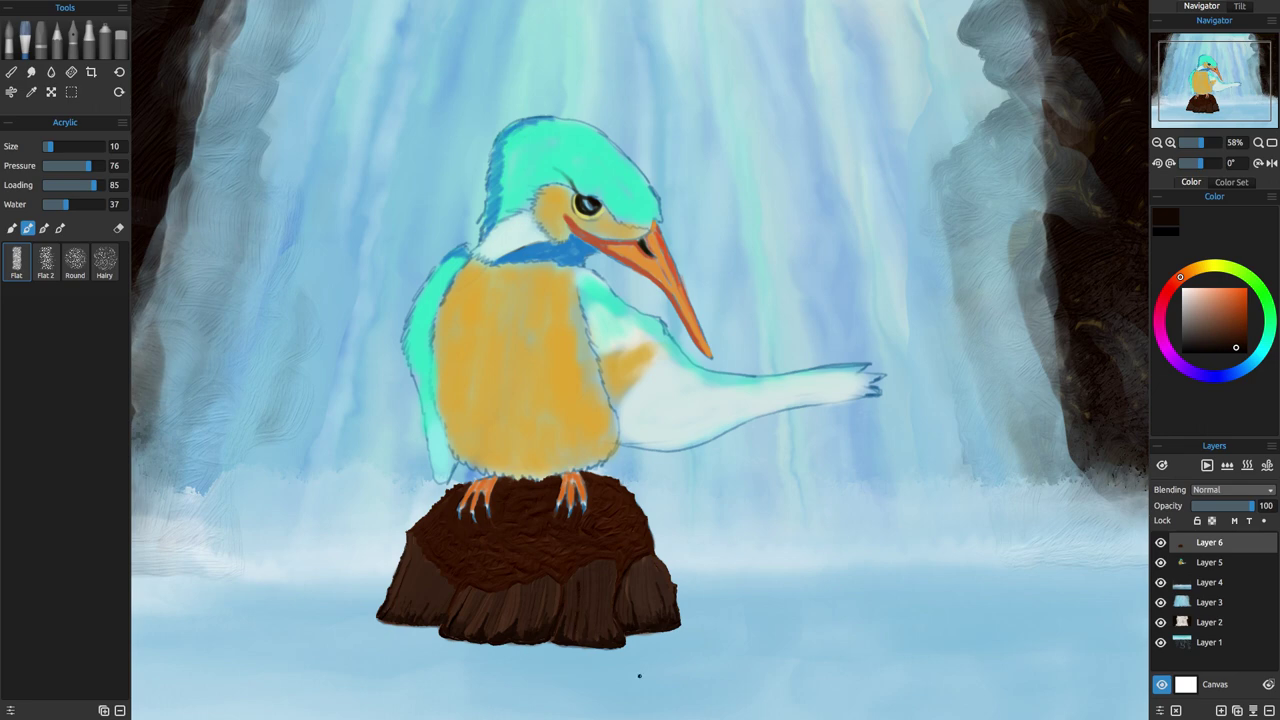
drag(579, 647, 603, 648)
Set the acrylic brush to size 26, pressure 45, loading 56 and water 25, and streak the rock's base down into the pool.
drag(50, 146, 60, 146)
mouse_move(88, 166)
mouse_down()
mouse_move(70, 166)
mouse_move(77, 185)
mouse_up()
drag(66, 204, 59, 204)
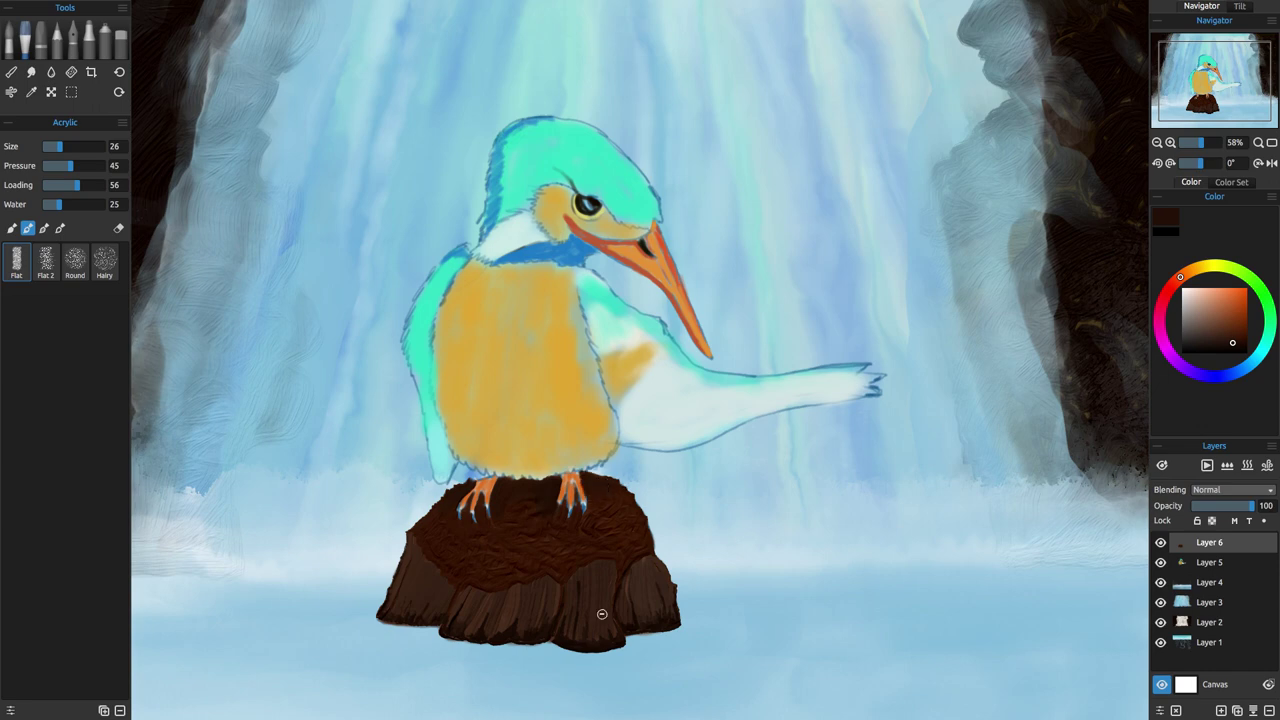
mouse_move(384, 625)
mouse_down()
mouse_move(350, 700)
mouse_move(381, 635)
mouse_move(400, 708)
mouse_move(370, 628)
mouse_move(358, 712)
mouse_move(438, 645)
mouse_move(468, 690)
mouse_move(518, 650)
mouse_move(625, 700)
mouse_move(595, 665)
mouse_move(348, 708)
mouse_up()
Fill the rock's extended base with dark brown watercolor and erase the overspill along both of its sides.
click(25, 45)
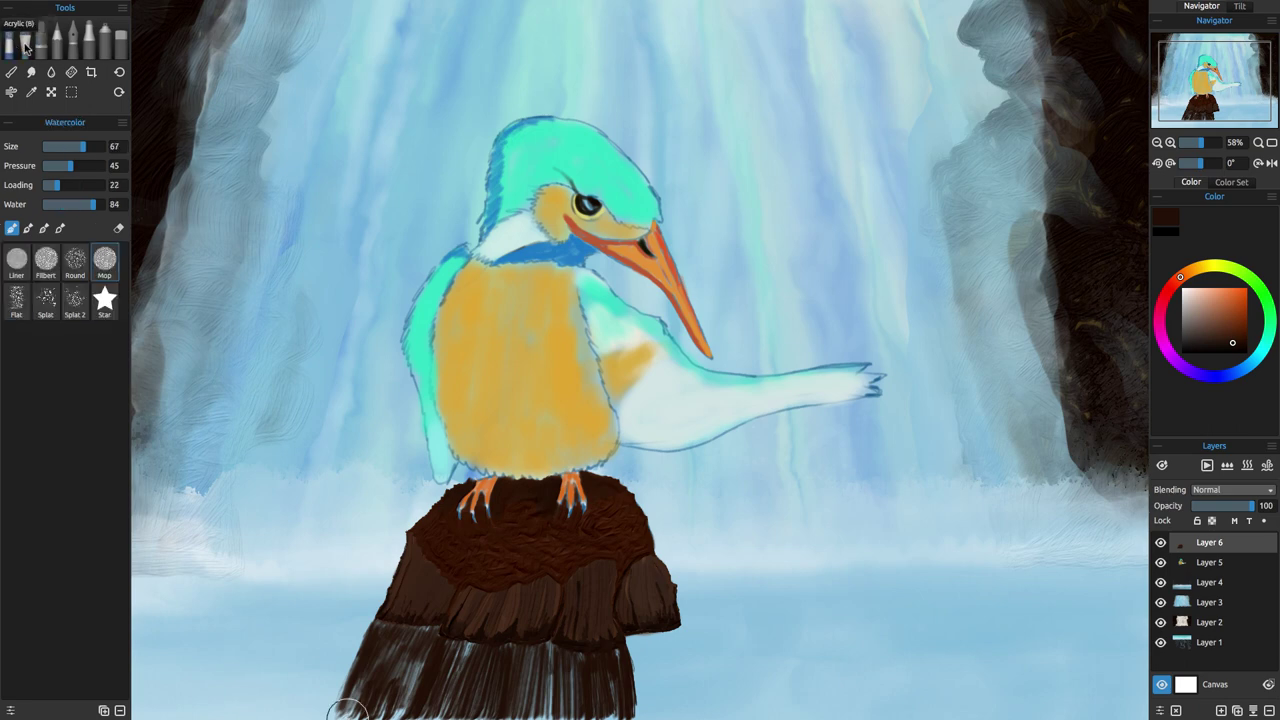
mouse_move(595, 665)
mouse_down()
mouse_move(577, 686)
mouse_move(650, 650)
mouse_move(357, 666)
mouse_move(565, 708)
mouse_move(643, 674)
mouse_move(663, 703)
mouse_move(463, 674)
mouse_move(597, 677)
mouse_move(523, 651)
mouse_move(663, 694)
mouse_move(680, 646)
mouse_move(740, 710)
mouse_up()
click(121, 40)
drag(369, 606, 316, 716)
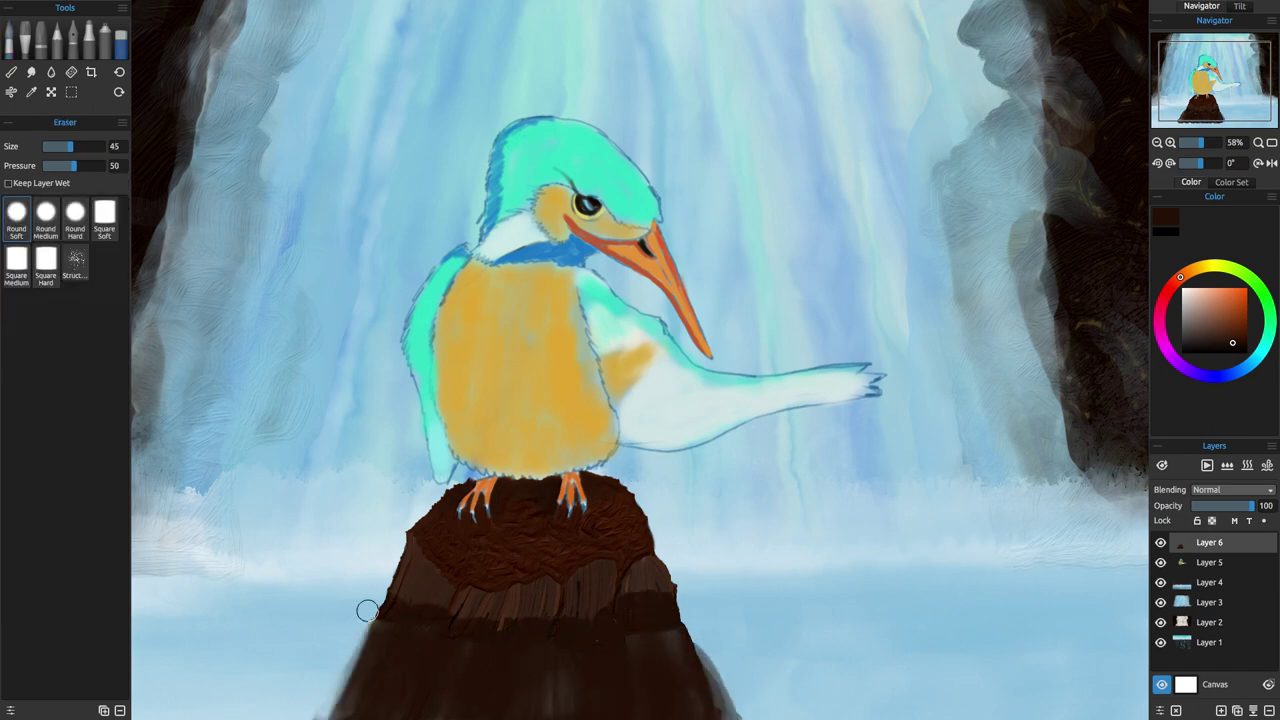
mouse_move(732, 714)
mouse_down()
mouse_move(686, 620)
mouse_move(730, 705)
mouse_move(686, 620)
mouse_move(712, 698)
mouse_up()
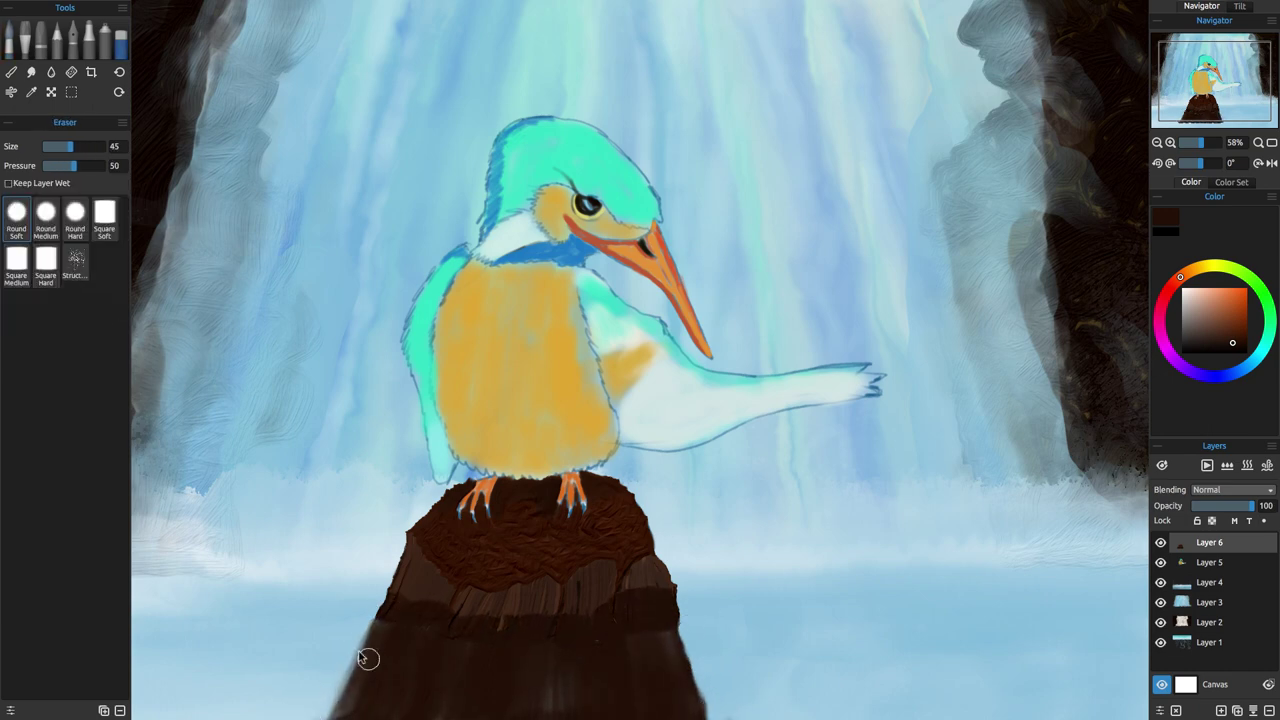
Deepen the rock with dark brown watercolor using the Mop brush at size 67, and wash both of its lower sides.
key(w)
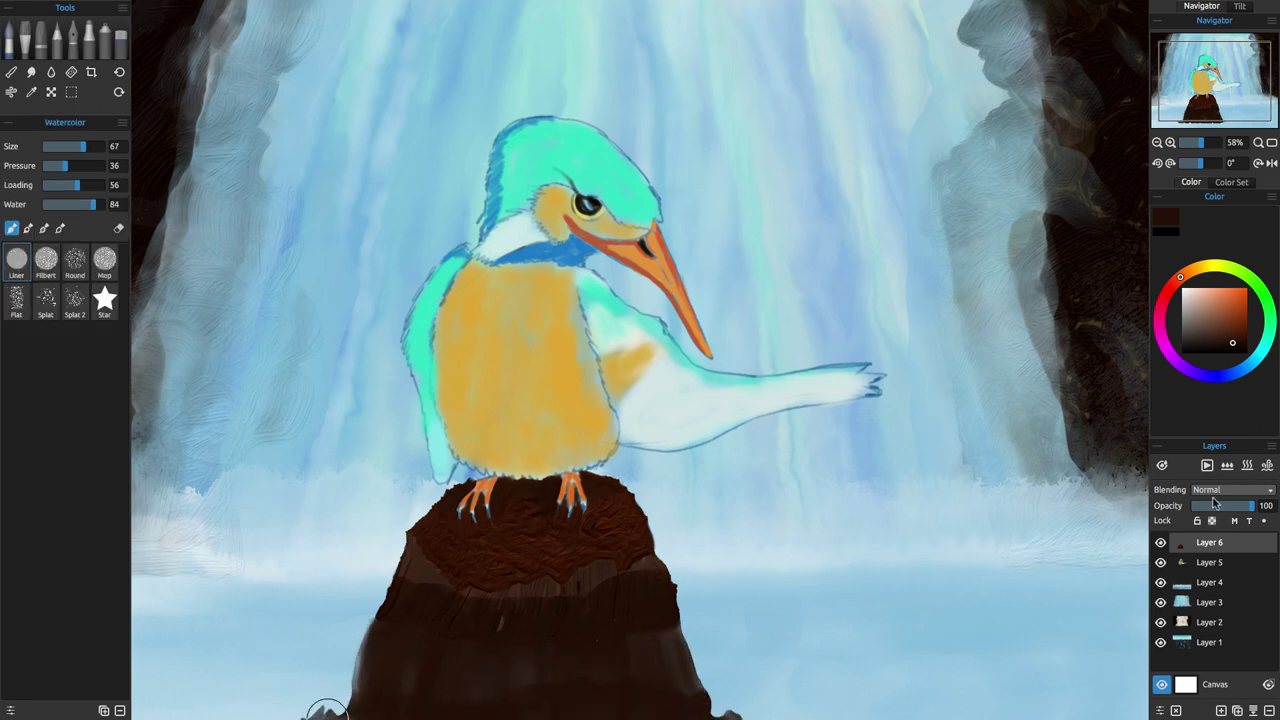
click(105, 262)
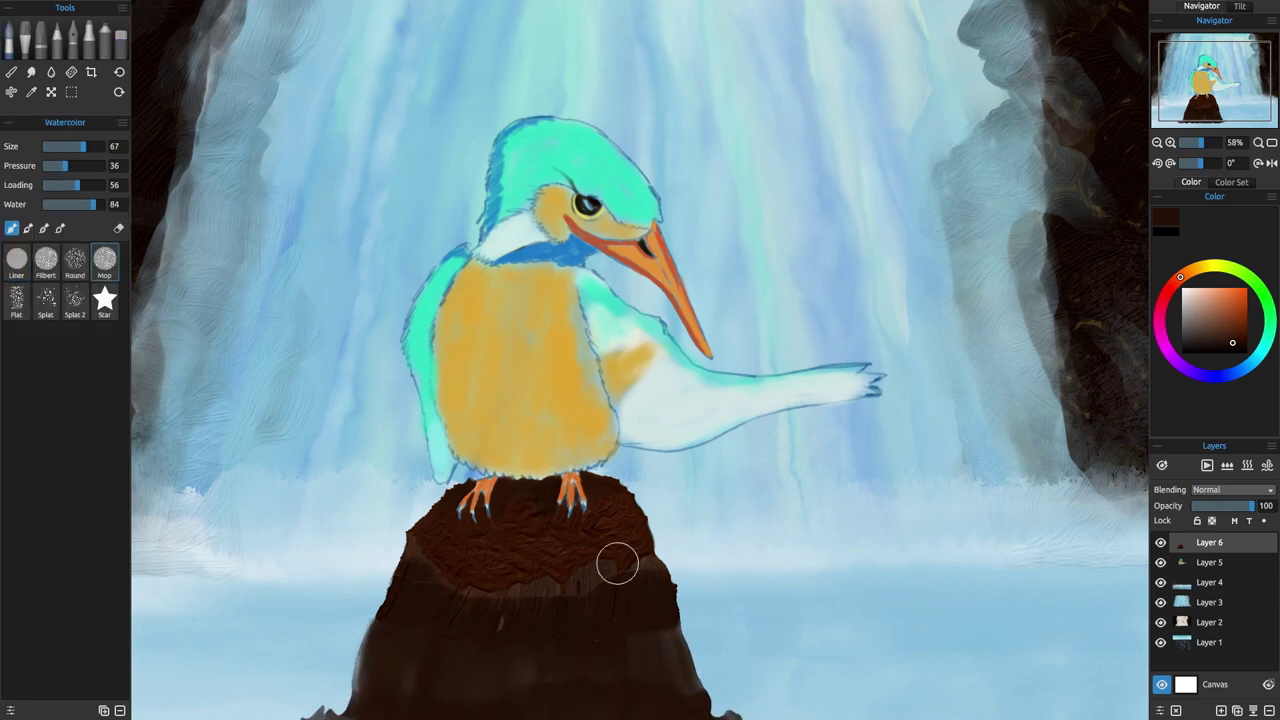
mouse_move(465, 712)
mouse_down()
mouse_move(606, 686)
mouse_move(391, 705)
mouse_move(680, 701)
mouse_up()
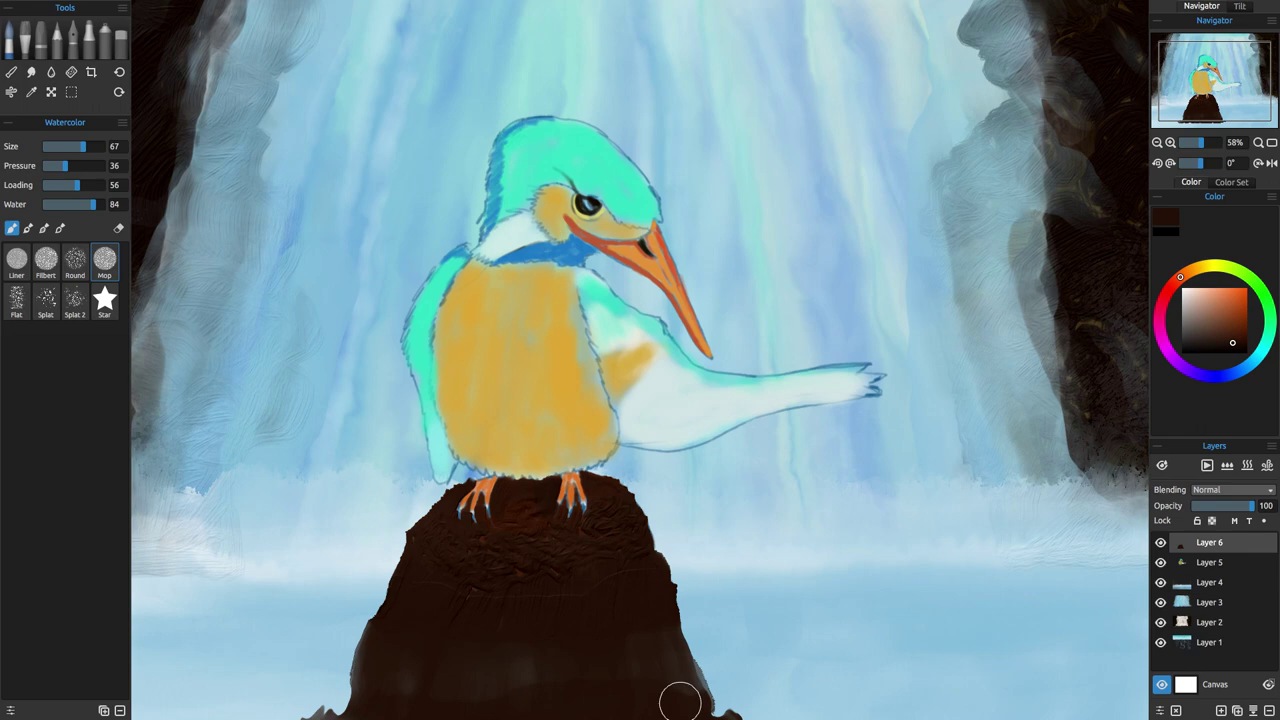
mouse_move(680, 700)
mouse_down()
mouse_move(374, 680)
mouse_move(597, 680)
mouse_move(496, 708)
mouse_up()
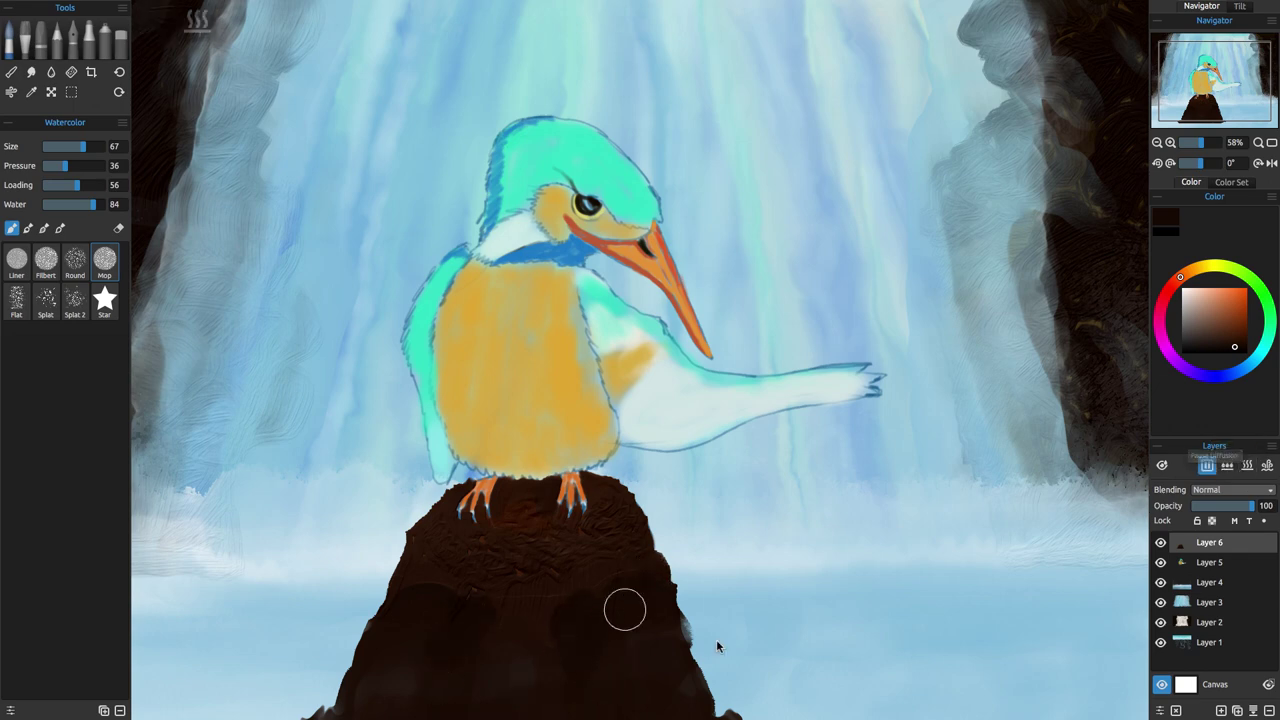
drag(680, 626, 714, 703)
drag(361, 632, 330, 718)
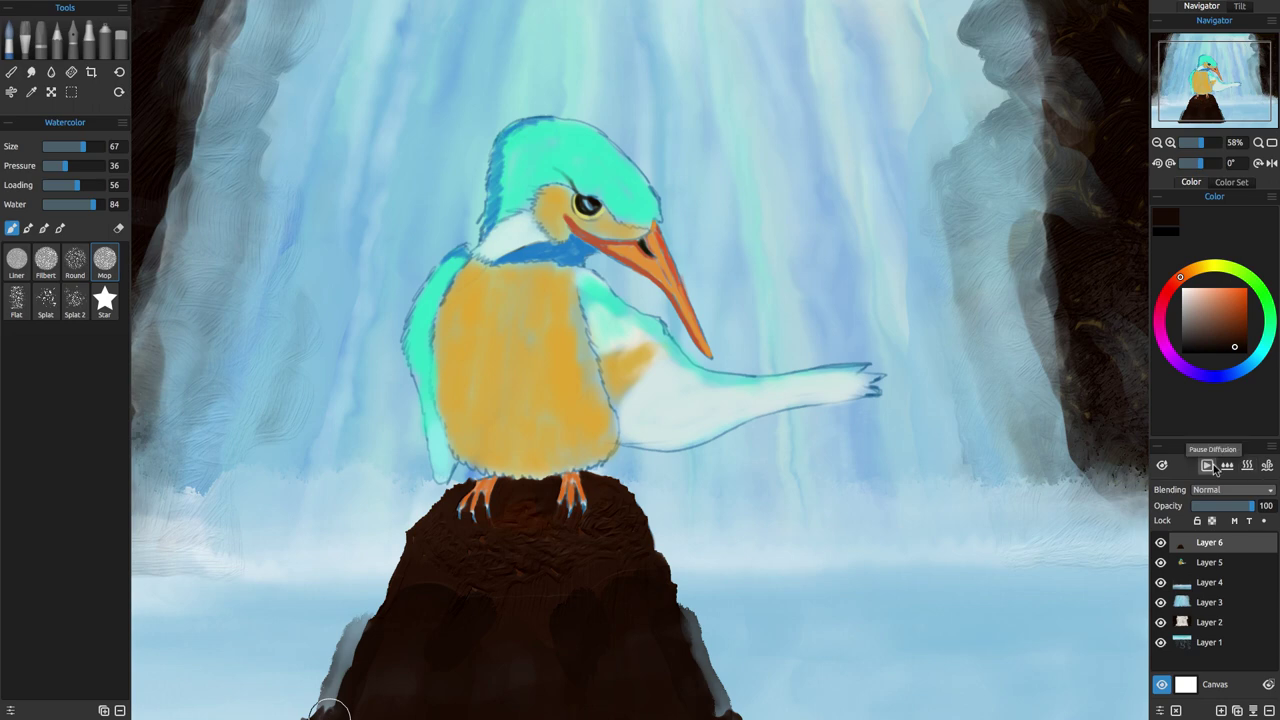
Paint thin dark green branches in the water beside the rock's right base with the watercolor Liner at size 18, raising water to 100.
click(1257, 286)
click(55, 146)
mouse_move(802, 700)
mouse_down()
mouse_move(867, 645)
mouse_move(732, 640)
mouse_up()
mouse_move(763, 674)
mouse_down()
mouse_move(745, 698)
mouse_move(766, 664)
mouse_move(764, 614)
mouse_up()
mouse_move(800, 630)
mouse_down()
mouse_move(723, 686)
mouse_move(735, 625)
mouse_up()
click(17, 261)
drag(724, 684, 761, 614)
drag(747, 709, 768, 659)
mouse_move(825, 671)
mouse_down()
mouse_move(792, 706)
mouse_move(853, 718)
mouse_up()
click(104, 204)
mouse_move(745, 718)
mouse_down()
mouse_move(778, 698)
mouse_move(775, 717)
mouse_up()
drag(789, 688, 771, 716)
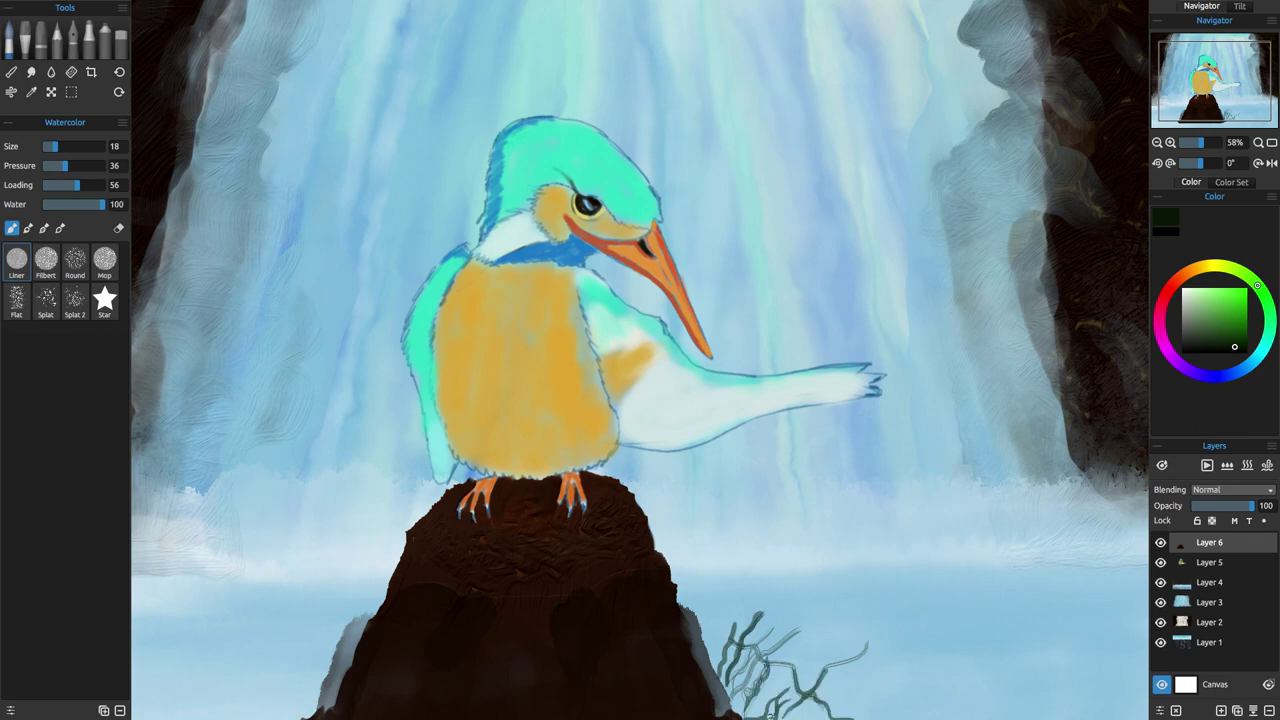
Paint more dark green branches beside the rock's left base and in the painting's bottom left corner.
scroll(773, 690, down, 10)
scroll(773, 683, up, 5)
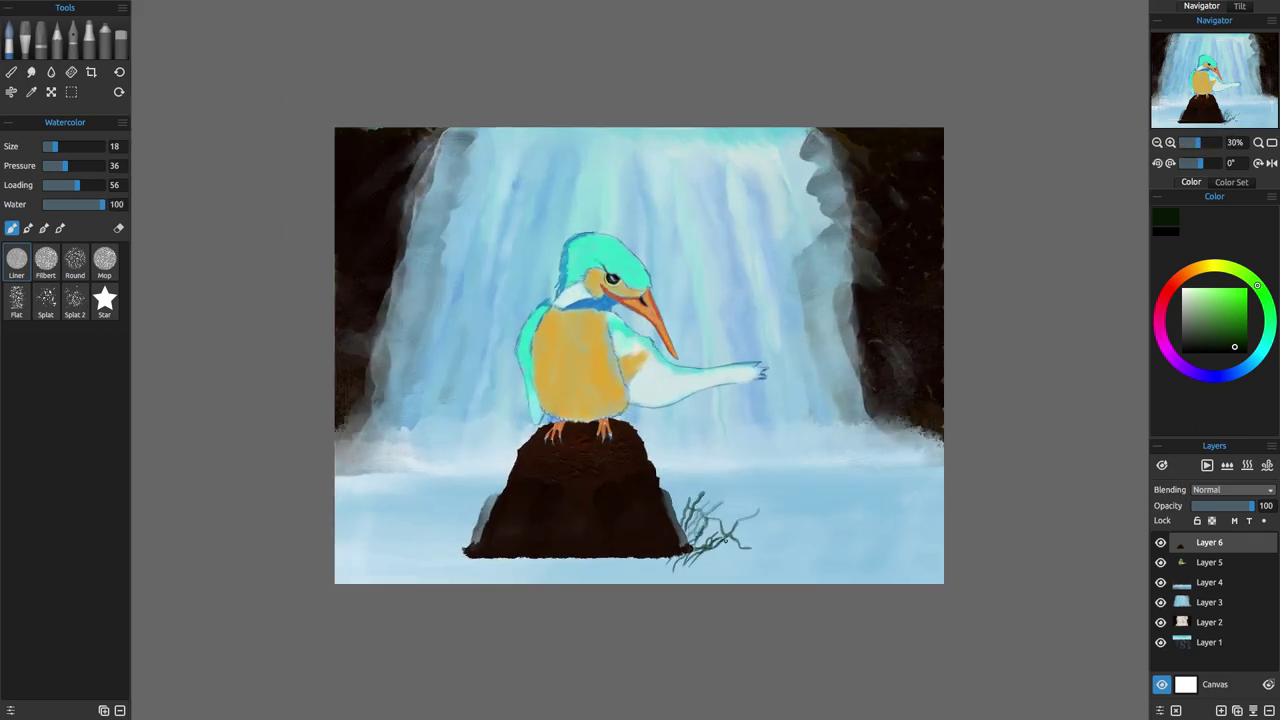
drag(464, 549, 444, 518)
drag(468, 546, 456, 515)
mouse_move(464, 551)
mouse_down()
mouse_move(440, 566)
mouse_move(448, 576)
mouse_up()
mouse_move(440, 553)
mouse_down()
mouse_move(380, 526)
mouse_move(409, 578)
mouse_up()
drag(376, 521, 341, 581)
mouse_move(364, 557)
mouse_down()
mouse_move(344, 580)
mouse_move(378, 582)
mouse_up()
click(64, 146)
drag(351, 526, 346, 581)
Paint dark green branches in the painting's bottom right corner, setting the brush size to 27.
drag(903, 543, 938, 578)
mouse_move(941, 554)
mouse_down()
mouse_move(927, 581)
mouse_move(898, 574)
mouse_move(942, 500)
mouse_up()
mouse_move(904, 580)
mouse_down()
mouse_move(857, 571)
mouse_move(868, 557)
mouse_up()
click(60, 146)
drag(886, 570, 851, 558)
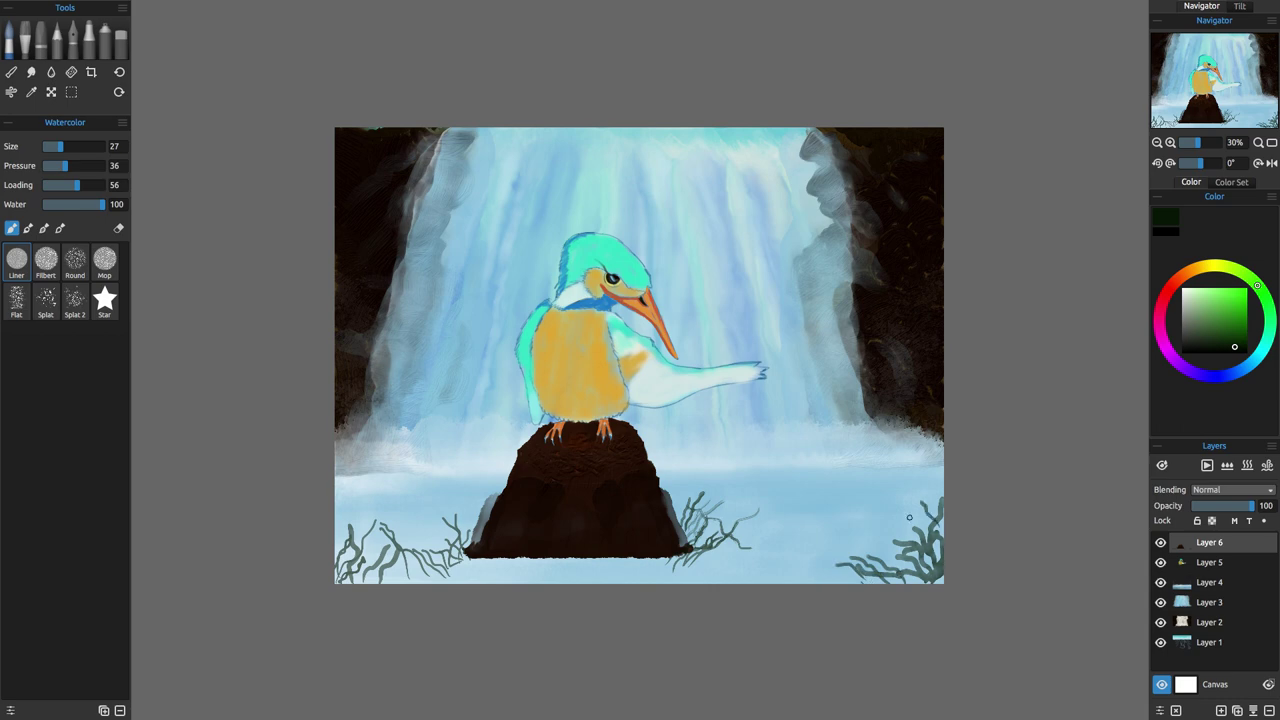
Mist the right-hand branches with a pale turquoise airbrush at size 40 and pressure 9.
click(1261, 352)
click(1209, 309)
click(105, 40)
click(1192, 295)
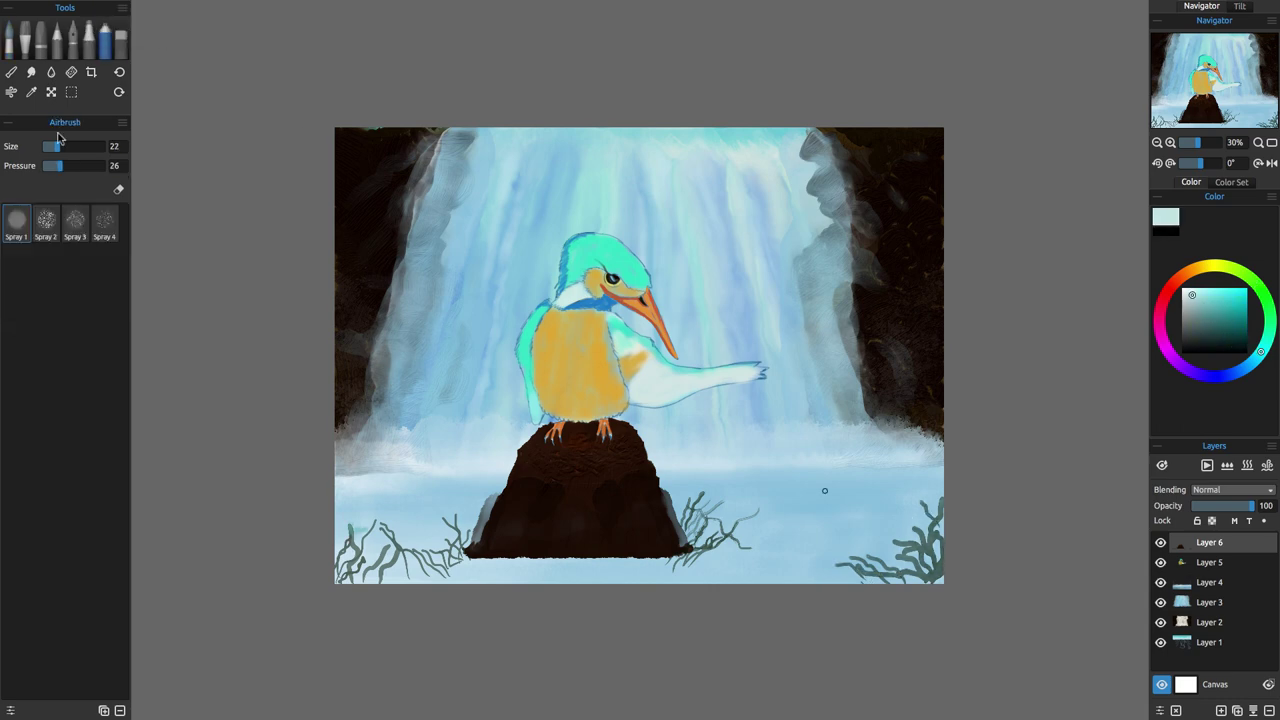
click(68, 146)
click(50, 166)
mouse_move(898, 540)
mouse_down()
mouse_move(935, 536)
mouse_move(876, 577)
mouse_move(928, 574)
mouse_up()
drag(692, 532, 690, 552)
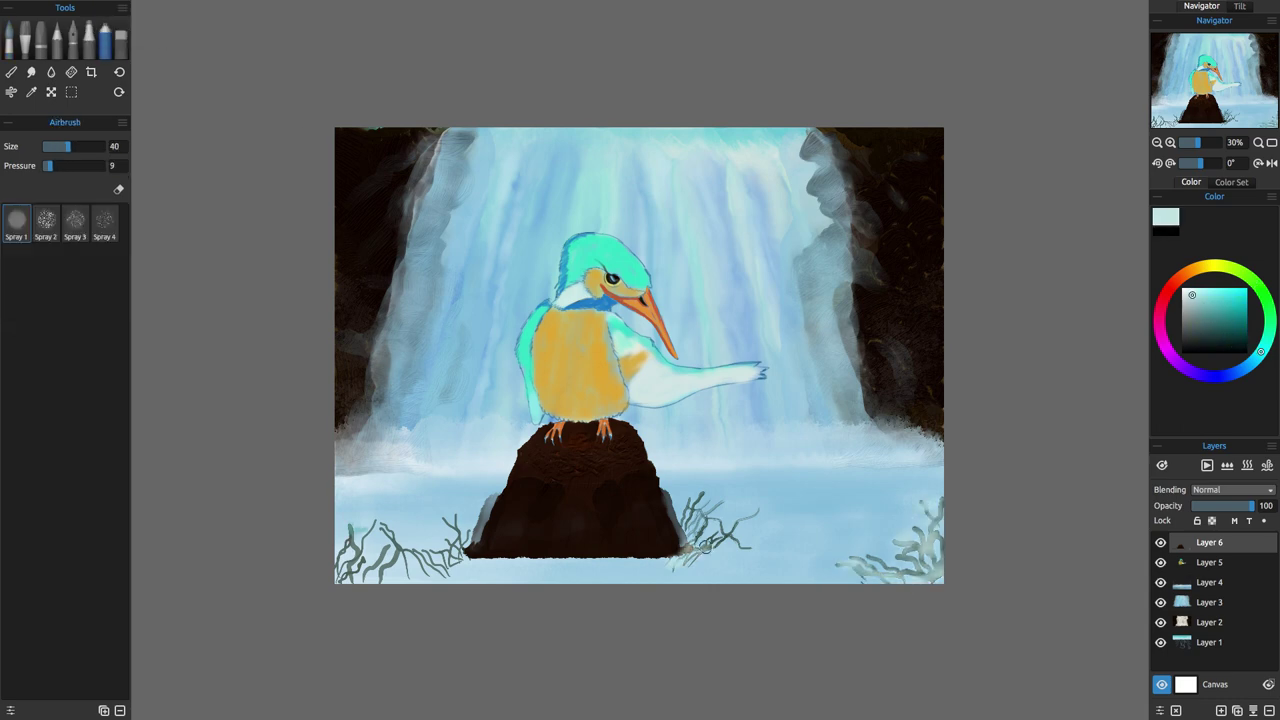
Spray pale turquoise mist along the rock's bottom edge and lower sides and over the nearby branches.
drag(470, 550, 596, 550)
mouse_move(546, 551)
mouse_down()
mouse_move(487, 530)
mouse_move(632, 552)
mouse_up()
drag(632, 552, 702, 500)
drag(706, 530, 736, 540)
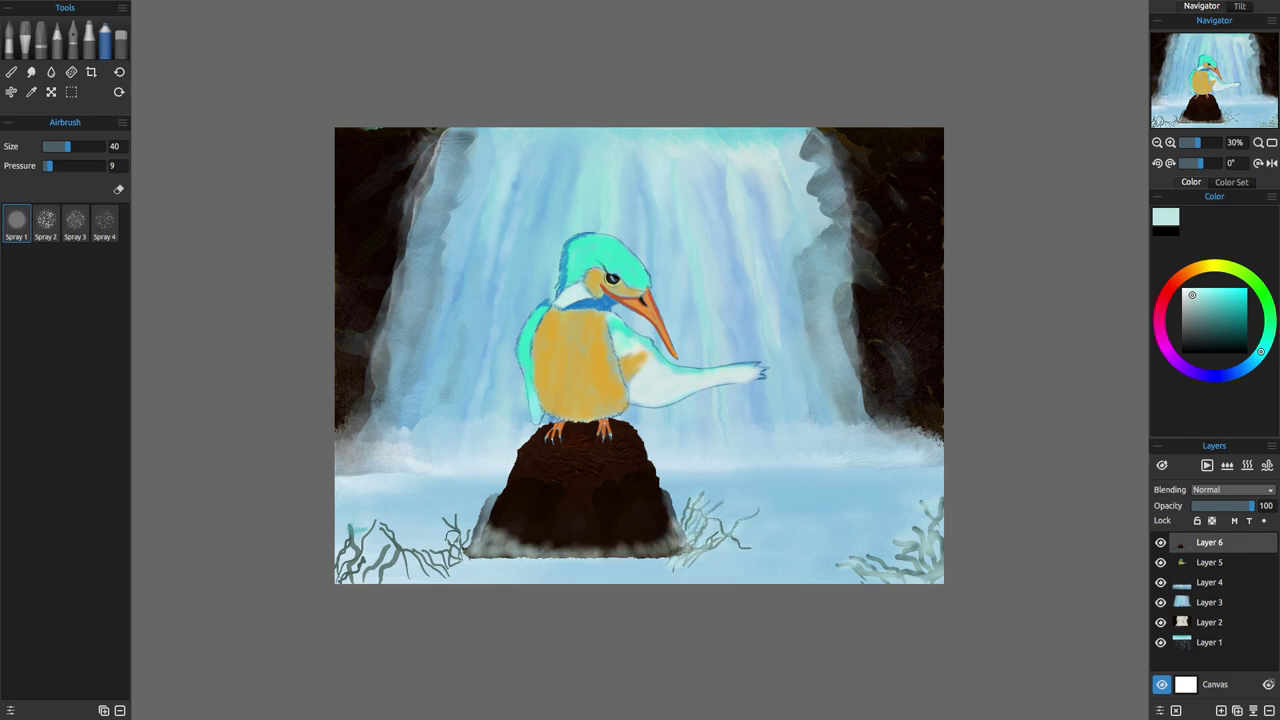
drag(484, 506, 452, 550)
drag(665, 542, 536, 561)
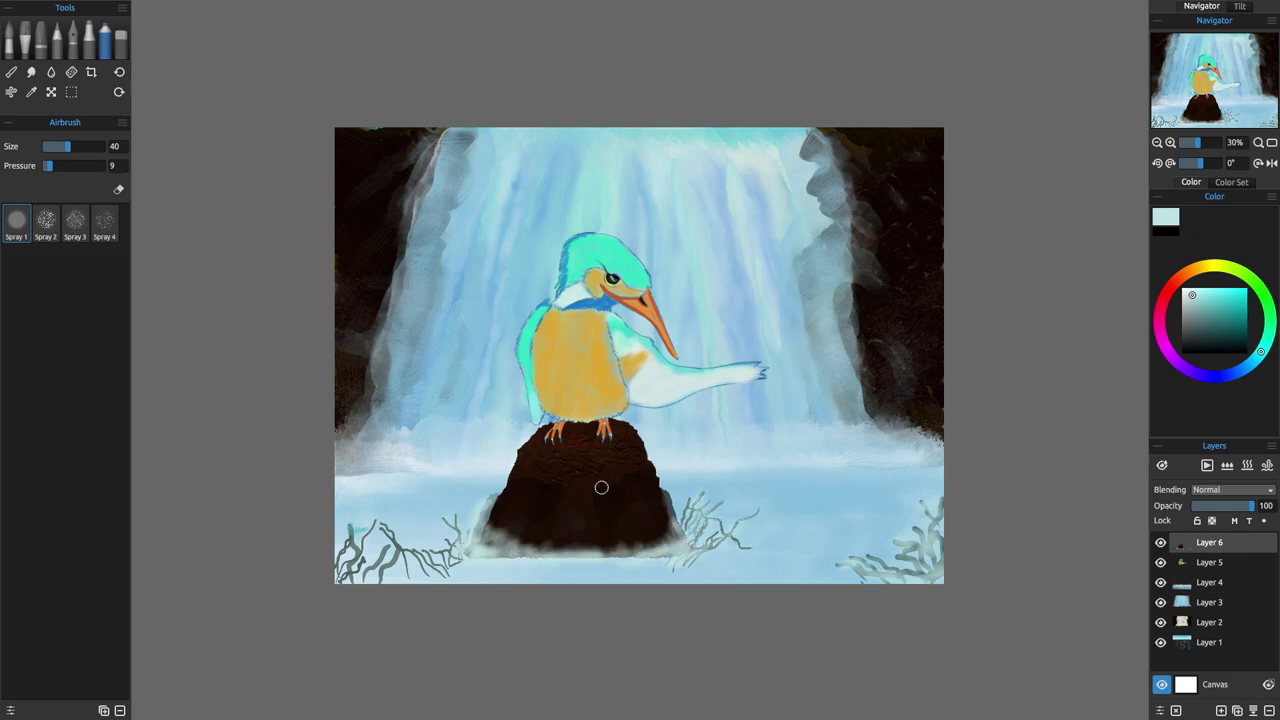
drag(642, 488, 636, 510)
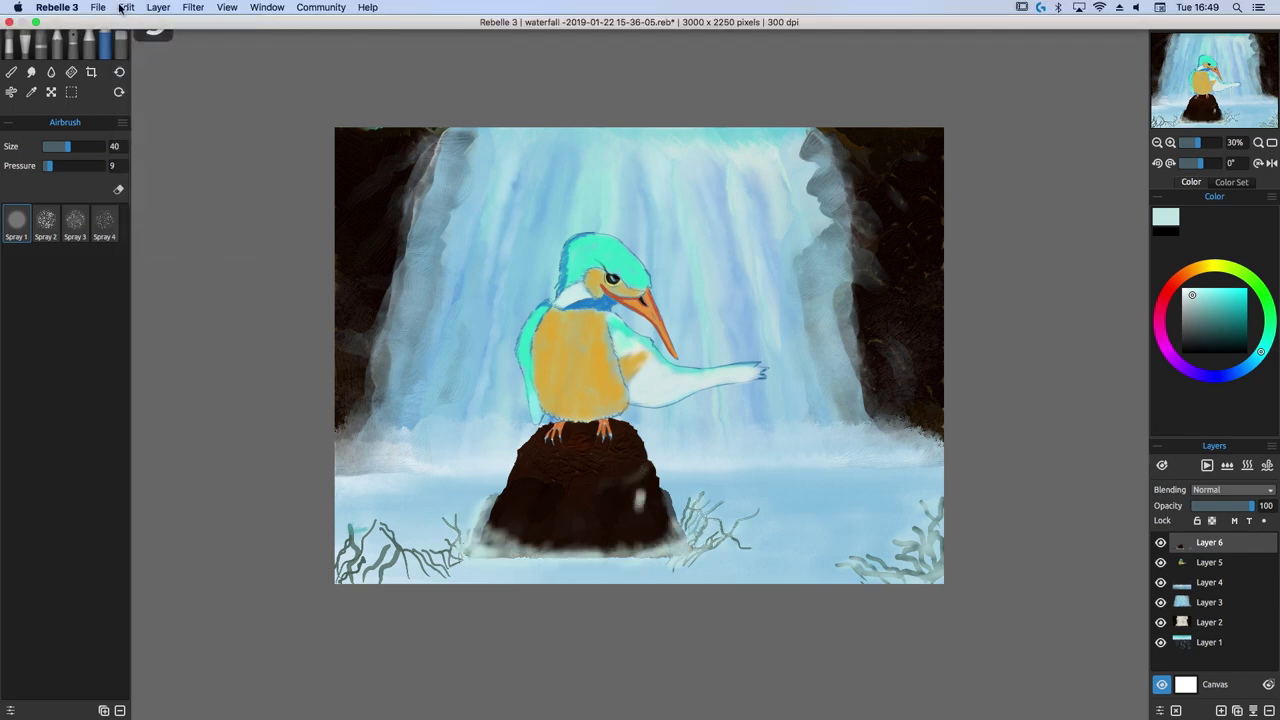
click(126, 8)
click(141, 22)
click(127, 8)
click(139, 22)
Thicken the pale mist under the rock's base and over the branches on both sides.
drag(498, 551, 520, 554)
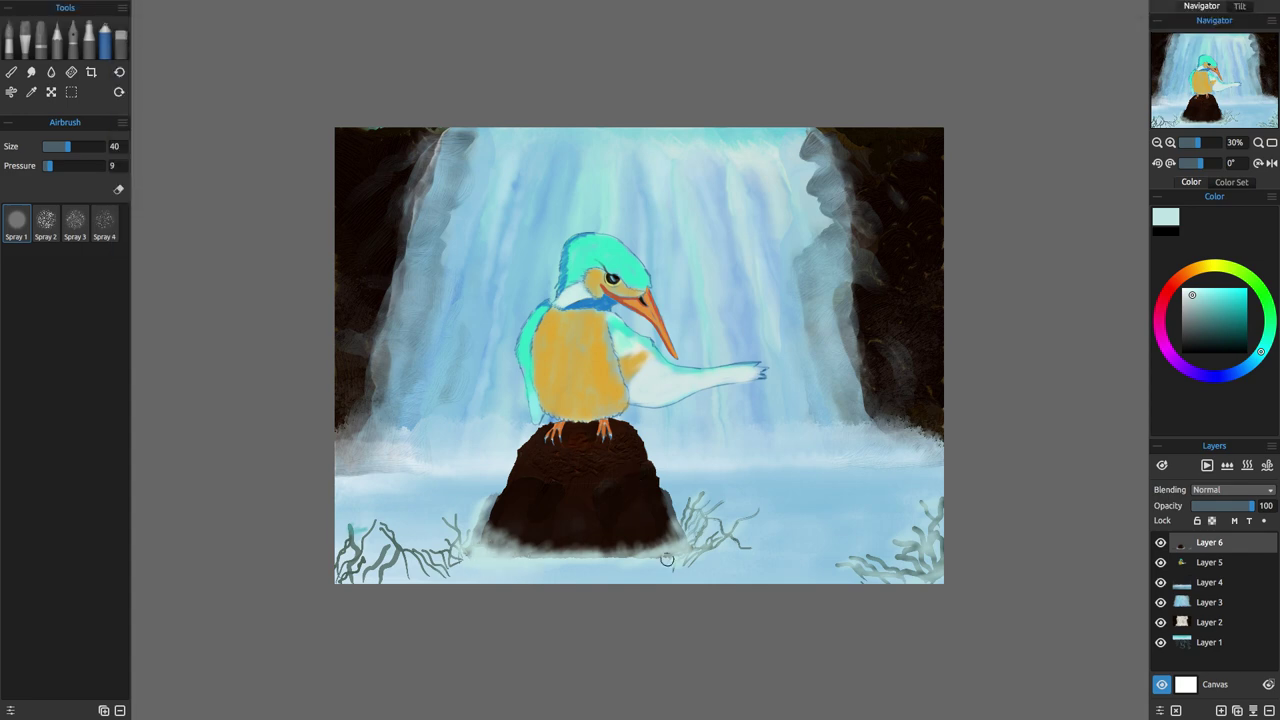
mouse_move(667, 560)
mouse_down()
mouse_move(557, 562)
mouse_move(560, 572)
mouse_move(654, 581)
mouse_move(365, 525)
mouse_move(442, 544)
mouse_move(447, 557)
mouse_move(947, 504)
mouse_move(476, 553)
mouse_up()
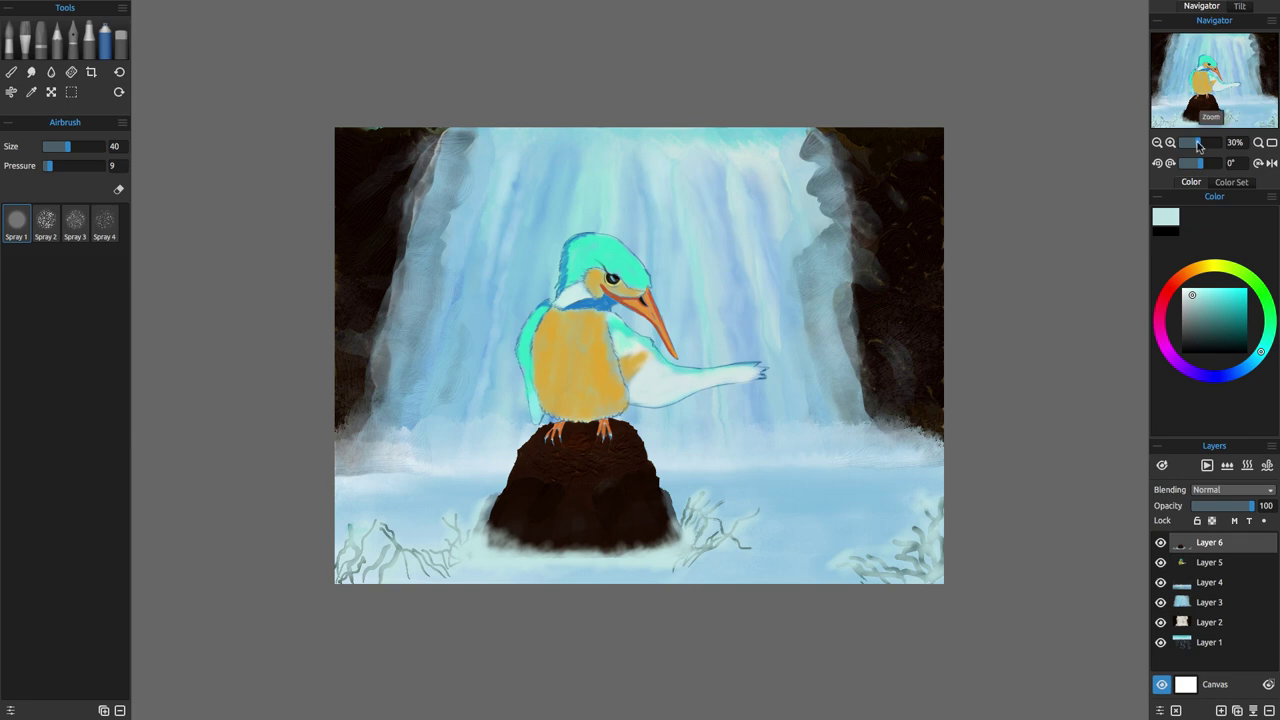
Add two new layers and streak bright turquoise watercolor at size 53 over the water in both bottom corners.
drag(1197, 143, 1201, 143)
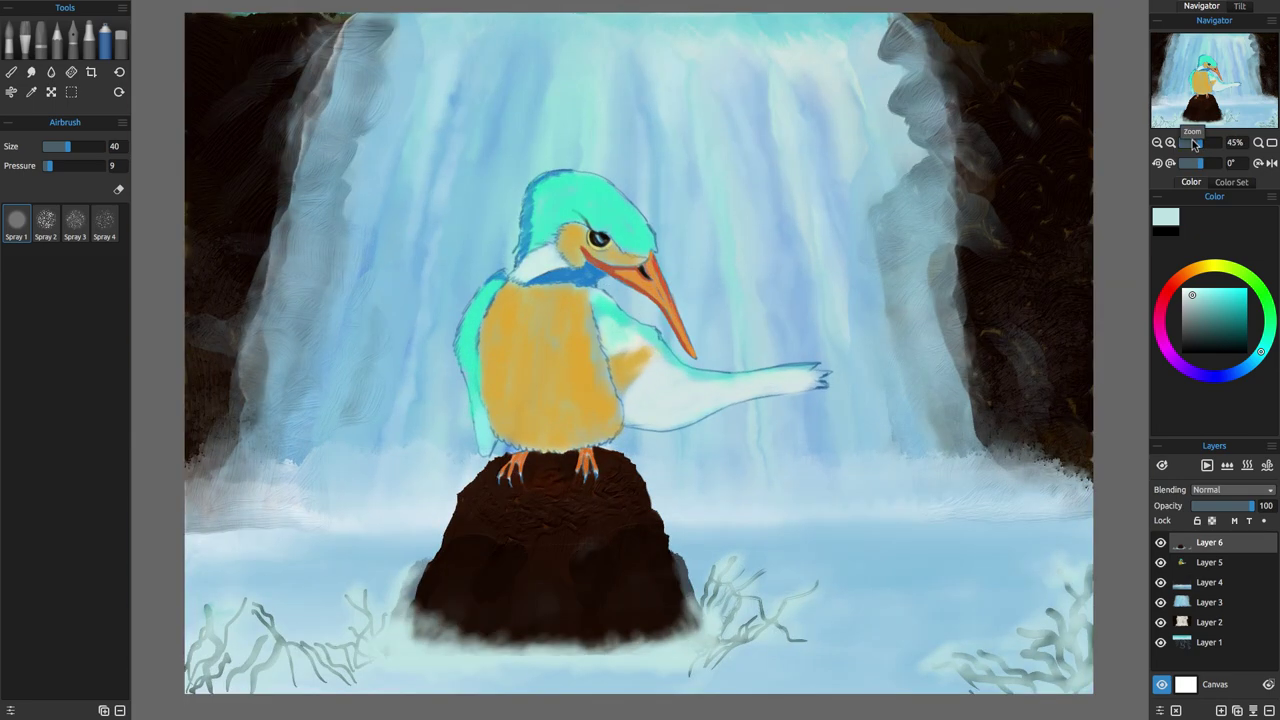
click(1221, 710)
click(1221, 710)
click(1237, 297)
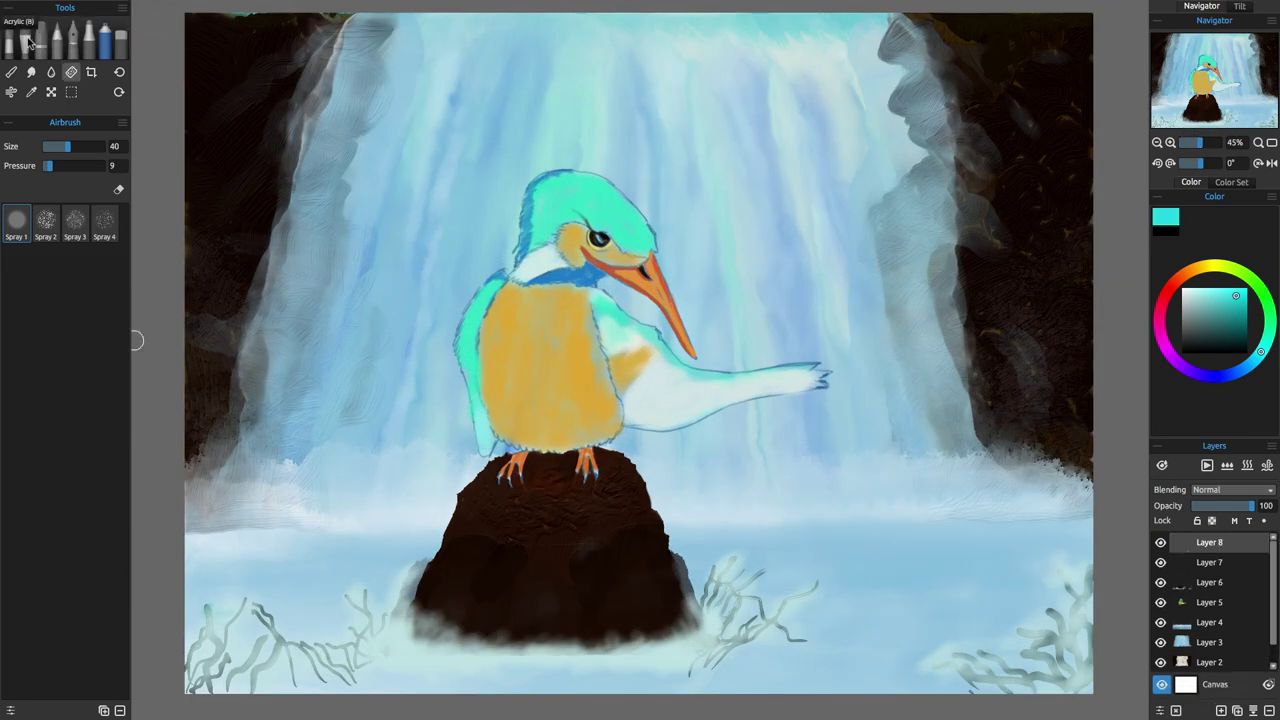
click(71, 72)
mouse_move(222, 648)
mouse_down()
mouse_move(250, 684)
mouse_move(287, 635)
mouse_move(354, 643)
mouse_up()
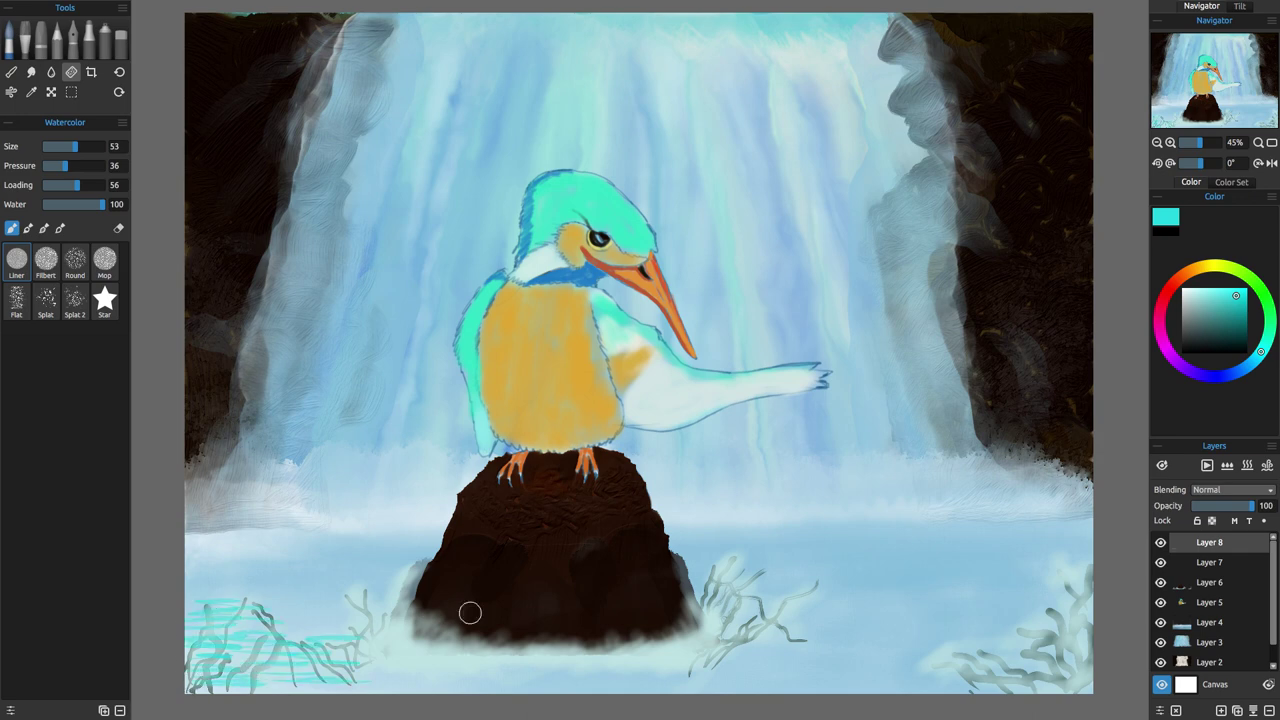
mouse_move(1088, 640)
mouse_down()
mouse_move(926, 691)
mouse_move(1088, 571)
mouse_up()
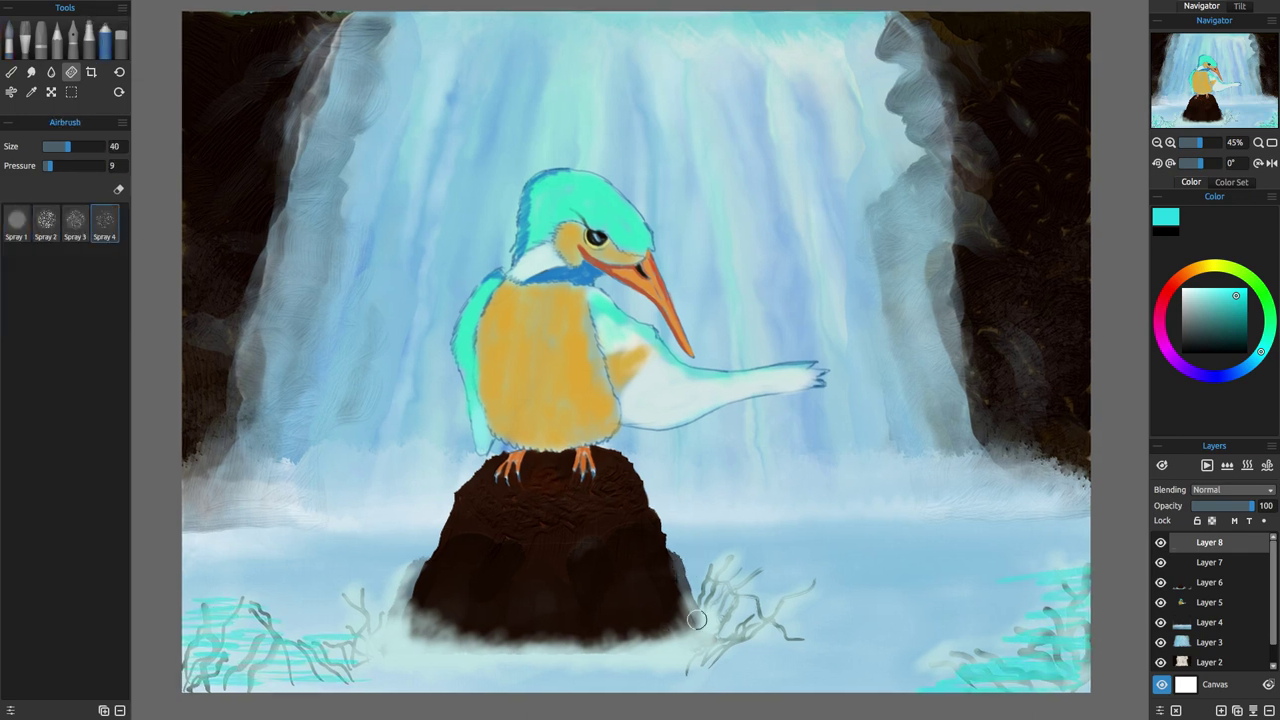
Spray bright green over the pool and the rock's base with the Spray 4 airbrush, enlarged to size 83.
mouse_move(1062, 666)
mouse_down()
mouse_move(987, 643)
mouse_move(930, 678)
mouse_up()
mouse_move(165, 682)
mouse_down()
mouse_move(314, 620)
mouse_move(432, 672)
mouse_up()
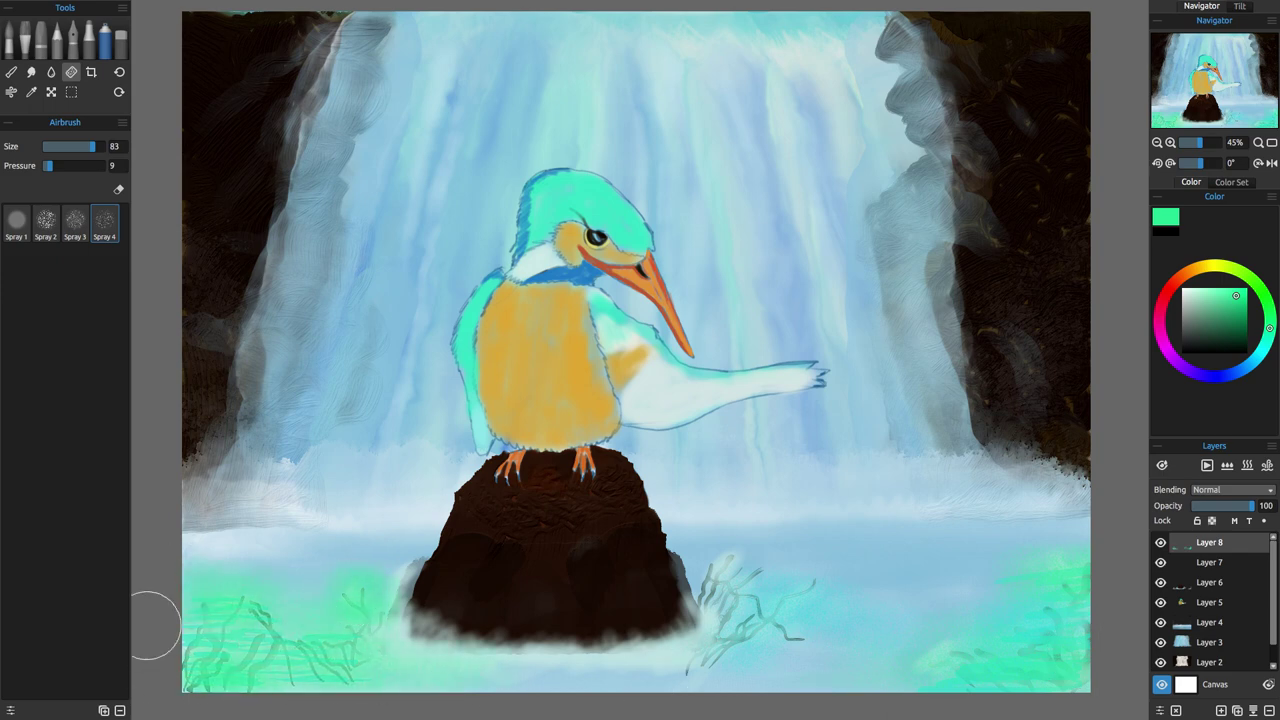
mouse_move(660, 605)
mouse_down()
mouse_move(413, 588)
mouse_move(475, 616)
mouse_move(700, 600)
mouse_up()
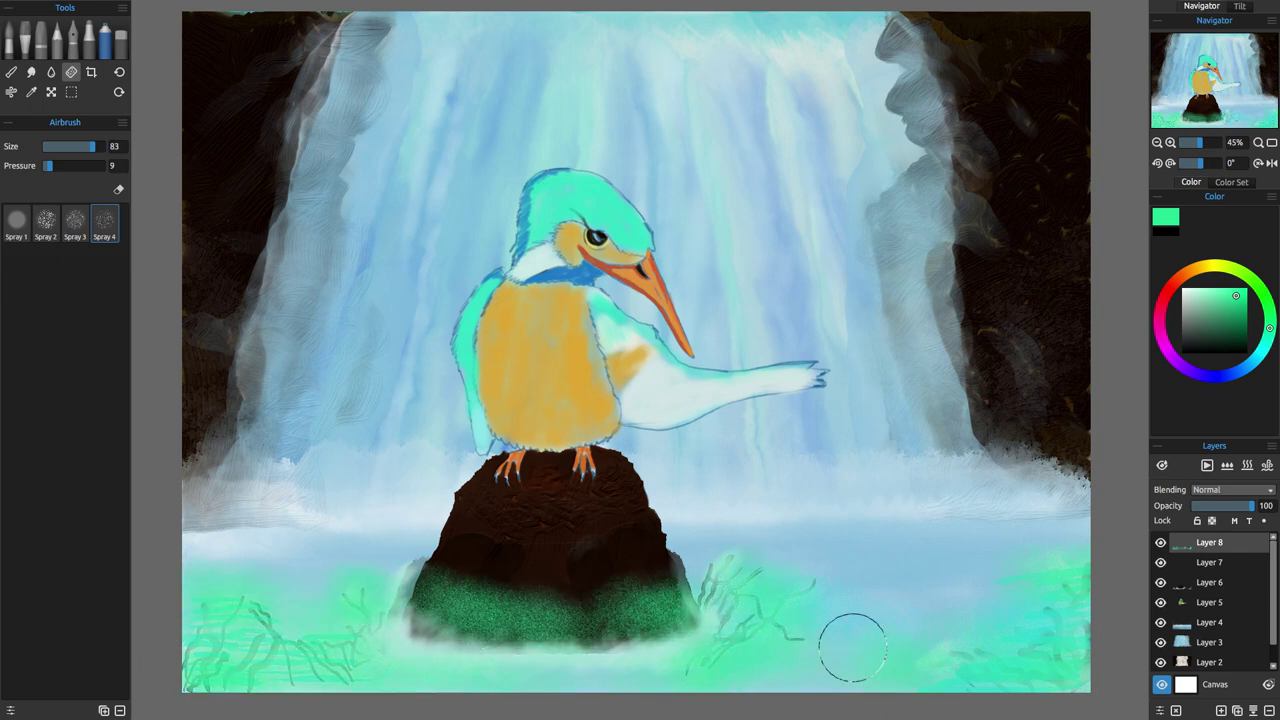
Set the watercolor brush to pressure 69 and loading 20, and streak pale teal across the rock's green base.
click(29, 42)
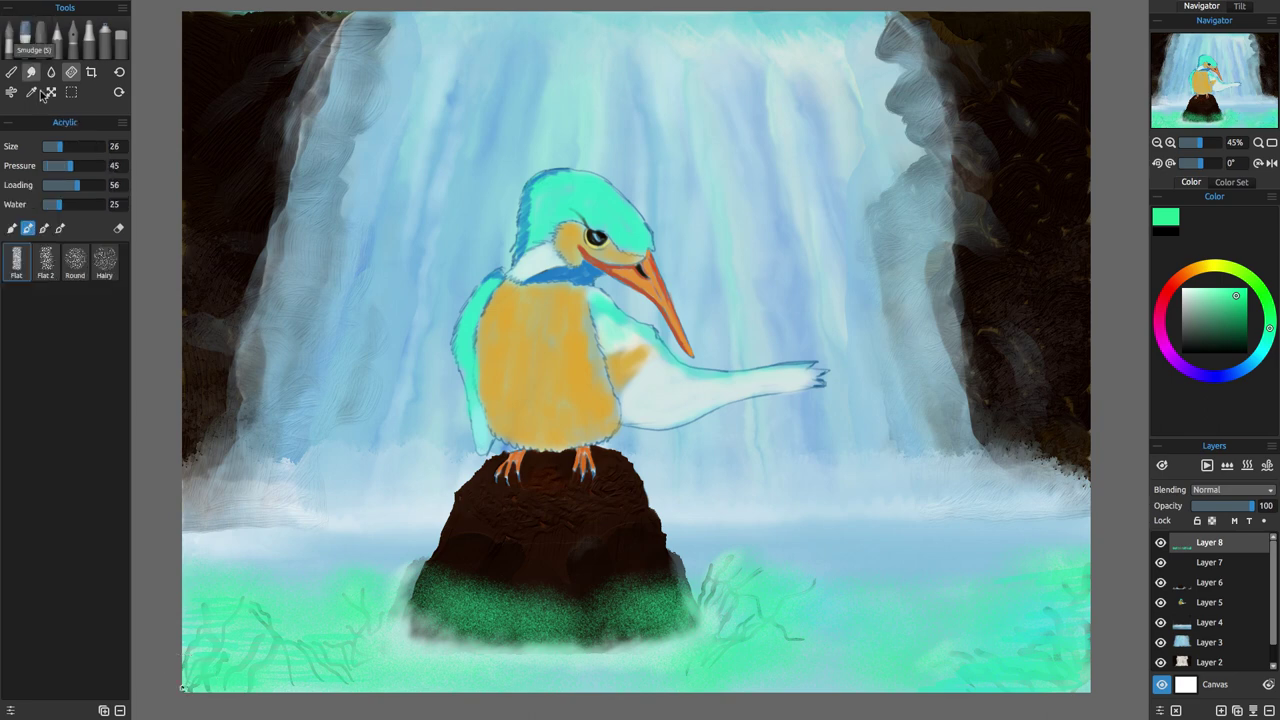
click(10, 42)
click(56, 185)
click(84, 166)
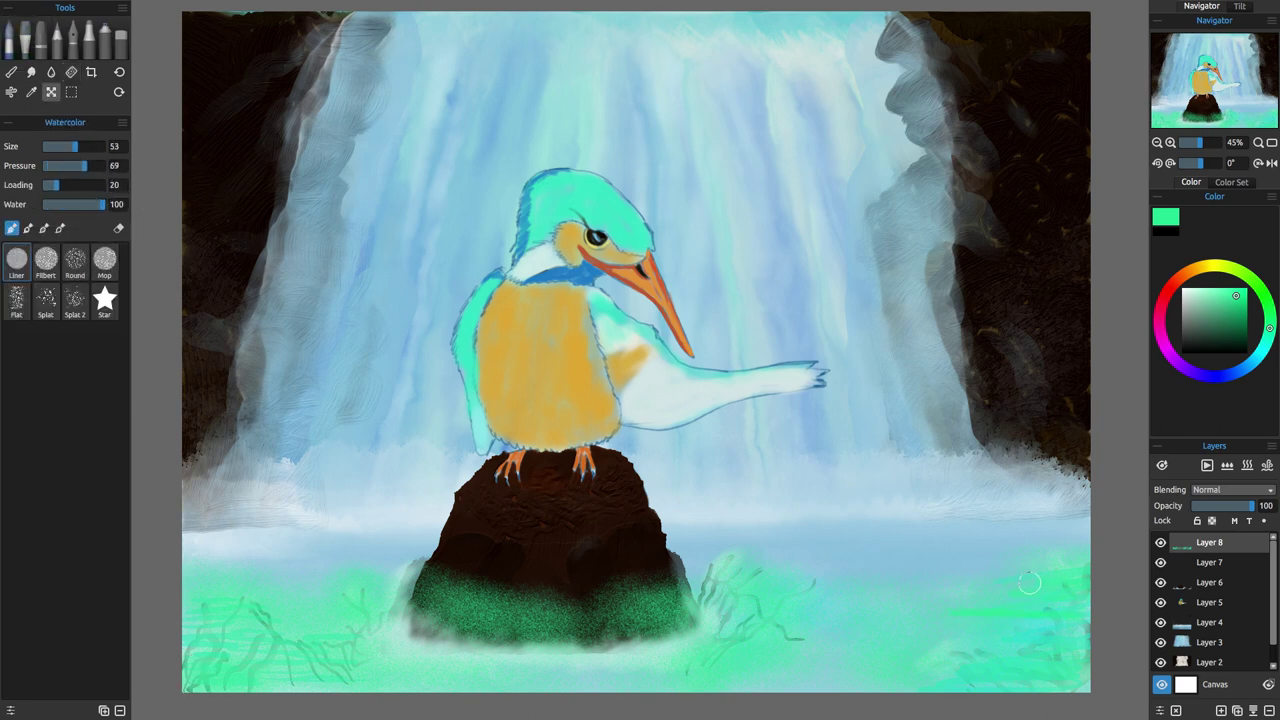
click(1200, 302)
drag(694, 616, 646, 623)
drag(484, 620, 444, 627)
Set the watercolor brush to size 100 and pressure 13, and blend pale teal over the pool and the rock's submerged base.
drag(75, 147, 96, 147)
click(51, 166)
click(103, 147)
mouse_move(186, 651)
mouse_down()
mouse_move(310, 663)
mouse_move(265, 614)
mouse_move(361, 629)
mouse_up()
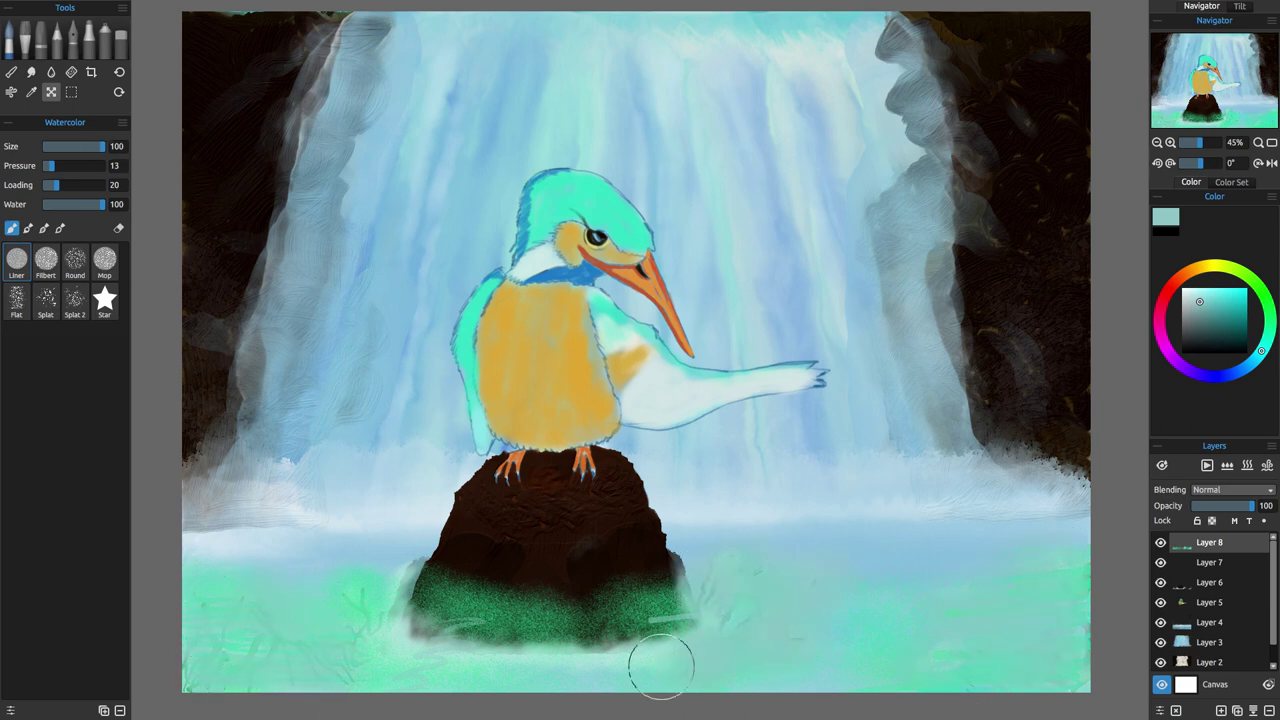
mouse_move(420, 610)
mouse_down()
mouse_move(650, 590)
mouse_move(400, 609)
mouse_move(654, 634)
mouse_move(410, 600)
mouse_up()
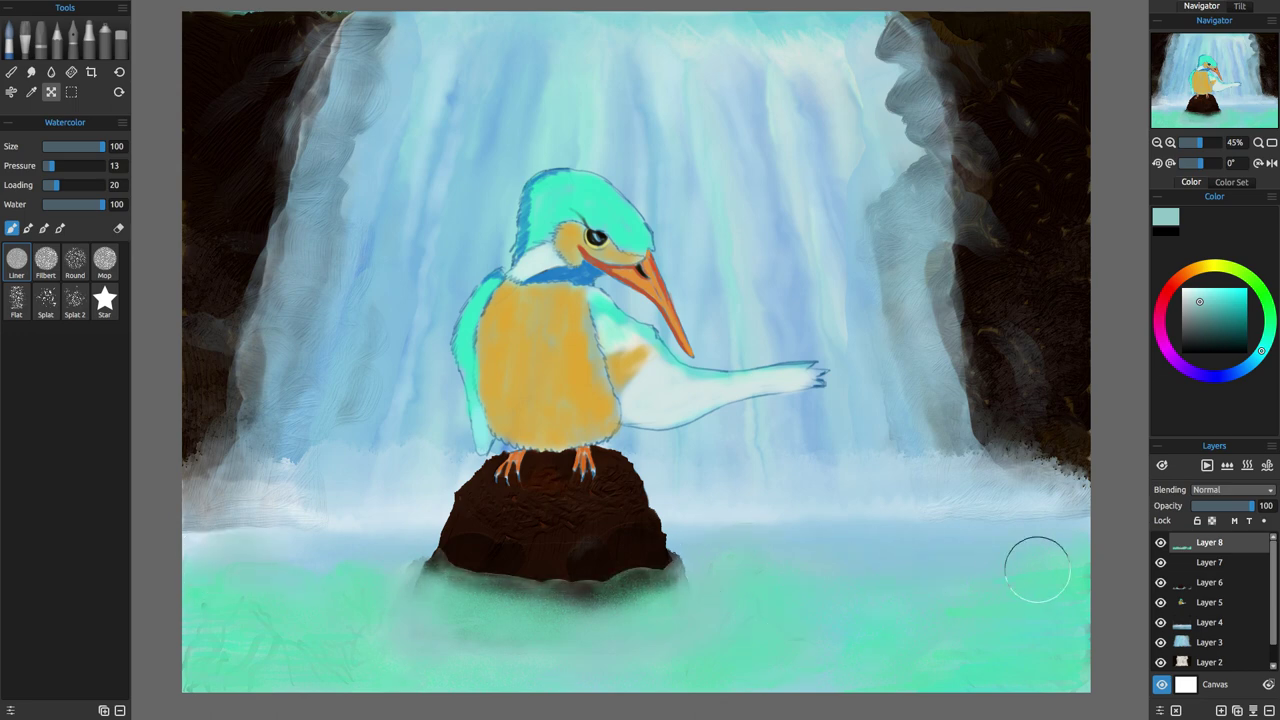
Wash pale teal along the rock's waterline, dry the layer and reduce the brush size to 30.
drag(672, 569, 520, 589)
click(1246, 466)
click(61, 147)
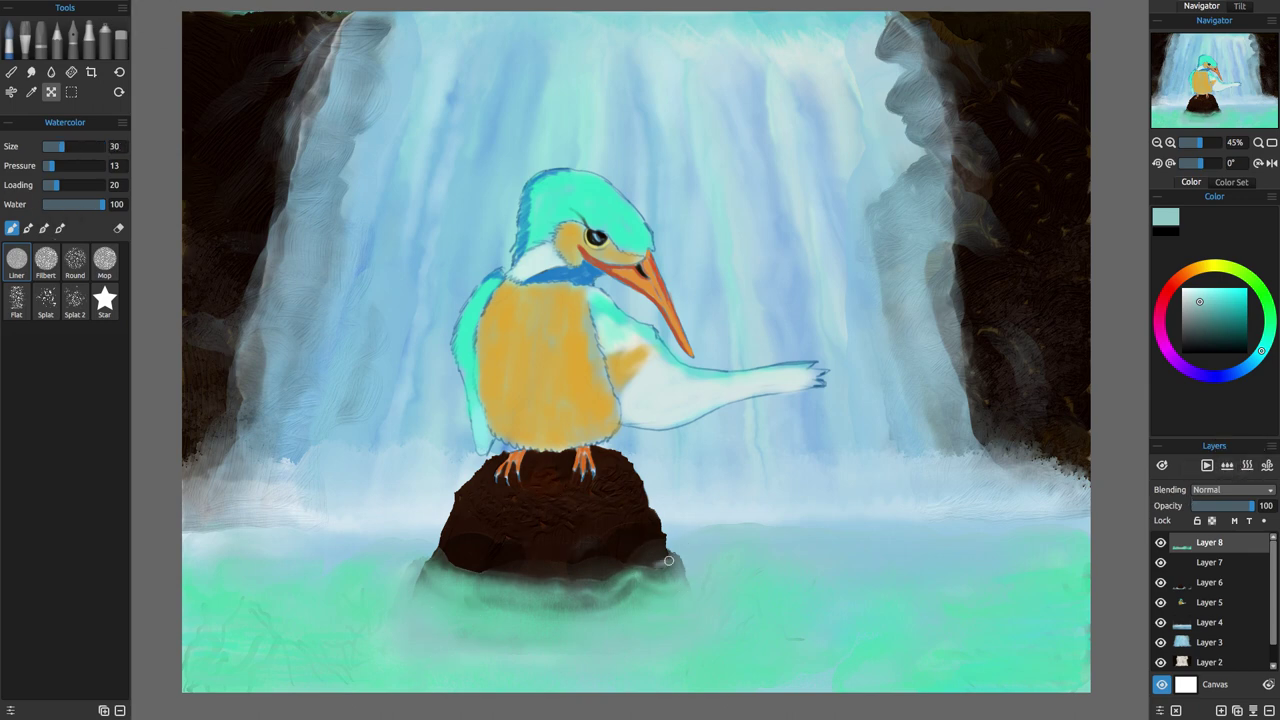
drag(672, 558, 594, 582)
drag(452, 563, 492, 572)
drag(620, 572, 528, 577)
mouse_move(620, 564)
mouse_down()
mouse_move(571, 612)
mouse_move(650, 574)
mouse_move(577, 592)
mouse_move(525, 631)
mouse_move(615, 563)
mouse_move(664, 561)
mouse_move(590, 573)
mouse_up()
key(ctrl+z)
key(ctrl+z)
key(ctrl+z)
mouse_move(675, 563)
mouse_down()
mouse_move(613, 586)
mouse_move(440, 588)
mouse_move(580, 584)
mouse_up()
key(ctrl+z)
key(ctrl+z)
Ripple pale teal watercolor over the rock's submerged base, and brush blue streaks across the pool.
mouse_move(674, 560)
mouse_down()
mouse_move(600, 582)
mouse_move(465, 565)
mouse_move(421, 634)
mouse_up()
click(1256, 359)
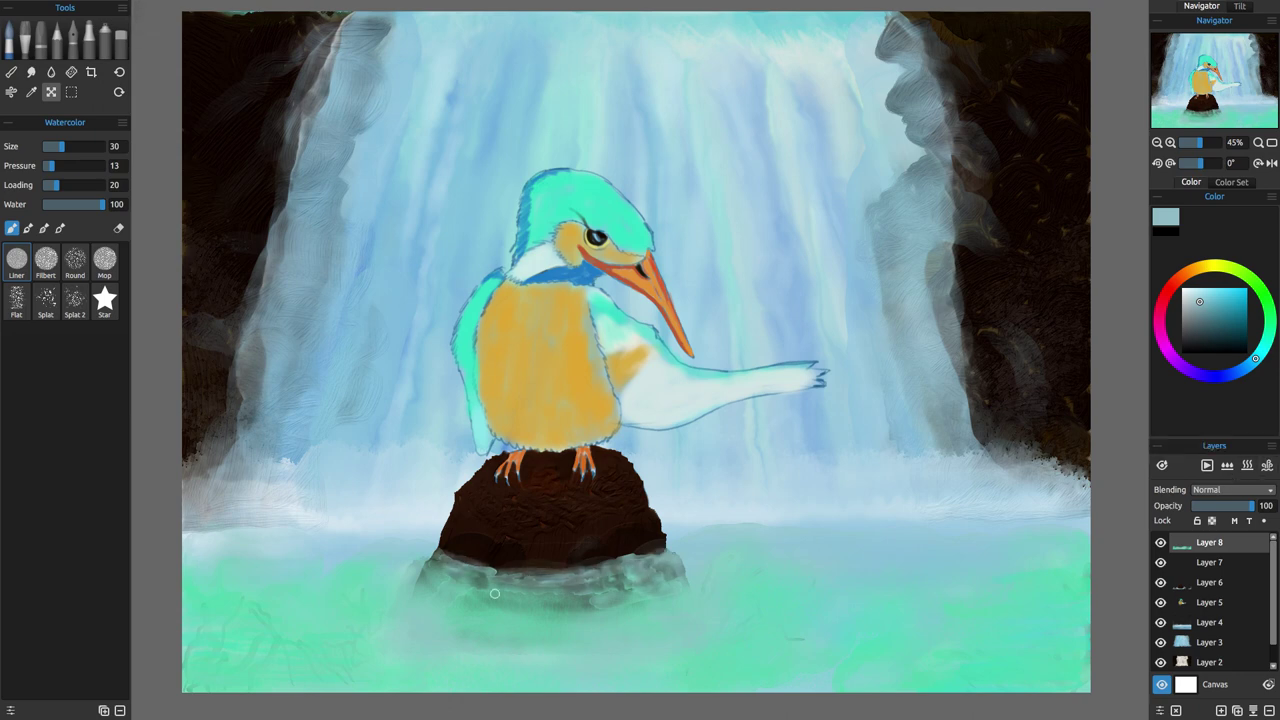
click(1238, 371)
click(1219, 296)
mouse_move(740, 602)
mouse_down()
mouse_move(795, 605)
mouse_move(724, 610)
mouse_up()
drag(216, 646, 268, 628)
drag(436, 612, 418, 614)
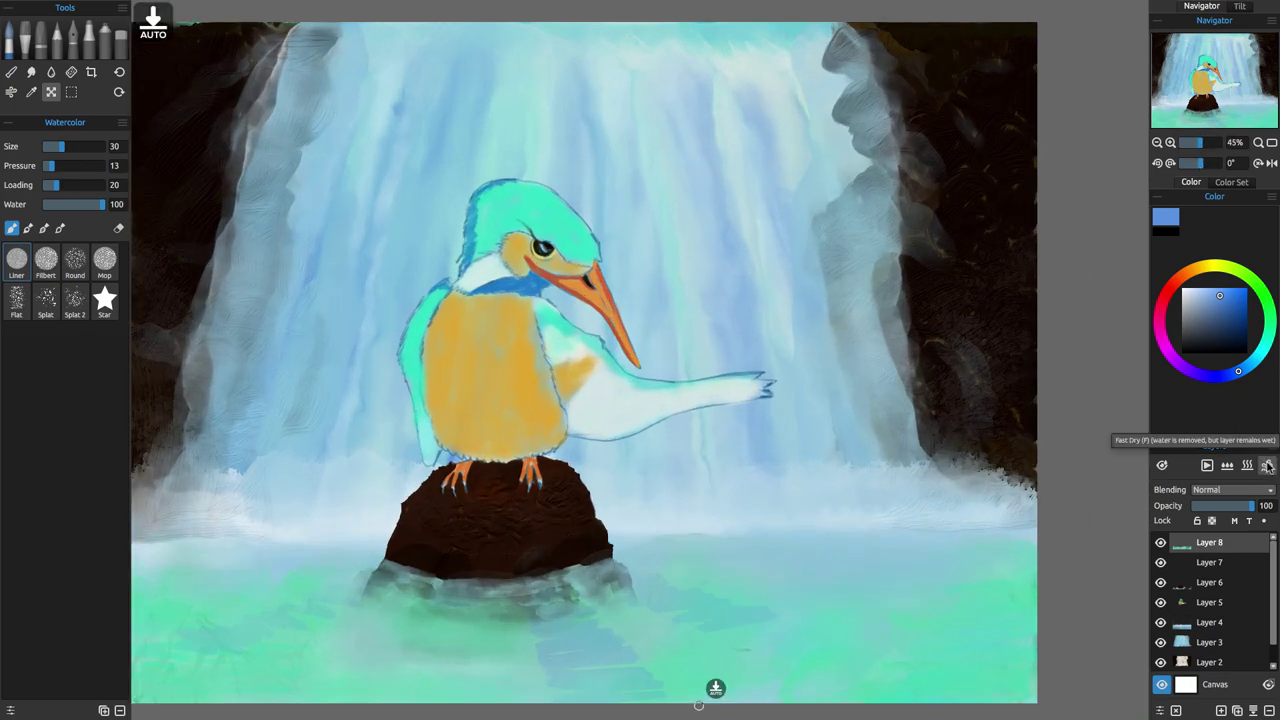
Paint turquoise ripples around the rock's submerged base and the nearby water, raising the brush loading to 51.
click(1262, 349)
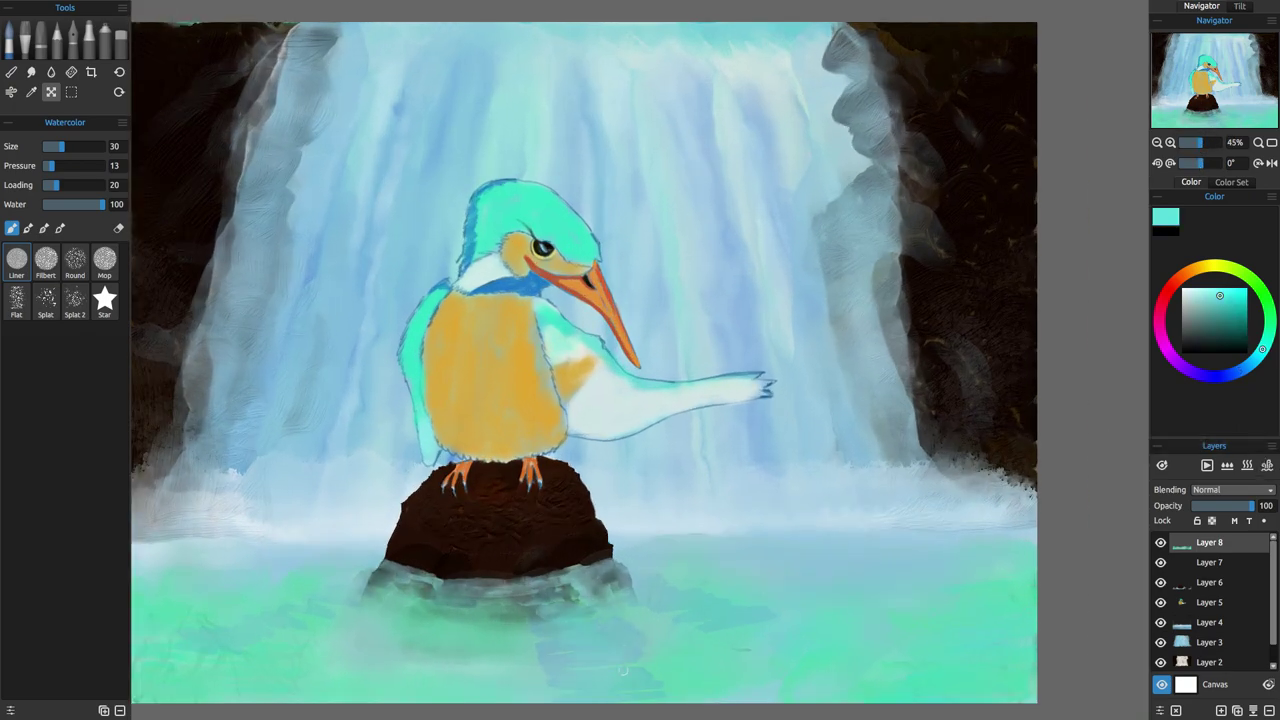
drag(544, 578, 594, 618)
click(73, 185)
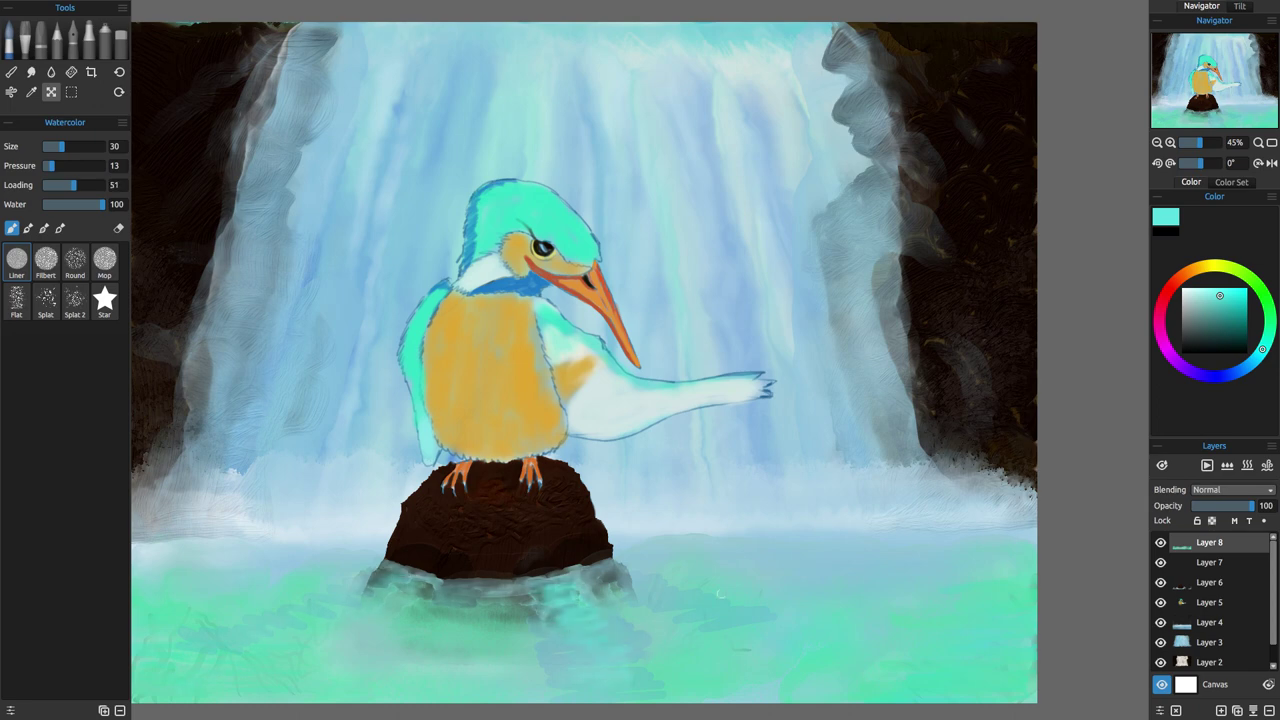
drag(612, 576, 628, 588)
drag(706, 611, 738, 620)
drag(392, 579, 360, 593)
drag(564, 576, 602, 598)
drag(510, 582, 538, 579)
mouse_move(442, 592)
mouse_down()
mouse_move(478, 594)
mouse_move(476, 612)
mouse_up()
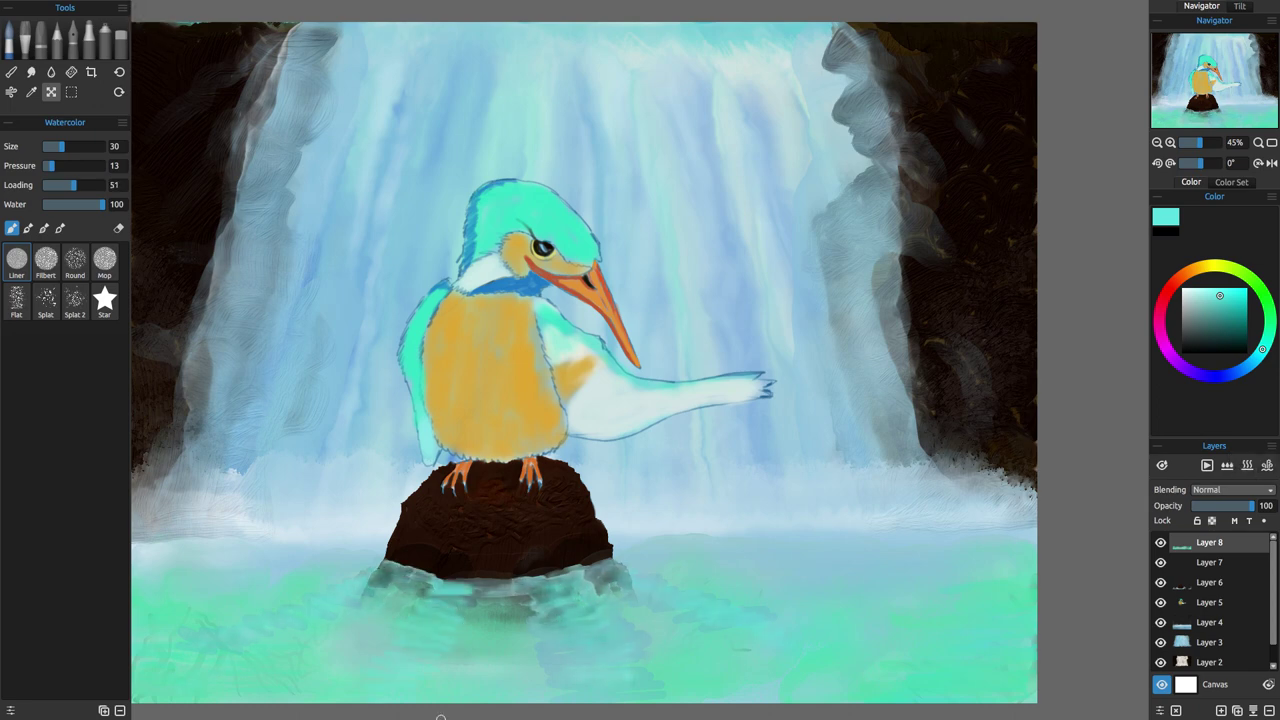
Fast-dry the layer and brush turquoise along the rock's waterline and down into its reflection.
click(1267, 465)
drag(390, 568, 462, 582)
drag(540, 577, 593, 570)
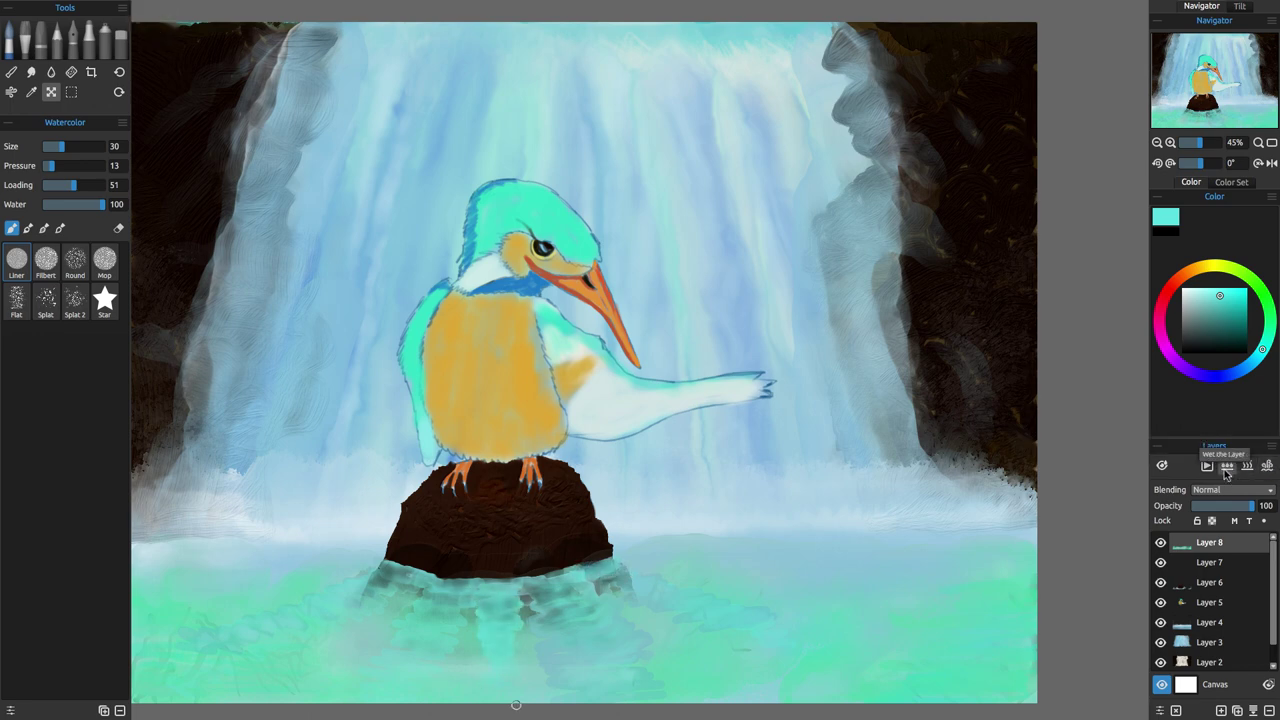
Wet the layer and paint light orange reflections of the bird below the rock, with pale mint ripples beside them.
click(1226, 470)
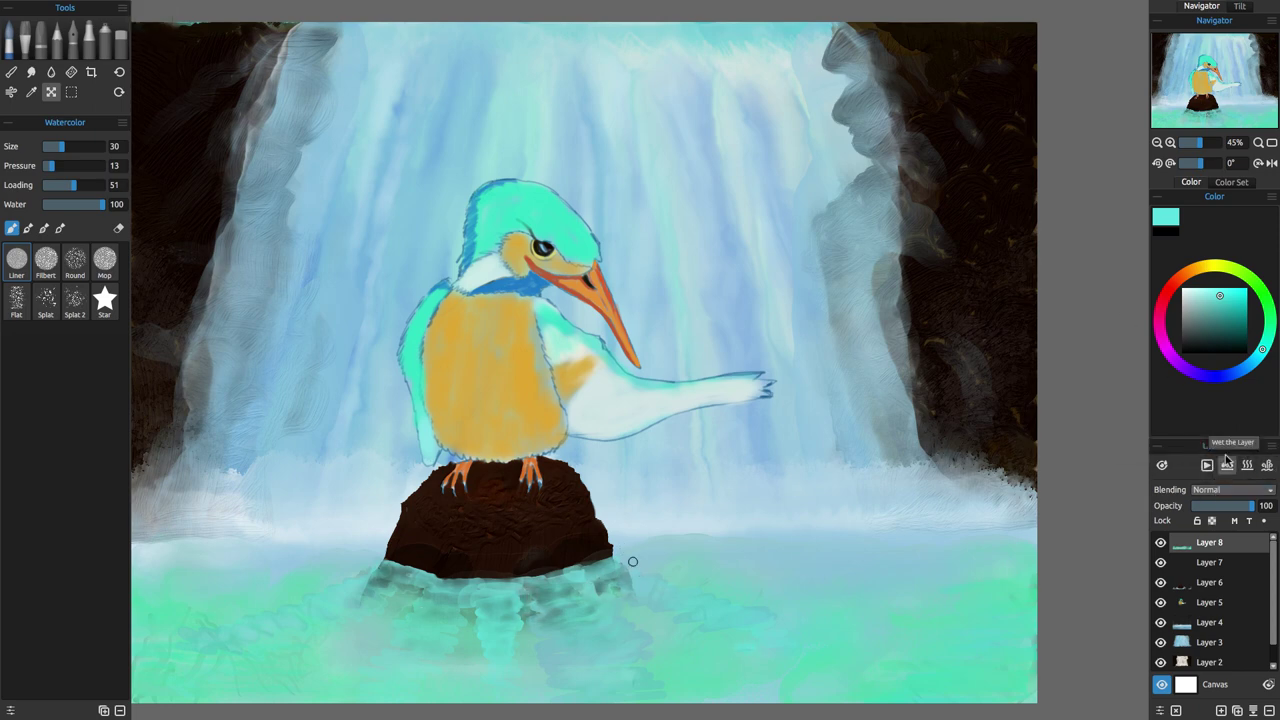
click(1187, 272)
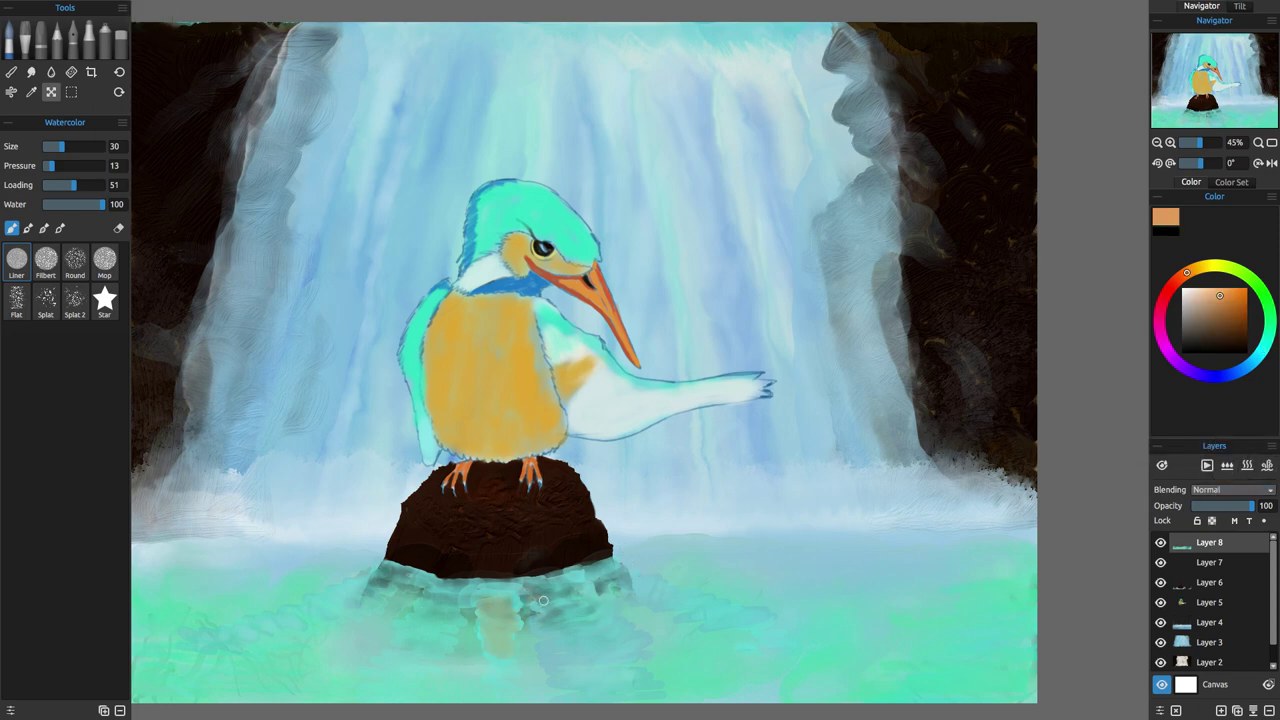
mouse_move(604, 587)
mouse_down()
mouse_move(636, 621)
mouse_move(724, 611)
mouse_up()
click(1265, 343)
click(1206, 294)
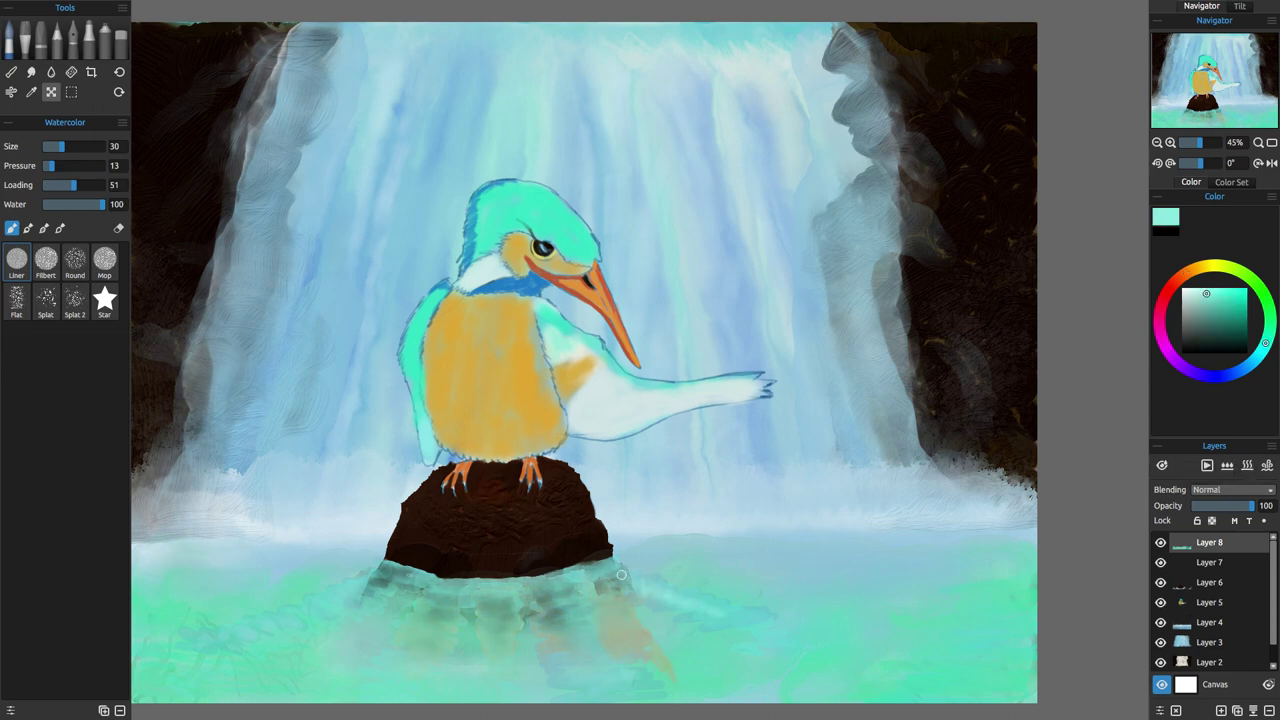
Dry the layer and brush greyish-brown watercolor shadows along the rock's waterline and into its reflection.
click(1248, 470)
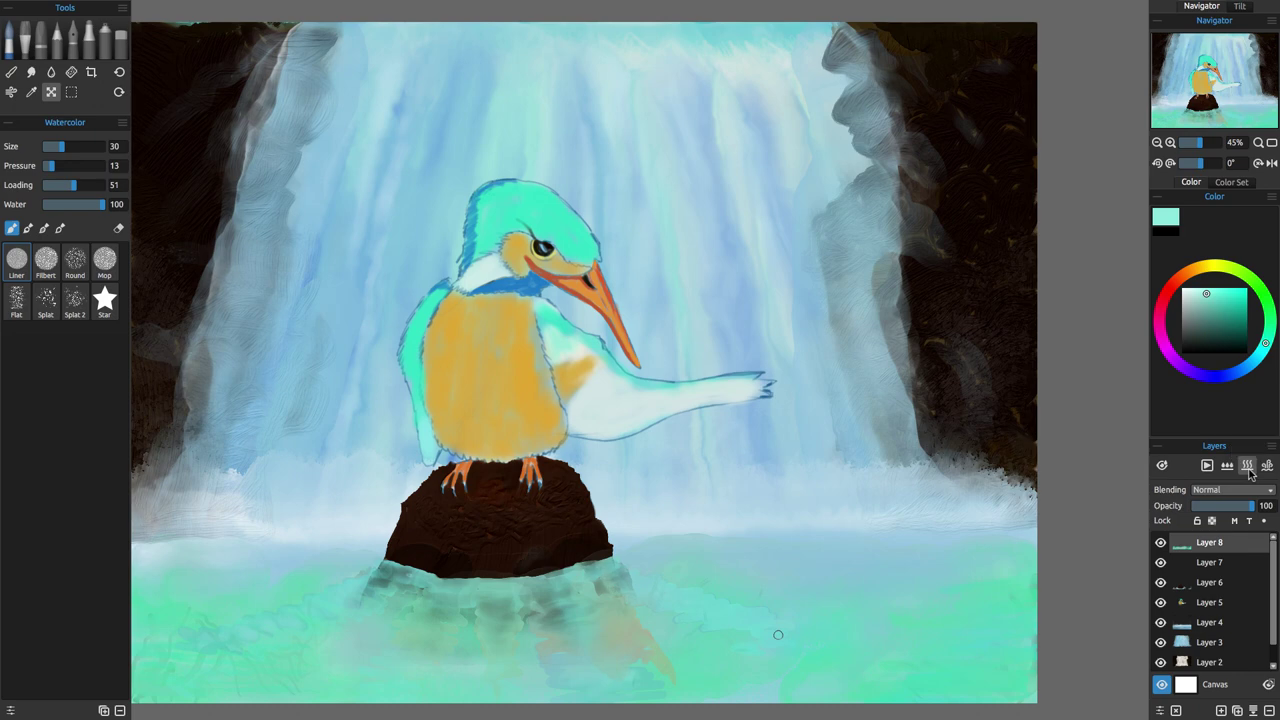
click(1201, 332)
click(1189, 272)
mouse_move(386, 571)
mouse_down()
mouse_move(448, 586)
mouse_move(585, 570)
mouse_move(627, 581)
mouse_move(584, 586)
mouse_up()
click(1248, 467)
drag(496, 600, 460, 604)
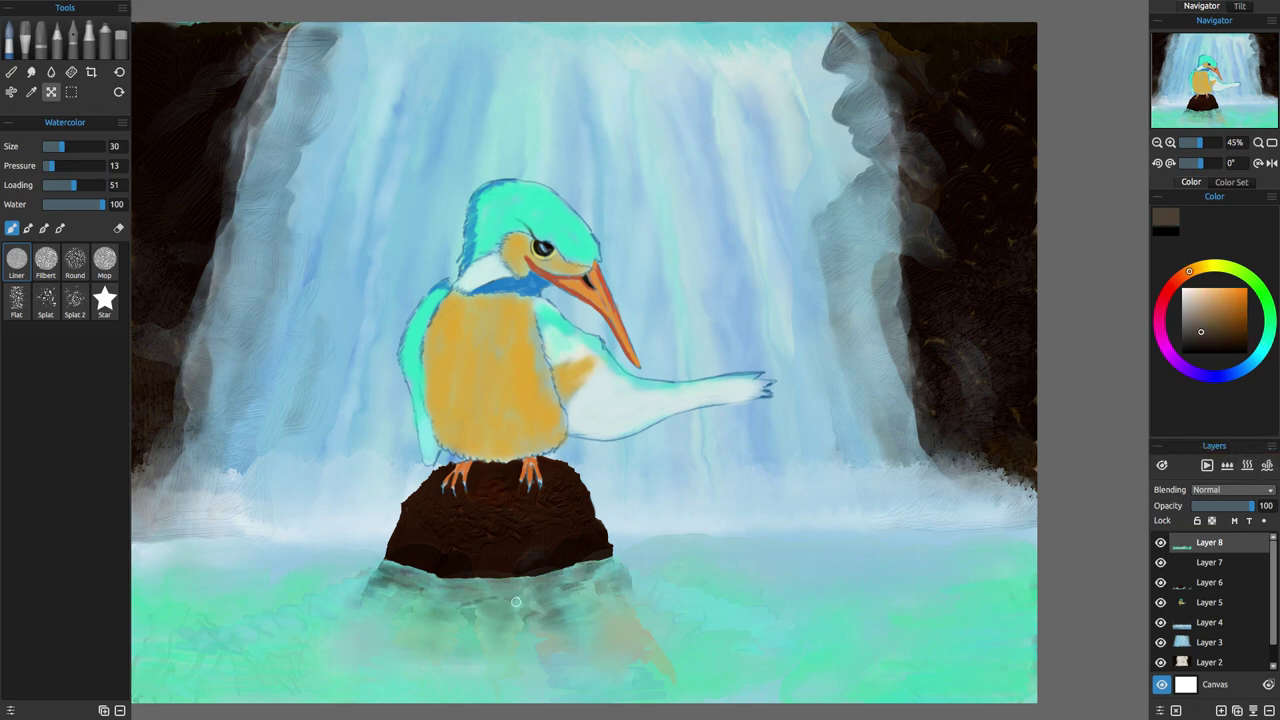
Dry the layer again and paint golden-orange reflections of the bird across the water below the rock, enlarging the brush.
click(1248, 467)
click(1237, 297)
drag(572, 579, 590, 590)
drag(529, 580, 530, 594)
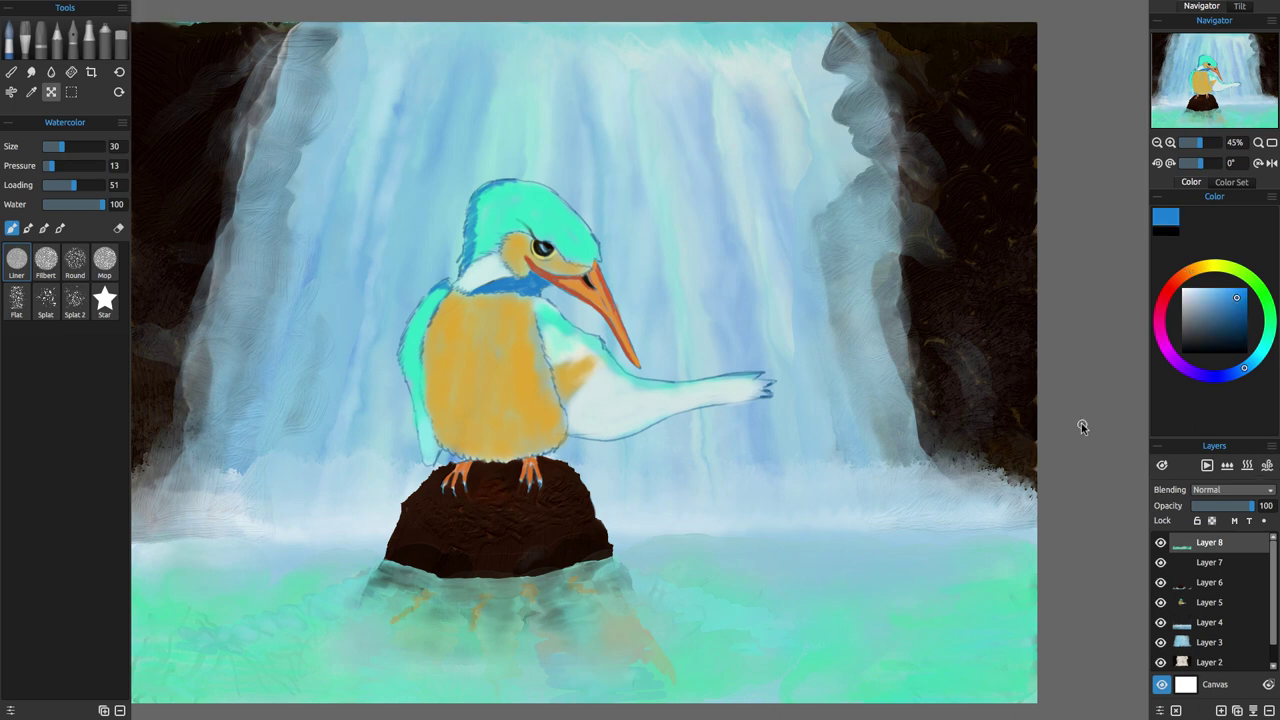
alt+click(535, 587)
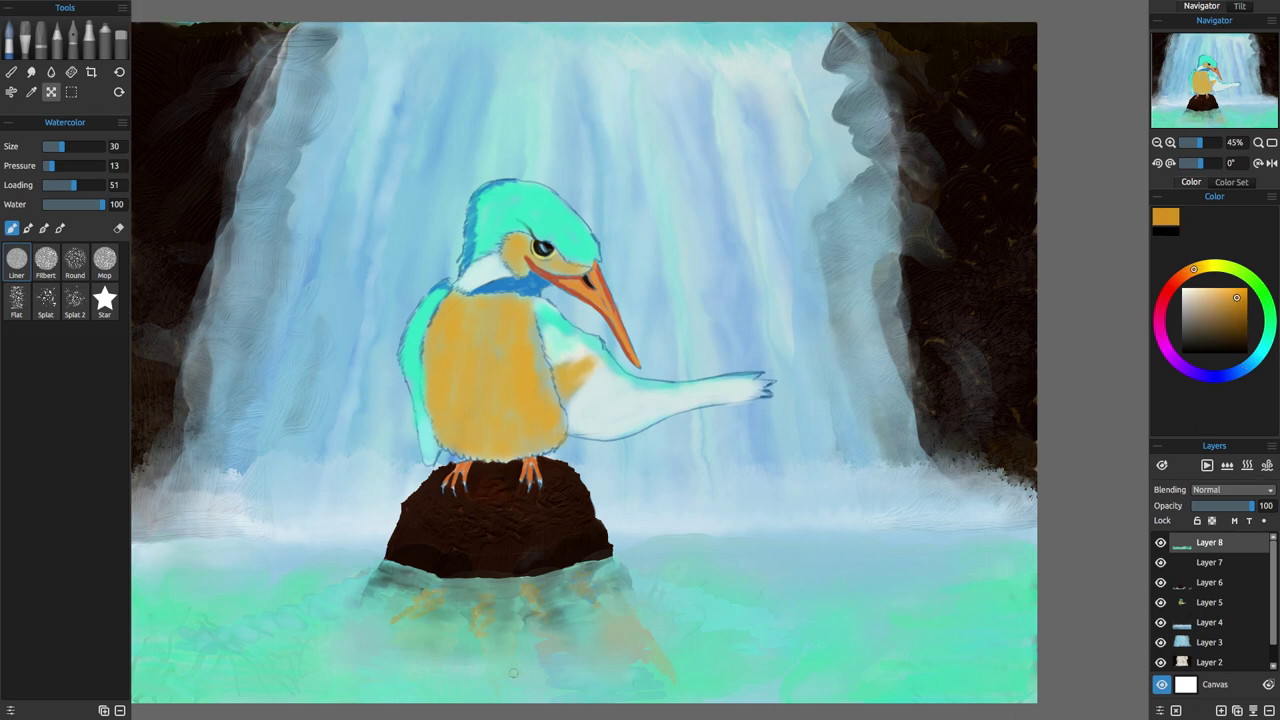
key(bracketright)
mouse_move(398, 603)
mouse_down()
mouse_move(461, 614)
mouse_move(528, 604)
mouse_up()
drag(387, 610, 362, 632)
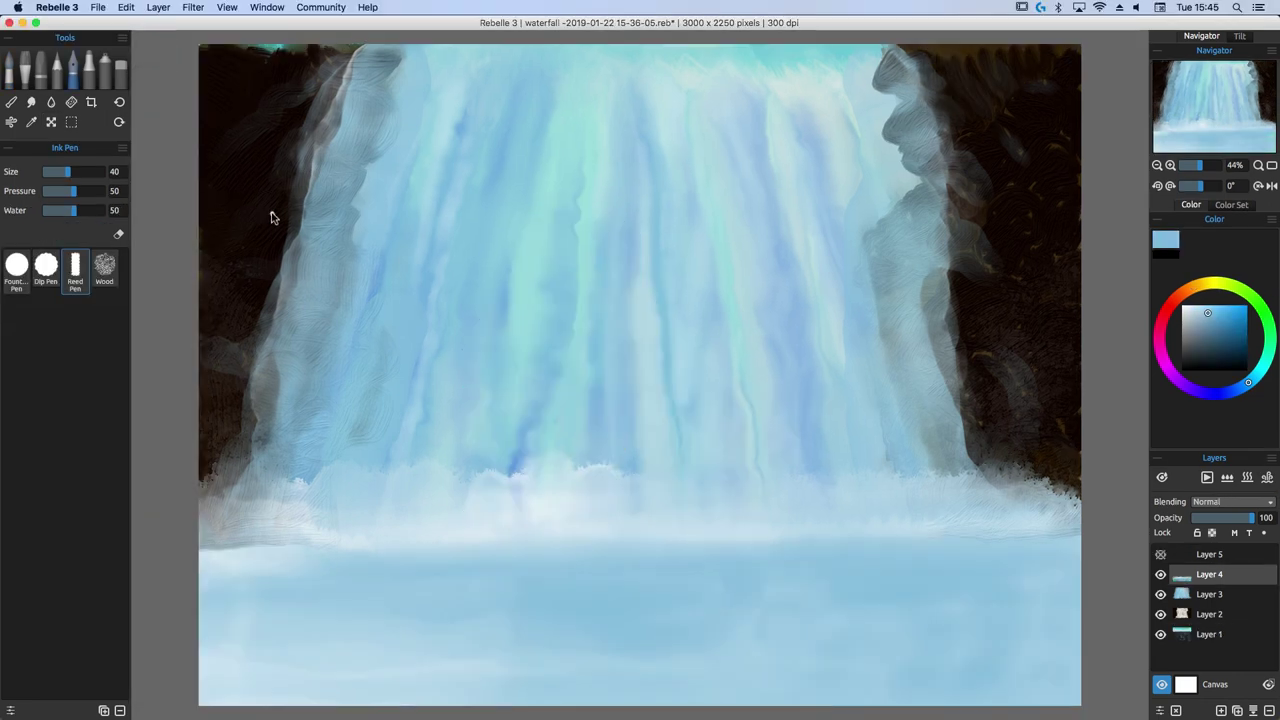
click(227, 7)
click(268, 65)
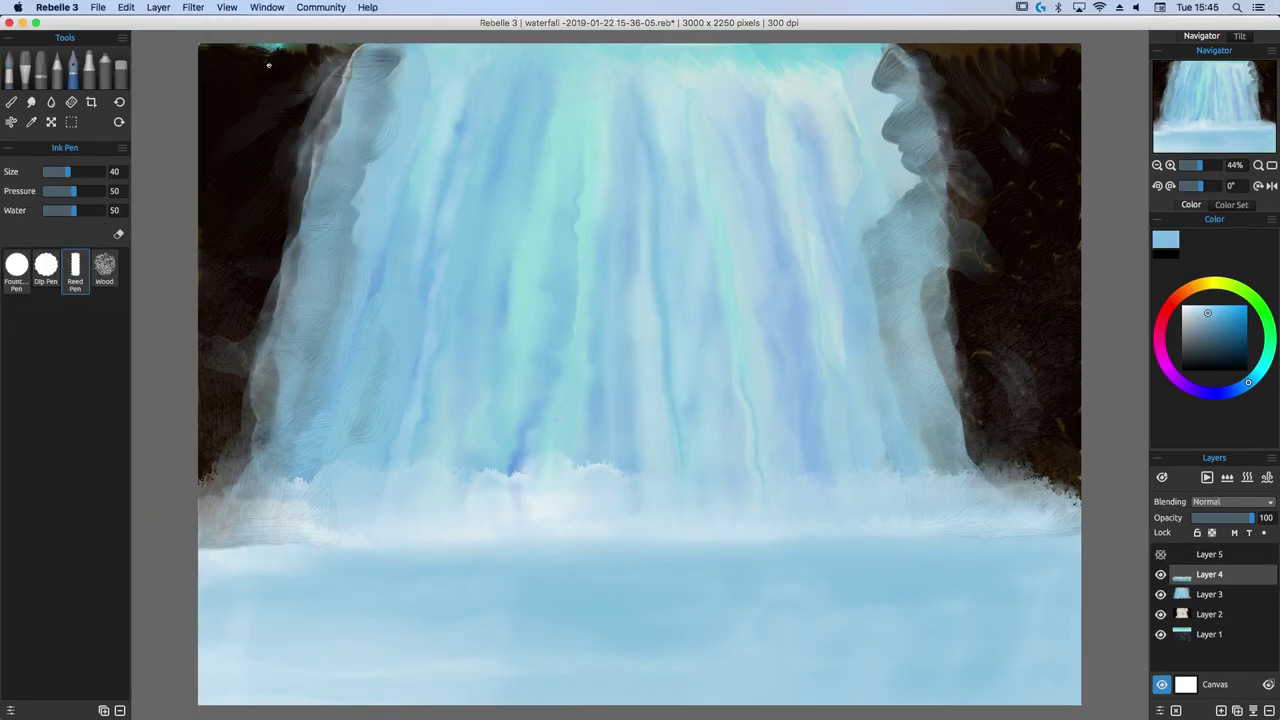
click(228, 7)
click(262, 157)
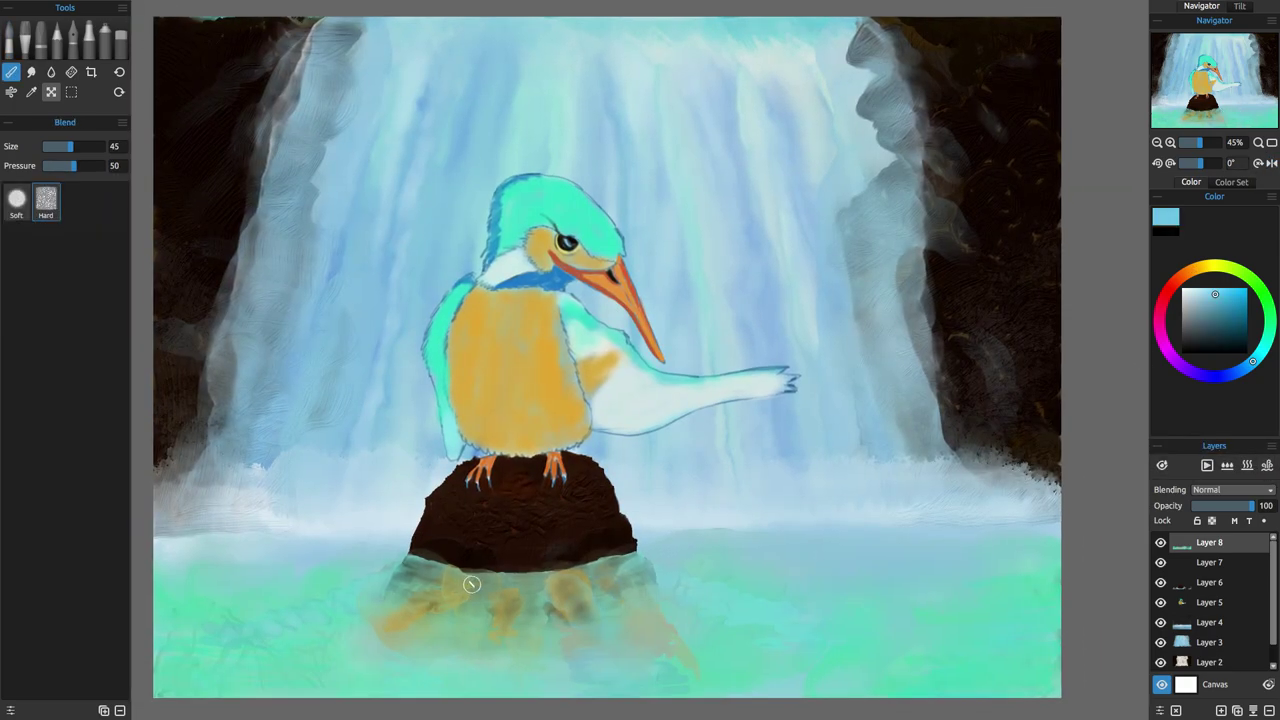
Draw blue and teal-blue feather bands across the bird's forehead above the beak with the size 1 charcoal pencil.
click(1203, 145)
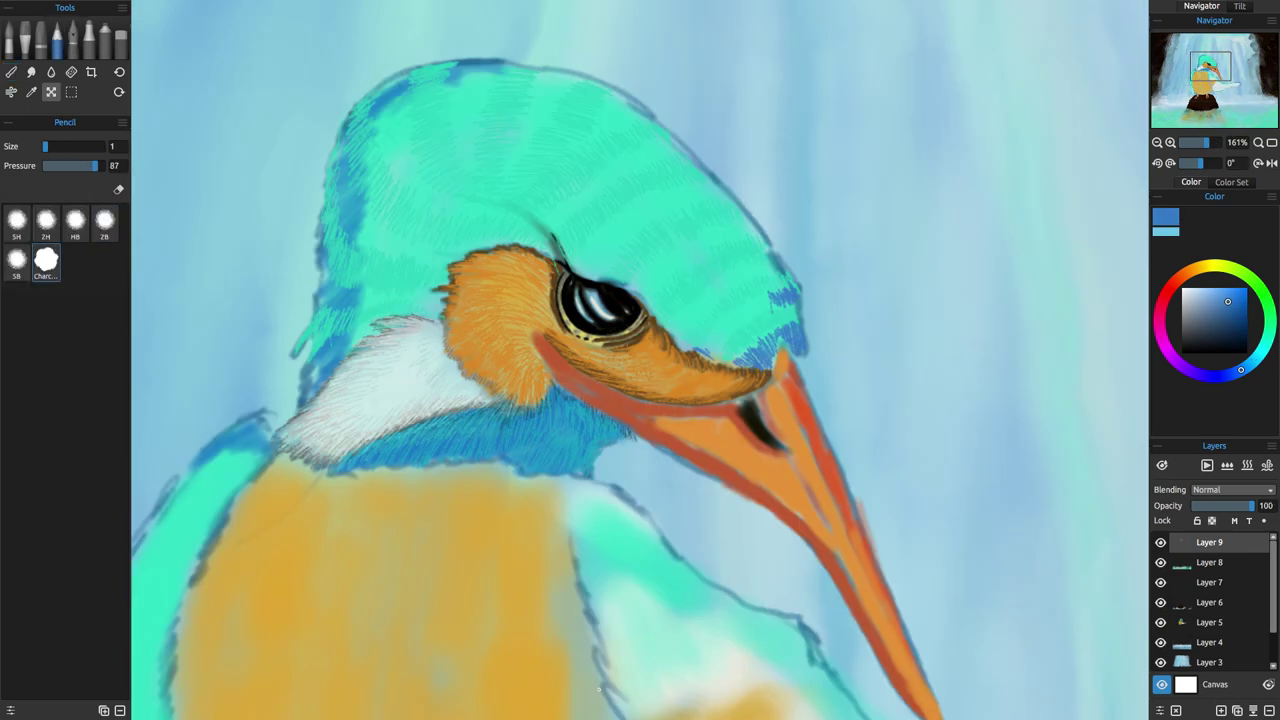
drag(770, 301, 711, 328)
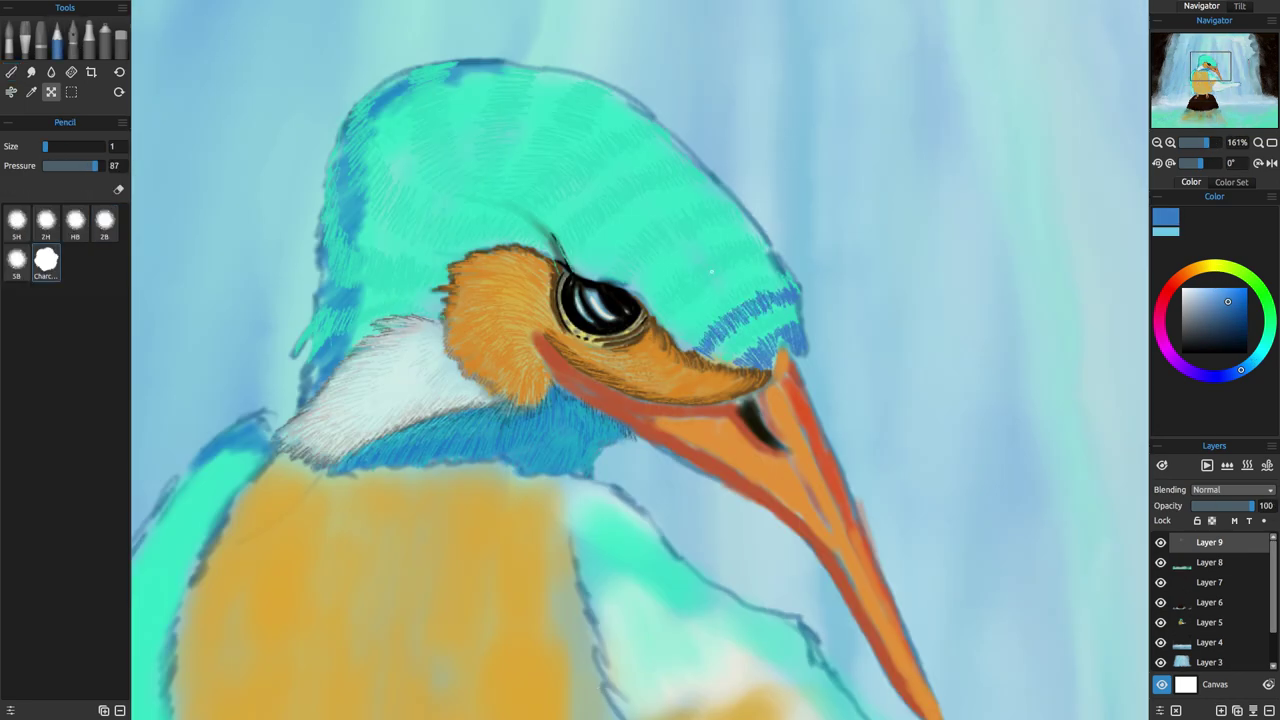
drag(1244, 368, 1256, 362)
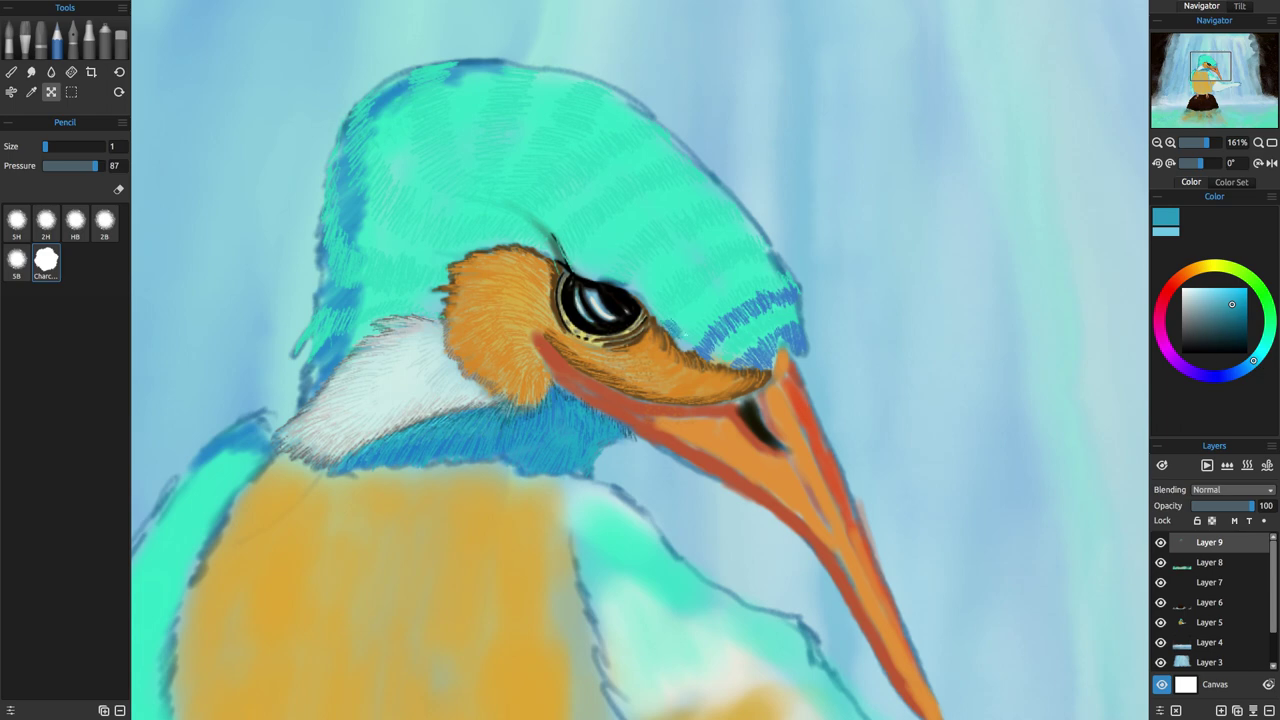
drag(685, 334, 694, 309)
drag(775, 258, 725, 289)
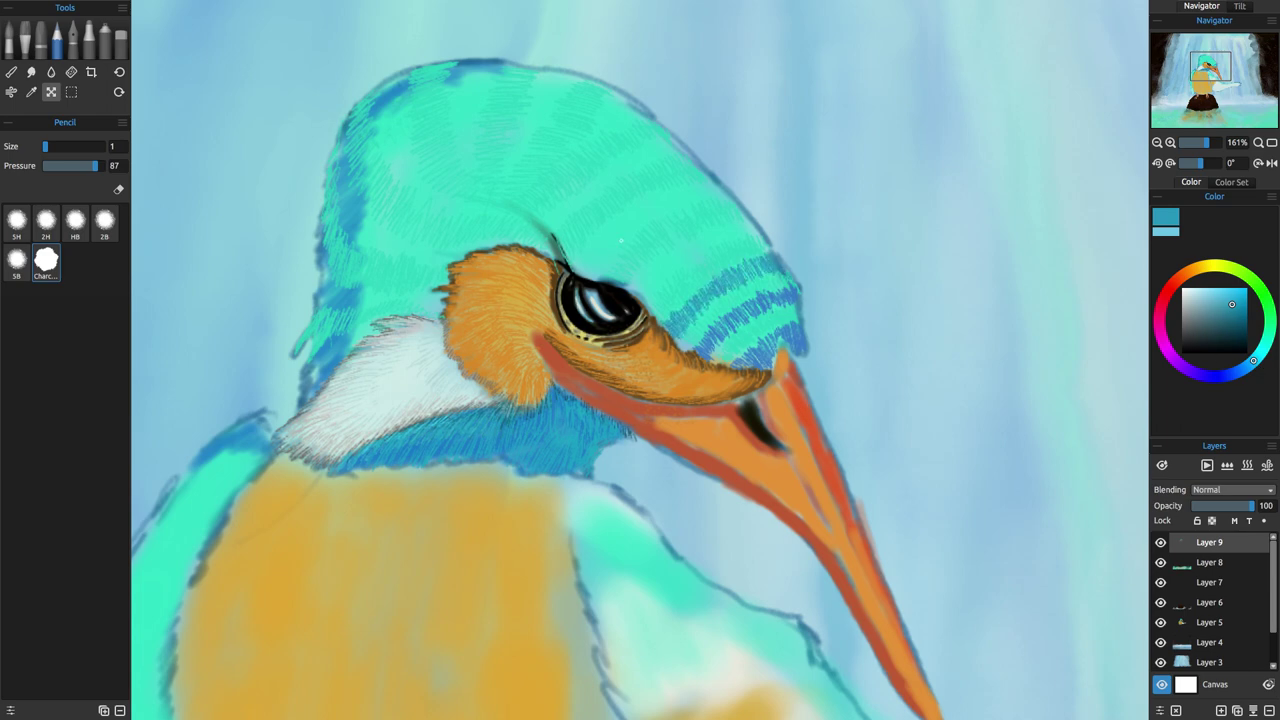
drag(630, 279, 645, 290)
Draw a deeper blue feather band across the head, running from the crown's front edge down to the eye.
click(1241, 370)
mouse_move(755, 219)
mouse_down()
mouse_move(728, 240)
mouse_move(740, 230)
mouse_up()
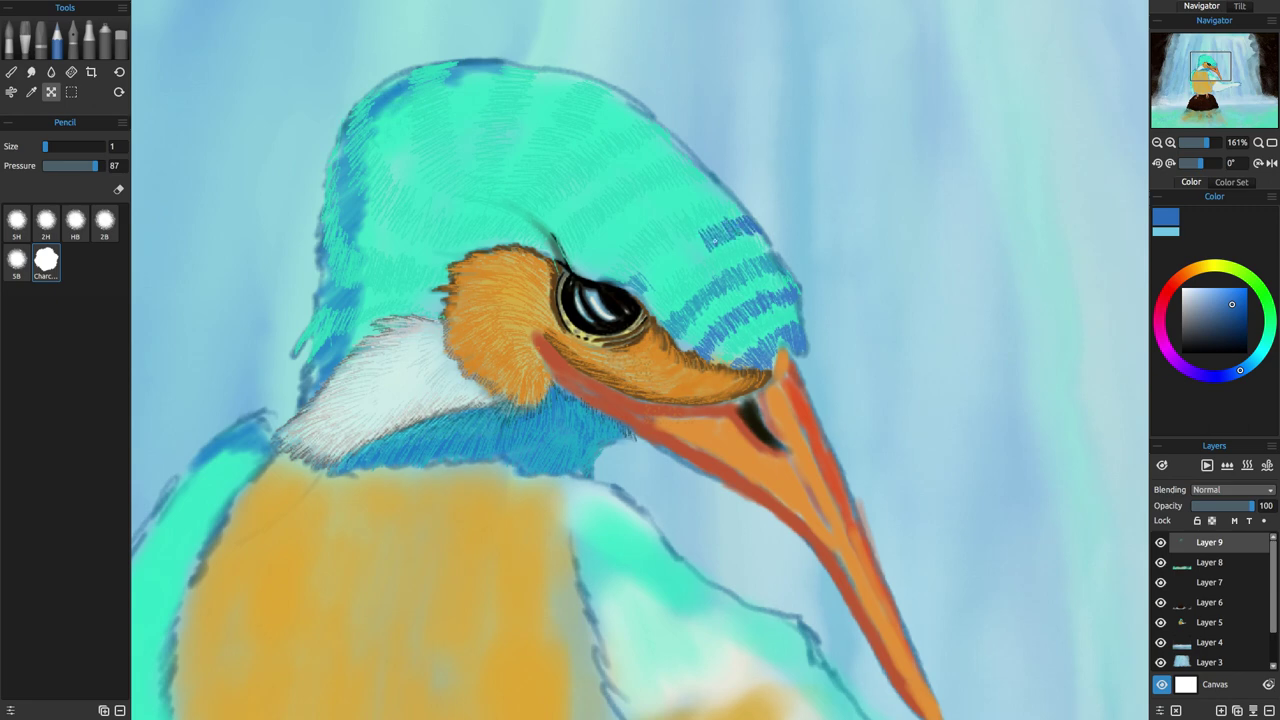
mouse_move(646, 281)
mouse_down()
mouse_move(677, 260)
mouse_move(662, 266)
mouse_up()
drag(640, 286, 665, 266)
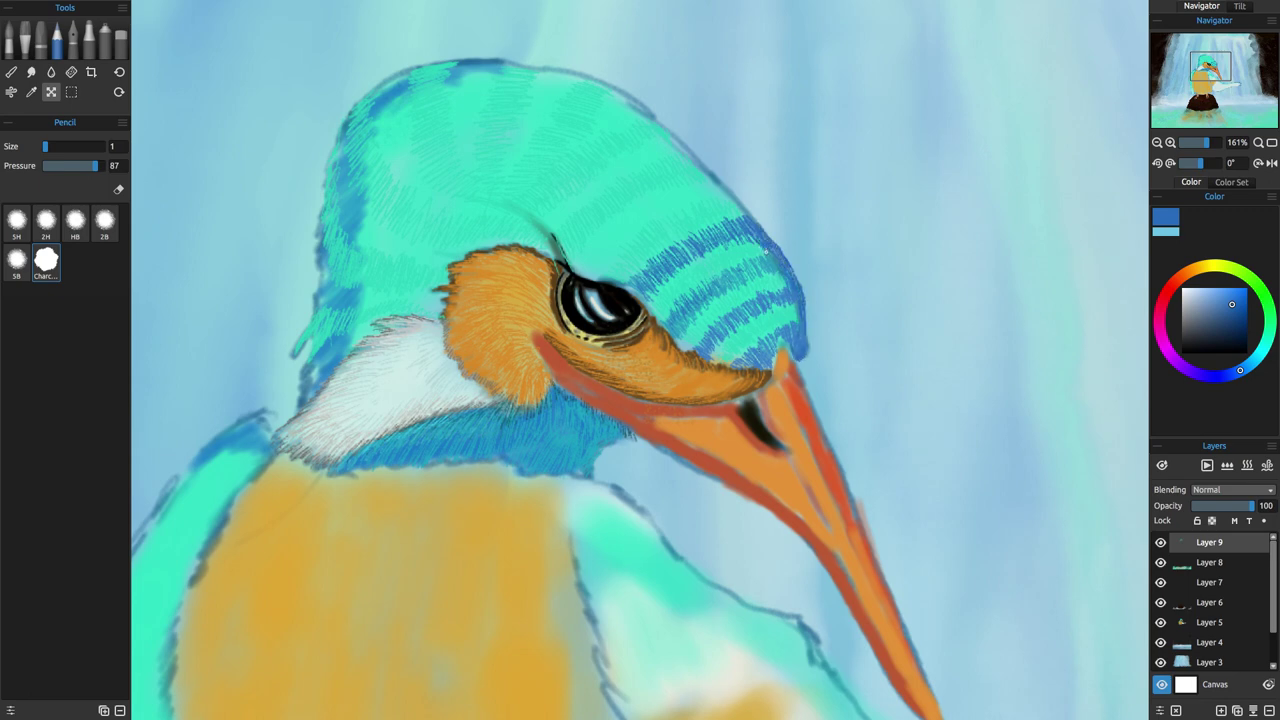
Add bright turquoise strokes between the forehead bands and a light cyan band of short feathers above them.
drag(1247, 366, 1262, 349)
click(1237, 297)
drag(729, 256, 765, 239)
drag(762, 250, 776, 240)
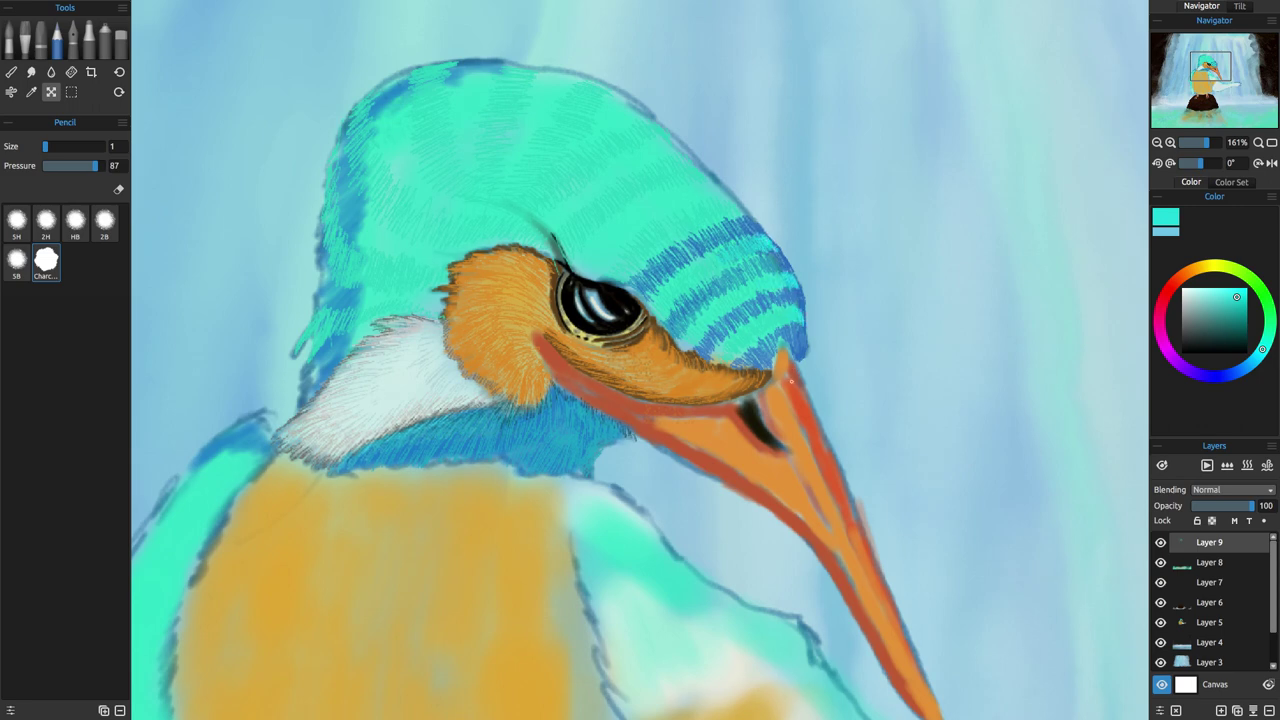
click(1256, 359)
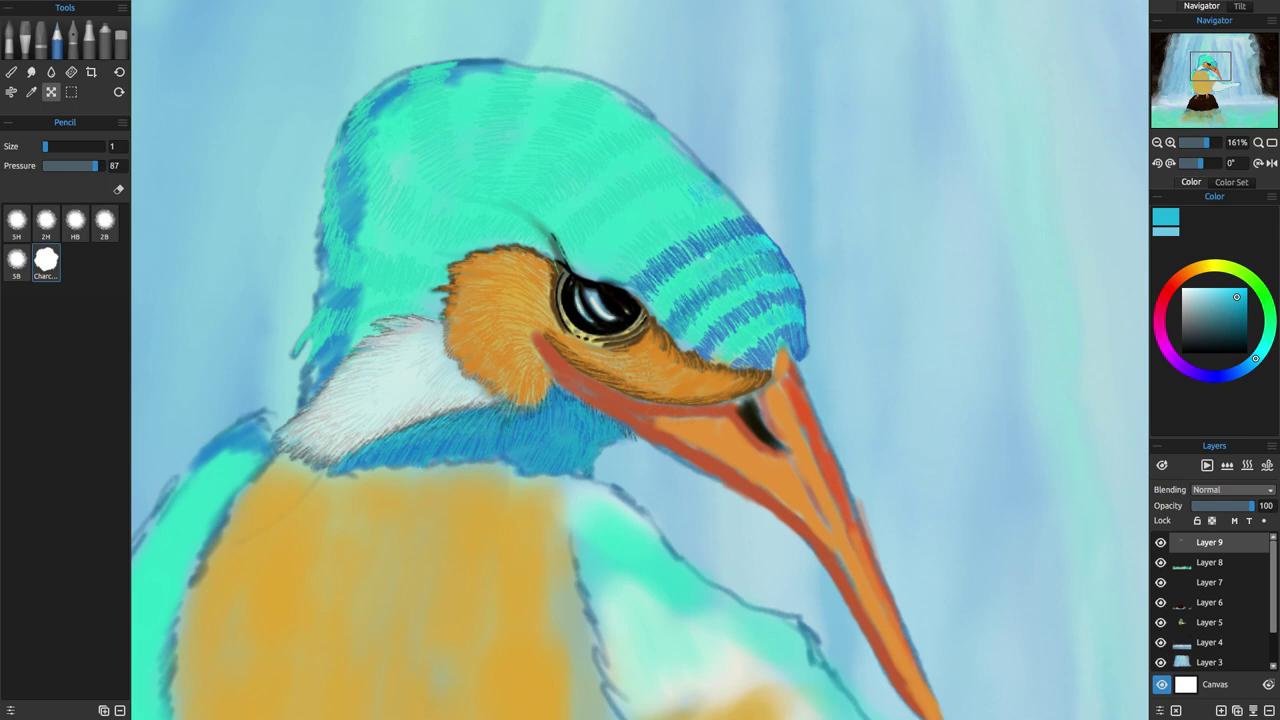
drag(687, 197, 660, 212)
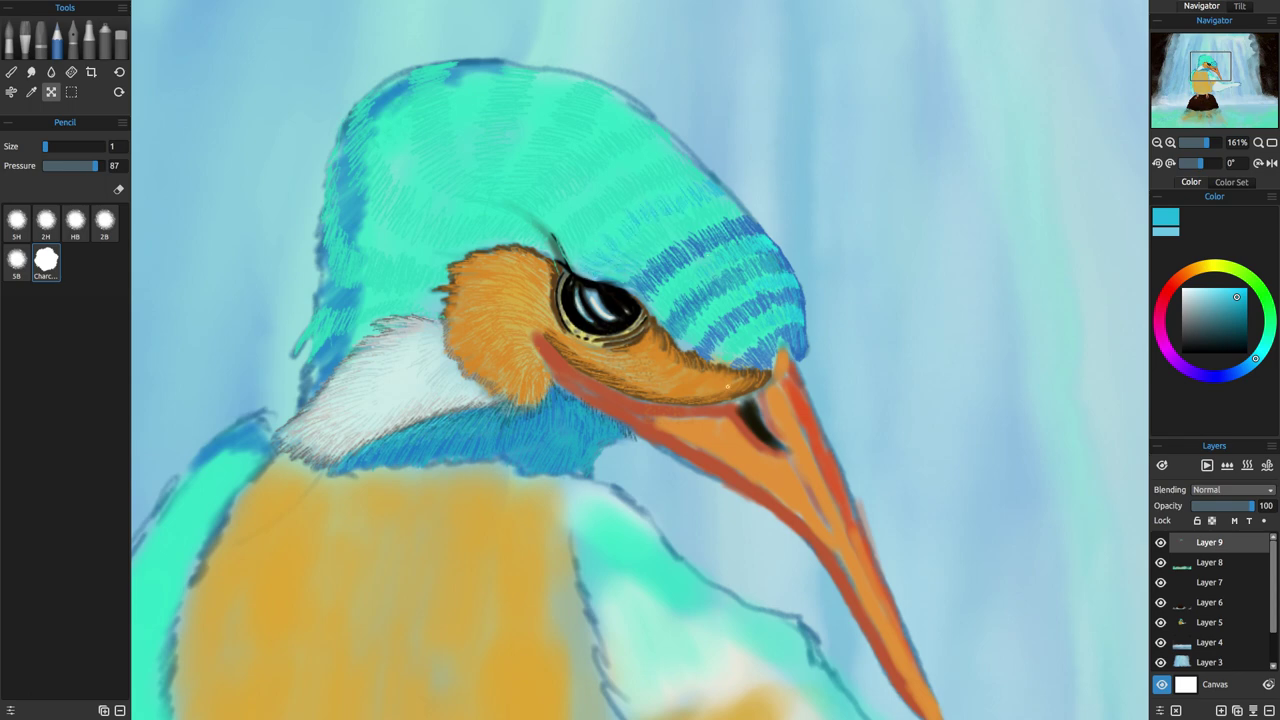
Shade the blue forehead bands and the feathers at the beak's base with dark teal pencil strokes.
click(1235, 337)
drag(602, 246, 619, 238)
drag(636, 294, 672, 260)
drag(724, 222, 762, 235)
drag(785, 268, 769, 272)
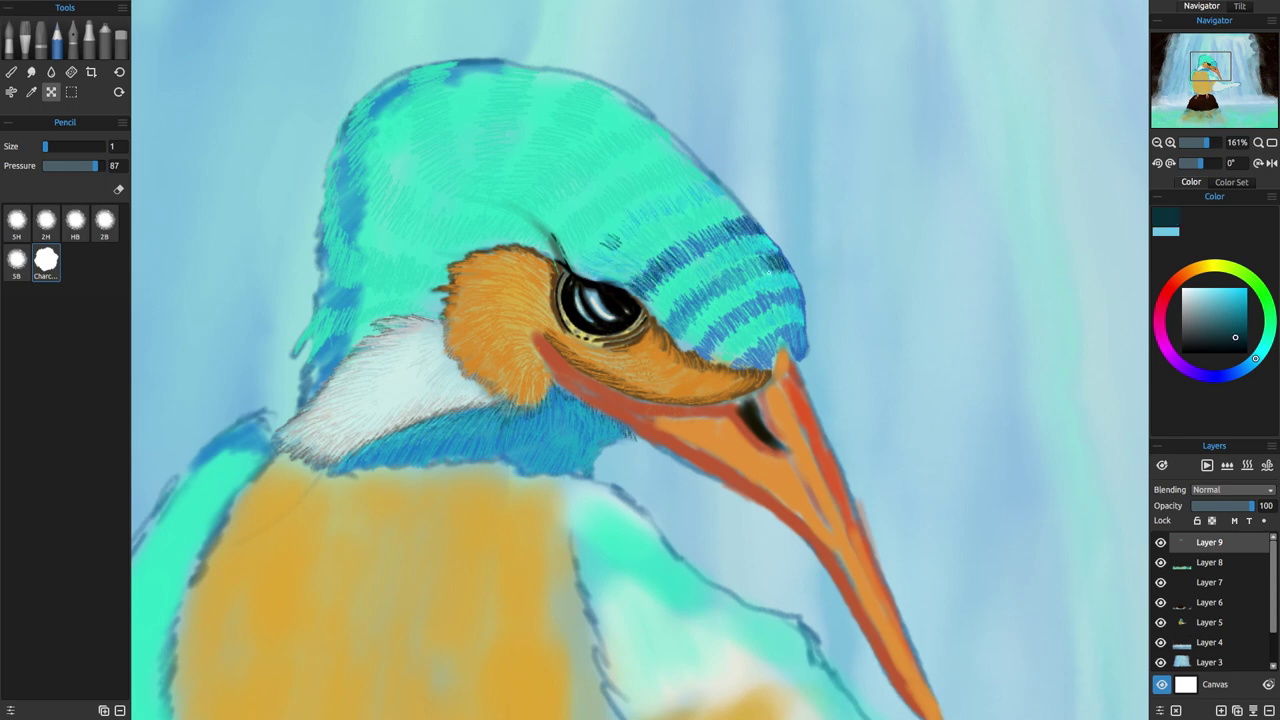
drag(786, 331, 803, 326)
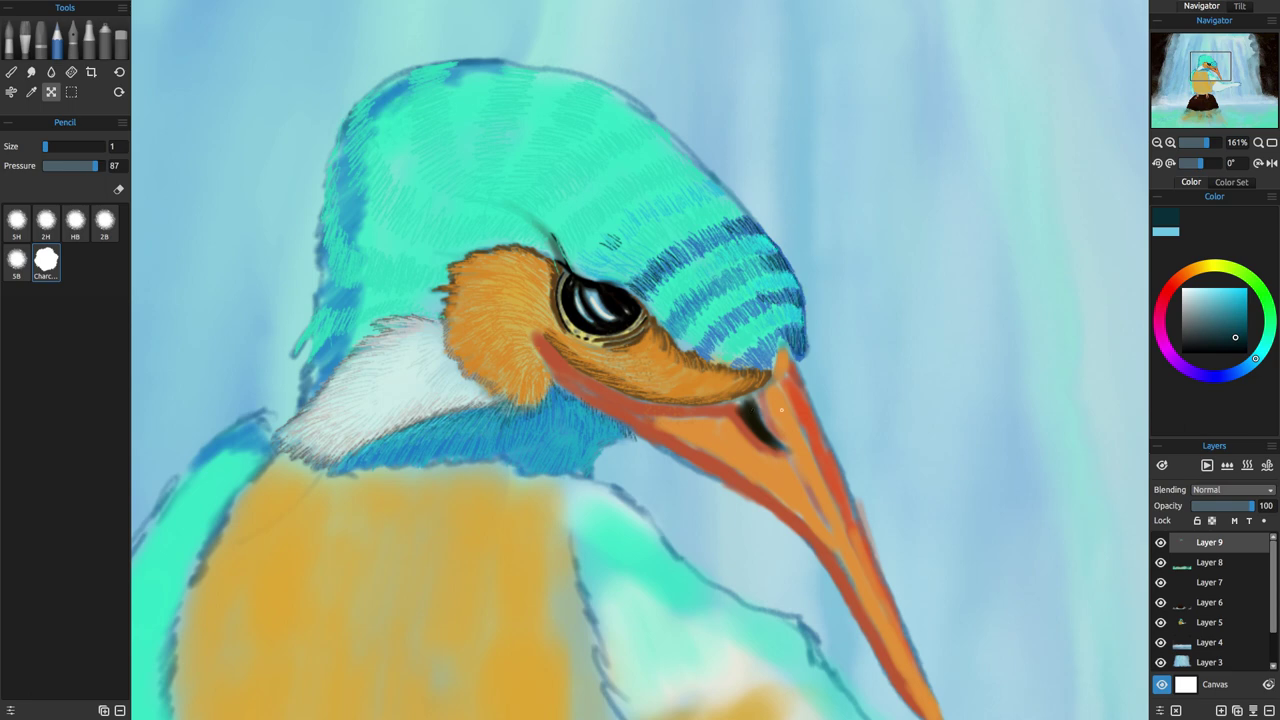
drag(724, 318, 766, 364)
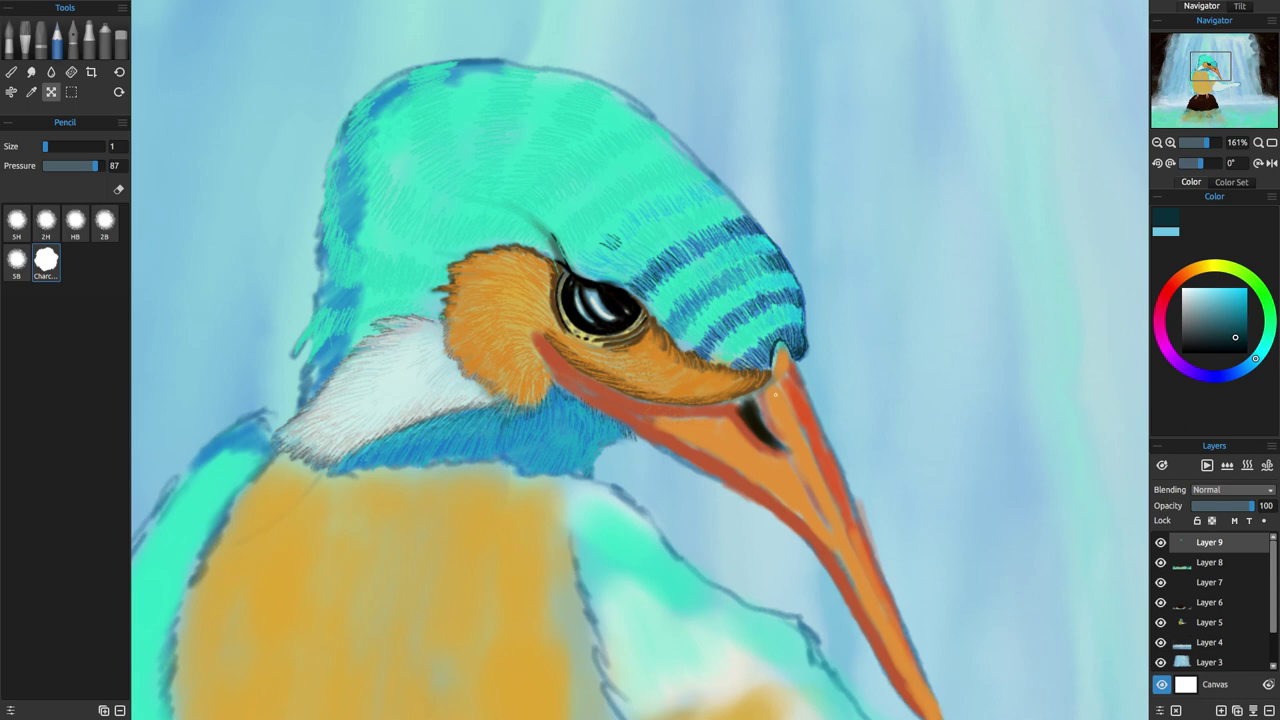
drag(668, 324, 756, 268)
Draw dark teal feather bands over the crown and back of the head down to the nape.
drag(726, 180, 612, 246)
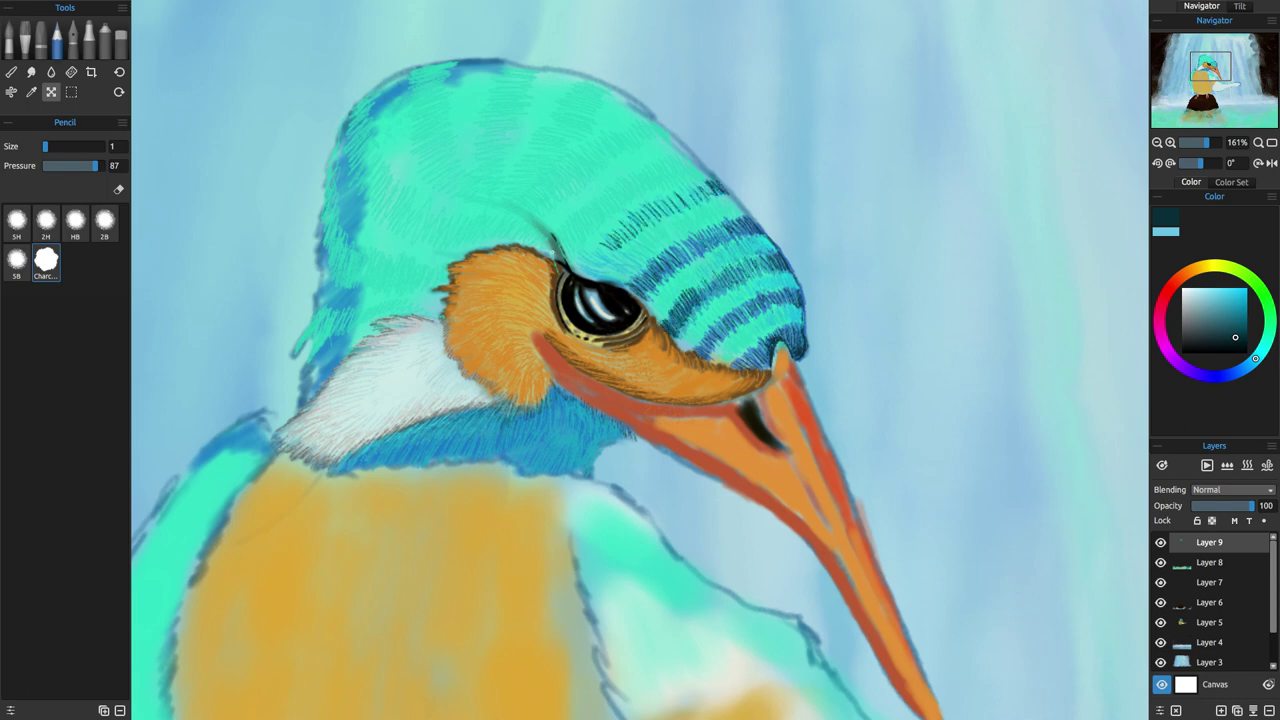
mouse_move(690, 150)
mouse_down()
mouse_move(560, 250)
mouse_move(556, 192)
mouse_move(590, 158)
mouse_move(668, 122)
mouse_up()
mouse_move(608, 78)
mouse_down()
mouse_move(550, 138)
mouse_move(515, 208)
mouse_up()
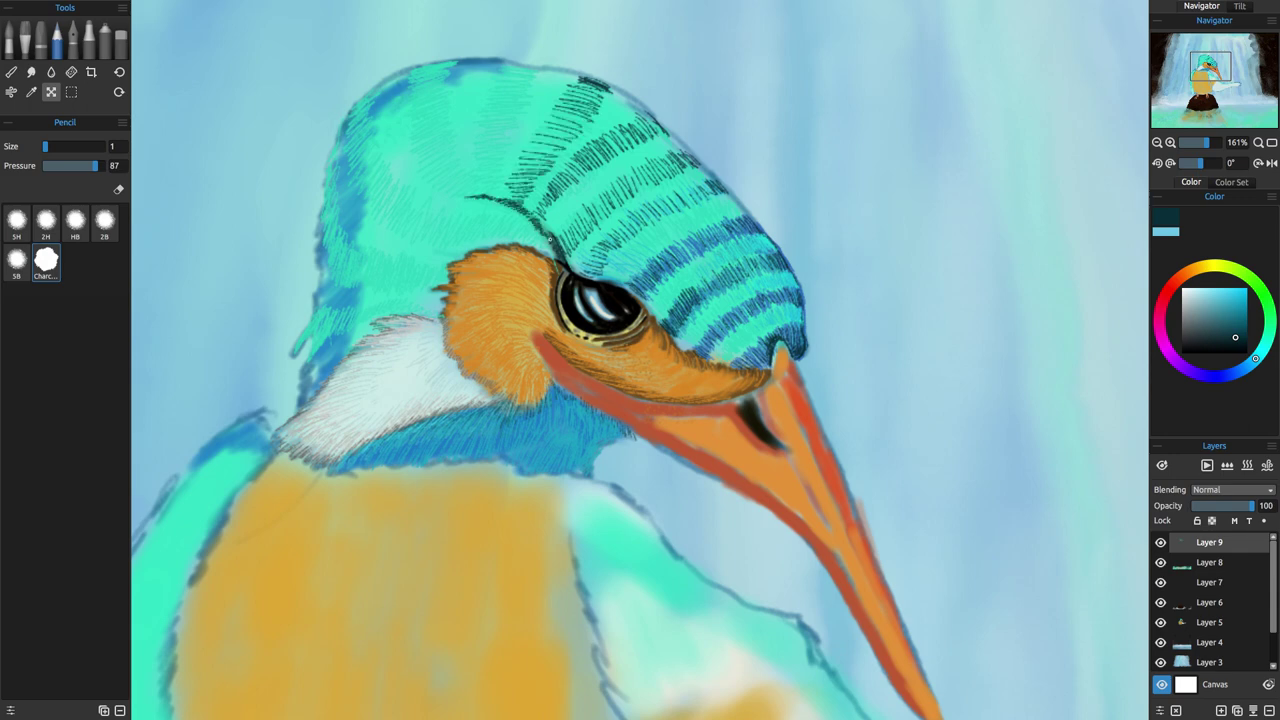
mouse_move(530, 66)
mouse_down()
mouse_move(498, 78)
mouse_move(470, 182)
mouse_move(442, 192)
mouse_move(418, 108)
mouse_move(430, 64)
mouse_up()
mouse_move(540, 240)
mouse_down()
mouse_move(425, 212)
mouse_move(372, 170)
mouse_move(350, 80)
mouse_up()
mouse_move(448, 270)
mouse_down()
mouse_move(410, 276)
mouse_move(338, 240)
mouse_move(328, 128)
mouse_up()
mouse_move(436, 314)
mouse_down()
mouse_move(390, 304)
mouse_move(297, 354)
mouse_up()
Outline the top and back of the bird's head with short dark teal feather strokes down to the neck.
drag(610, 86, 776, 246)
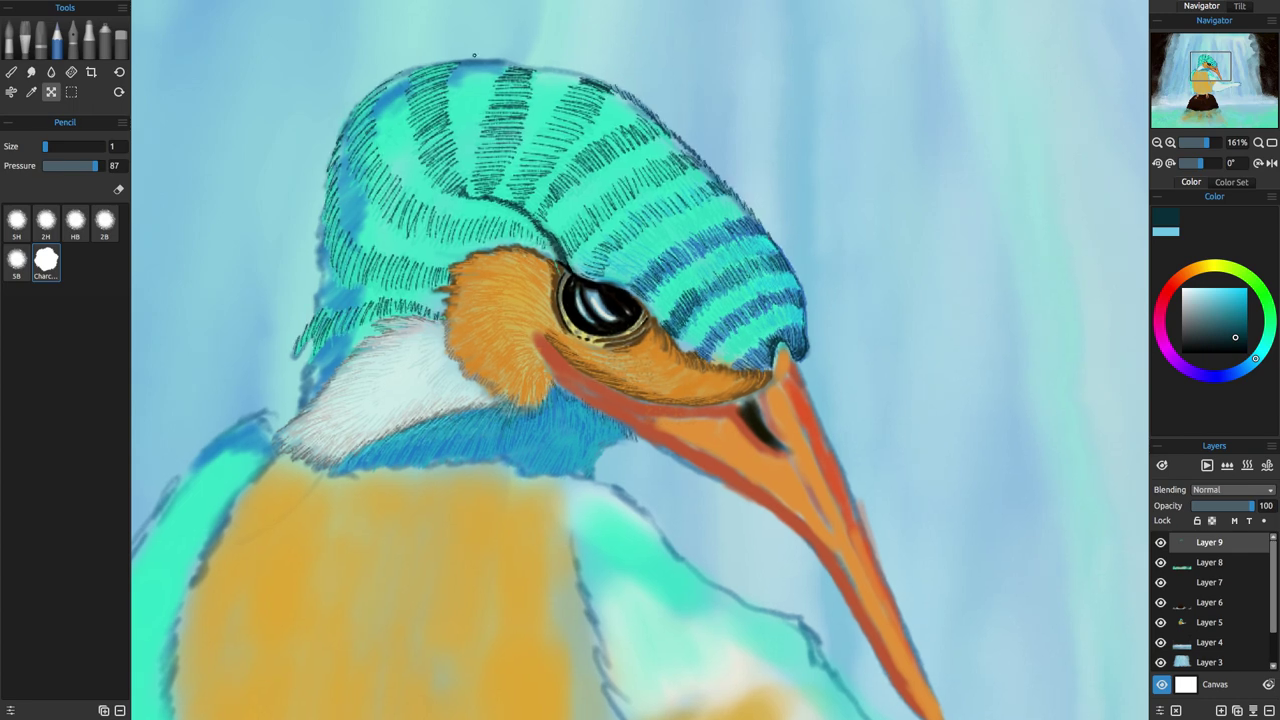
drag(468, 62, 591, 78)
drag(474, 62, 366, 96)
mouse_move(366, 96)
mouse_down()
mouse_move(296, 346)
mouse_move(304, 412)
mouse_up()
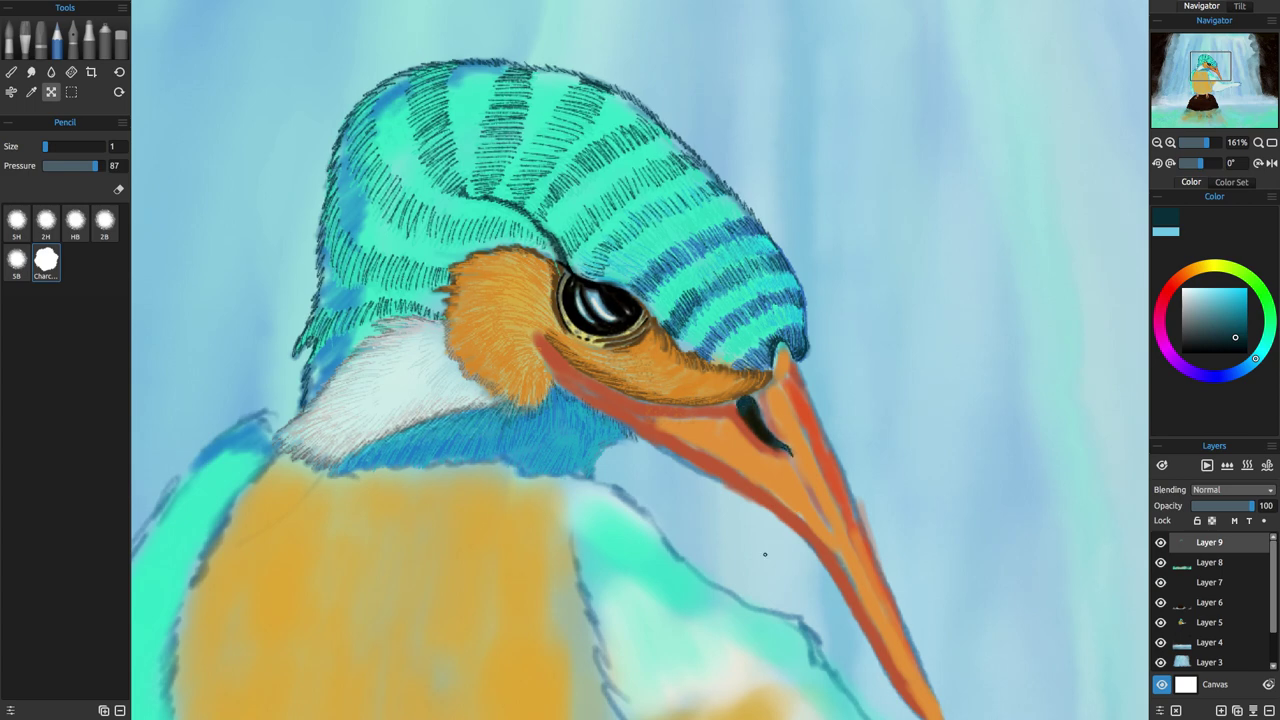
Select Layer 5 and isolate it by hiding all the other layers.
drag(1206, 143, 1187, 145)
click(1199, 622)
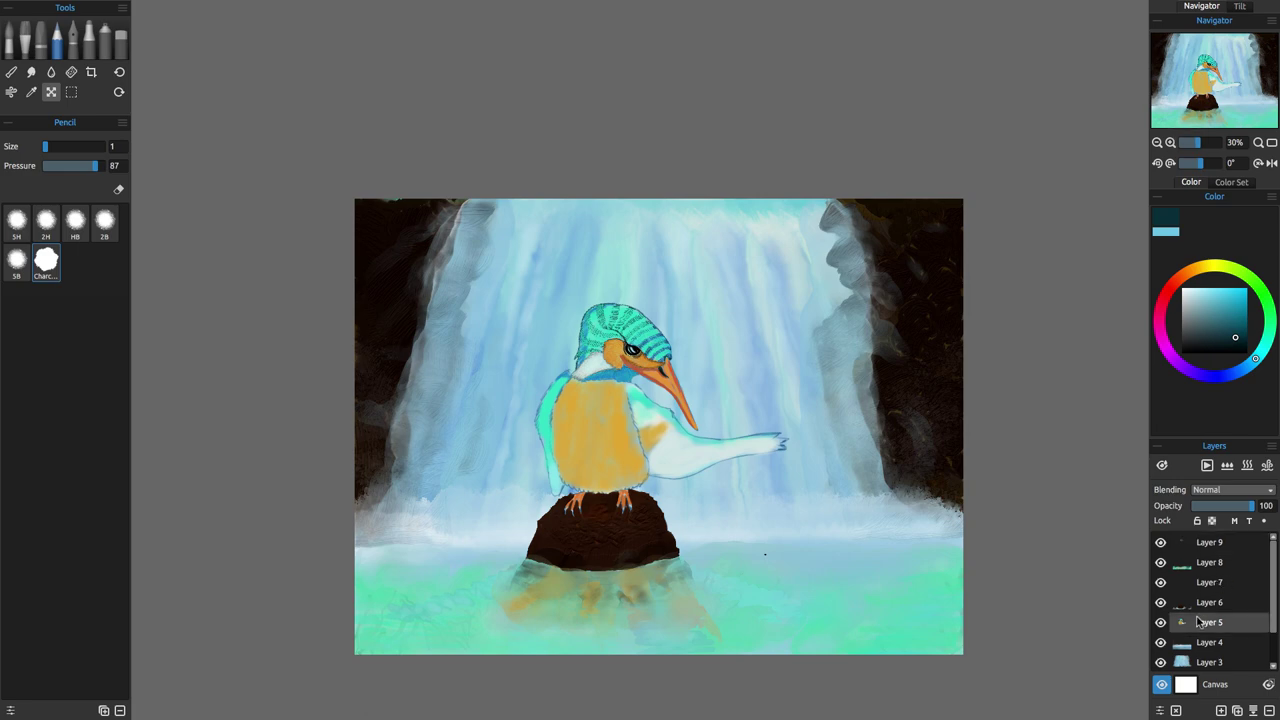
click(1160, 602)
click(1160, 582)
click(1160, 562)
click(1162, 622)
click(1160, 642)
click(1160, 662)
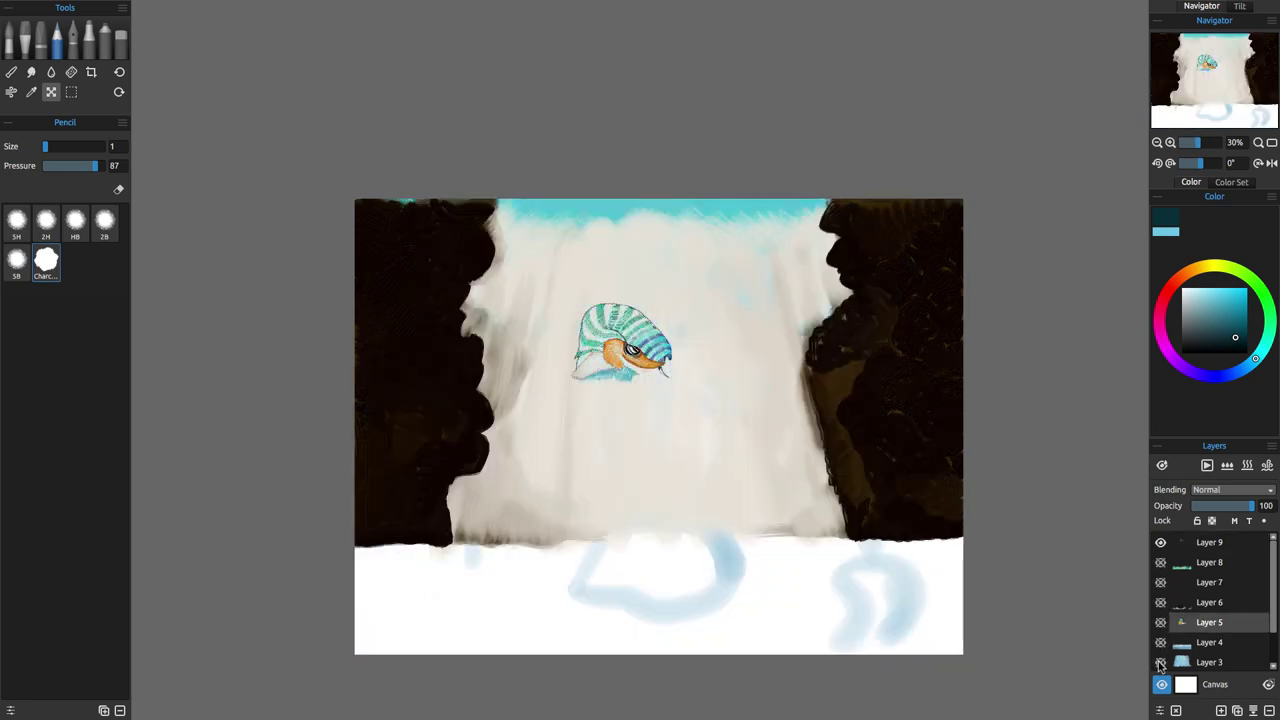
drag(1273, 626, 1272, 668)
click(1160, 660)
click(1160, 640)
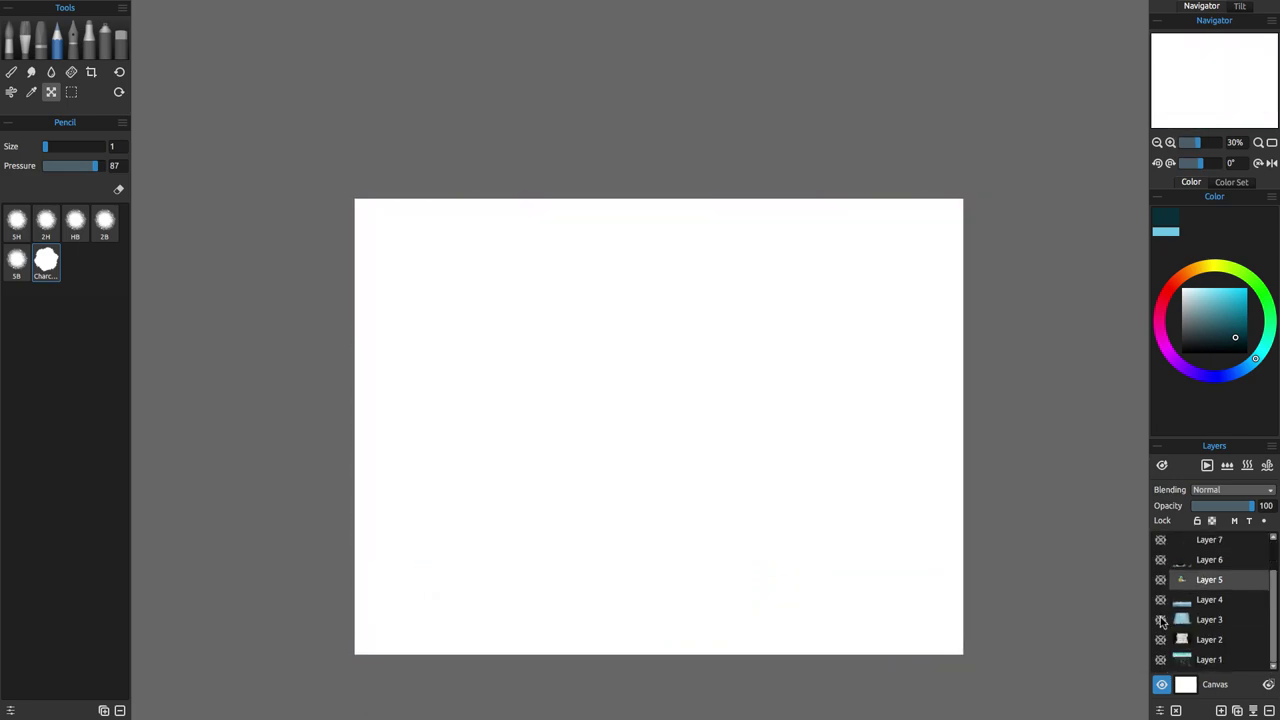
click(1161, 620)
click(1161, 620)
click(1160, 580)
Erase the beak's ragged lower edge and redraw it with a thin orange charcoal pencil line.
scroll(646, 479, up, 5)
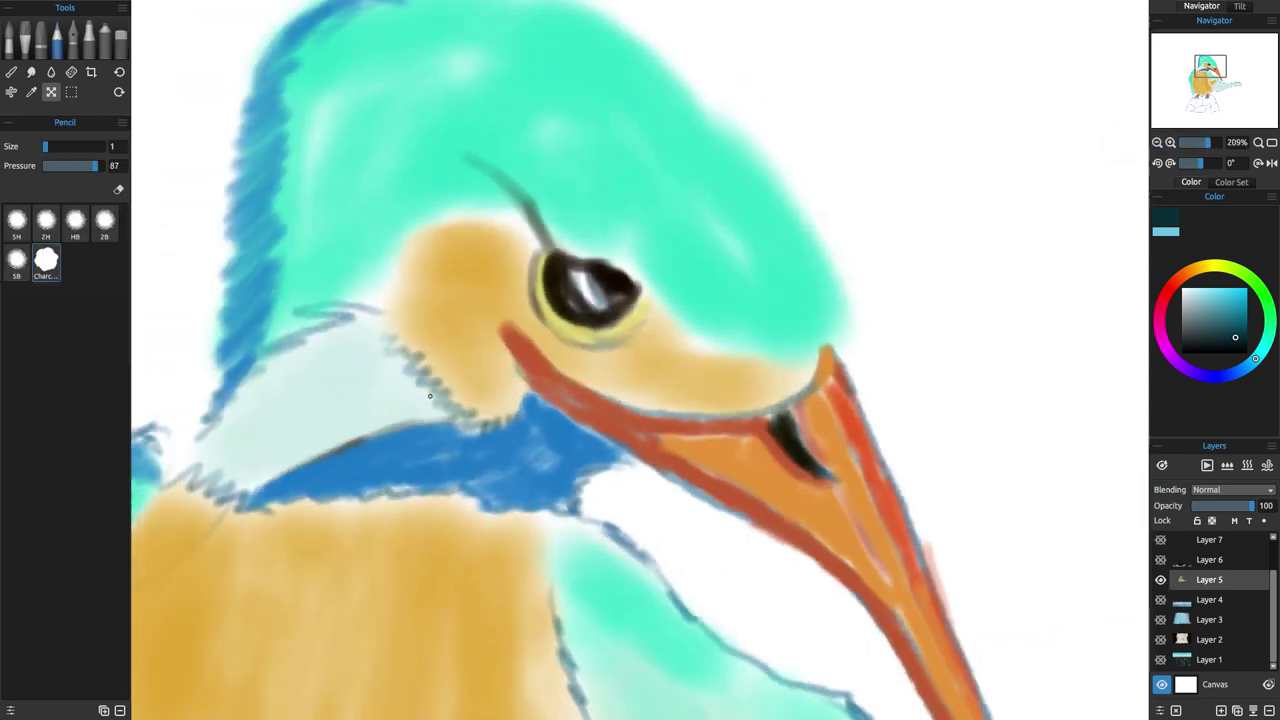
key(e)
mouse_move(640, 467)
mouse_down()
mouse_move(817, 578)
mouse_move(684, 515)
mouse_move(672, 476)
mouse_move(814, 594)
mouse_up()
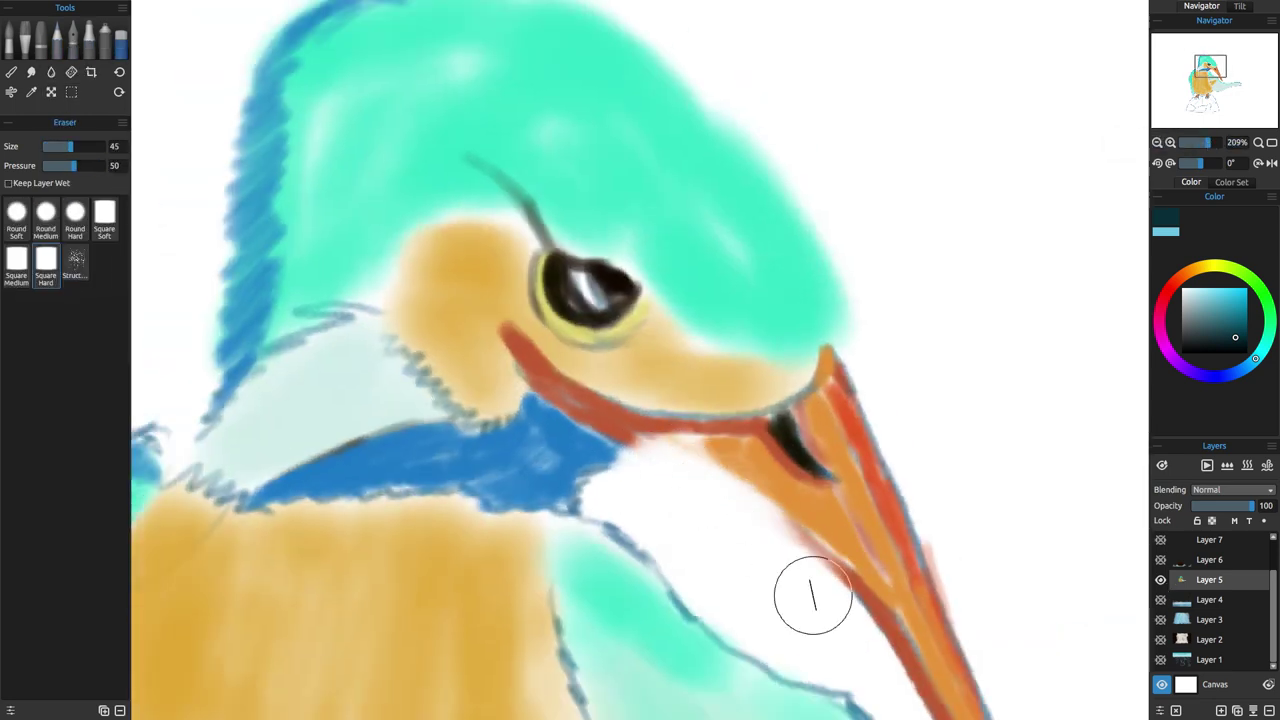
key(e)
mouse_move(622, 446)
mouse_down()
mouse_move(680, 446)
mouse_move(737, 491)
mouse_move(908, 682)
mouse_up()
alt+click(620, 436)
key(e)
drag(818, 606, 703, 517)
key(e)
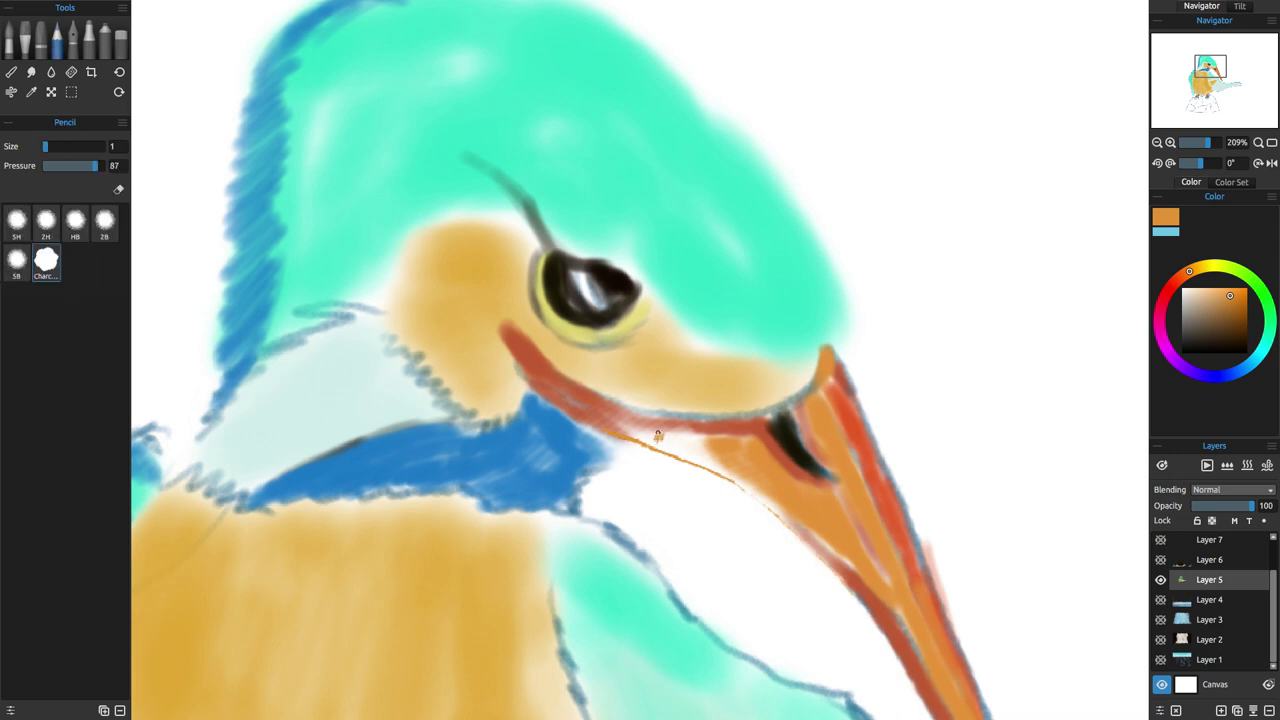
Fill the beak's lower edge with orange watercolor at brush size 6 and fast-dry the layer.
click(10, 40)
click(47, 146)
mouse_move(712, 460)
mouse_down()
mouse_move(682, 441)
mouse_move(667, 450)
mouse_move(750, 492)
mouse_move(628, 434)
mouse_move(758, 432)
mouse_up()
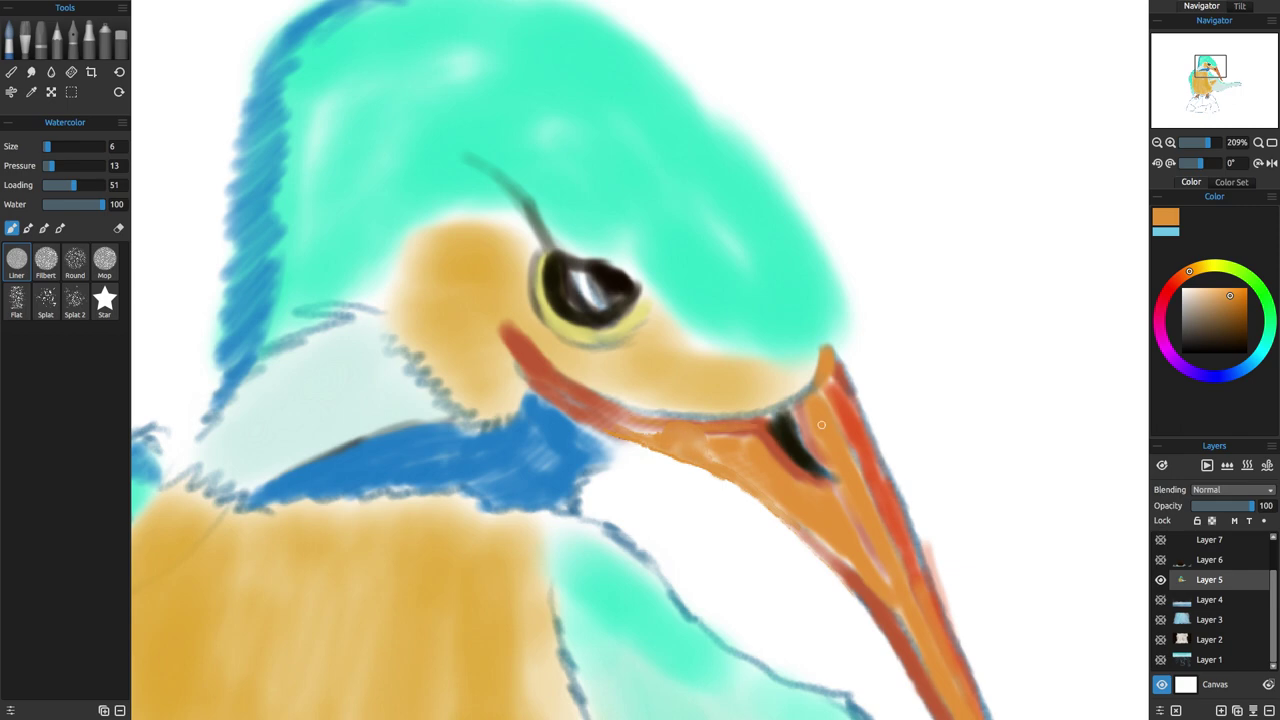
click(1268, 466)
drag(748, 494, 691, 459)
click(1268, 466)
Show all the hidden layers again.
drag(1160, 660, 1160, 600)
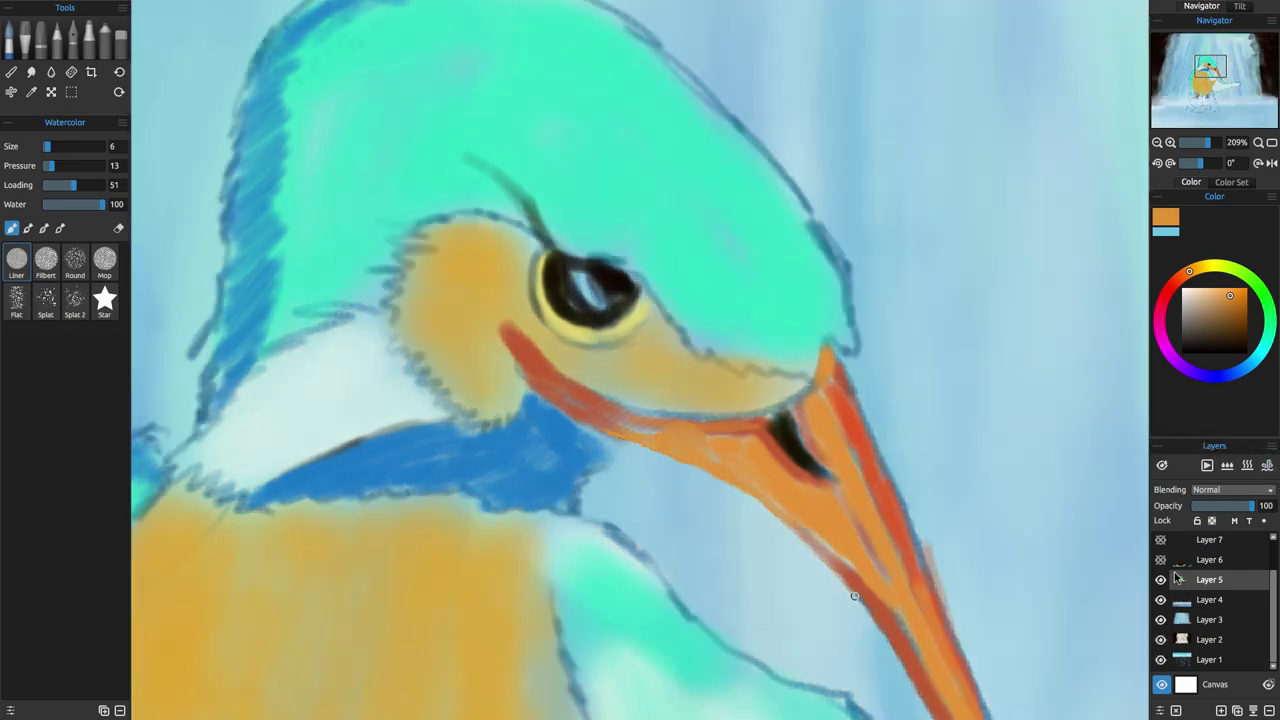
click(1160, 560)
click(1160, 540)
drag(1273, 602, 1273, 570)
click(1160, 562)
click(1160, 542)
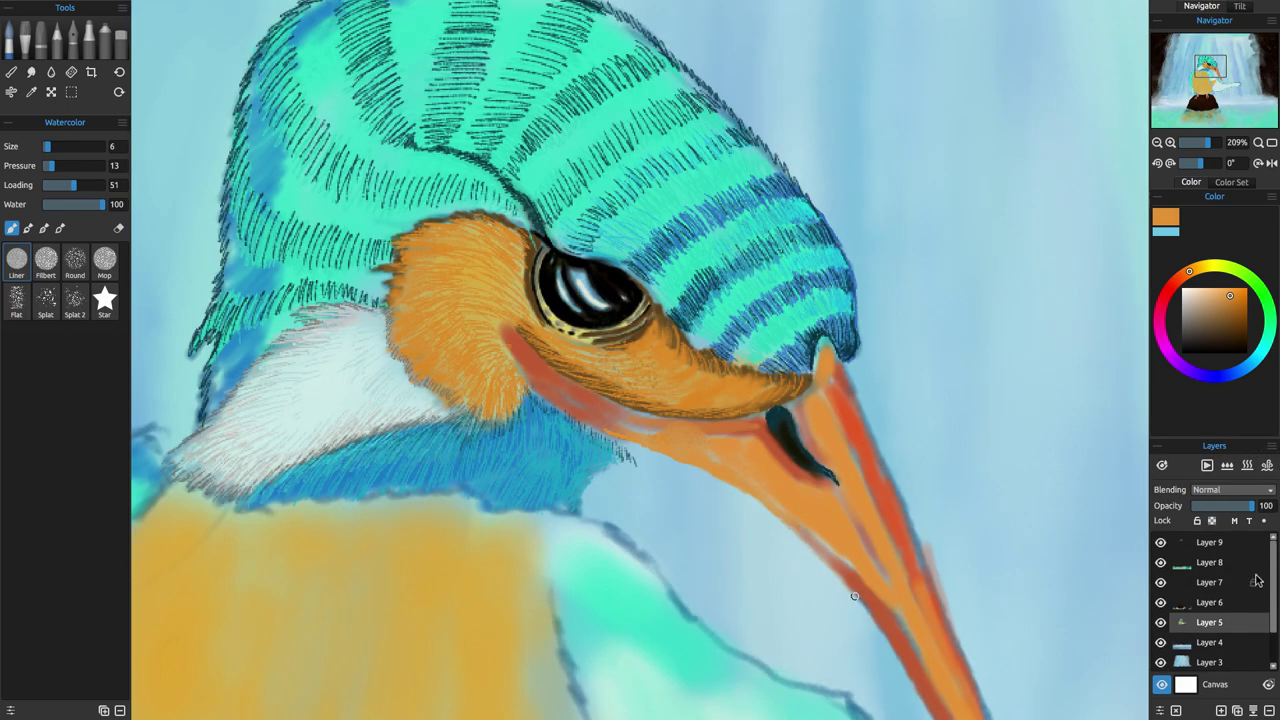
On Layer 9, outline the rear corner of the beak below the eye in black, finishing with the size 1 charcoal pencil.
click(1240, 538)
click(1238, 350)
drag(509, 328, 528, 387)
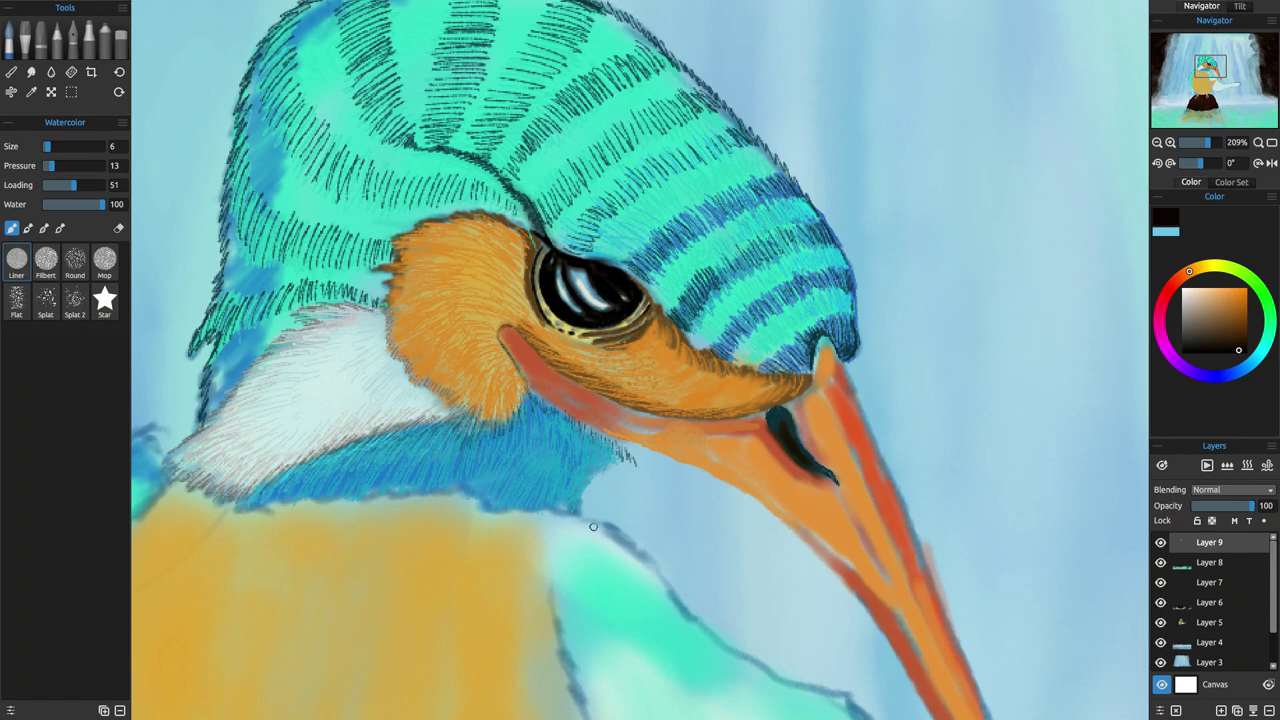
click(57, 38)
drag(501, 329, 526, 382)
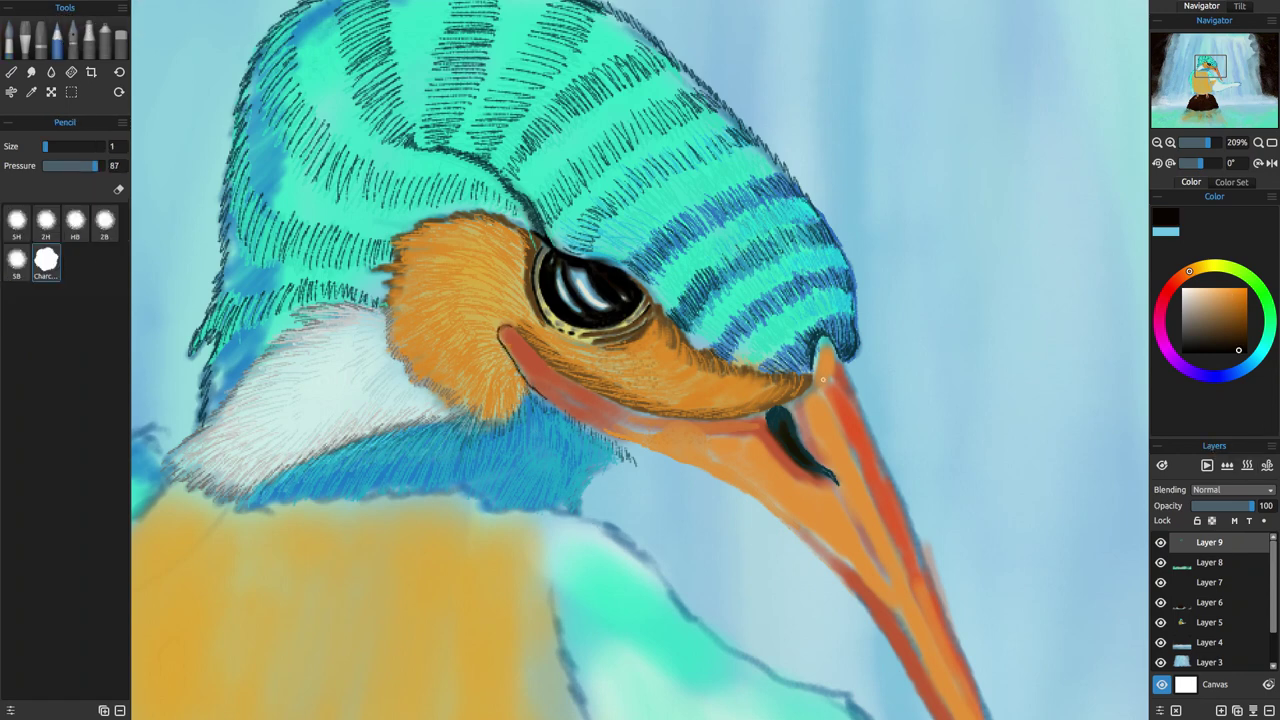
Darken the boundary between the orange face feathers and the beak with dark brown charcoal pencil strokes sampled from the shading.
alt+click(744, 415)
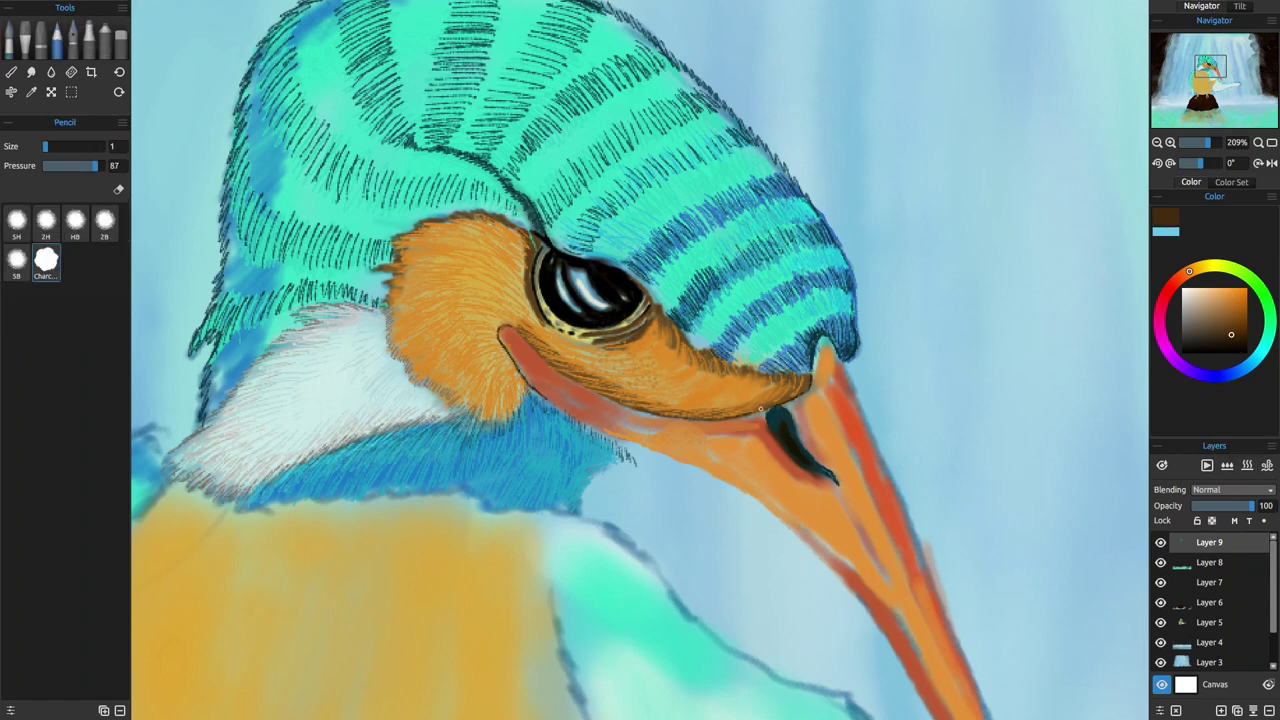
drag(727, 417, 743, 413)
drag(712, 354, 686, 342)
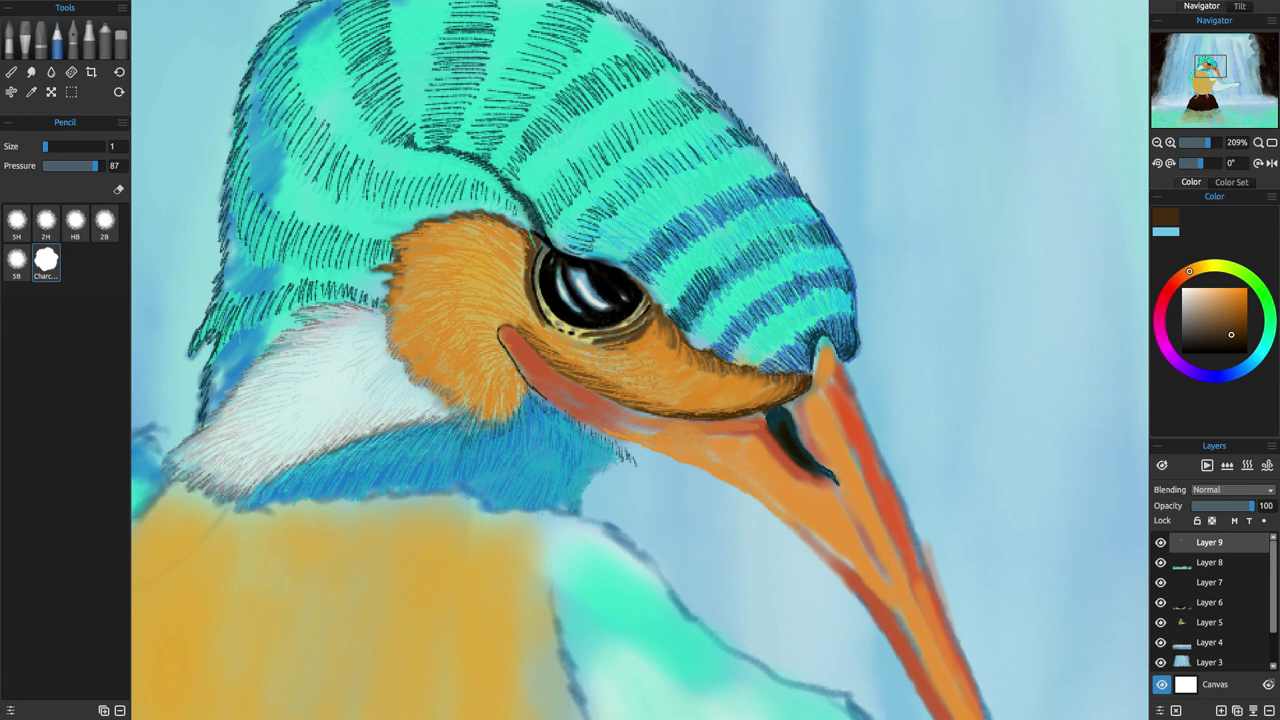
mouse_move(536, 350)
mouse_down()
mouse_move(572, 378)
mouse_move(537, 349)
mouse_move(652, 412)
mouse_up()
drag(564, 368, 595, 387)
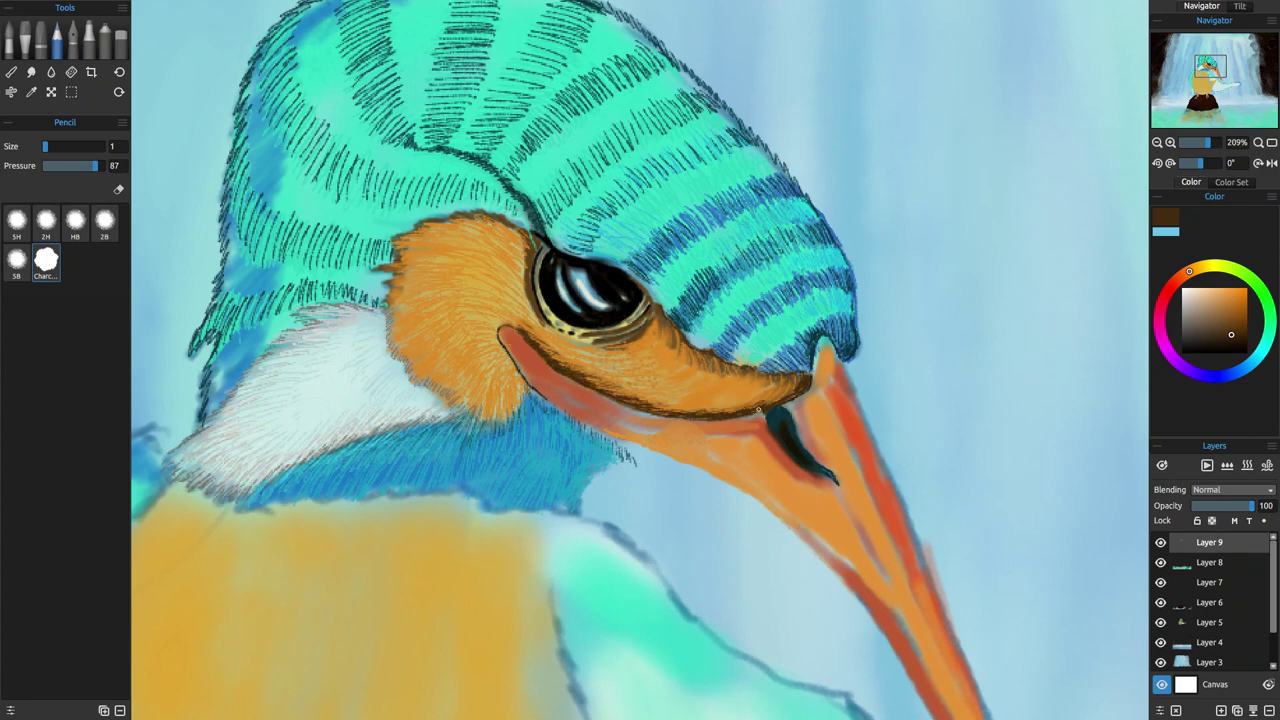
drag(762, 404, 796, 380)
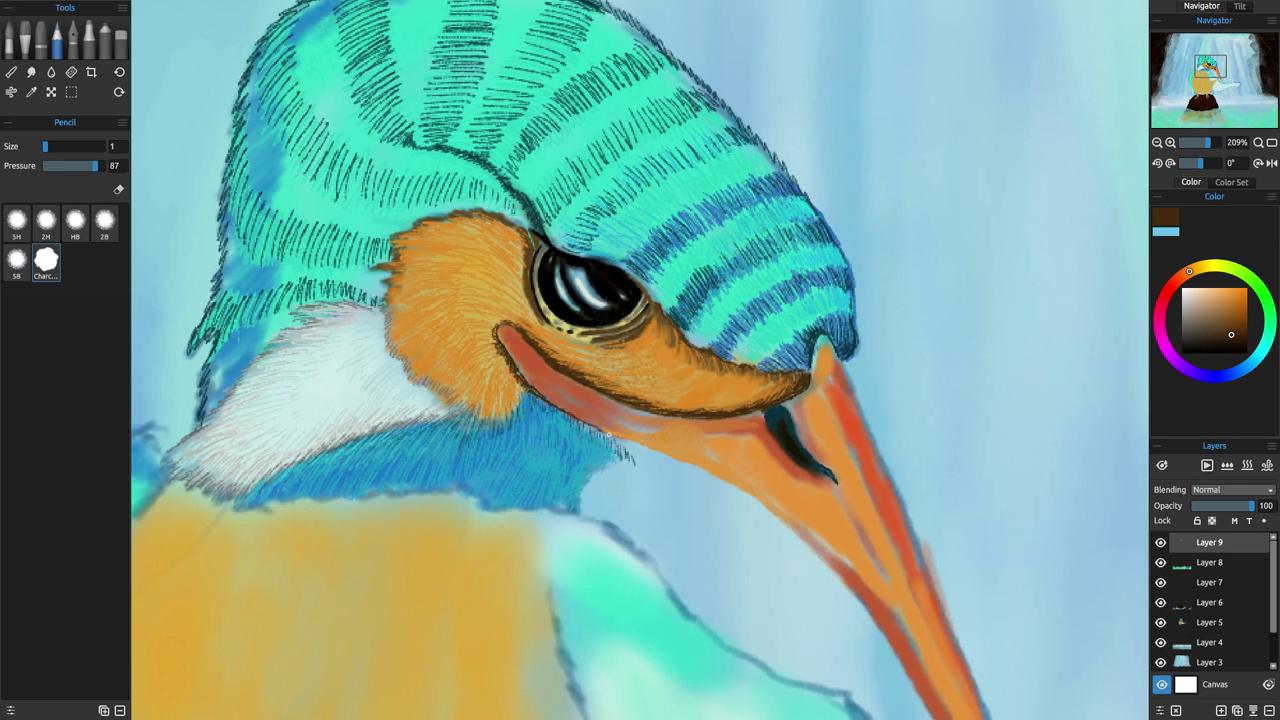
Extend the throat feathers beneath the beak with dark blue pencil marks and strokes in the sampled throat blue.
click(1231, 374)
drag(626, 442, 630, 453)
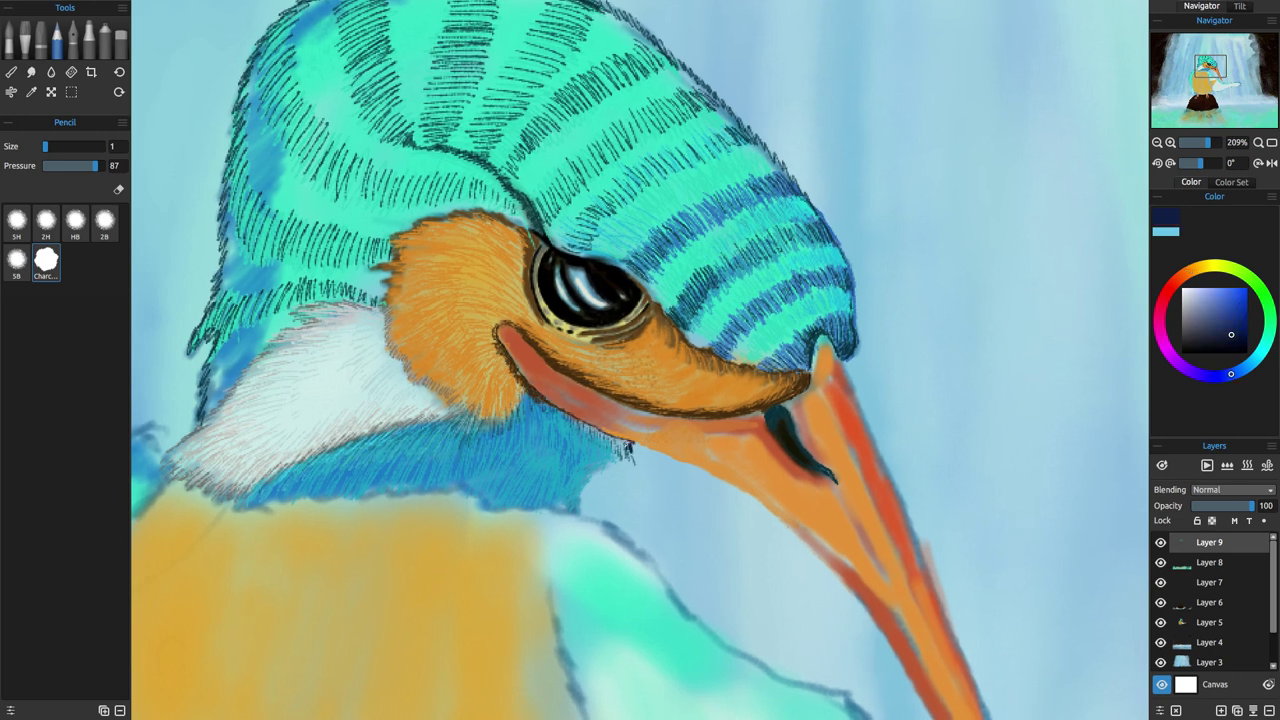
alt+click(628, 449)
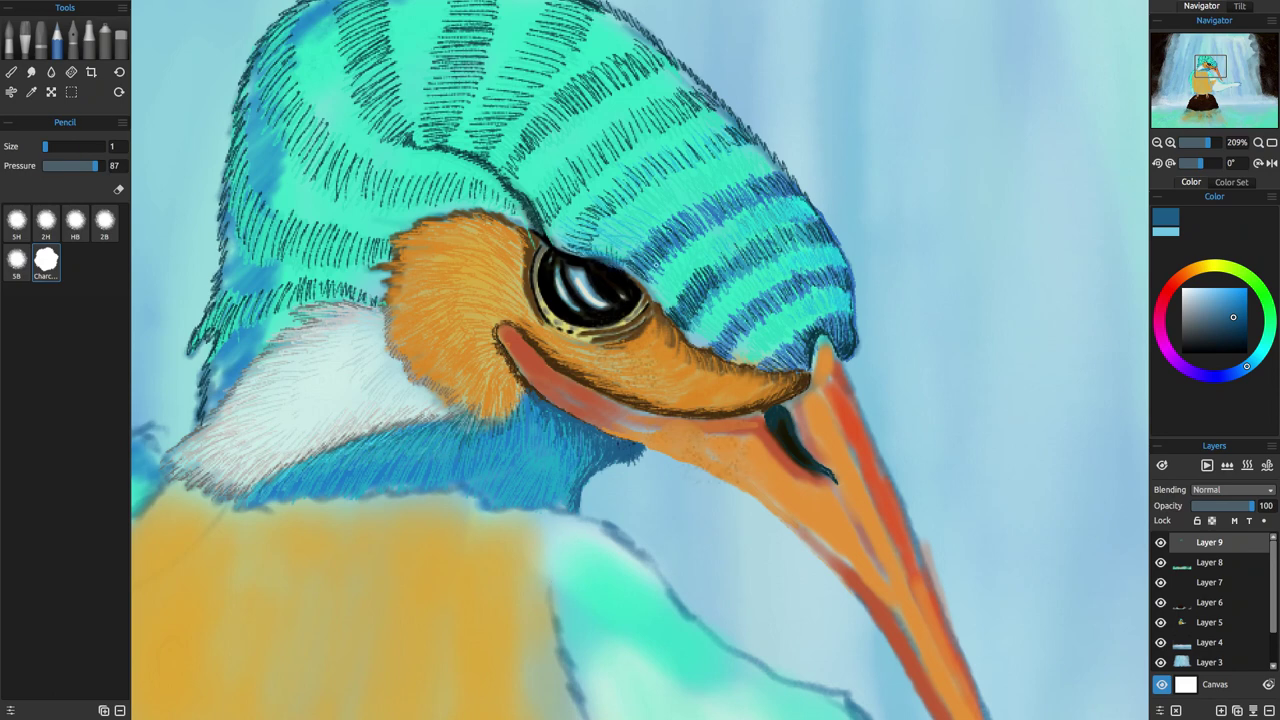
Reinforce the front and lower rim of the eye with very dark blue pencil strokes.
click(1230, 337)
drag(650, 296, 624, 261)
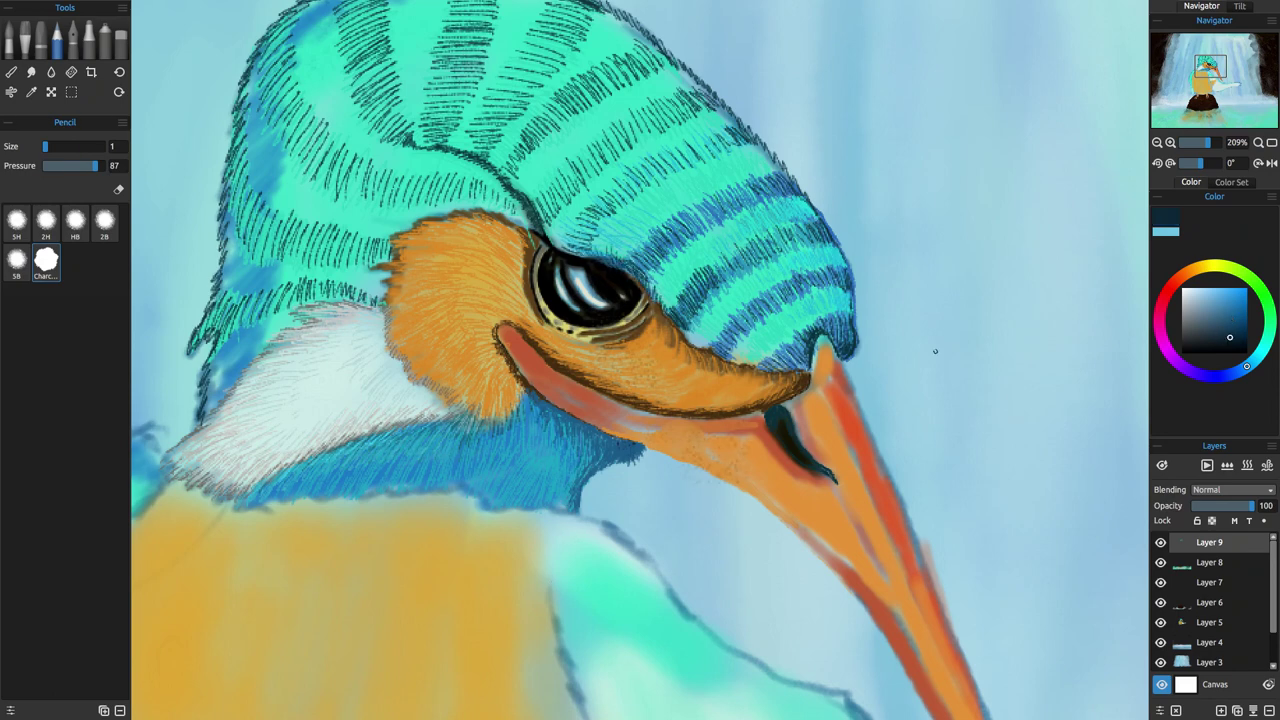
drag(592, 340, 652, 300)
Sample a deep blue from the plumage and hatch the nape patch beside the white neck feathers with the charcoal pencil.
alt+click(497, 432)
alt+click(222, 346)
drag(222, 340, 202, 398)
drag(216, 376, 202, 422)
drag(276, 330, 212, 400)
drag(218, 334, 246, 366)
Hatch the two lowest dark stripes behind the orange cheek with deep blue feather strokes.
mouse_move(217, 318)
mouse_down()
mouse_move(320, 278)
mouse_move(378, 304)
mouse_up()
mouse_move(288, 298)
mouse_down()
mouse_move(340, 284)
mouse_move(384, 304)
mouse_up()
drag(230, 365, 205, 383)
drag(367, 262, 356, 279)
mouse_move(358, 262)
mouse_down()
mouse_move(343, 282)
mouse_move(326, 277)
mouse_up()
mouse_move(316, 250)
mouse_down()
mouse_move(292, 273)
mouse_move(352, 256)
mouse_up()
mouse_move(280, 280)
mouse_down()
mouse_move(312, 244)
mouse_move(294, 240)
mouse_up()
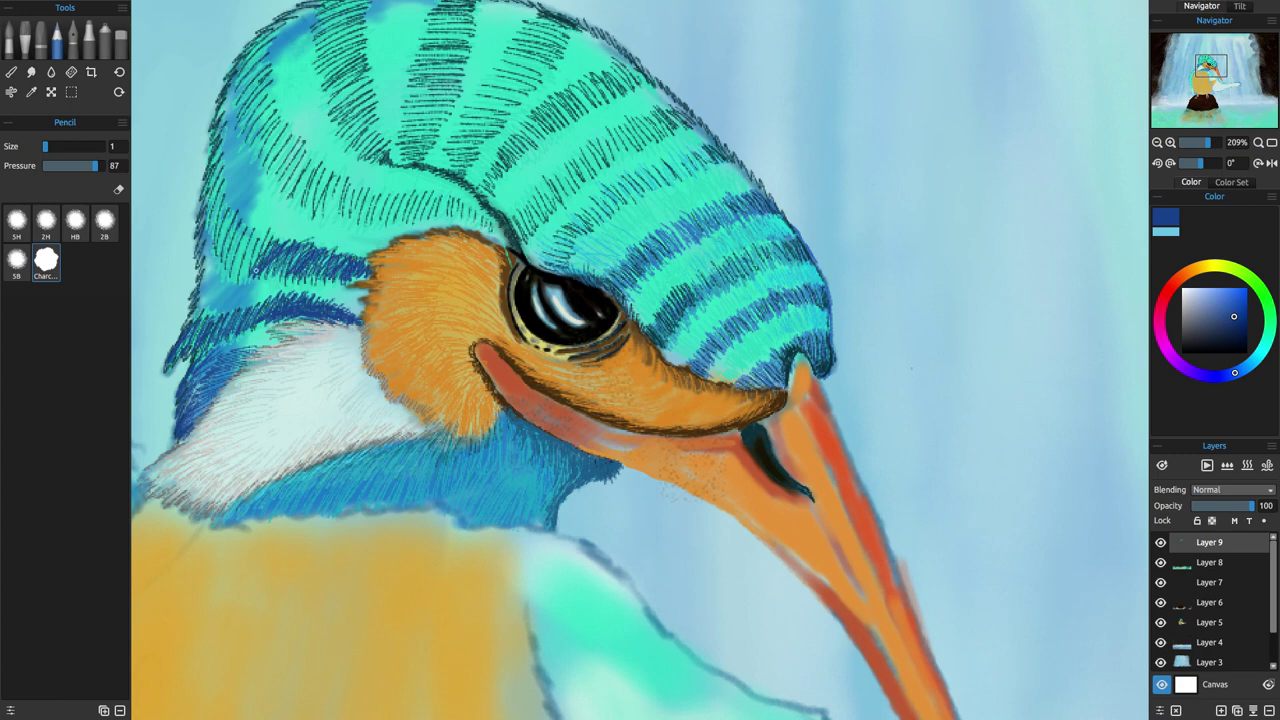
Cover the back edge of the head with deep blue feather strokes and blend them into the lowest stripes.
mouse_move(232, 276)
mouse_down()
mouse_move(270, 232)
mouse_move(230, 206)
mouse_move(228, 176)
mouse_up()
drag(207, 200, 230, 88)
mouse_move(216, 202)
mouse_down()
mouse_move(240, 144)
mouse_move(242, 172)
mouse_up()
drag(222, 222, 248, 180)
mouse_move(234, 246)
mouse_down()
mouse_move(256, 198)
mouse_move(272, 204)
mouse_up()
mouse_move(256, 264)
mouse_down()
mouse_move(280, 210)
mouse_move(290, 228)
mouse_up()
mouse_move(246, 232)
mouse_down()
mouse_move(266, 208)
mouse_move(246, 186)
mouse_up()
mouse_move(254, 258)
mouse_down()
mouse_move(292, 230)
mouse_move(306, 246)
mouse_up()
drag(308, 274, 336, 258)
mouse_move(190, 320)
mouse_down()
mouse_move(204, 290)
mouse_move(232, 304)
mouse_up()
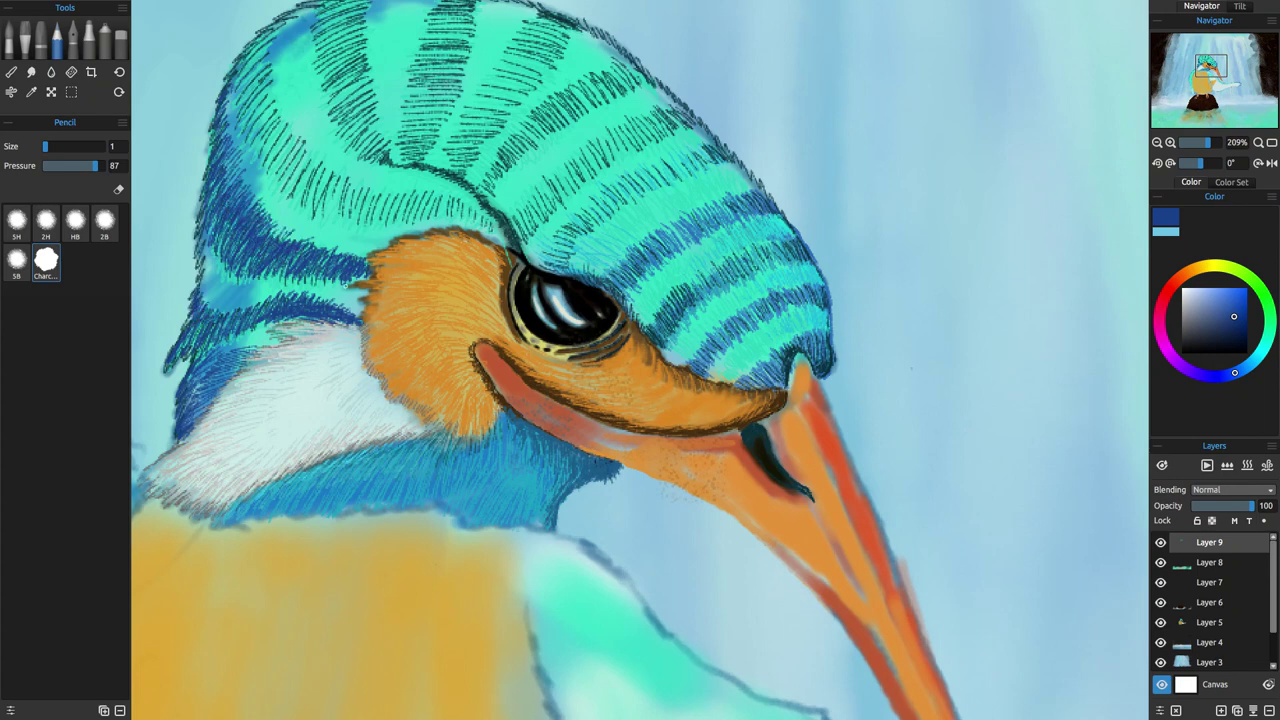
Fill the curved stripe running from the back of the crown to above the eye with deep blue hatching.
drag(252, 60, 282, 18)
mouse_move(236, 112)
mouse_down()
mouse_move(264, 44)
mouse_move(260, 84)
mouse_up()
mouse_move(248, 138)
mouse_down()
mouse_move(264, 98)
mouse_move(276, 100)
mouse_up()
drag(268, 176, 292, 124)
drag(280, 204, 316, 144)
drag(298, 216, 320, 158)
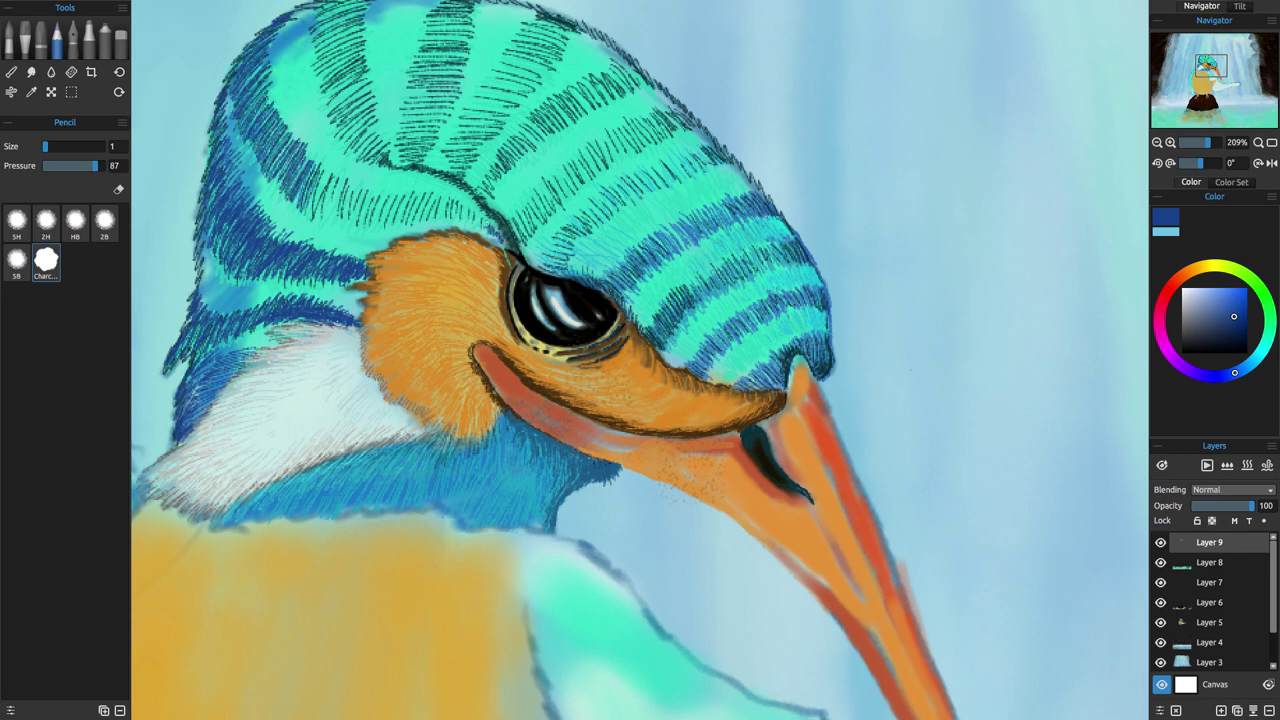
drag(476, 226, 496, 216)
mouse_move(502, 236)
mouse_down()
mouse_move(509, 246)
mouse_move(472, 208)
mouse_up()
mouse_move(440, 220)
mouse_down()
mouse_move(464, 198)
mouse_move(438, 196)
mouse_up()
mouse_move(398, 220)
mouse_down()
mouse_move(418, 196)
mouse_move(402, 196)
mouse_up()
mouse_move(368, 218)
mouse_down()
mouse_move(382, 200)
mouse_move(367, 192)
mouse_up()
mouse_move(330, 218)
mouse_down()
mouse_move(348, 182)
mouse_move(328, 172)
mouse_up()
Fill the broad rear crown stripe, curving down toward the brow line, with deep blue feather strokes.
mouse_move(342, 218)
mouse_down()
mouse_move(354, 184)
mouse_move(336, 205)
mouse_move(332, 336)
mouse_up()
mouse_move(354, 131)
mouse_down()
mouse_move(307, 144)
mouse_move(330, 168)
mouse_move(334, 212)
mouse_up()
drag(350, 162, 320, 216)
drag(304, 170, 338, 214)
drag(356, 196, 322, 248)
drag(354, 222, 330, 254)
drag(306, 152, 304, 196)
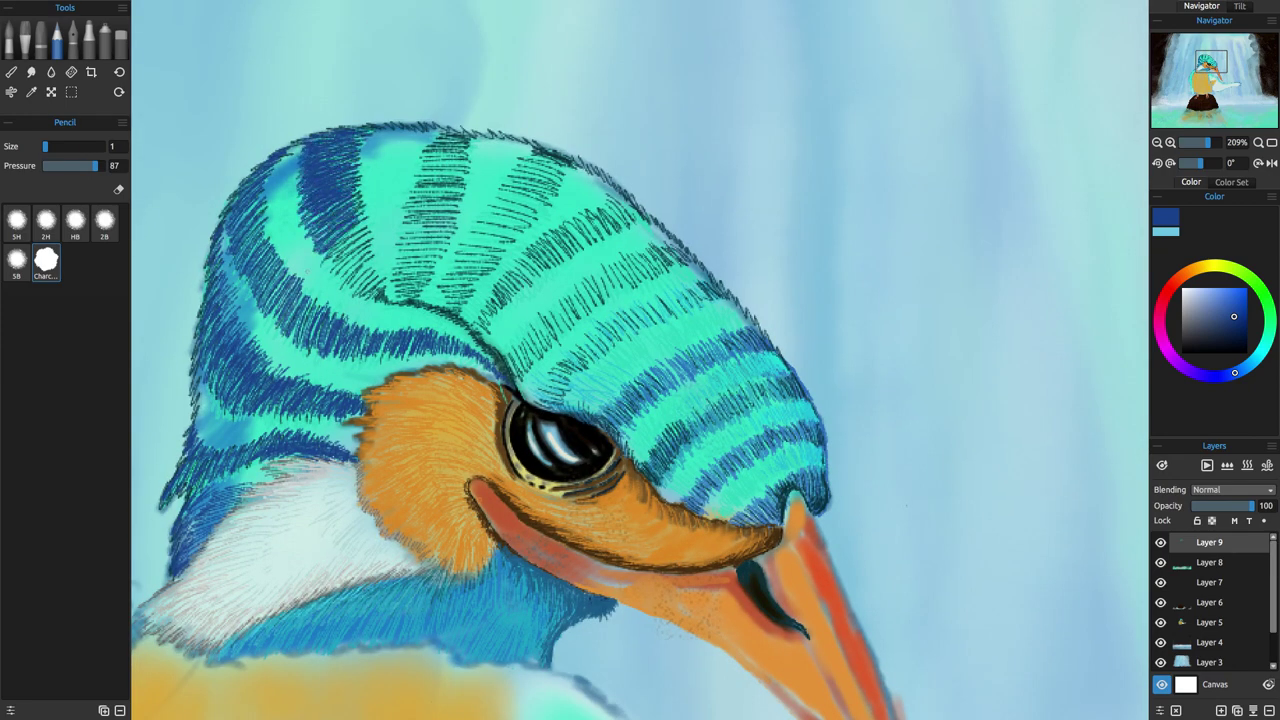
drag(326, 260, 368, 222)
drag(328, 288, 372, 242)
mouse_move(350, 302)
mouse_down()
mouse_move(382, 264)
mouse_move(432, 262)
mouse_move(452, 210)
mouse_up()
Fill the nearly vertical stripe at the top of the crown with deep blue hatching and thicken the adjoining top edge.
drag(416, 152, 486, 132)
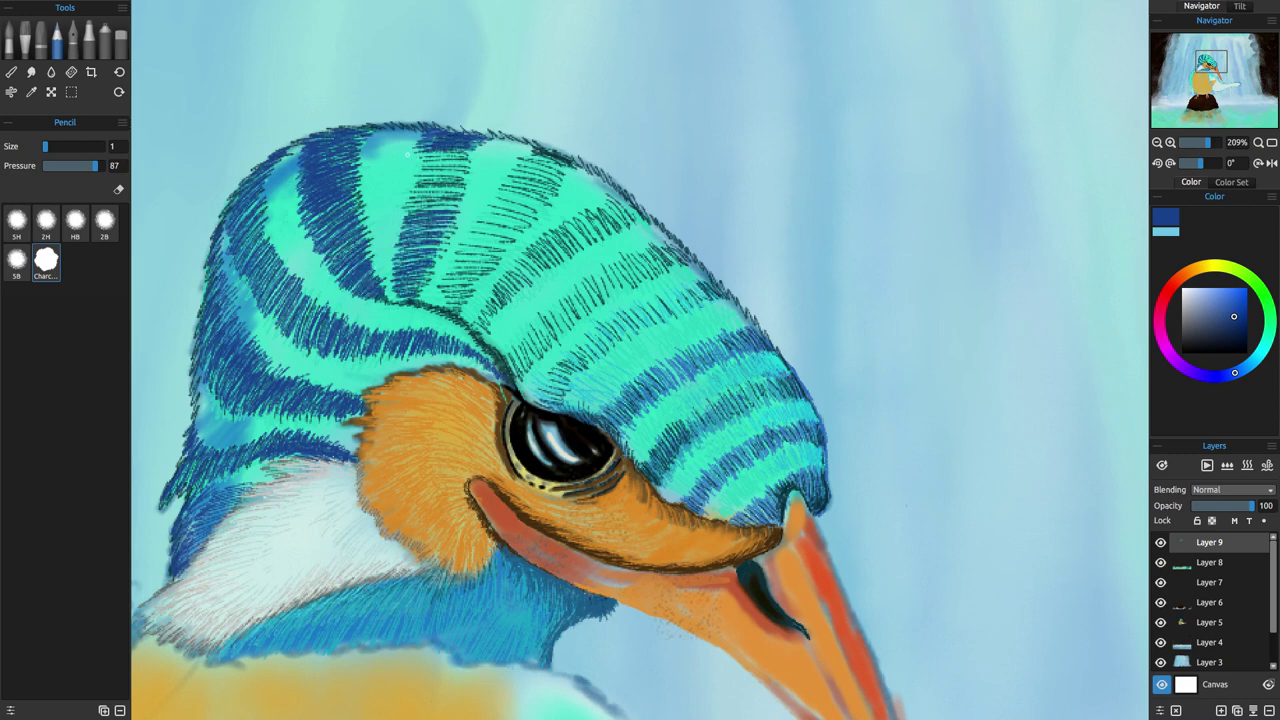
drag(404, 176, 462, 150)
drag(400, 200, 466, 172)
drag(398, 224, 464, 196)
mouse_move(406, 252)
mouse_down()
mouse_move(456, 224)
mouse_move(424, 198)
mouse_up()
drag(392, 208, 434, 133)
drag(398, 162, 426, 138)
drag(390, 252, 424, 214)
drag(402, 302, 419, 284)
drag(464, 154, 510, 136)
drag(452, 172, 496, 150)
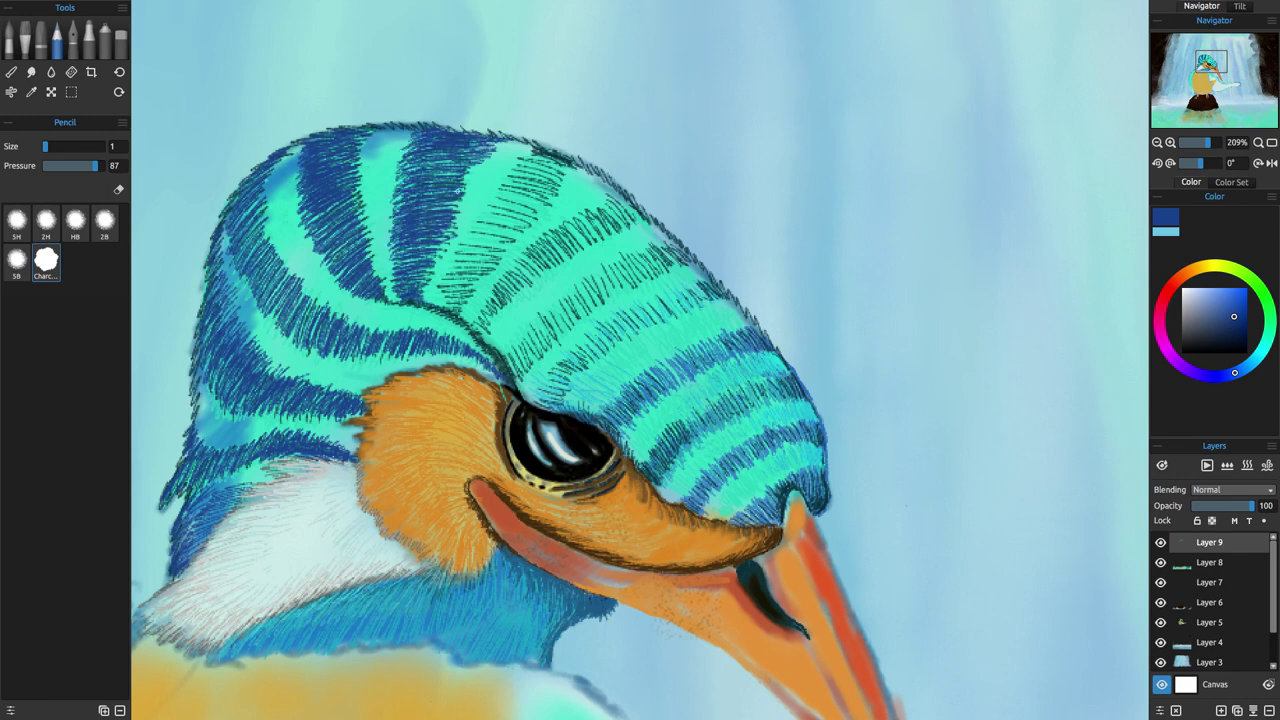
drag(358, 142, 392, 128)
drag(356, 162, 376, 140)
Hatch the diagonal stripe just forward of the crown's vertical stripe in deep blue, down to the brow line.
drag(530, 184, 586, 156)
mouse_move(522, 190)
mouse_down()
mouse_move(584, 162)
mouse_move(574, 172)
mouse_up()
drag(494, 206, 558, 178)
mouse_move(490, 222)
mouse_down()
mouse_move(550, 190)
mouse_move(536, 196)
mouse_up()
drag(522, 180, 566, 162)
drag(442, 314, 502, 262)
mouse_move(500, 264)
mouse_down()
mouse_move(533, 258)
mouse_move(562, 220)
mouse_up()
mouse_move(490, 258)
mouse_down()
mouse_move(562, 226)
mouse_move(540, 253)
mouse_up()
drag(518, 208, 558, 172)
drag(506, 234, 546, 212)
drag(540, 182, 588, 150)
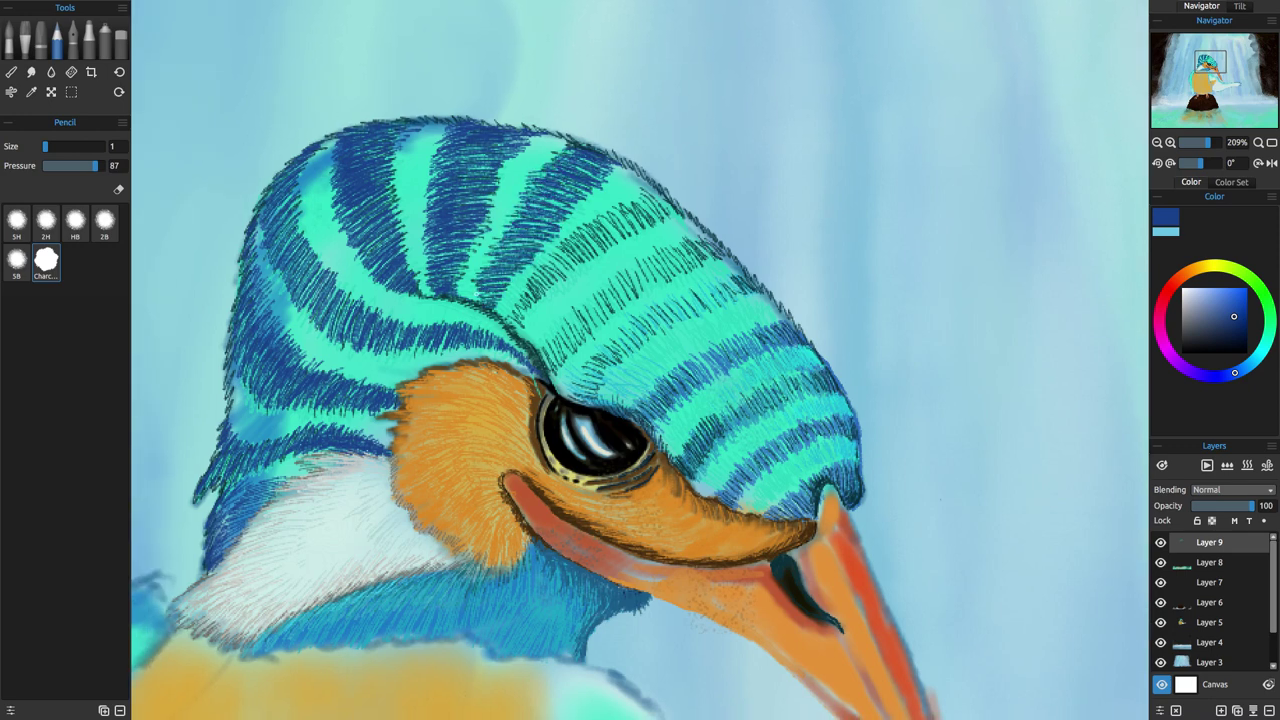
Fill the narrow mid-crown stripe with deep blue strokes from the brow line up to the head's outer edge.
drag(504, 328, 554, 268)
drag(538, 284, 622, 218)
drag(602, 242, 638, 212)
drag(644, 218, 676, 186)
drag(620, 236, 666, 202)
drag(604, 238, 636, 214)
mouse_move(582, 250)
mouse_down()
mouse_move(598, 230)
mouse_move(692, 200)
mouse_up()
drag(636, 214, 652, 194)
drag(668, 220, 676, 208)
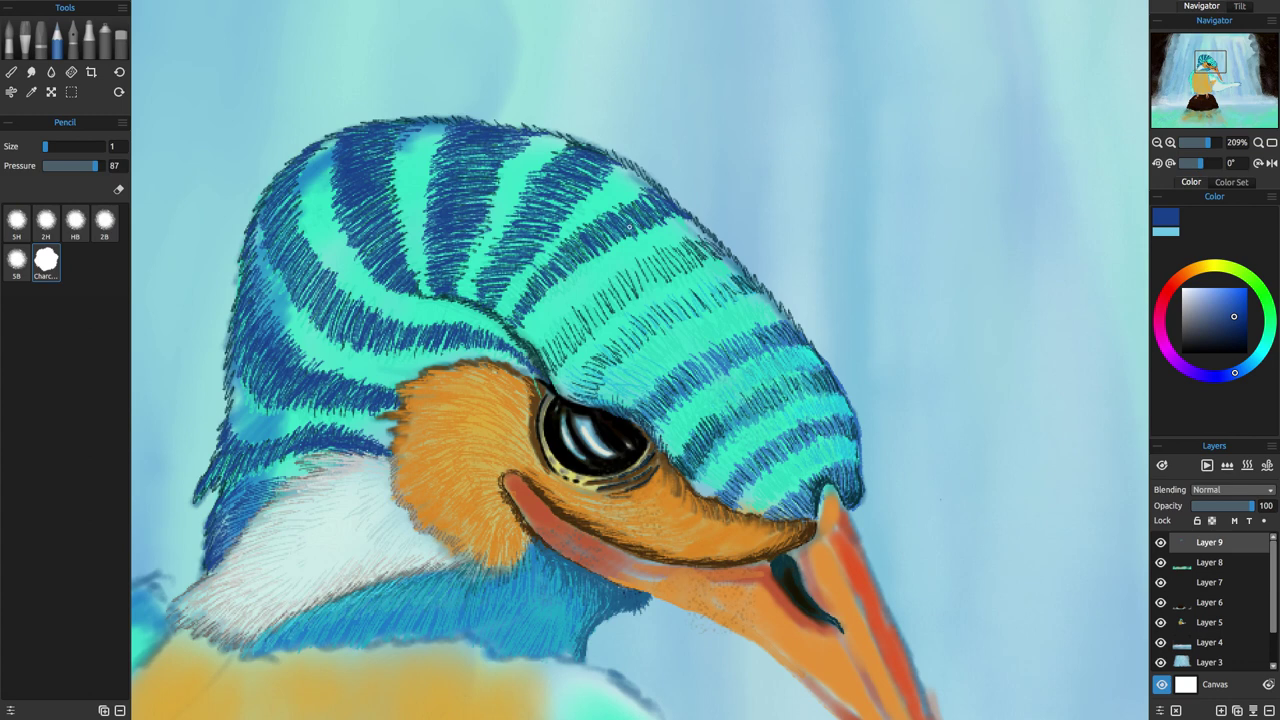
Hatch the stripe starting at the rear corner of the eye in deep blue up to the forehead's outer edge.
drag(540, 368, 586, 312)
drag(574, 334, 616, 280)
mouse_move(698, 258)
mouse_down()
mouse_move(726, 230)
mouse_move(736, 240)
mouse_up()
mouse_move(660, 276)
mouse_down()
mouse_move(702, 244)
mouse_move(676, 248)
mouse_up()
mouse_move(614, 296)
mouse_down()
mouse_move(652, 262)
mouse_move(634, 270)
mouse_up()
mouse_move(702, 272)
mouse_down()
mouse_move(728, 254)
mouse_move(712, 248)
mouse_up()
drag(652, 274, 698, 252)
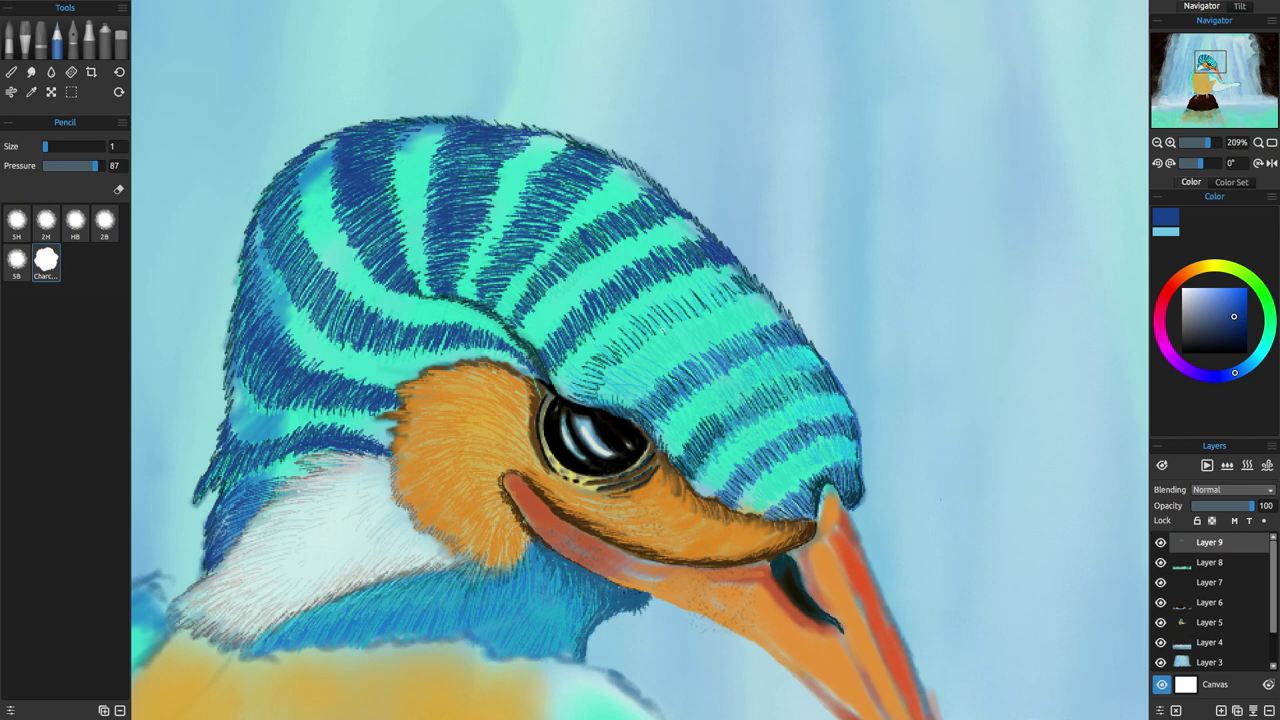
Add extra deep blue strokes to thicken the narrow mid-crown stripe along its length.
drag(508, 328, 570, 274)
drag(564, 282, 590, 256)
mouse_move(606, 252)
mouse_down()
mouse_move(618, 234)
mouse_move(678, 216)
mouse_up()
drag(676, 224, 694, 212)
Fill the forehead stripe directly above the eye with deep blue feather strokes and save the painting.
drag(572, 398, 596, 378)
drag(578, 382, 636, 328)
drag(632, 338, 668, 314)
drag(740, 298, 762, 278)
mouse_move(730, 300)
mouse_down()
mouse_move(742, 316)
mouse_move(738, 302)
mouse_up()
mouse_move(698, 330)
mouse_down()
mouse_move(724, 306)
mouse_move(701, 313)
mouse_up()
mouse_move(672, 334)
mouse_down()
mouse_move(702, 312)
mouse_move(776, 300)
mouse_up()
drag(656, 356, 710, 322)
mouse_move(706, 340)
mouse_down()
mouse_move(728, 314)
mouse_move(762, 306)
mouse_up()
drag(754, 324, 784, 306)
drag(640, 368, 668, 346)
drag(620, 390, 646, 356)
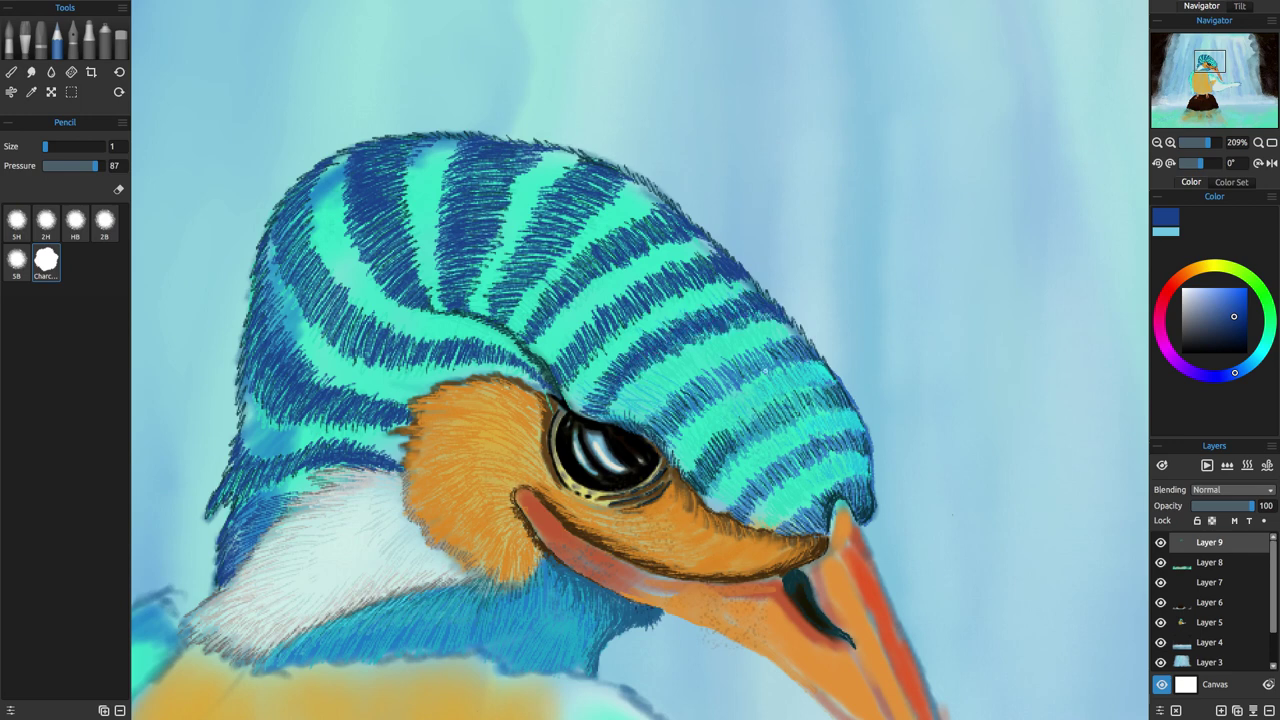
key(ctrl+s)
Hatch the forehead stripe that starts at the front of the eye in deep blue across to the outer edge.
drag(650, 430, 722, 376)
drag(718, 386, 818, 342)
drag(648, 416, 668, 398)
mouse_move(656, 408)
mouse_down()
mouse_move(706, 380)
mouse_move(658, 416)
mouse_up()
drag(680, 390, 708, 366)
drag(650, 414, 692, 376)
drag(638, 420, 728, 362)
mouse_move(720, 370)
mouse_down()
mouse_move(776, 346)
mouse_move(830, 350)
mouse_up()
mouse_move(776, 370)
mouse_down()
mouse_move(802, 356)
mouse_move(792, 332)
mouse_up()
drag(698, 380, 730, 352)
drag(800, 344, 812, 332)
Fill the remaining short forehead stripes closest to the beak with deep blue pencil hatching.
drag(798, 414, 846, 386)
drag(748, 436, 798, 404)
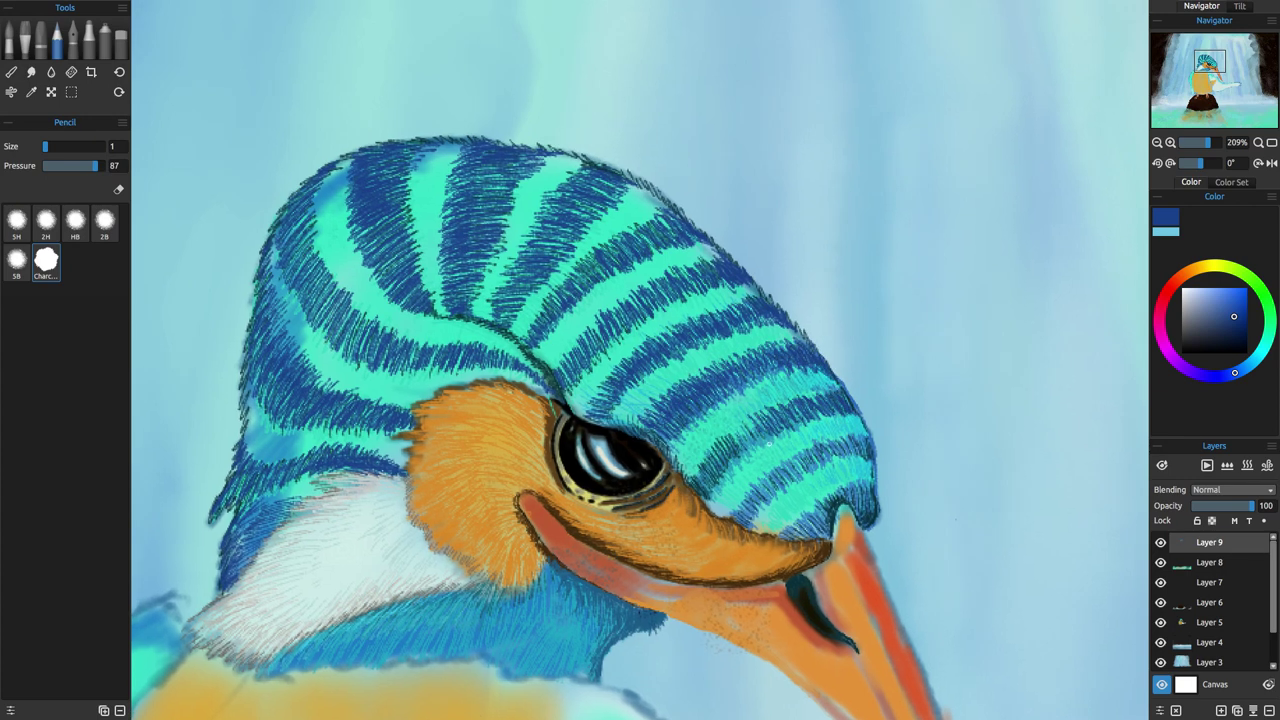
drag(718, 454, 770, 418)
drag(726, 452, 764, 420)
drag(728, 524, 774, 468)
mouse_move(764, 492)
mouse_down()
mouse_move(816, 444)
mouse_move(860, 428)
mouse_up()
drag(770, 536, 840, 484)
drag(840, 498, 862, 476)
drag(774, 530, 788, 522)
Choose a lighter, muted blue and add fine feather strokes over the turquoise bands above the eye.
click(1219, 309)
drag(588, 386, 616, 358)
drag(610, 364, 704, 298)
drag(706, 316, 750, 282)
drag(622, 422, 710, 348)
mouse_move(710, 366)
mouse_down()
mouse_move(746, 332)
mouse_move(794, 326)
mouse_up()
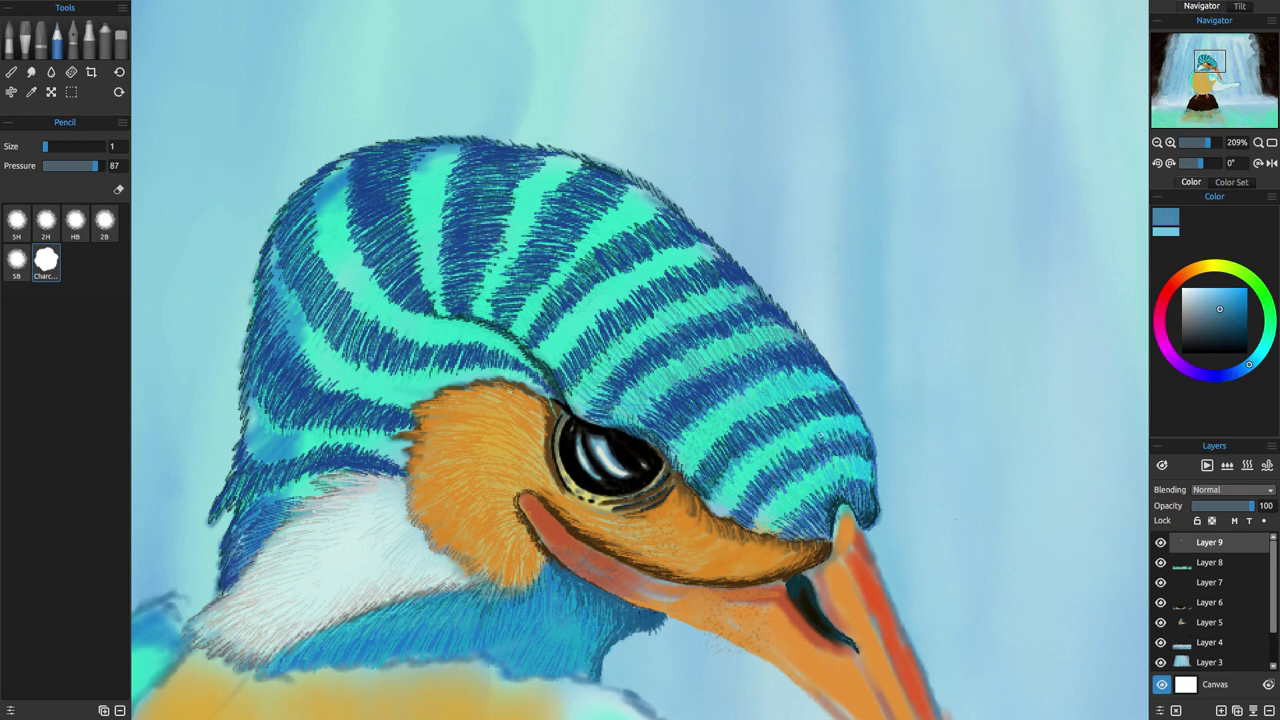
Texture the turquoise forehead bands between the eye and the beak with muted blue feather strokes.
drag(674, 474, 696, 438)
drag(682, 458, 748, 394)
drag(746, 420, 762, 388)
drag(778, 400, 796, 374)
drag(714, 508, 744, 476)
drag(732, 492, 810, 428)
drag(818, 438, 866, 414)
drag(750, 534, 778, 514)
drag(756, 518, 810, 476)
drag(812, 500, 826, 468)
drag(830, 484, 872, 460)
Texture the turquoise bands across the top of the crown, above and behind the eye, with muted blue pencil feather strokes.
mouse_move(532, 368)
mouse_down()
mouse_move(634, 276)
mouse_move(722, 242)
mouse_up()
mouse_move(658, 190)
mouse_down()
mouse_move(576, 244)
mouse_move(506, 338)
mouse_up()
mouse_move(588, 172)
mouse_down()
mouse_move(540, 182)
mouse_move(478, 312)
mouse_up()
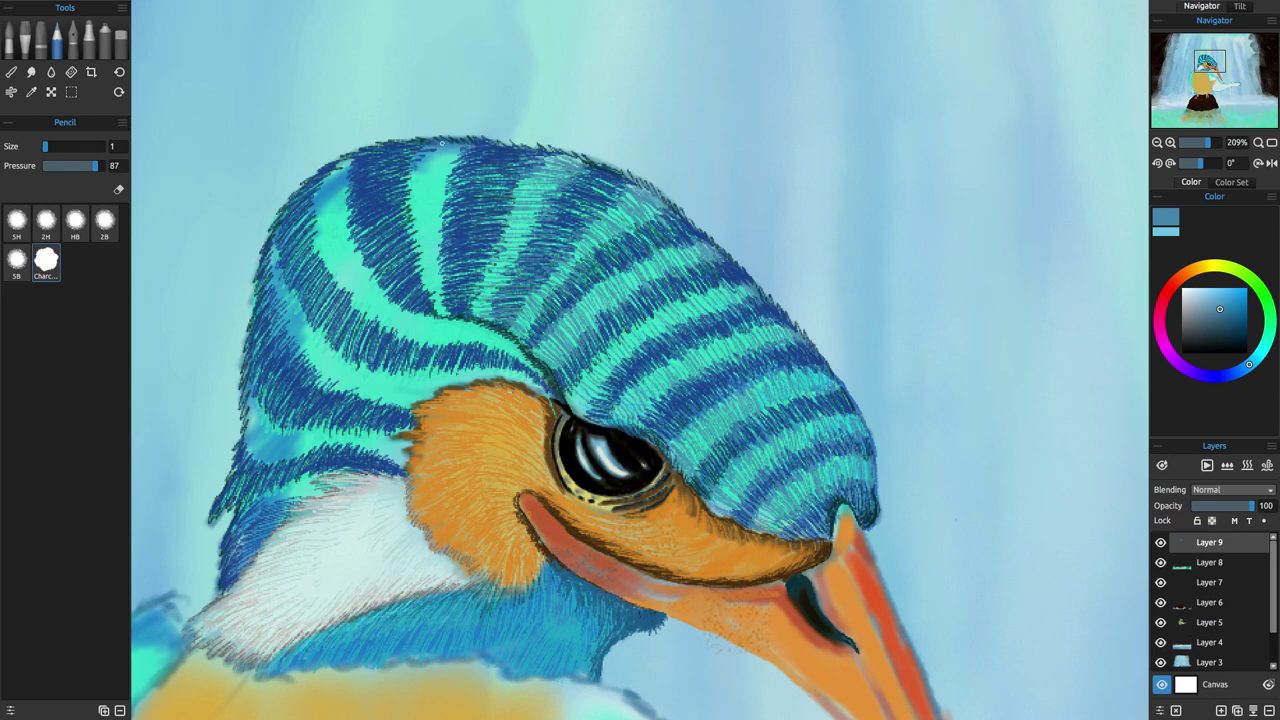
mouse_move(441, 145)
mouse_down()
mouse_move(430, 236)
mouse_move(432, 296)
mouse_move(446, 310)
mouse_up()
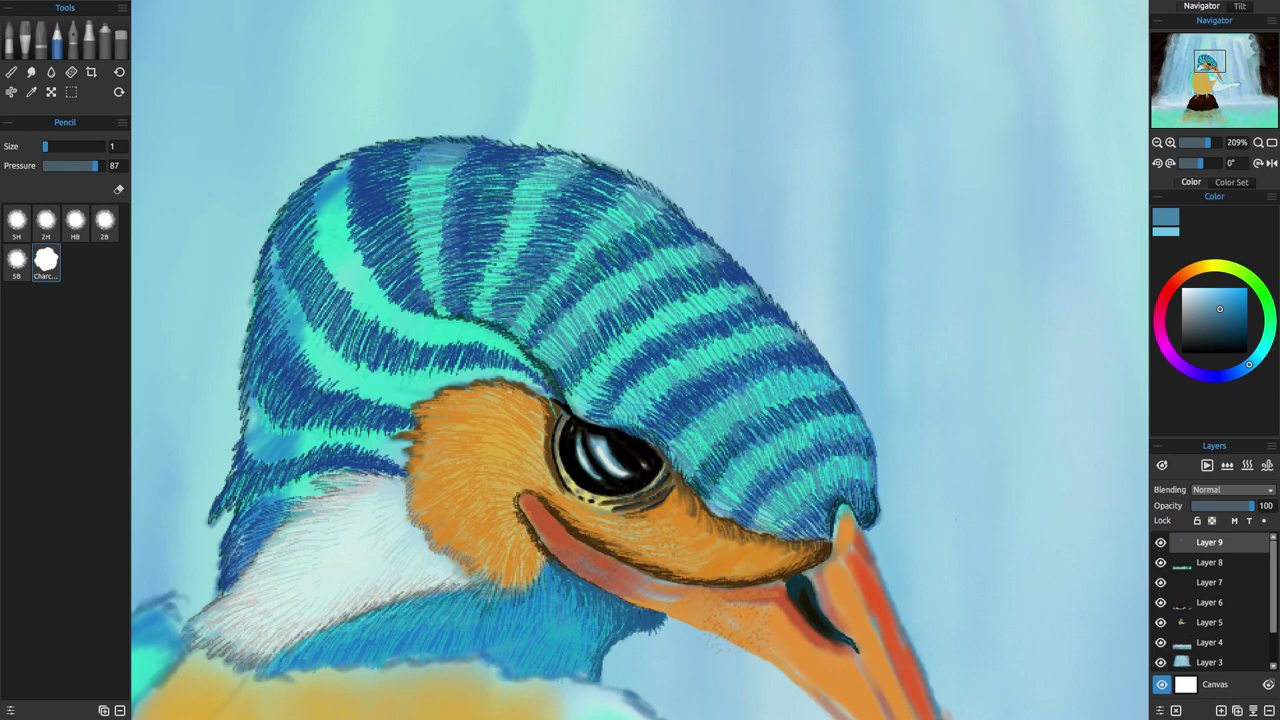
Add muted blue feather strokes to the long curved turquoise bands on the back of the head and down to the nape.
mouse_move(540, 330)
mouse_down()
mouse_move(508, 345)
mouse_move(386, 300)
mouse_move(397, 263)
mouse_move(345, 248)
mouse_move(334, 214)
mouse_move(354, 156)
mouse_up()
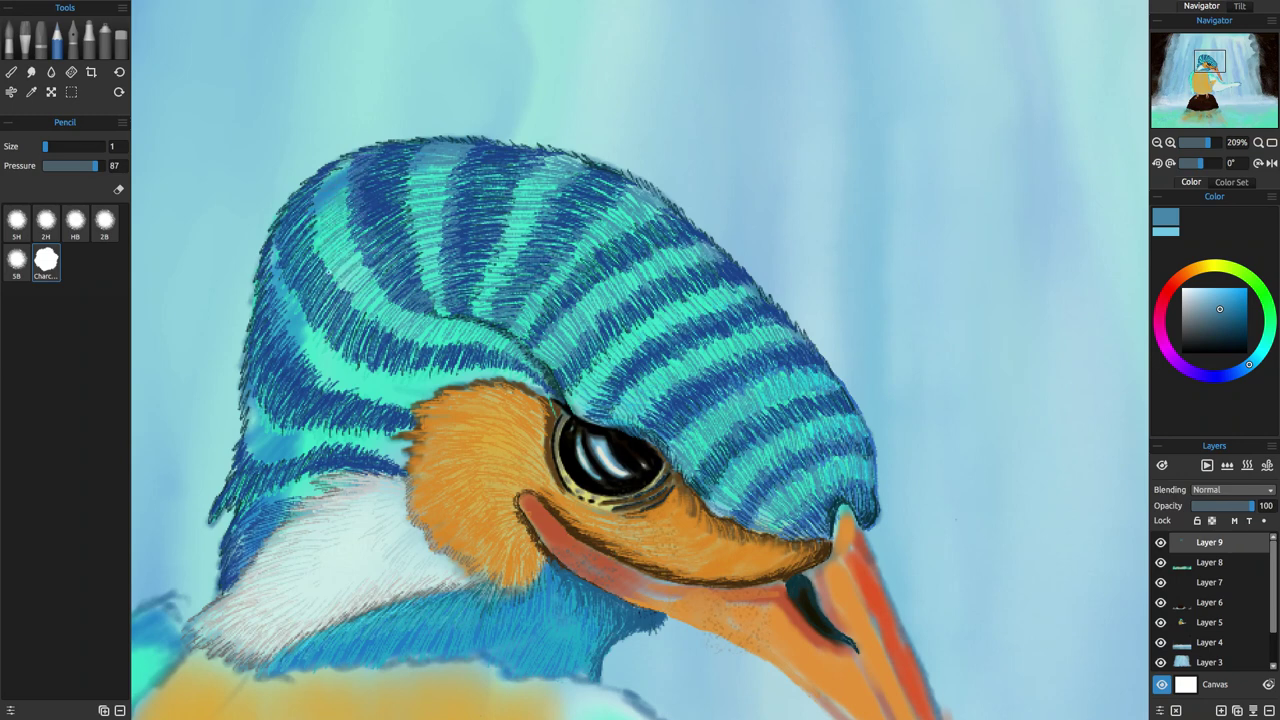
mouse_move(526, 372)
mouse_down()
mouse_move(402, 380)
mouse_move(378, 396)
mouse_move(367, 366)
mouse_move(330, 358)
mouse_move(304, 332)
mouse_up()
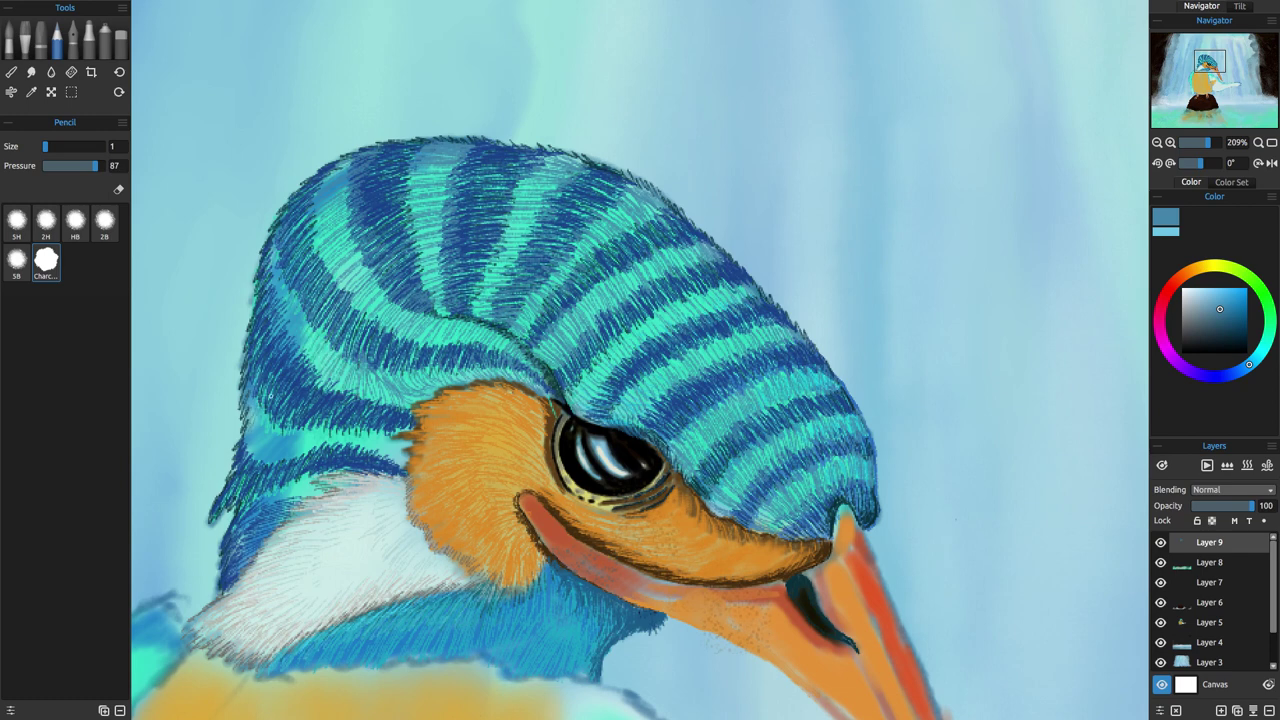
drag(262, 462, 246, 474)
mouse_move(326, 452)
mouse_down()
mouse_move(372, 430)
mouse_move(322, 446)
mouse_up()
drag(326, 428, 298, 456)
mouse_move(286, 463)
mouse_down()
mouse_move(267, 478)
mouse_move(290, 502)
mouse_move(226, 506)
mouse_up()
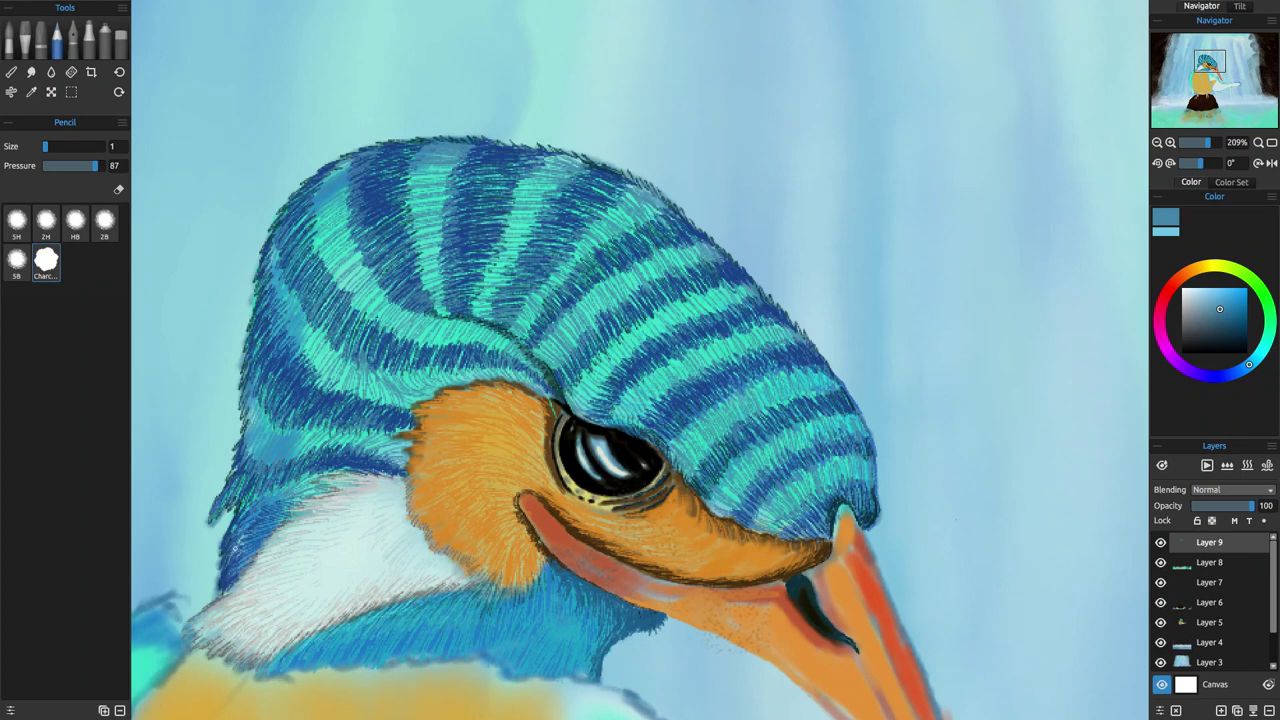
drag(1208, 142, 1200, 142)
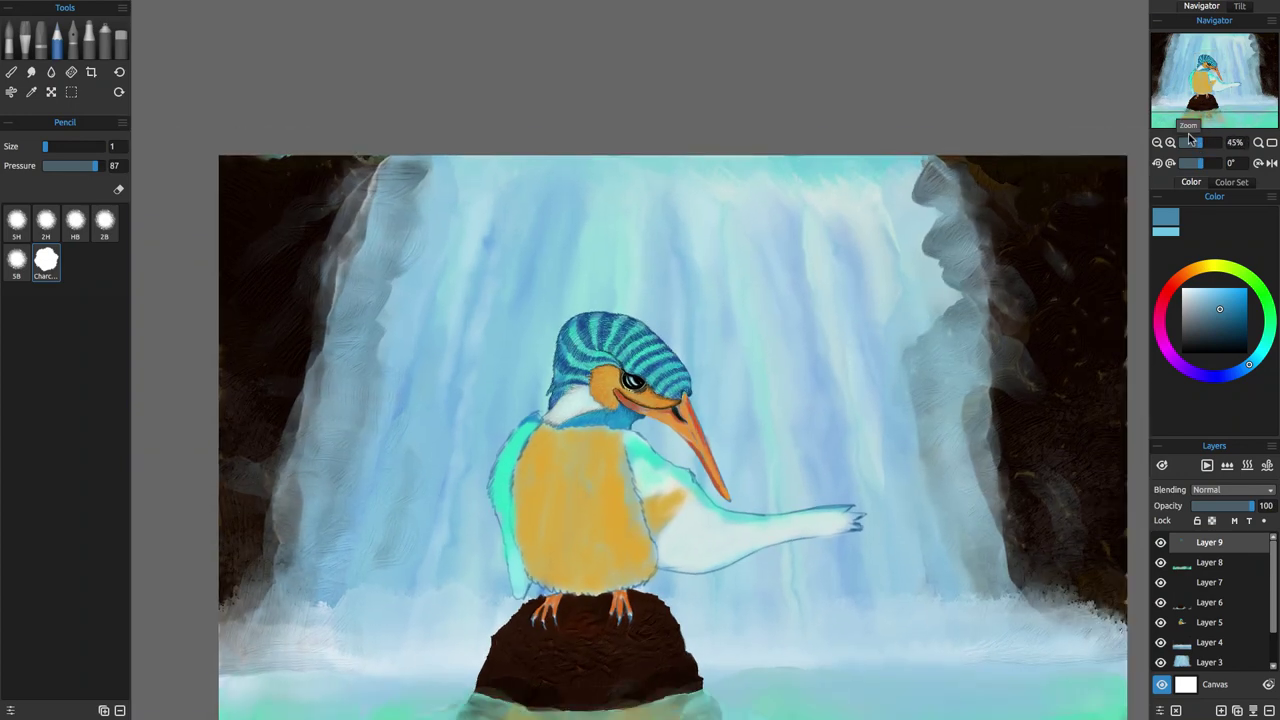
Draw fine golden-ochre feather strokes with the pencil along the top and upper sides of the kingfisher's breast.
drag(1202, 77, 1205, 89)
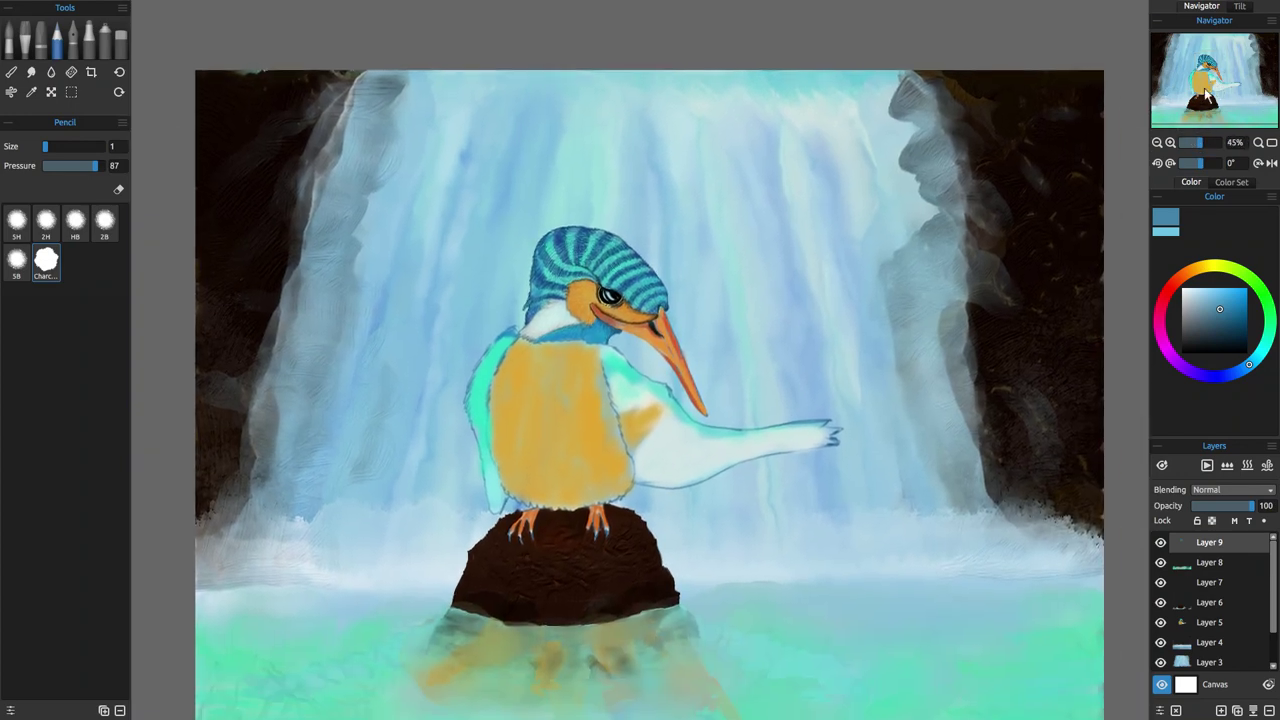
drag(1200, 142, 1204, 142)
click(1195, 268)
click(1233, 303)
drag(327, 315, 291, 353)
drag(323, 311, 290, 346)
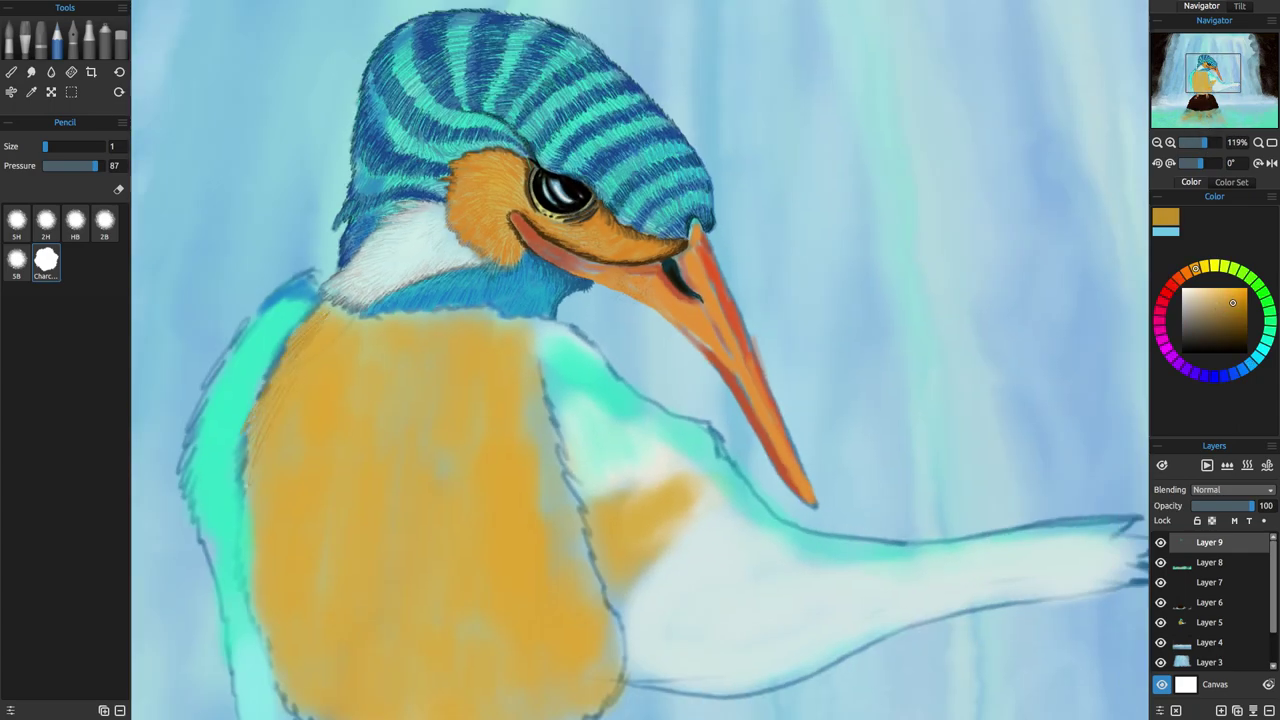
drag(530, 330, 526, 360)
drag(512, 330, 524, 370)
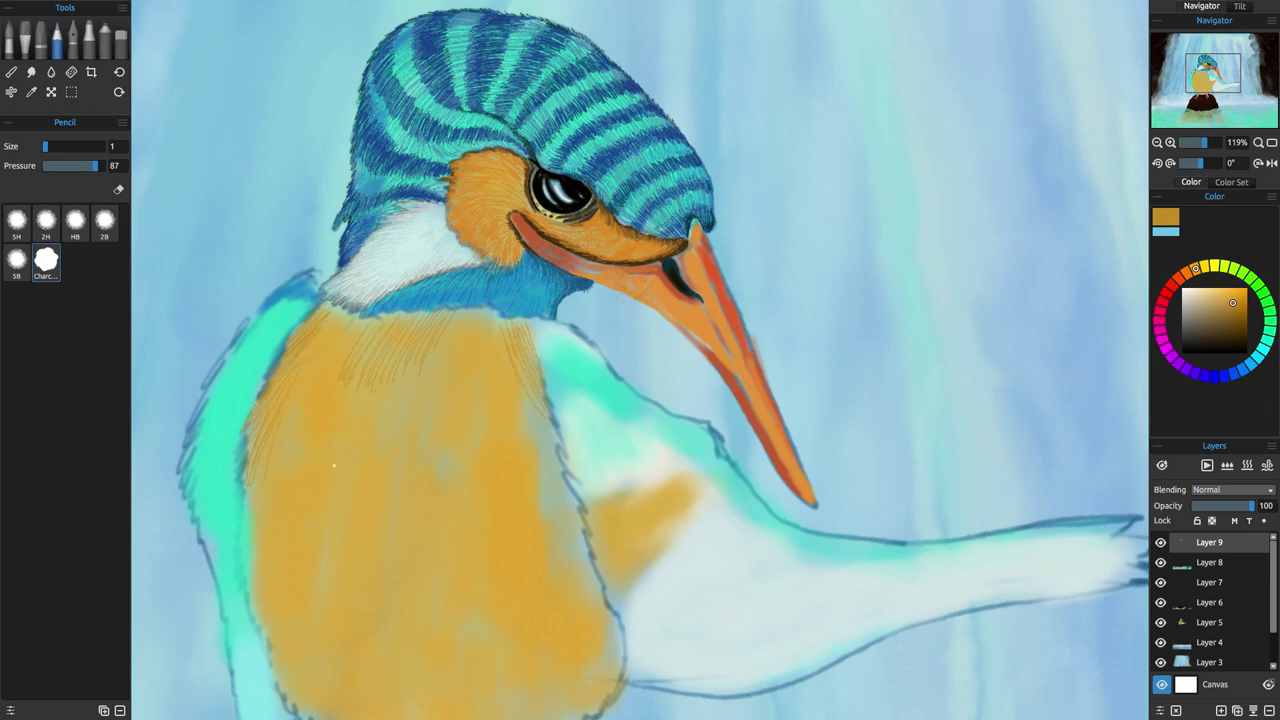
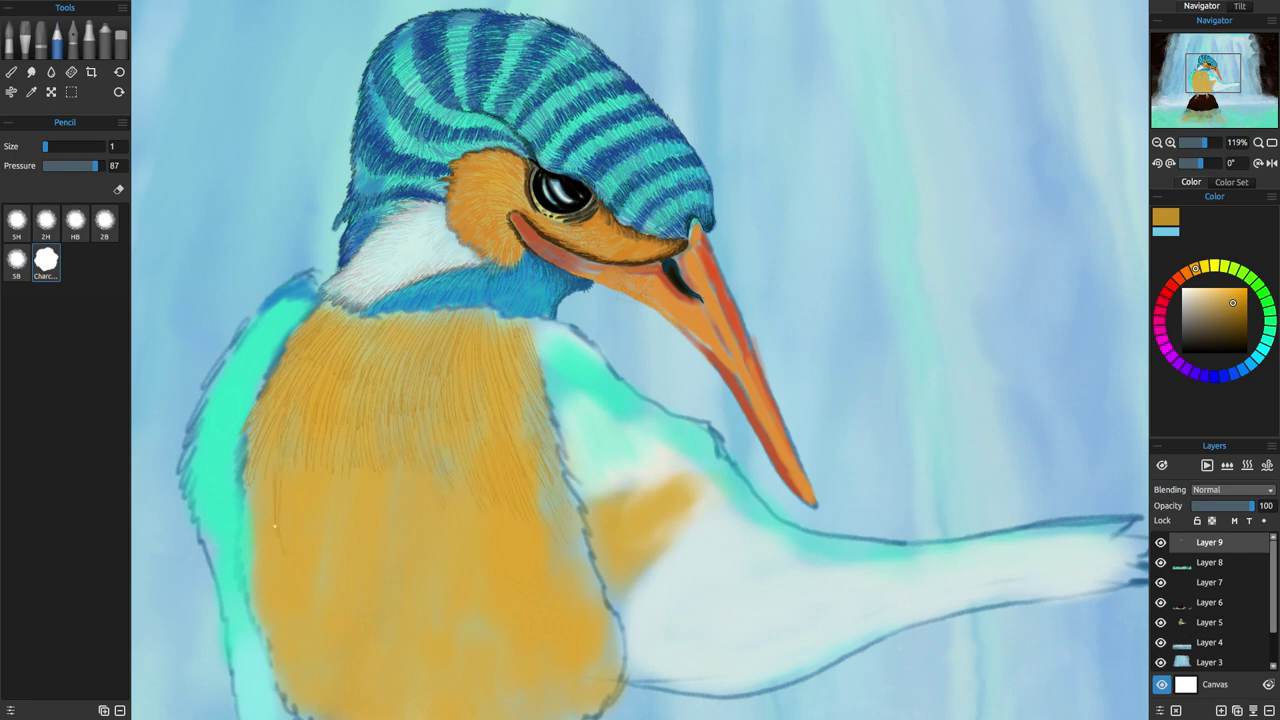
Extend the golden-ochre feather strokes down the breast's left flank and across its middle.
mouse_move(275, 526)
mouse_down()
mouse_move(244, 582)
mouse_move(302, 460)
mouse_up()
drag(293, 513, 304, 546)
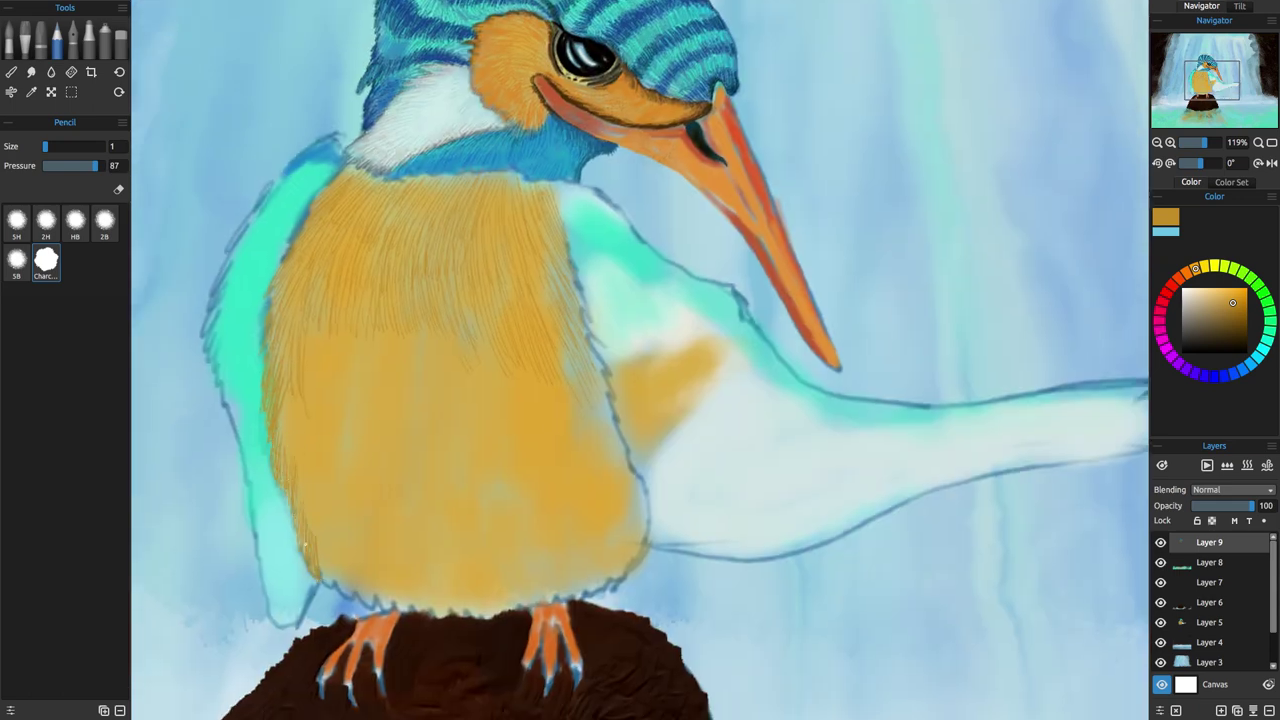
mouse_move(320, 305)
mouse_down()
mouse_move(290, 465)
mouse_move(348, 450)
mouse_move(371, 379)
mouse_move(362, 348)
mouse_up()
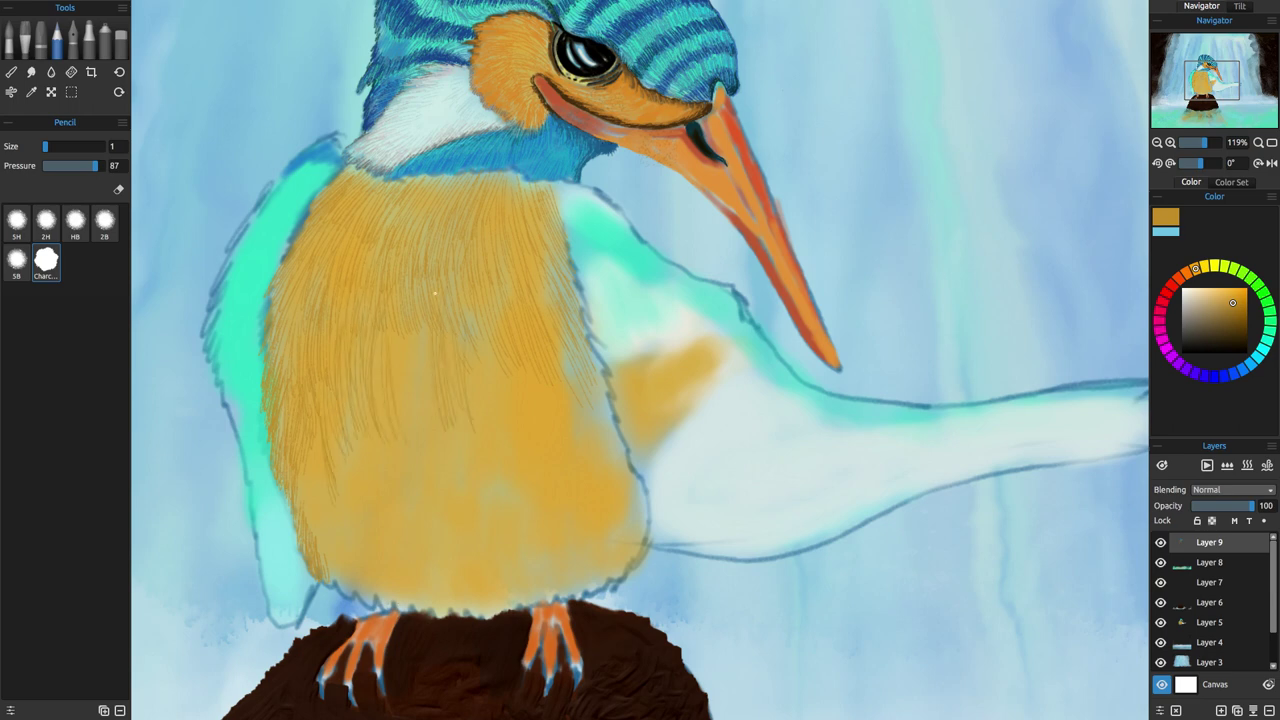
drag(434, 293, 472, 422)
drag(402, 295, 623, 457)
Add golden-ochre feather strokes to the lower-left flank of the bird's belly.
click(11, 72)
click(11, 72)
drag(316, 481, 338, 575)
drag(320, 417, 323, 481)
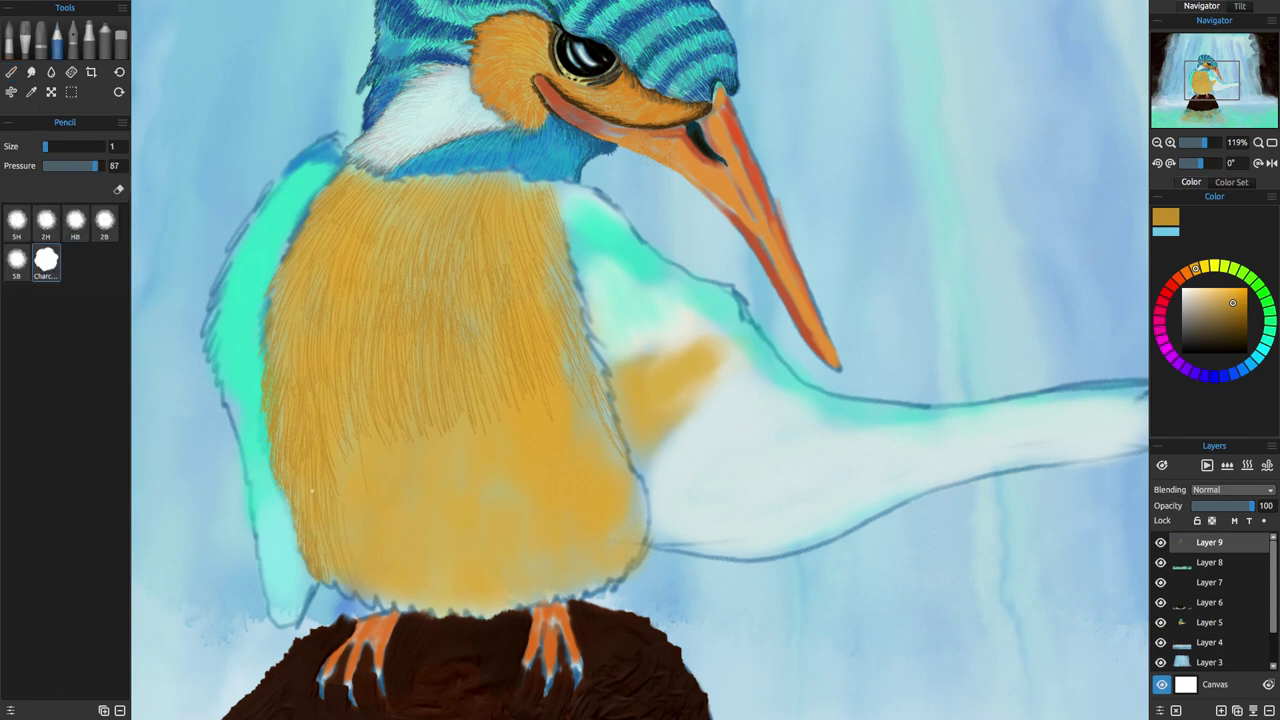
Fill the lower-right flank of the belly with golden-ochre feather strokes down to its bottom edge.
drag(616, 522, 592, 588)
drag(638, 520, 598, 587)
drag(643, 494, 628, 562)
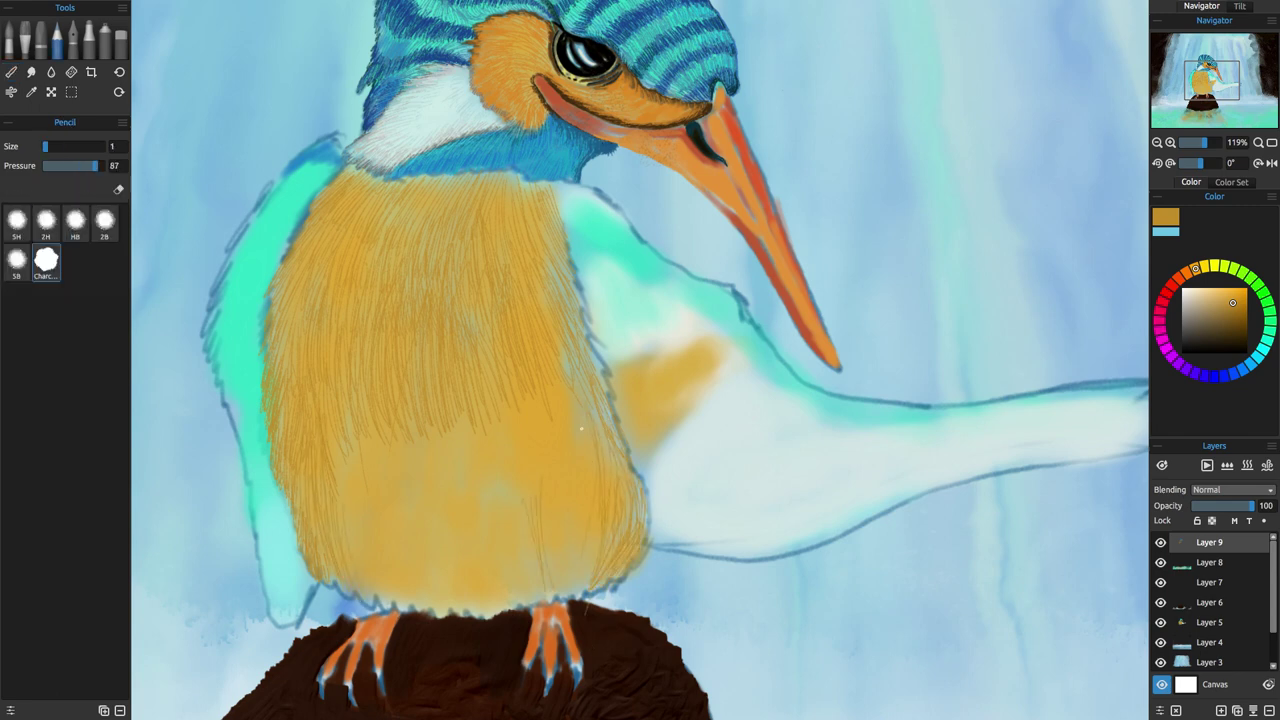
drag(549, 516, 553, 574)
drag(557, 564, 569, 596)
drag(587, 546, 597, 588)
drag(575, 586, 581, 600)
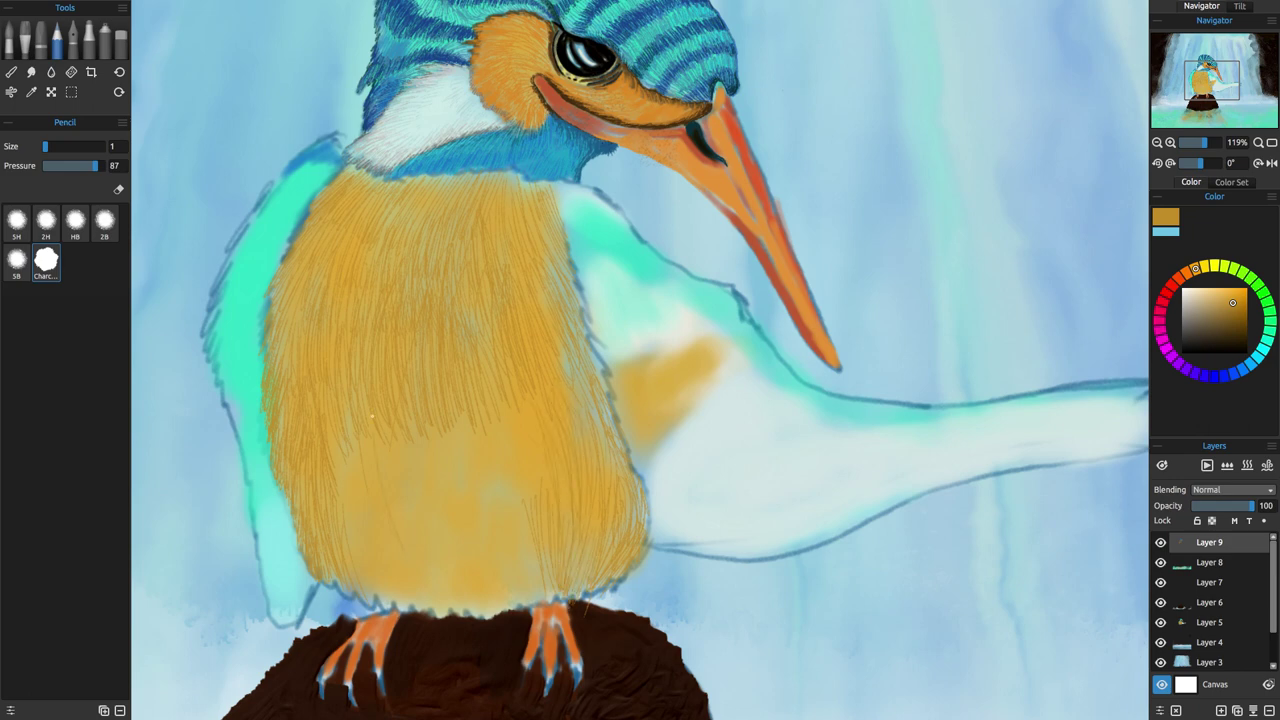
Draw golden-ochre feather strokes over the lower-left part of the belly towards its centre.
drag(365, 408, 370, 462)
drag(340, 486, 352, 574)
drag(364, 506, 385, 602)
drag(380, 506, 415, 614)
drag(414, 530, 428, 606)
drag(436, 550, 456, 616)
drag(440, 460, 436, 540)
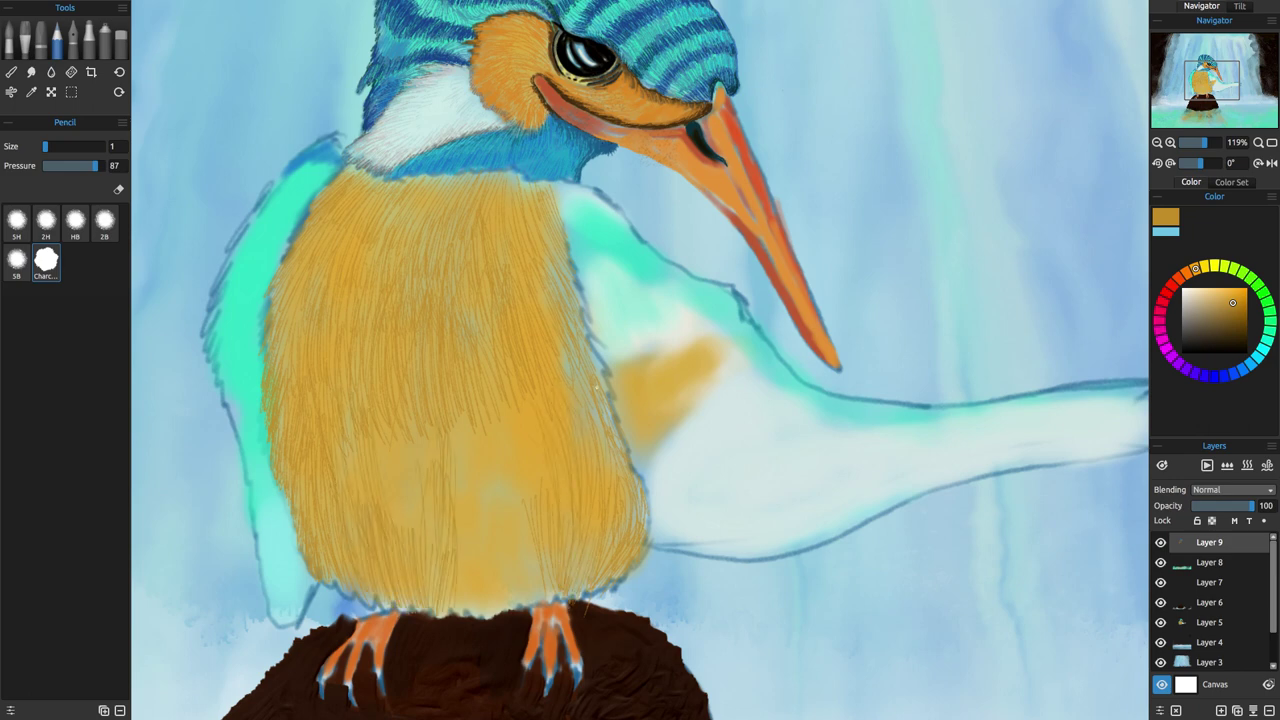
Fill the remaining centre of the belly with golden-ochre feather strokes and fringe its bottom edge above the feet.
drag(499, 514, 501, 532)
drag(482, 582, 487, 608)
drag(463, 468, 465, 544)
drag(462, 558, 479, 616)
drag(460, 500, 462, 532)
drag(412, 472, 422, 568)
drag(394, 514, 413, 574)
mouse_move(460, 450)
mouse_down()
mouse_move(483, 498)
mouse_move(444, 679)
mouse_move(508, 557)
mouse_move(489, 644)
mouse_up()
drag(504, 603, 499, 635)
drag(514, 533, 519, 599)
drag(528, 609, 530, 631)
mouse_move(518, 619)
mouse_down()
mouse_move(520, 635)
mouse_move(493, 646)
mouse_up()
drag(509, 623, 513, 646)
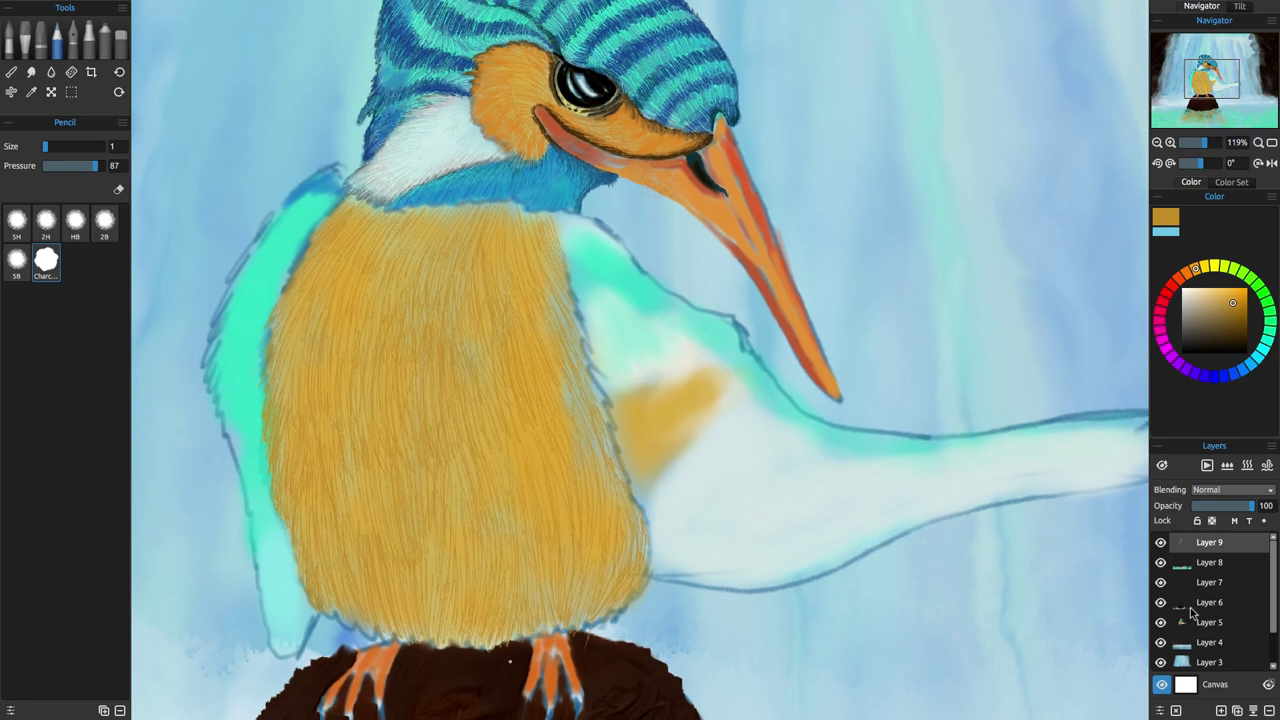
Hide Layers 3 to 8 to inspect the feather strokes on Layer 9 alone, show them again and return to the pencil.
click(1160, 563)
click(1160, 583)
click(1160, 603)
click(1160, 623)
click(1160, 643)
click(1160, 663)
key(e)
key(e)
key(e)
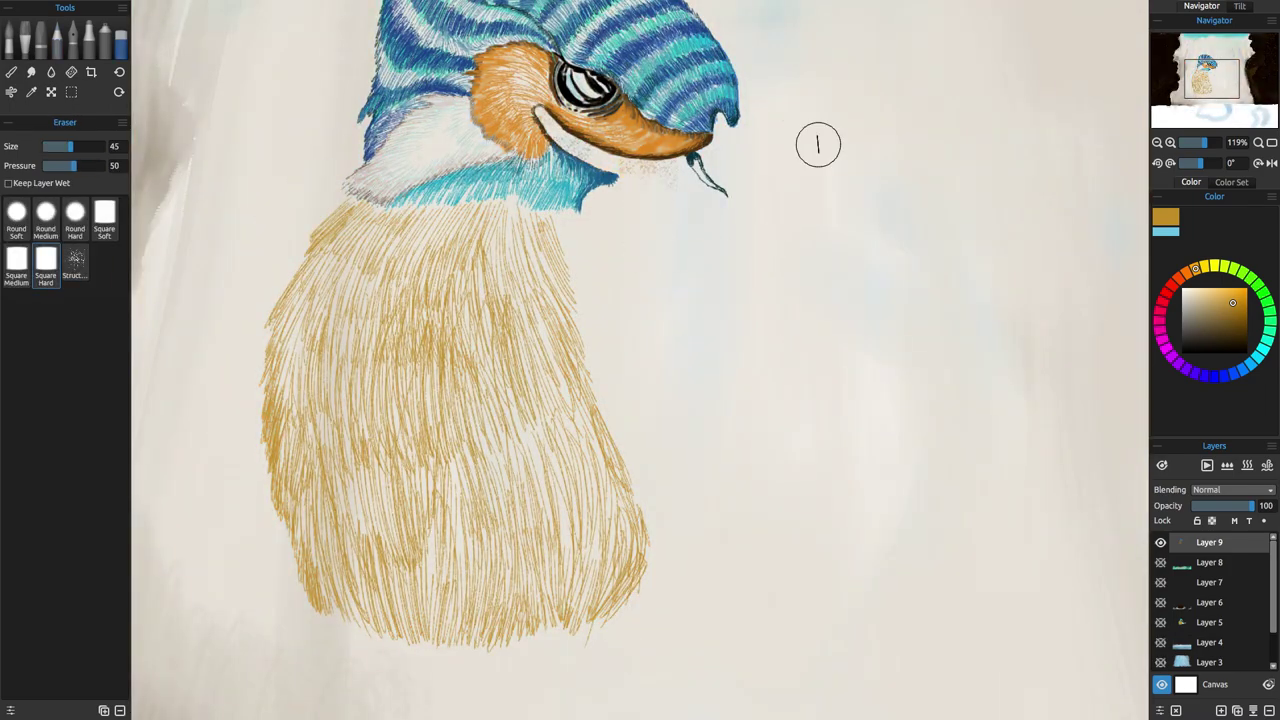
drag(1160, 562, 1160, 662)
key(e)
Add golden-ochre feather strokes to the breast's right side and over the orange patch on the right wing.
drag(584, 374, 604, 422)
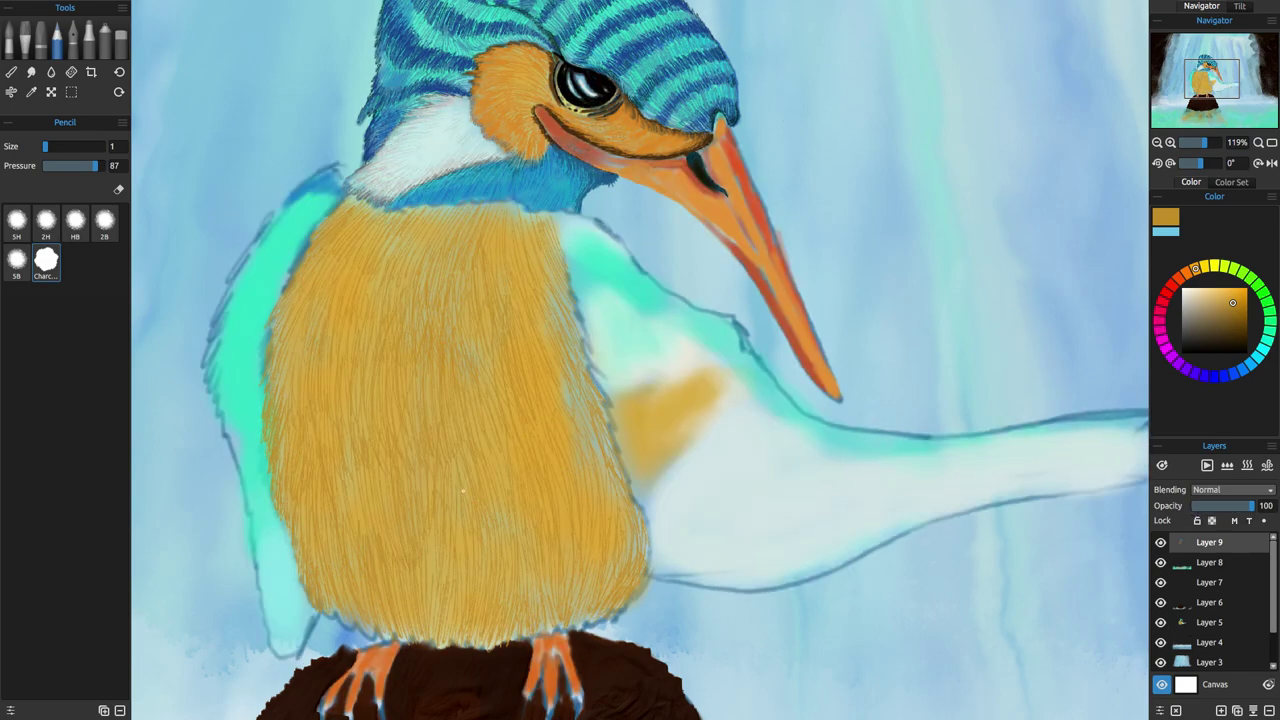
mouse_move(719, 374)
mouse_down()
mouse_move(688, 398)
mouse_move(664, 388)
mouse_move(693, 441)
mouse_move(670, 468)
mouse_up()
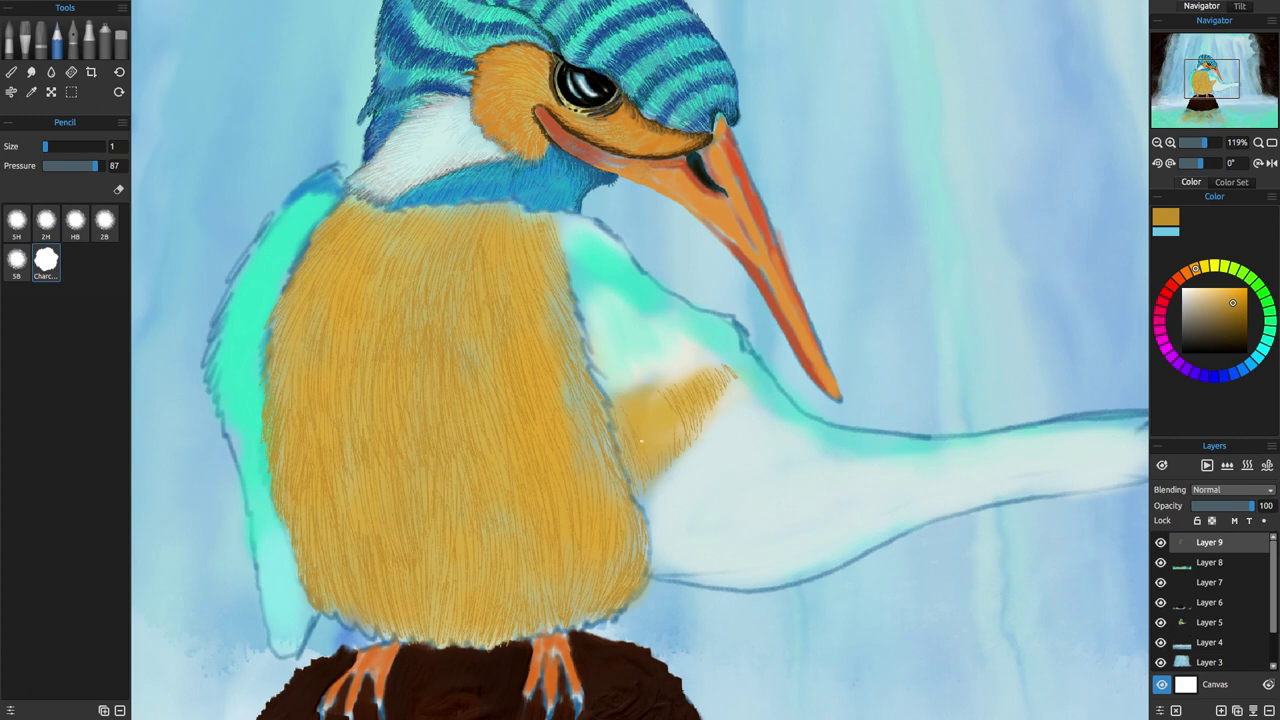
mouse_move(643, 396)
mouse_down()
mouse_move(613, 406)
mouse_move(631, 463)
mouse_up()
Choose a darker brown and shade the breast's left edge and both lower corners with short feather strokes.
drag(1233, 302, 1223, 316)
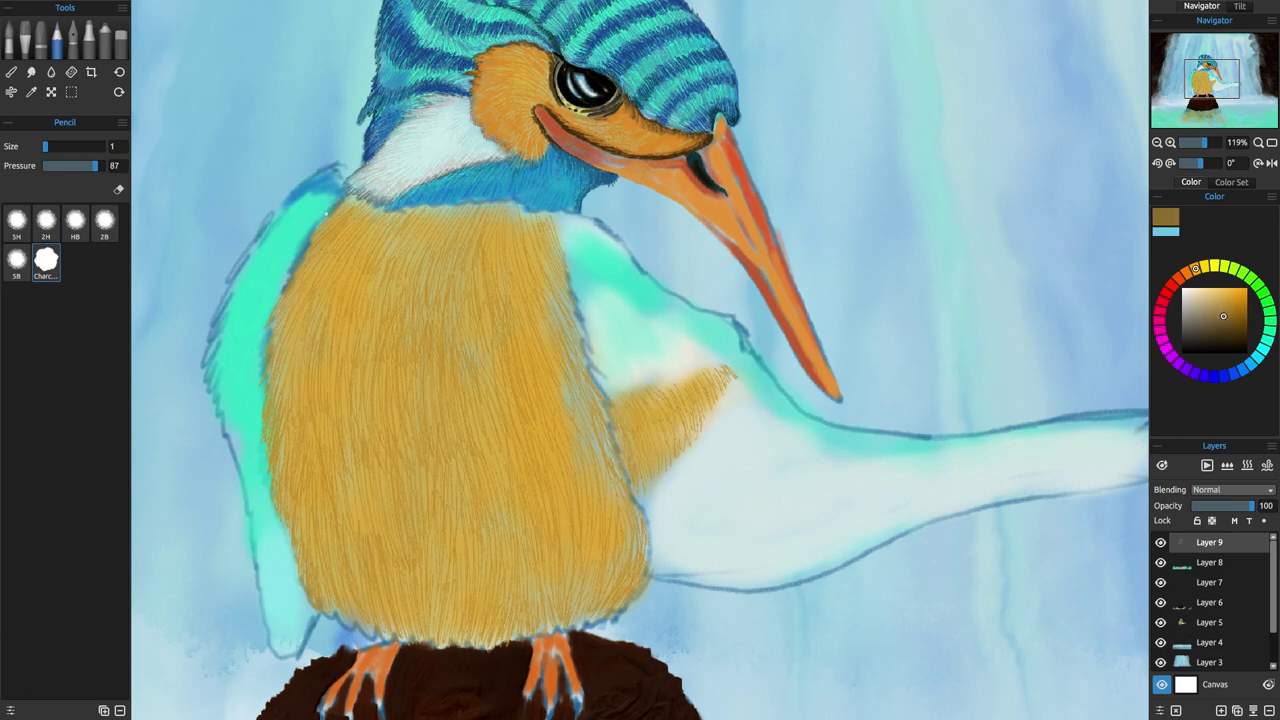
drag(330, 212, 308, 232)
mouse_move(295, 278)
mouse_down()
mouse_move(266, 342)
mouse_move(272, 502)
mouse_move(318, 606)
mouse_move(386, 638)
mouse_move(290, 335)
mouse_move(292, 480)
mouse_move(334, 595)
mouse_move(314, 540)
mouse_up()
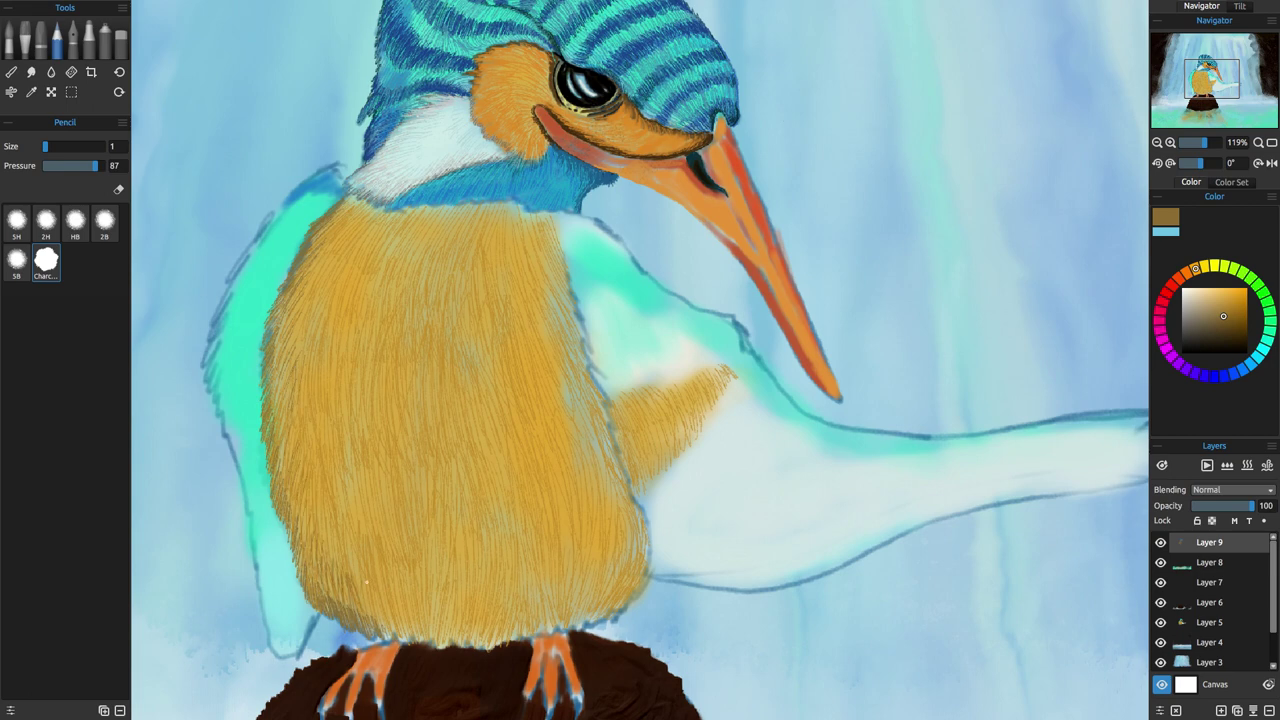
drag(350, 580, 342, 606)
drag(634, 505, 644, 592)
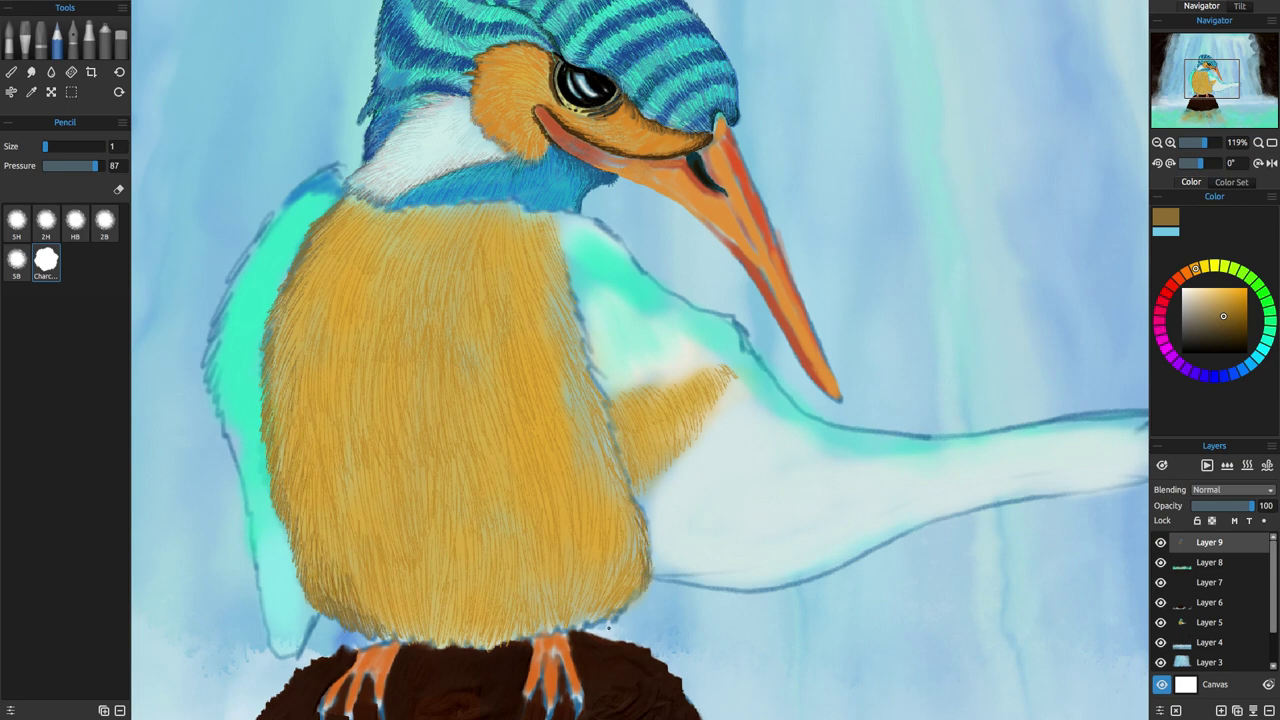
mouse_move(578, 626)
mouse_down()
mouse_move(603, 559)
mouse_move(586, 557)
mouse_move(640, 596)
mouse_up()
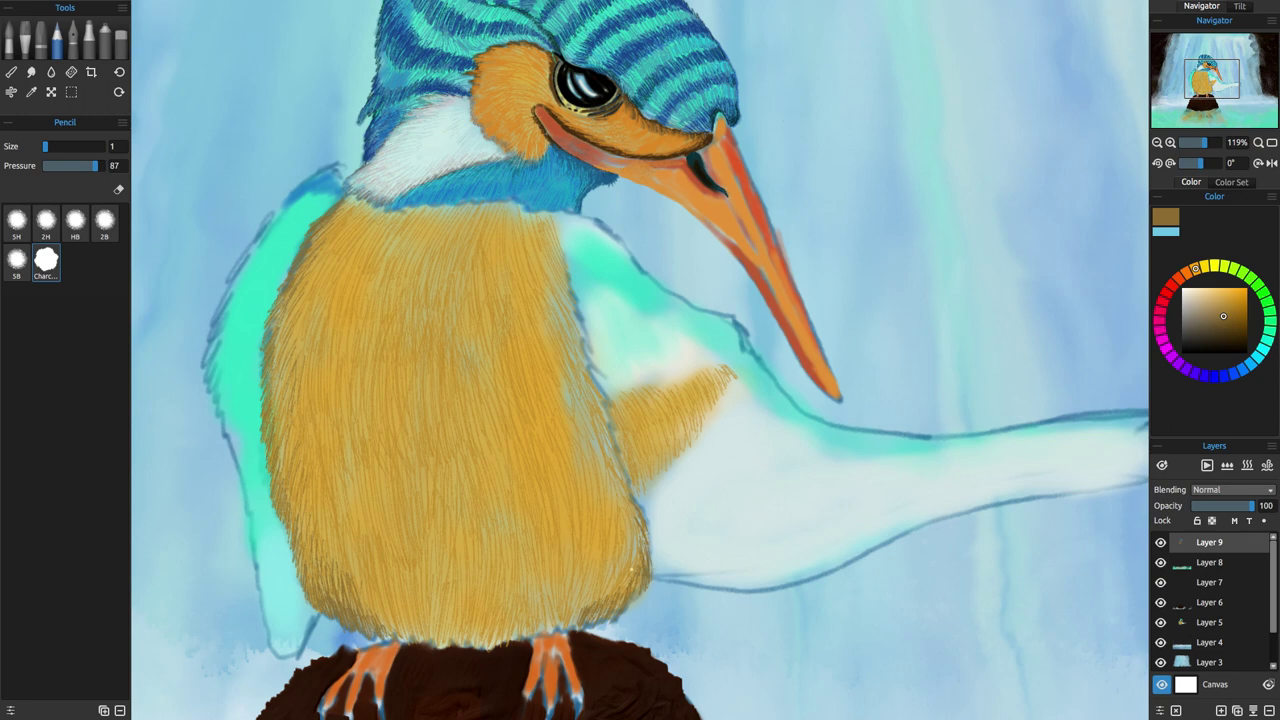
Shade the bottom edge of the belly with dark brown feather strokes.
drag(486, 626, 480, 648)
mouse_move(456, 622)
mouse_down()
mouse_move(440, 650)
mouse_move(398, 640)
mouse_up()
mouse_move(420, 574)
mouse_down()
mouse_move(404, 640)
mouse_move(380, 638)
mouse_move(480, 652)
mouse_move(576, 626)
mouse_up()
drag(386, 622, 372, 642)
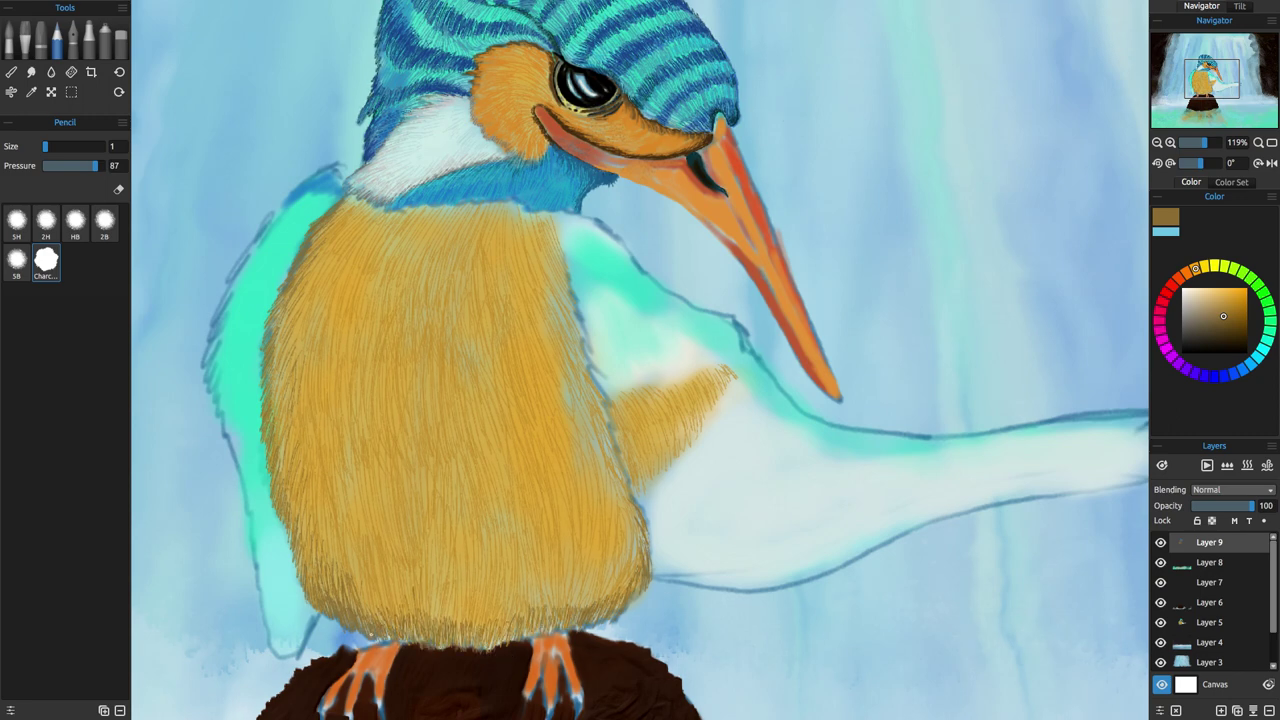
Shade the breast's right edge in dark brown and draw broken rows of dark feather strokes across the breast.
drag(548, 220, 648, 548)
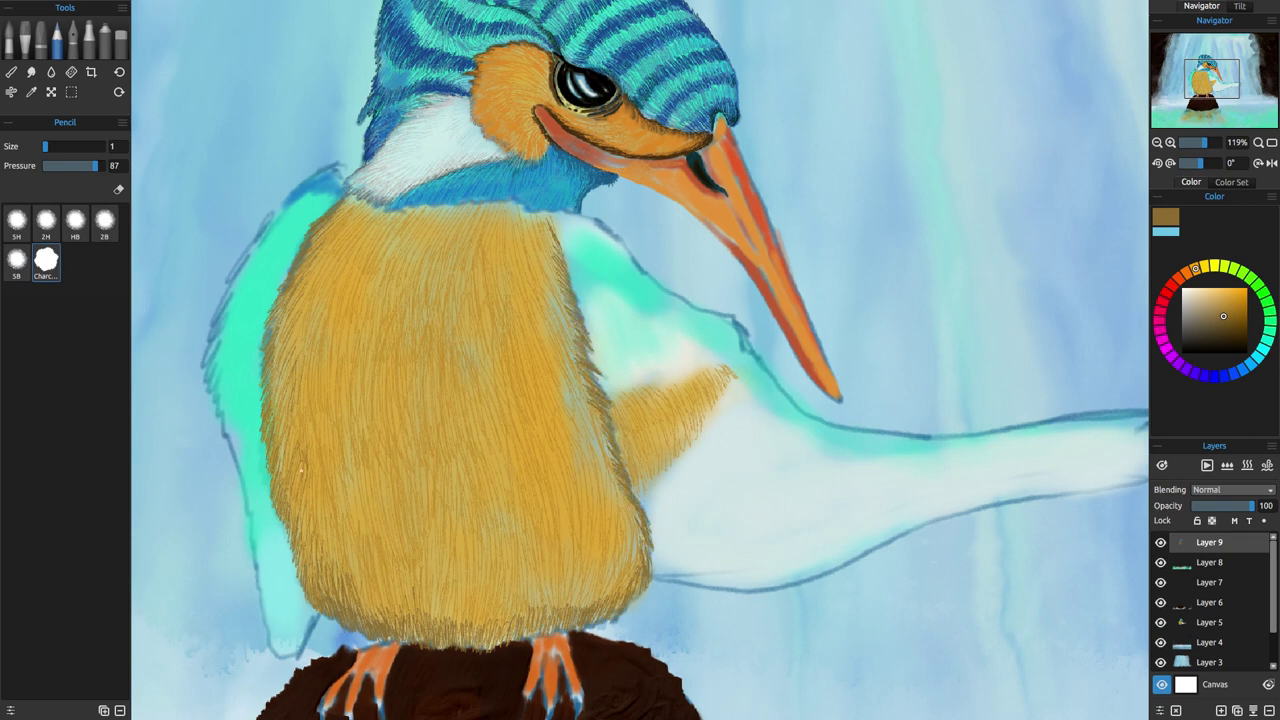
mouse_move(302, 468)
mouse_down()
mouse_move(334, 443)
mouse_move(376, 480)
mouse_move(494, 466)
mouse_up()
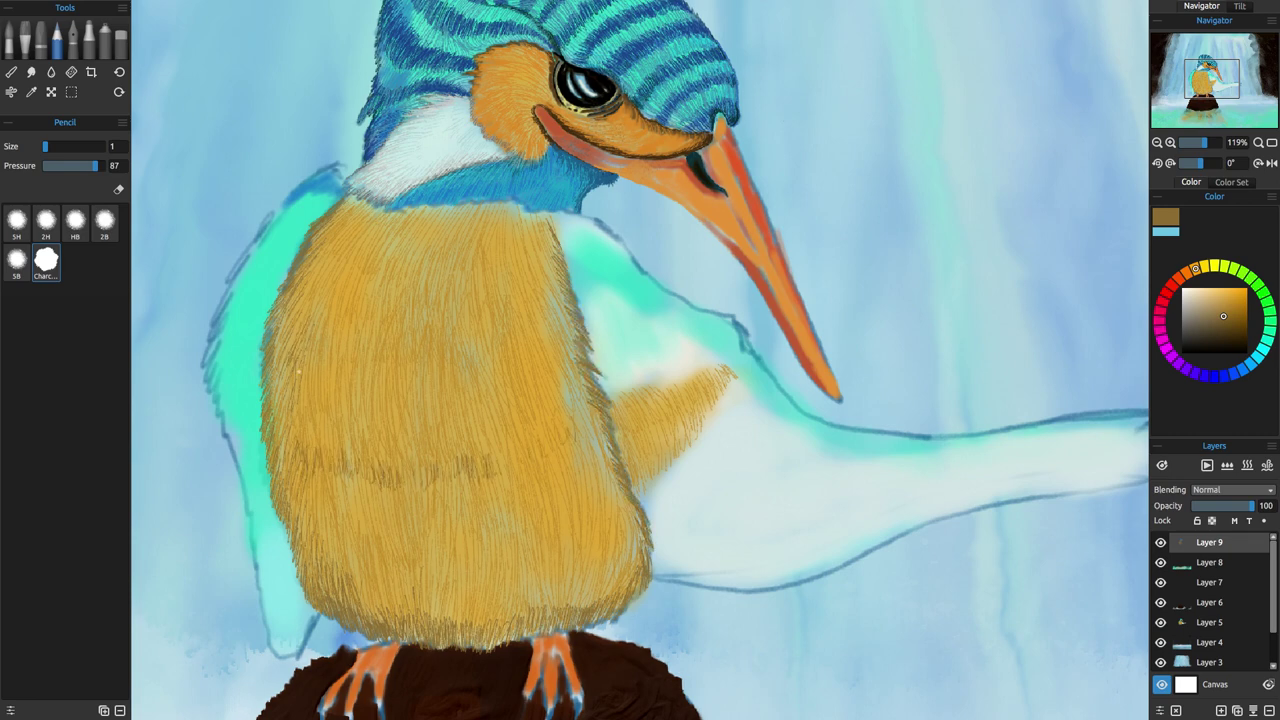
mouse_move(299, 370)
mouse_down()
mouse_move(334, 565)
mouse_move(445, 596)
mouse_move(428, 592)
mouse_move(418, 538)
mouse_move(342, 560)
mouse_move(372, 462)
mouse_move(348, 500)
mouse_move(322, 300)
mouse_move(492, 590)
mouse_up()
Choose near-white and draw highlight hairs on the upper-left breast and lower-left belly.
click(1184, 291)
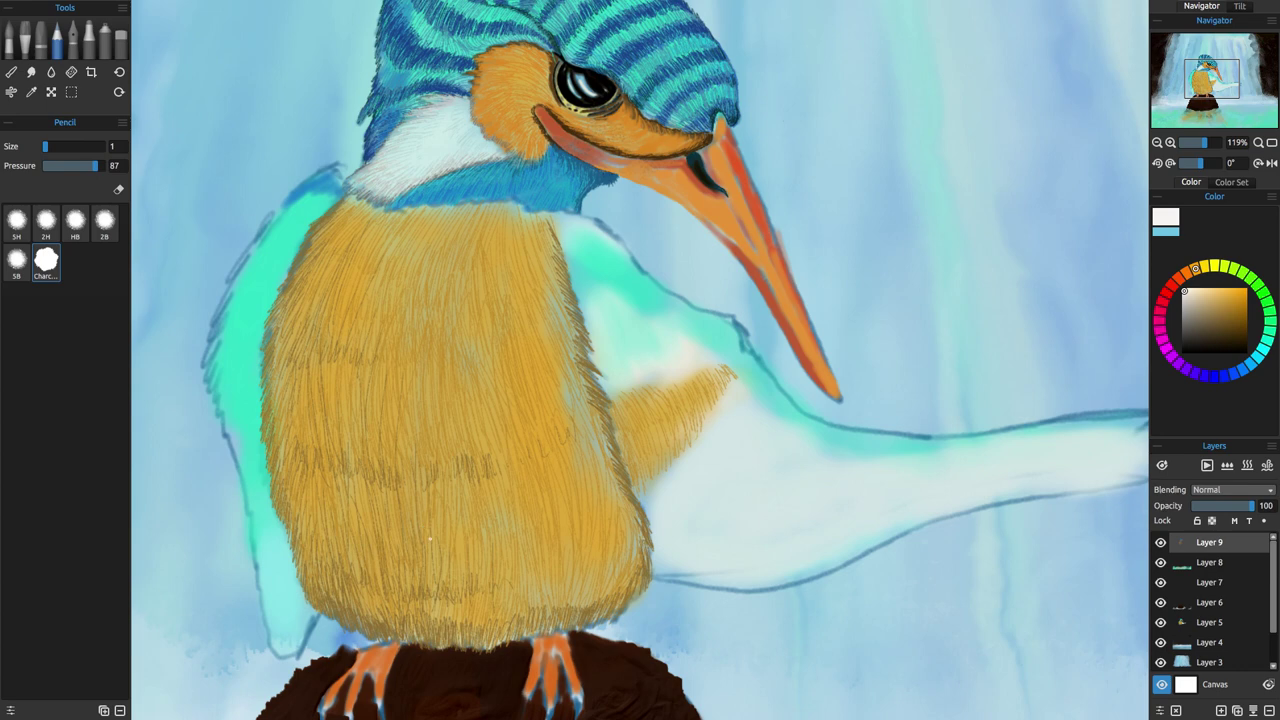
click(1223, 376)
drag(338, 242, 314, 282)
drag(340, 552, 374, 610)
drag(376, 578, 387, 618)
drag(394, 254, 387, 278)
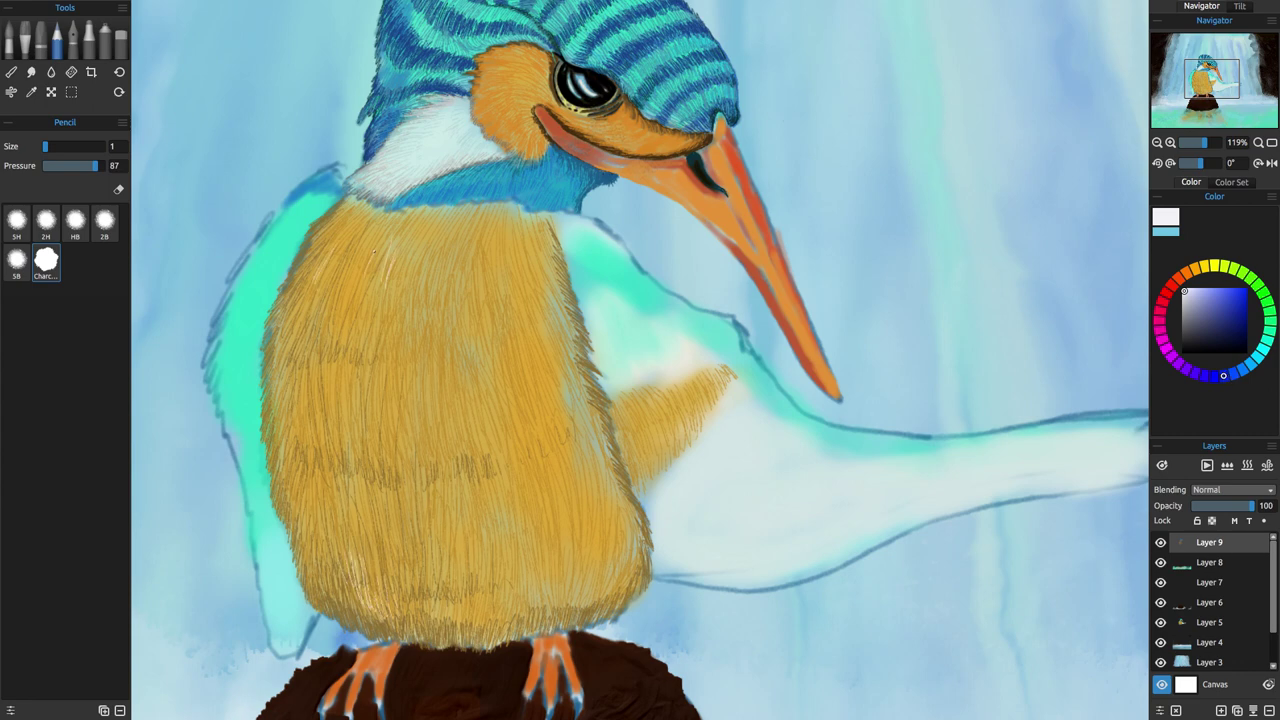
Add white highlight hairs on the upper and middle breast and along the bottom of the belly.
drag(436, 242, 428, 272)
drag(479, 355, 481, 379)
drag(405, 592, 418, 636)
drag(465, 604, 466, 638)
drag(536, 606, 522, 634)
drag(594, 601, 587, 615)
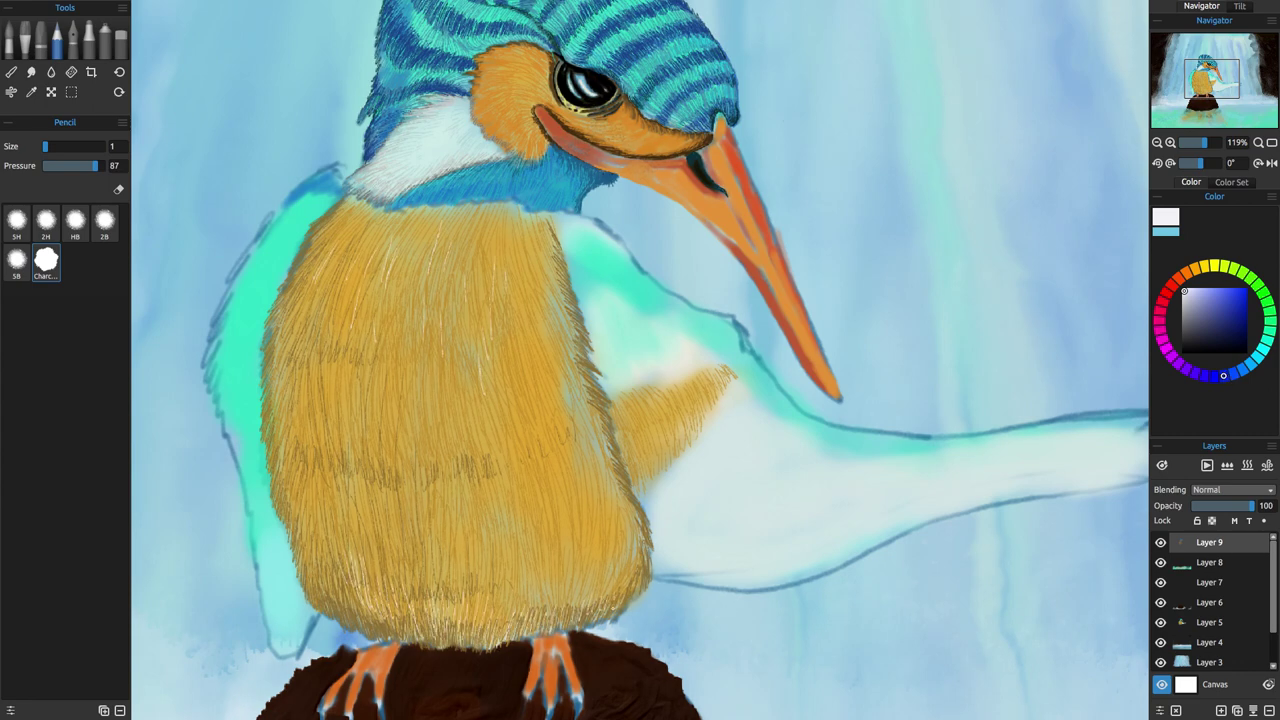
Thicken the white highlight hairs across the lower belly from the left flank to the right flank.
drag(326, 570, 342, 617)
drag(348, 576, 376, 632)
mouse_move(488, 594)
mouse_down()
mouse_move(490, 630)
mouse_move(474, 574)
mouse_up()
drag(570, 620, 556, 570)
drag(626, 588, 632, 546)
drag(310, 588, 306, 526)
drag(420, 572, 416, 524)
drag(468, 562, 466, 536)
drag(548, 554, 546, 520)
drag(511, 566, 509, 538)
drag(396, 564, 390, 528)
drag(385, 562, 382, 536)
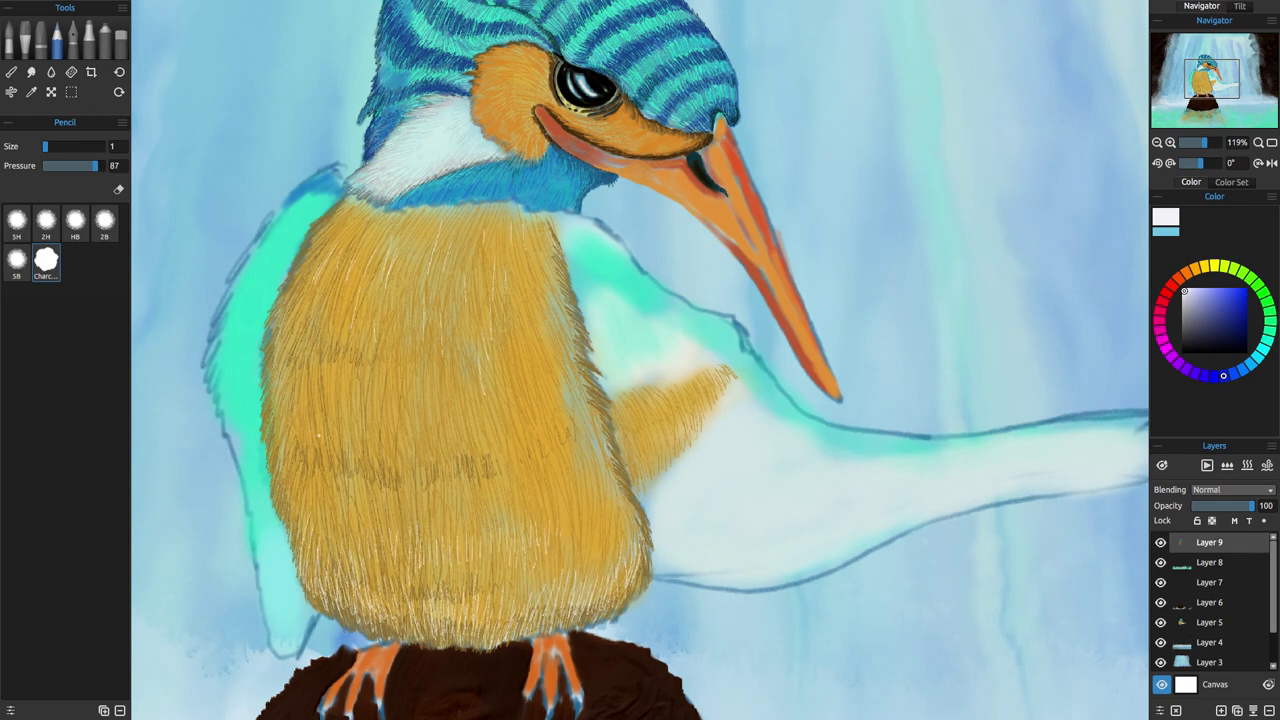
Try blue and lavender shades for accent feather strokes across the upper-left breast.
click(1234, 302)
drag(334, 242, 318, 273)
click(1211, 309)
mouse_move(337, 256)
mouse_down()
mouse_move(325, 279)
mouse_move(326, 267)
mouse_move(354, 281)
mouse_up()
click(1213, 300)
drag(436, 253, 427, 291)
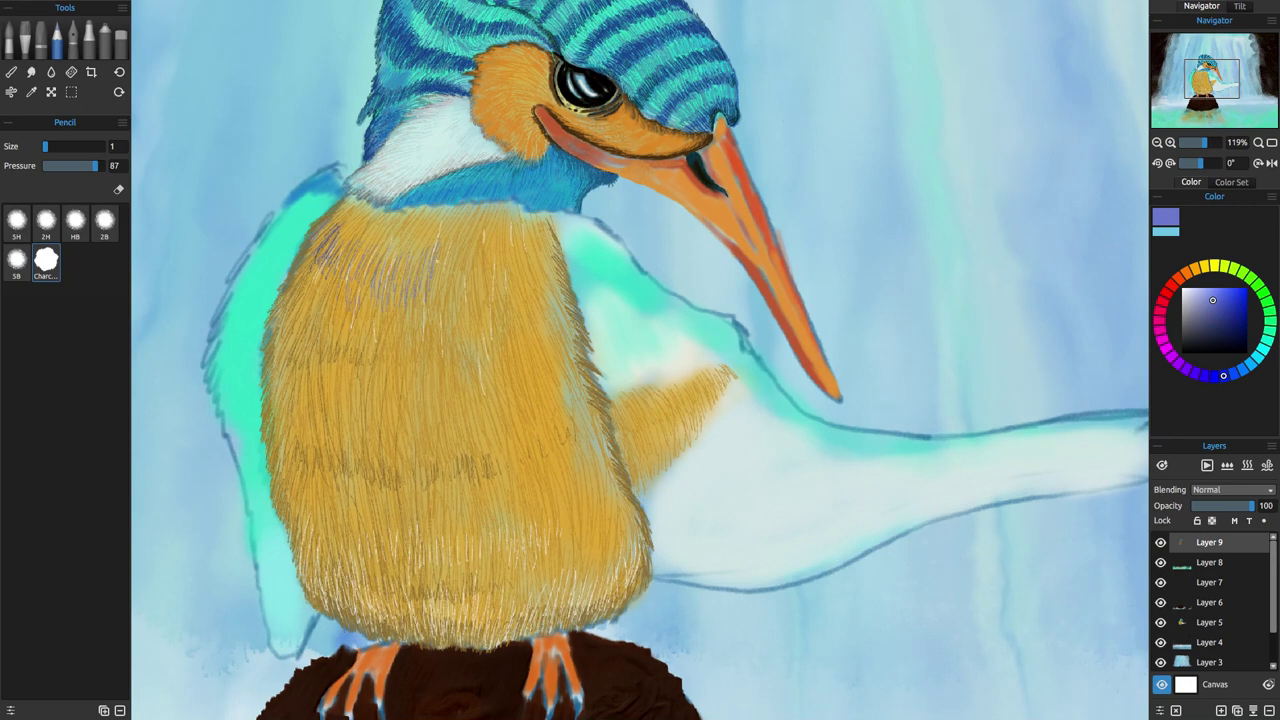
Choose a stronger blue and add accent strokes on the upper-right breast and in a second row across the breast.
click(1233, 300)
drag(497, 238, 480, 295)
mouse_move(507, 241)
mouse_down()
mouse_move(499, 277)
mouse_move(517, 289)
mouse_up()
drag(551, 235, 537, 263)
drag(411, 335, 405, 363)
drag(439, 327, 443, 359)
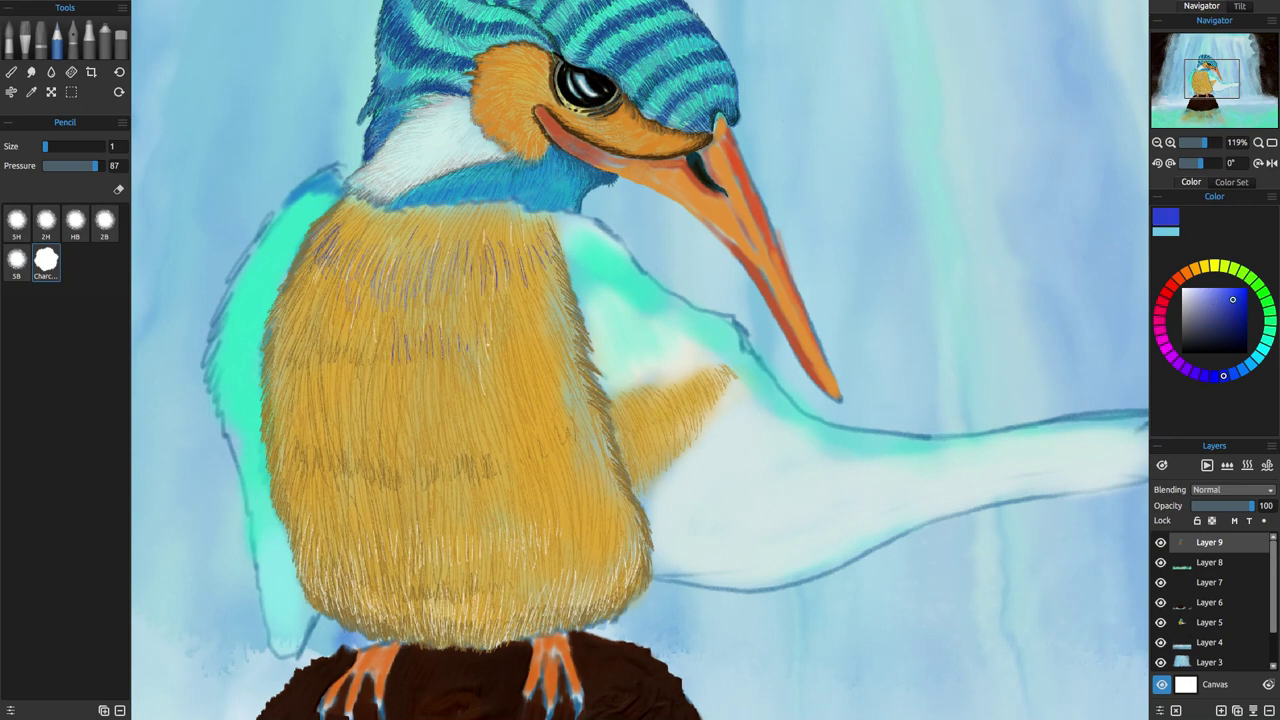
drag(523, 328, 521, 302)
drag(512, 334, 510, 310)
drag(325, 362, 323, 328)
drag(288, 348, 286, 328)
Draw blue feather strokes along the neckline where the blue collar meets the breast.
drag(426, 194, 384, 211)
drag(453, 196, 437, 211)
mouse_move(483, 195)
mouse_down()
mouse_move(466, 211)
mouse_move(498, 207)
mouse_up()
mouse_move(535, 197)
mouse_down()
mouse_move(515, 215)
mouse_move(543, 221)
mouse_up()
drag(940, 104, 742, 470)
scroll(741, 469, down, 5)
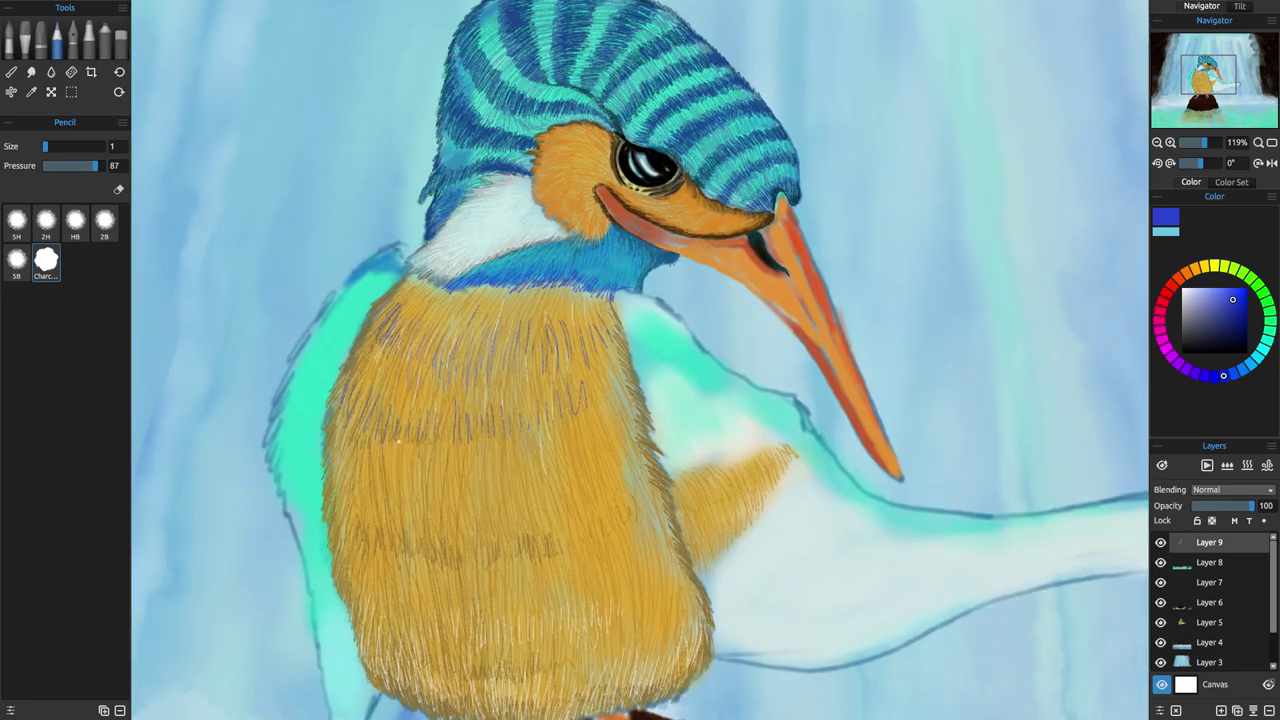
Add blue strokes at the left shoulder and below the white neck patch, and another row across the mid-breast.
drag(402, 271, 422, 282)
drag(422, 278, 456, 288)
drag(391, 246, 409, 257)
drag(574, 390, 582, 428)
drag(590, 380, 594, 412)
mouse_move(609, 366)
mouse_down()
mouse_move(617, 399)
mouse_move(573, 421)
mouse_up()
drag(550, 399, 552, 430)
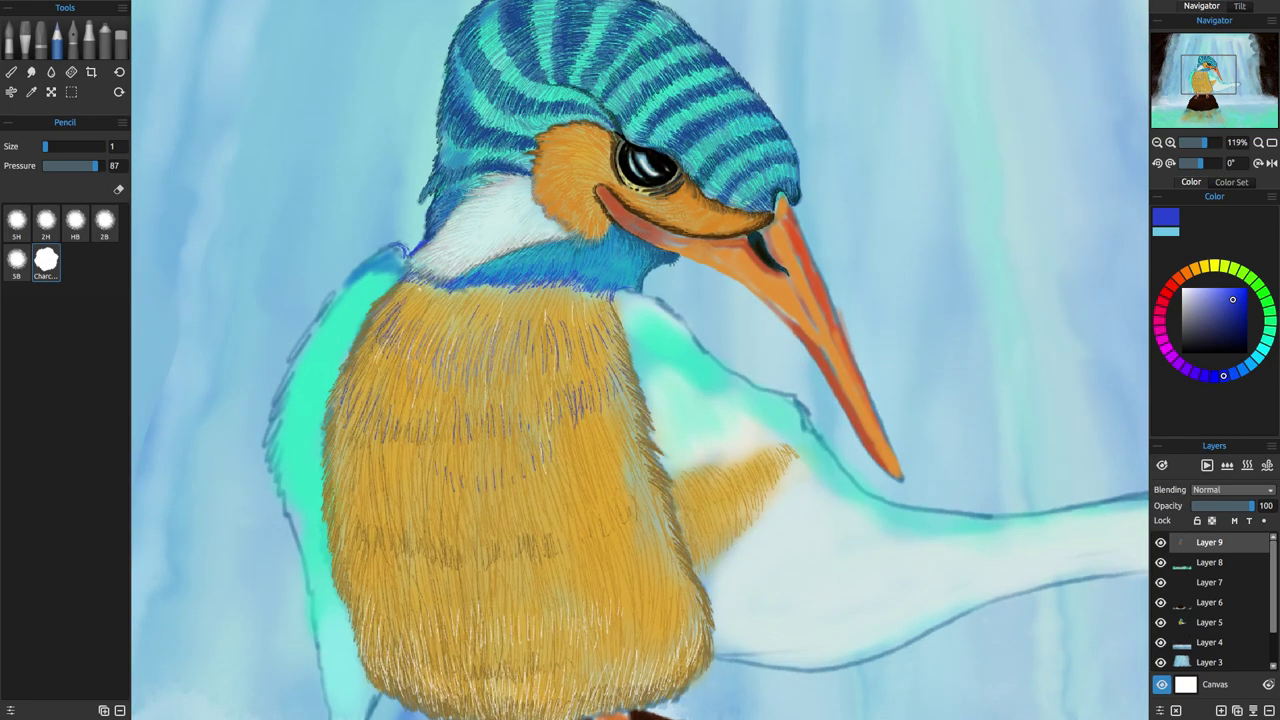
Blend the collar into the breast with short blue strokes along the breast's top edge.
drag(404, 282, 414, 306)
drag(424, 284, 452, 314)
drag(466, 288, 472, 310)
drag(480, 288, 510, 308)
drag(534, 288, 540, 304)
drag(548, 292, 554, 302)
Outline the left wing from the shoulder down to its tip with blue and darker blue feathered strokes.
drag(1204, 142, 1201, 142)
mouse_move(376, 426)
mouse_down()
mouse_move(388, 482)
mouse_move(434, 566)
mouse_up()
click(1235, 319)
mouse_move(470, 278)
mouse_down()
mouse_move(410, 314)
mouse_move(376, 384)
mouse_move(368, 422)
mouse_move(396, 505)
mouse_up()
drag(429, 294, 411, 313)
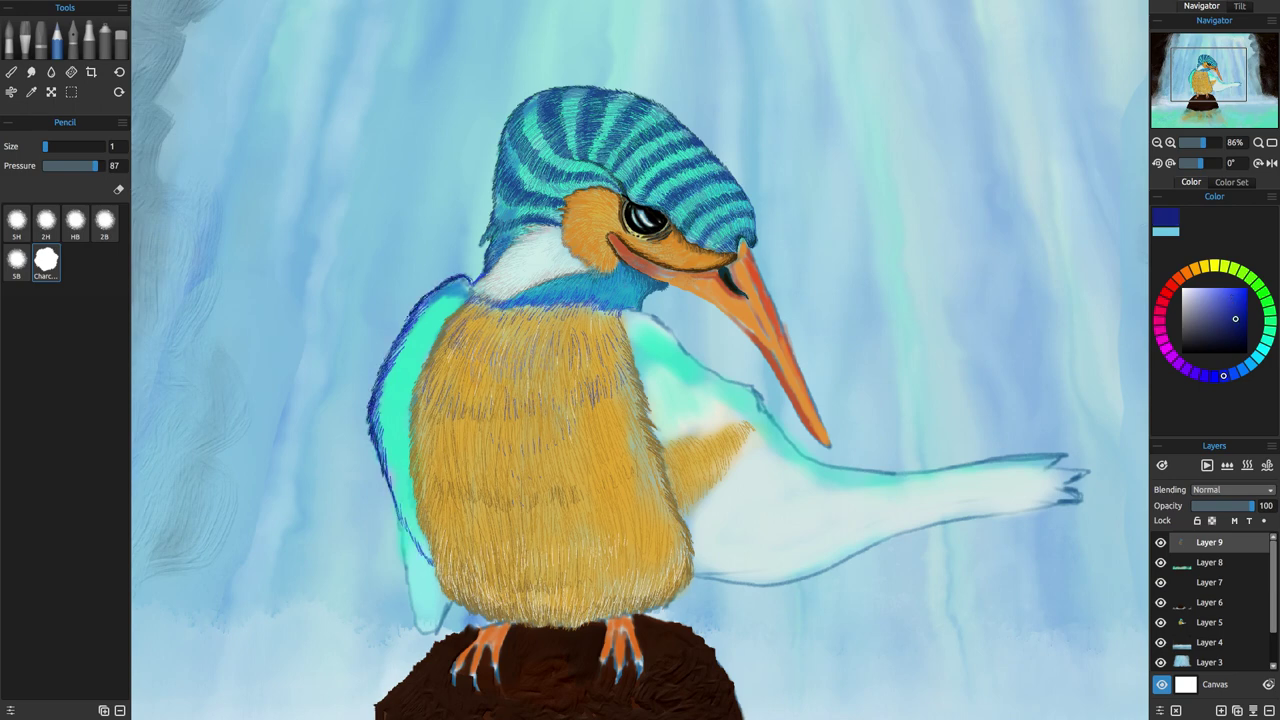
mouse_move(395, 506)
mouse_down()
mouse_move(420, 550)
mouse_move(427, 630)
mouse_up()
mouse_move(400, 516)
mouse_down()
mouse_move(410, 587)
mouse_move(451, 598)
mouse_move(428, 634)
mouse_up()
Sample the collar's blue and draw feather strokes inside the left wing's tip.
alt+click(540, 297)
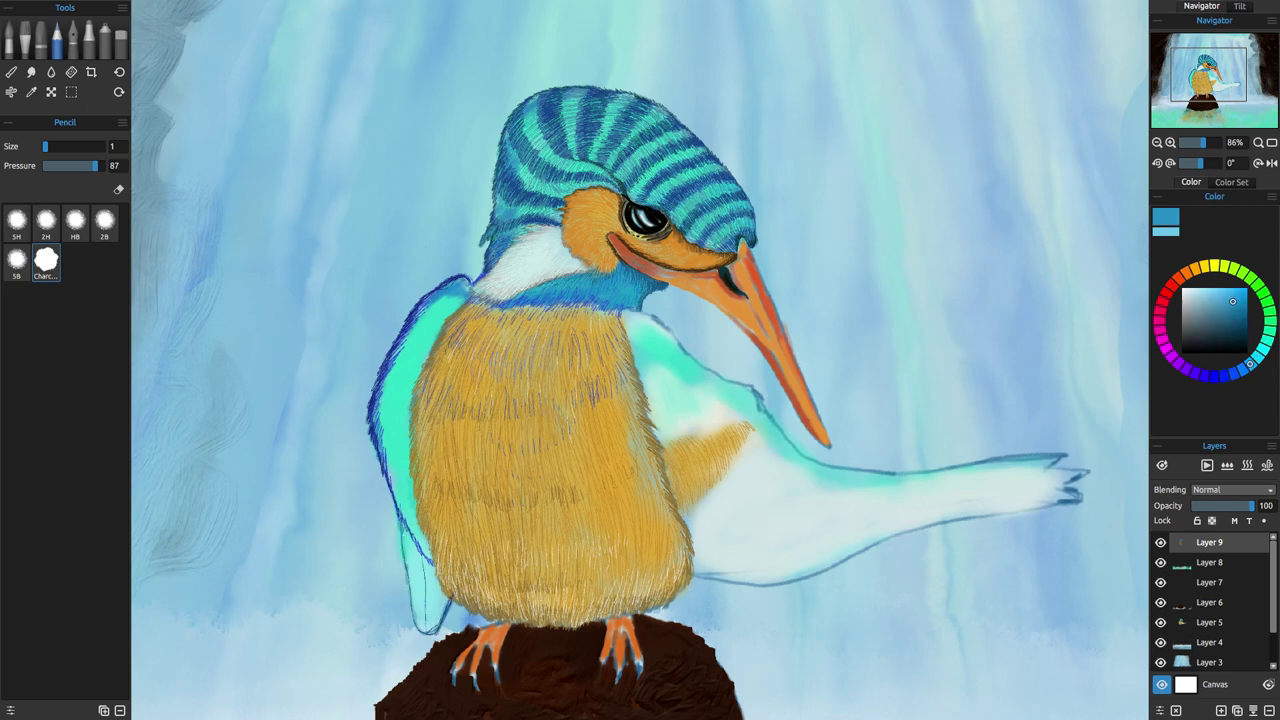
drag(402, 528, 428, 630)
mouse_move(430, 568)
mouse_down()
mouse_move(416, 588)
mouse_move(421, 620)
mouse_up()
drag(406, 534, 419, 579)
Sample the wing's turquoise green and draw feather strokes over the left wing's outer edge and shoulder.
alt+click(412, 510)
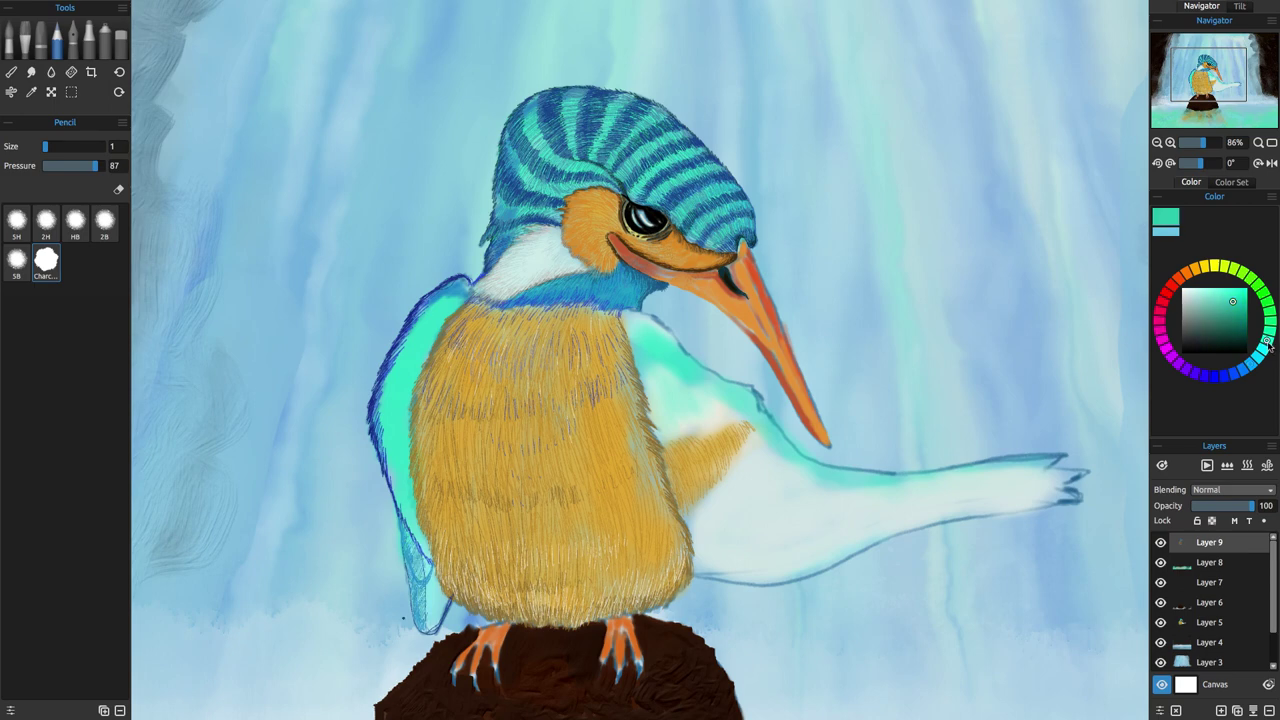
mouse_move(418, 310)
mouse_down()
mouse_move(380, 370)
mouse_move(370, 418)
mouse_up()
drag(370, 414, 387, 475)
drag(425, 303, 405, 319)
mouse_move(456, 278)
mouse_down()
mouse_move(410, 314)
mouse_move(444, 282)
mouse_up()
drag(442, 286, 416, 305)
Set the pencil size to 12, choose a cyan tone and colour the bottom of the left wing's tip.
click(1235, 336)
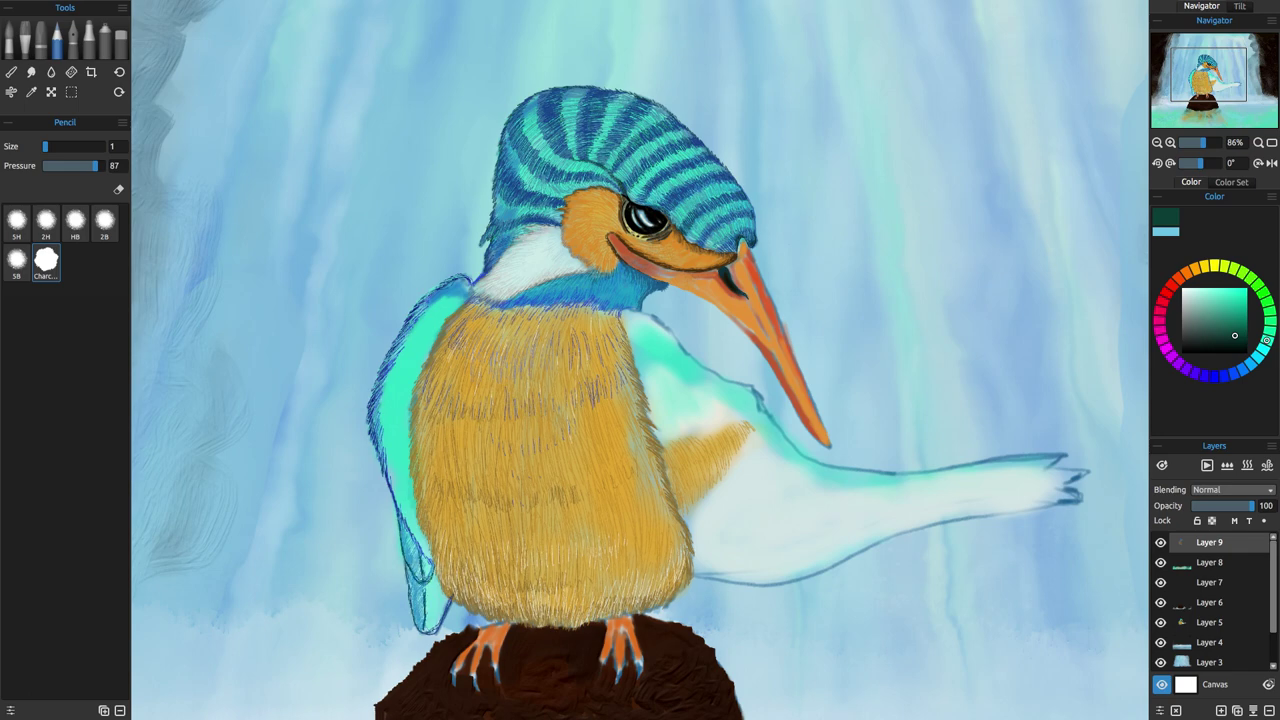
click(1257, 357)
click(52, 146)
alt+click(428, 627)
drag(431, 627, 435, 614)
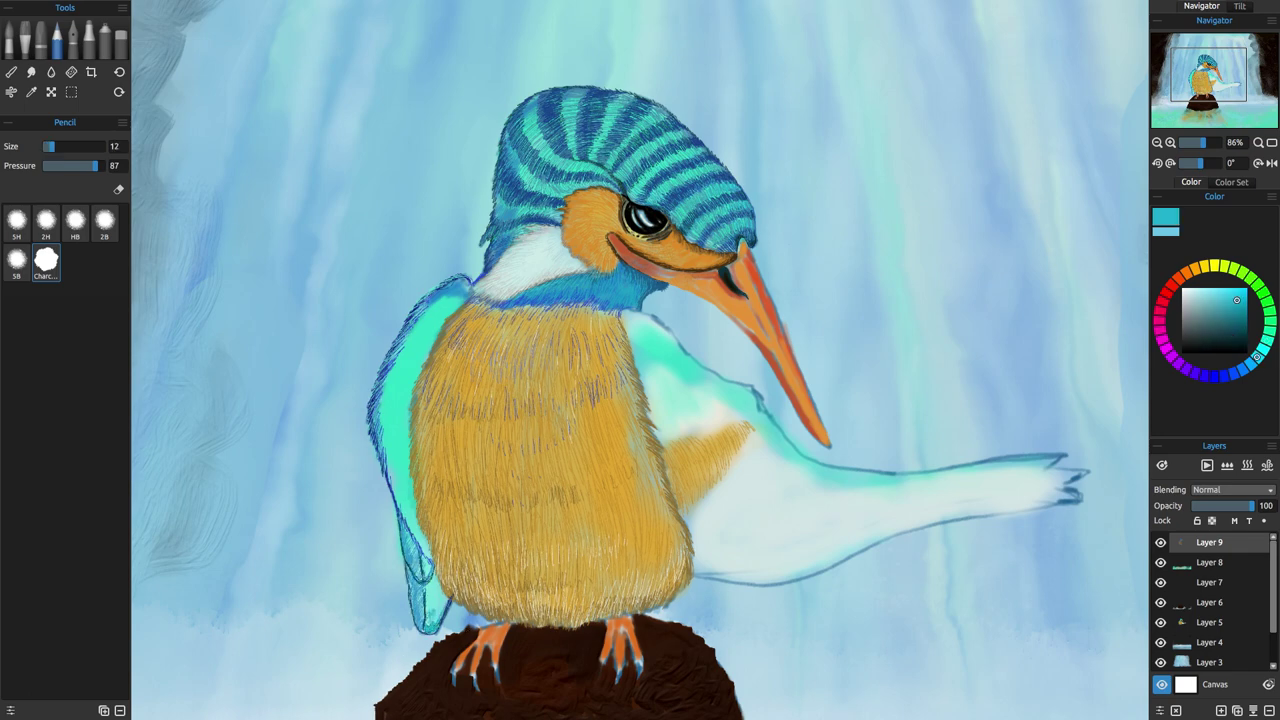
Colour the rest of the left wing's tip in cyan, with lighter touches and darker teal shading.
mouse_move(412, 535)
mouse_down()
mouse_move(410, 573)
mouse_move(443, 604)
mouse_move(437, 618)
mouse_move(435, 590)
mouse_up()
click(1221, 298)
click(1209, 295)
mouse_move(437, 606)
mouse_down()
mouse_move(426, 626)
mouse_move(438, 614)
mouse_up()
click(1235, 311)
click(1236, 314)
drag(432, 570, 443, 590)
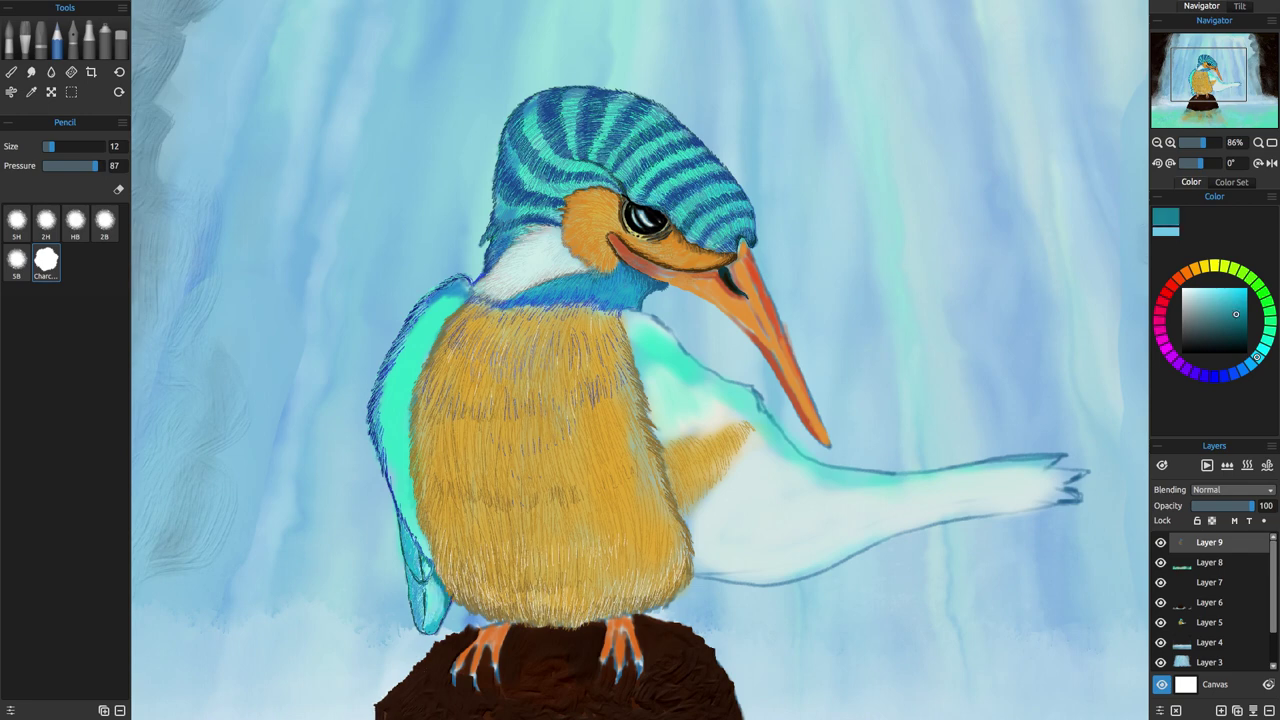
Sample the left wing tip's teal tones, choose a pale cyan, and add light and dark teal shading to the tip.
alt+click(436, 580)
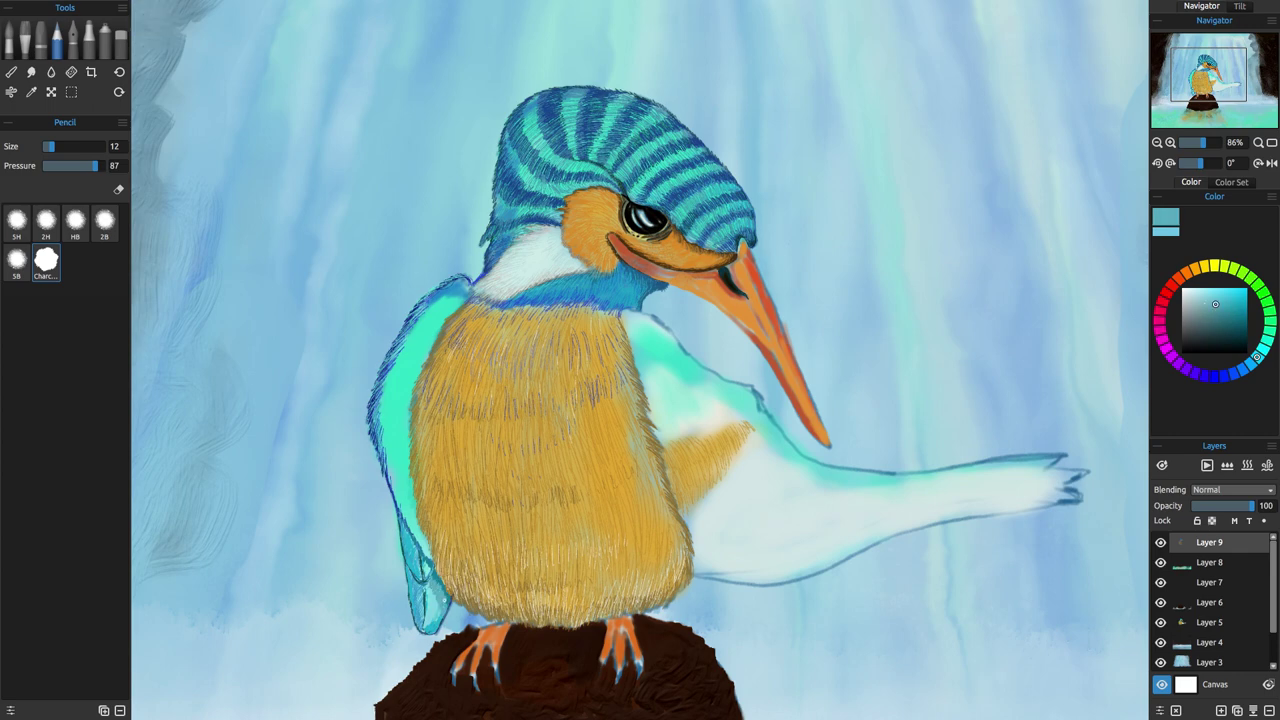
click(1200, 295)
drag(406, 552, 416, 575)
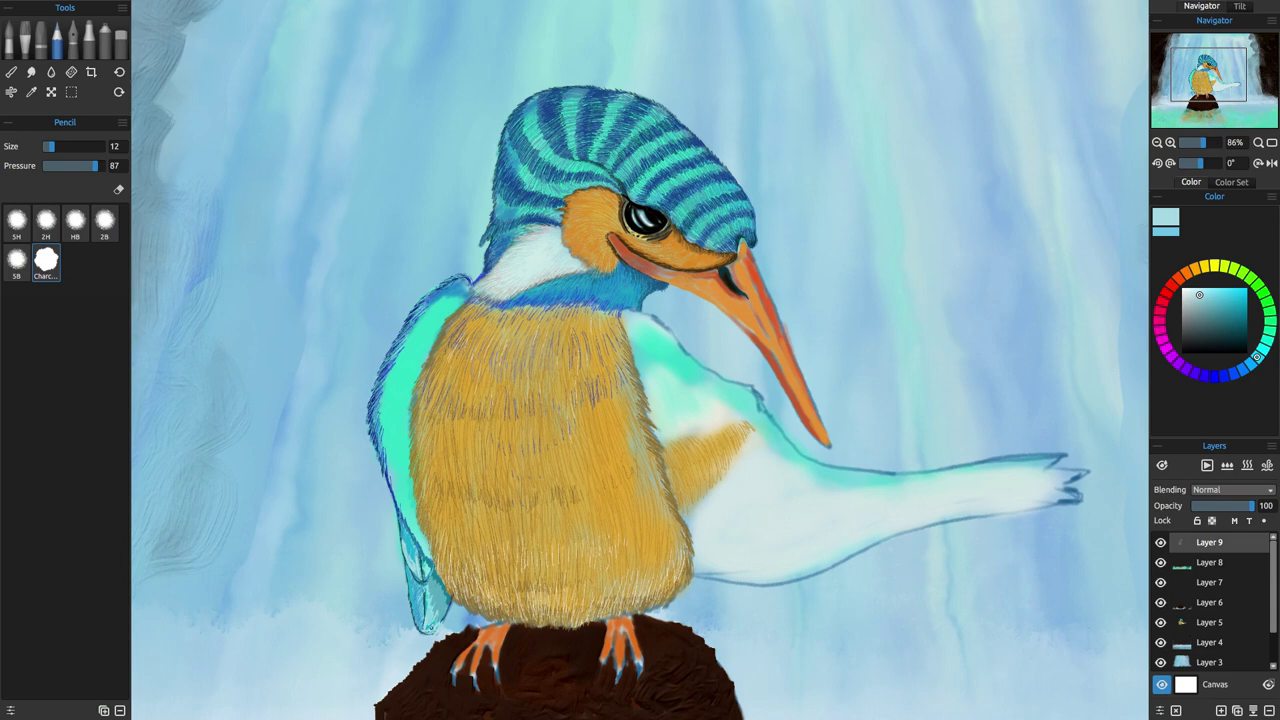
alt+click(433, 634)
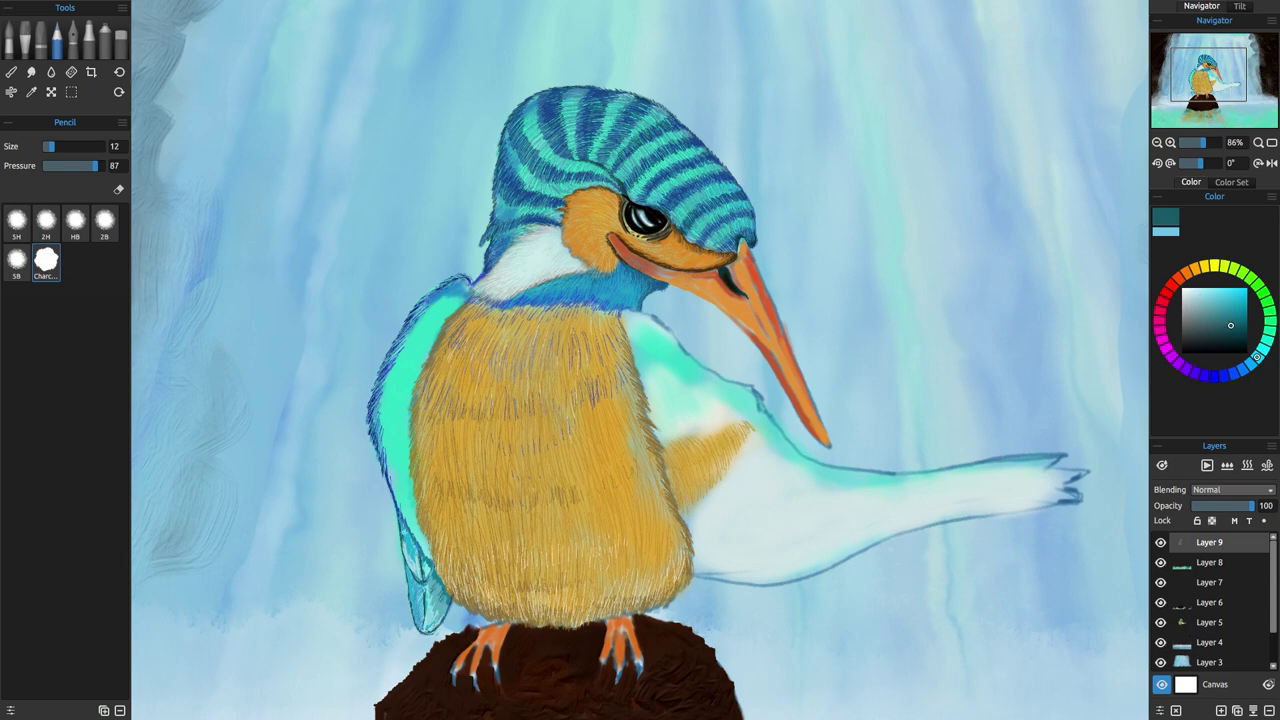
drag(398, 510, 414, 566)
Set the pencil size to 1 and draw fine dark strokes along the left wing's inner edge, sampling the shoulder's navy blue.
drag(446, 320, 407, 446)
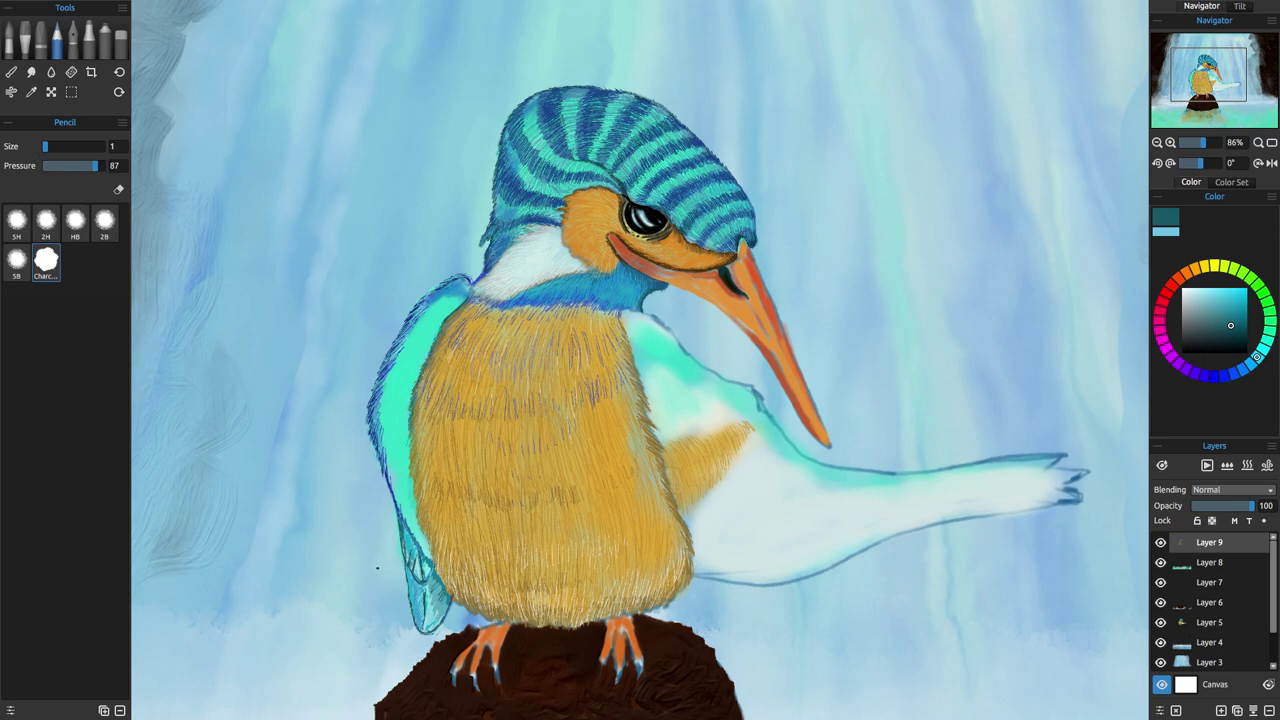
drag(546, 306, 588, 308)
drag(408, 434, 450, 596)
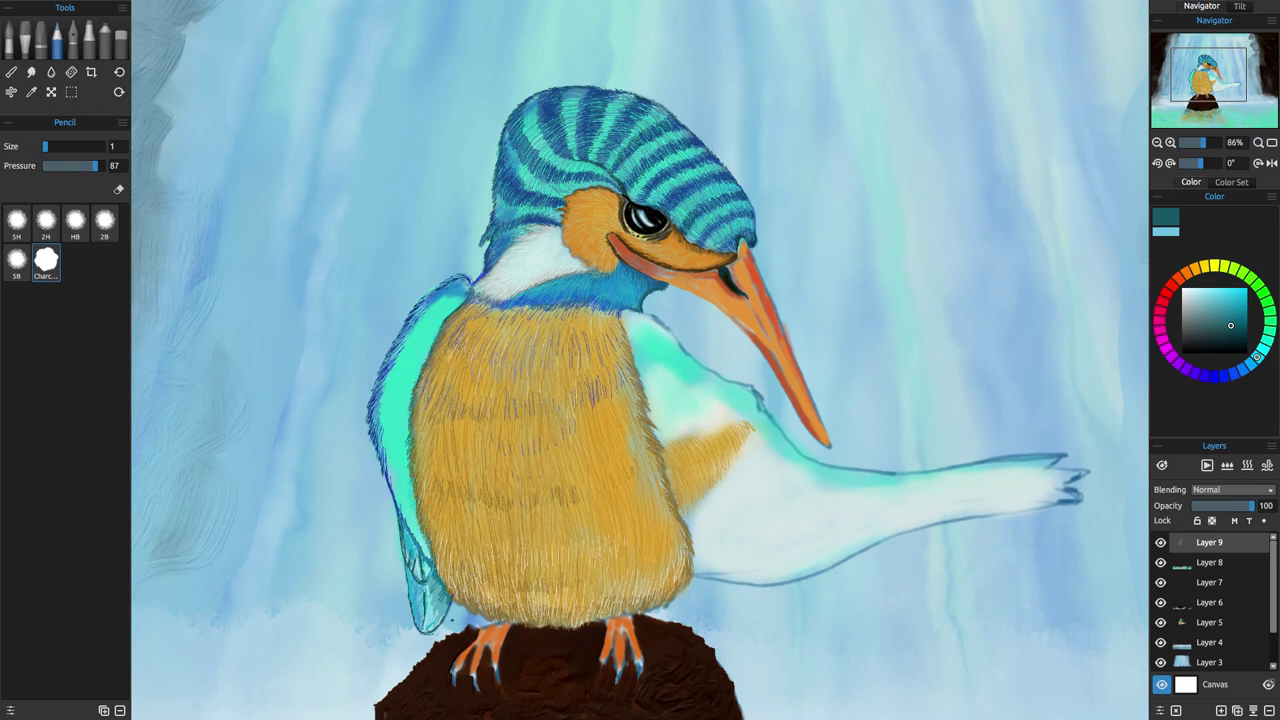
alt+click(458, 304)
mouse_move(462, 302)
mouse_down()
mouse_move(431, 343)
mouse_move(407, 430)
mouse_move(430, 566)
mouse_up()
alt+click(458, 302)
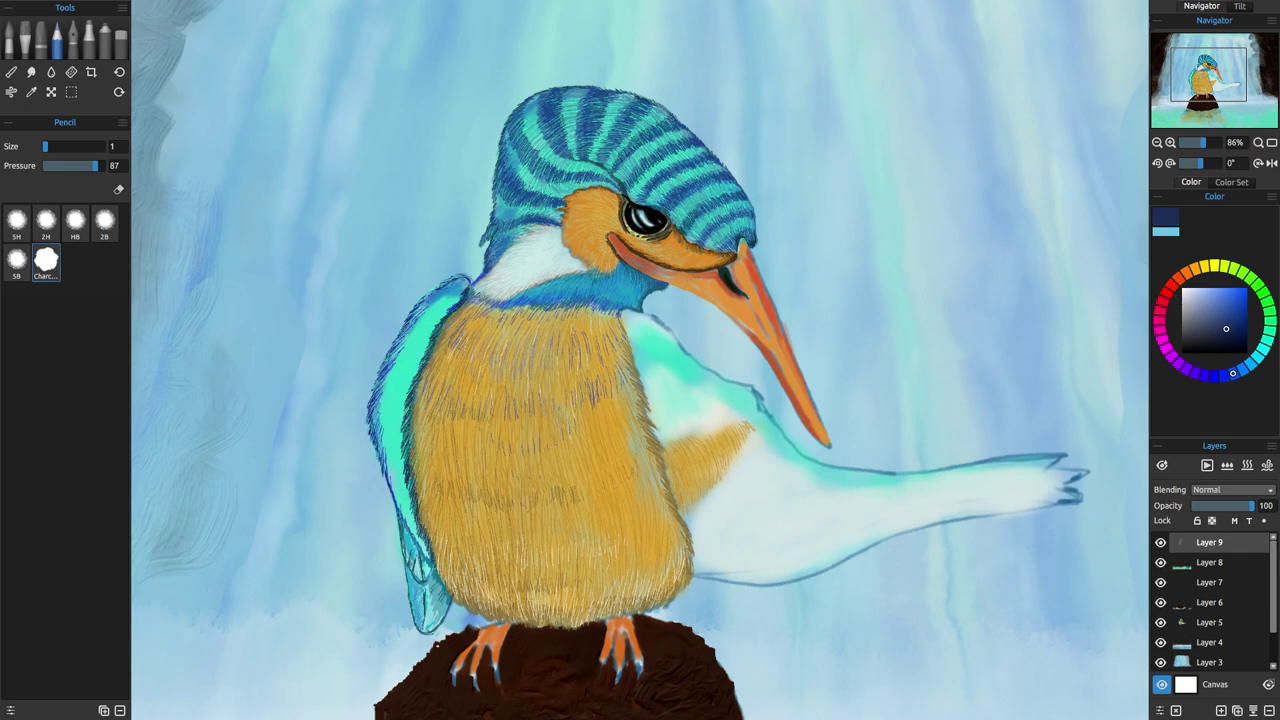
Sample the shoulder's blue, choose a lighter blue, and fill the left wing's bright interior with fine feather strokes.
alt+click(464, 284)
mouse_move(458, 298)
mouse_down()
mouse_move(430, 324)
mouse_move(396, 424)
mouse_move(414, 526)
mouse_up()
click(1213, 306)
mouse_move(436, 308)
mouse_down()
mouse_move(400, 358)
mouse_move(385, 420)
mouse_move(402, 503)
mouse_up()
Choose a dark navy and draw feather strokes across the lower part of the blue collar.
drag(552, 306, 618, 314)
click(1231, 333)
drag(510, 298, 556, 324)
drag(470, 292, 548, 301)
drag(547, 284, 642, 306)
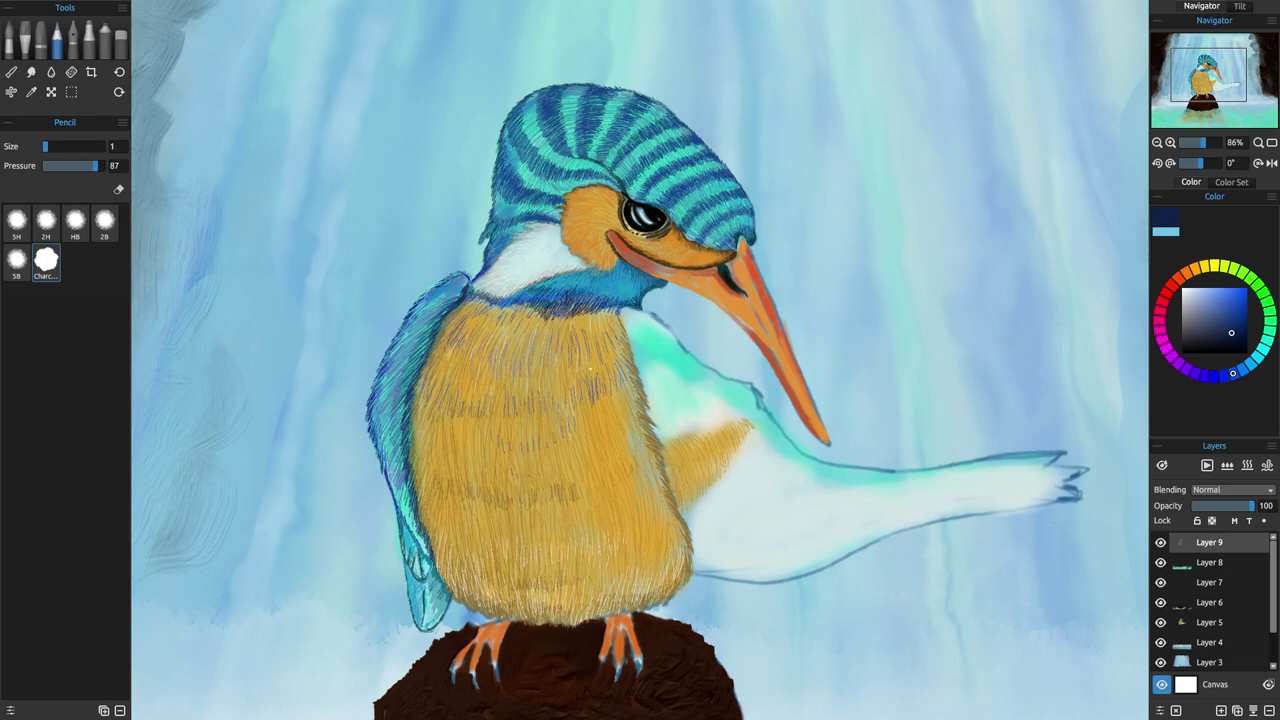
Draw dark navy strokes down the left wing's lower edge and tip to the base of the breast.
drag(400, 508, 430, 560)
drag(405, 502, 413, 527)
drag(400, 478, 405, 508)
drag(409, 508, 454, 600)
drag(454, 593, 486, 614)
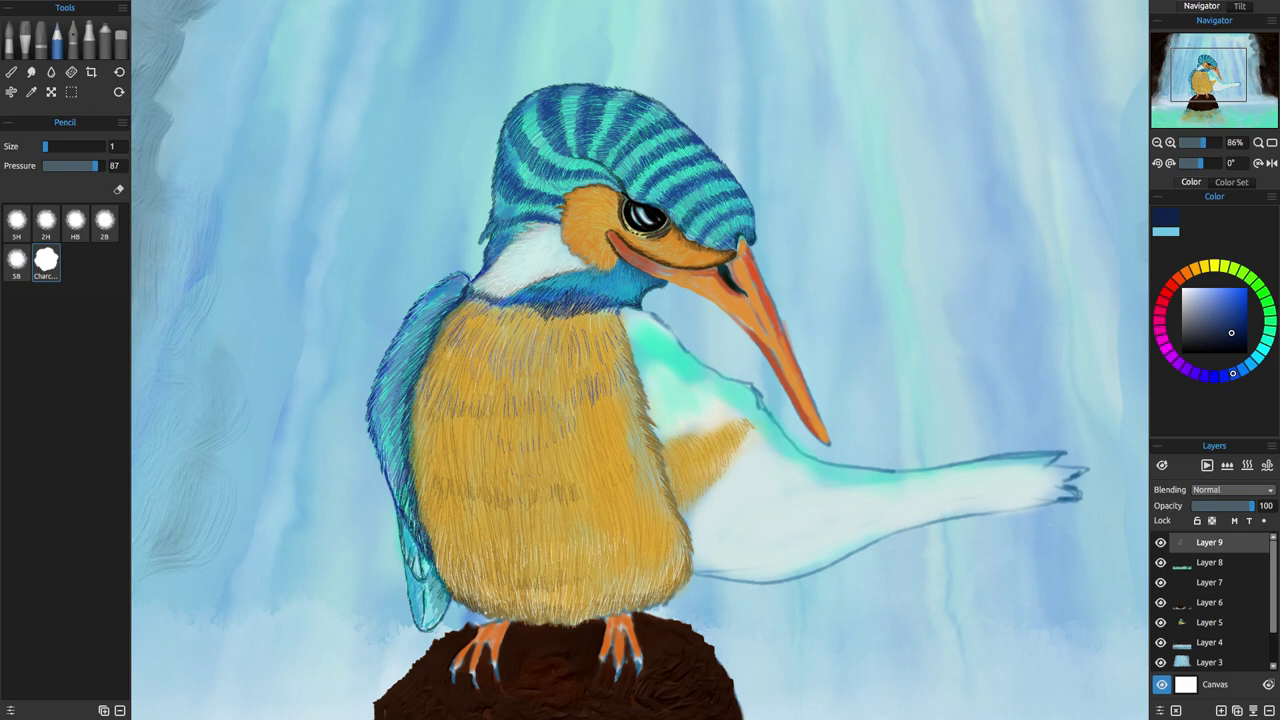
Add fine strokes to the upper part of the blue collar, sampling lighter blues from its feathers.
drag(545, 284, 644, 284)
alt+click(562, 284)
drag(567, 278, 546, 294)
alt+click(560, 288)
alt+click(568, 280)
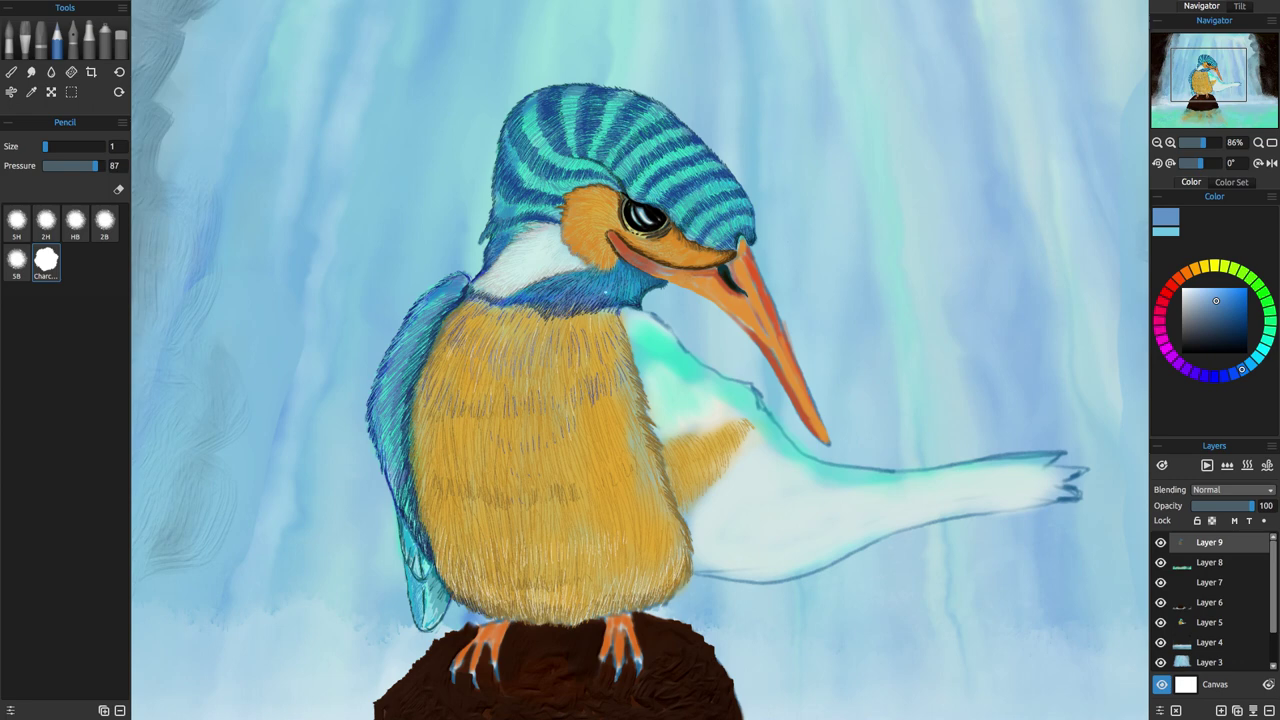
Sample a dark blue from the left wing and draw shadow strokes separating its feathers.
drag(575, 406, 580, 392)
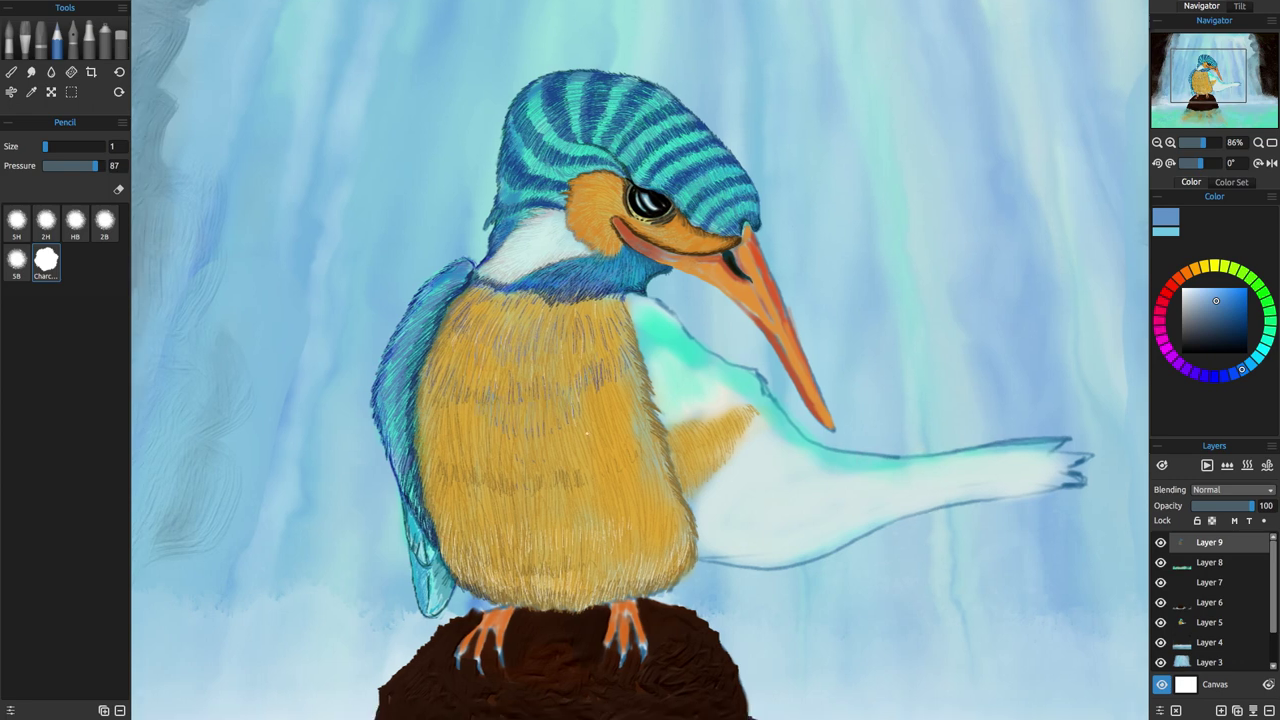
alt+click(402, 379)
mouse_move(415, 327)
mouse_down()
mouse_move(377, 388)
mouse_move(391, 445)
mouse_up()
mouse_move(404, 390)
mouse_down()
mouse_move(384, 417)
mouse_move(404, 488)
mouse_up()
drag(400, 446, 394, 476)
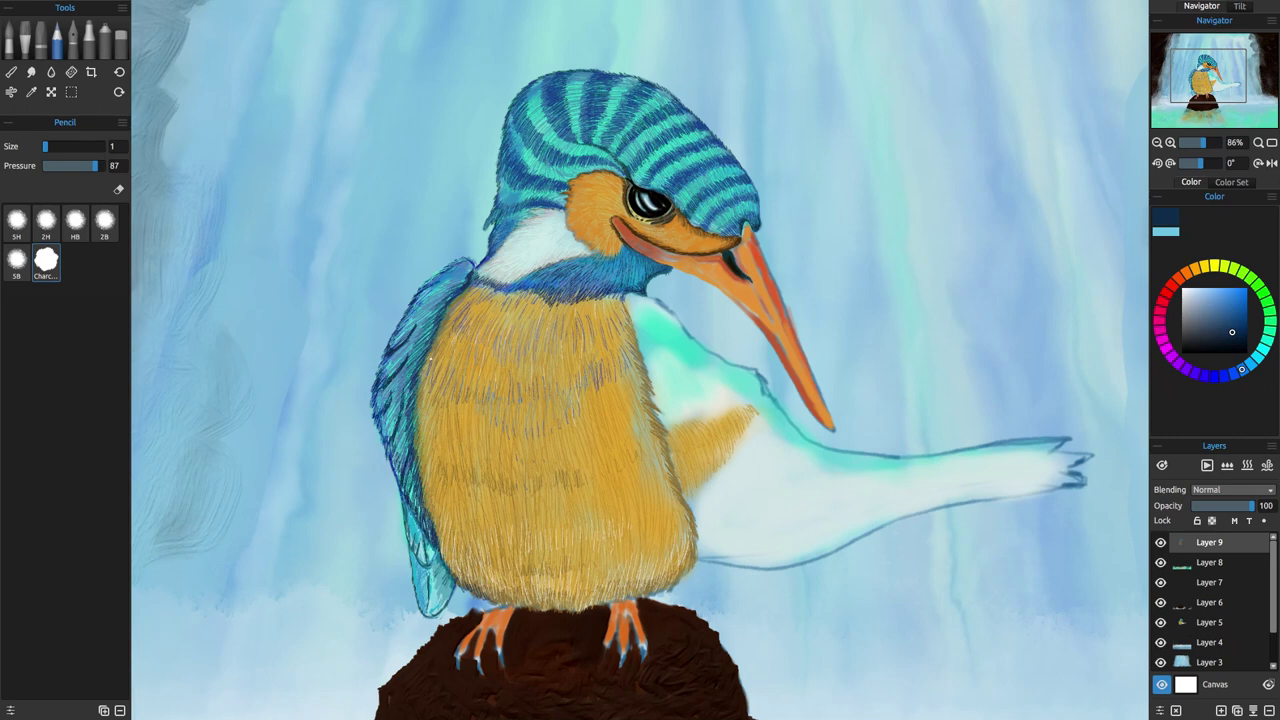
Outline the beak's upper edge in dark blue, and erase the stray colour beside it on Layer 5.
scroll(431, 358, up, 8)
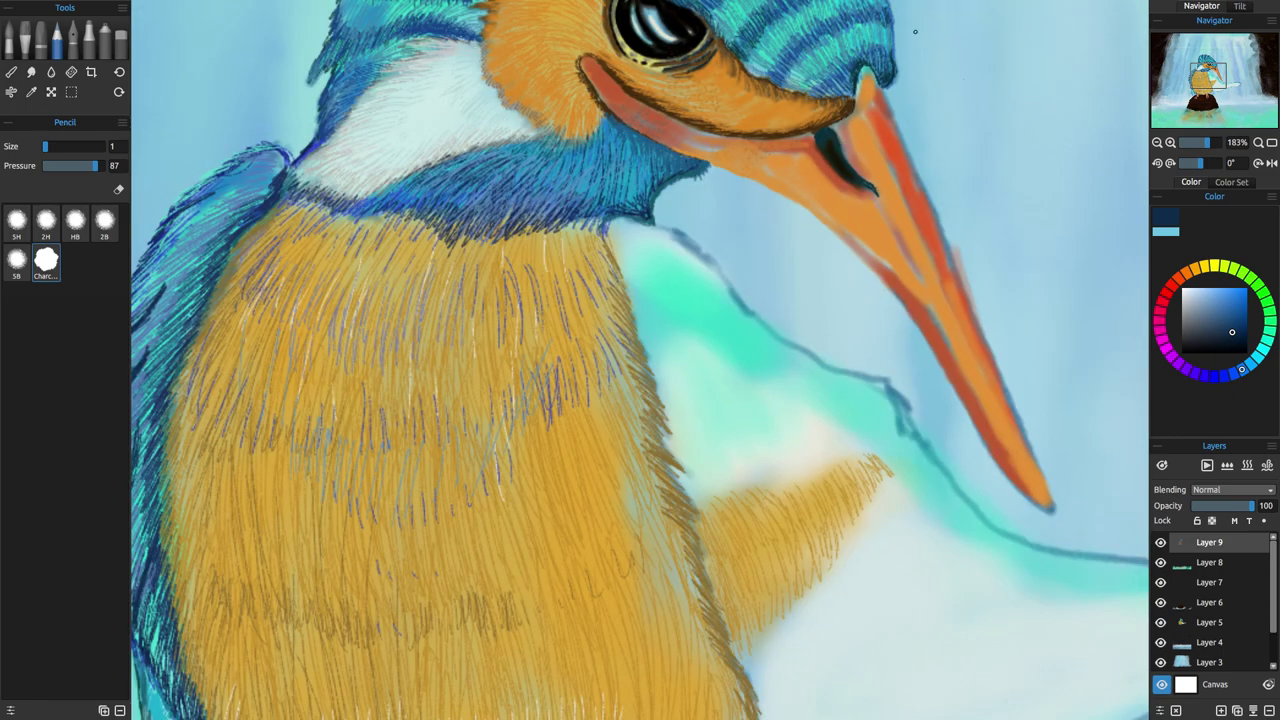
drag(873, 73, 997, 367)
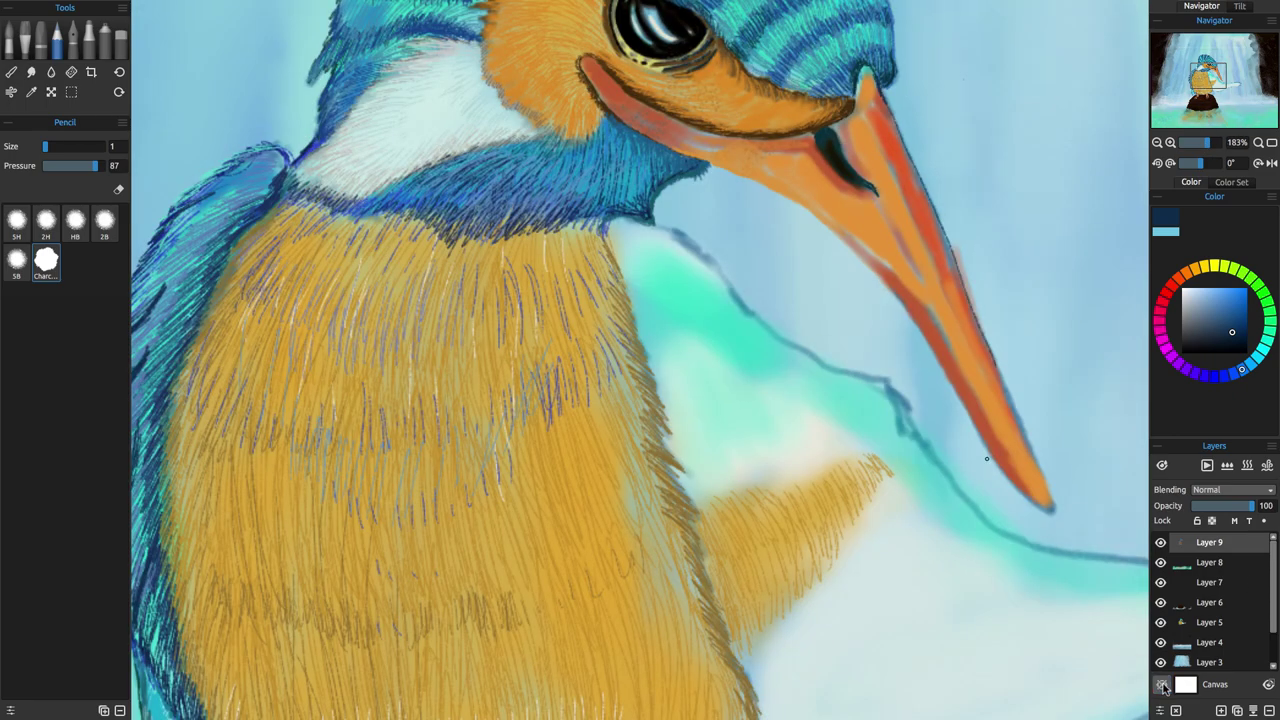
scroll(1210, 610, down, 1)
click(1210, 588)
click(1161, 608)
click(1161, 628)
click(1161, 568)
key(e)
drag(974, 240, 1000, 310)
key(p)
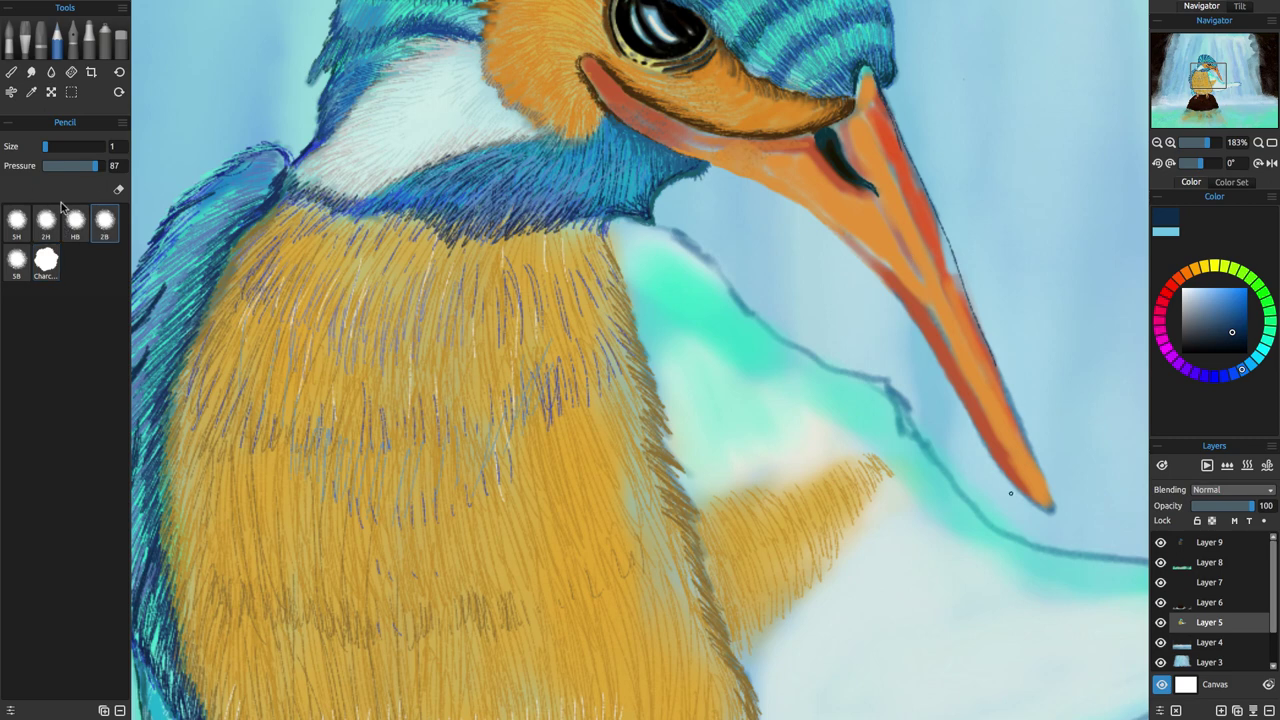
Set the 2B pencil's pressure to 31, outline the beak's tip, and sample the beak's orange-red.
click(47, 165)
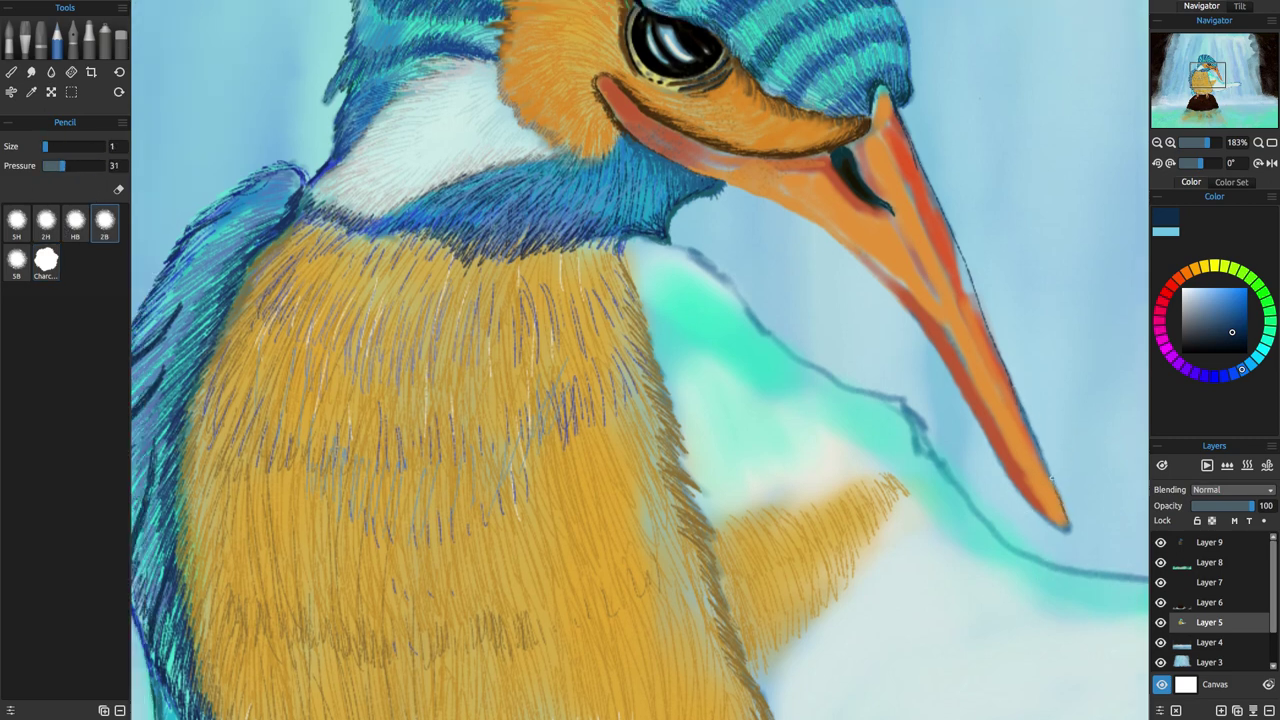
drag(1052, 476, 1067, 522)
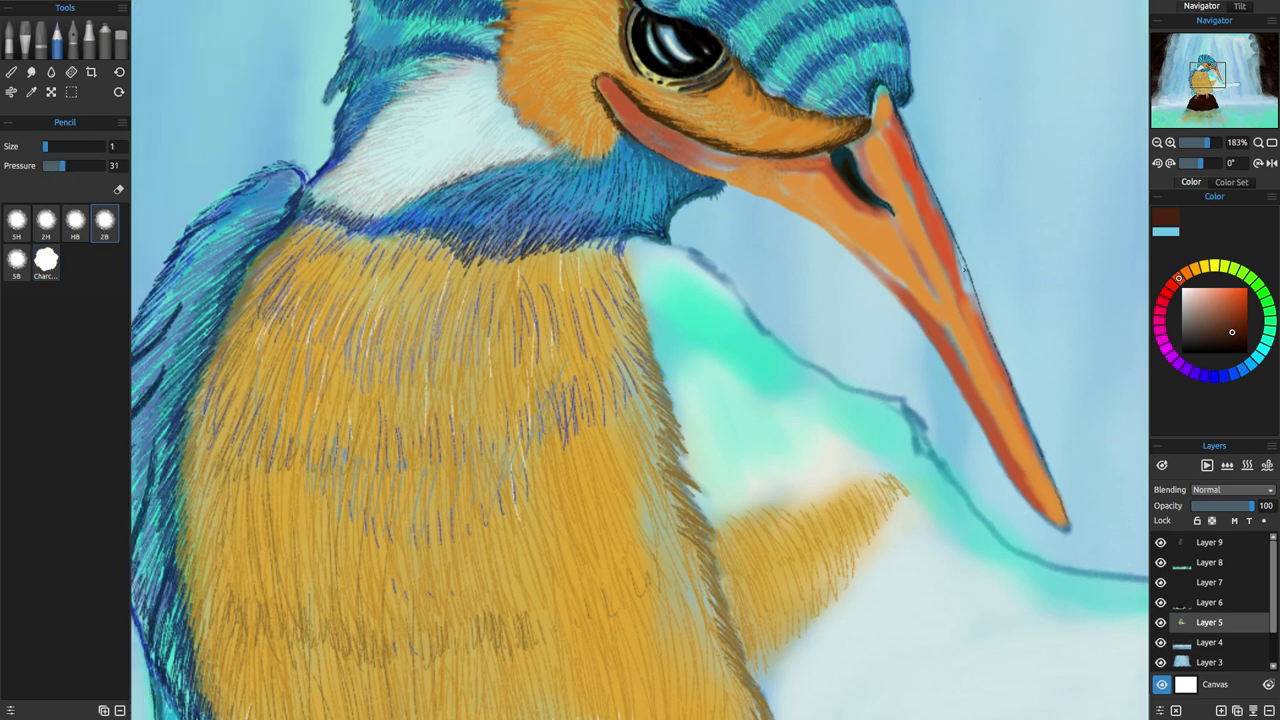
alt+click(963, 268)
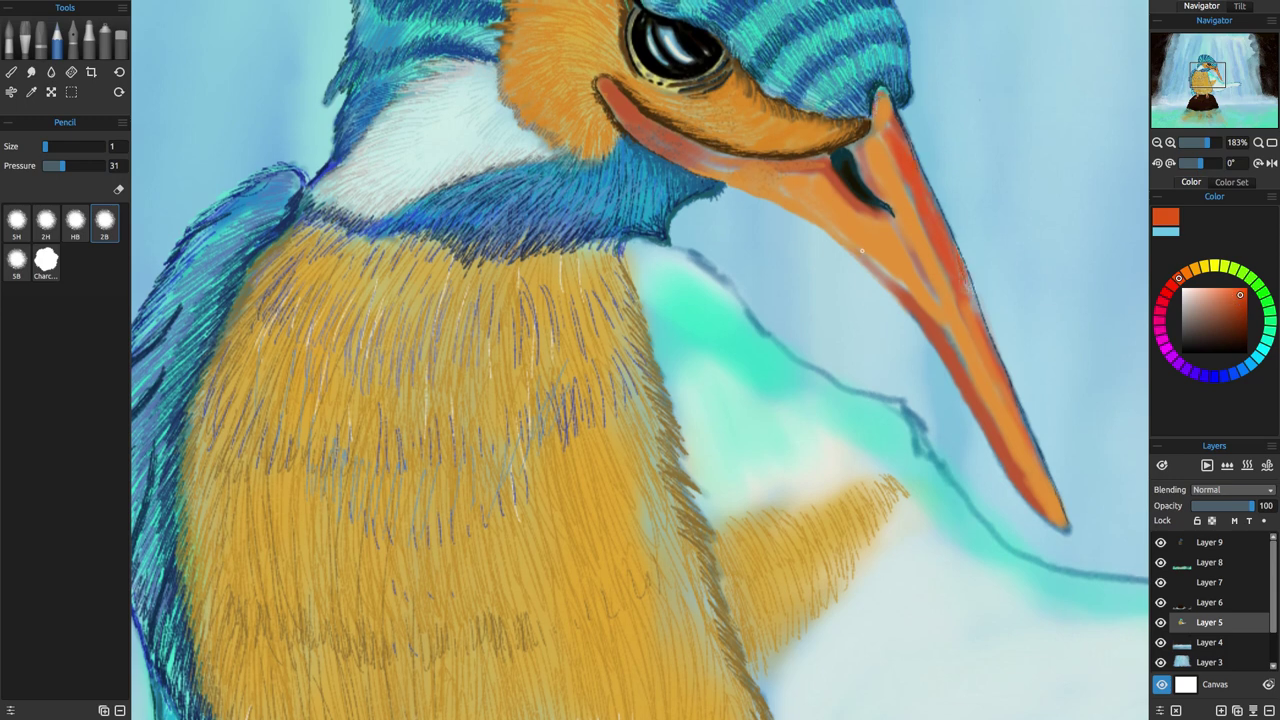
Outline the beak's tip, upper edge and lower edge in black with the charcoal pencil at pressure 100.
click(75, 222)
click(1234, 346)
click(46, 260)
click(1209, 142)
click(1217, 79)
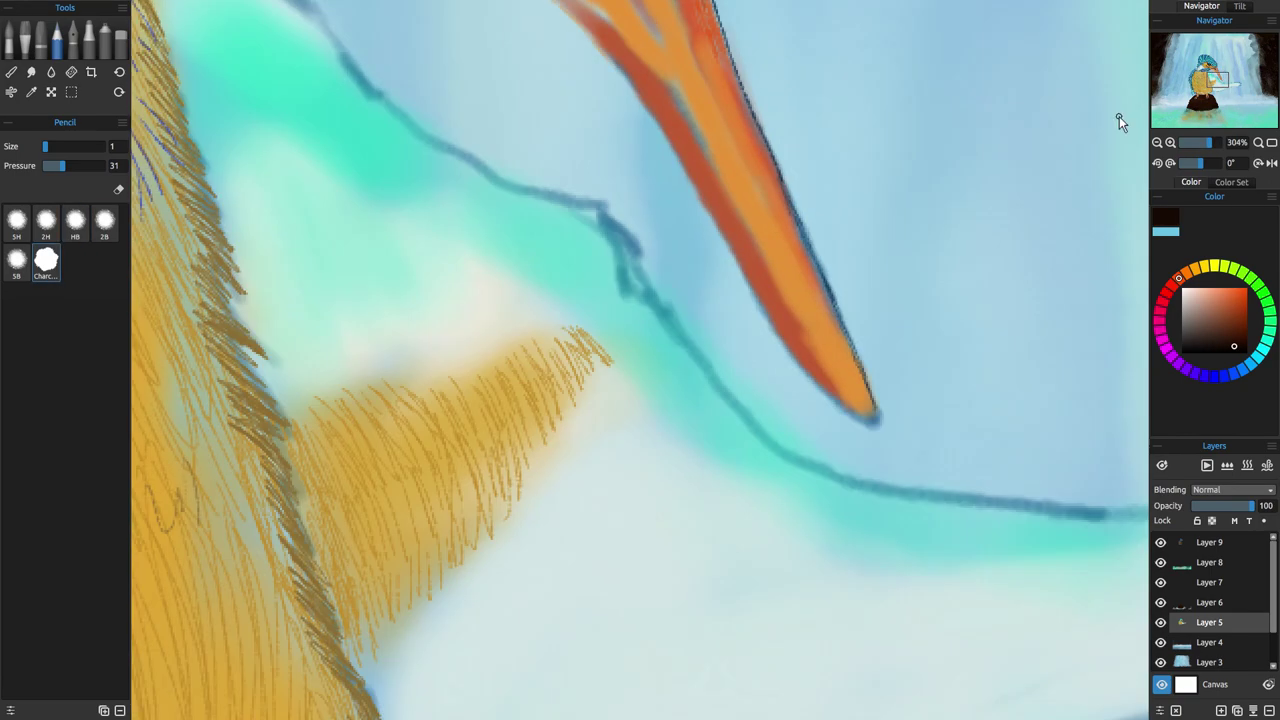
drag(1234, 346, 1244, 352)
drag(62, 166, 104, 166)
mouse_move(778, 330)
mouse_down()
mouse_move(868, 427)
mouse_move(826, 288)
mouse_up()
drag(780, 178, 732, 62)
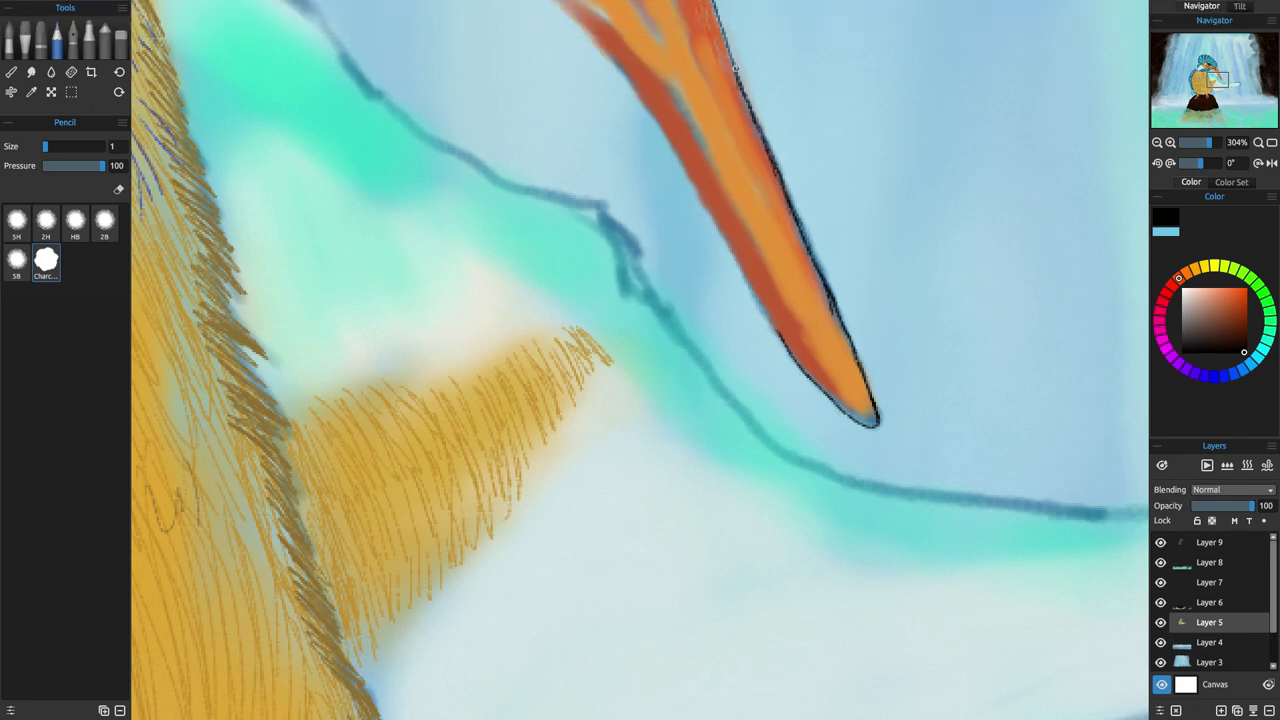
drag(608, 51, 786, 352)
scroll(640, 330, up, 5)
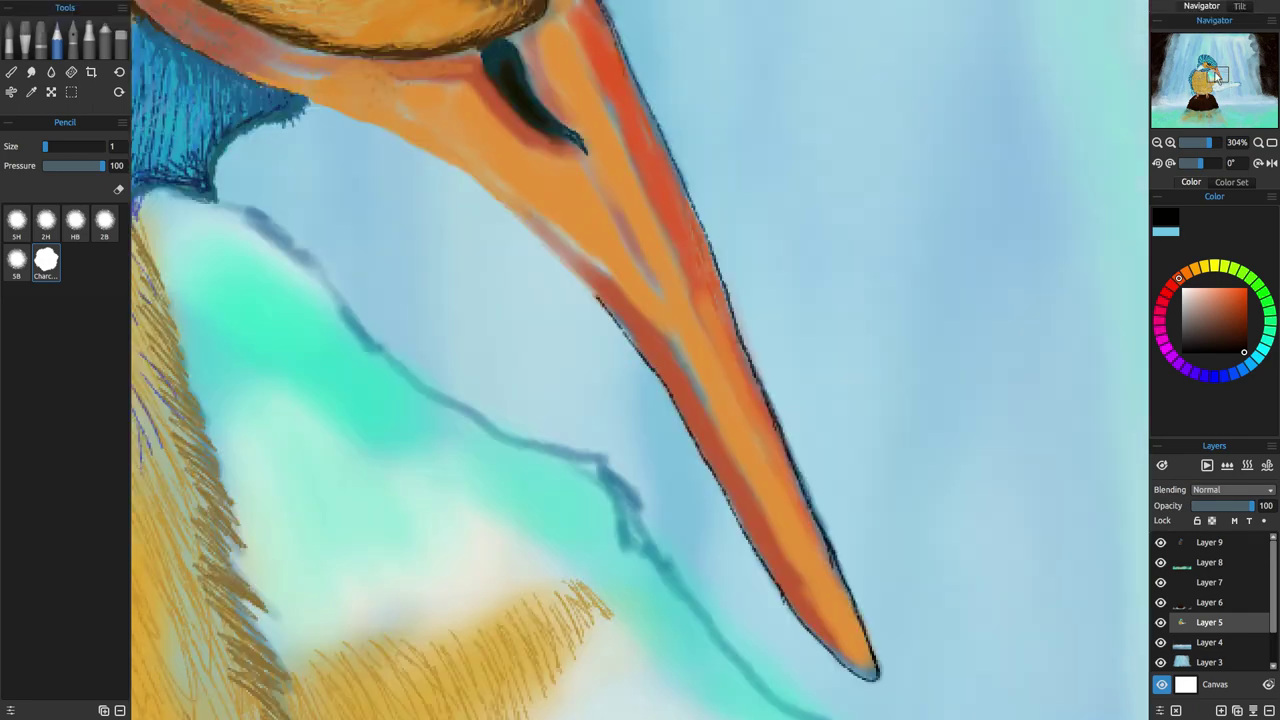
mouse_move(472, 266)
mouse_down()
mouse_move(615, 378)
mouse_move(688, 462)
mouse_move(582, 346)
mouse_move(478, 272)
mouse_move(178, 118)
mouse_up()
Draw black contour lines inside the beak, below the nostril, along the ridge and near the mouth.
drag(642, 272, 728, 426)
drag(736, 462, 787, 564)
drag(628, 144, 842, 617)
drag(468, 206, 530, 190)
drag(340, 192, 379, 206)
Choose an orange tone and soften the black contour lines inside the beak.
click(1186, 273)
click(1240, 297)
drag(897, 692, 893, 676)
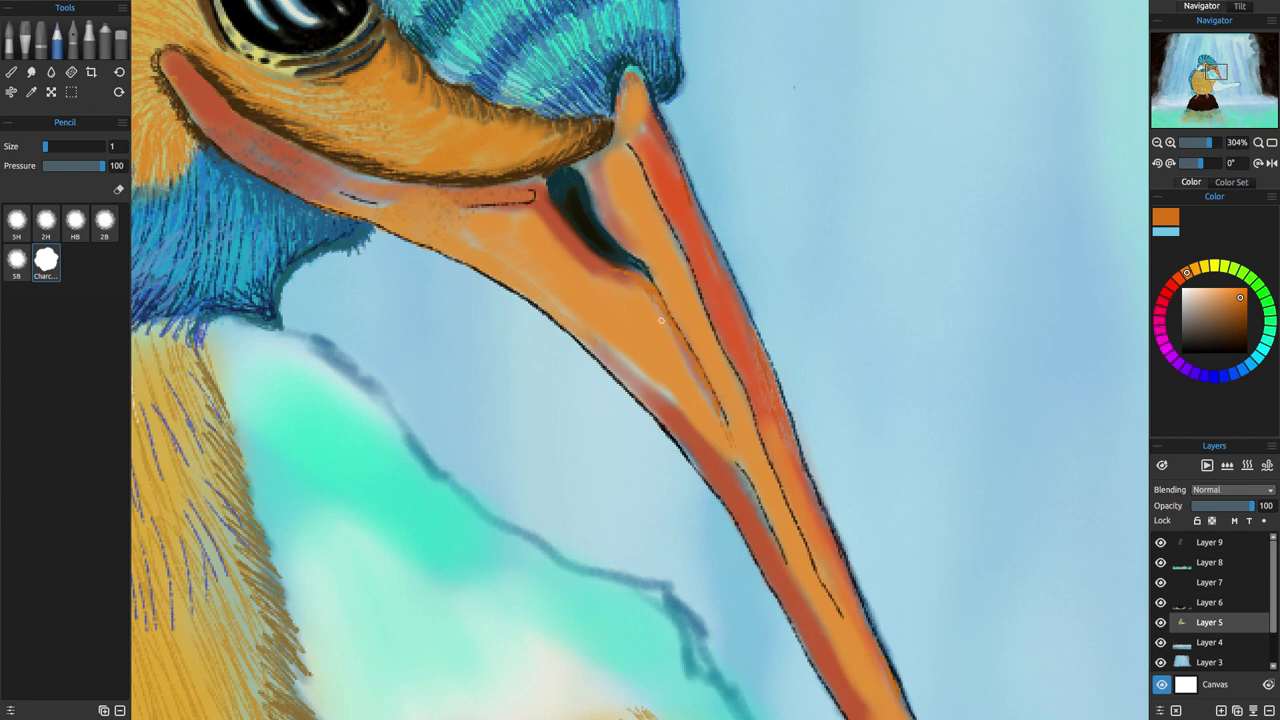
drag(633, 157, 678, 253)
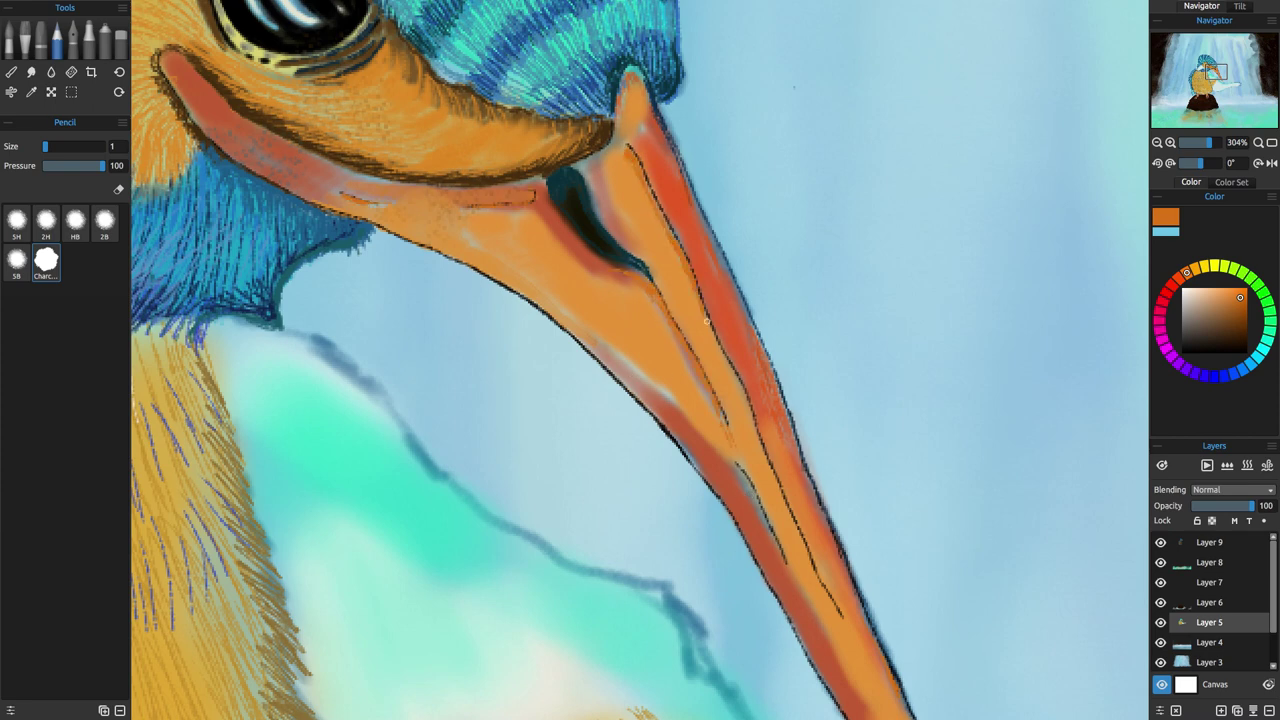
drag(706, 321, 822, 595)
Choose a very dark brown and draw the mouth line from the corner of the mouth to the beak's tip.
click(1234, 343)
mouse_move(172, 68)
mouse_down()
mouse_move(182, 92)
mouse_move(322, 180)
mouse_move(526, 270)
mouse_move(699, 432)
mouse_move(874, 716)
mouse_up()
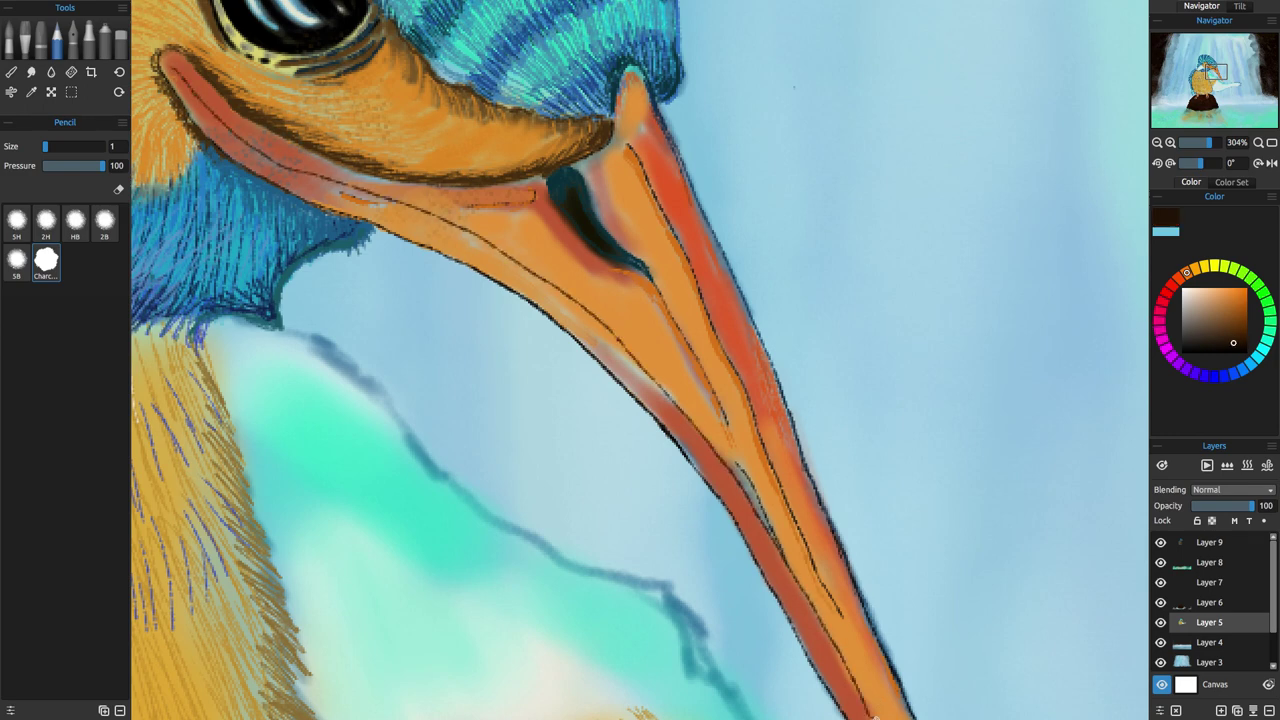
drag(1213, 69, 1217, 73)
drag(711, 526, 757, 607)
Sample the beak's orange, choose a medium brown, and thicken the mouth line along the lower half of the beak.
alt+click(722, 513)
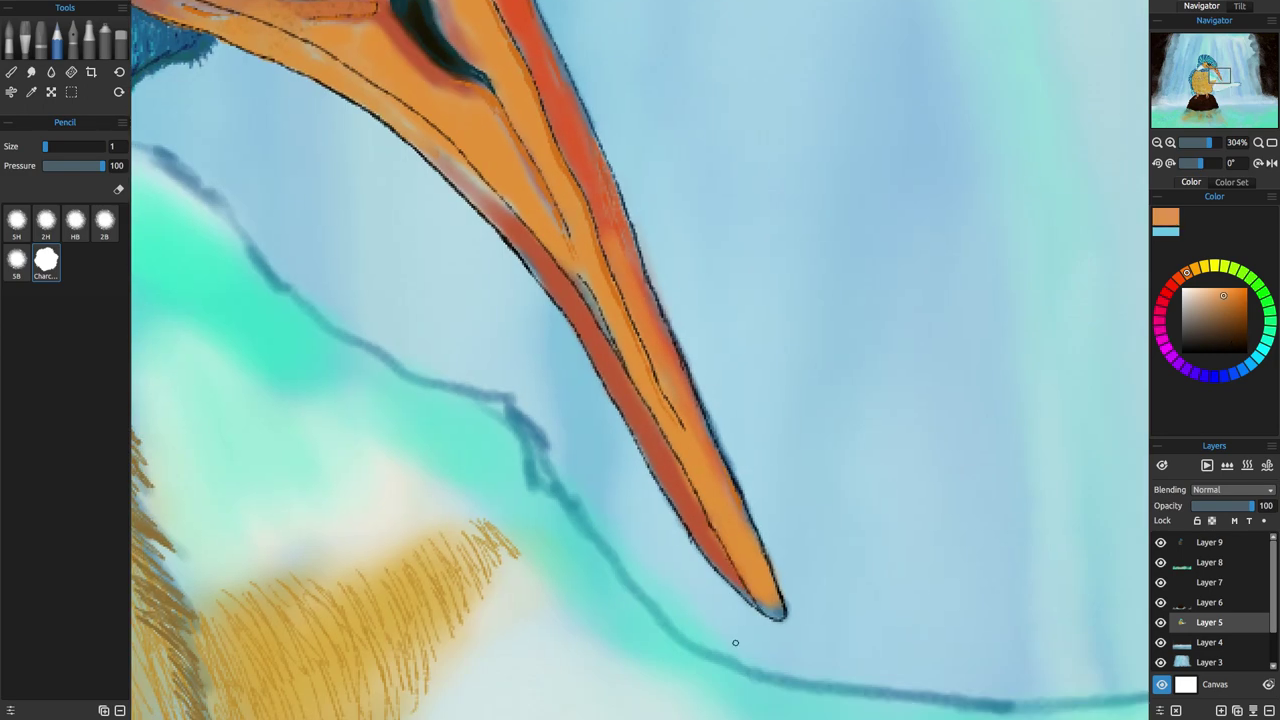
click(1239, 323)
drag(637, 394, 659, 434)
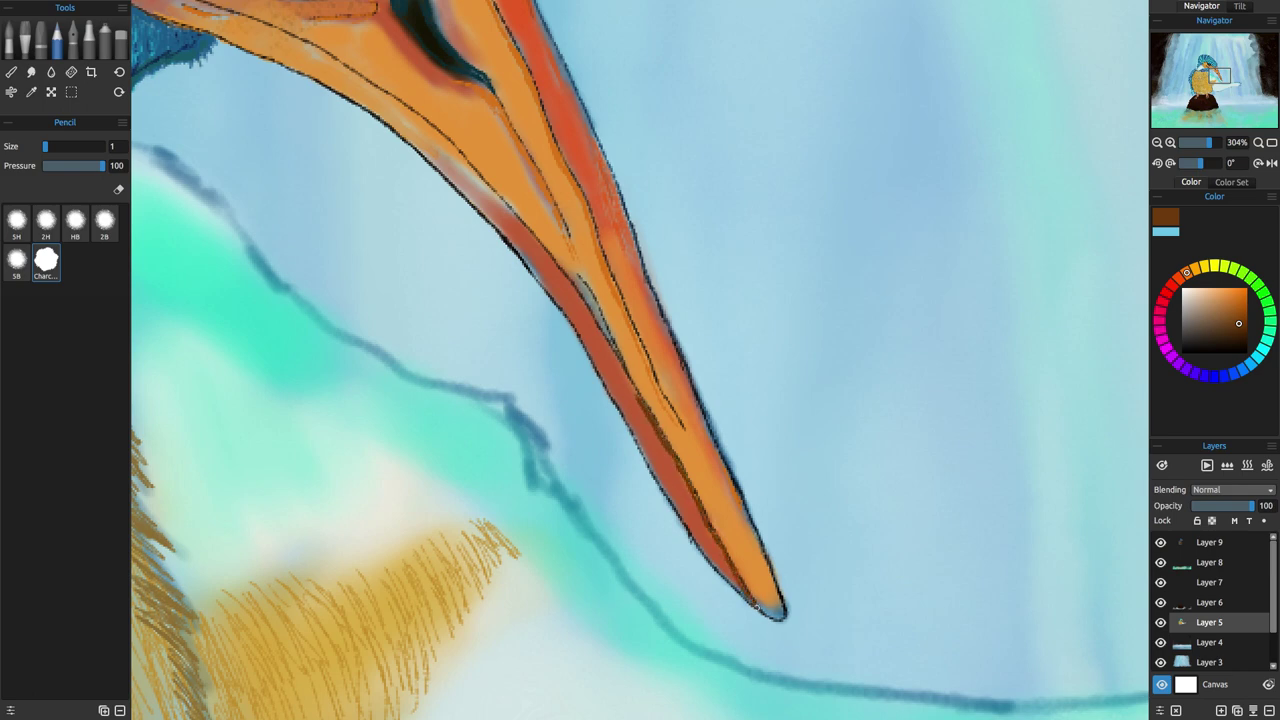
drag(582, 300, 621, 368)
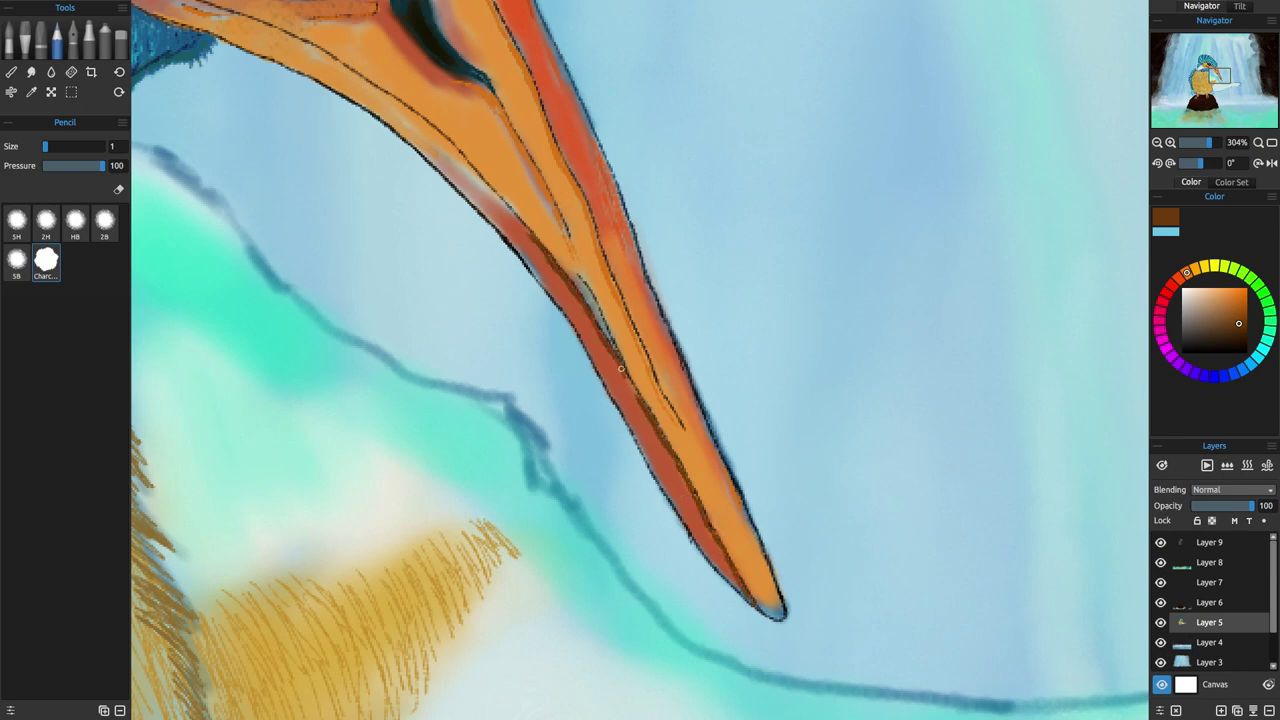
drag(397, 103, 402, 107)
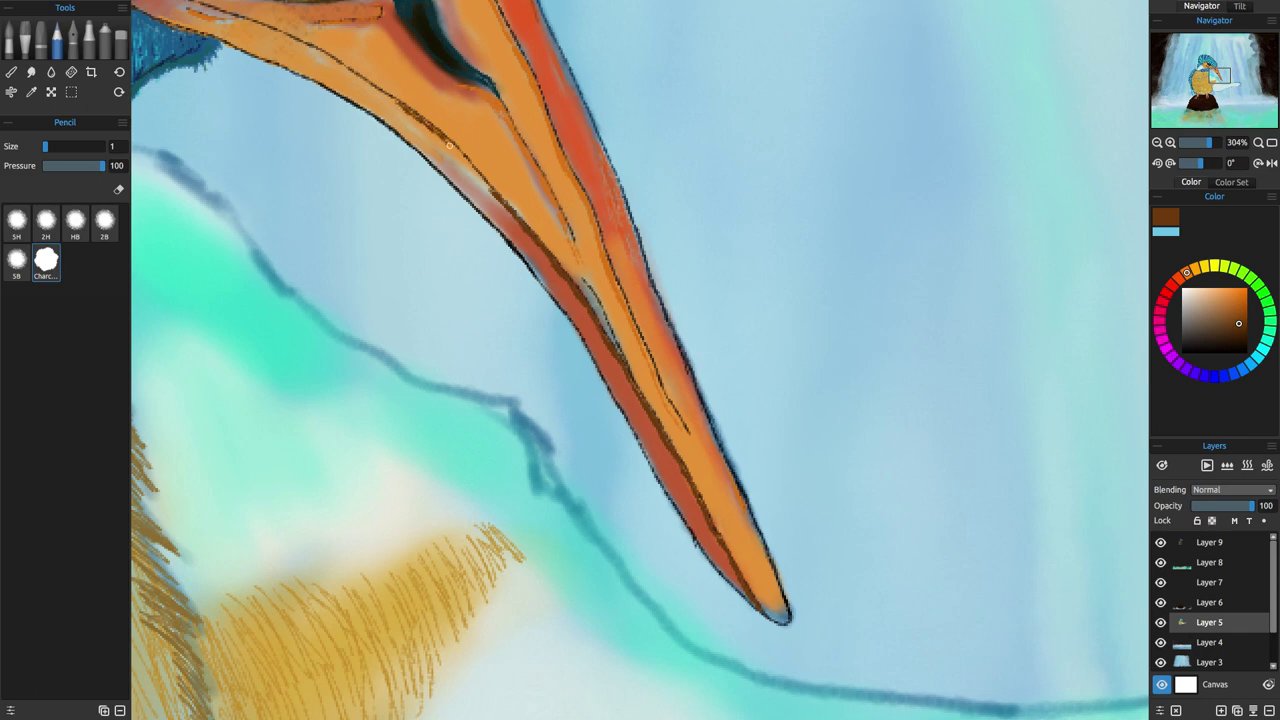
Thicken the brown mouth line along the upper half of the beak towards the face.
click(11, 72)
click(57, 40)
drag(345, 70, 405, 108)
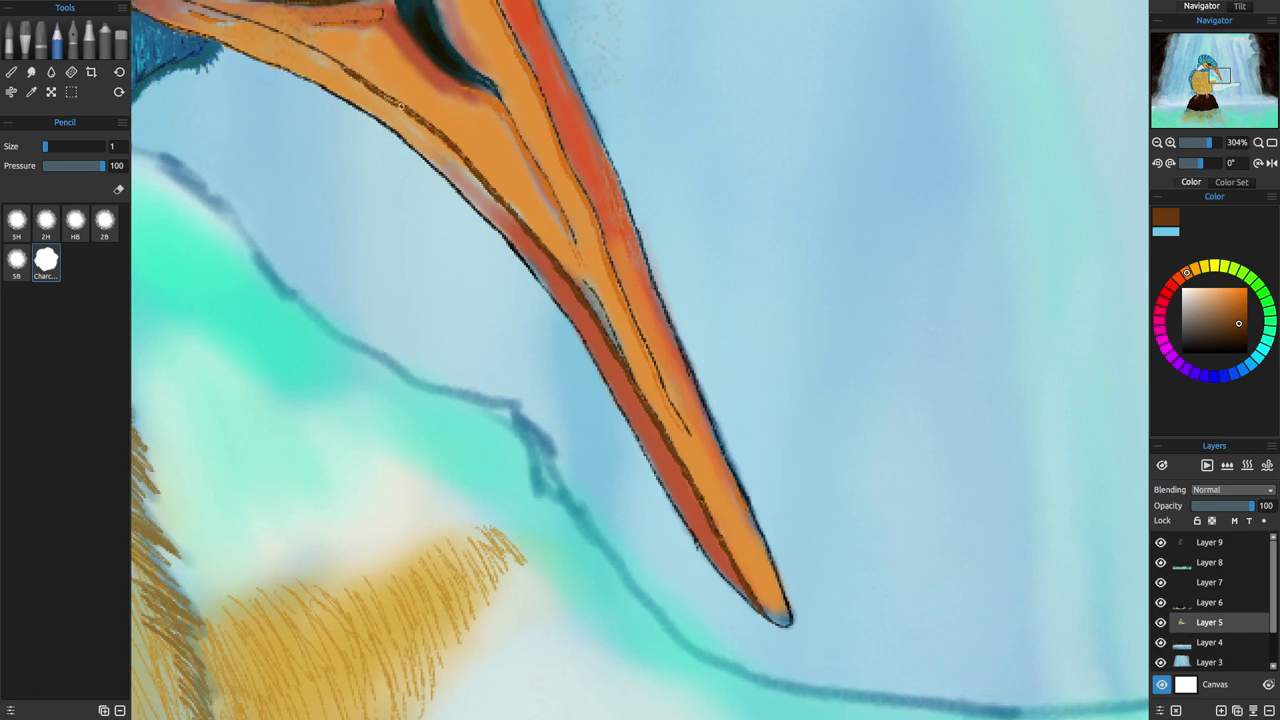
drag(1219, 75, 1214, 70)
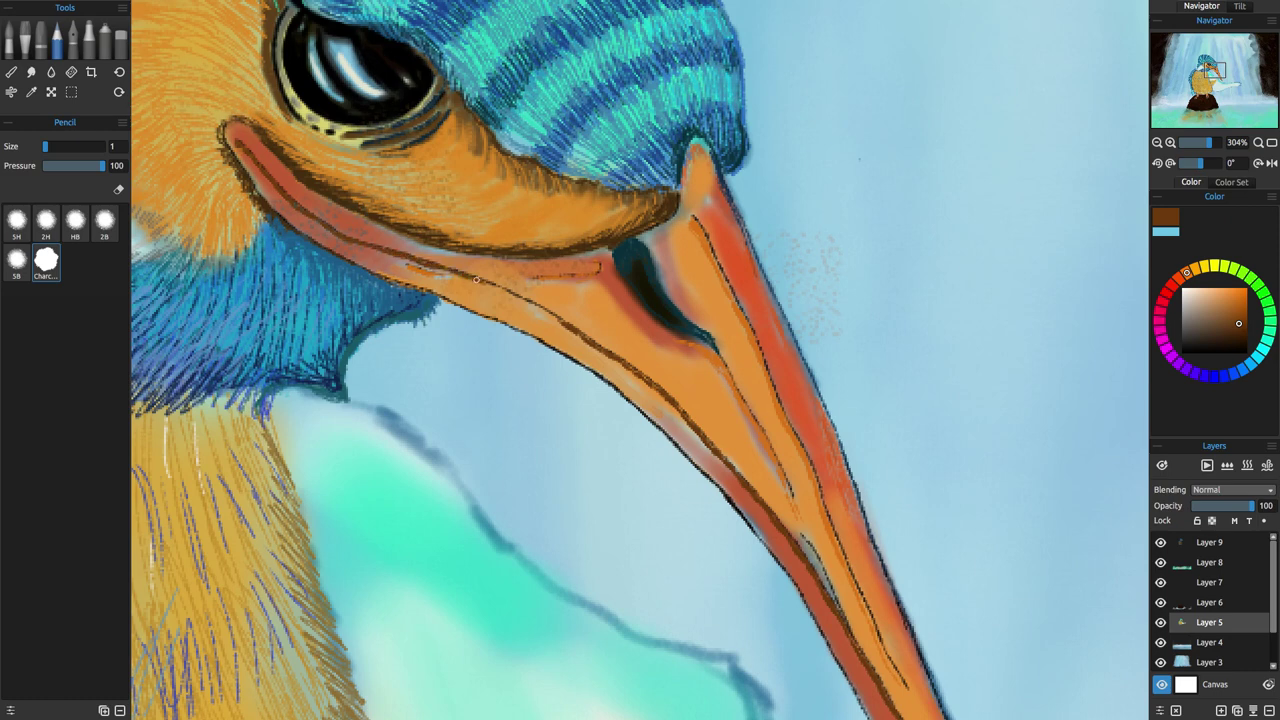
drag(476, 280, 528, 302)
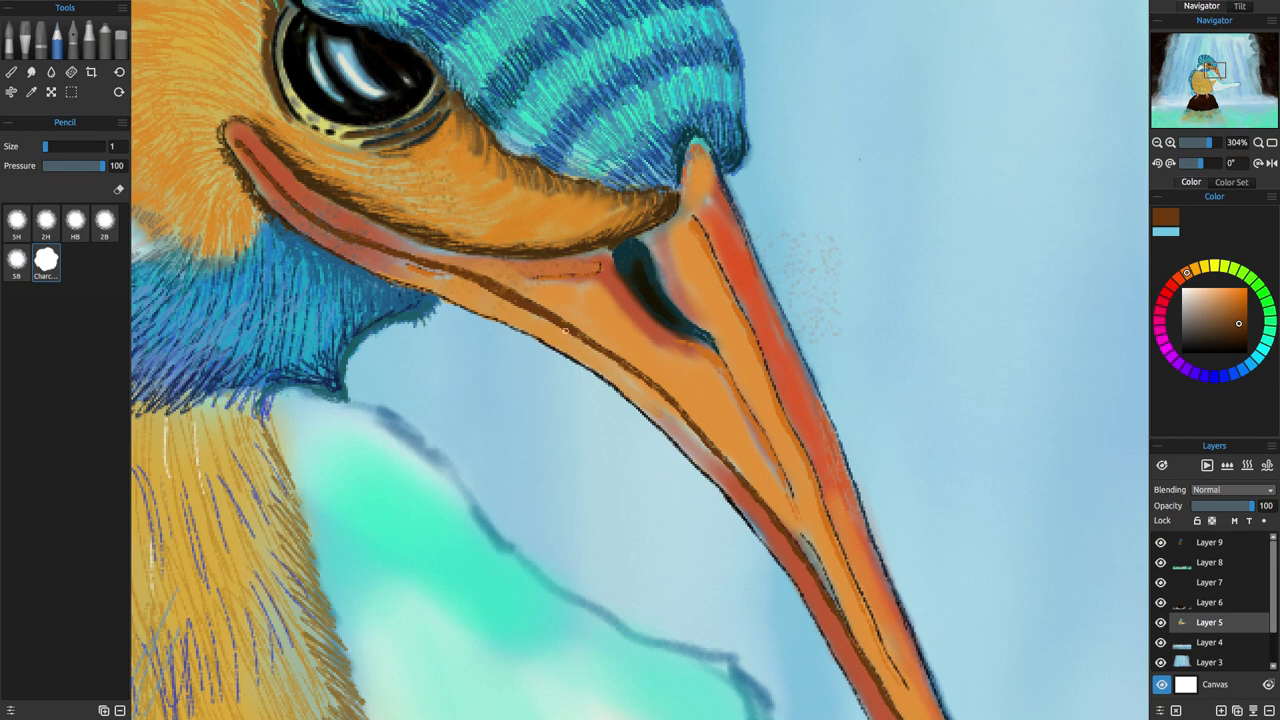
Erase the stray brown specks beside the upper beak and choose an orange tone for the pencil.
click(121, 40)
drag(816, 238, 843, 322)
click(57, 42)
click(1233, 297)
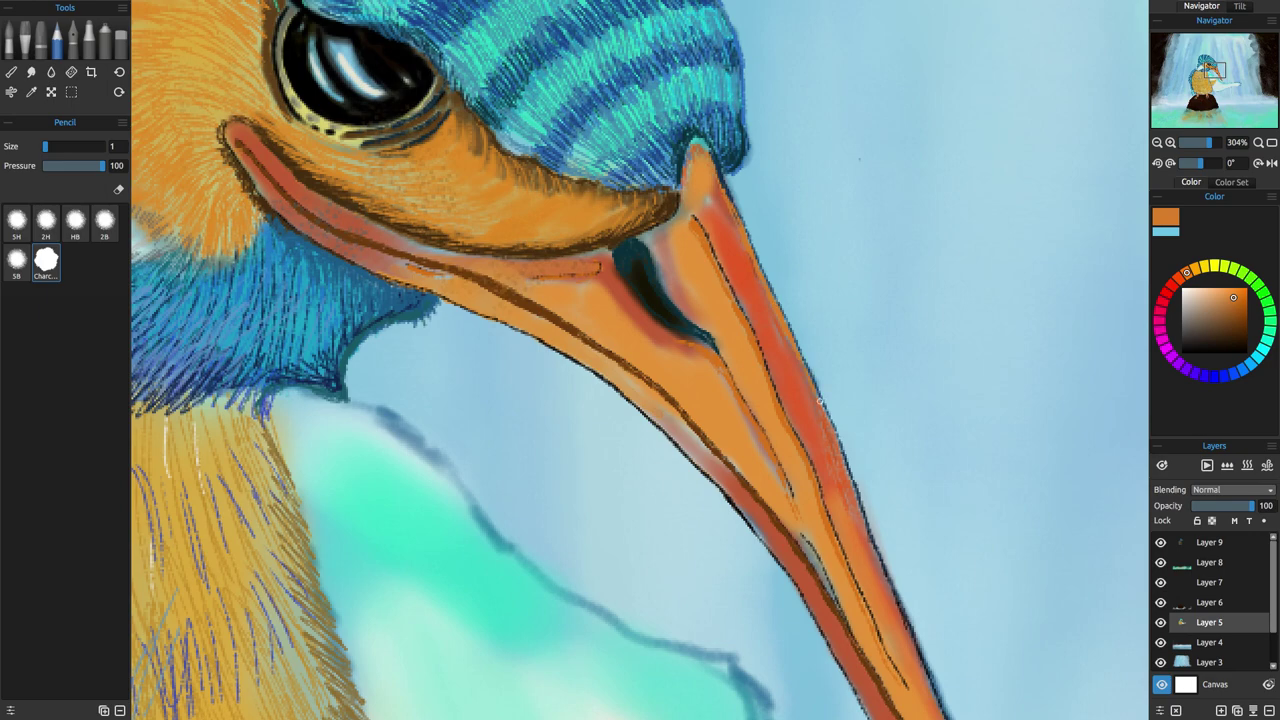
Try to cover the stray dark mark beside the beak's lower edge with white.
scroll(694, 271, down, 3)
scroll(694, 271, right, 2)
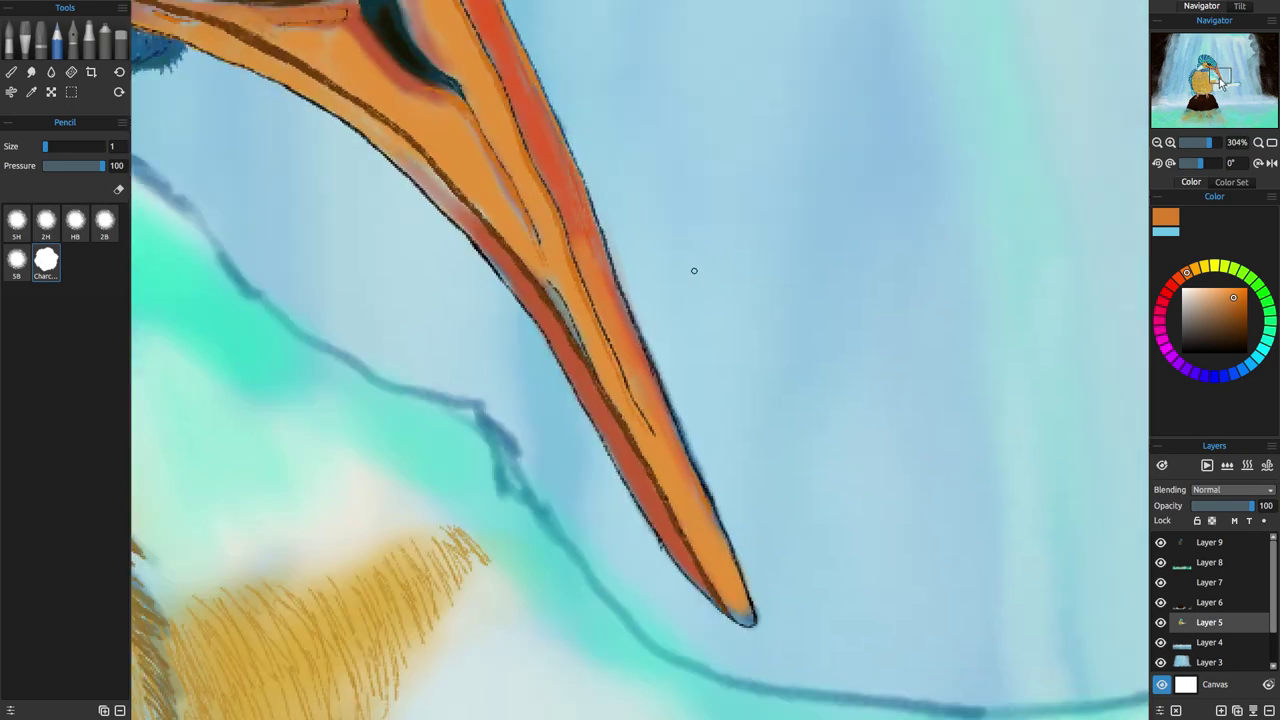
key(e)
key(e)
drag(675, 500, 693, 487)
click(123, 6)
click(141, 22)
click(1183, 289)
click(1258, 359)
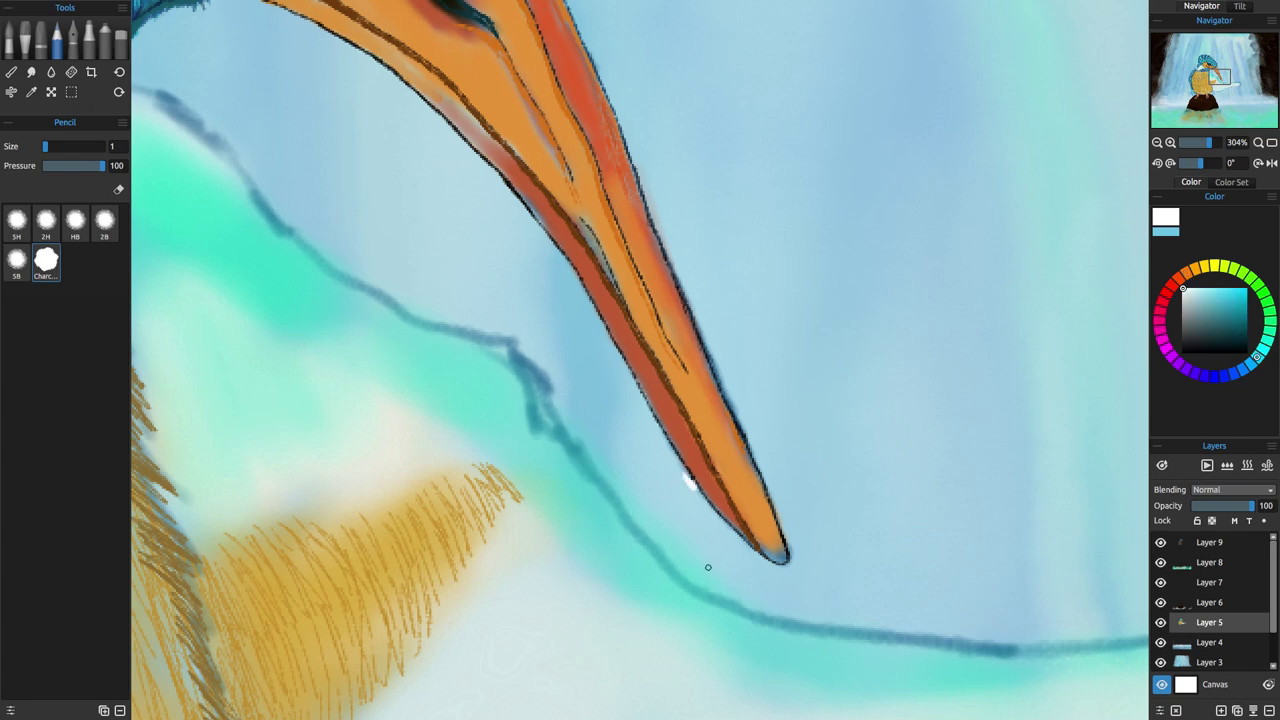
Hide Layers 6, 4 and 3 and clean up the stray marks around the beak with a size 1 eraser.
click(1160, 603)
click(1160, 643)
click(1160, 662)
click(121, 42)
drag(72, 146, 44, 146)
drag(693, 487, 685, 472)
drag(709, 345, 755, 447)
mouse_move(670, 247)
mouse_down()
mouse_move(770, 505)
mouse_move(762, 464)
mouse_up()
mouse_move(583, 434)
mouse_down()
mouse_move(637, 525)
mouse_move(693, 561)
mouse_move(624, 500)
mouse_up()
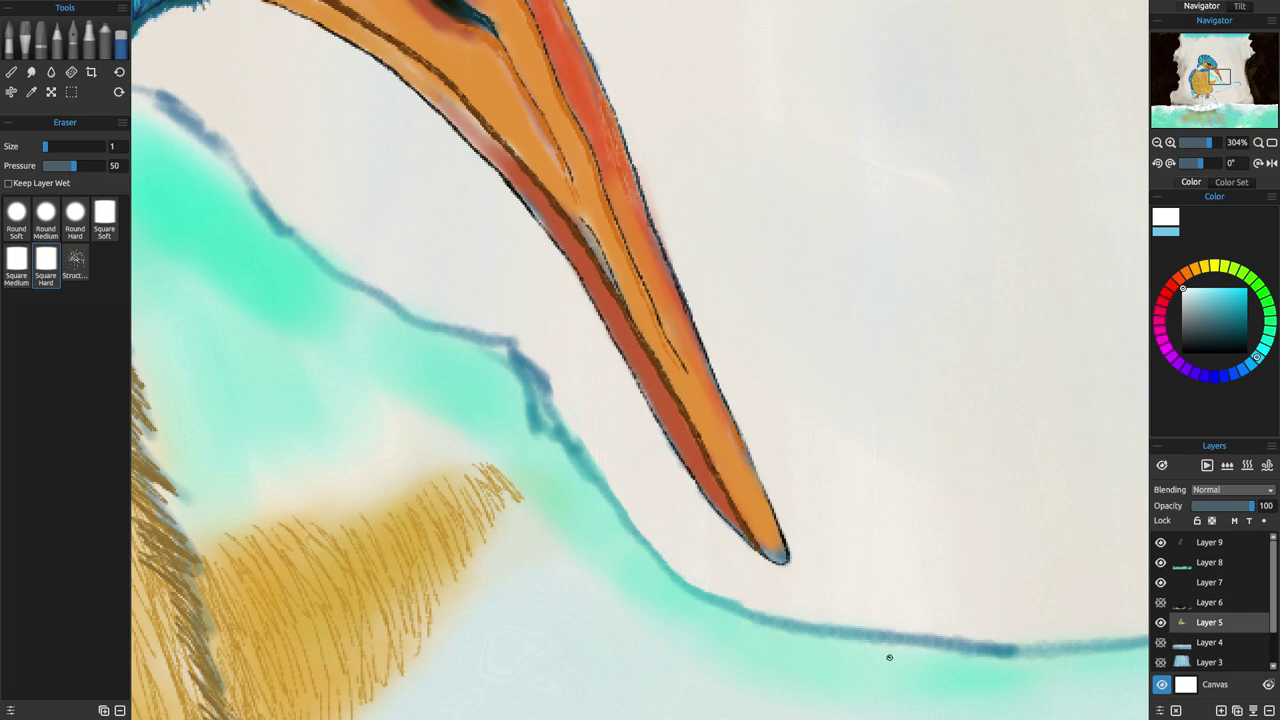
Make Layers 3, 4 and 6 visible again.
click(1160, 662)
click(1160, 643)
click(1160, 603)
drag(1209, 143, 1201, 144)
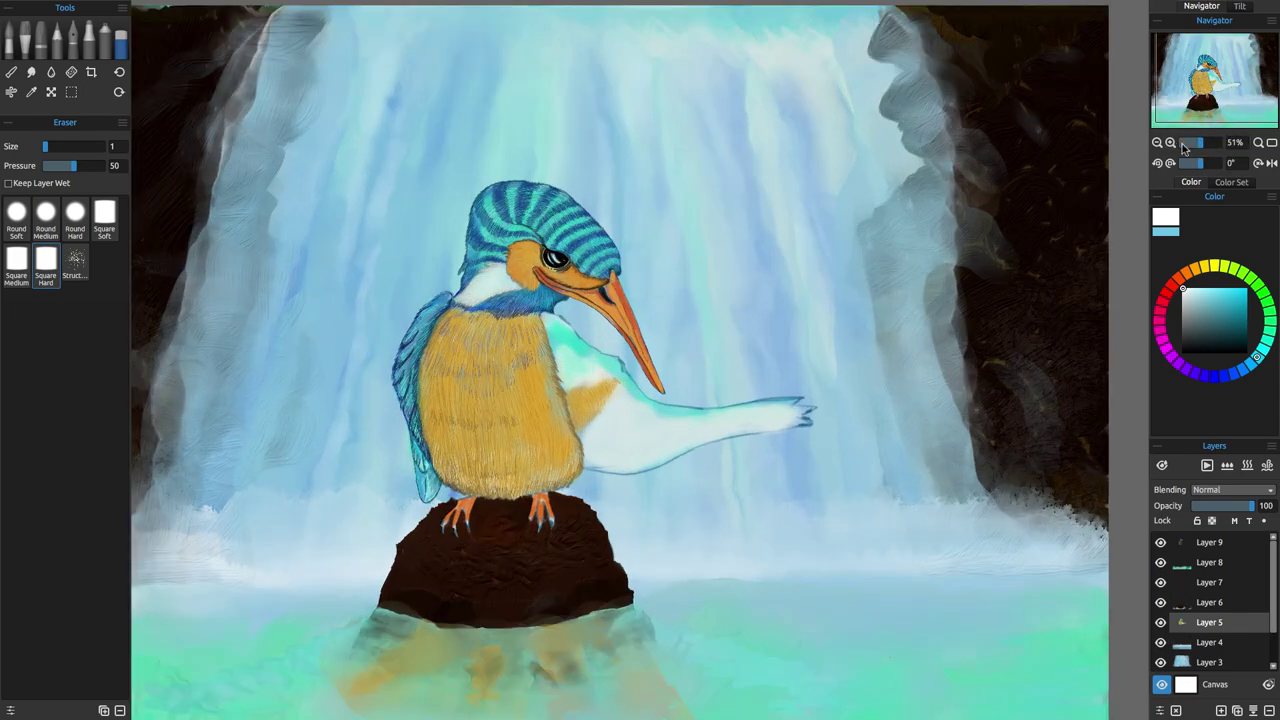
Choose a dark blue and outline the outstretched wing's upper edge and pointed tip feathers with the size 1 charcoal pencil.
click(1233, 373)
click(1229, 337)
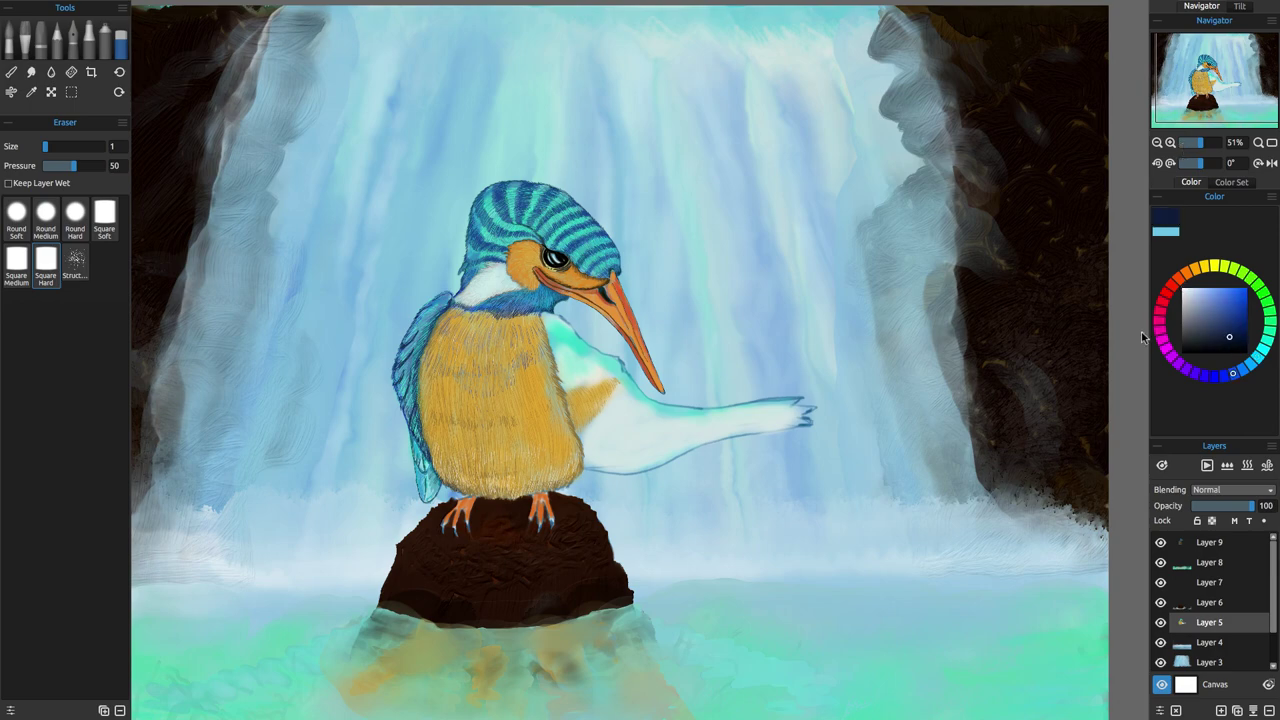
scroll(686, 323, up, 7)
click(57, 42)
mouse_move(328, 191)
mouse_down()
mouse_move(393, 230)
mouse_move(430, 282)
mouse_move(488, 326)
mouse_move(564, 350)
mouse_move(703, 514)
mouse_move(860, 531)
mouse_move(1096, 502)
mouse_move(814, 494)
mouse_move(921, 459)
mouse_move(982, 487)
mouse_move(883, 488)
mouse_move(981, 486)
mouse_move(957, 512)
mouse_move(1001, 533)
mouse_move(905, 566)
mouse_up()
key(e)
key(e)
key(e)
mouse_move(964, 490)
mouse_down()
mouse_move(907, 530)
mouse_move(947, 547)
mouse_move(905, 599)
mouse_up()
key(p)
key(e)
key(p)
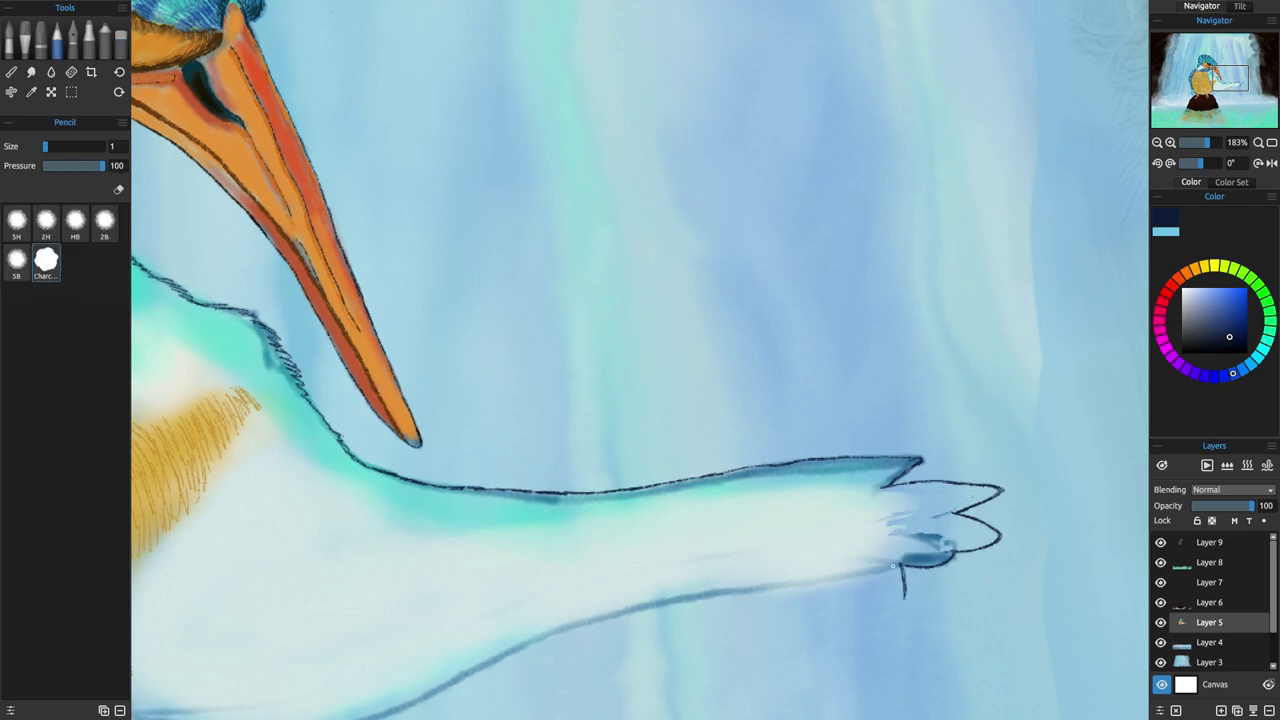
Draw a row of overlapping, scalloped feather tips along the wing's lower edge from the tip to the body.
drag(803, 562, 876, 600)
drag(803, 562, 892, 603)
mouse_move(884, 603)
mouse_down()
mouse_move(852, 613)
mouse_move(757, 583)
mouse_up()
drag(817, 612, 789, 622)
drag(678, 583, 790, 624)
mouse_move(614, 591)
mouse_down()
mouse_move(660, 612)
mouse_move(682, 645)
mouse_up()
mouse_move(557, 596)
mouse_down()
mouse_move(643, 662)
mouse_move(493, 602)
mouse_up()
mouse_move(598, 668)
mouse_down()
mouse_move(425, 608)
mouse_move(570, 457)
mouse_up()
drag(702, 527, 551, 489)
drag(640, 535, 636, 545)
drag(494, 506, 582, 596)
drag(418, 508, 500, 606)
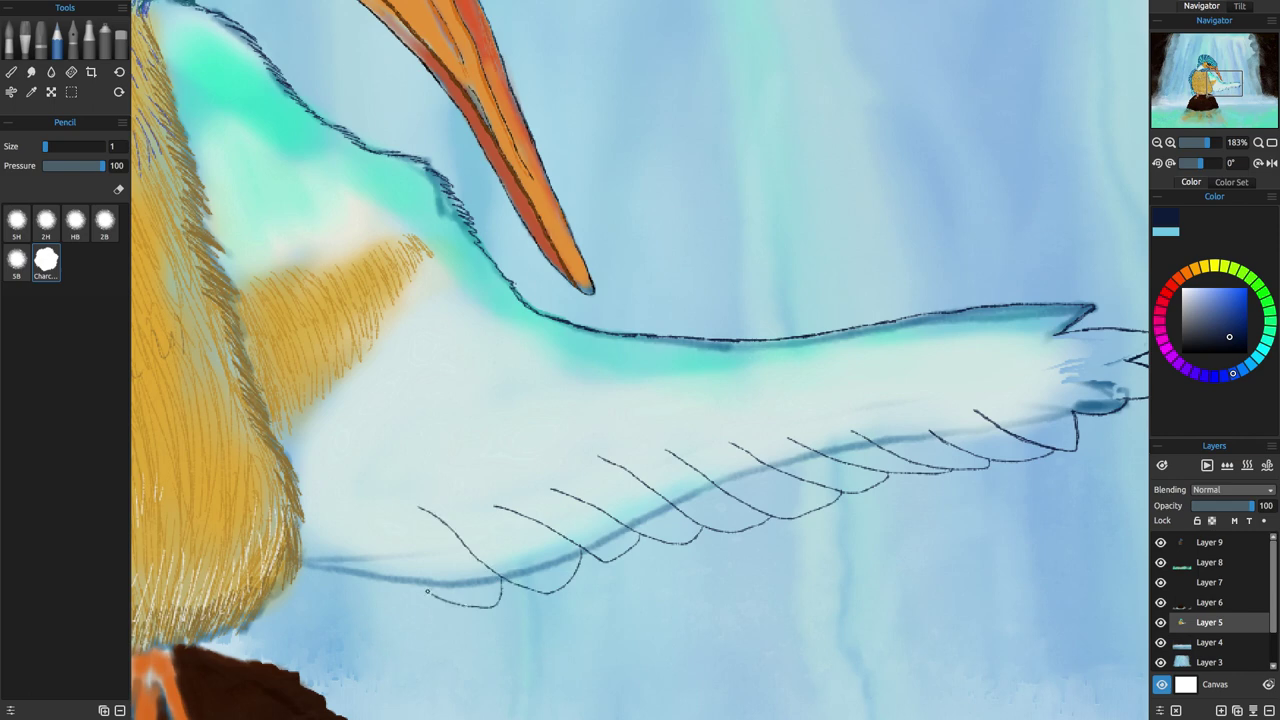
drag(360, 527, 410, 600)
mouse_move(308, 538)
mouse_down()
mouse_move(345, 585)
mouse_move(315, 610)
mouse_up()
Erase the old blurred outline beneath the new feather tips on the inner half of the wing.
key(e)
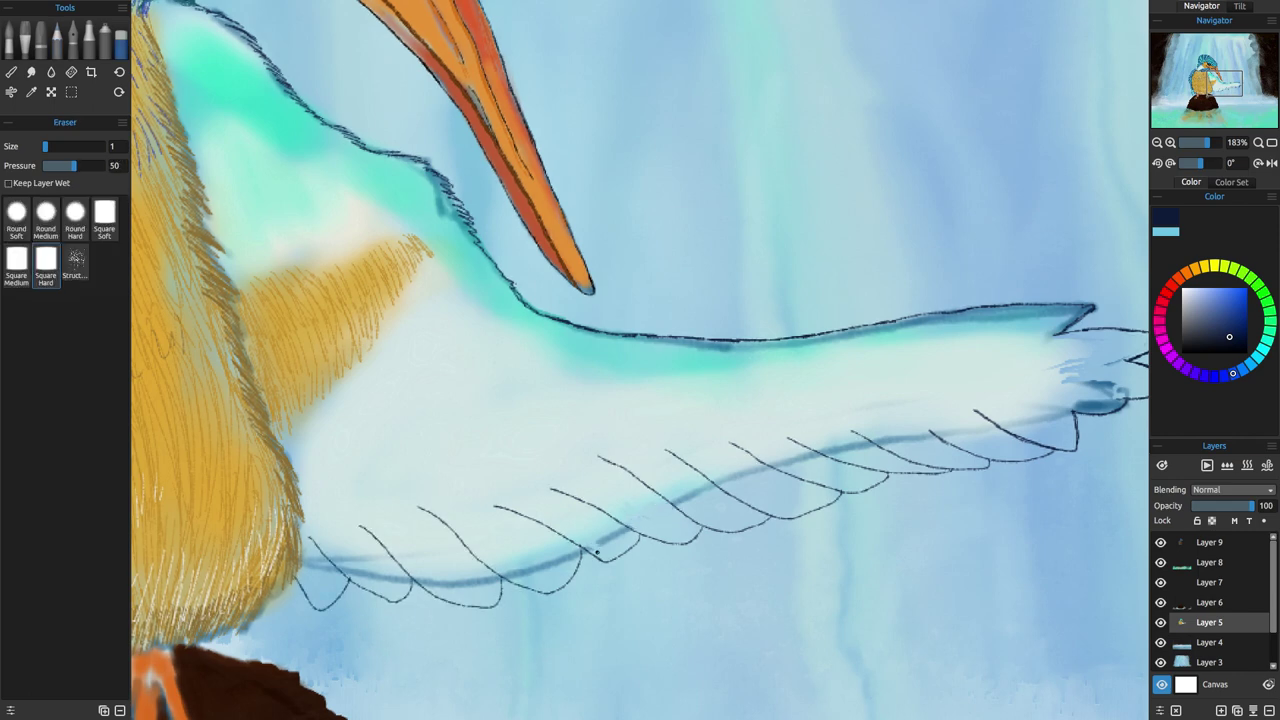
drag(597, 552, 632, 529)
drag(508, 573, 579, 555)
drag(421, 576, 502, 580)
drag(306, 555, 329, 567)
key(e)
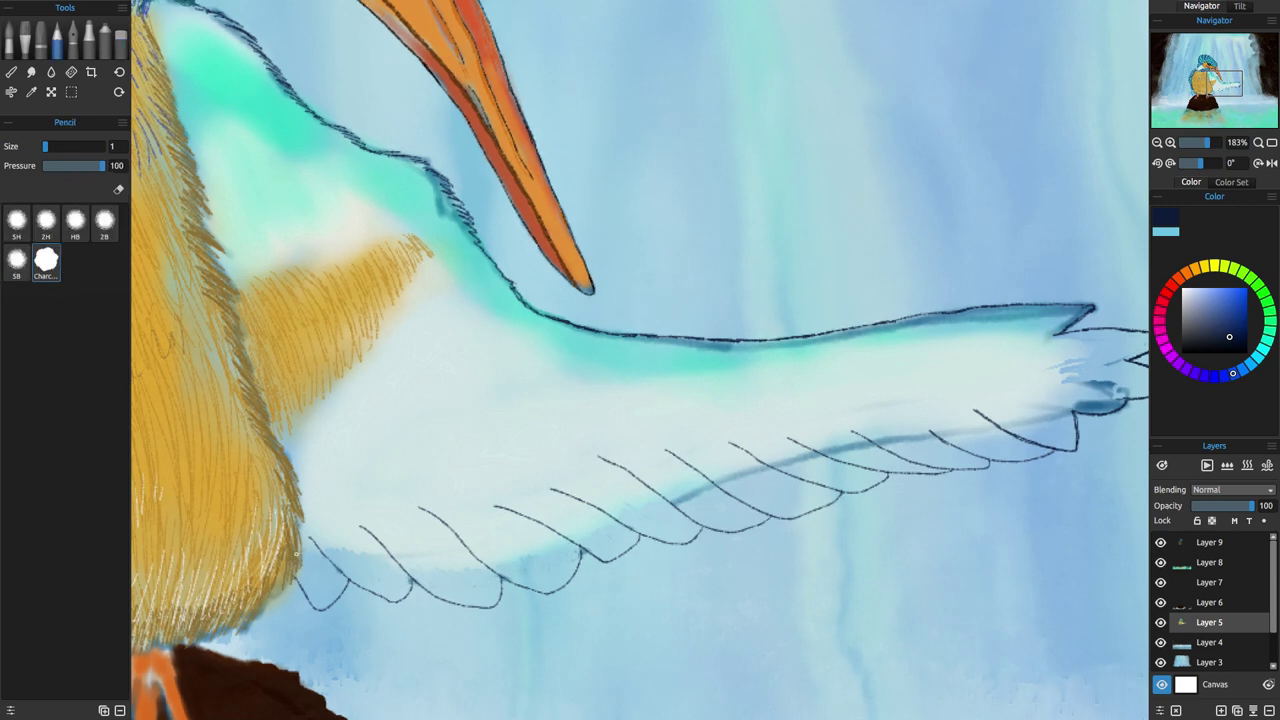
key(e)
mouse_move(668, 506)
mouse_down()
mouse_move(714, 490)
mouse_move(722, 524)
mouse_move(718, 474)
mouse_up()
key(e)
key(e)
key(e)
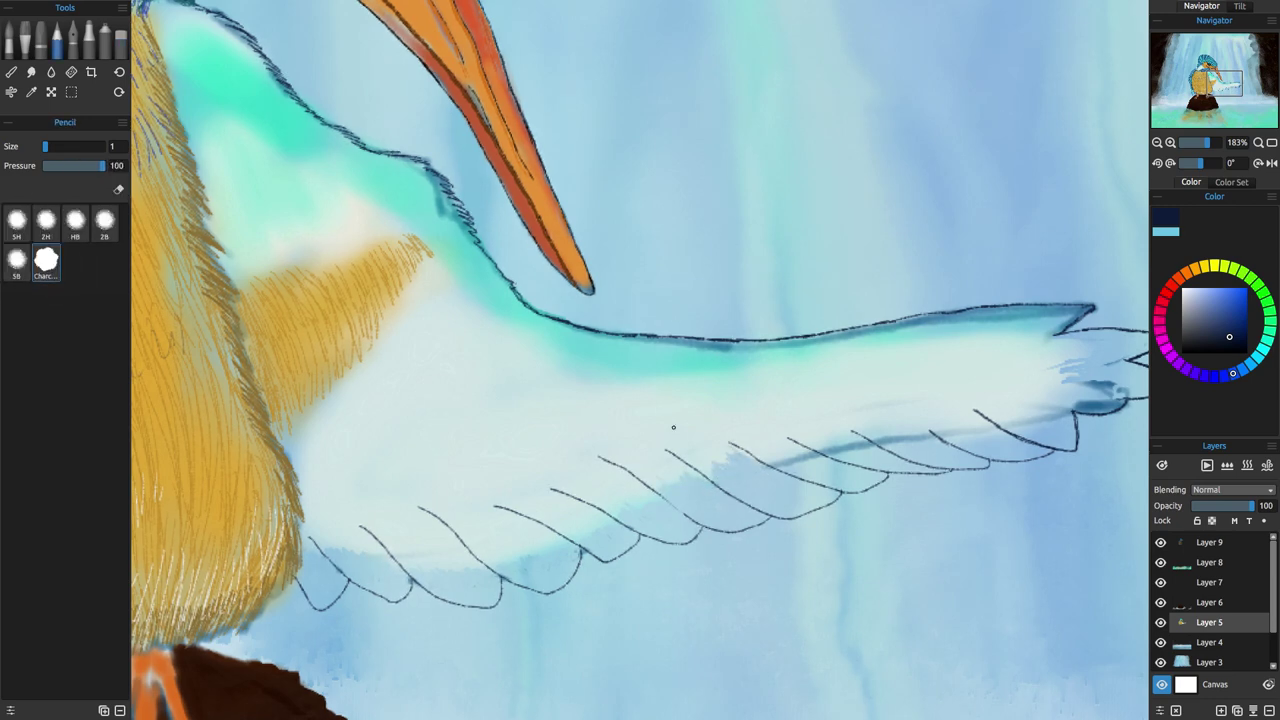
Erase the remaining blurred lower outline out to the wing tip, leaving only the new feather lines.
key(e)
drag(481, 572, 506, 549)
mouse_move(512, 541)
mouse_down()
mouse_move(532, 554)
mouse_move(558, 522)
mouse_up()
key(e)
key(e)
mouse_move(800, 457)
mouse_down()
mouse_move(824, 442)
mouse_move(759, 452)
mouse_move(862, 429)
mouse_move(921, 446)
mouse_move(981, 422)
mouse_move(938, 424)
mouse_move(971, 416)
mouse_move(947, 423)
mouse_move(1031, 432)
mouse_move(1063, 421)
mouse_move(964, 391)
mouse_move(1124, 393)
mouse_up()
key(e)
Sketch the inner contour of the wing's blue shoulder band and small overlapping feathers along the upper edge in dark blue.
drag(1203, 146, 1185, 143)
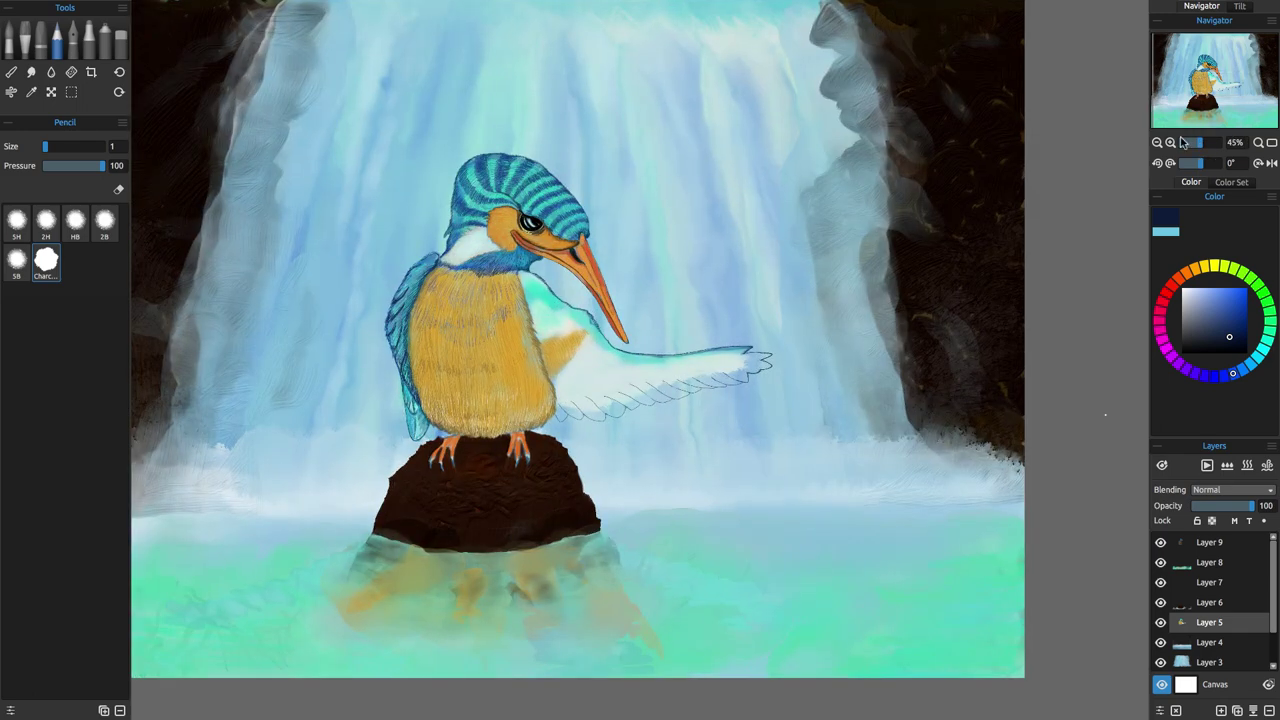
click(1231, 327)
drag(1200, 143, 1206, 143)
mouse_move(269, 118)
mouse_down()
mouse_move(317, 163)
mouse_move(306, 168)
mouse_up()
drag(279, 158, 296, 198)
mouse_move(275, 138)
mouse_down()
mouse_move(318, 180)
mouse_move(350, 188)
mouse_up()
drag(432, 233, 525, 316)
drag(580, 406, 583, 404)
mouse_move(748, 345)
mouse_down()
mouse_move(671, 358)
mouse_move(526, 316)
mouse_up()
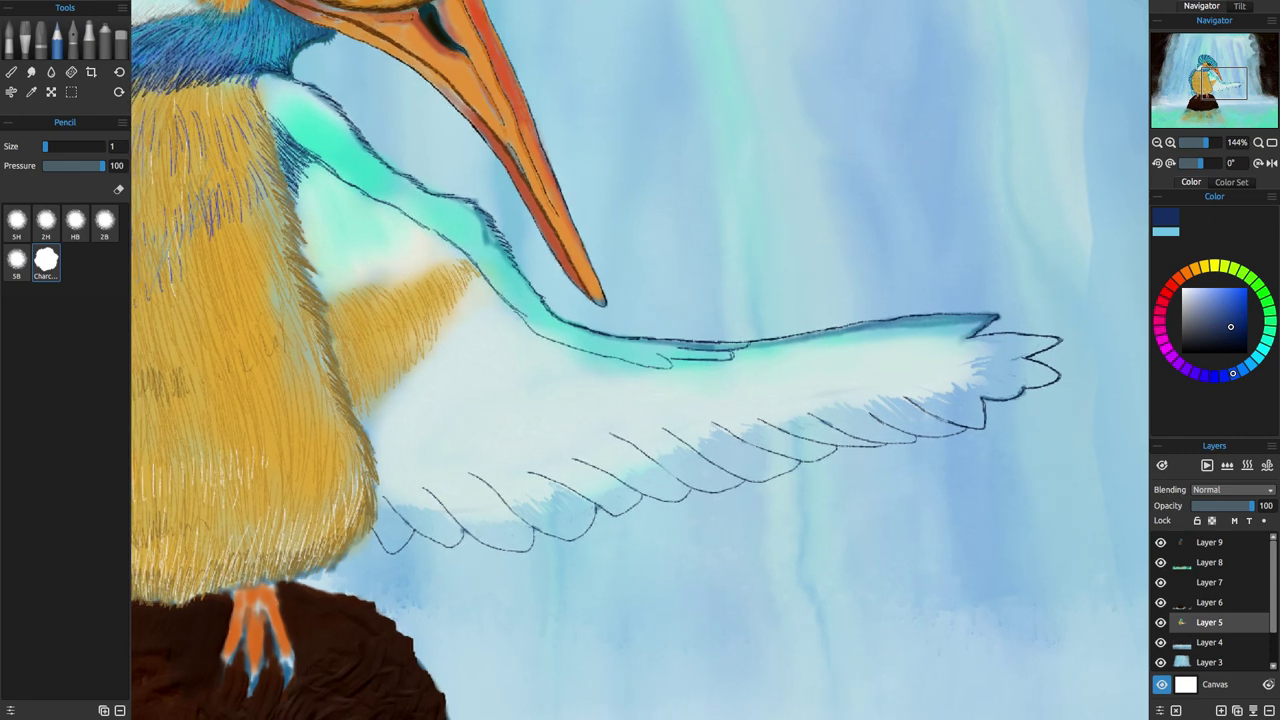
Texture the upper shoulder of the outstretched wing, beside the neck, with short dark blue feather strokes.
click(1227, 343)
mouse_move(262, 92)
mouse_down()
mouse_move(287, 134)
mouse_move(271, 103)
mouse_up()
mouse_move(264, 92)
mouse_down()
mouse_move(298, 80)
mouse_move(283, 99)
mouse_up()
click(1233, 336)
drag(254, 80, 283, 111)
mouse_move(262, 82)
mouse_down()
mouse_move(289, 127)
mouse_move(315, 101)
mouse_up()
mouse_move(268, 86)
mouse_down()
mouse_move(304, 143)
mouse_move(314, 115)
mouse_up()
mouse_move(293, 83)
mouse_down()
mouse_move(325, 99)
mouse_move(328, 172)
mouse_up()
Pick an indigo blue and hatch feather strokes down the shoulder band to the bend of the wing.
click(1223, 376)
click(1237, 319)
drag(303, 108, 343, 162)
mouse_move(318, 106)
mouse_down()
mouse_move(372, 186)
mouse_move(384, 170)
mouse_up()
drag(350, 148, 413, 213)
drag(380, 172, 423, 191)
drag(385, 179, 443, 203)
drag(407, 199, 451, 203)
mouse_move(421, 185)
mouse_down()
mouse_move(437, 195)
mouse_move(419, 191)
mouse_up()
mouse_move(388, 184)
mouse_down()
mouse_move(434, 206)
mouse_move(439, 227)
mouse_up()
mouse_move(415, 205)
mouse_down()
mouse_move(471, 241)
mouse_move(479, 211)
mouse_up()
mouse_move(441, 195)
mouse_down()
mouse_move(463, 205)
mouse_move(471, 235)
mouse_up()
drag(439, 219, 495, 283)
drag(435, 209, 488, 228)
mouse_move(464, 218)
mouse_down()
mouse_move(498, 243)
mouse_move(518, 306)
mouse_up()
Adjust the blue's shade and add more feather strokes along the shoulder band.
click(1229, 313)
drag(492, 244, 526, 302)
drag(514, 304, 534, 326)
drag(485, 225, 509, 255)
mouse_move(425, 209)
mouse_down()
mouse_move(453, 227)
mouse_move(439, 218)
mouse_up()
drag(429, 196, 459, 217)
drag(284, 97, 311, 113)
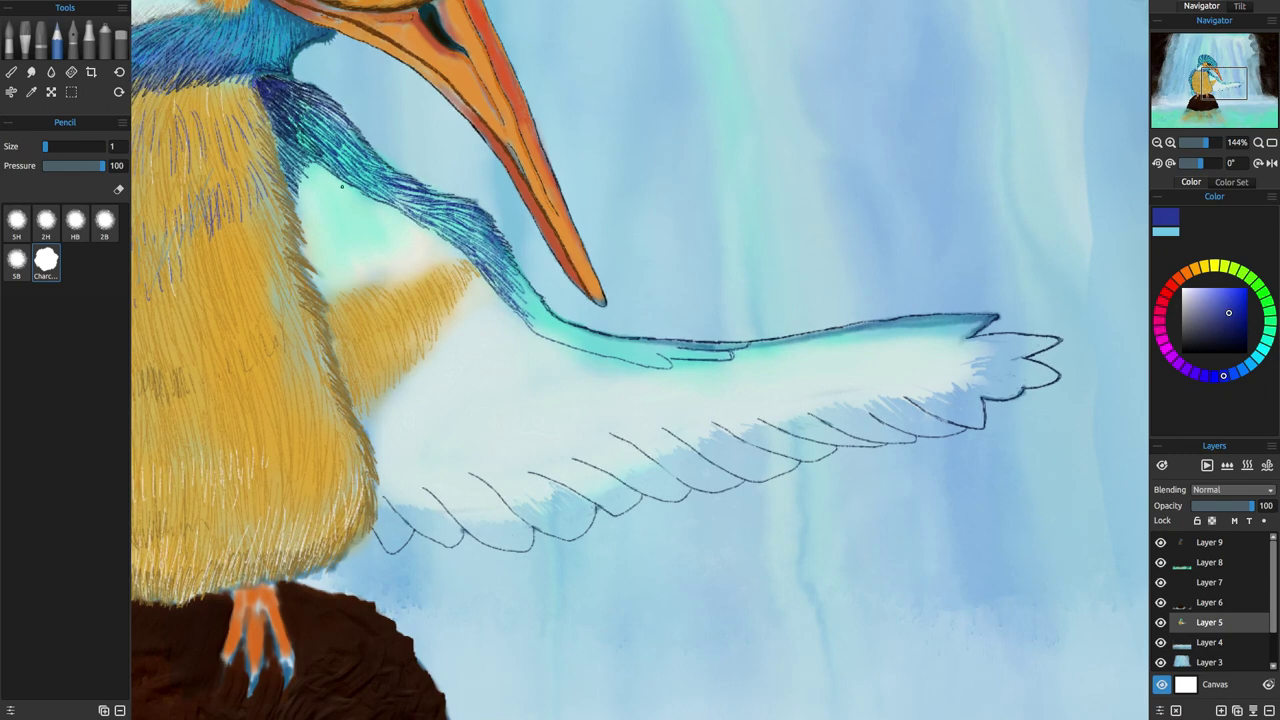
Shade the rest of the band, its small overlapping feathers and the wing's upper edge out to the tip in indigo.
drag(610, 337, 648, 344)
drag(630, 339, 696, 347)
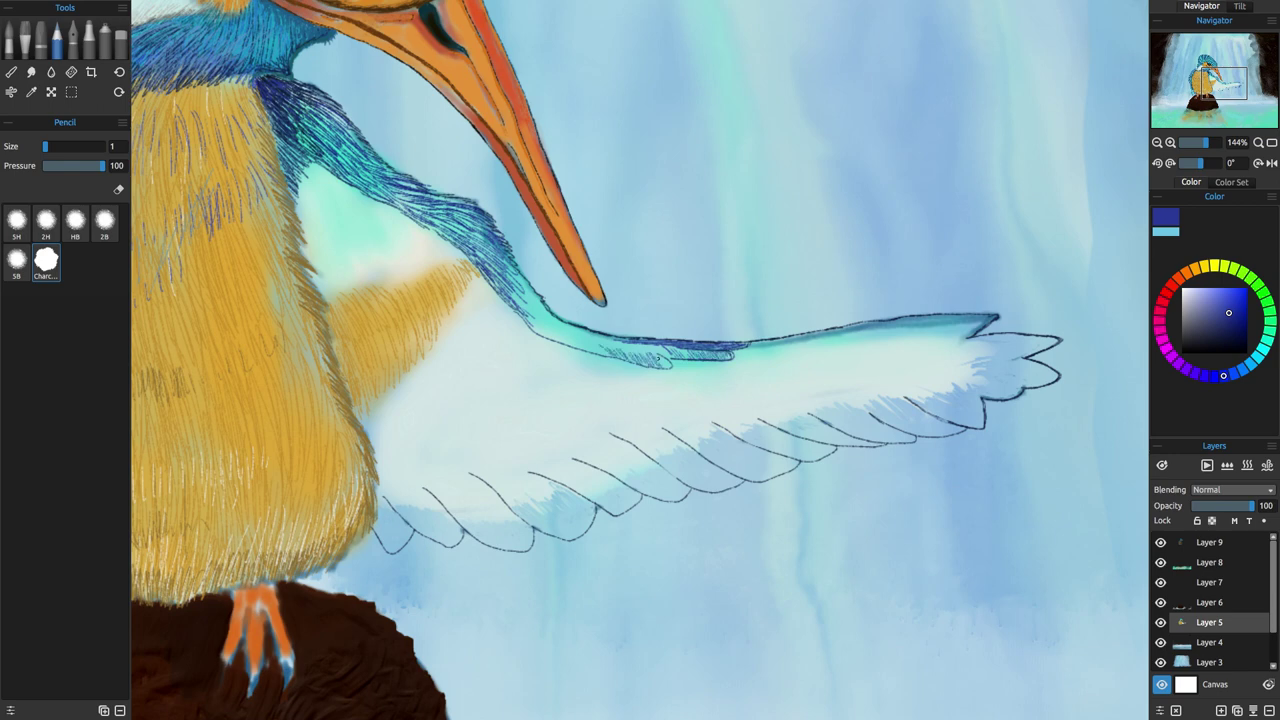
drag(540, 324, 563, 335)
drag(511, 269, 535, 314)
drag(519, 295, 546, 319)
mouse_move(640, 346)
mouse_down()
mouse_move(668, 356)
mouse_move(637, 353)
mouse_move(645, 339)
mouse_up()
drag(510, 264, 558, 319)
drag(499, 241, 511, 257)
mouse_move(536, 311)
mouse_down()
mouse_move(573, 335)
mouse_move(676, 360)
mouse_move(982, 325)
mouse_up()
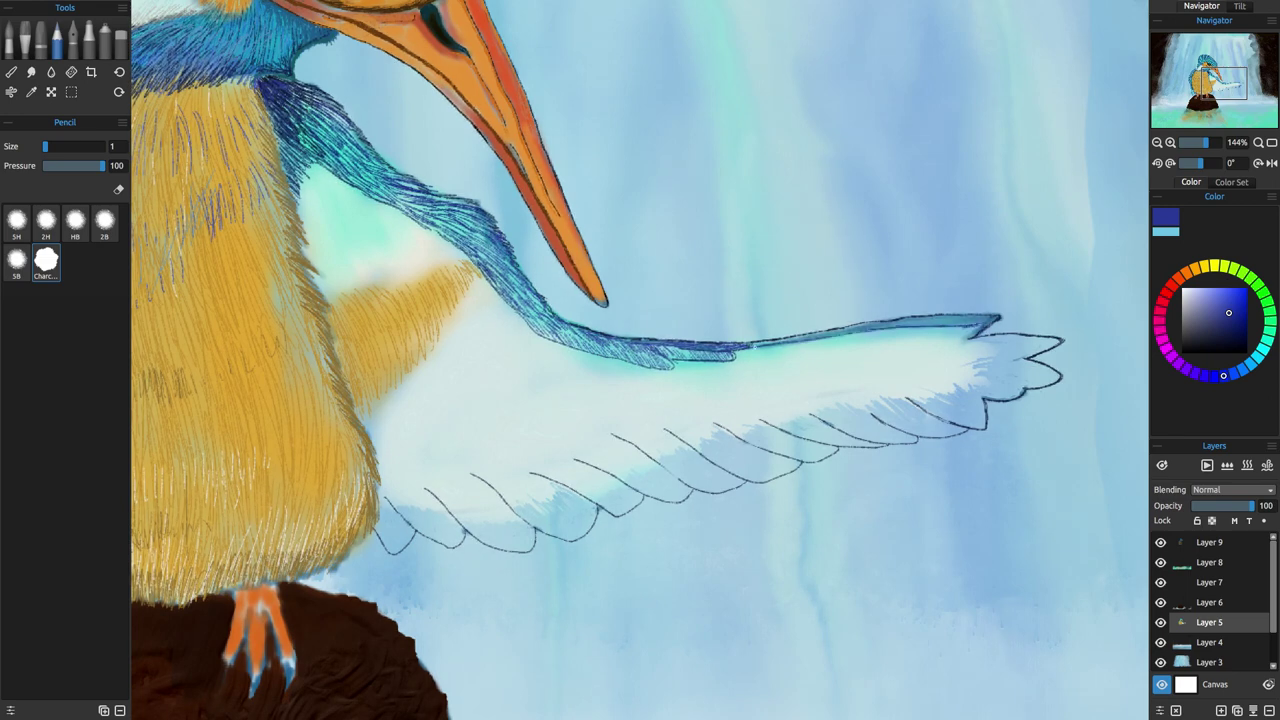
drag(750, 347, 990, 316)
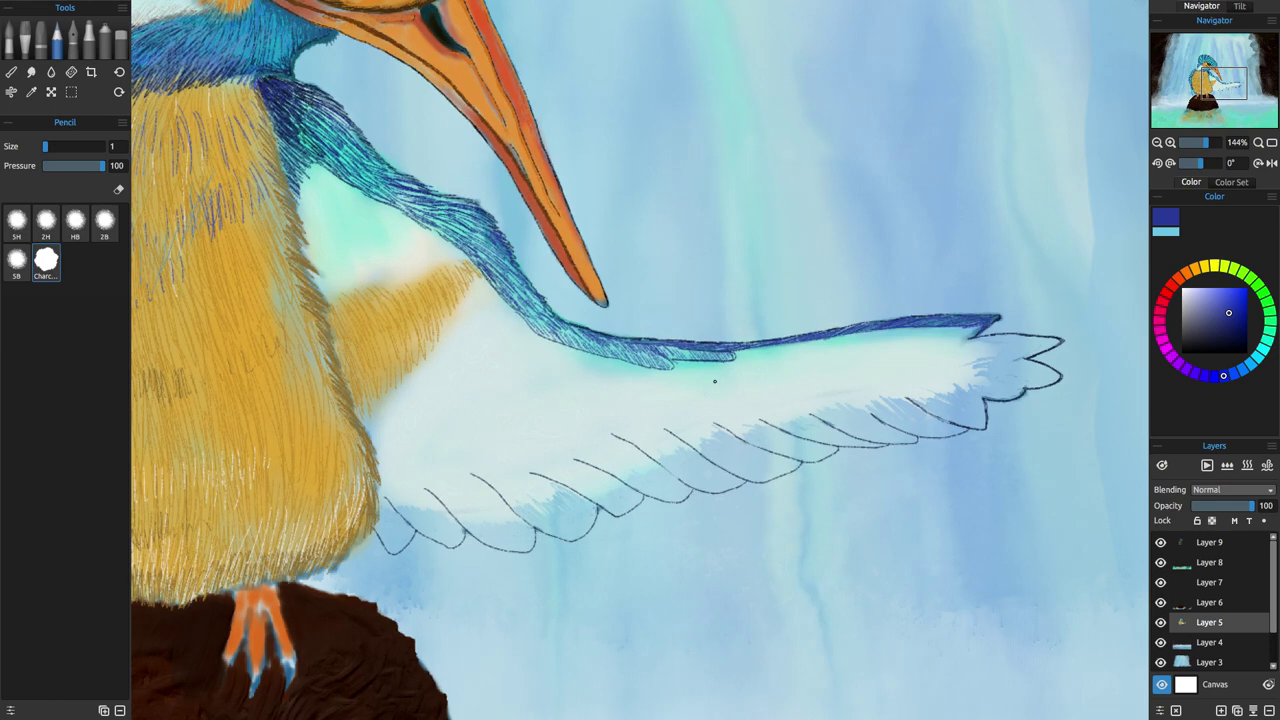
drag(536, 328, 576, 346)
drag(657, 357, 669, 368)
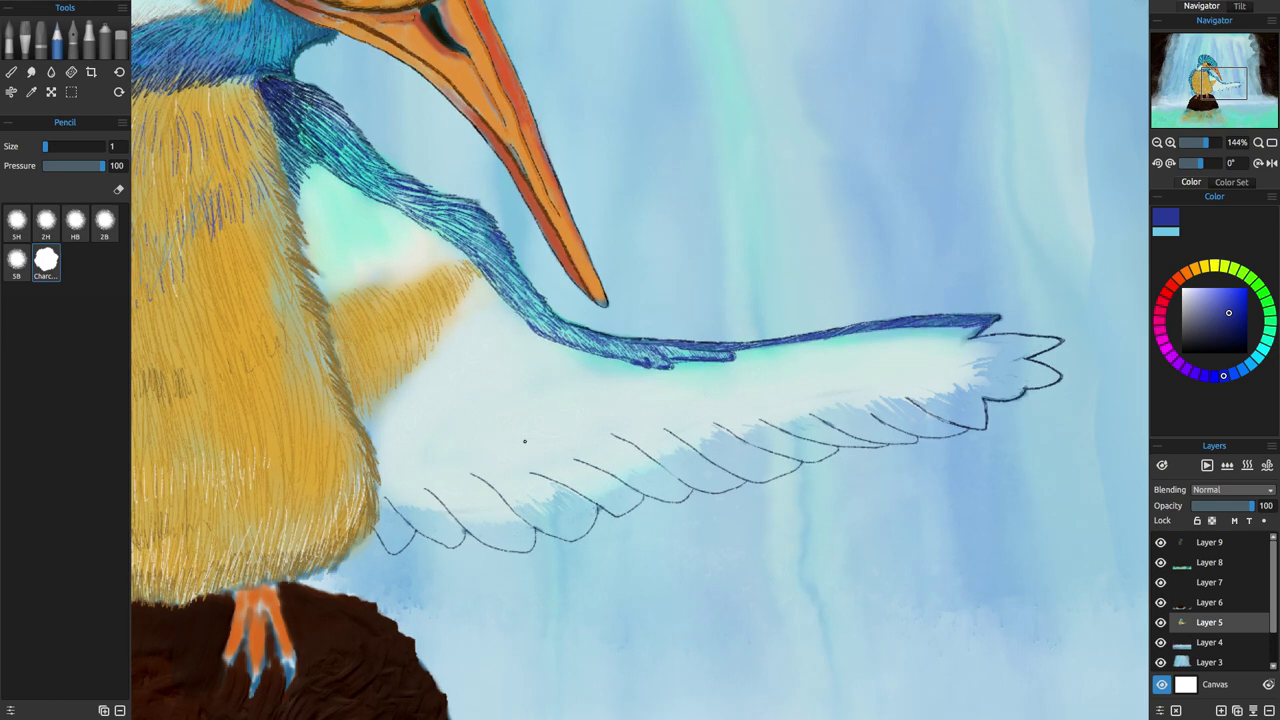
Choose a light cyan and hatch feather strokes over the pale area between the shoulder band and the orange patch.
click(1250, 364)
drag(303, 183, 317, 226)
click(1257, 357)
click(1221, 296)
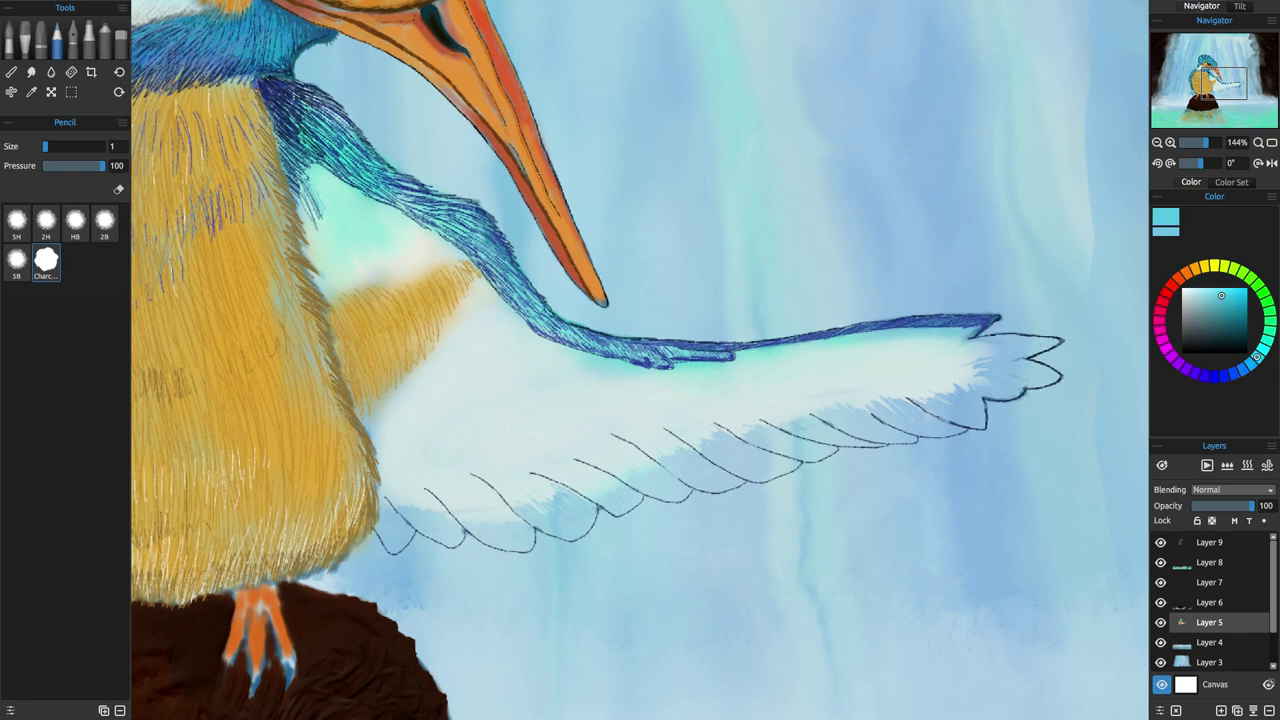
drag(322, 171, 345, 210)
mouse_move(340, 180)
mouse_down()
mouse_move(359, 211)
mouse_move(408, 241)
mouse_up()
mouse_move(352, 200)
mouse_down()
mouse_move(368, 243)
mouse_move(338, 244)
mouse_up()
drag(308, 195, 319, 242)
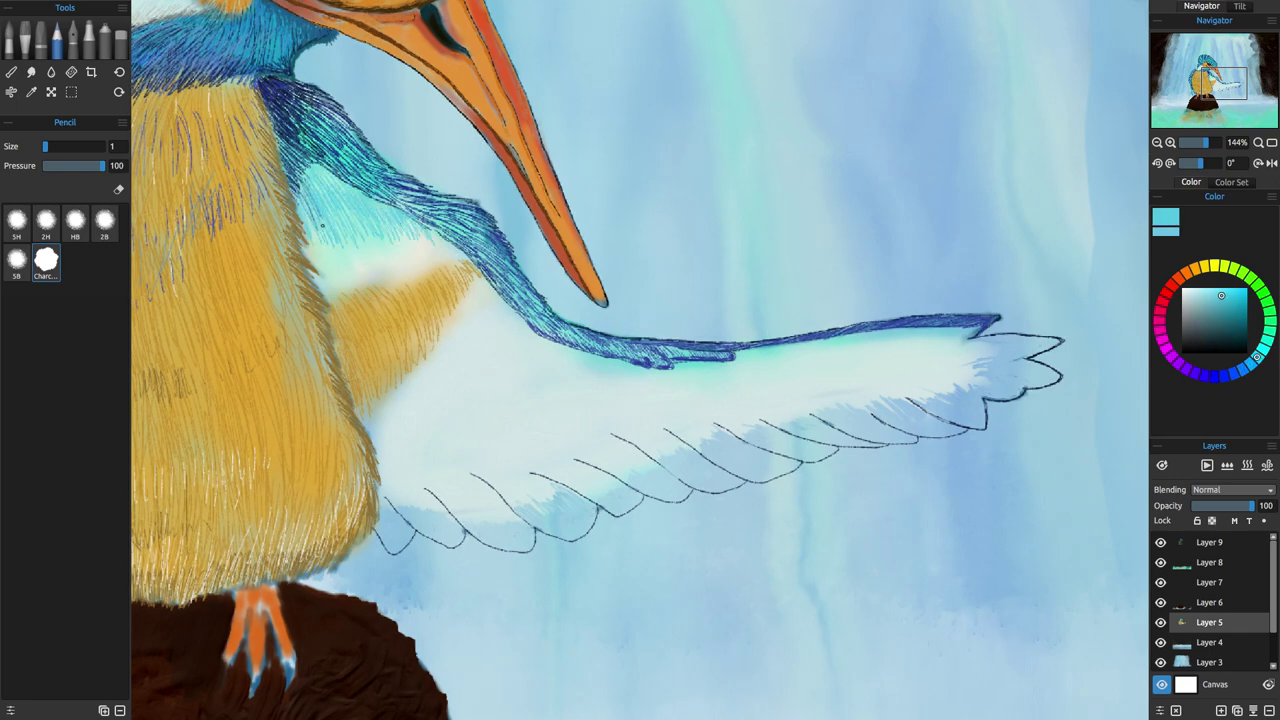
drag(422, 230, 457, 250)
mouse_move(311, 244)
mouse_down()
mouse_move(321, 274)
mouse_move(395, 262)
mouse_move(445, 240)
mouse_move(370, 262)
mouse_move(450, 215)
mouse_move(333, 257)
mouse_move(331, 271)
mouse_up()
Pick a dark teal and add darker feather strokes over the cyan area of the inner wing.
click(1229, 329)
drag(329, 273, 343, 289)
drag(343, 275, 353, 293)
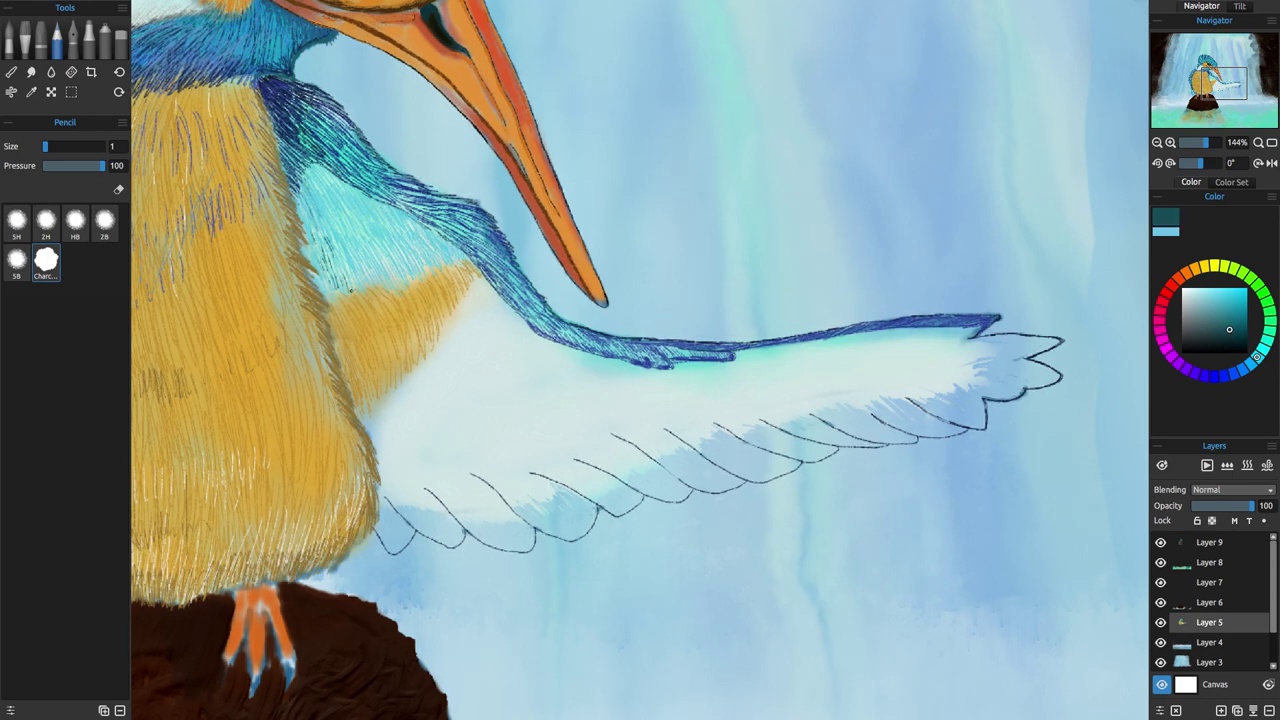
mouse_move(315, 195)
mouse_down()
mouse_move(337, 225)
mouse_move(345, 214)
mouse_up()
mouse_move(339, 253)
mouse_down()
mouse_move(351, 279)
mouse_move(410, 240)
mouse_move(455, 255)
mouse_move(400, 215)
mouse_move(320, 240)
mouse_up()
drag(428, 204, 448, 222)
drag(308, 254, 324, 290)
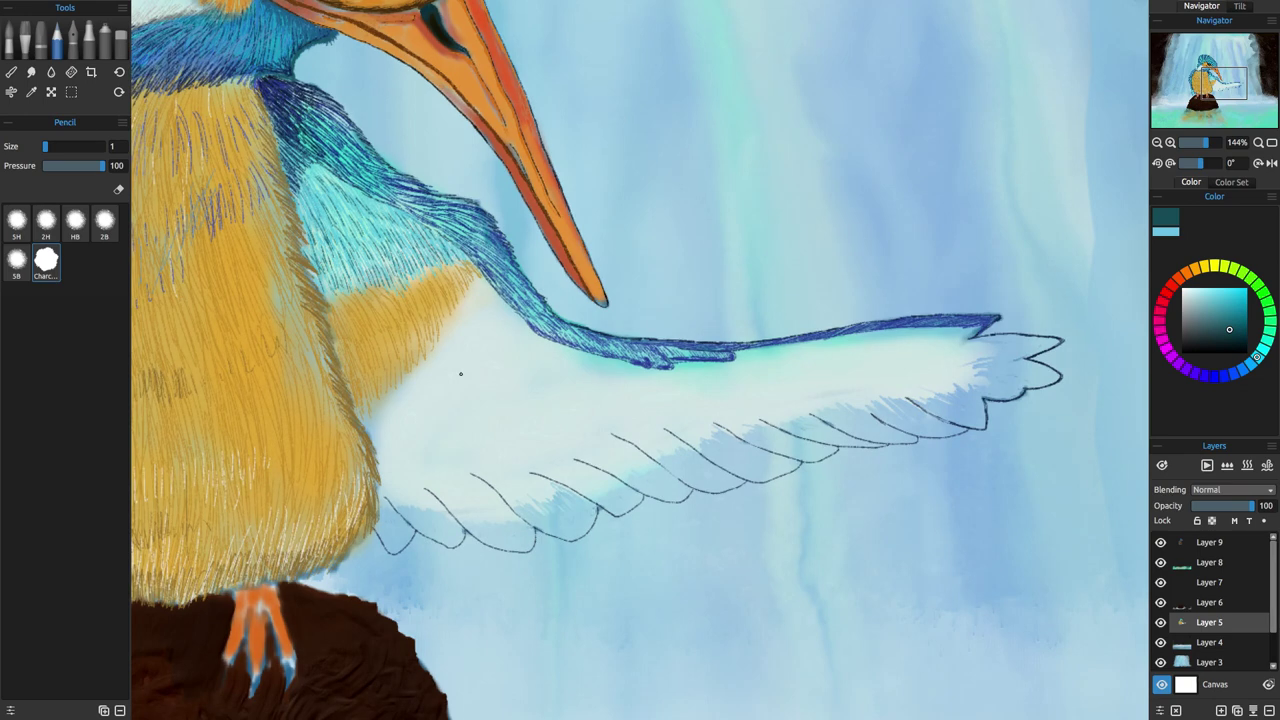
Choose an off-white and fill the inner and middle feather tips along the wing's lower edge with fine strokes.
click(1184, 293)
drag(400, 505, 450, 531)
drag(442, 514, 460, 538)
drag(379, 503, 402, 548)
mouse_move(385, 501)
mouse_down()
mouse_move(408, 547)
mouse_move(582, 504)
mouse_move(594, 488)
mouse_up()
mouse_move(542, 536)
mouse_down()
mouse_move(576, 533)
mouse_move(568, 522)
mouse_up()
mouse_move(598, 490)
mouse_down()
mouse_move(624, 514)
mouse_move(702, 456)
mouse_up()
mouse_move(670, 480)
mouse_down()
mouse_move(716, 448)
mouse_move(736, 470)
mouse_move(740, 426)
mouse_up()
mouse_move(718, 478)
mouse_down()
mouse_move(788, 450)
mouse_move(772, 428)
mouse_move(796, 420)
mouse_move(830, 436)
mouse_up()
Fill the wing-tip feathers, the remaining outer feathers and the wing's white area with fine off-white strokes.
drag(1016, 336, 966, 342)
drag(1048, 342, 964, 362)
mouse_move(1050, 344)
mouse_down()
mouse_move(1014, 356)
mouse_move(956, 346)
mouse_up()
drag(978, 326, 860, 340)
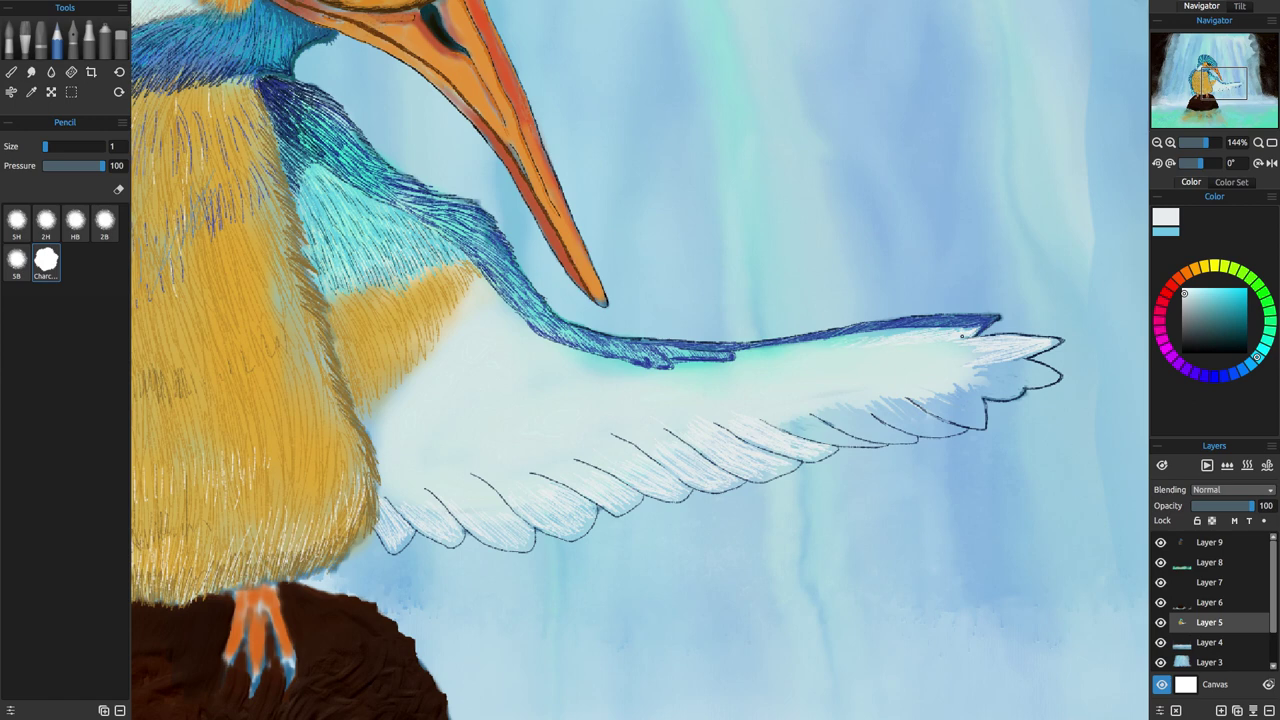
mouse_move(1054, 358)
mouse_down()
mouse_move(978, 372)
mouse_move(1000, 376)
mouse_move(966, 398)
mouse_move(914, 402)
mouse_move(930, 396)
mouse_up()
mouse_move(970, 412)
mouse_down()
mouse_move(957, 382)
mouse_move(950, 426)
mouse_move(868, 432)
mouse_up()
drag(930, 395, 872, 425)
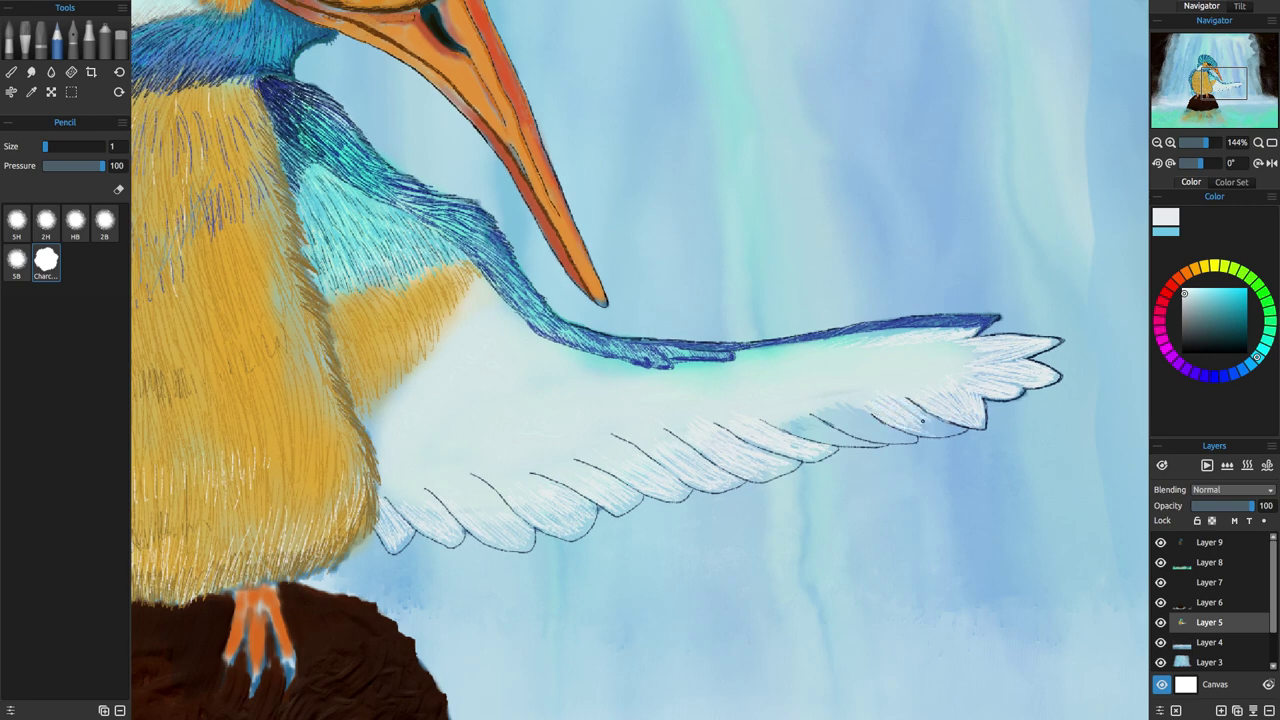
drag(958, 414, 802, 434)
mouse_move(882, 434)
mouse_down()
mouse_move(842, 446)
mouse_move(790, 438)
mouse_up()
mouse_move(882, 406)
mouse_down()
mouse_move(836, 434)
mouse_move(818, 428)
mouse_up()
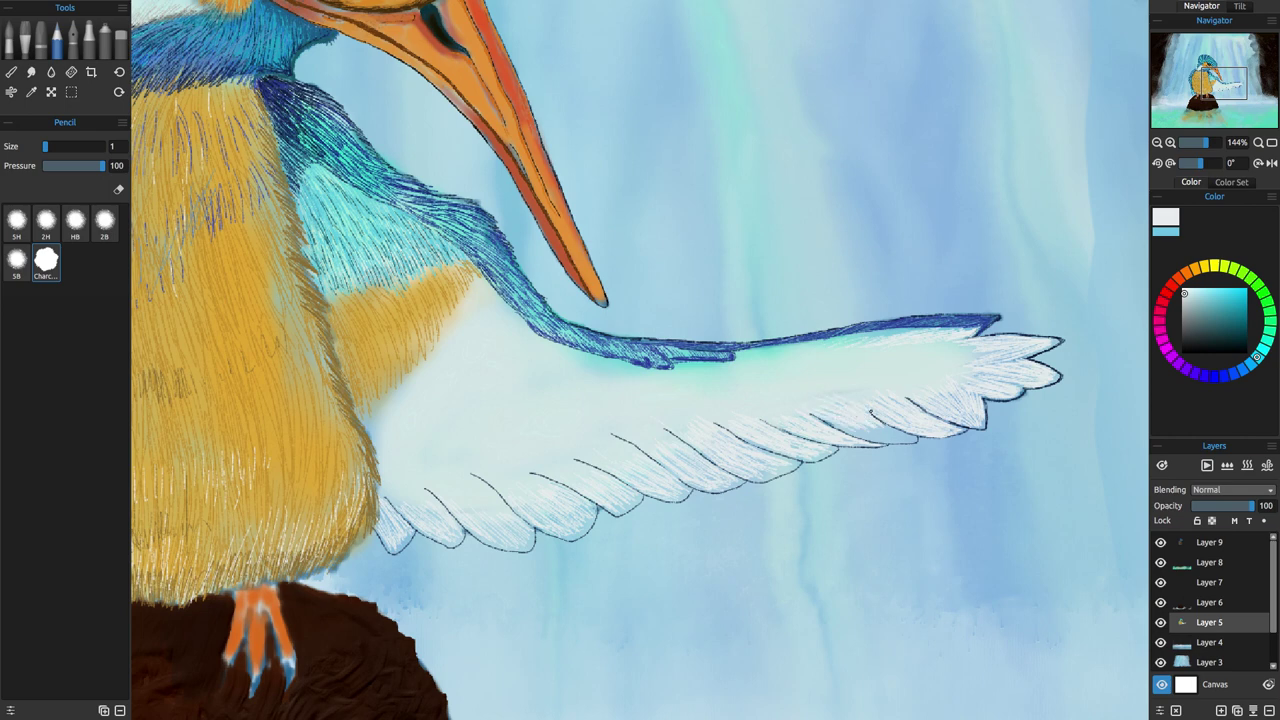
drag(910, 426, 876, 424)
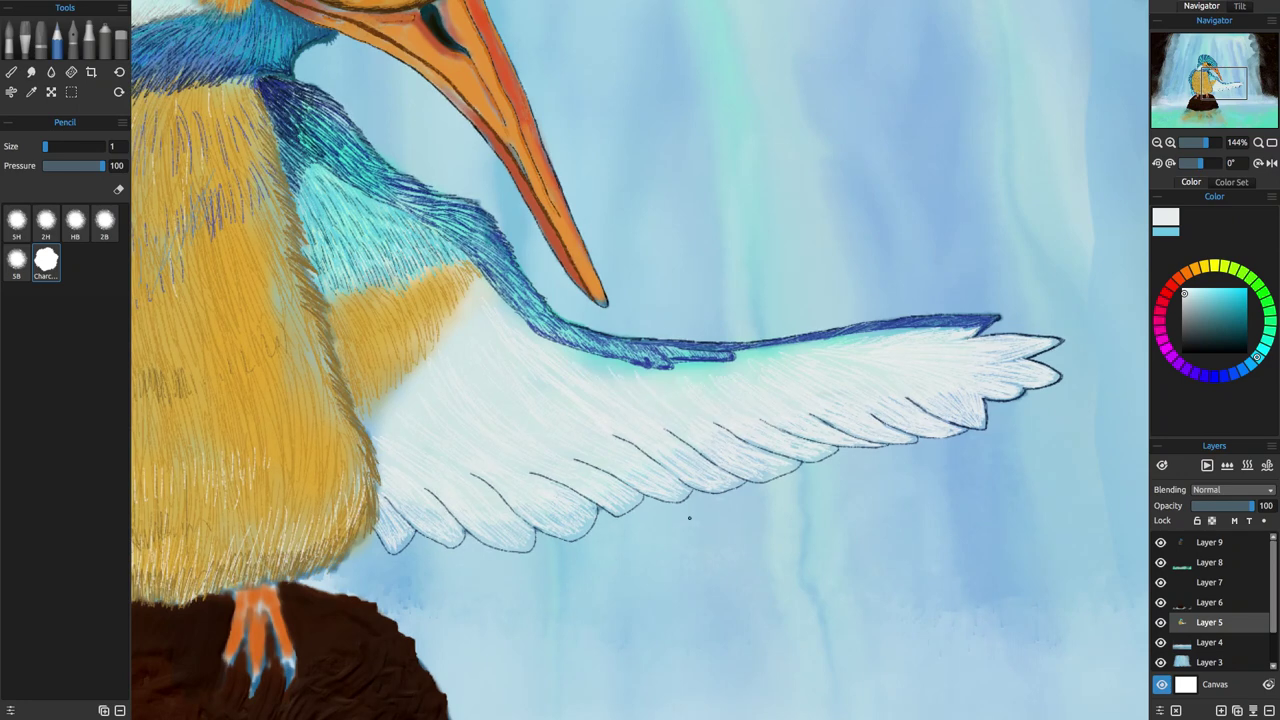
Pick a pale gray-teal and draw thin lines extending the feather divisions up into the wing's white area.
click(1200, 299)
drag(680, 386, 702, 410)
drag(553, 393, 590, 418)
drag(462, 436, 484, 448)
drag(381, 423, 413, 442)
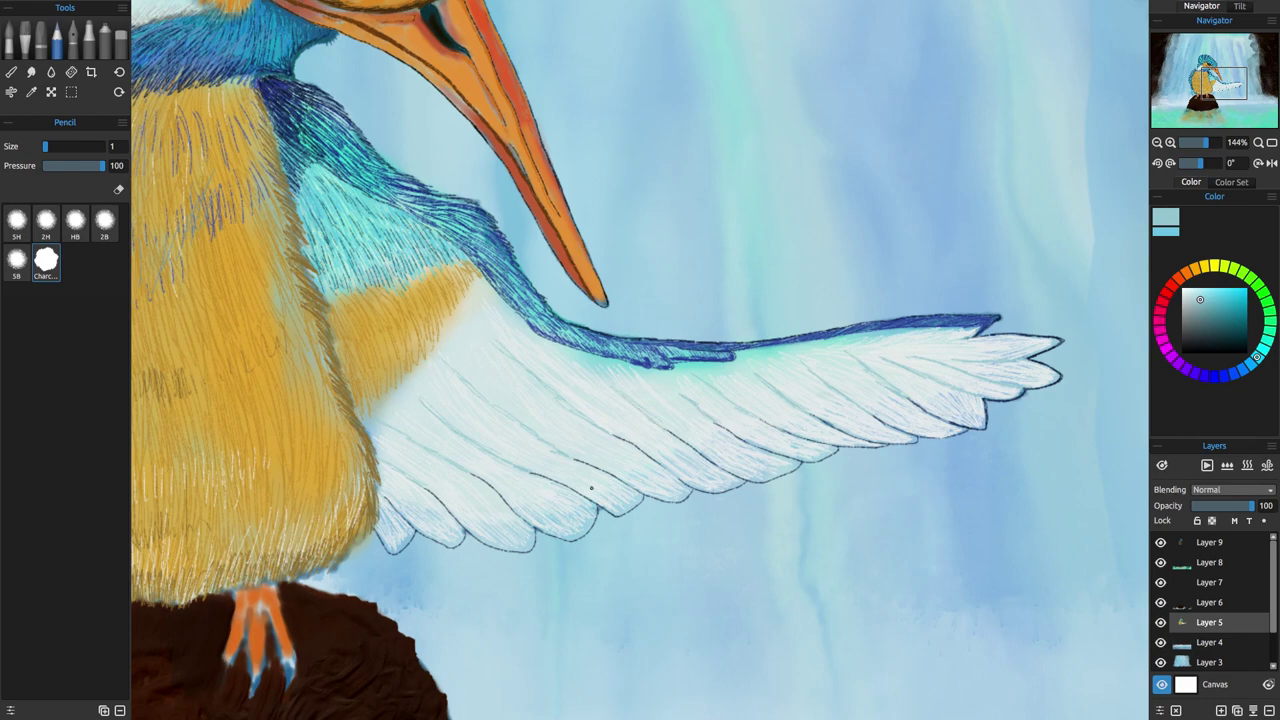
Choose a very dark teal and add shading strokes along the belly's edge beside the wing and above the foot.
click(1226, 339)
drag(373, 482, 377, 529)
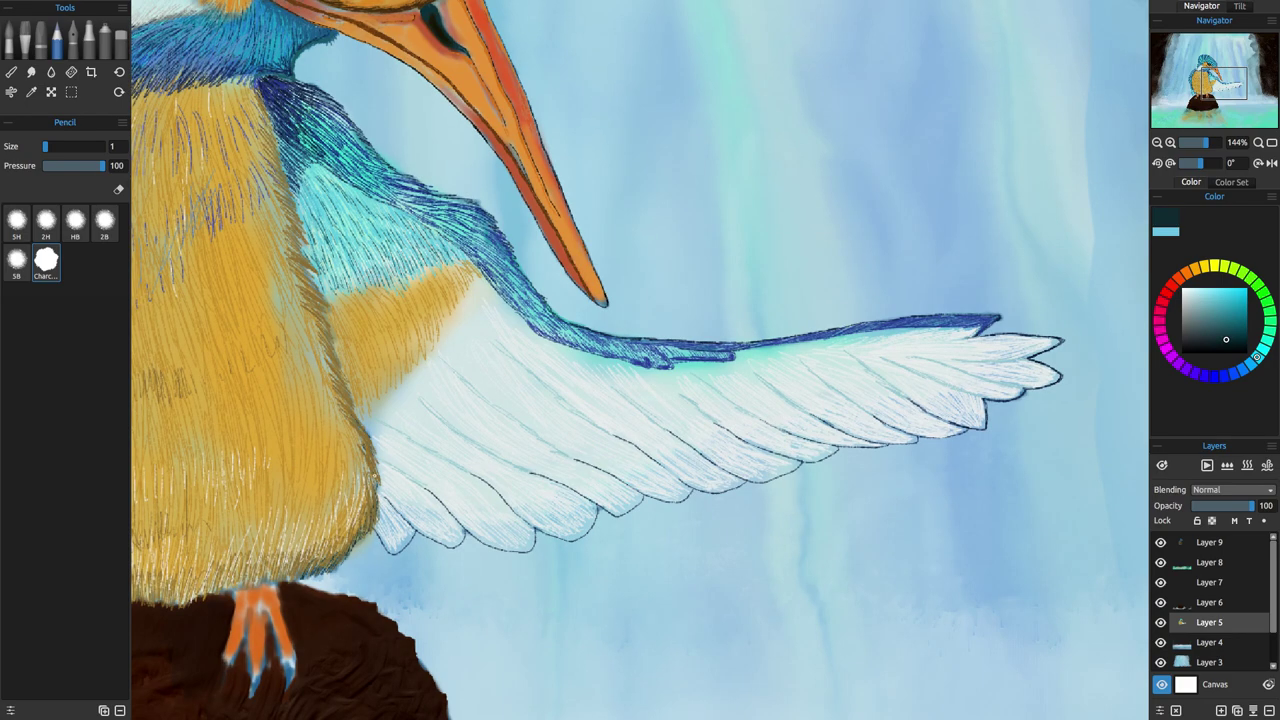
drag(364, 446, 382, 500)
mouse_move(230, 594)
mouse_down()
mouse_move(246, 573)
mouse_move(294, 570)
mouse_up()
Choose a golden orange and add a new layer at the top of the layer stack for the feet.
drag(1223, 94, 1203, 86)
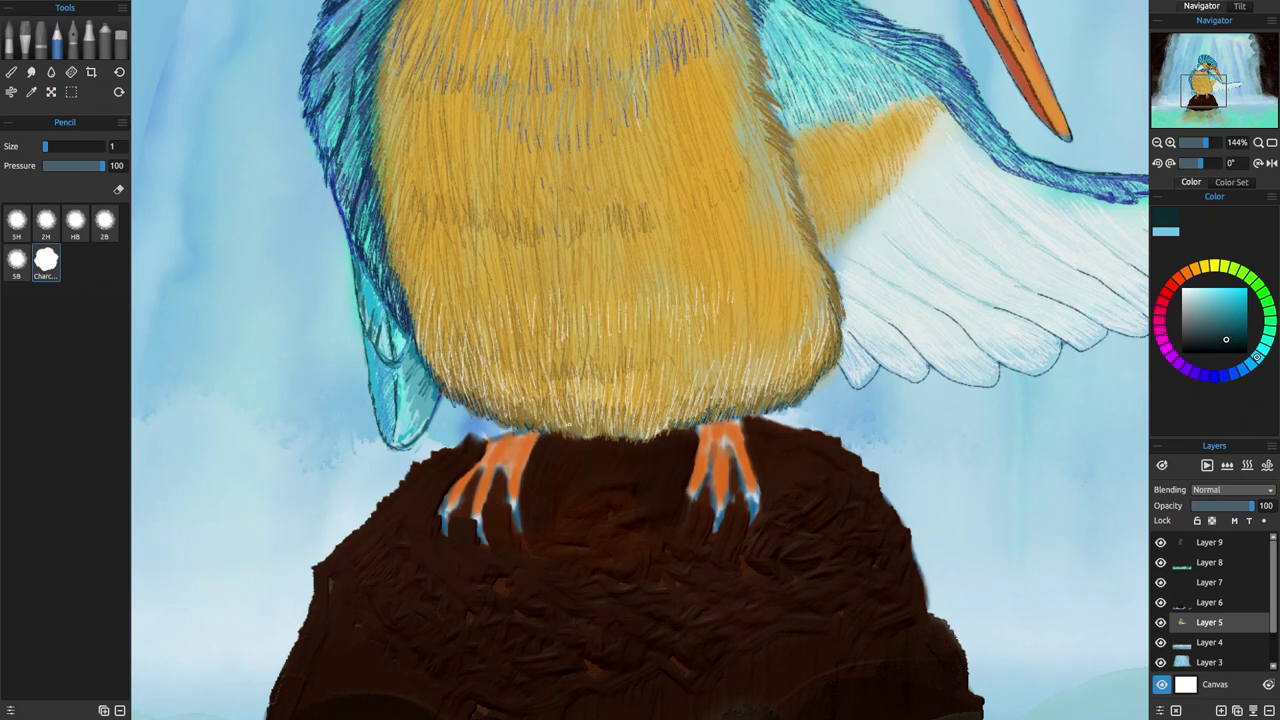
click(1195, 268)
click(1235, 295)
click(1221, 710)
drag(1222, 622, 1230, 537)
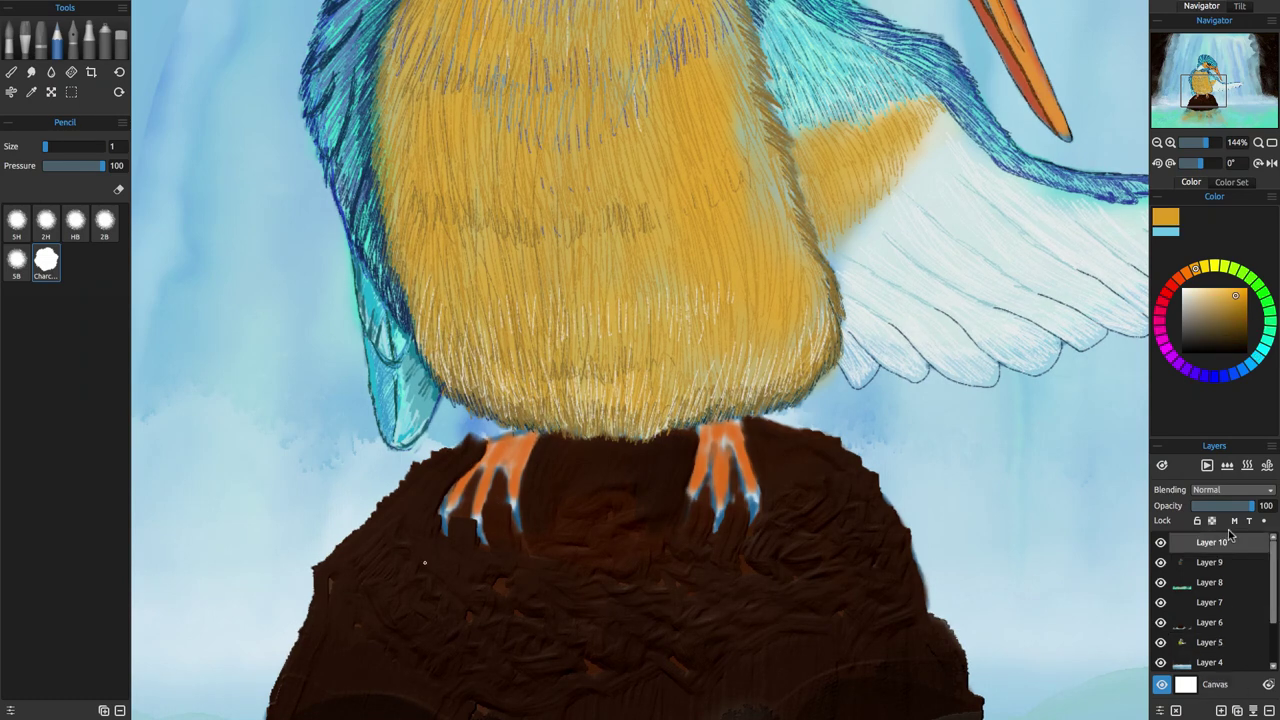
Paint golden-orange strokes along the leg and toes of the foot below the folded wing.
mouse_move(485, 451)
mouse_down()
mouse_move(450, 494)
mouse_move(524, 428)
mouse_move(455, 489)
mouse_up()
click(180, 7)
click(137, 22)
click(129, 6)
click(136, 22)
mouse_move(525, 428)
mouse_down()
mouse_move(494, 442)
mouse_move(440, 514)
mouse_up()
drag(484, 470, 472, 518)
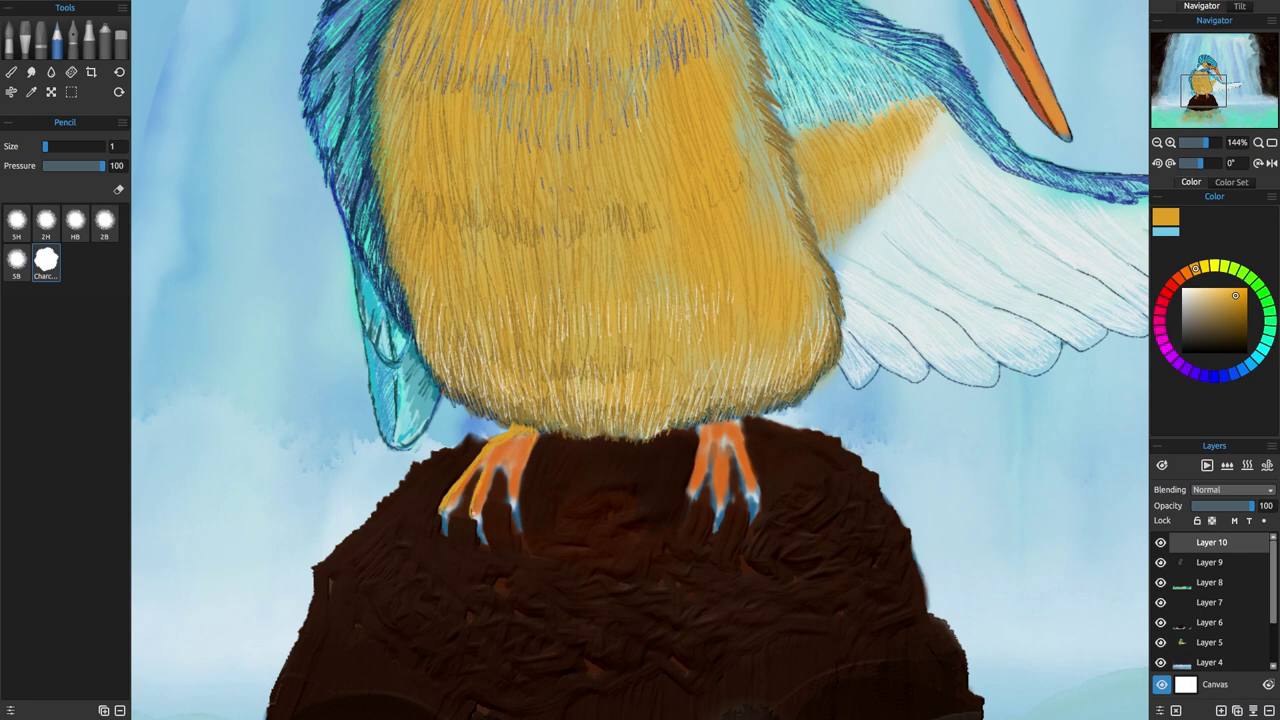
Switch to a deeper orange and paint over the legs and toes of both feet.
click(1187, 272)
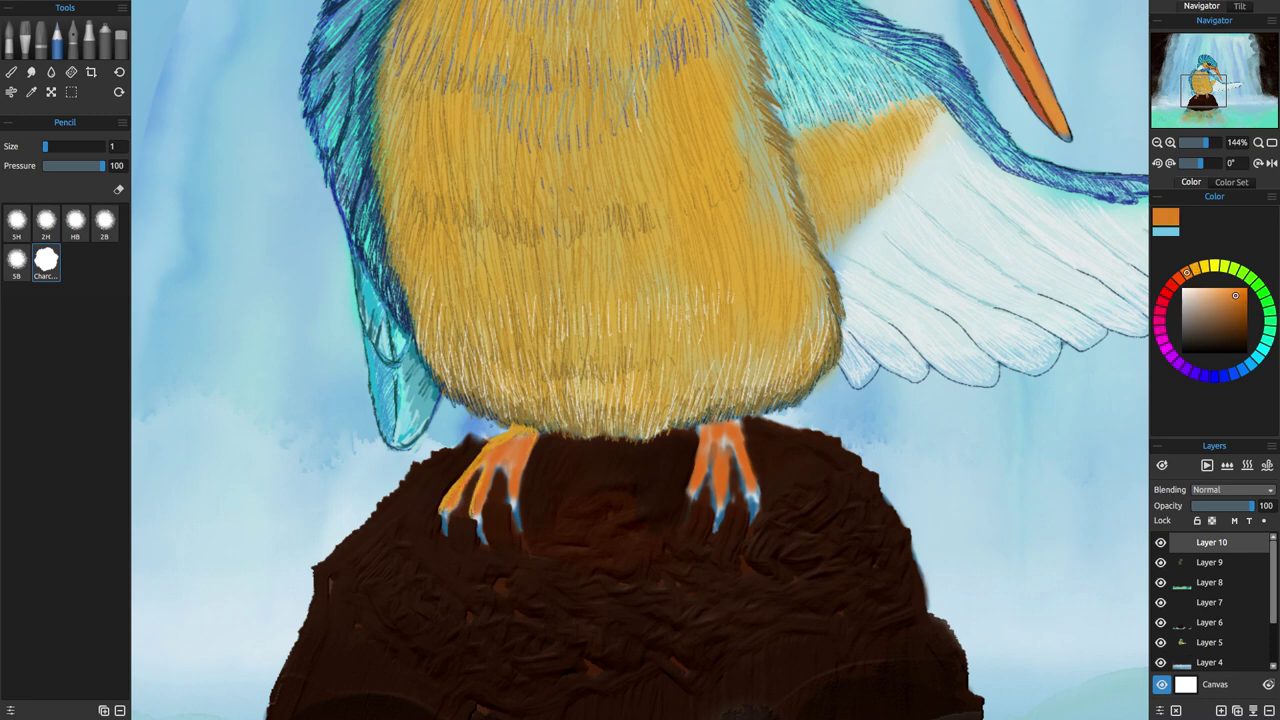
mouse_move(479, 468)
mouse_down()
mouse_move(504, 450)
mouse_move(511, 504)
mouse_up()
drag(699, 428, 695, 494)
mouse_move(711, 444)
mouse_down()
mouse_move(716, 508)
mouse_move(730, 460)
mouse_move(750, 496)
mouse_up()
drag(752, 472, 758, 486)
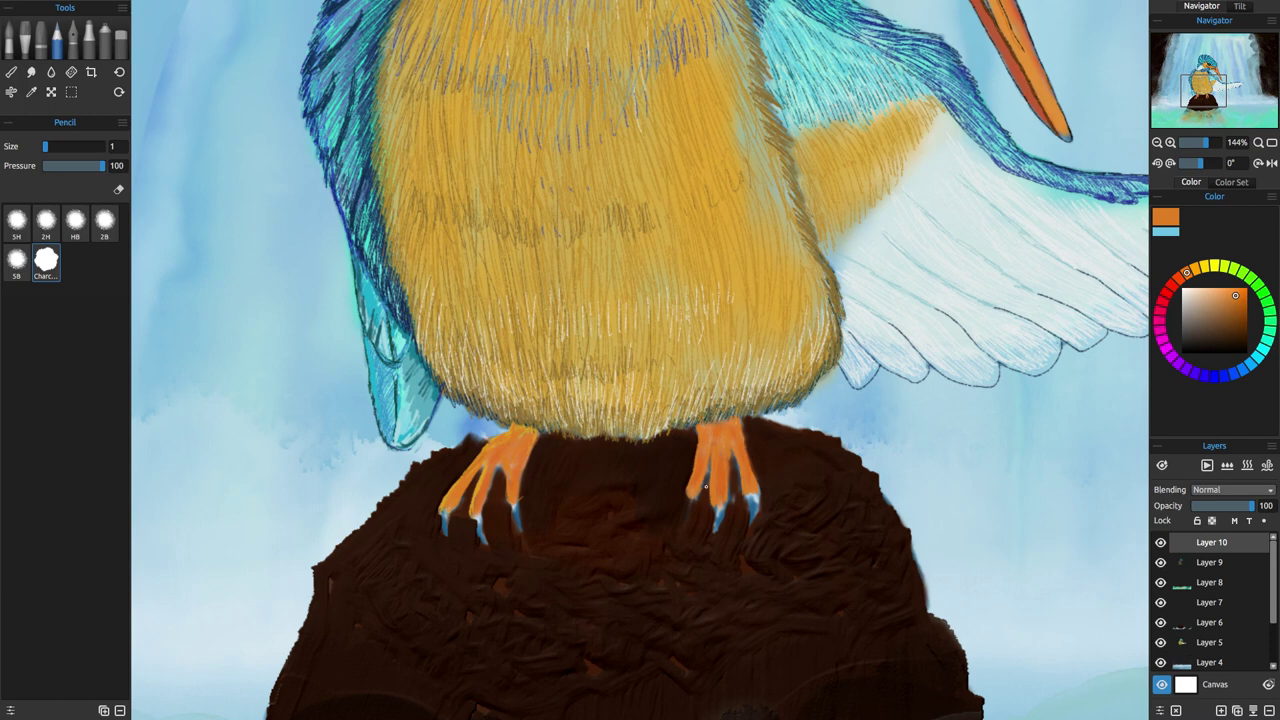
Choose a dark brown and outline the legs and toes of both feet.
click(1207, 339)
drag(713, 447, 712, 492)
drag(715, 448, 711, 493)
drag(705, 421, 742, 421)
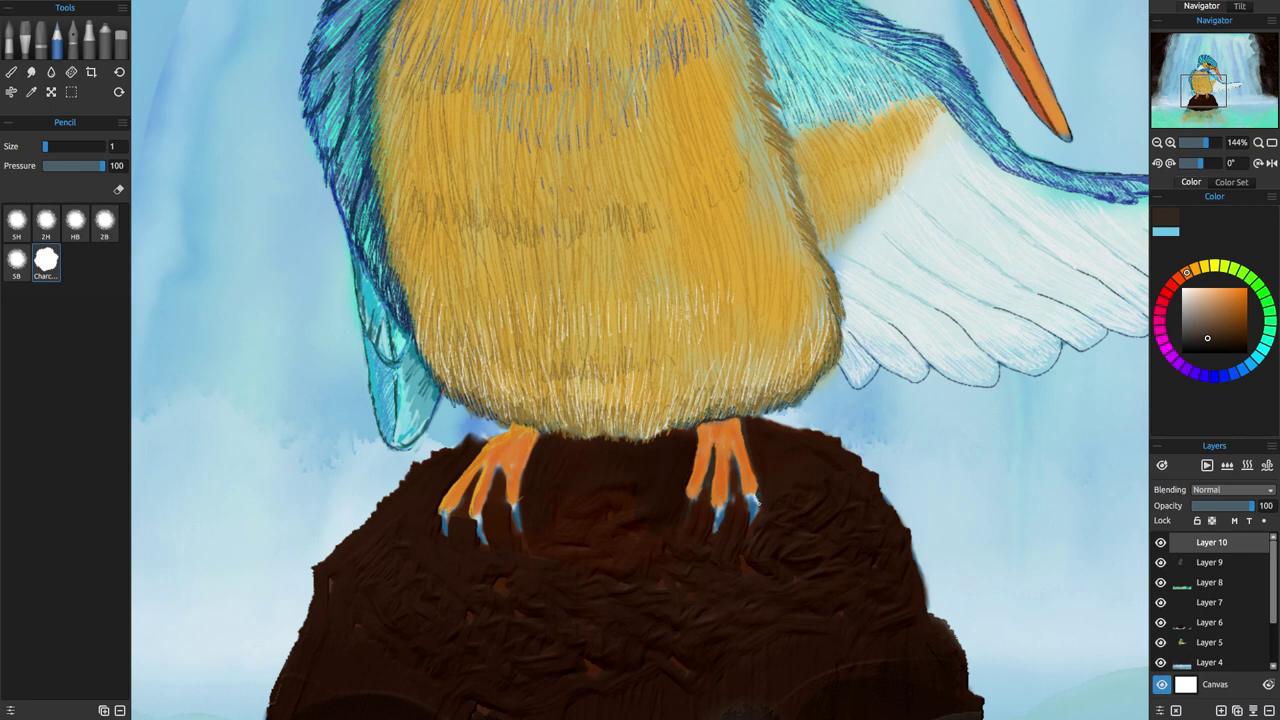
mouse_move(505, 461)
mouse_down()
mouse_move(498, 474)
mouse_move(531, 446)
mouse_move(525, 470)
mouse_move(526, 432)
mouse_up()
scroll(706, 511, up, 1)
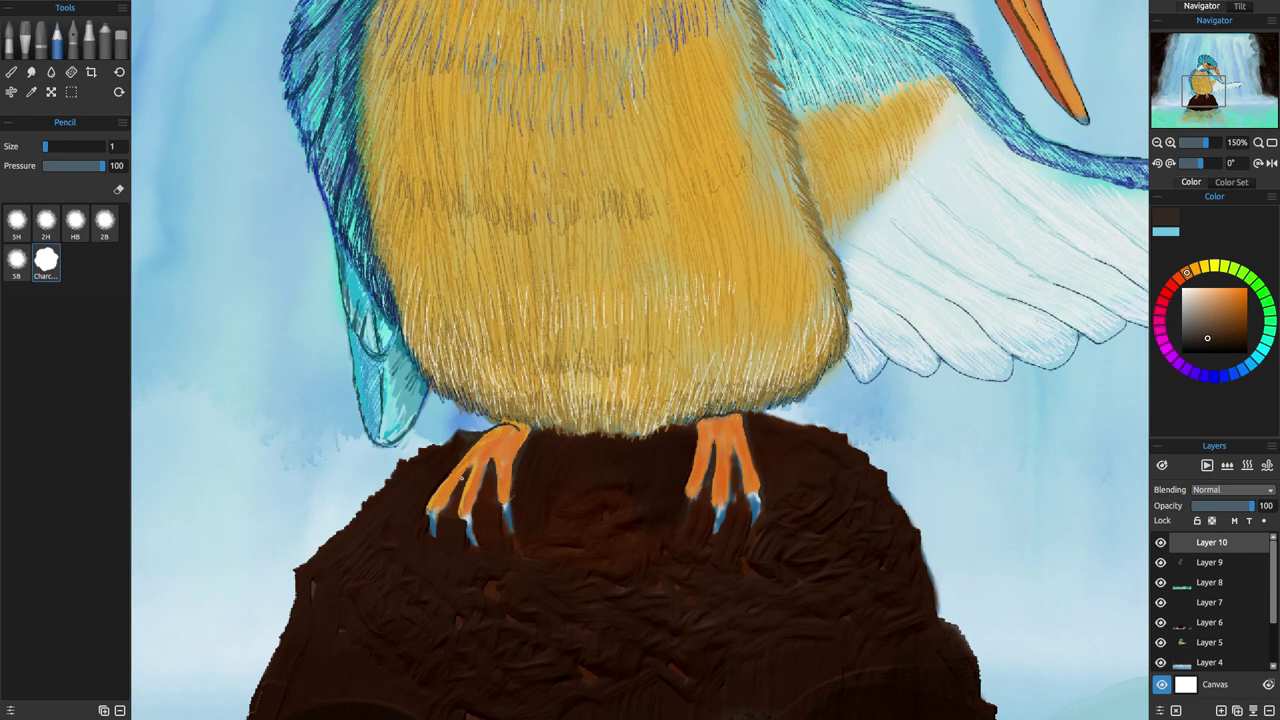
drag(450, 501, 444, 506)
drag(517, 466, 514, 486)
Switch to a deeper, near-black brown and darken the outlines between the toes and along the legs.
click(1235, 345)
drag(528, 438, 515, 482)
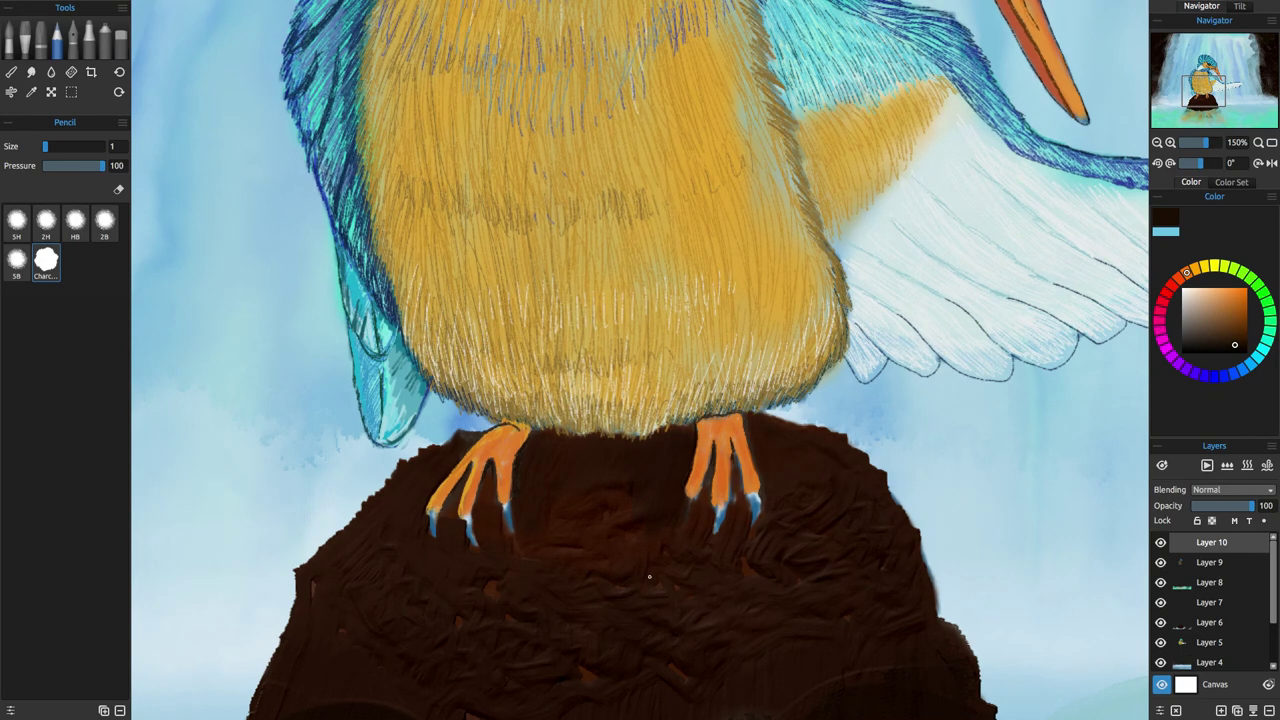
mouse_move(736, 458)
mouse_down()
mouse_move(746, 494)
mouse_move(698, 496)
mouse_up()
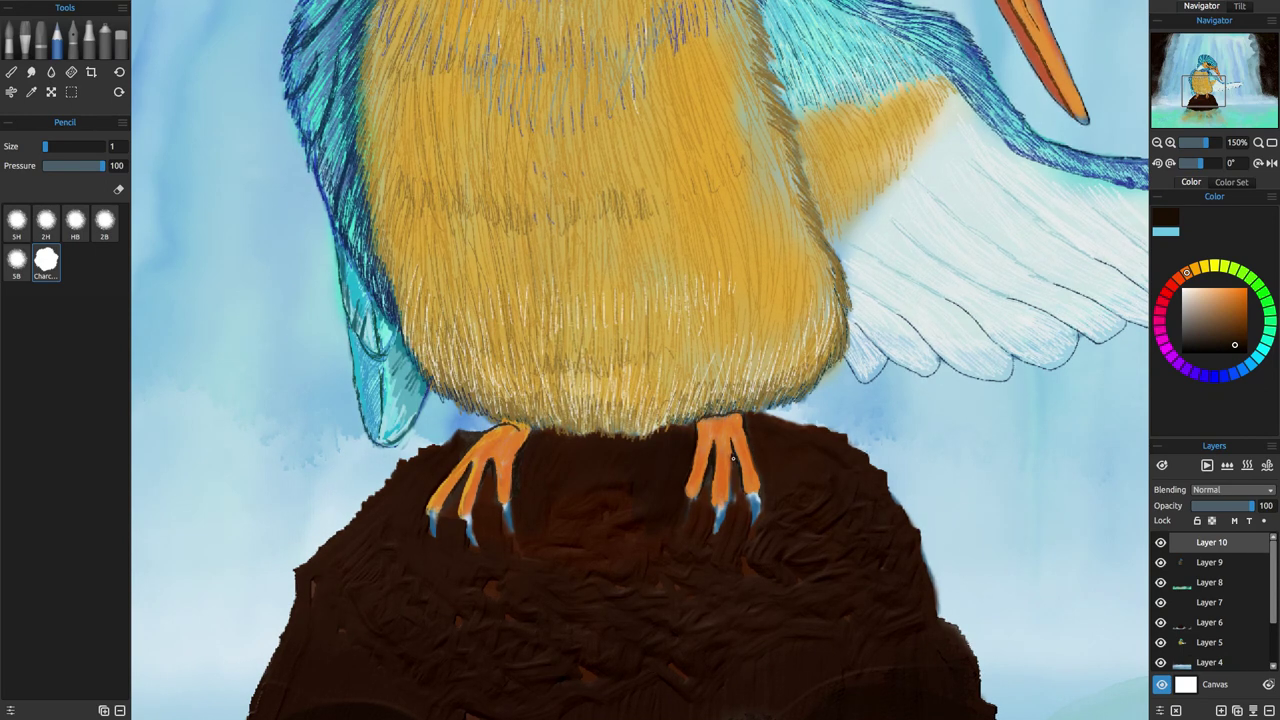
drag(732, 449, 731, 500)
mouse_move(529, 425)
mouse_down()
mouse_move(519, 480)
mouse_move(522, 435)
mouse_up()
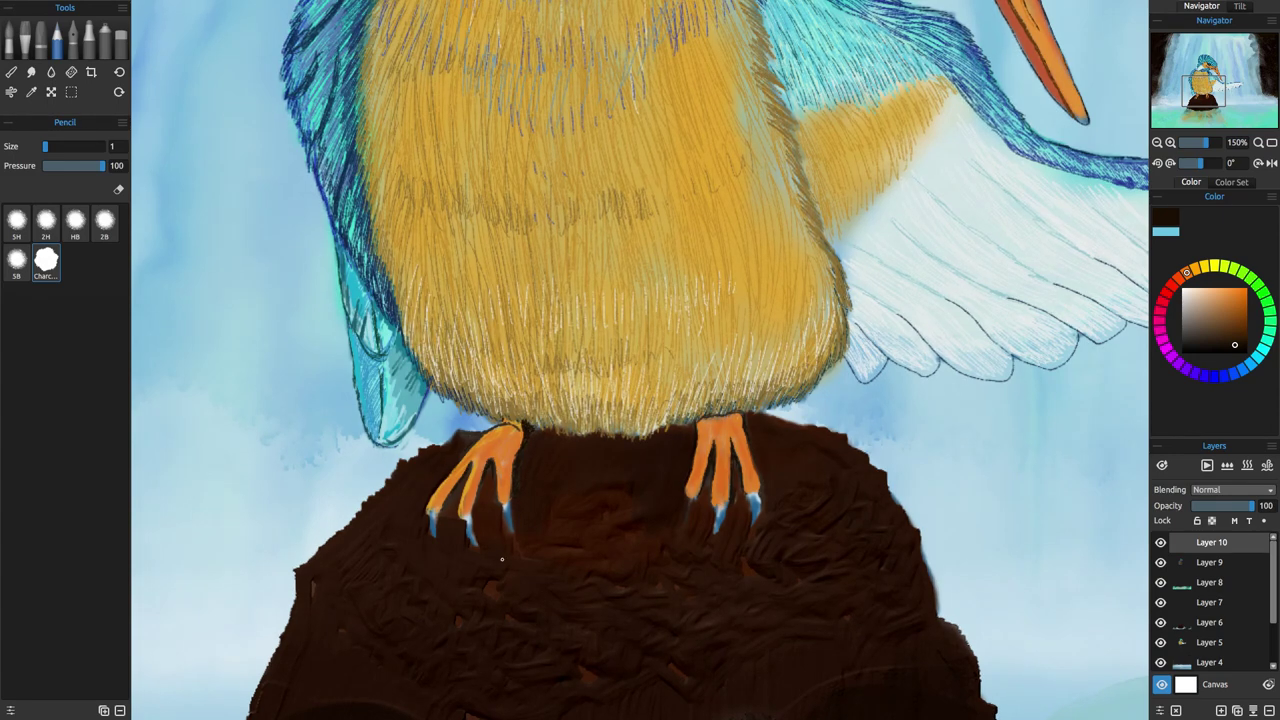
Paint over the blue claws of both feet in near-black brown.
drag(436, 513, 433, 536)
mouse_move(428, 511)
mouse_down()
mouse_move(432, 535)
mouse_move(433, 517)
mouse_move(474, 543)
mouse_up()
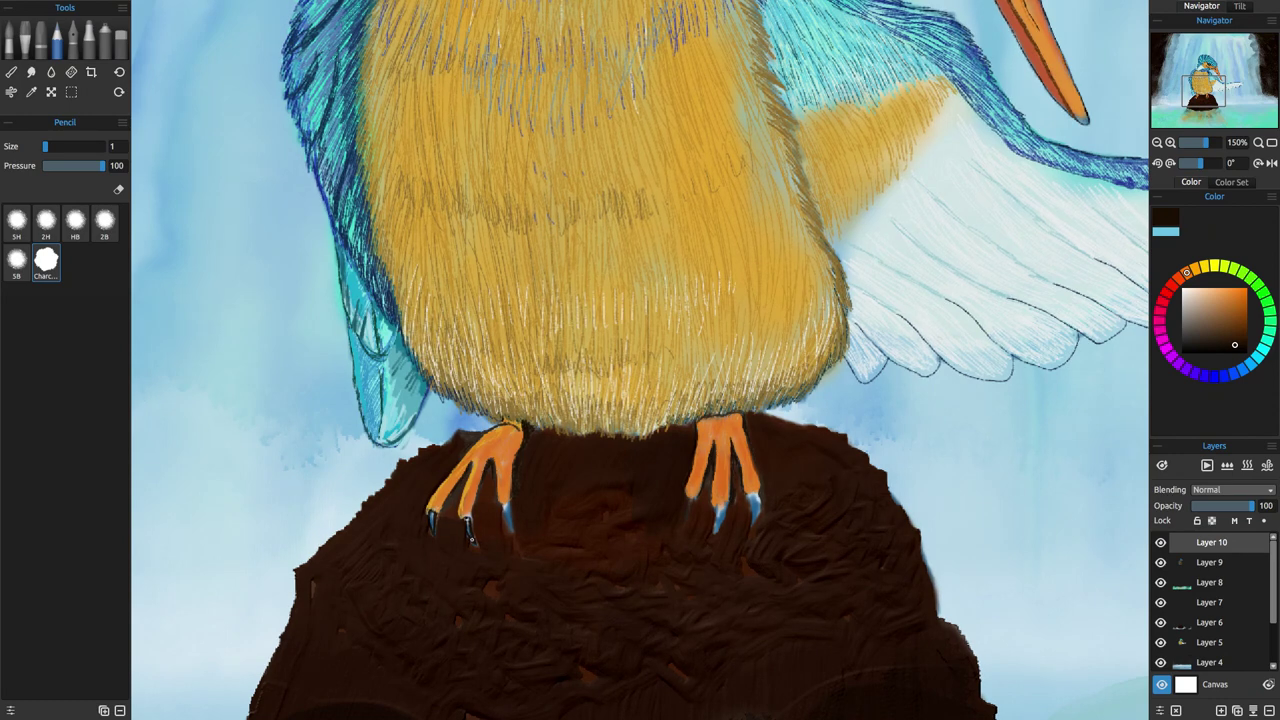
drag(504, 502, 509, 528)
drag(716, 506, 718, 534)
mouse_move(722, 500)
mouse_down()
mouse_move(724, 530)
mouse_move(756, 515)
mouse_move(688, 511)
mouse_up()
Choose white and add a small highlight stroke to each claw on both feet.
click(1187, 290)
drag(505, 512, 508, 524)
drag(430, 511, 434, 529)
drag(467, 518, 466, 533)
drag(721, 504, 718, 520)
mouse_move(753, 493)
mouse_down()
mouse_move(756, 514)
mouse_move(687, 508)
mouse_up()
Choose a near-black brown and retrace the feather tips along the lower edge of the outstretched wing.
click(1241, 346)
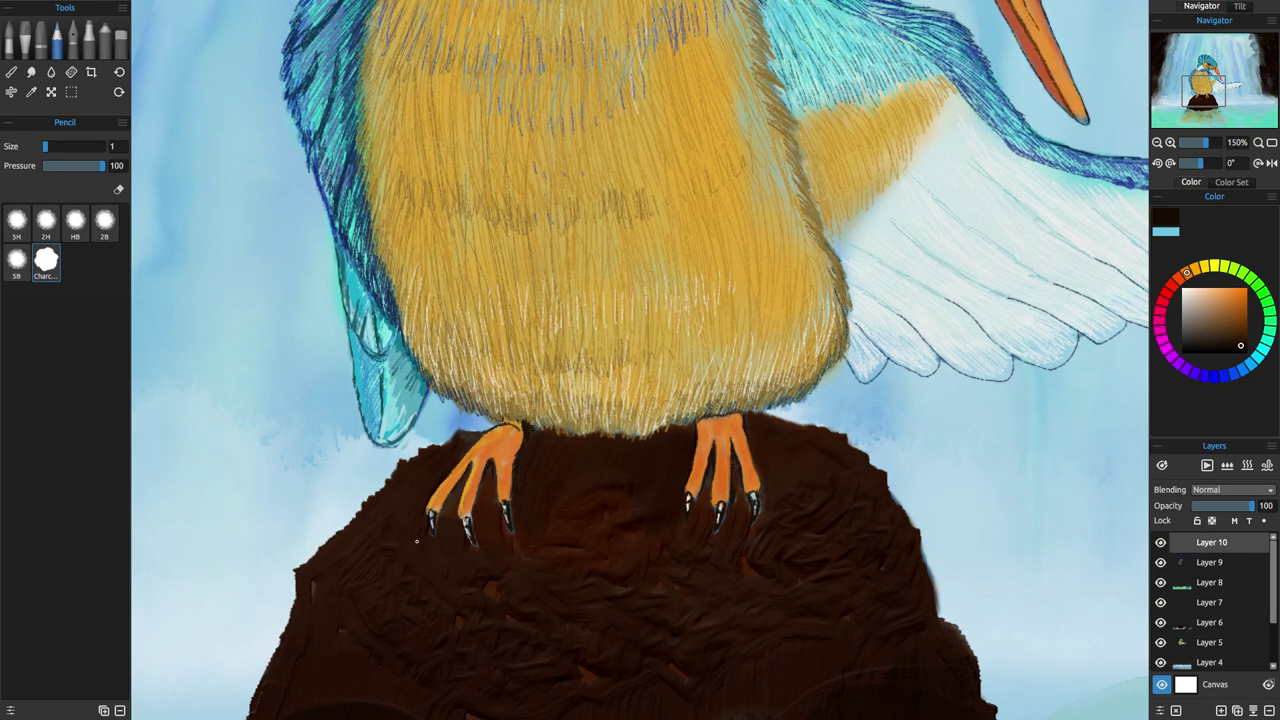
drag(1206, 142, 1200, 142)
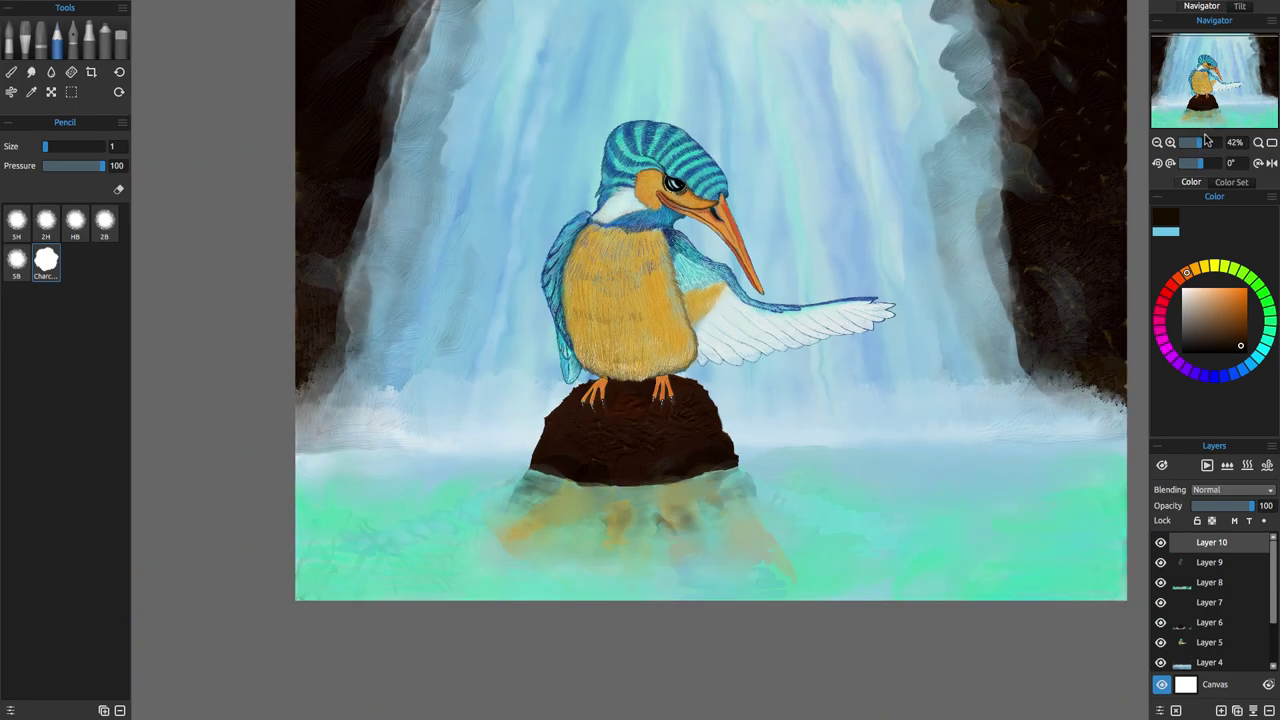
drag(1200, 142, 1207, 142)
drag(1190, 97, 1214, 98)
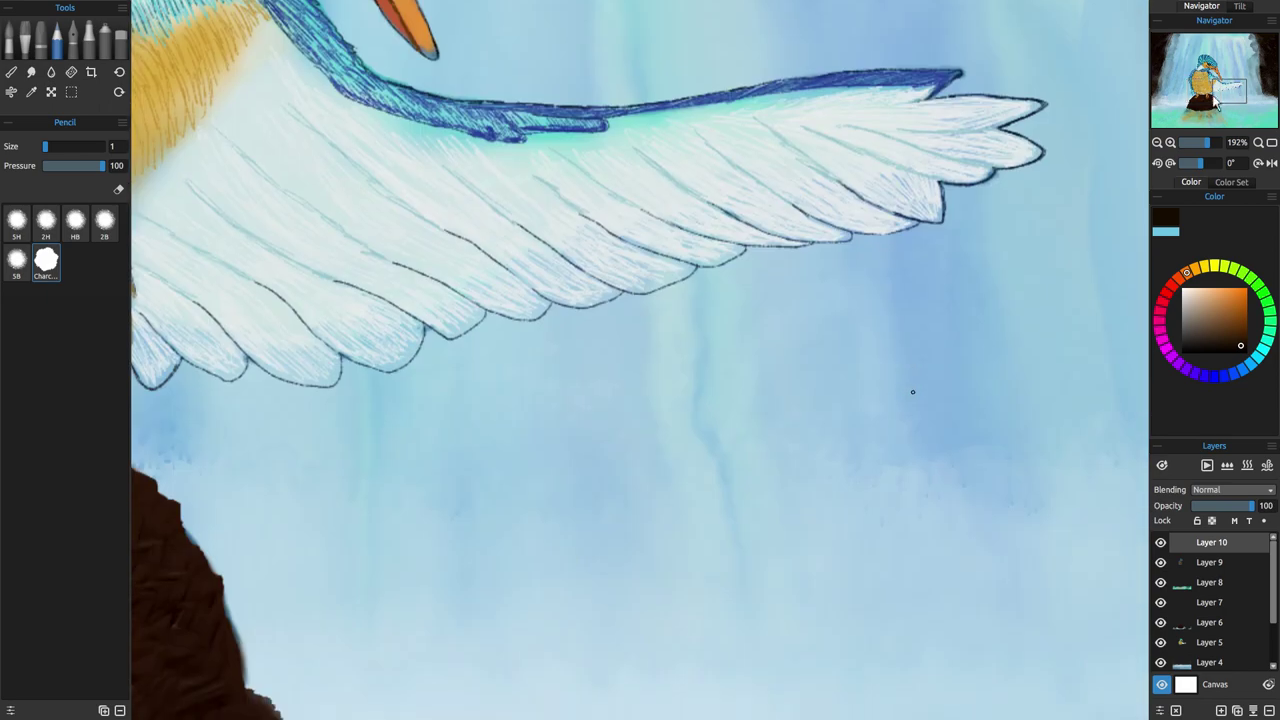
drag(920, 221, 654, 272)
drag(750, 250, 540, 312)
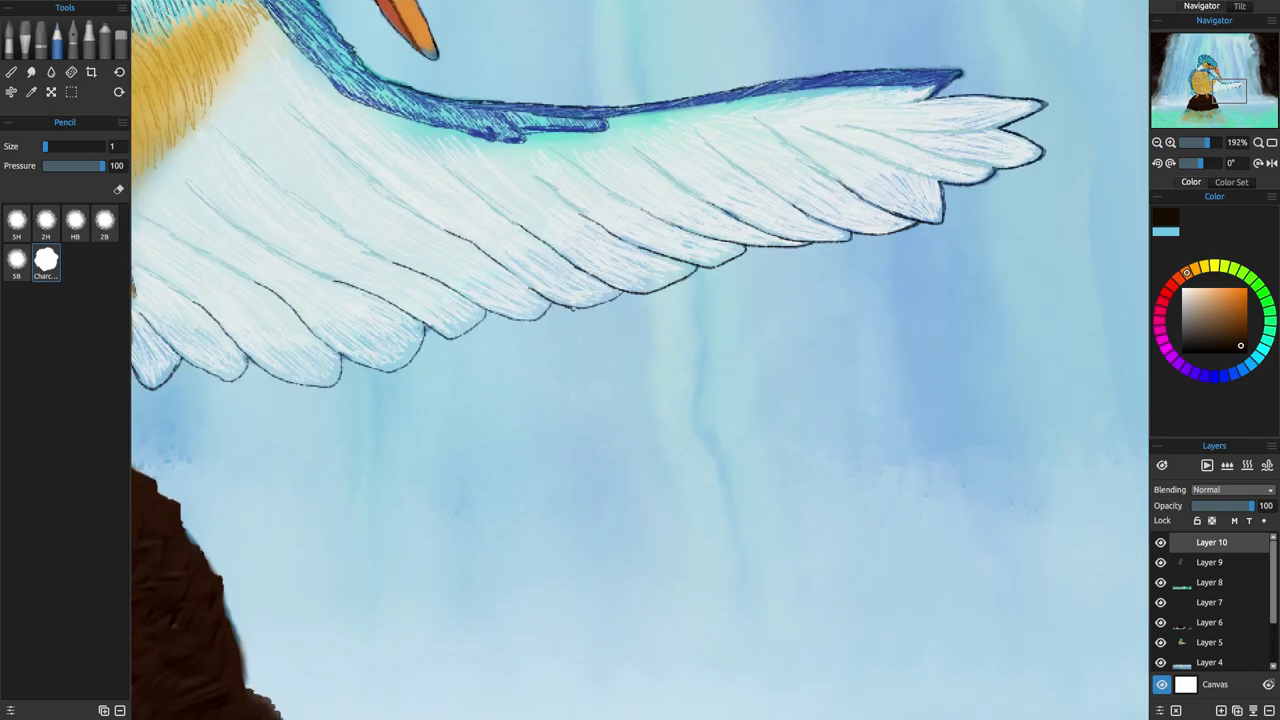
drag(628, 292, 424, 337)
drag(432, 312, 404, 327)
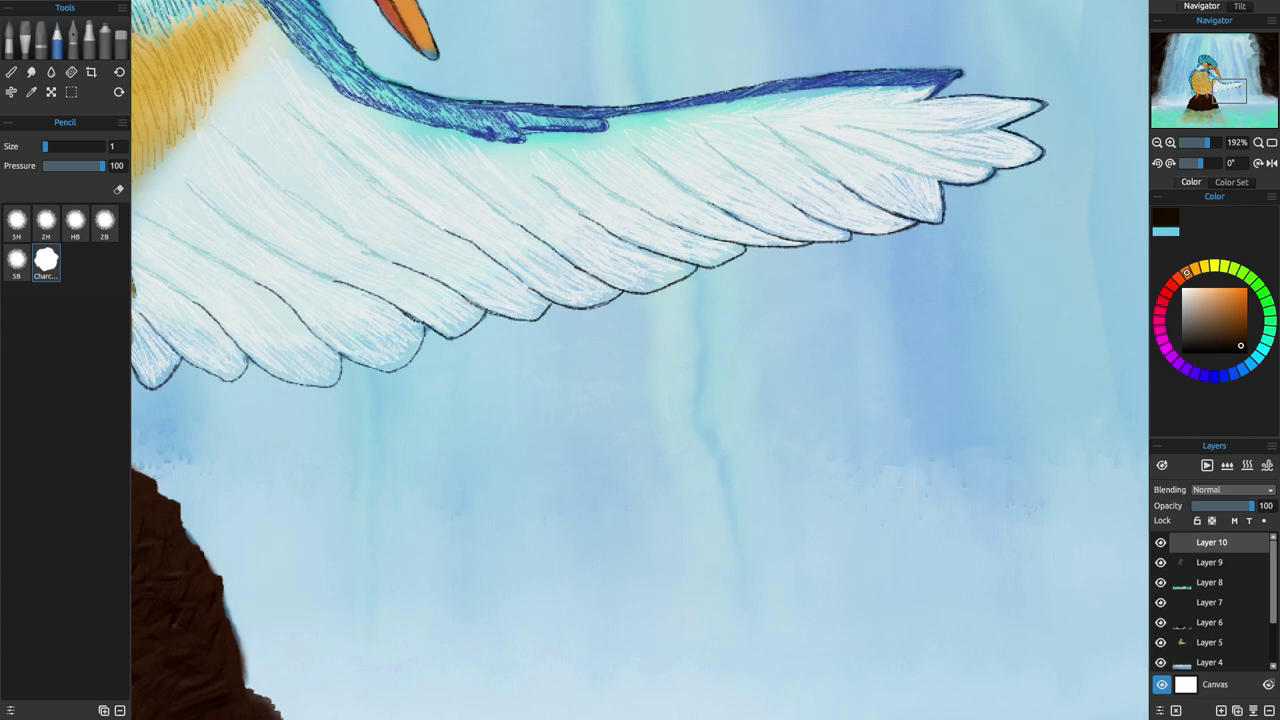
drag(320, 340, 343, 357)
mouse_move(386, 373)
mouse_down()
mouse_move(416, 357)
mouse_move(424, 325)
mouse_up()
mouse_move(409, 365)
mouse_down()
mouse_move(358, 368)
mouse_move(340, 355)
mouse_up()
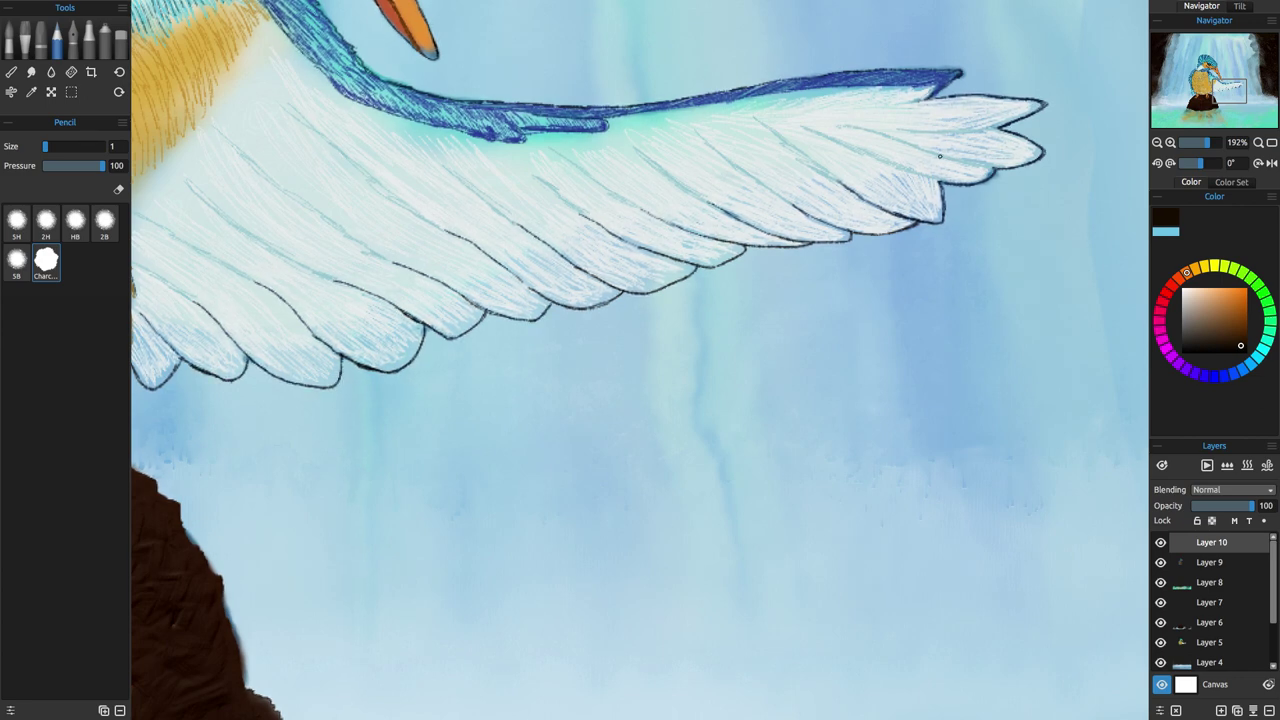
Erase stray marks below the wing's inner feather tips and darken the outline of the wing's blue upper edge.
key(e)
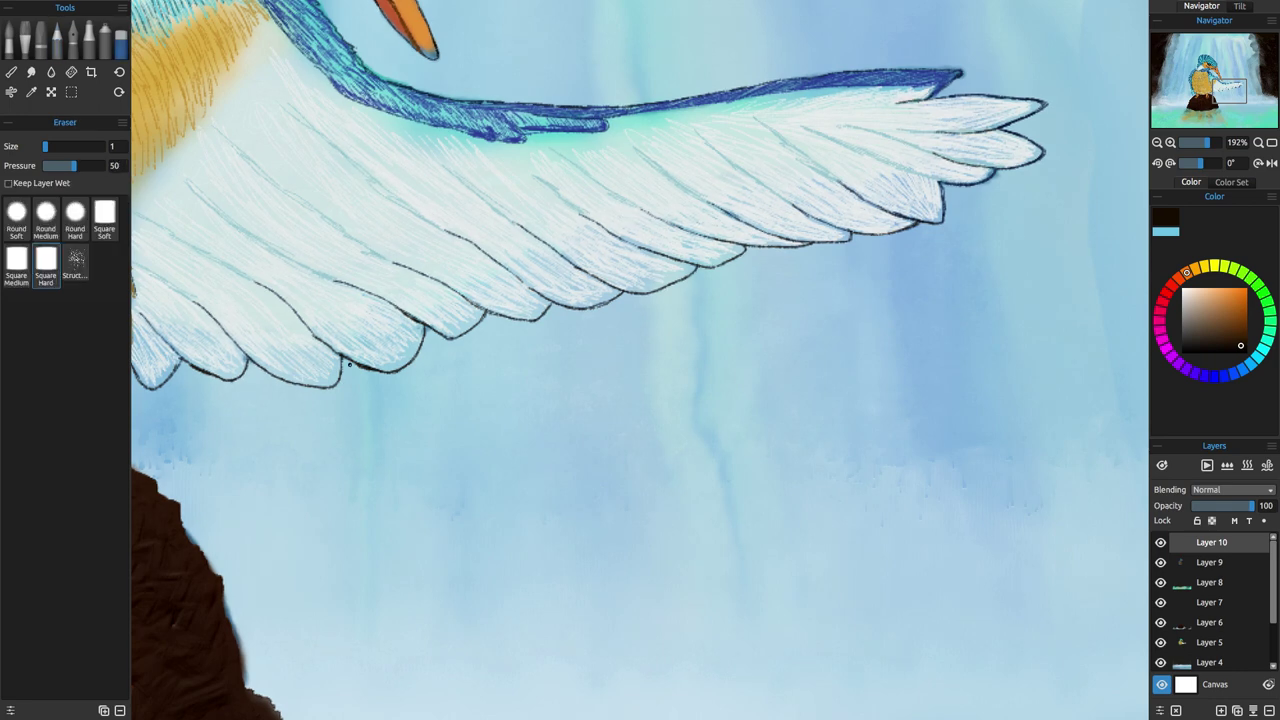
drag(349, 365, 410, 372)
key(p)
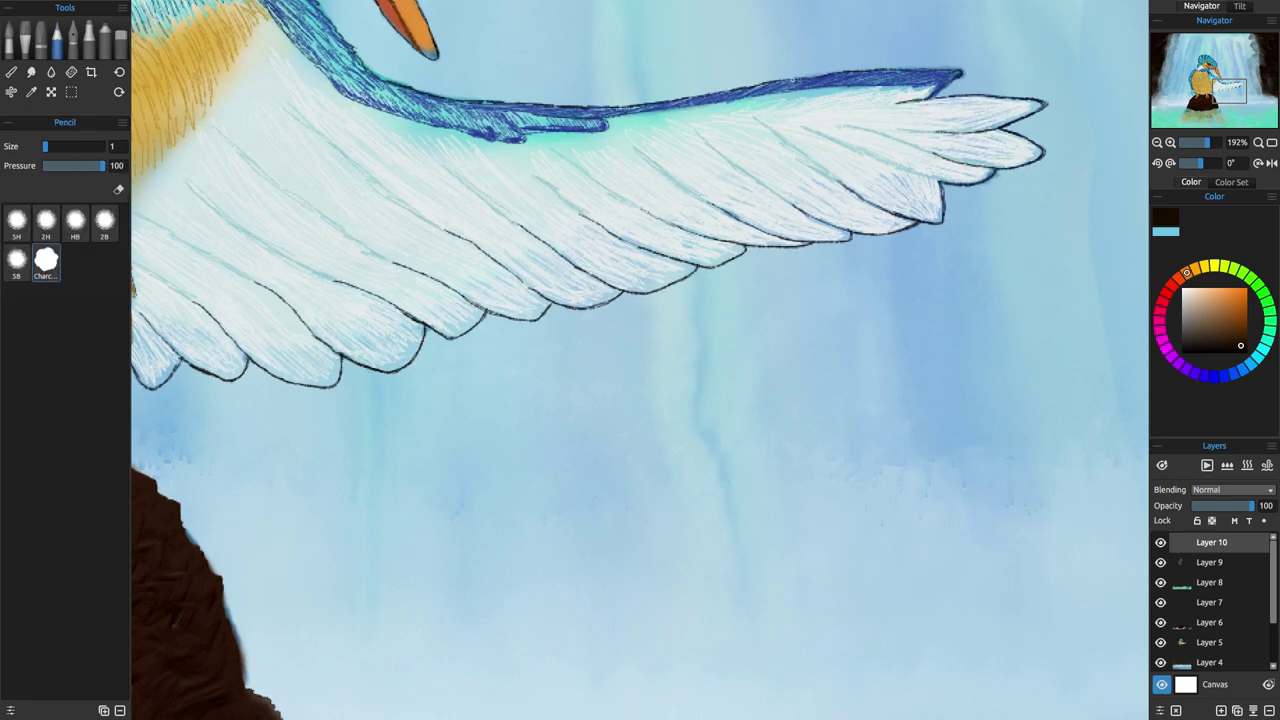
mouse_move(793, 79)
mouse_down()
mouse_move(961, 74)
mouse_move(910, 102)
mouse_up()
drag(525, 138, 498, 139)
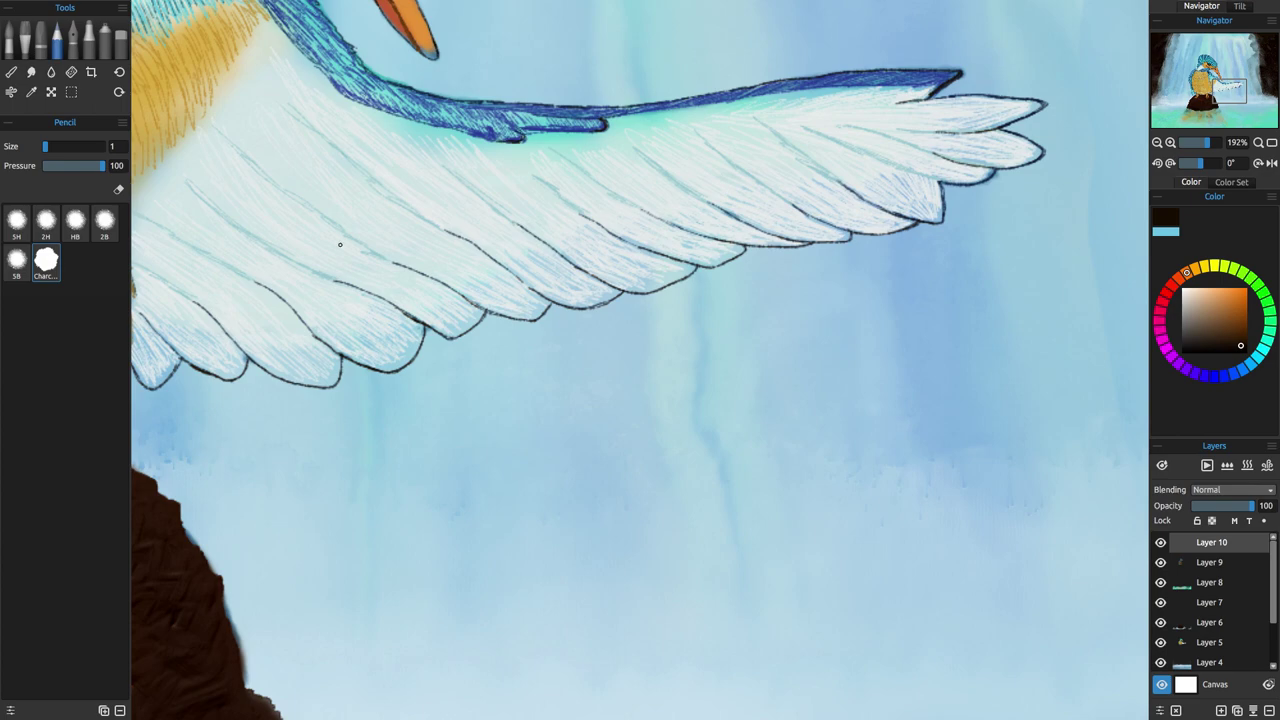
Add a new layer and sketch a leaping fish beside the rock in bright cyan with the Pencil at size 12.
drag(1207, 143, 1197, 146)
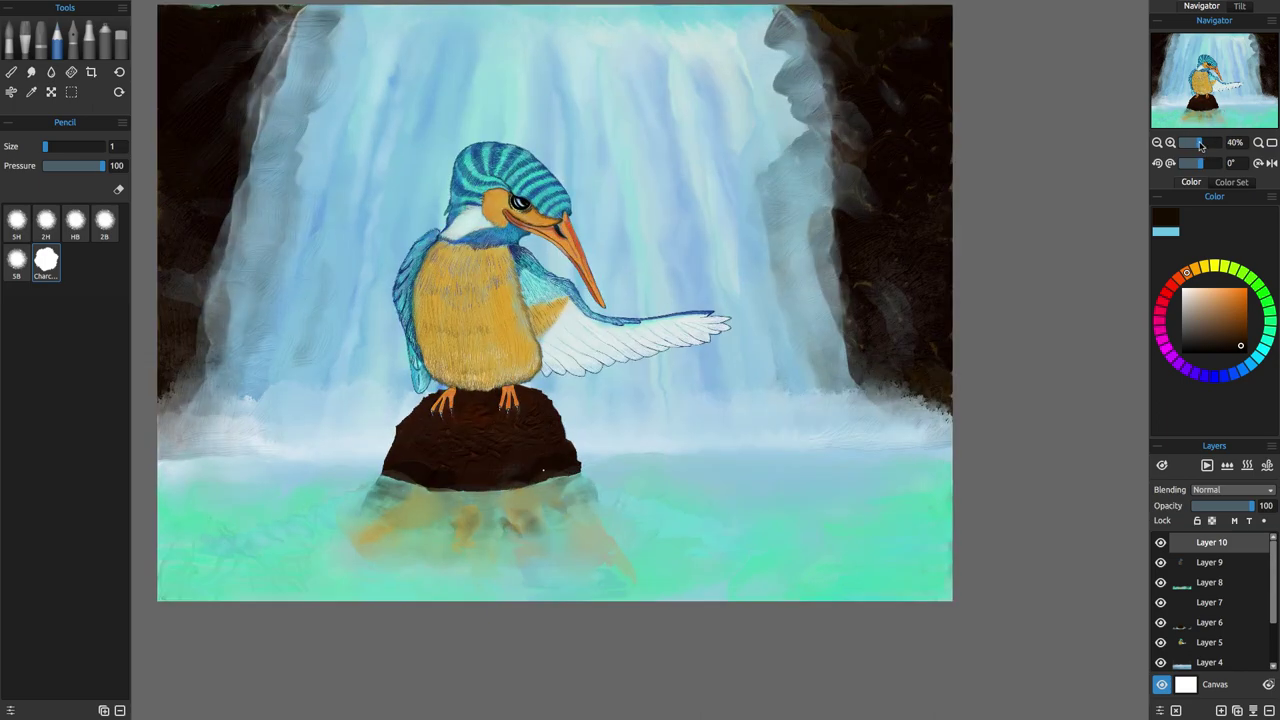
drag(1201, 146, 1189, 143)
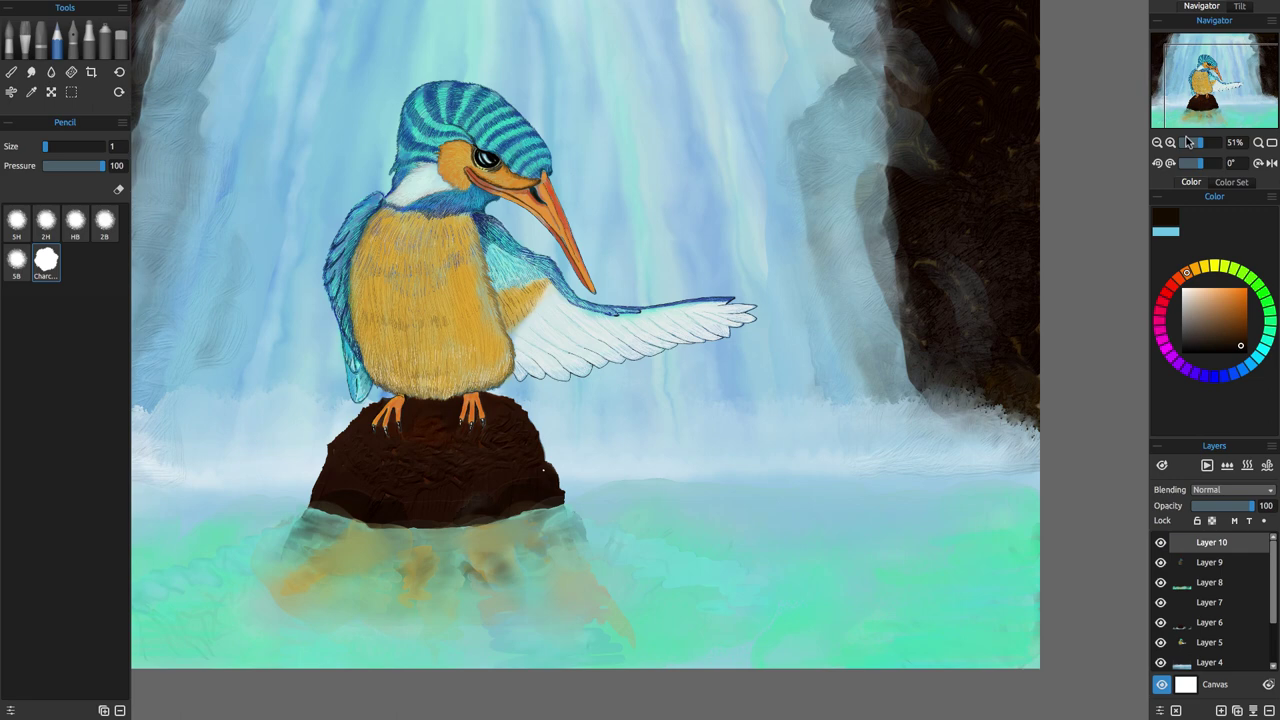
click(1221, 710)
click(1257, 357)
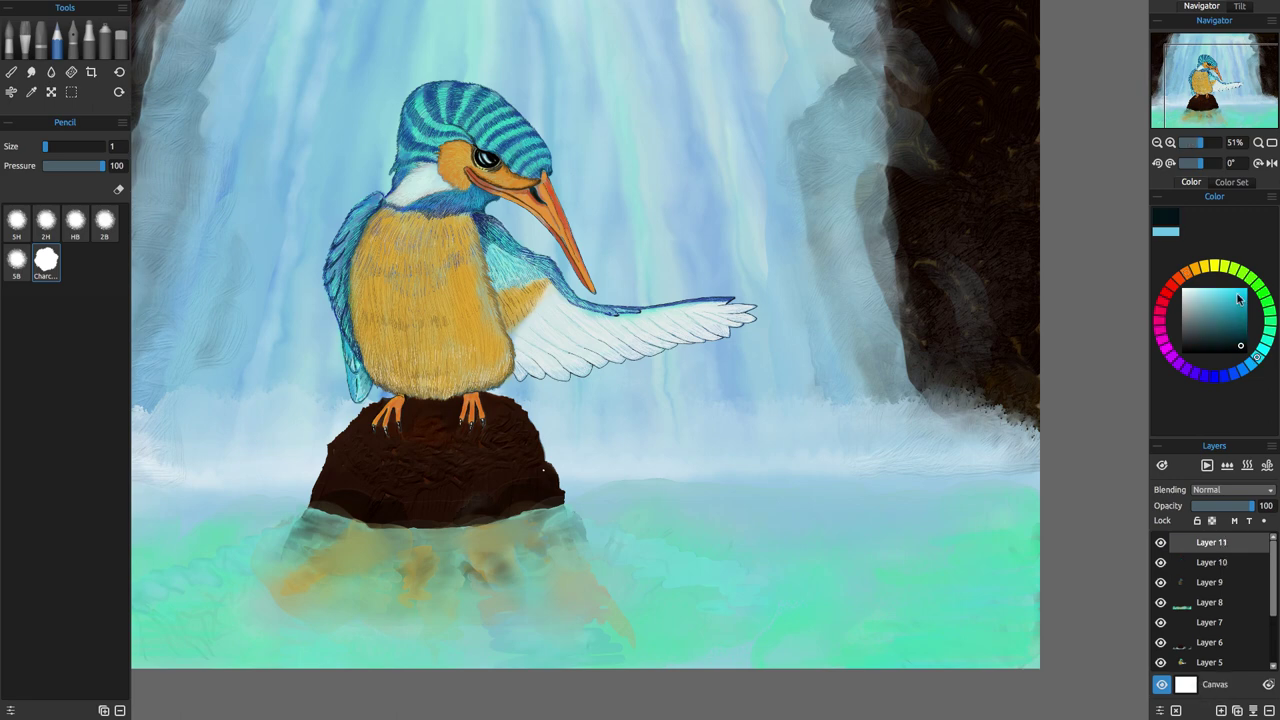
click(1240, 295)
click(50, 146)
mouse_move(706, 473)
mouse_down()
mouse_move(715, 446)
mouse_move(745, 435)
mouse_up()
drag(784, 501, 690, 658)
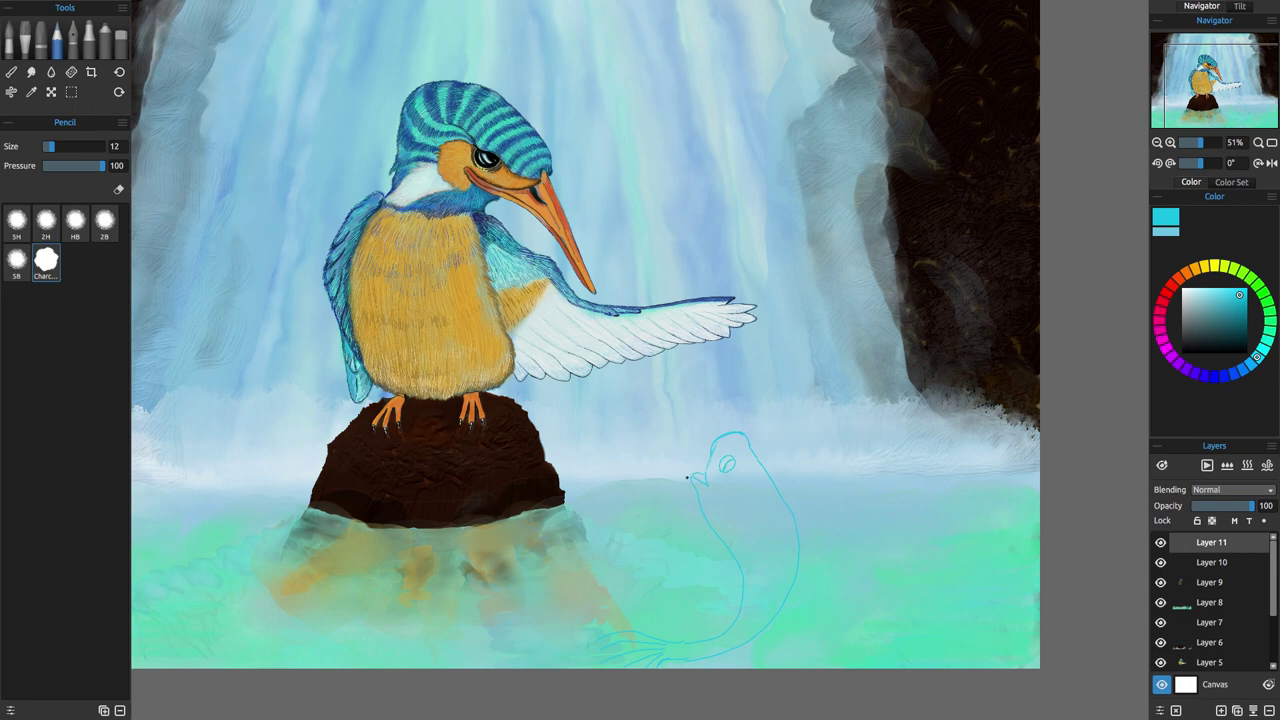
Erase stray sketch lines around the fish's eye and switch the drawing tool to the Ink Pen.
key(e)
key(e)
key(e)
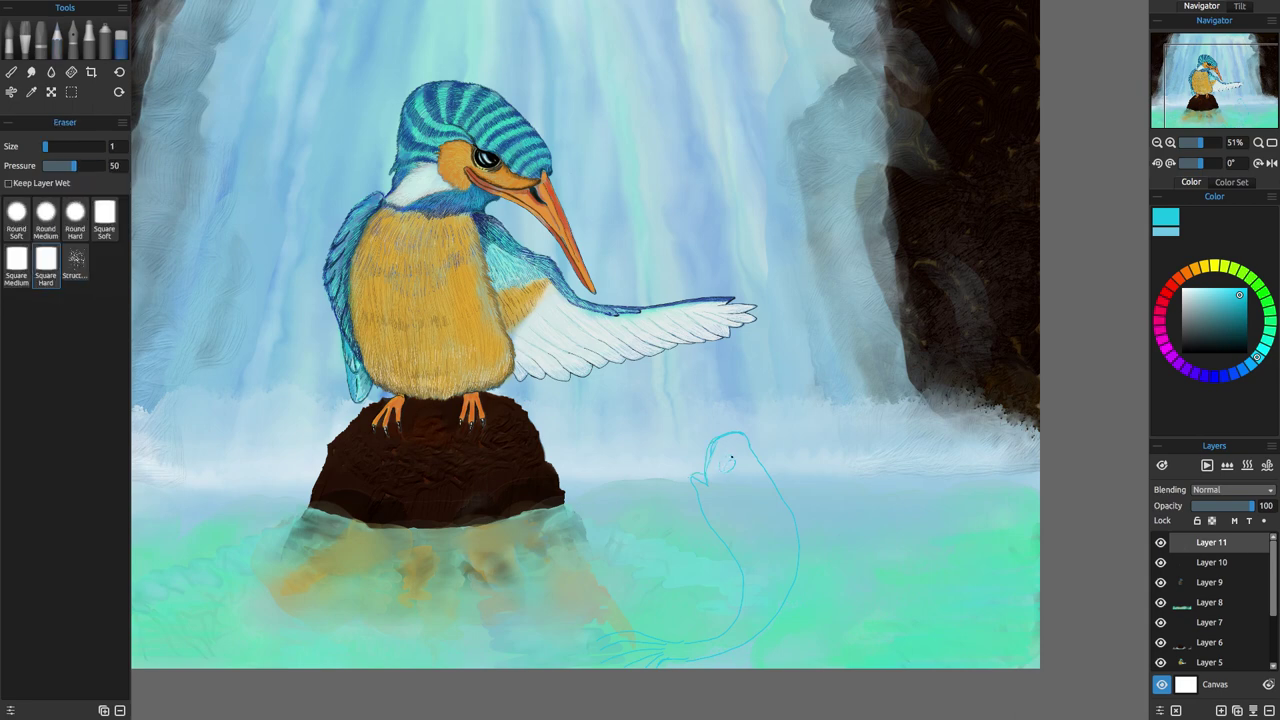
key(e)
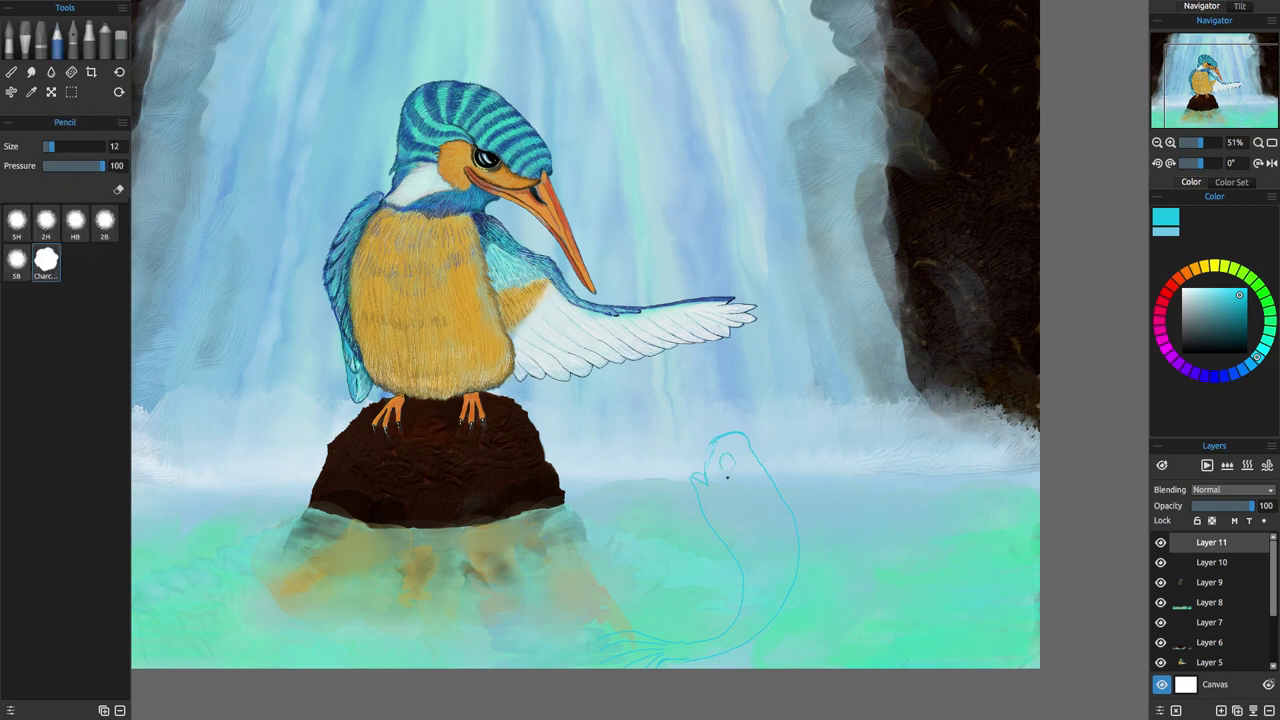
click(73, 40)
key(e)
drag(733, 462, 718, 470)
key(e)
Choose a muted teal and fill the fish's head and upper body with the Reed Pen at size 40.
click(1230, 318)
click(1220, 308)
mouse_move(726, 449)
mouse_down()
mouse_move(718, 470)
mouse_move(722, 440)
mouse_move(738, 462)
mouse_move(699, 494)
mouse_move(692, 476)
mouse_move(730, 490)
mouse_move(750, 446)
mouse_move(714, 443)
mouse_move(784, 498)
mouse_move(797, 570)
mouse_move(740, 572)
mouse_up()
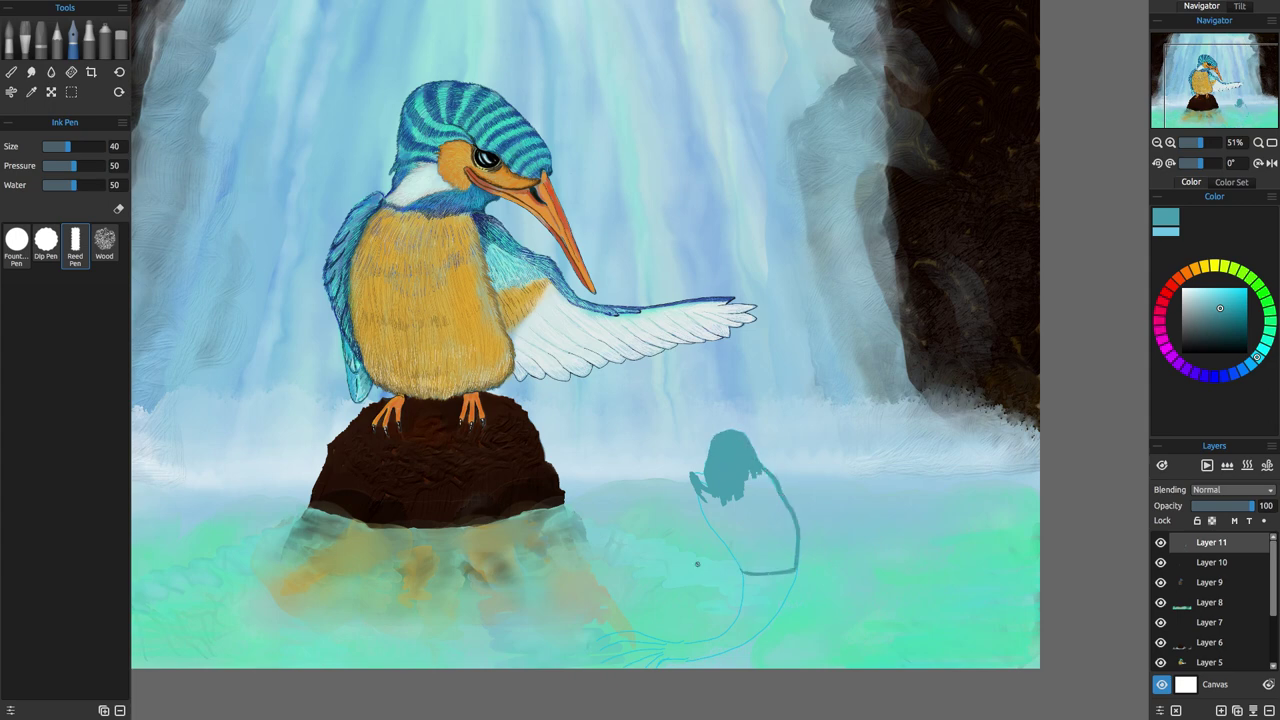
drag(697, 497, 740, 570)
mouse_move(737, 465)
mouse_down()
mouse_move(743, 535)
mouse_move(765, 476)
mouse_move(794, 530)
mouse_move(775, 496)
mouse_move(760, 543)
mouse_move(786, 558)
mouse_move(760, 568)
mouse_move(708, 495)
mouse_up()
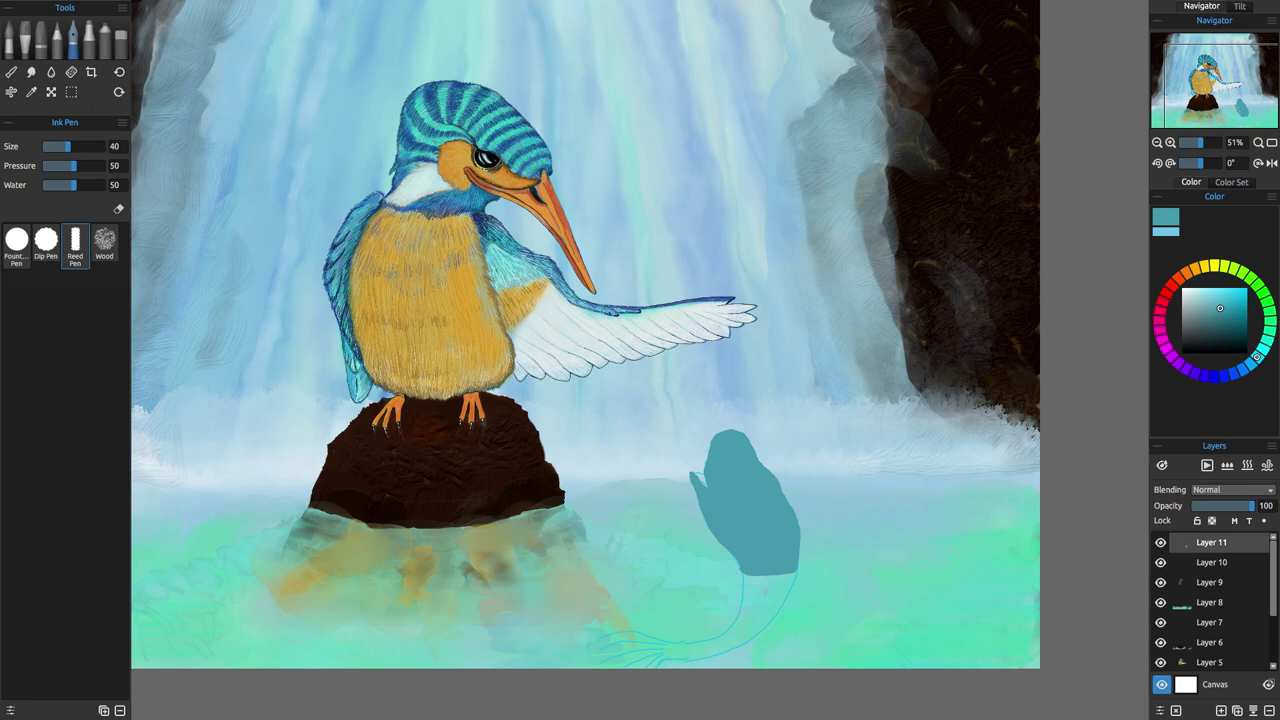
mouse_move(743, 443)
mouse_down()
mouse_move(762, 465)
mouse_move(695, 474)
mouse_move(704, 483)
mouse_up()
Color the inside of the fish's mouth coral orange and its lower lip mint green.
click(1179, 279)
click(1220, 296)
click(119, 72)
click(57, 41)
drag(1192, 143, 1203, 145)
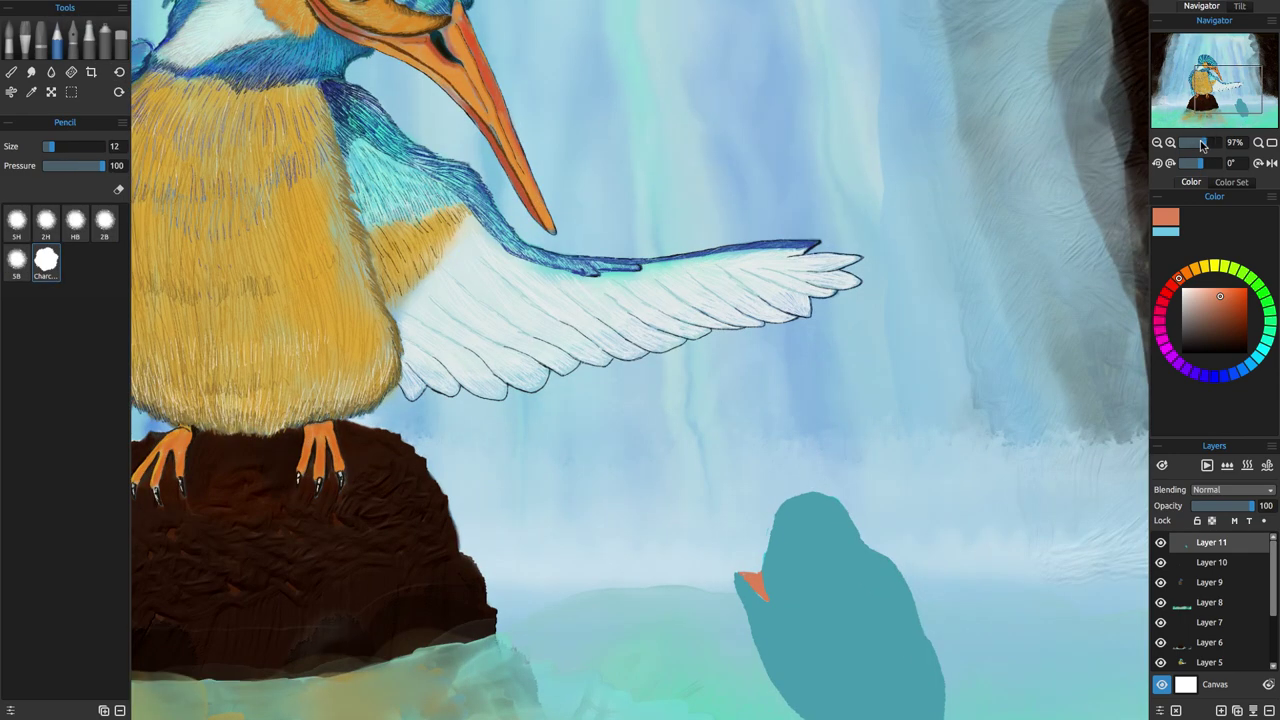
click(1268, 331)
drag(740, 591, 736, 577)
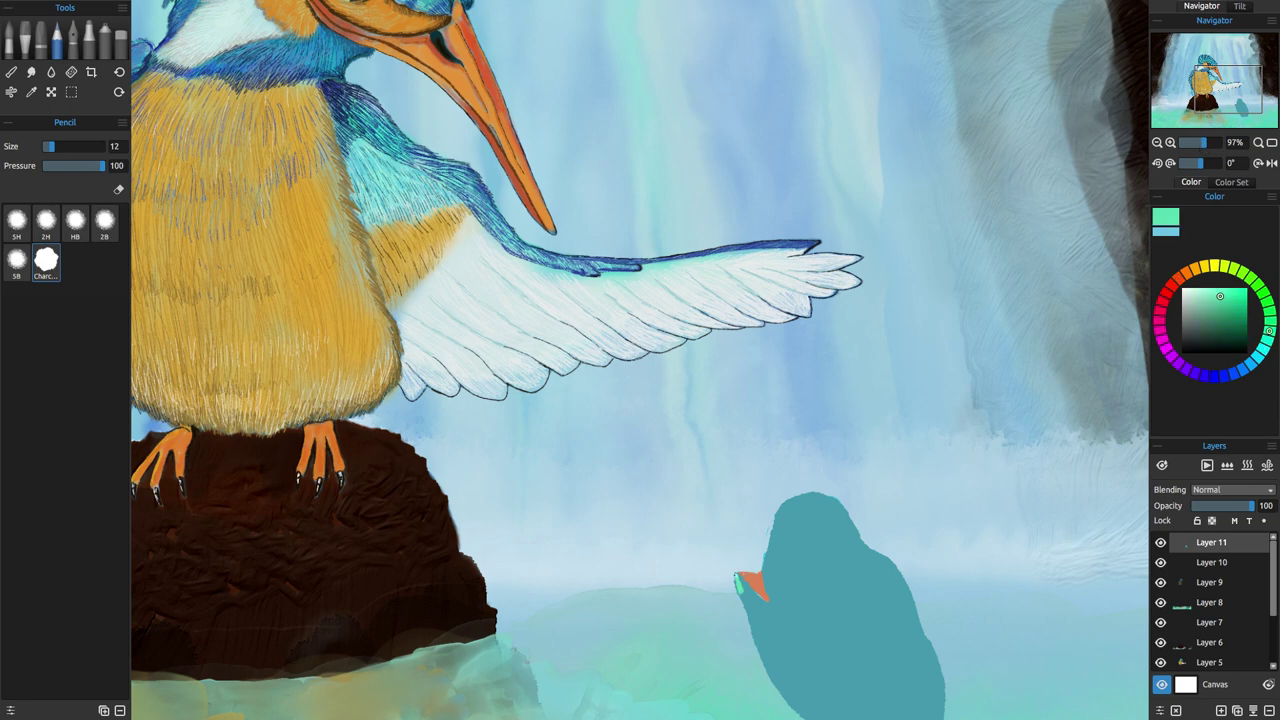
Spray mint-green texture over the fish's throat and belly with the Airbrush at size 10.
click(105, 42)
click(50, 146)
mouse_move(757, 628)
mouse_down()
mouse_move(749, 596)
mouse_move(782, 688)
mouse_move(812, 640)
mouse_move(769, 621)
mouse_move(808, 686)
mouse_move(785, 690)
mouse_move(820, 700)
mouse_up()
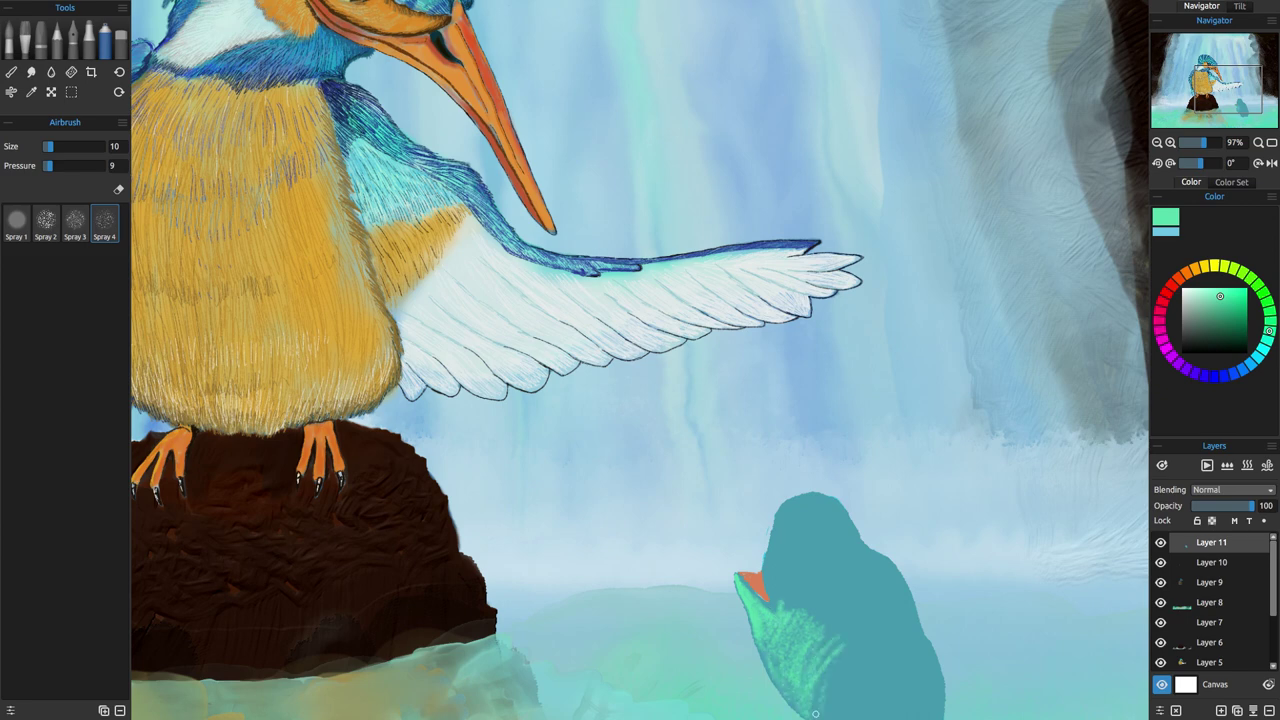
drag(1208, 100, 1213, 113)
drag(757, 489, 767, 552)
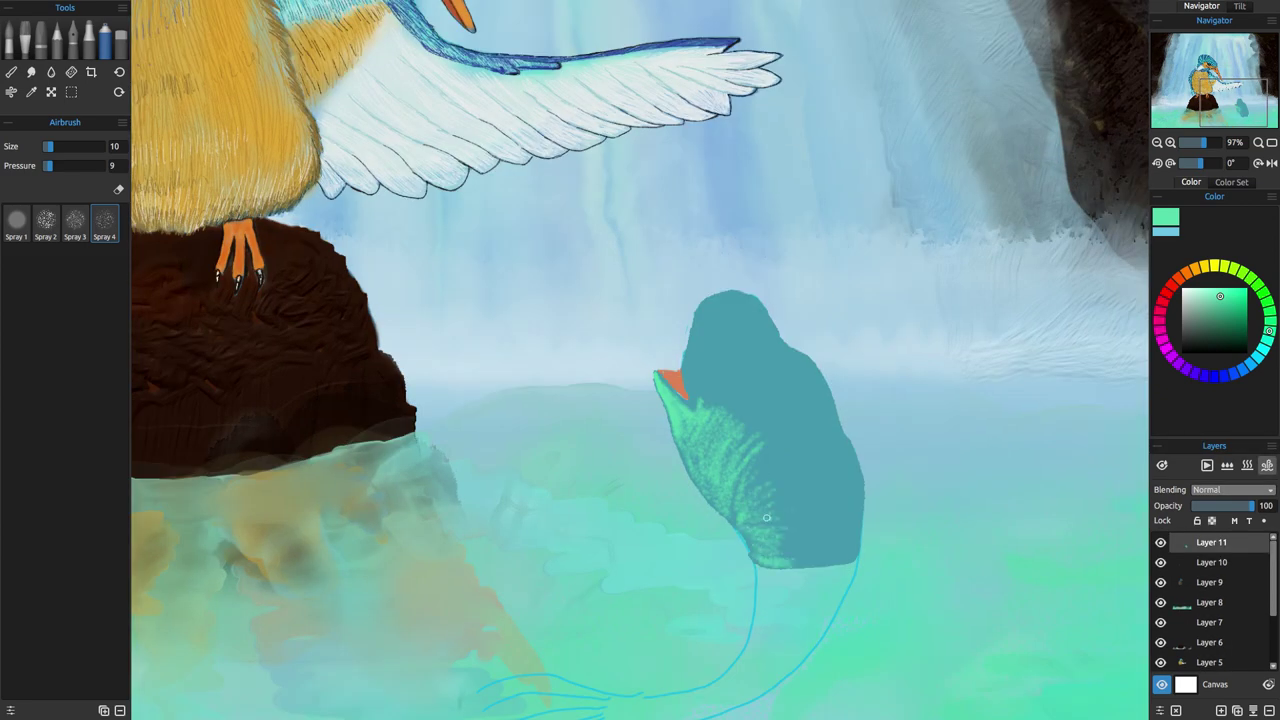
Blend mint green over the fish's belly and snout and paint a ring for the eye with the Watercolor liner.
click(10, 40)
mouse_move(745, 460)
mouse_down()
mouse_move(790, 545)
mouse_move(782, 562)
mouse_move(724, 452)
mouse_move(783, 548)
mouse_up()
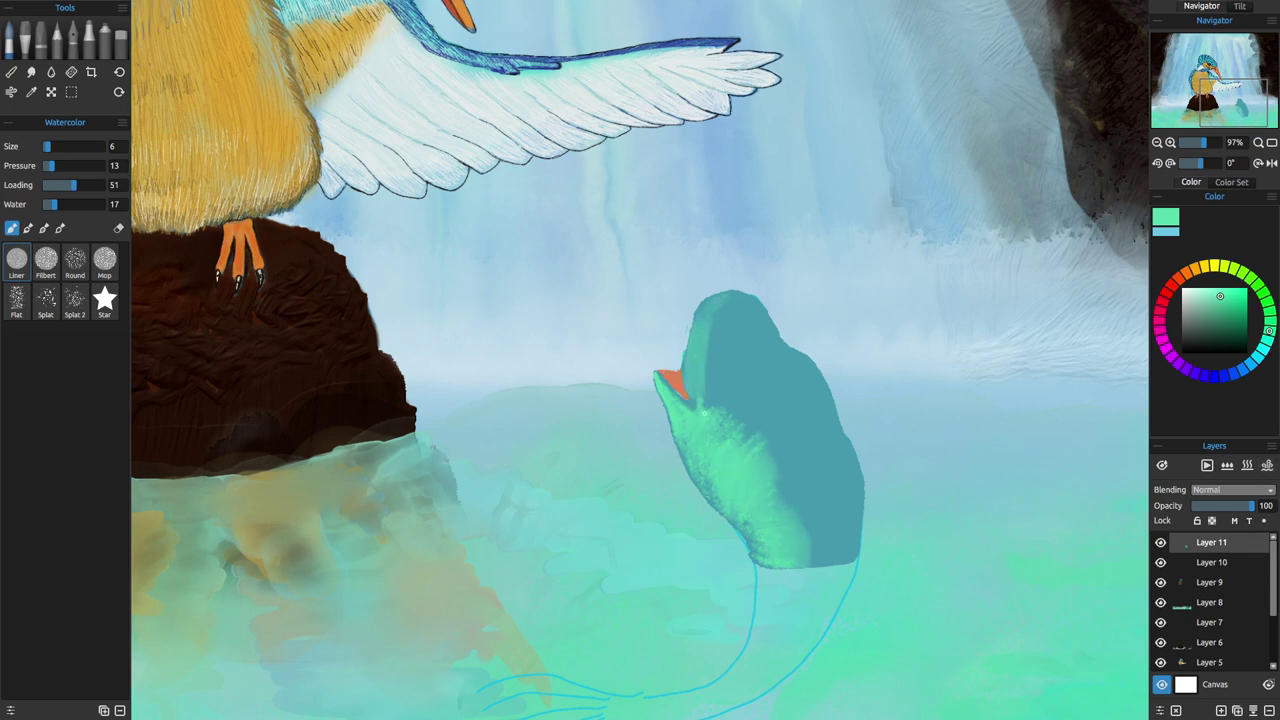
click(1269, 467)
drag(716, 408, 742, 404)
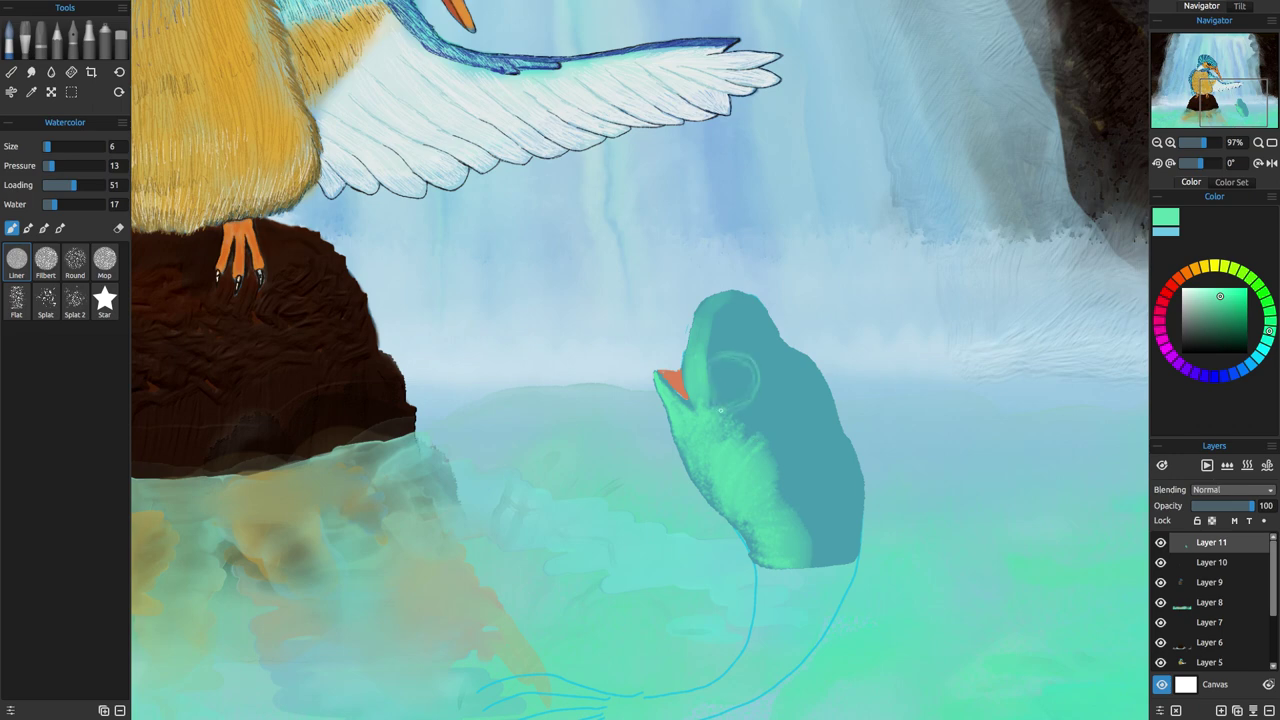
Choose a dark red and draw a curved gill line behind the fish's jaw with the Pencil.
click(1171, 284)
click(1235, 323)
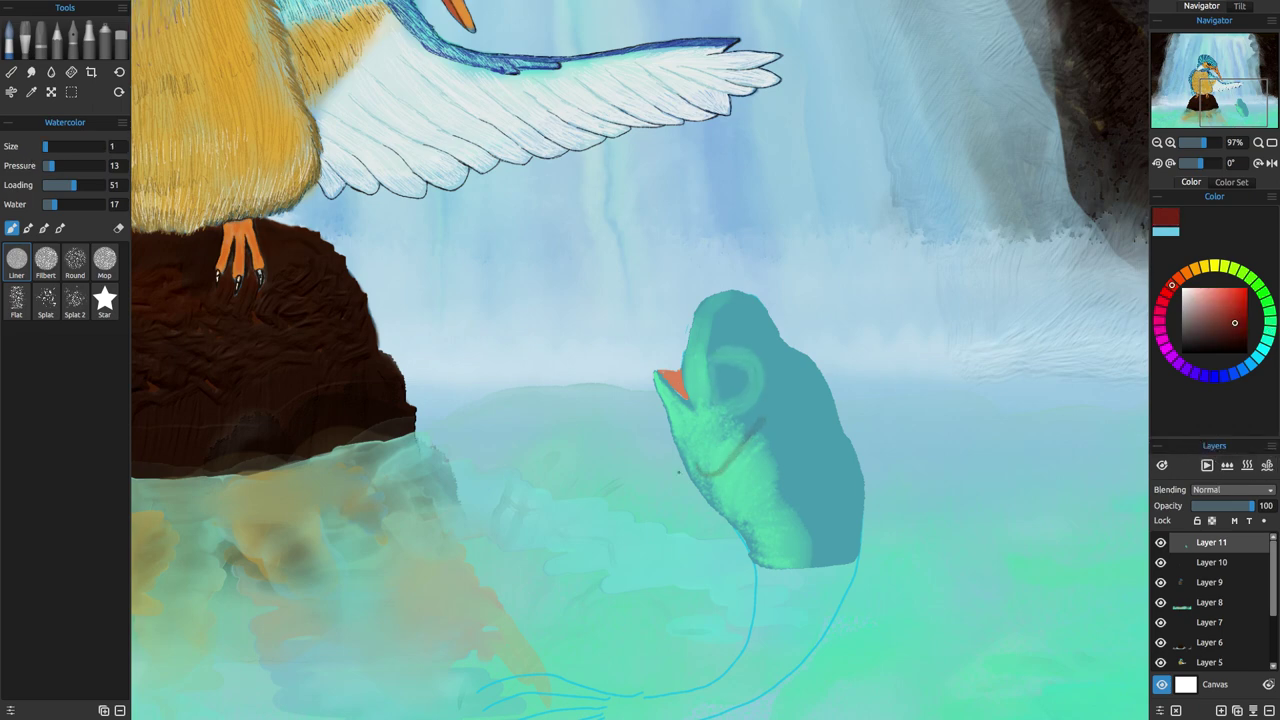
click(57, 42)
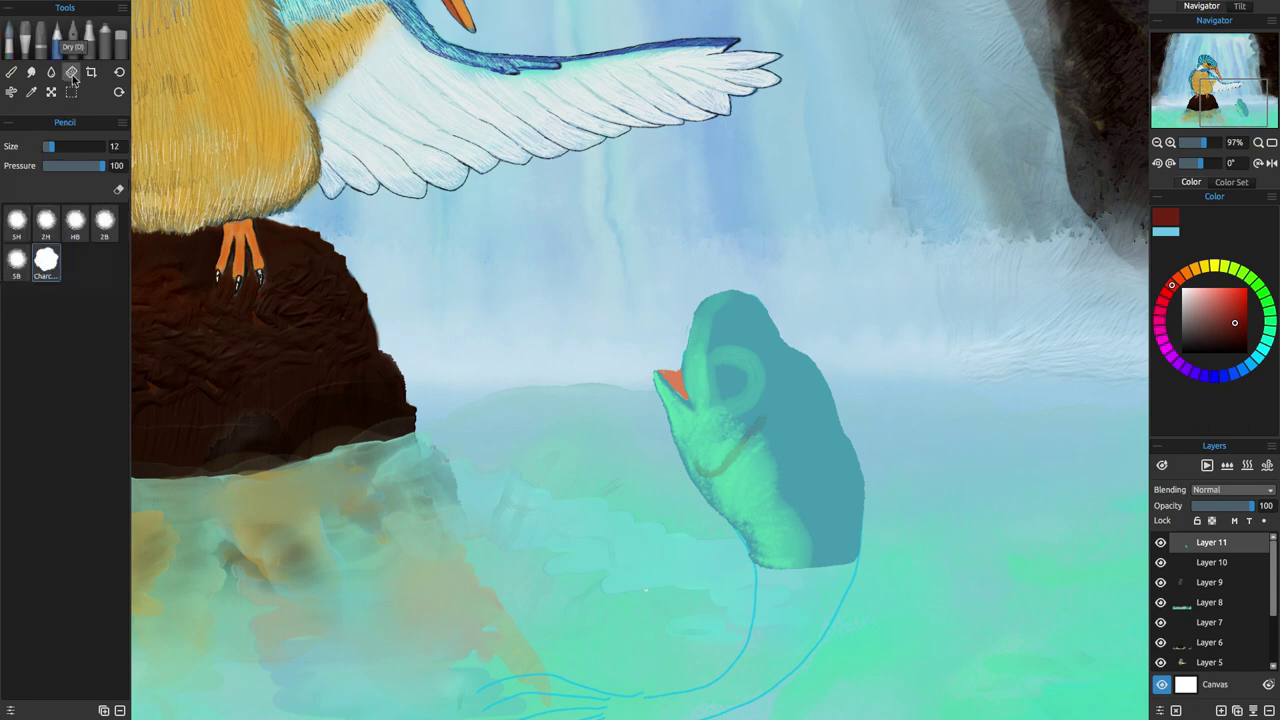
key(ctrl+z)
click(1267, 465)
drag(696, 462, 772, 408)
Draw the fish's eye with a dark outline, a green iris and a light highlight.
click(1217, 338)
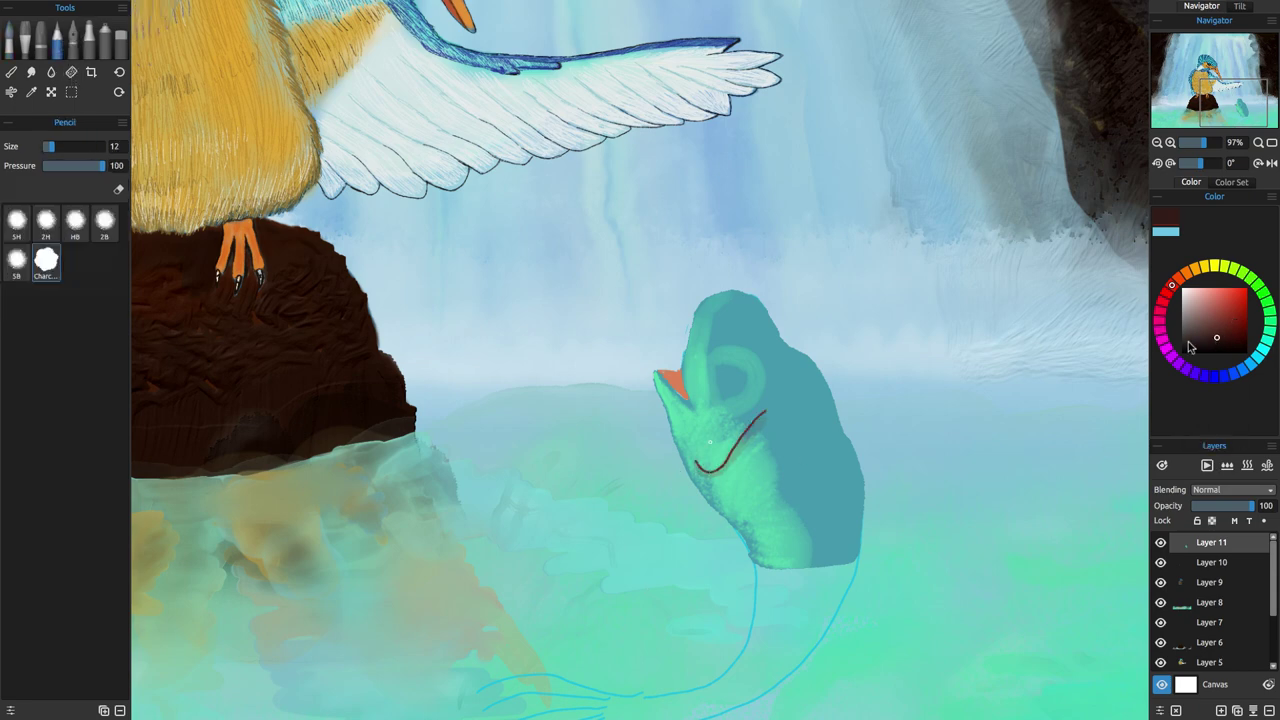
click(1250, 364)
mouse_move(711, 352)
mouse_down()
mouse_move(748, 354)
mouse_move(708, 358)
mouse_move(741, 369)
mouse_move(719, 393)
mouse_move(714, 366)
mouse_move(714, 380)
mouse_move(740, 386)
mouse_move(743, 371)
mouse_move(722, 395)
mouse_move(734, 346)
mouse_move(760, 420)
mouse_move(725, 434)
mouse_up()
key(ctrl+z)
click(121, 42)
key(p)
click(1269, 331)
click(1240, 297)
click(1236, 317)
click(1210, 306)
click(1196, 296)
Draw a scalloped yellow-green border around the eye and dark green scales on the cheek above the gill line.
click(1243, 274)
click(1231, 296)
click(1250, 279)
click(1231, 328)
key(ctrl+z)
click(1219, 325)
mouse_move(730, 423)
mouse_down()
mouse_move(760, 411)
mouse_move(717, 442)
mouse_move(709, 432)
mouse_up()
click(733, 436)
Choose a muted dark green, add more cheek scales and draw short strokes in the ring around the eye.
click(1205, 328)
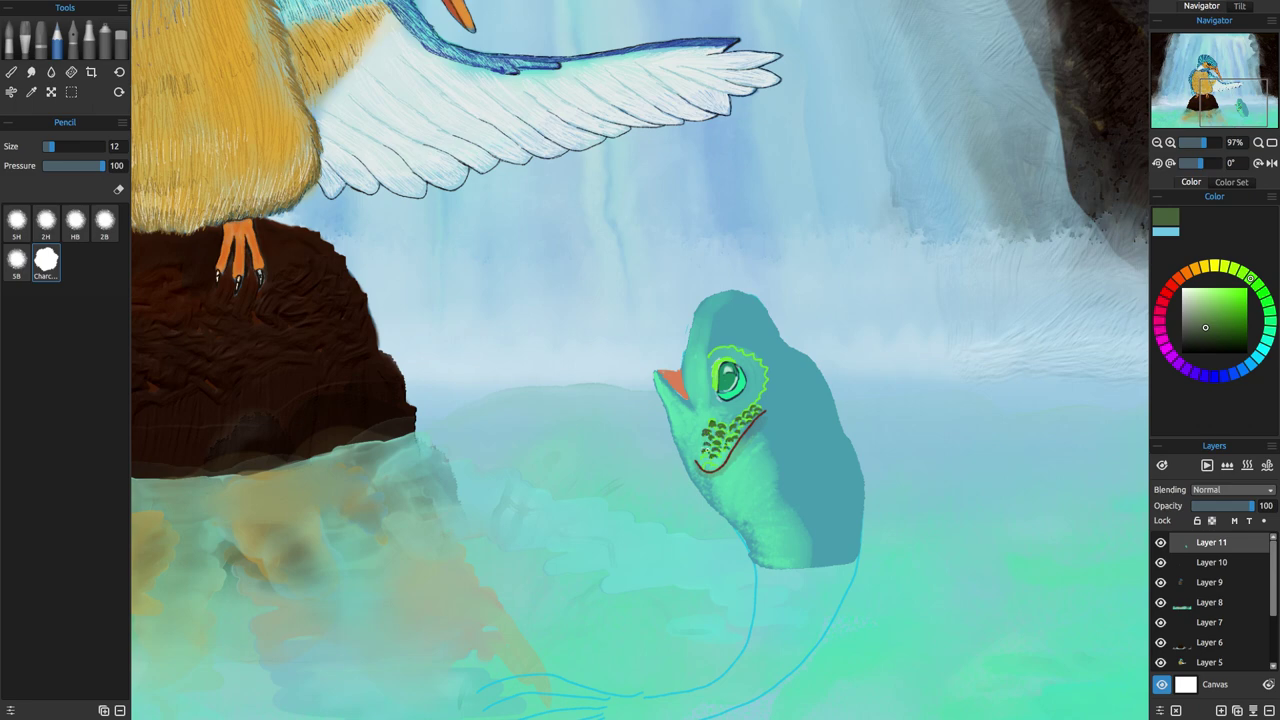
click(705, 448)
click(703, 458)
click(706, 464)
drag(766, 389, 769, 381)
mouse_move(744, 350)
mouse_down()
mouse_move(768, 373)
mouse_move(747, 354)
mouse_up()
drag(743, 369, 754, 373)
drag(746, 380, 754, 381)
drag(745, 385, 752, 390)
mouse_move(741, 391)
mouse_down()
mouse_move(723, 349)
mouse_move(751, 354)
mouse_up()
Choose a light green and fill the ring around the fish's eye with short radiating strokes.
click(1210, 296)
drag(746, 374, 752, 397)
drag(731, 398, 710, 405)
drag(712, 377, 706, 351)
mouse_move(756, 362)
mouse_down()
mouse_move(760, 382)
mouse_move(722, 416)
mouse_up()
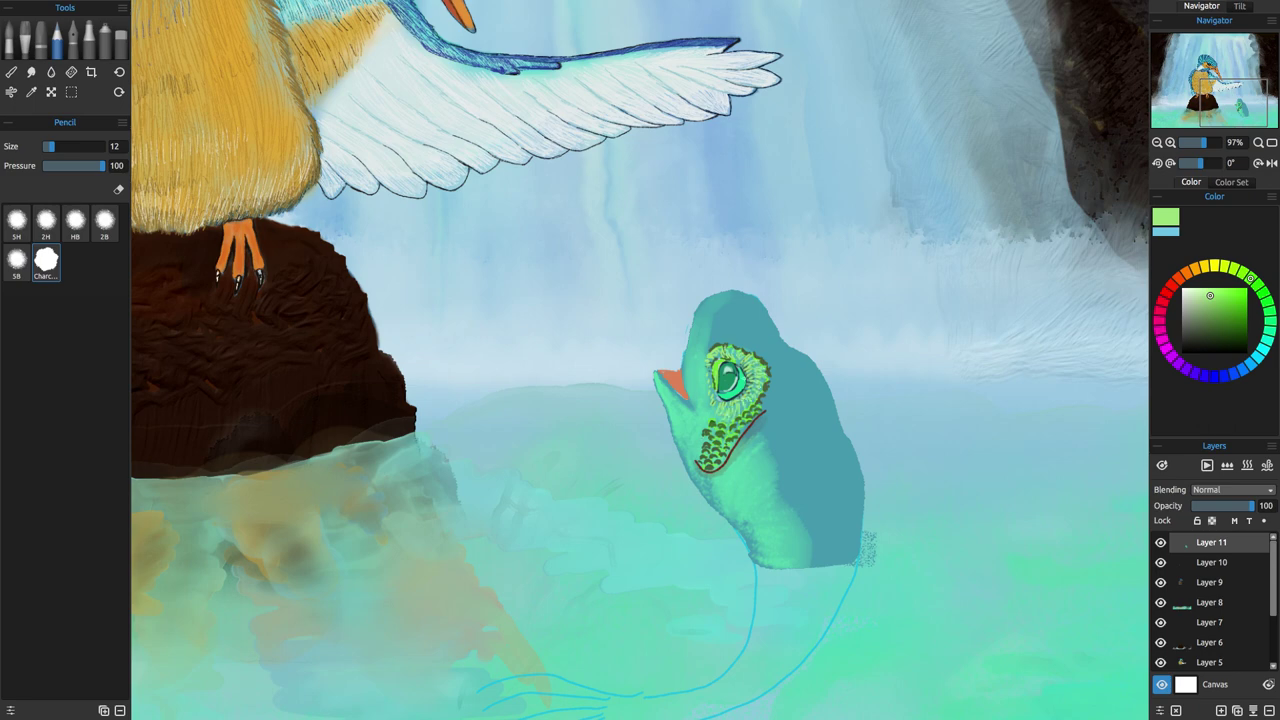
Shade the inside of the fish's mouth with dark reds and draw a scalloped dark edge down its throat and belly.
click(1166, 293)
click(1237, 308)
mouse_move(668, 378)
mouse_down()
mouse_move(680, 391)
mouse_move(684, 378)
mouse_move(655, 372)
mouse_move(680, 453)
mouse_move(750, 556)
mouse_up()
click(1241, 338)
click(1227, 337)
click(1207, 326)
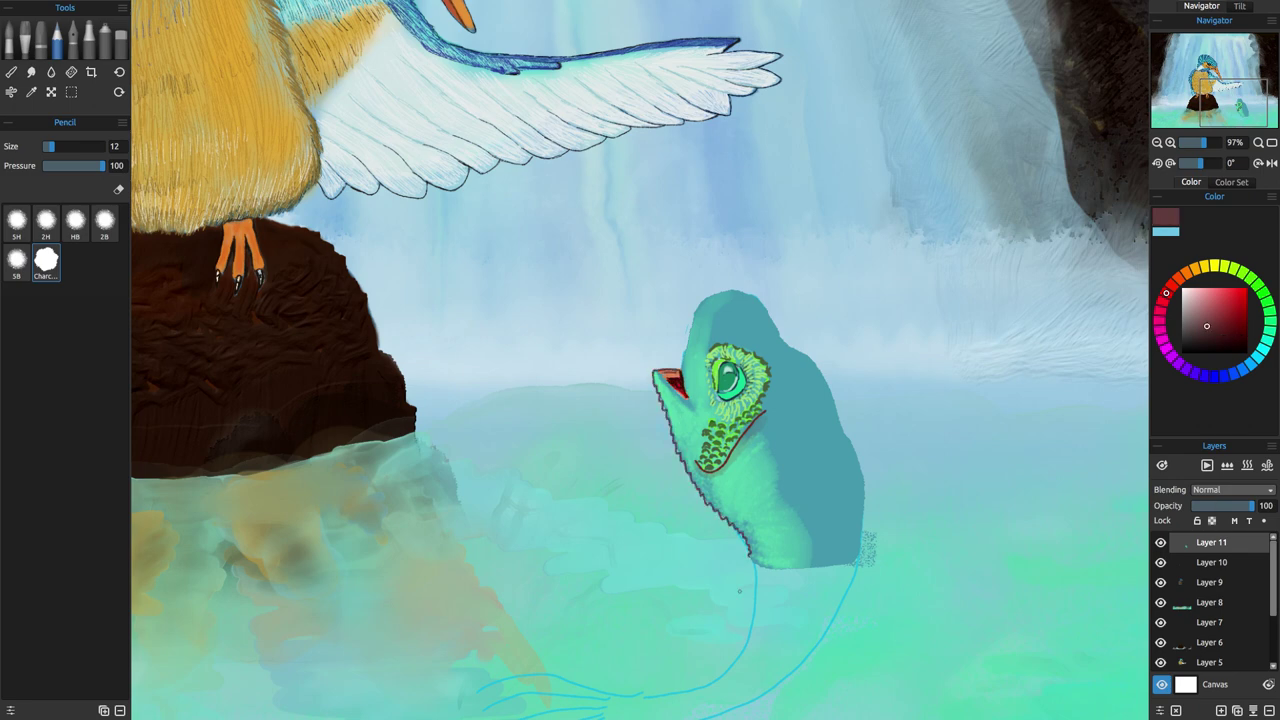
Outline the fish's forehead with a wavy dark red line and its back with a muted dark green line.
drag(705, 297, 684, 364)
click(1268, 330)
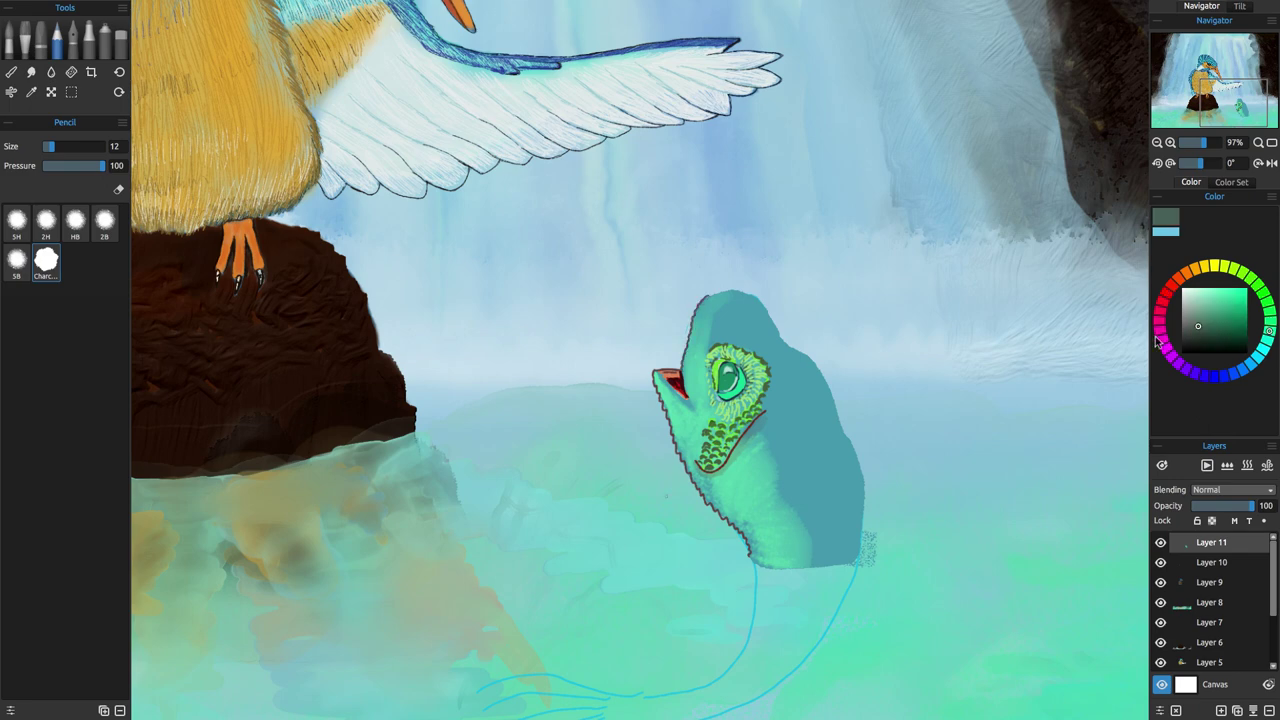
mouse_move(704, 293)
mouse_down()
mouse_move(740, 291)
mouse_move(826, 380)
mouse_move(868, 505)
mouse_up()
Hide the layers from Layer 10 down to Layer 3 and erase the stray speckles beside the fish's back.
drag(1160, 562, 1160, 662)
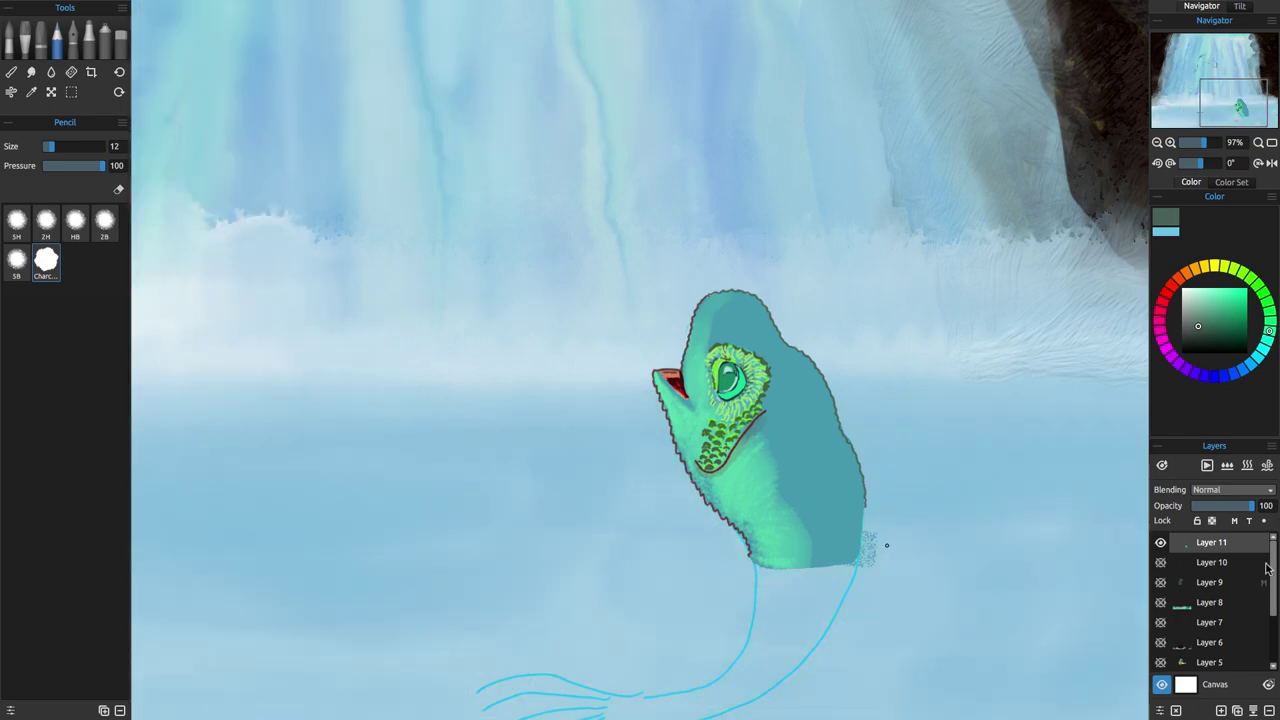
scroll(1160, 620, down, 3)
drag(1160, 600, 1160, 620)
click(120, 40)
drag(867, 530, 871, 560)
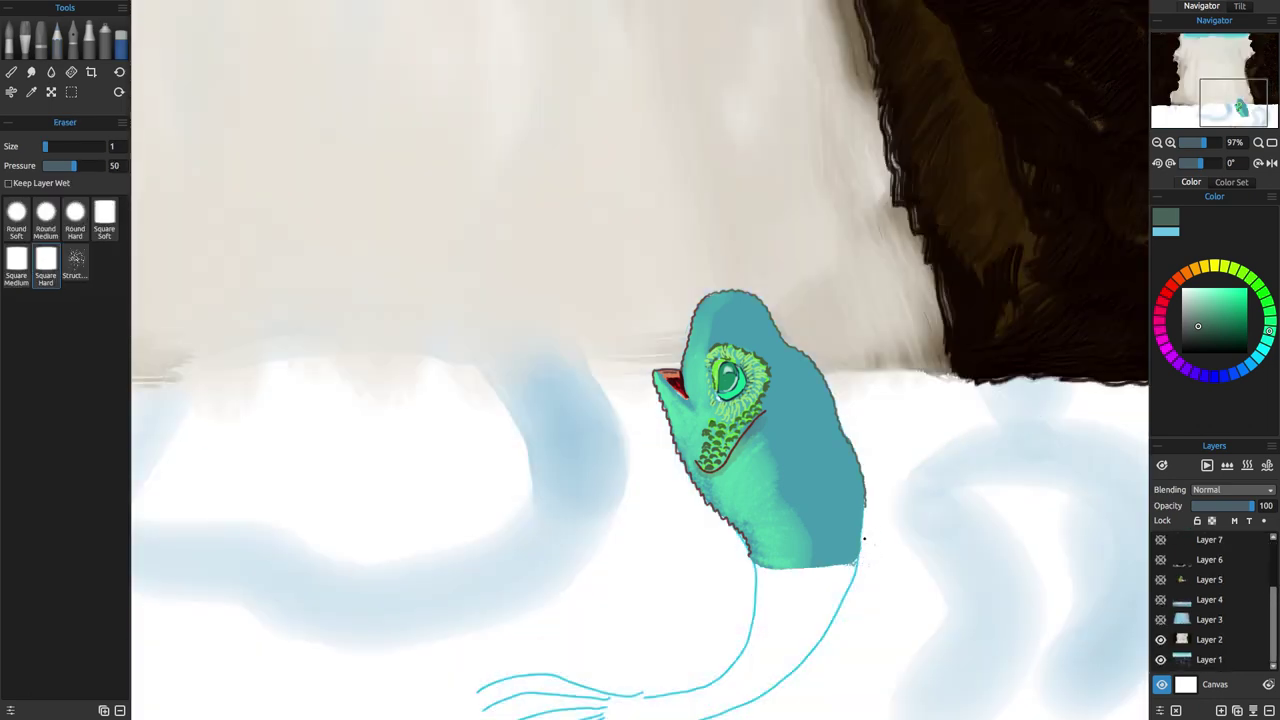
Choose a deeper green pencil color and draw over the lower end of the fish's back edge.
key(p)
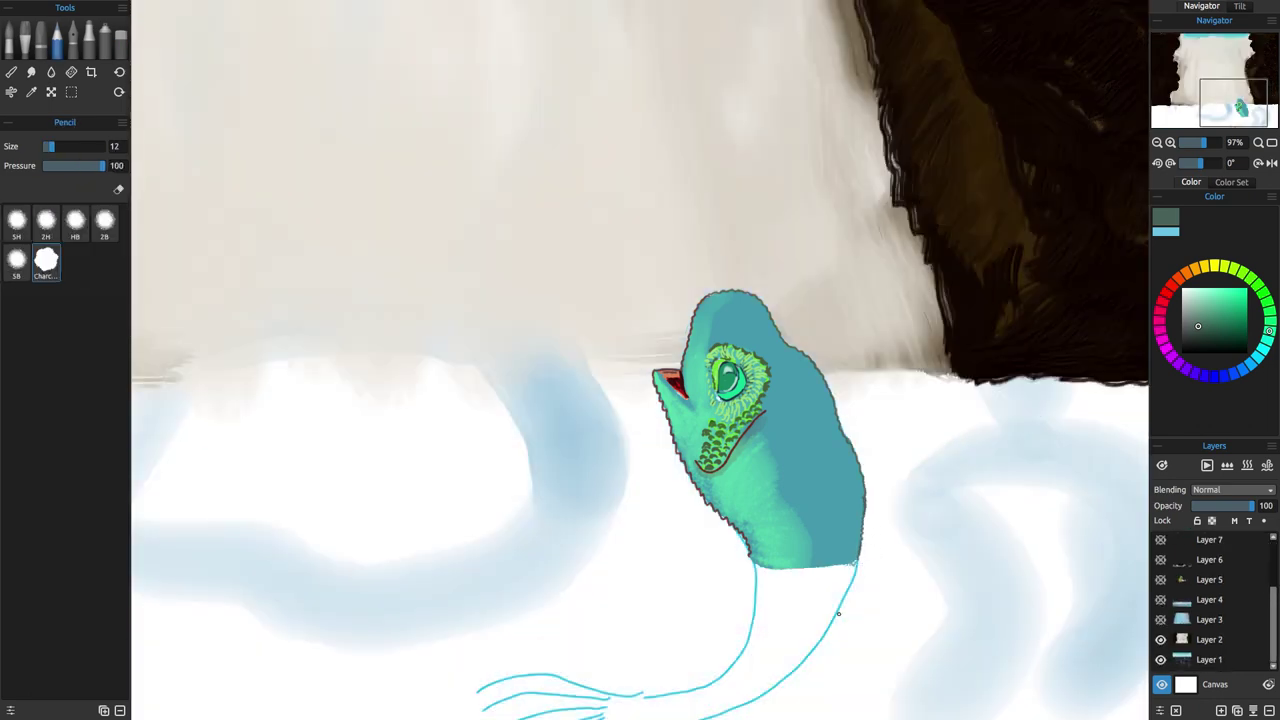
click(1203, 328)
drag(1202, 324, 1230, 329)
mouse_move(864, 534)
mouse_down()
mouse_move(876, 560)
mouse_move(850, 568)
mouse_up()
Choose a dark green and draw the curved rays of a side fin fanning out from beneath the gill line.
alt+click(728, 396)
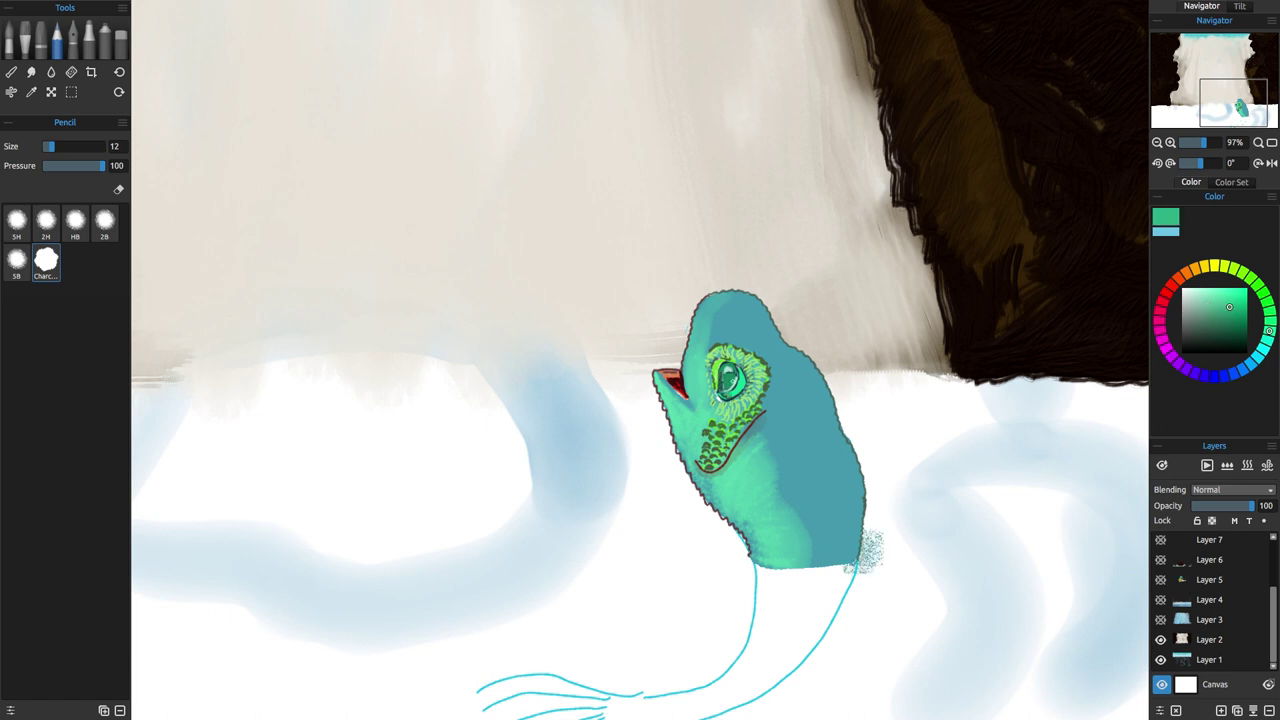
alt+click(661, 372)
mouse_move(760, 416)
mouse_down()
mouse_move(688, 512)
mouse_move(606, 534)
mouse_up()
click(1269, 310)
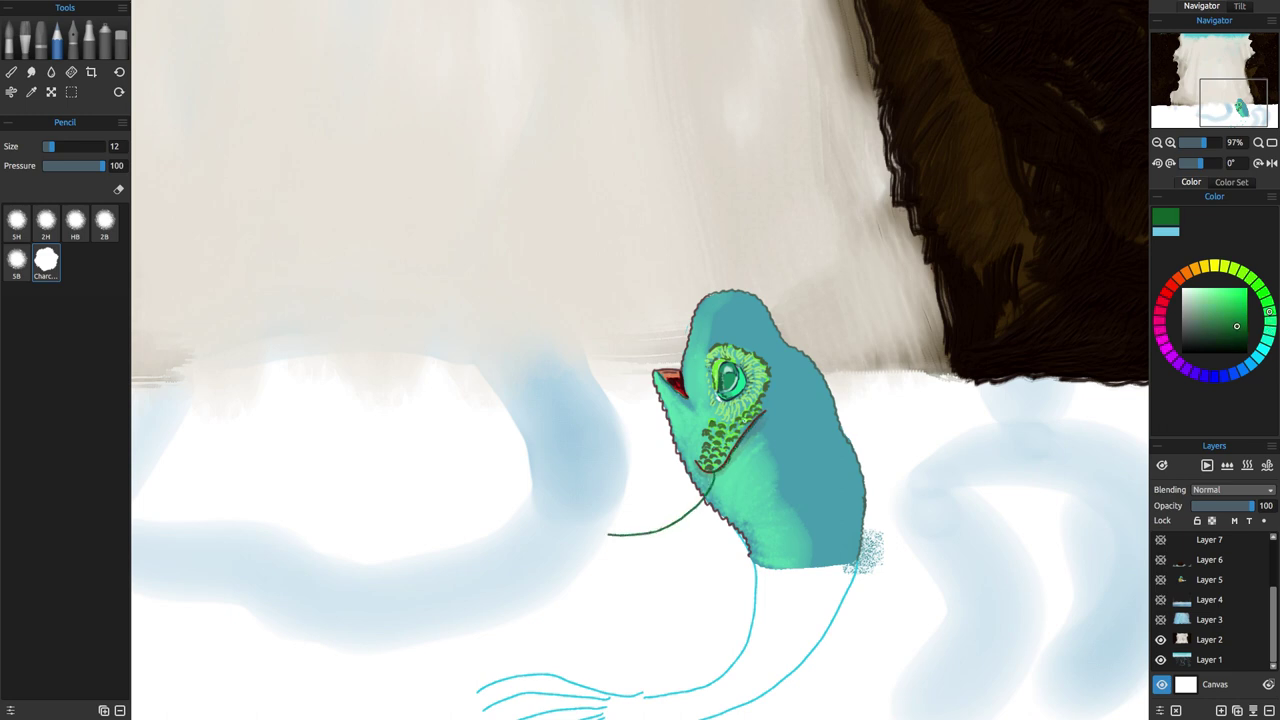
drag(722, 470, 648, 555)
drag(733, 479, 665, 577)
mouse_move(740, 457)
mouse_down()
mouse_move(695, 579)
mouse_move(746, 476)
mouse_move(727, 580)
mouse_up()
Connect the tips of the fin rays with a bright green scalloped edge and close the fin along the body.
click(1257, 286)
click(1233, 297)
drag(610, 534, 632, 562)
drag(632, 562, 734, 577)
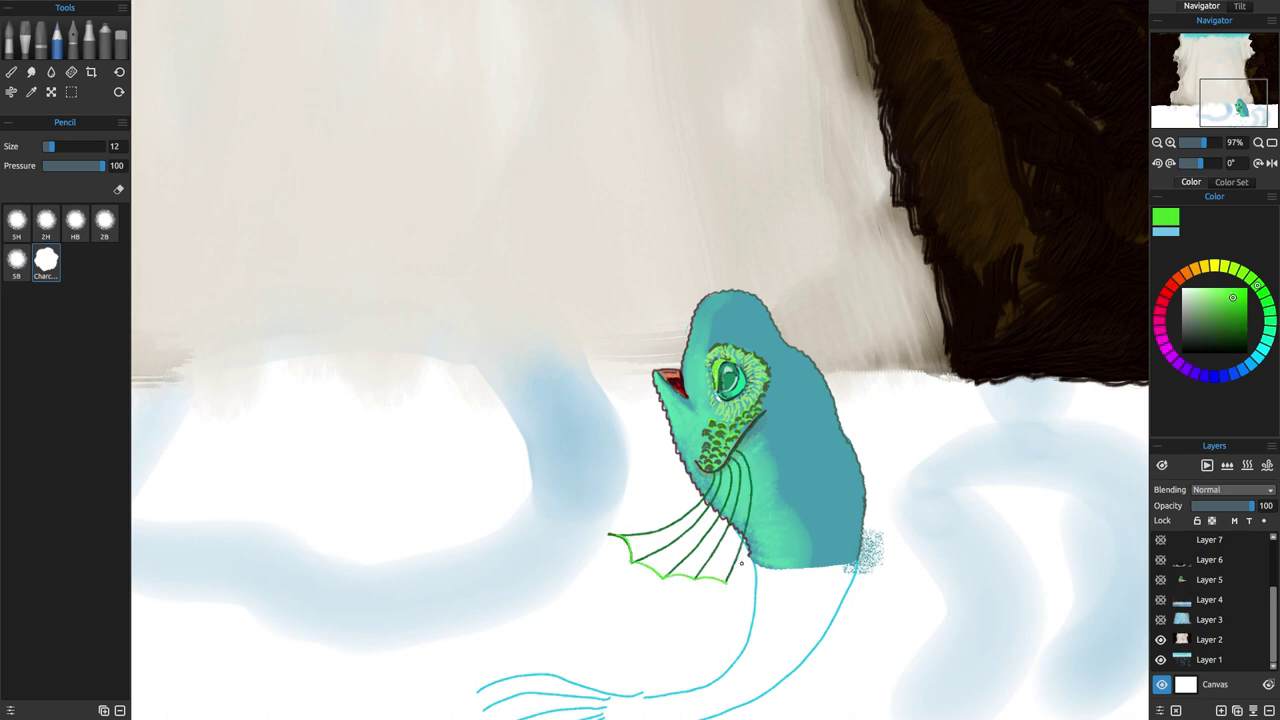
drag(750, 450, 736, 472)
Add a new layer and fill the fin's webbing between the rays with pale green zigzag strokes.
click(1203, 293)
click(1221, 710)
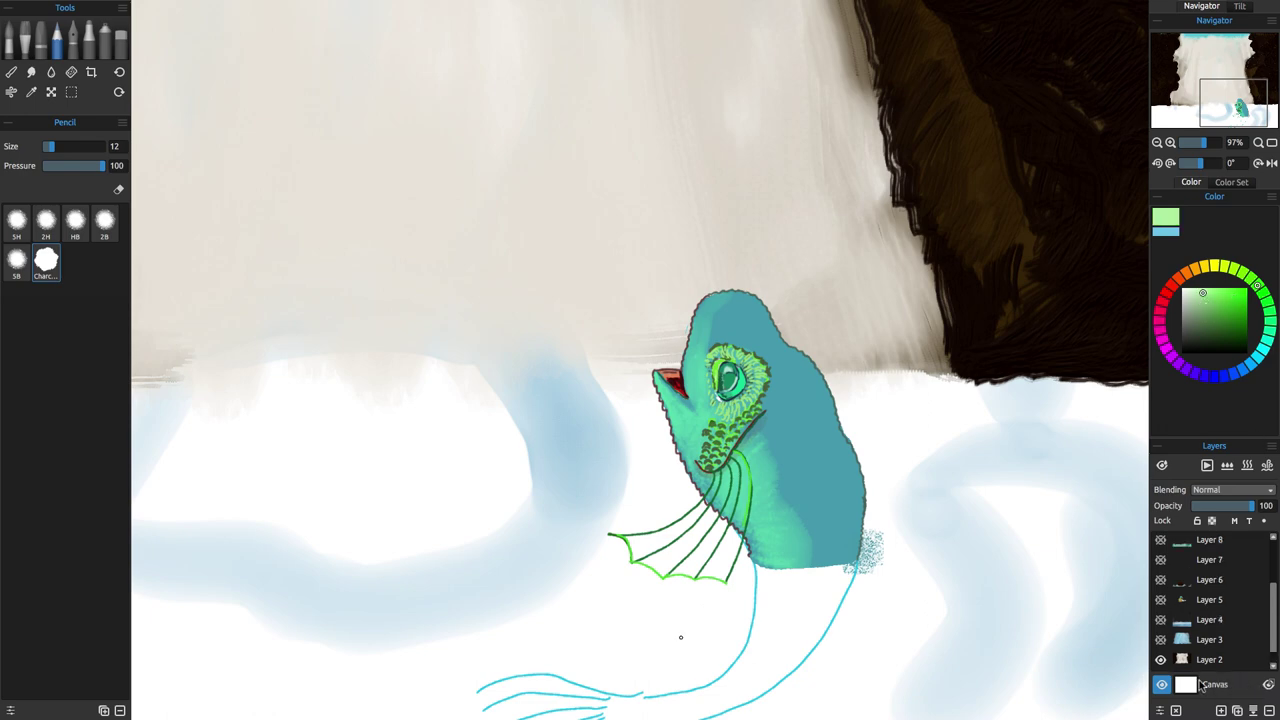
drag(630, 535, 643, 556)
mouse_move(643, 534)
mouse_down()
mouse_move(651, 553)
mouse_move(712, 496)
mouse_up()
mouse_move(640, 572)
mouse_down()
mouse_move(706, 526)
mouse_move(675, 569)
mouse_move(694, 574)
mouse_move(679, 557)
mouse_move(714, 534)
mouse_up()
mouse_move(705, 540)
mouse_down()
mouse_move(727, 521)
mouse_move(730, 455)
mouse_move(740, 500)
mouse_move(708, 572)
mouse_up()
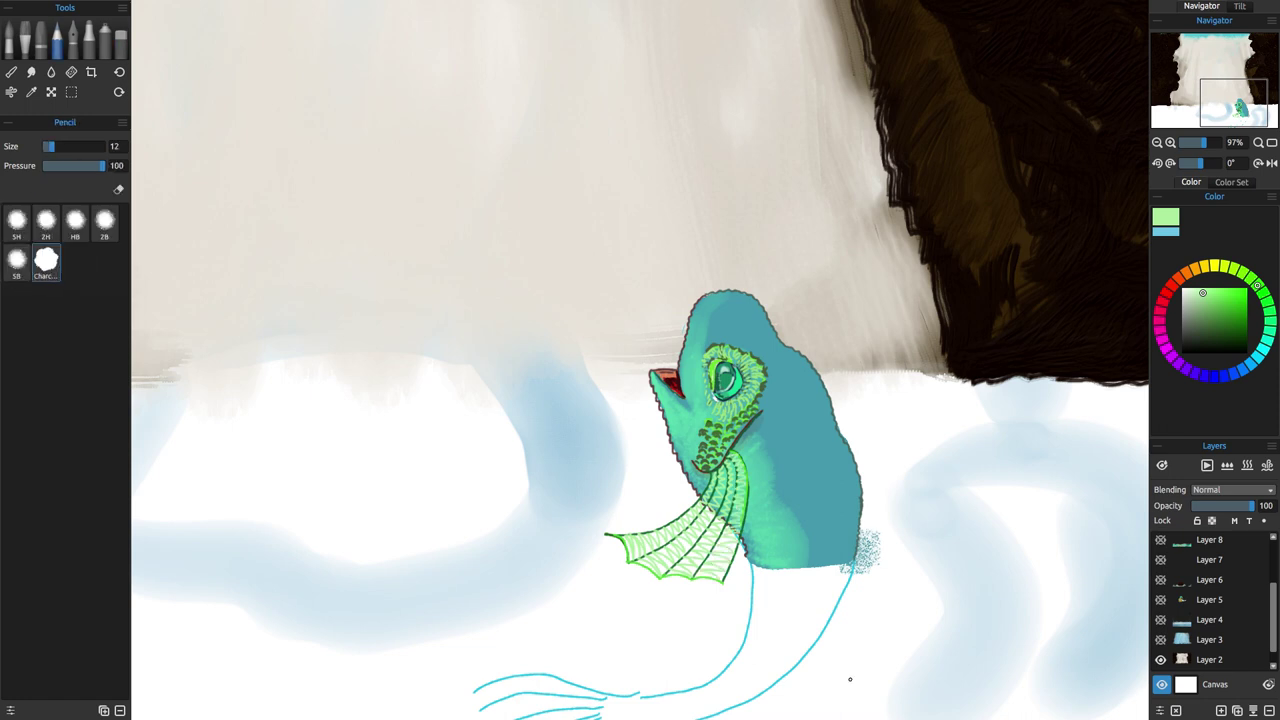
Cover the fish's jaw, forehead and nape with short pale green strokes.
mouse_move(660, 406)
mouse_down()
mouse_move(656, 372)
mouse_move(692, 442)
mouse_move(678, 458)
mouse_up()
mouse_move(708, 340)
mouse_down()
mouse_move(706, 312)
mouse_move(744, 294)
mouse_up()
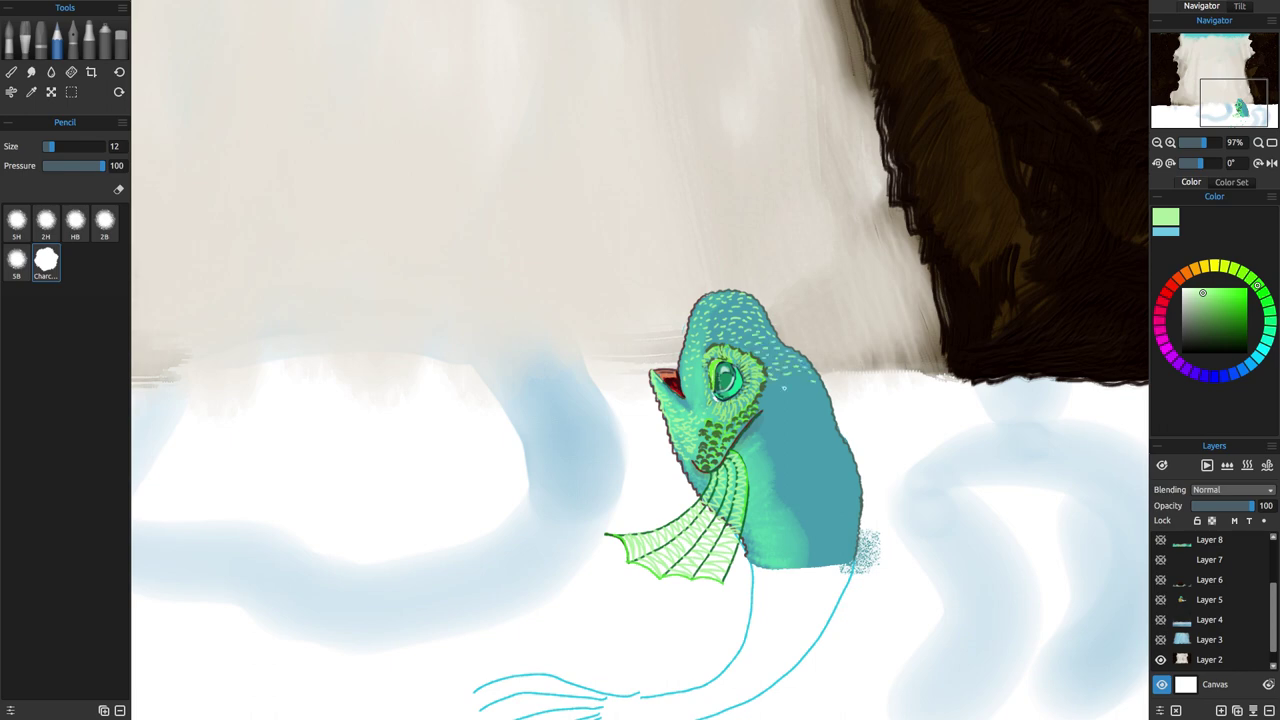
drag(790, 374, 804, 380)
mouse_move(770, 384)
mouse_down()
mouse_move(778, 412)
mouse_move(814, 386)
mouse_move(818, 404)
mouse_up()
Draw rows of small curved pale green scales behind the gill line and down the fish's back.
mouse_move(766, 436)
mouse_down()
mouse_move(792, 440)
mouse_move(760, 430)
mouse_up()
drag(744, 434, 756, 442)
drag(778, 448, 788, 454)
drag(766, 458, 778, 468)
drag(818, 398, 826, 404)
drag(812, 420, 820, 426)
mouse_move(824, 412)
mouse_down()
mouse_move(830, 428)
mouse_move(810, 438)
mouse_up()
drag(812, 438, 822, 460)
drag(842, 458, 850, 464)
drag(820, 468, 854, 476)
drag(838, 488, 846, 492)
drag(846, 512, 852, 518)
drag(804, 478, 816, 488)
drag(792, 494, 800, 504)
drag(812, 506, 820, 512)
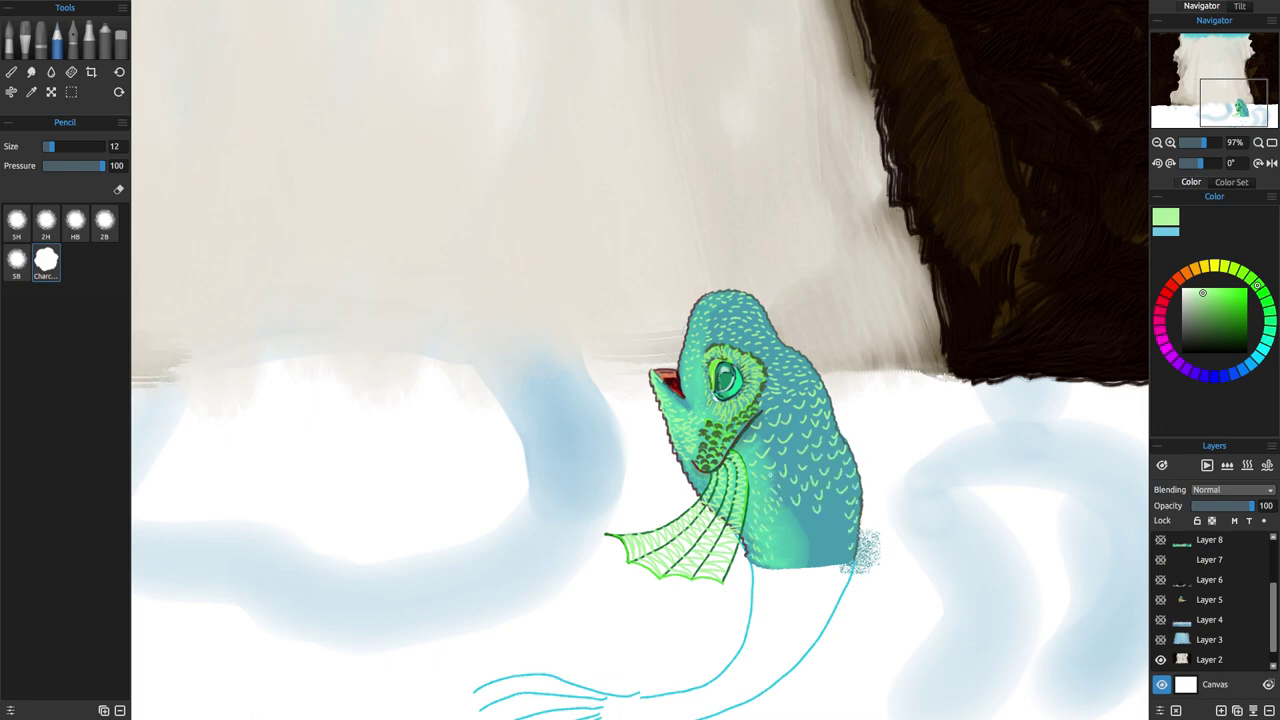
Fill the lower body and the remaining gaps behind the gill with more pale green curved scales.
drag(772, 476, 780, 484)
drag(780, 520, 782, 544)
drag(802, 502, 816, 540)
drag(788, 550, 828, 546)
drag(834, 518, 846, 558)
drag(766, 564, 778, 568)
drag(742, 446, 752, 450)
drag(758, 428, 798, 430)
drag(790, 438, 798, 444)
drag(766, 452, 796, 462)
drag(746, 450, 754, 456)
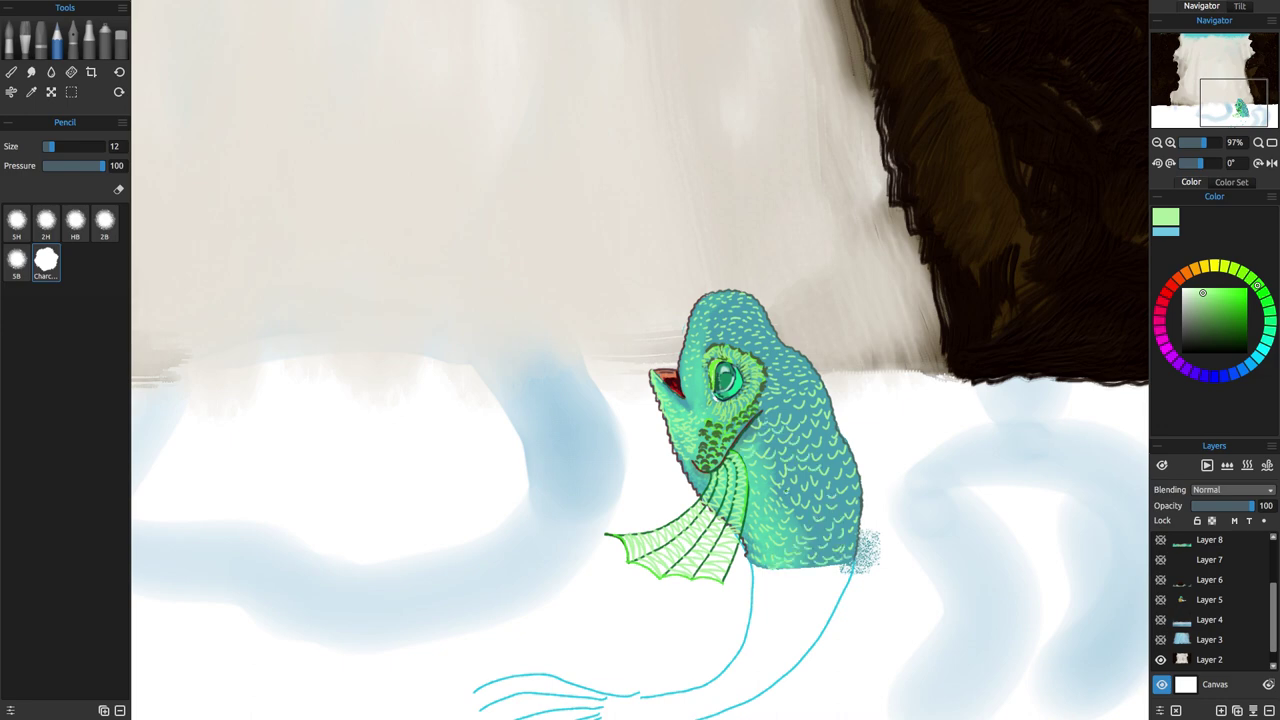
Choose a muted green, set the pencil size to 22 and shade between the scales on the upper back.
click(1215, 322)
drag(780, 414, 788, 422)
drag(52, 146, 57, 146)
click(1210, 319)
drag(811, 408, 829, 420)
drag(799, 430, 809, 434)
drag(789, 438, 799, 442)
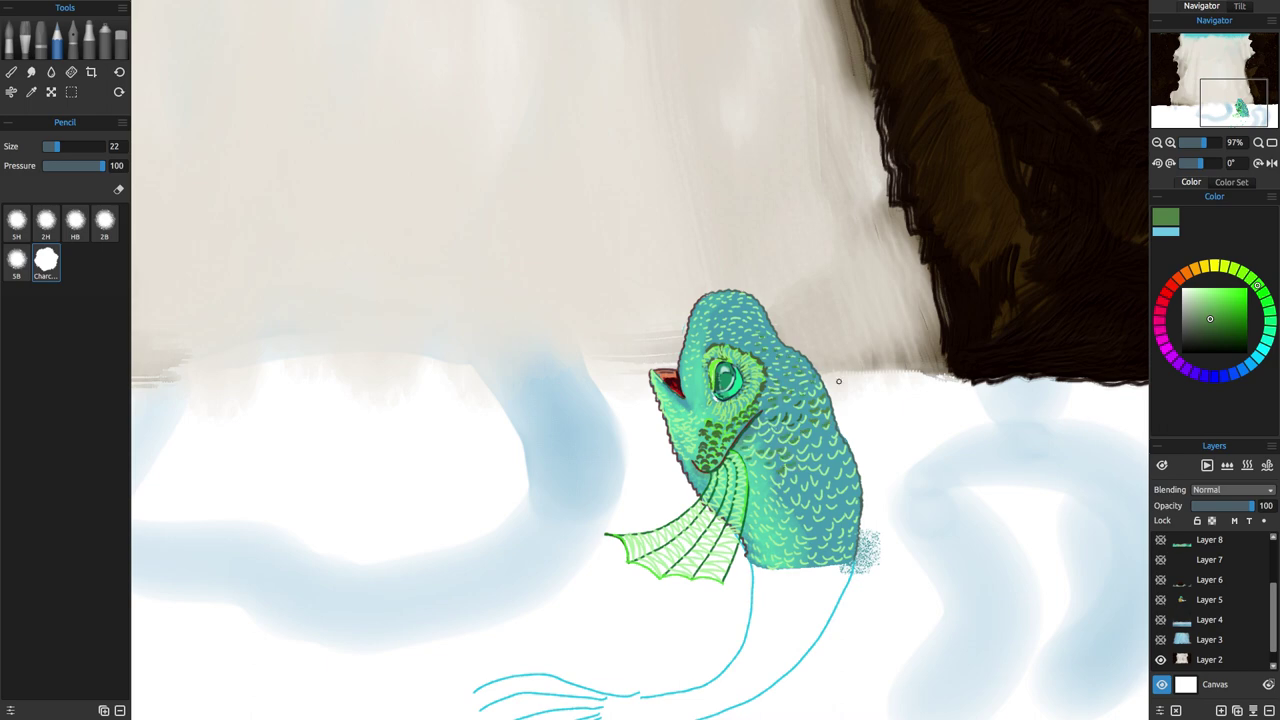
Continue the muted green shading between the scales along the back edge and down to the lower body.
drag(800, 450, 812, 456)
drag(814, 465, 838, 469)
drag(828, 431, 838, 444)
drag(837, 448, 857, 502)
drag(843, 510, 855, 517)
drag(833, 518, 853, 555)
drag(814, 548, 829, 557)
drag(819, 533, 831, 543)
drag(809, 550, 819, 555)
Add muted green strokes between the scales in the middle of the body and on top of the head.
drag(768, 413, 778, 419)
drag(802, 473, 825, 494)
drag(791, 494, 803, 498)
mouse_move(800, 500)
mouse_down()
mouse_move(822, 504)
mouse_move(799, 512)
mouse_up()
drag(772, 487, 857, 473)
drag(814, 521, 802, 534)
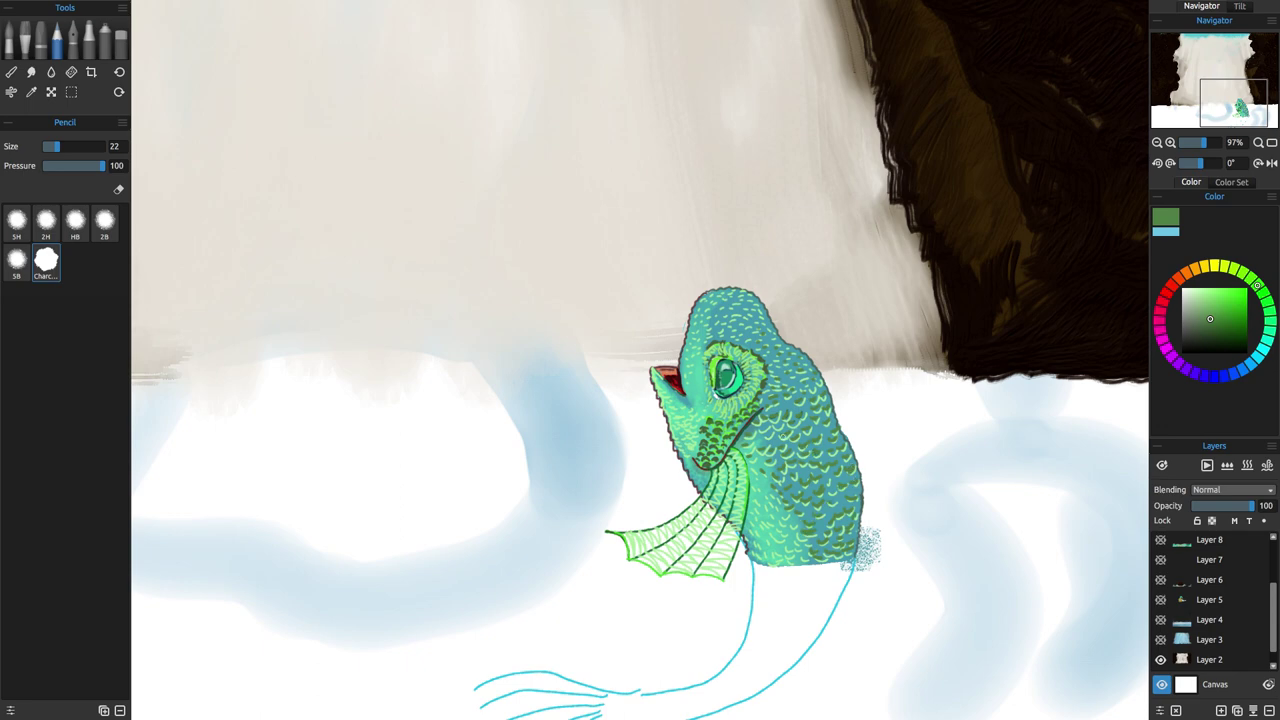
drag(762, 321, 768, 328)
mouse_move(752, 304)
mouse_down()
mouse_move(766, 318)
mouse_move(752, 297)
mouse_up()
drag(748, 301, 758, 308)
drag(718, 297, 724, 310)
Choose a brighter green and add accent strokes among the scales on the back and lower body.
click(1263, 293)
click(1237, 296)
drag(820, 430, 832, 446)
drag(804, 469, 815, 478)
click(1217, 307)
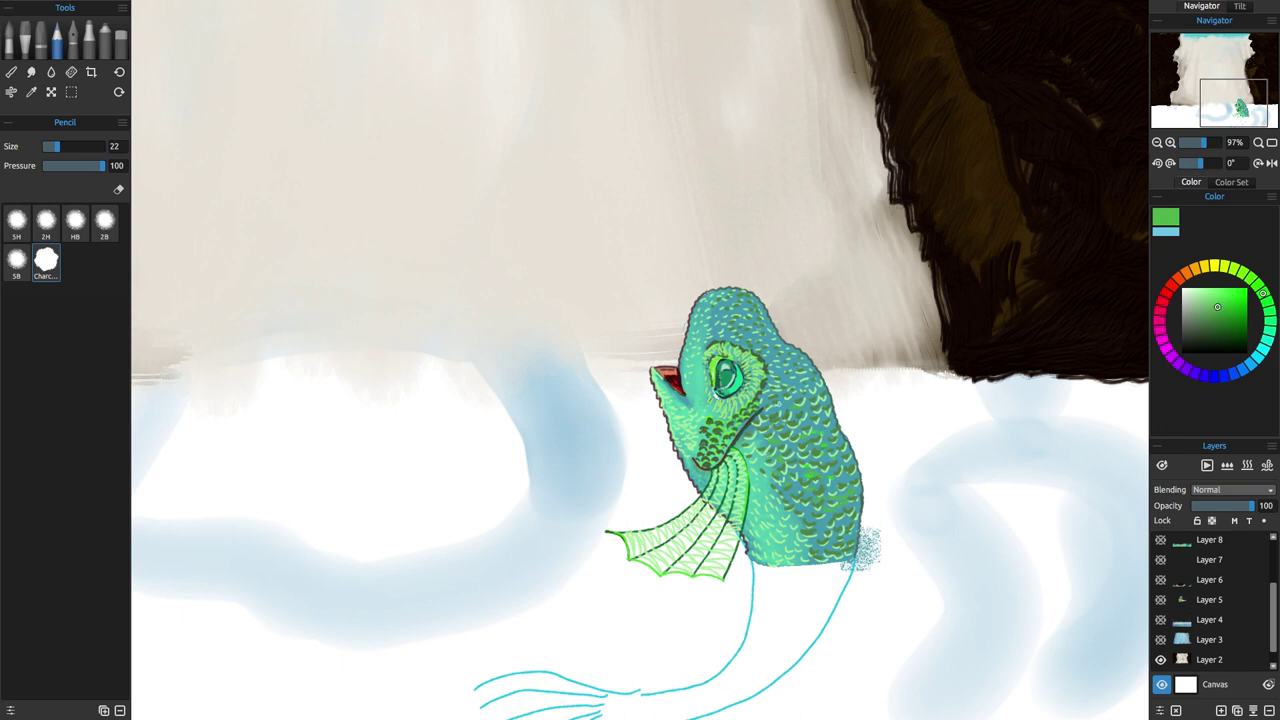
drag(808, 537, 800, 556)
drag(763, 499, 754, 505)
mouse_move(759, 507)
mouse_down()
mouse_move(750, 513)
mouse_move(789, 560)
mouse_up()
Strengthen the side fin's edges and rays with medium green strokes.
mouse_move(616, 532)
mouse_down()
mouse_move(706, 494)
mouse_move(648, 554)
mouse_up()
drag(738, 460, 735, 486)
mouse_move(720, 540)
mouse_down()
mouse_move(709, 560)
mouse_move(658, 577)
mouse_move(629, 560)
mouse_up()
drag(709, 577, 724, 581)
mouse_move(629, 559)
mouse_down()
mouse_move(622, 536)
mouse_move(662, 527)
mouse_up()
drag(662, 527, 705, 497)
Choose a very dark green and outline the side fin's upper edge and scalloped tip.
click(1212, 340)
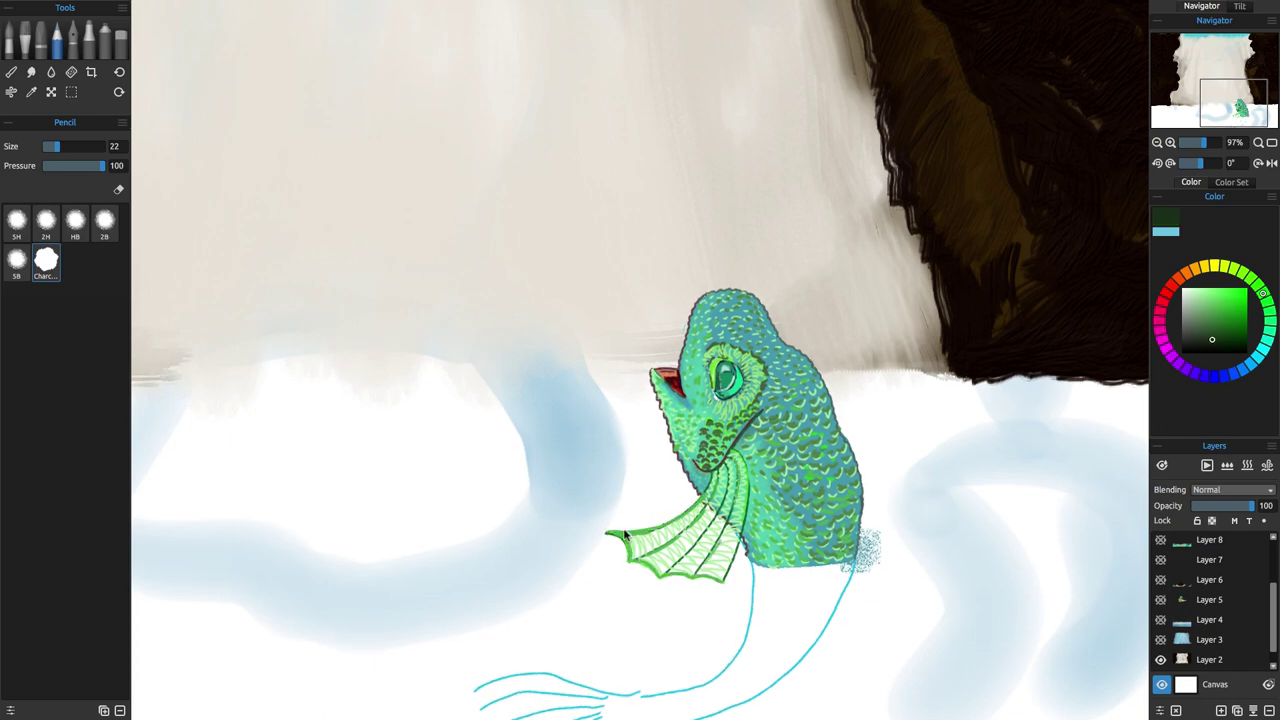
mouse_move(608, 533)
mouse_down()
mouse_move(699, 504)
mouse_move(712, 475)
mouse_up()
mouse_move(607, 532)
mouse_down()
mouse_move(656, 576)
mouse_move(720, 579)
mouse_up()
Set the pencil size to 4 and trace the side fin's rays and inner edge in very dark green.
click(46, 147)
mouse_move(628, 558)
mouse_down()
mouse_move(651, 549)
mouse_move(715, 465)
mouse_up()
key(ctrl+z)
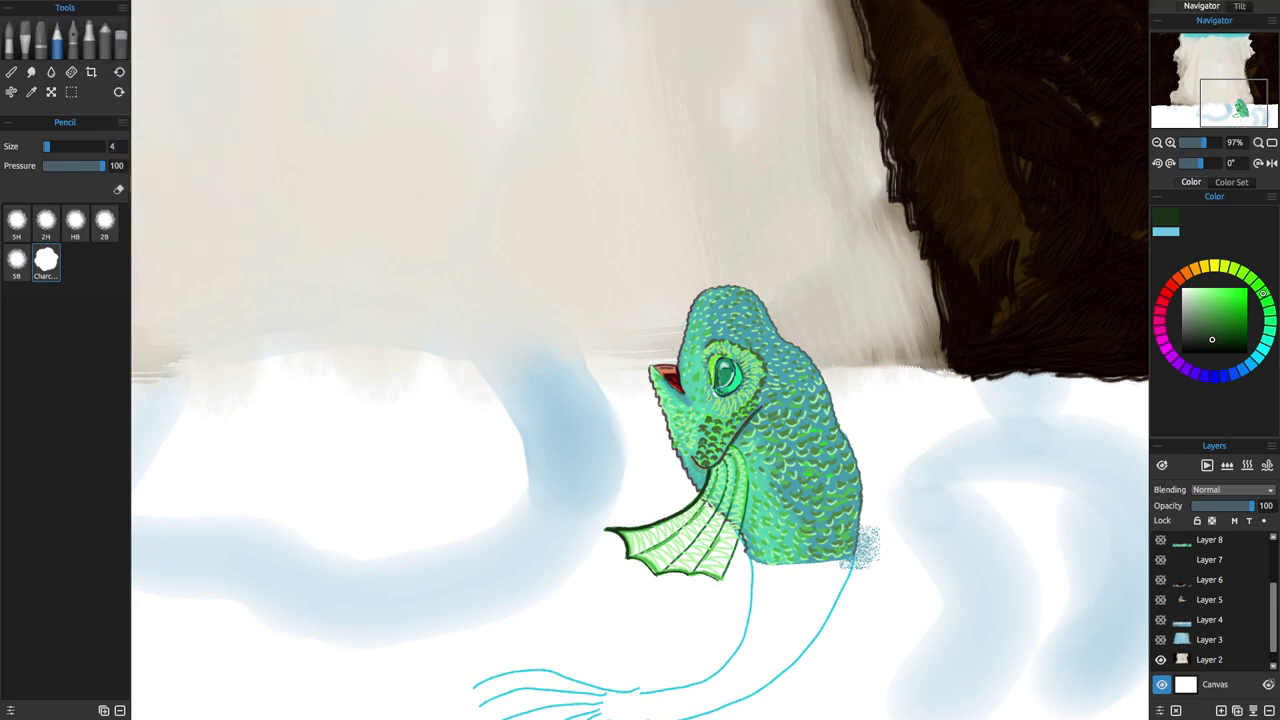
drag(644, 552, 707, 499)
drag(629, 557, 707, 499)
drag(706, 502, 716, 474)
drag(676, 557, 738, 454)
drag(712, 546, 734, 498)
drag(694, 572, 712, 544)
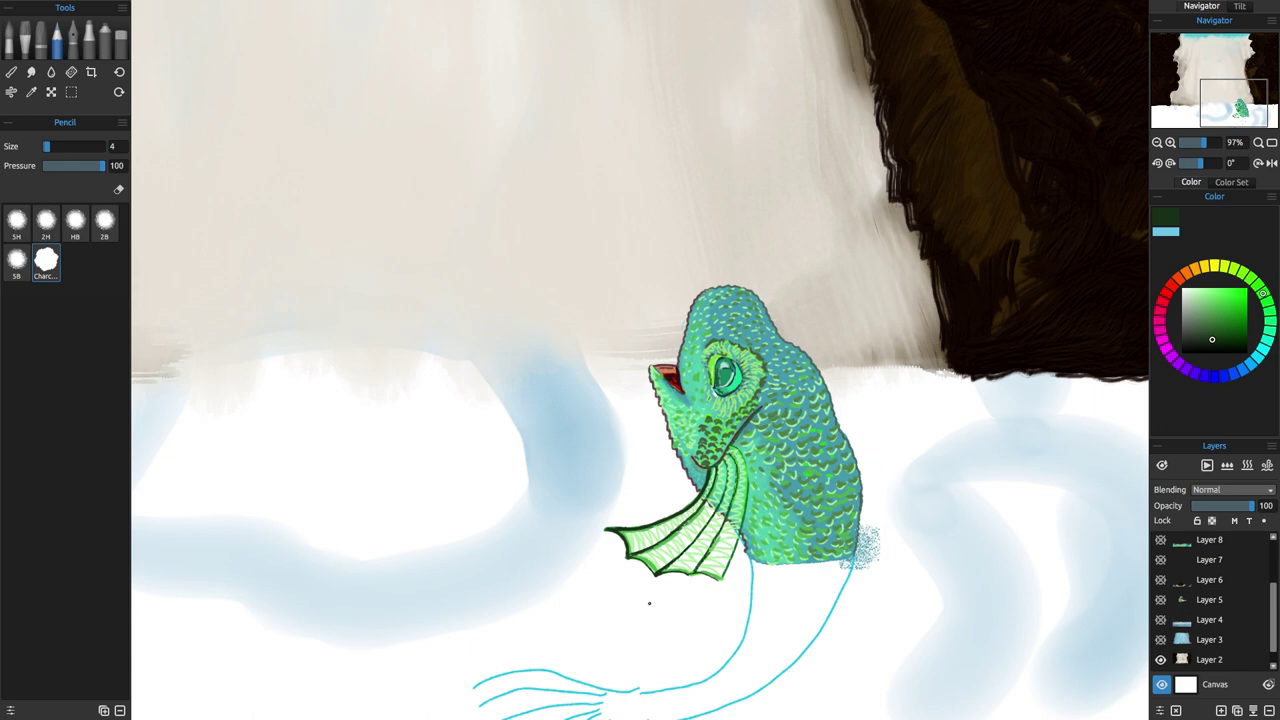
drag(750, 454, 738, 536)
drag(736, 538, 720, 580)
Set the pencil size to 16, thicken the inner fin rays and add short dark bars between them.
click(128, 8)
click(143, 22)
click(55, 146)
mouse_move(731, 444)
mouse_down()
mouse_move(747, 504)
mouse_move(738, 534)
mouse_move(710, 550)
mouse_up()
mouse_move(738, 455)
mouse_down()
mouse_move(728, 510)
mouse_move(656, 575)
mouse_move(711, 542)
mouse_up()
drag(701, 530, 717, 533)
mouse_move(709, 520)
mouse_down()
mouse_move(723, 526)
mouse_move(715, 539)
mouse_up()
Choose a bright yellow-green and add short highlight strokes between the fin's inner rays.
click(1224, 266)
click(1238, 297)
drag(706, 525, 719, 530)
drag(697, 542, 712, 544)
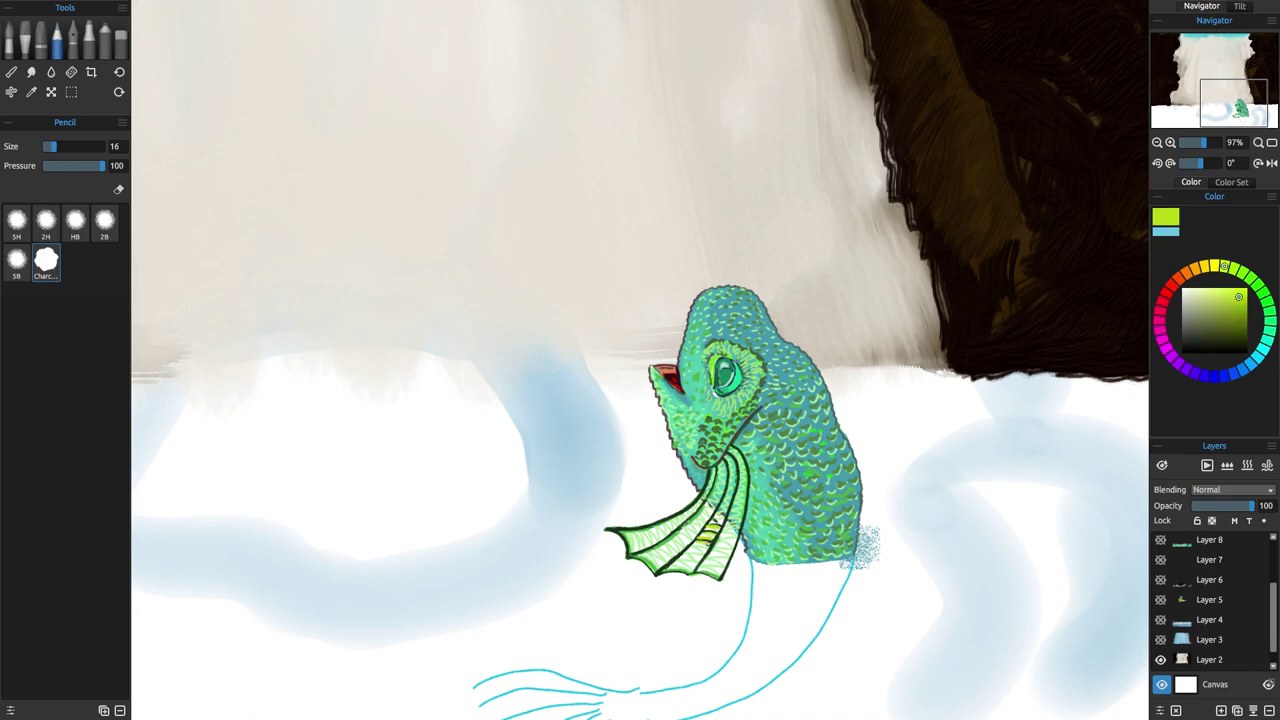
Choose a dark olive green and draw short cross bars between all the rays of the side fin.
click(1237, 325)
key(ctrl+plus)
mouse_move(727, 488)
mouse_down()
mouse_move(738, 492)
mouse_move(718, 492)
mouse_move(650, 572)
mouse_up()
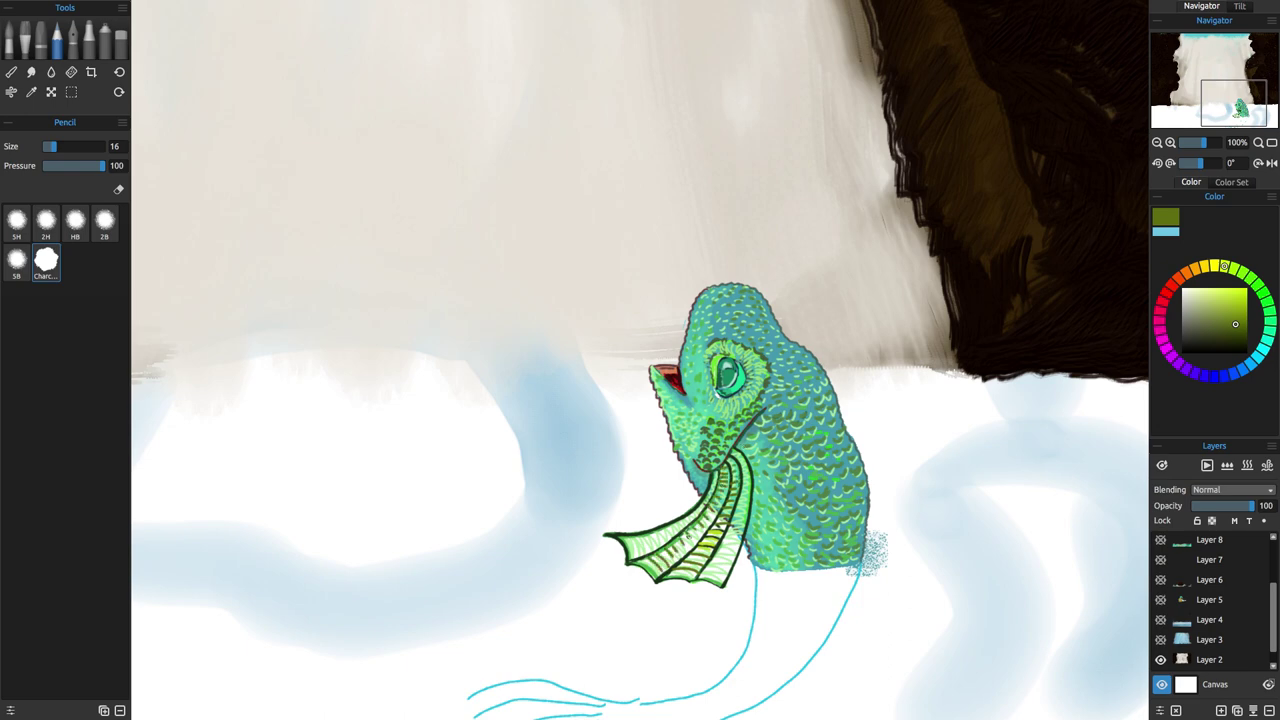
drag(699, 526, 709, 534)
mouse_move(673, 549)
mouse_down()
mouse_move(683, 557)
mouse_move(657, 573)
mouse_up()
mouse_move(628, 537)
mouse_down()
mouse_move(637, 552)
mouse_move(660, 549)
mouse_up()
mouse_move(662, 525)
mouse_down()
mouse_move(676, 539)
mouse_move(695, 531)
mouse_up()
mouse_move(695, 503)
mouse_down()
mouse_move(707, 513)
mouse_move(746, 480)
mouse_move(740, 530)
mouse_move(705, 578)
mouse_up()
Paint olive green strokes along the edge of the fish's lower jaw and beneath its mouth.
key(n)
key(p)
drag(650, 368, 680, 458)
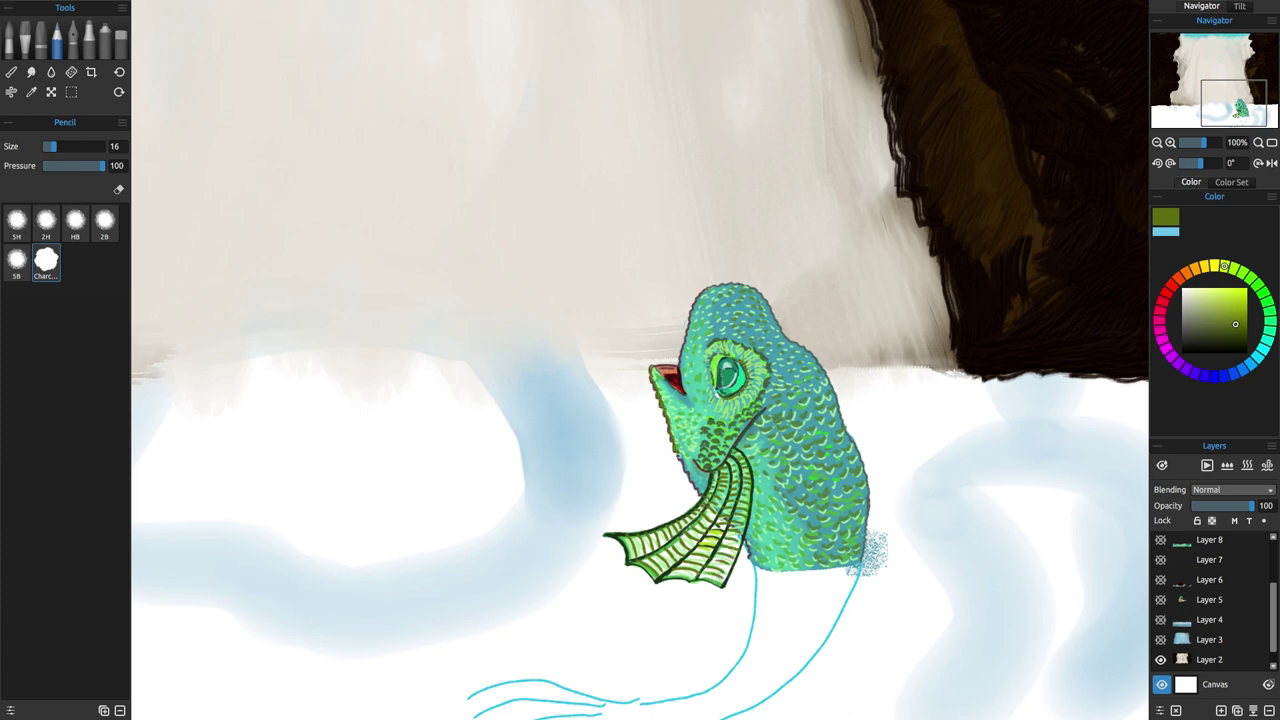
mouse_move(655, 378)
mouse_down()
mouse_move(674, 438)
mouse_move(684, 416)
mouse_move(690, 426)
mouse_up()
Make the hidden scenery and kingfisher layers visible again.
click(1177, 655)
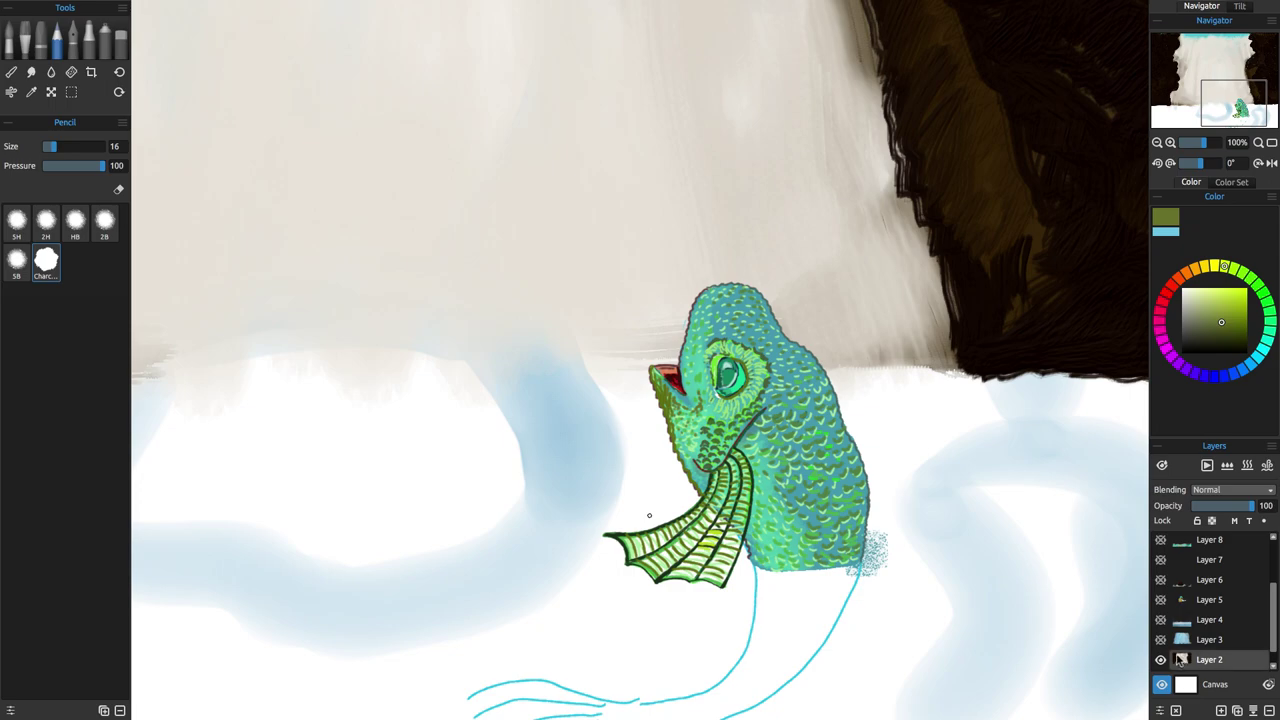
drag(1160, 640, 1160, 540)
scroll(1222, 654, down, 1)
scroll(1222, 652, up, 3)
click(1160, 602)
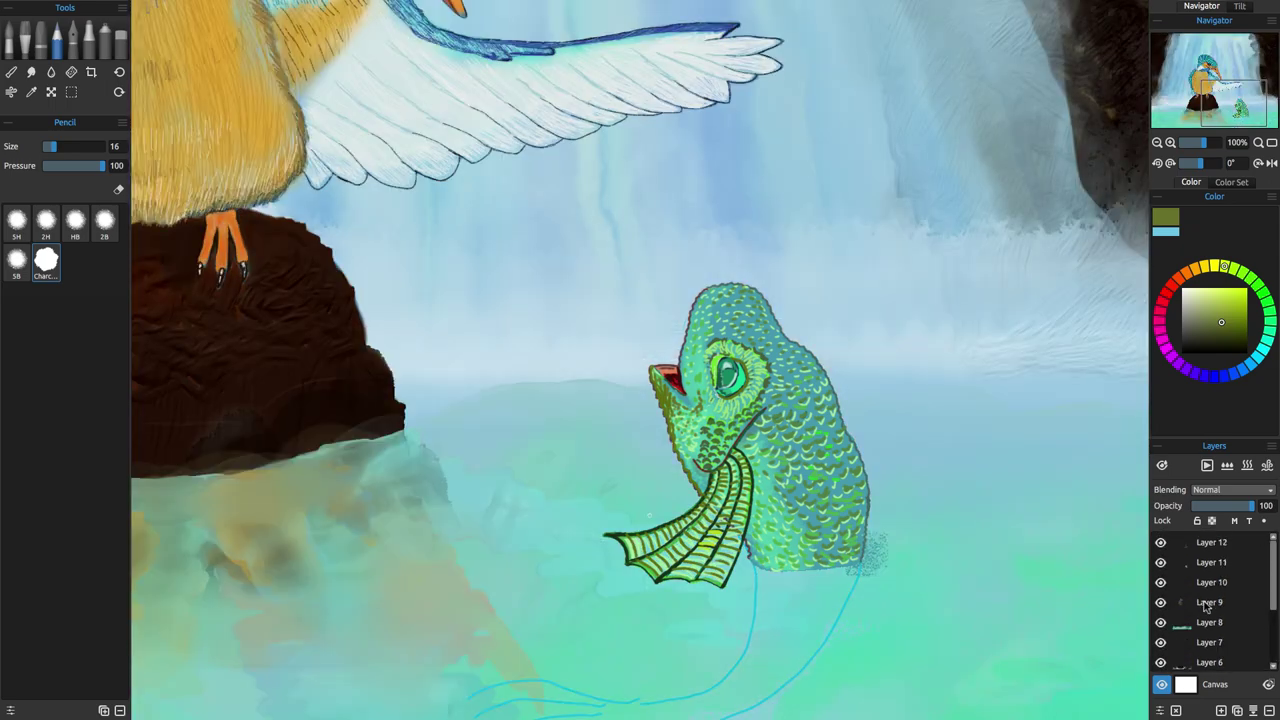
Sample the green of the fish's pupil, darken it, and hide all layers below Layer 11.
mouse_move(1203, 143)
mouse_down()
mouse_move(1184, 143)
mouse_move(1209, 144)
mouse_up()
click(31, 92)
click(877, 397)
click(57, 34)
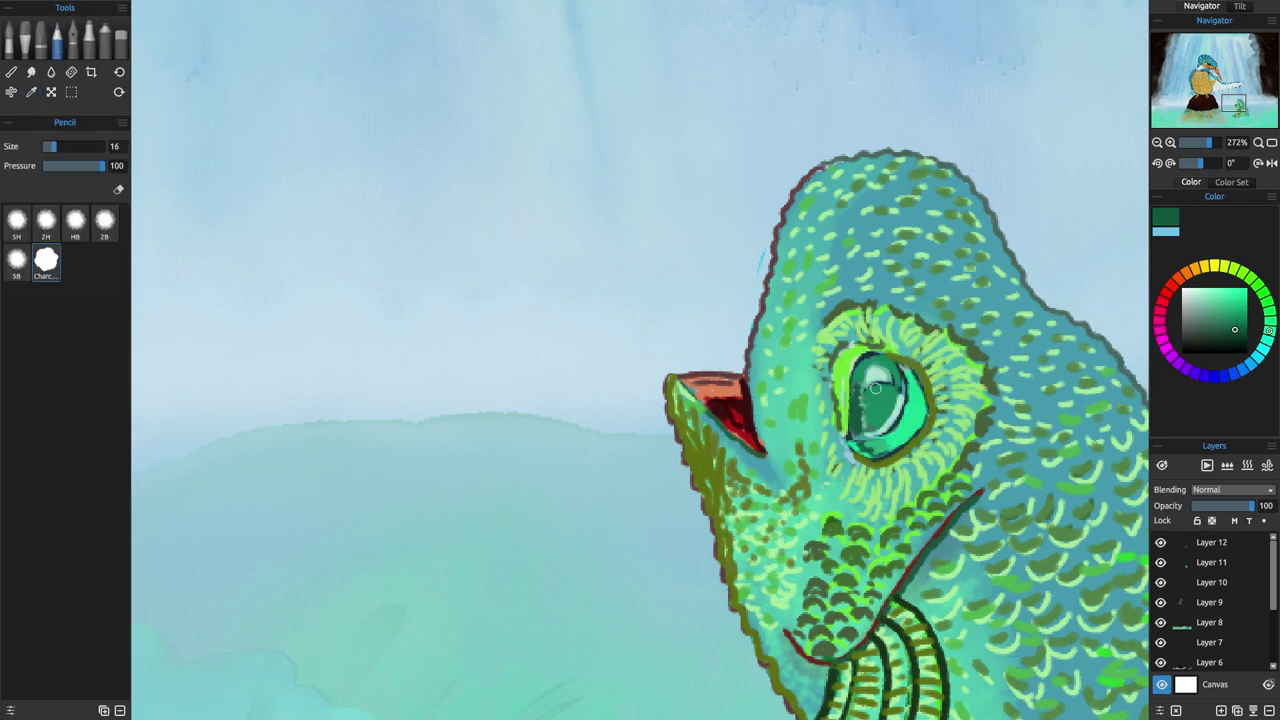
click(1231, 338)
scroll(1163, 625, down, 3)
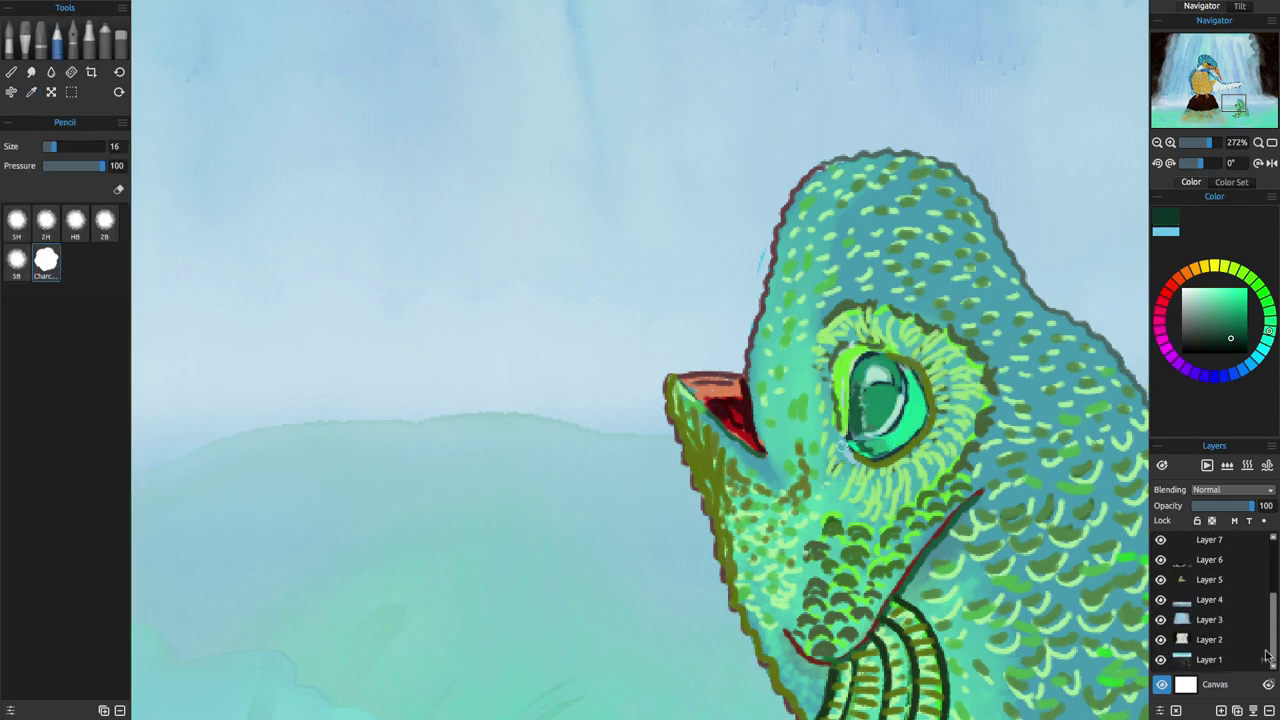
drag(1161, 622, 1163, 581)
scroll(1219, 545, up, 3)
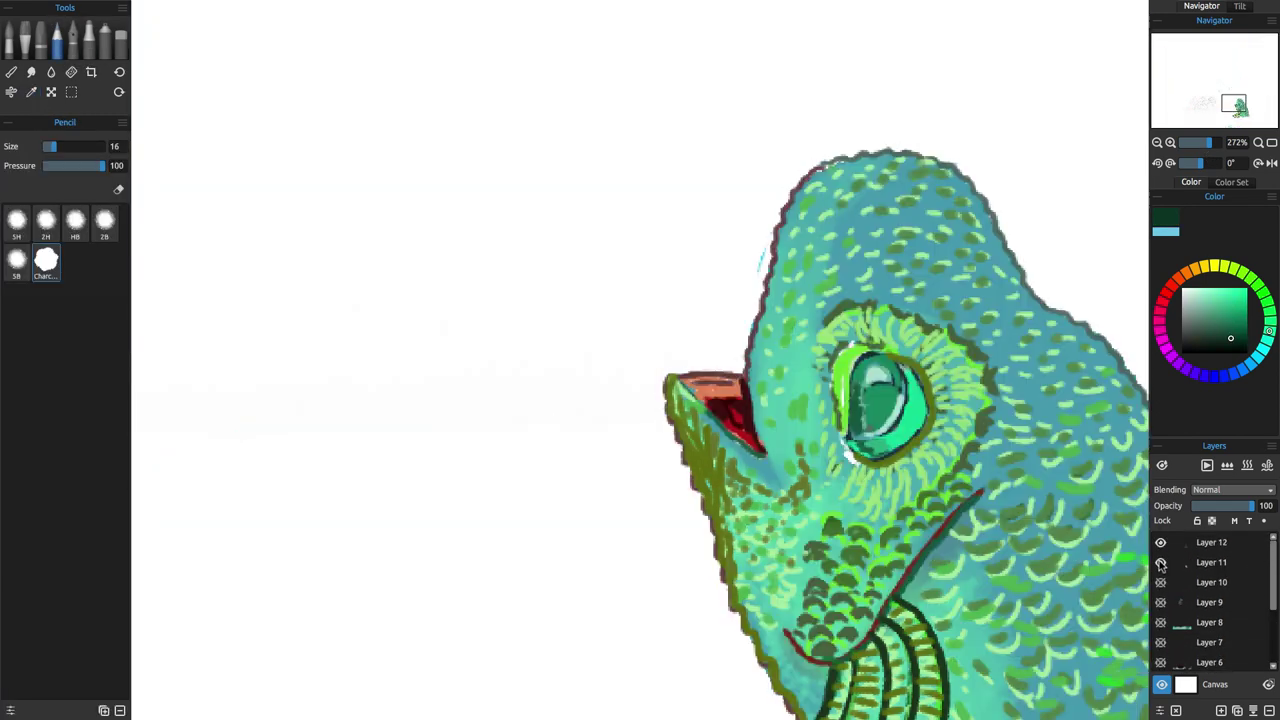
Deepen the shading inside the fish's pupil on Layer 11 with progressively darker greens.
click(1207, 566)
mouse_move(870, 384)
mouse_down()
mouse_move(888, 392)
mouse_move(888, 366)
mouse_move(884, 412)
mouse_move(894, 388)
mouse_move(871, 428)
mouse_move(889, 393)
mouse_move(864, 412)
mouse_move(858, 392)
mouse_move(870, 392)
mouse_up()
click(1233, 333)
click(1234, 336)
click(1202, 353)
drag(870, 365, 866, 376)
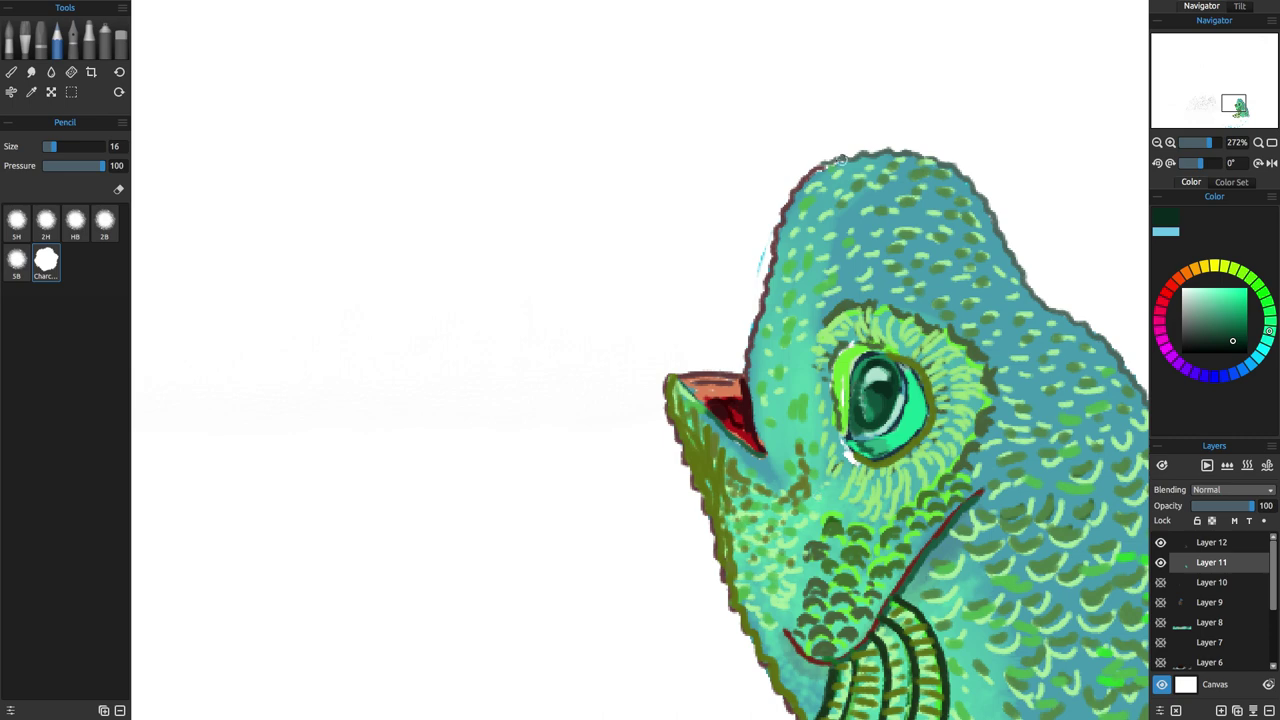
Paint dark green and muted grey-green strokes along the top of the fish's head and the back of its neck.
click(1225, 316)
mouse_move(819, 167)
mouse_down()
mouse_move(866, 153)
mouse_move(950, 167)
mouse_move(780, 218)
mouse_move(827, 170)
mouse_move(892, 156)
mouse_up()
click(1200, 337)
click(1200, 323)
mouse_move(930, 160)
mouse_down()
mouse_move(973, 197)
mouse_move(1028, 298)
mouse_up()
click(1200, 328)
mouse_move(992, 244)
mouse_down()
mouse_move(1016, 290)
mouse_move(1138, 392)
mouse_up()
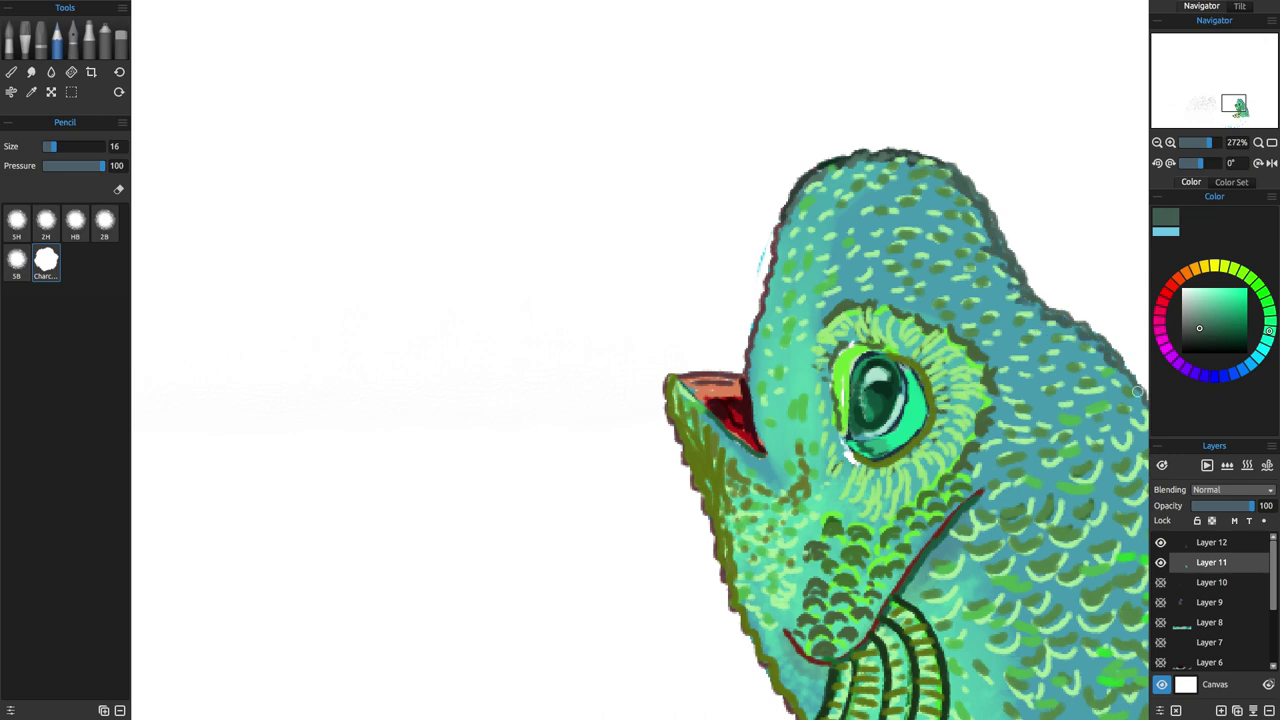
Darken the outline of the fish's lower jaw and throat, and add sampled green strokes beneath the chin.
alt+click(708, 402)
drag(666, 392, 797, 710)
drag(732, 533, 804, 692)
alt+click(832, 522)
click(1209, 315)
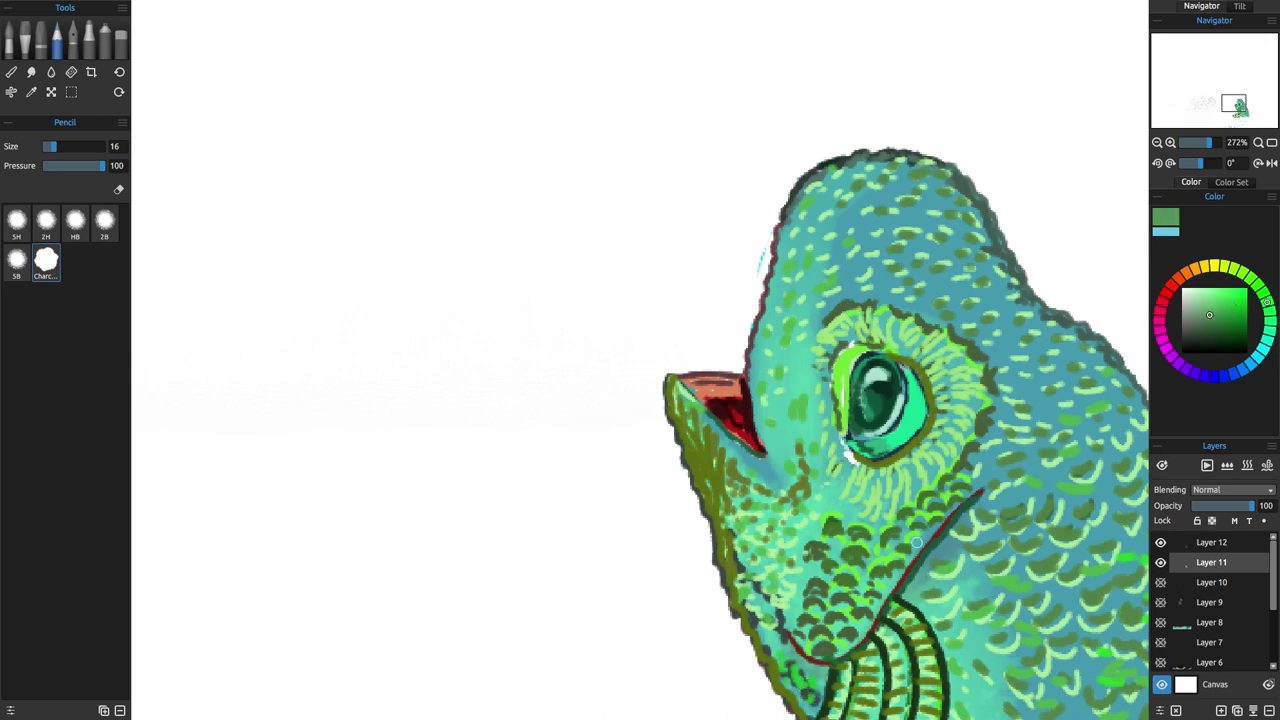
drag(764, 642, 814, 711)
drag(753, 617, 767, 645)
Paint a pale teal highlight in the rim of the fish's eye and reduce the pencil size to 9.
drag(915, 404, 906, 428)
click(1266, 340)
click(1204, 300)
click(50, 146)
drag(821, 523, 453, 325)
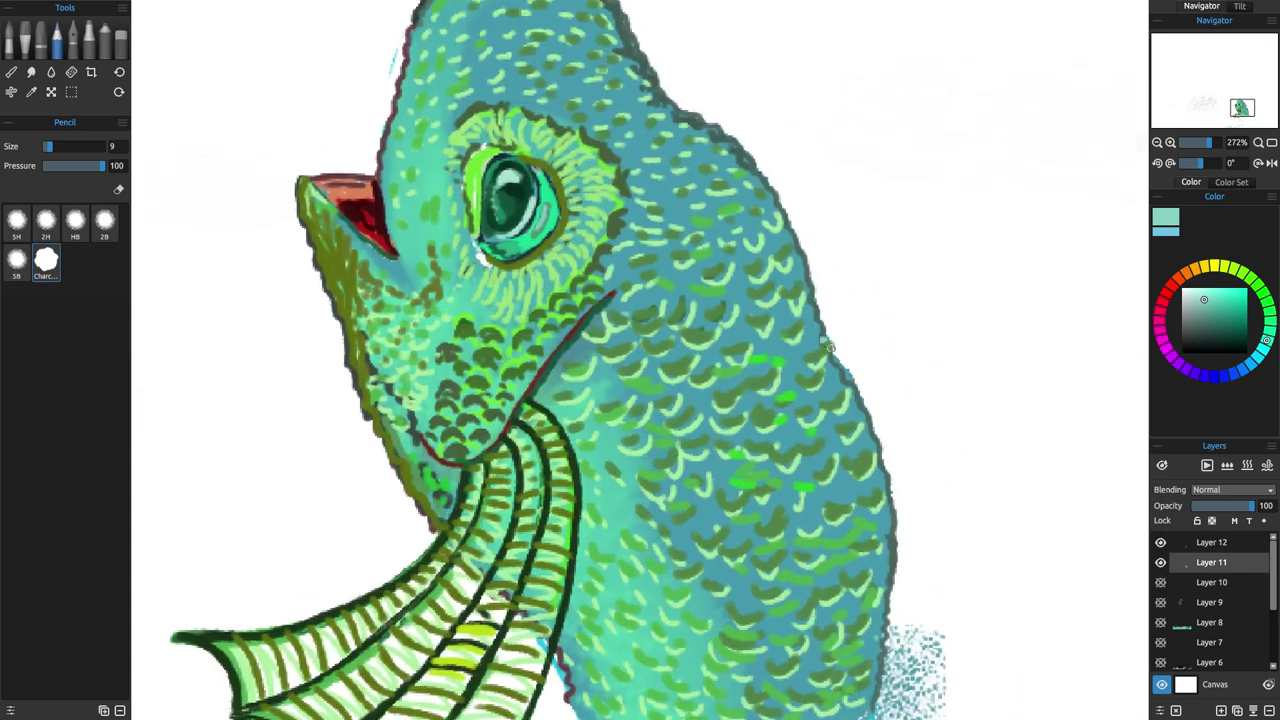
Outline the fish's back and the gill line behind its cheek in dark teal.
click(1229, 346)
mouse_move(828, 346)
mouse_down()
mouse_move(799, 245)
mouse_move(742, 148)
mouse_up()
drag(829, 340, 878, 456)
click(1231, 327)
alt+click(888, 432)
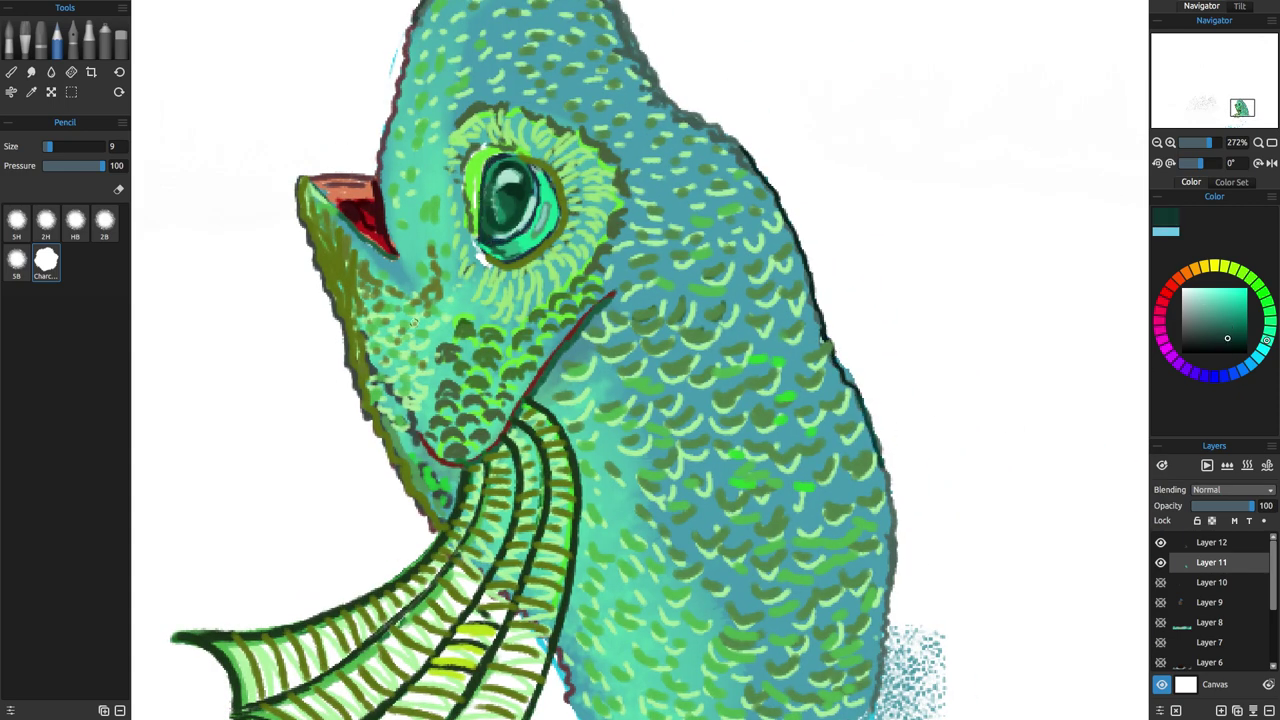
drag(612, 297, 534, 396)
Show Layers 8 to 10 and draw a spiny, ribbed dorsal fin on the fish's back with a size 17 dark green pencil.
drag(1160, 582, 1160, 624)
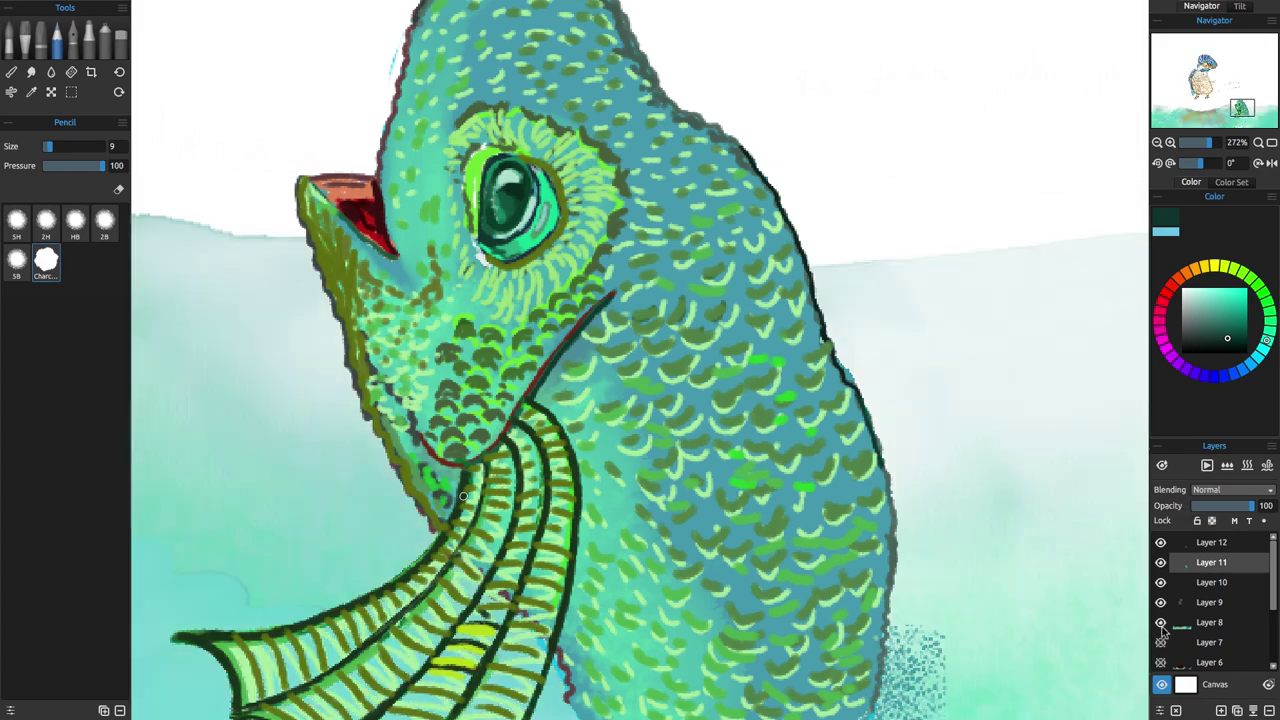
drag(1208, 144, 1201, 144)
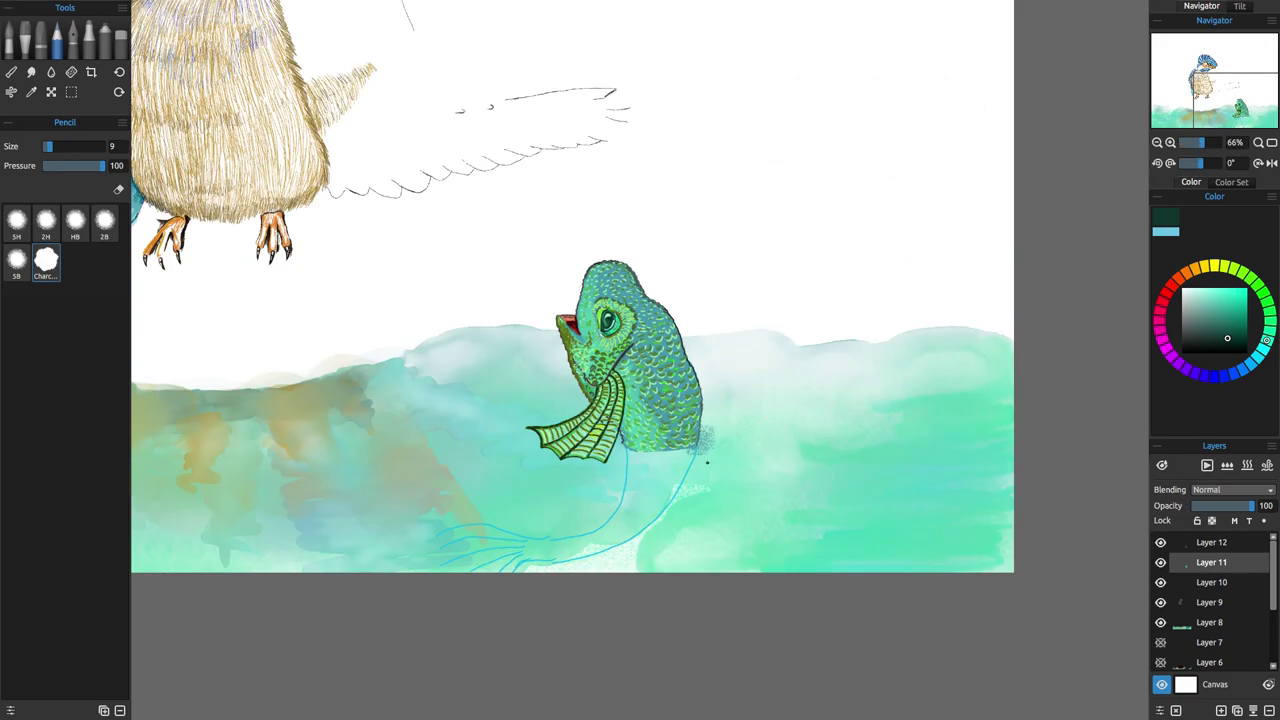
click(1228, 342)
drag(49, 146, 54, 146)
mouse_move(686, 353)
mouse_down()
mouse_move(749, 355)
mouse_move(742, 372)
mouse_up()
drag(692, 381, 740, 379)
drag(694, 389, 732, 395)
drag(699, 405, 728, 404)
mouse_move(700, 413)
mouse_down()
mouse_move(725, 412)
mouse_move(710, 446)
mouse_up()
mouse_move(676, 338)
mouse_down()
mouse_move(714, 344)
mouse_move(734, 392)
mouse_move(716, 430)
mouse_up()
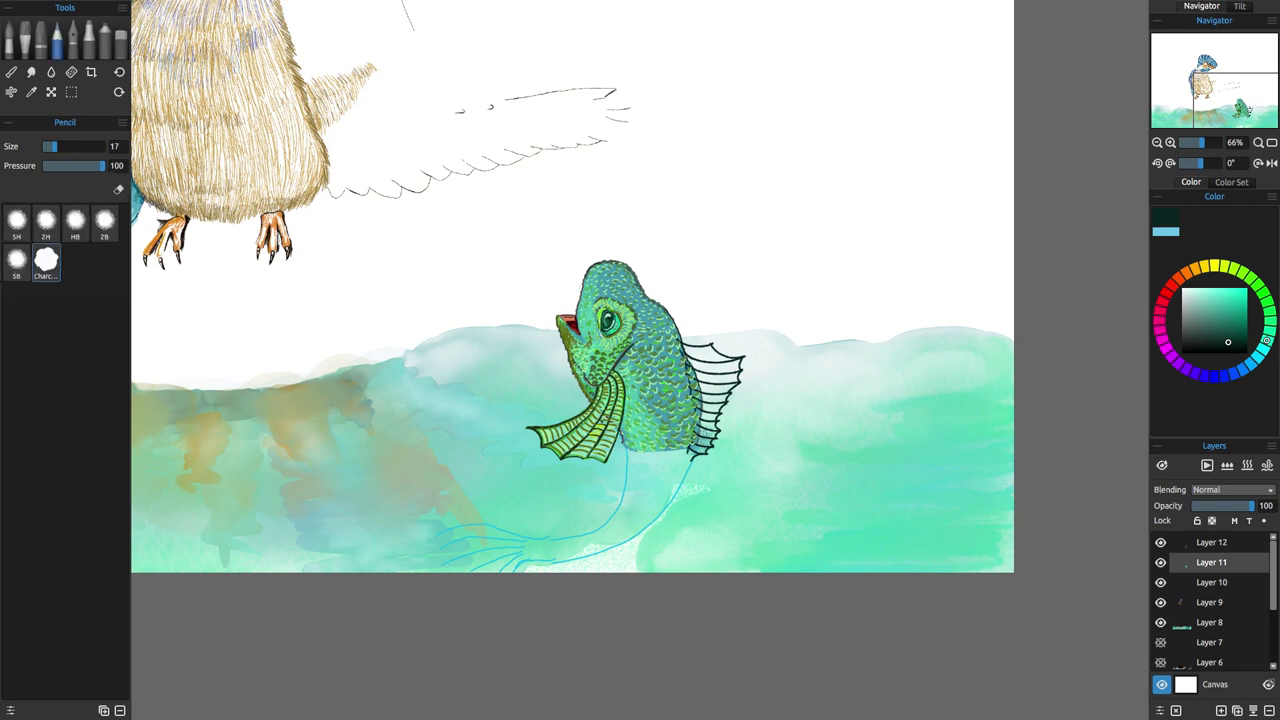
Try drawing a second set of curved fin spines on the fish's back above the dorsal fin.
drag(684, 335, 726, 298)
mouse_move(686, 340)
mouse_down()
mouse_move(721, 315)
mouse_move(706, 302)
mouse_up()
mouse_move(676, 330)
mouse_down()
mouse_move(694, 300)
mouse_move(672, 320)
mouse_up()
Undo all the strokes of the extra upper fin.
click(117, 8)
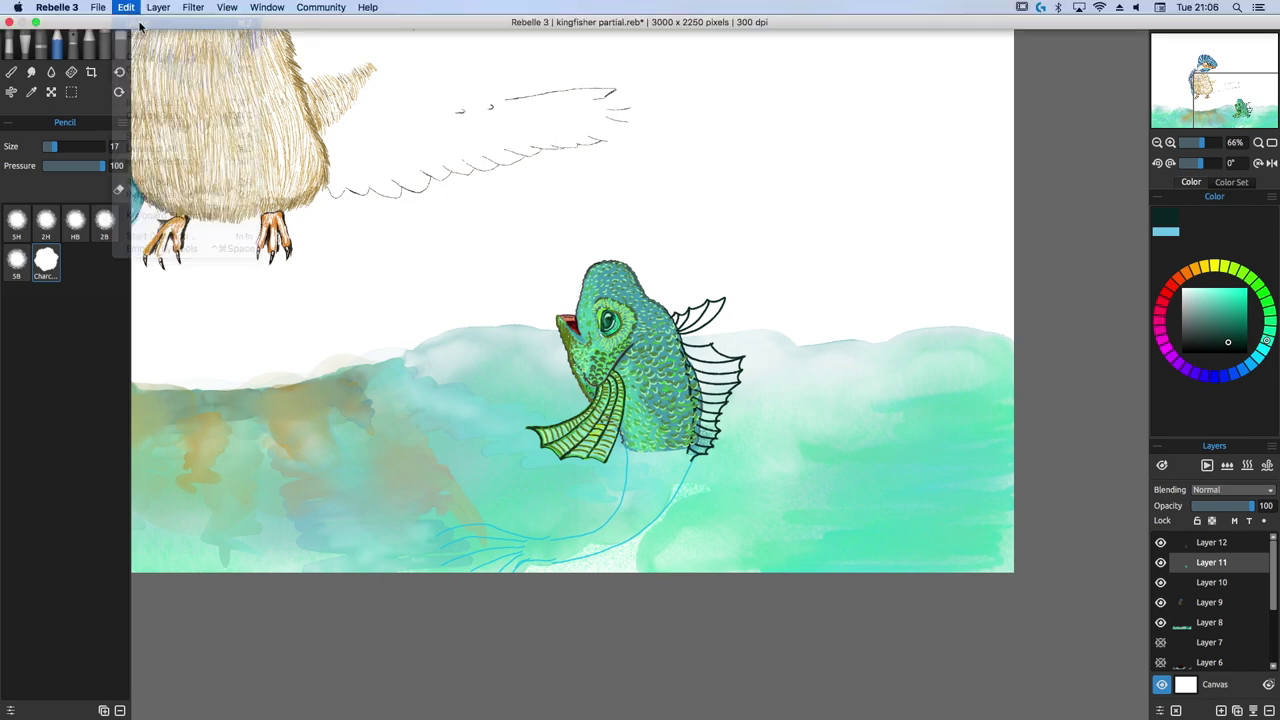
click(143, 26)
click(126, 8)
click(137, 23)
click(128, 8)
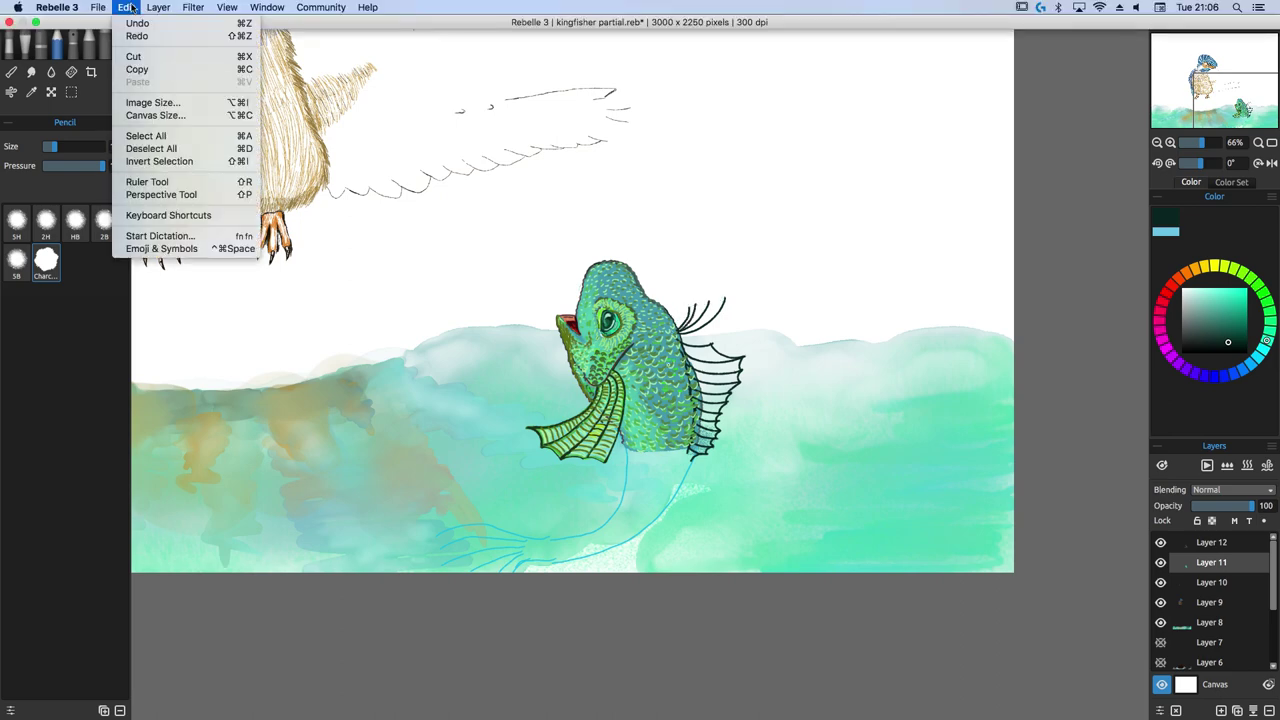
click(137, 22)
click(131, 9)
click(137, 22)
click(131, 10)
click(137, 23)
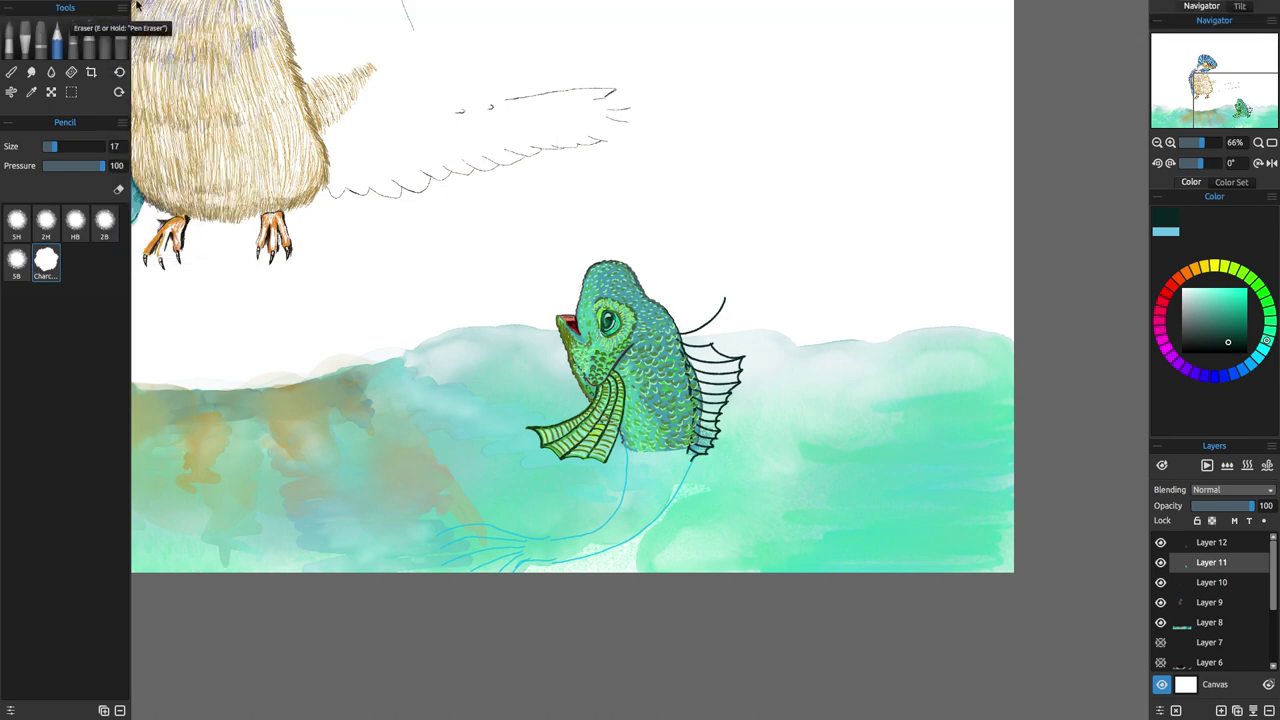
click(121, 42)
click(57, 42)
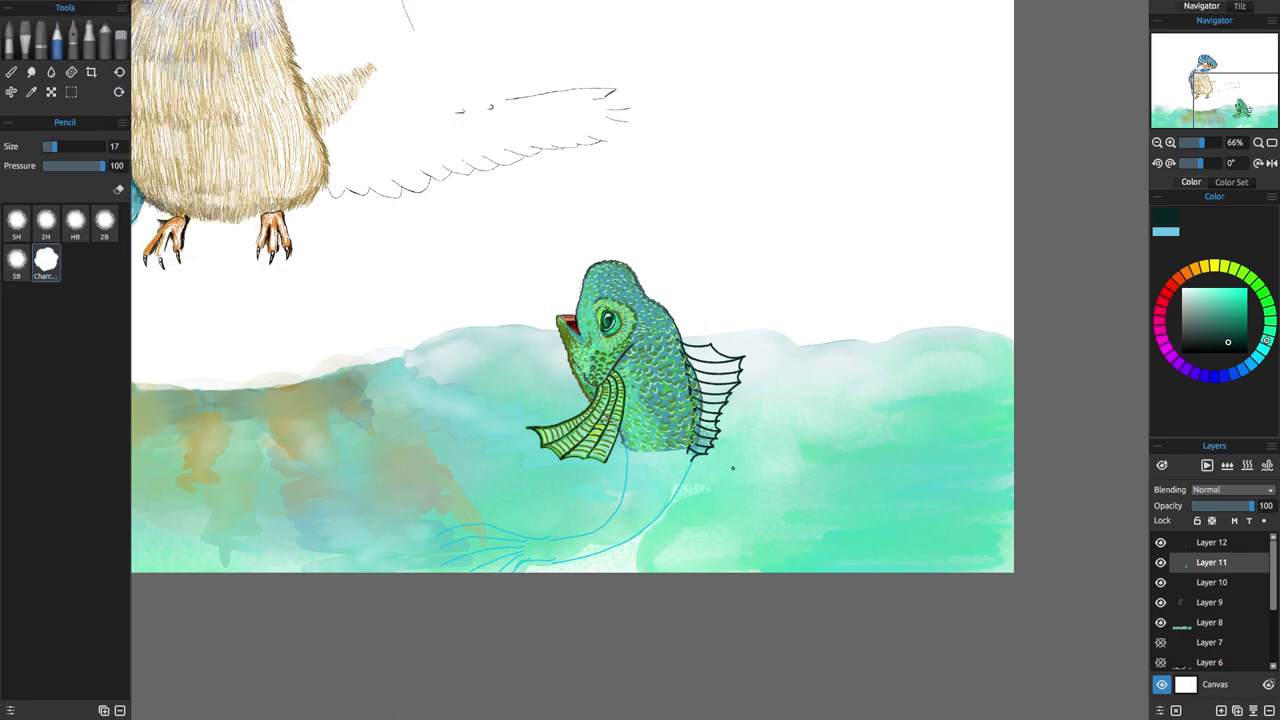
Trace the scalloped outer edge of the dorsal fin with medium green strokes.
drag(1202, 143, 1207, 143)
click(1270, 322)
click(1237, 323)
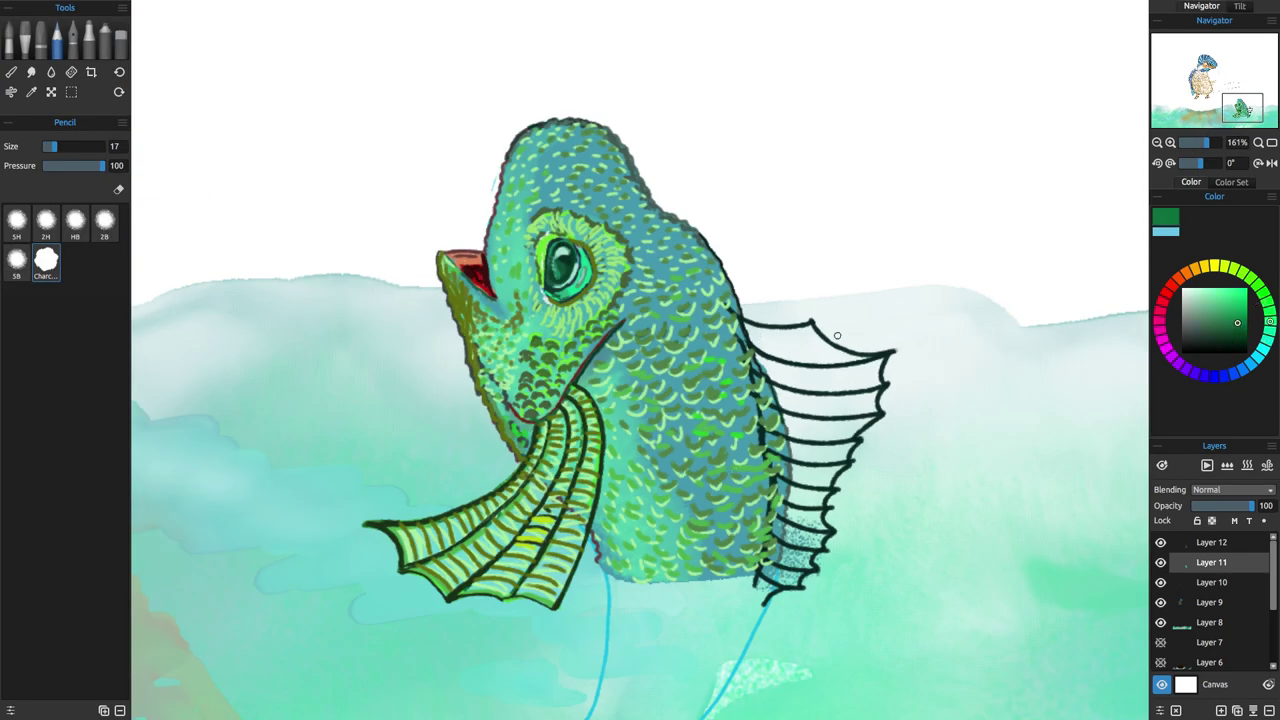
drag(784, 329, 874, 356)
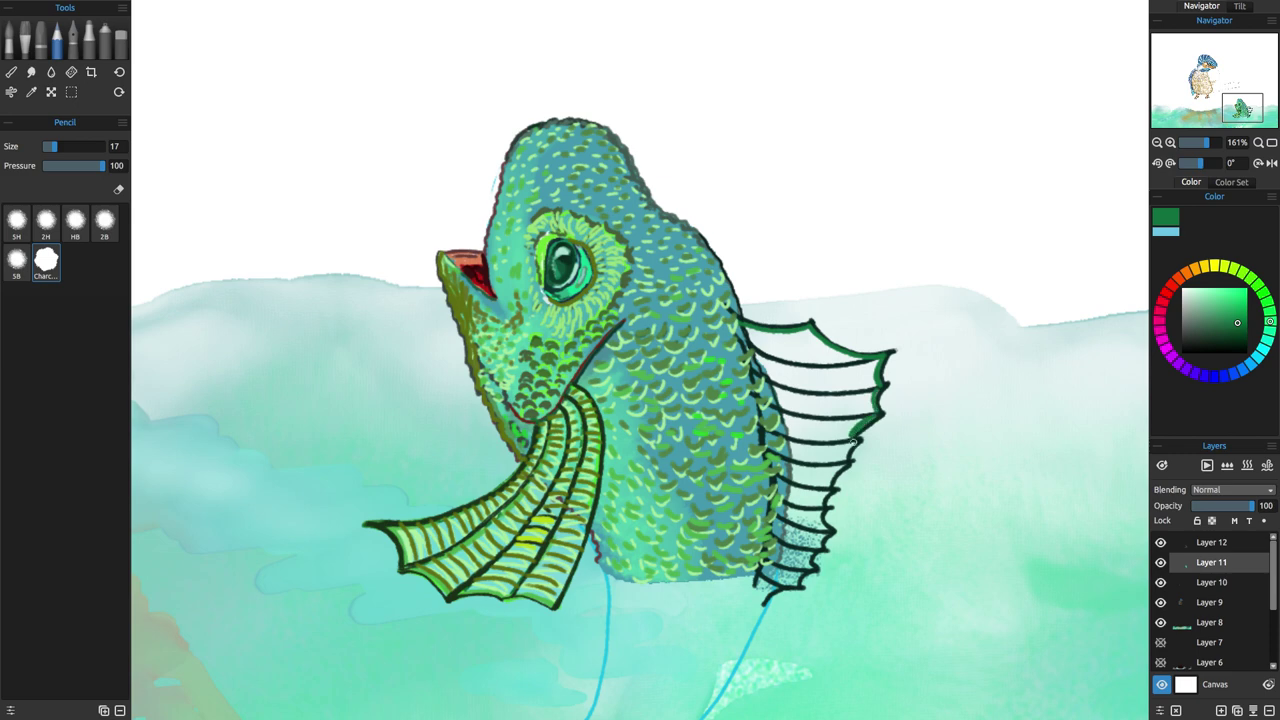
Hatch the spaces between the dorsal fin's ribs with short olive green strokes.
click(1243, 272)
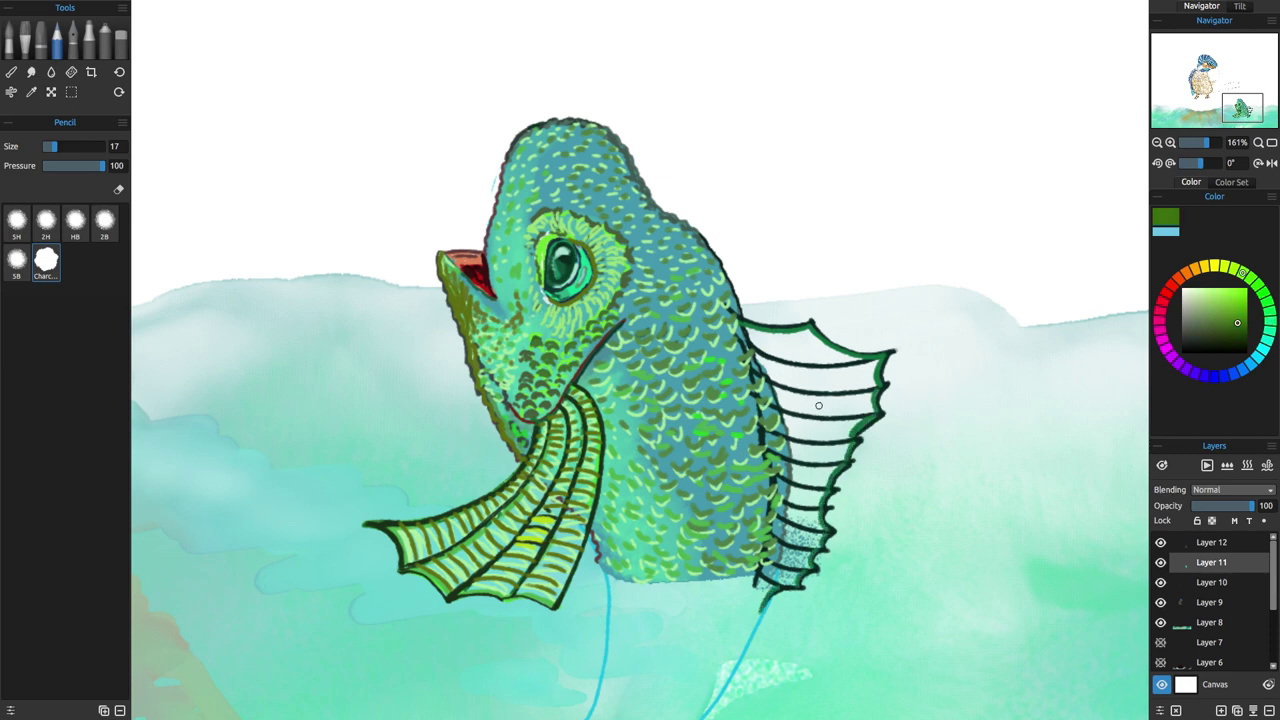
mouse_move(752, 330)
mouse_down()
mouse_move(785, 360)
mouse_move(812, 345)
mouse_move(855, 357)
mouse_up()
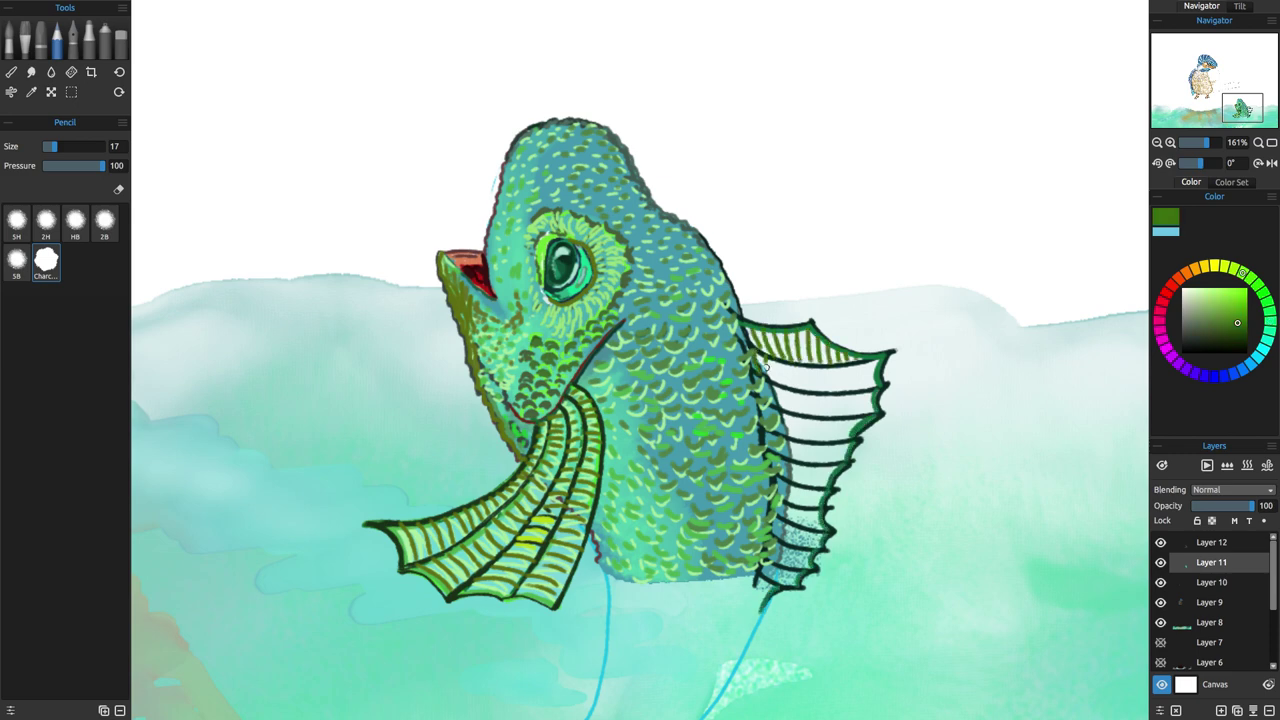
mouse_move(766, 368)
mouse_down()
mouse_move(814, 394)
mouse_move(872, 360)
mouse_move(821, 418)
mouse_move(771, 383)
mouse_move(855, 430)
mouse_up()
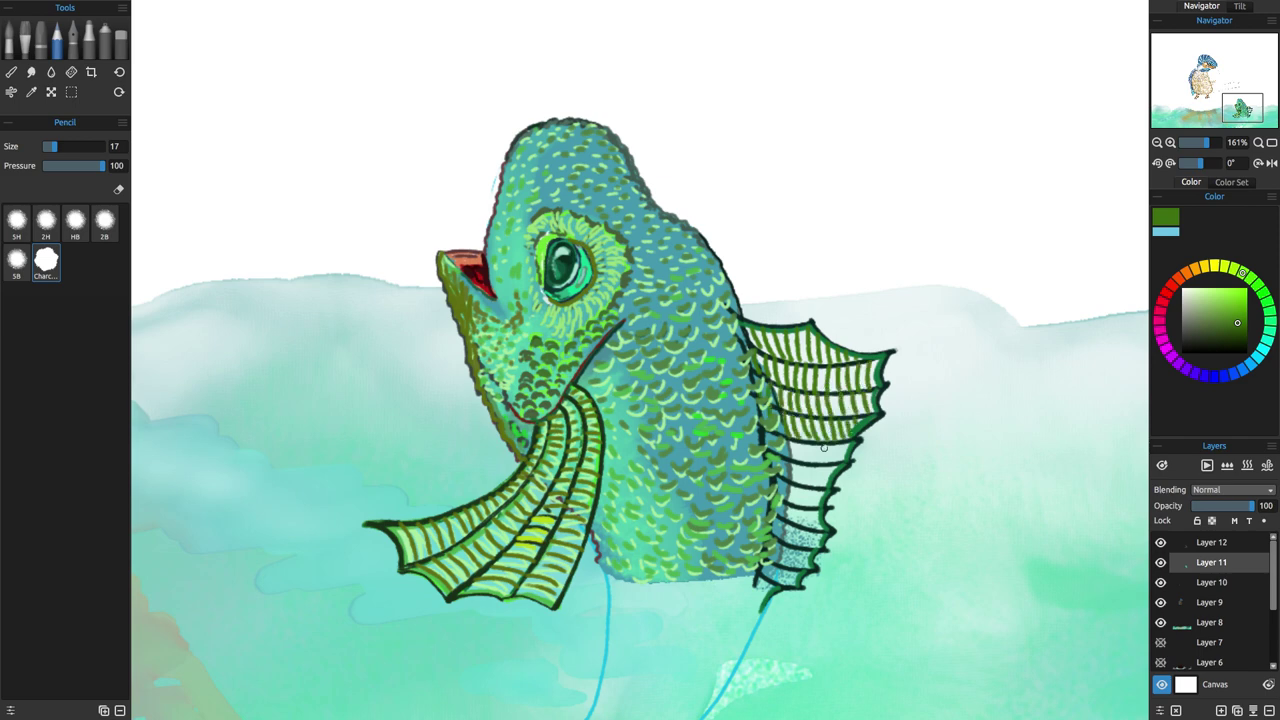
mouse_move(768, 432)
mouse_down()
mouse_move(798, 461)
mouse_move(825, 461)
mouse_move(822, 476)
mouse_move(796, 464)
mouse_move(819, 449)
mouse_move(817, 490)
mouse_move(792, 487)
mouse_move(803, 556)
mouse_up()
Undo the stray pencil mark beside the fish.
key(super+0)
click(126, 8)
click(135, 32)
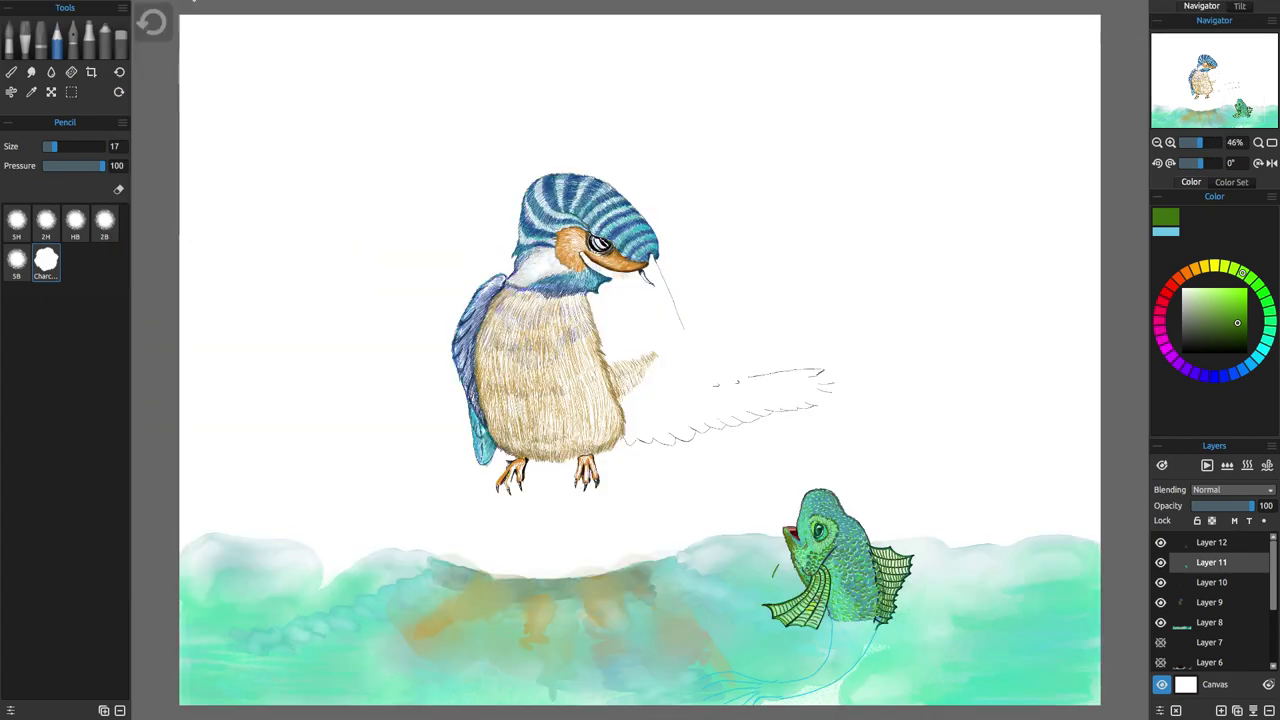
click(128, 8)
click(135, 32)
Add bright yellow-green strokes between the hatching of the dorsal fin.
click(1205, 143)
drag(1226, 94, 1241, 125)
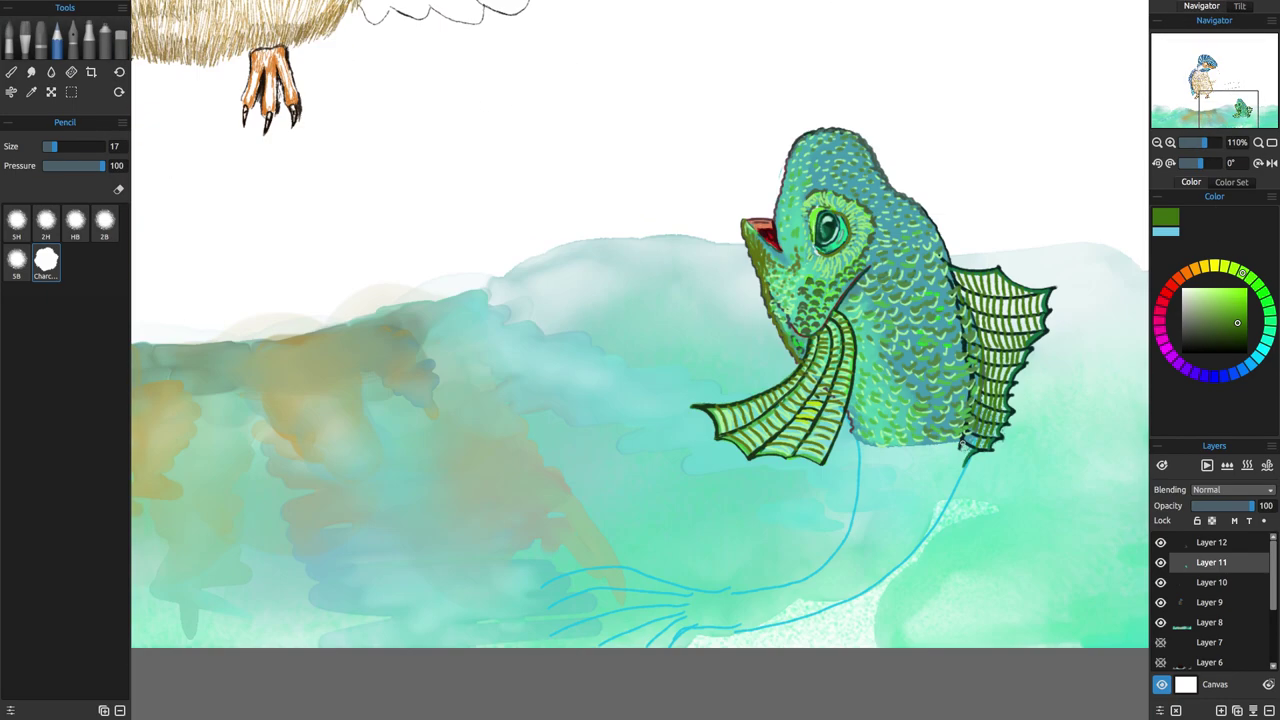
click(1224, 267)
drag(996, 275, 998, 292)
click(1236, 298)
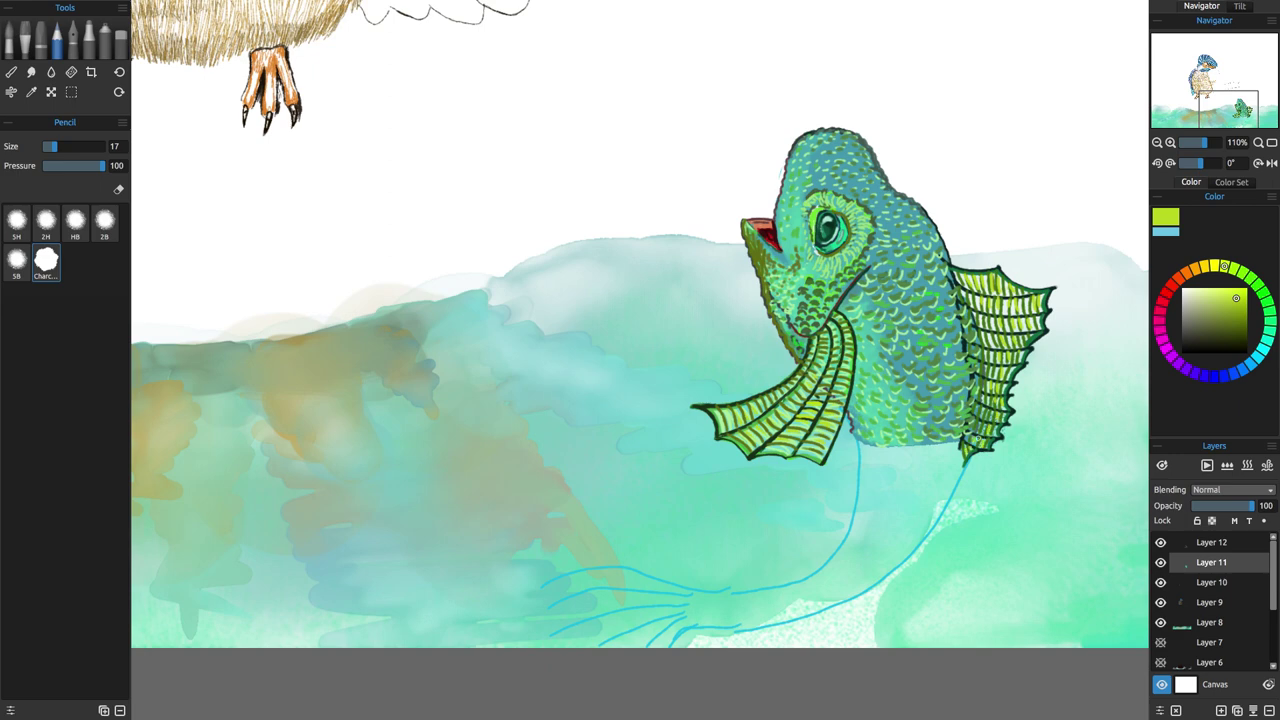
Paint a turquoise wash over the fish's underwater body with the size 33 watercolor liner, and dry the layer.
click(10, 40)
click(70, 205)
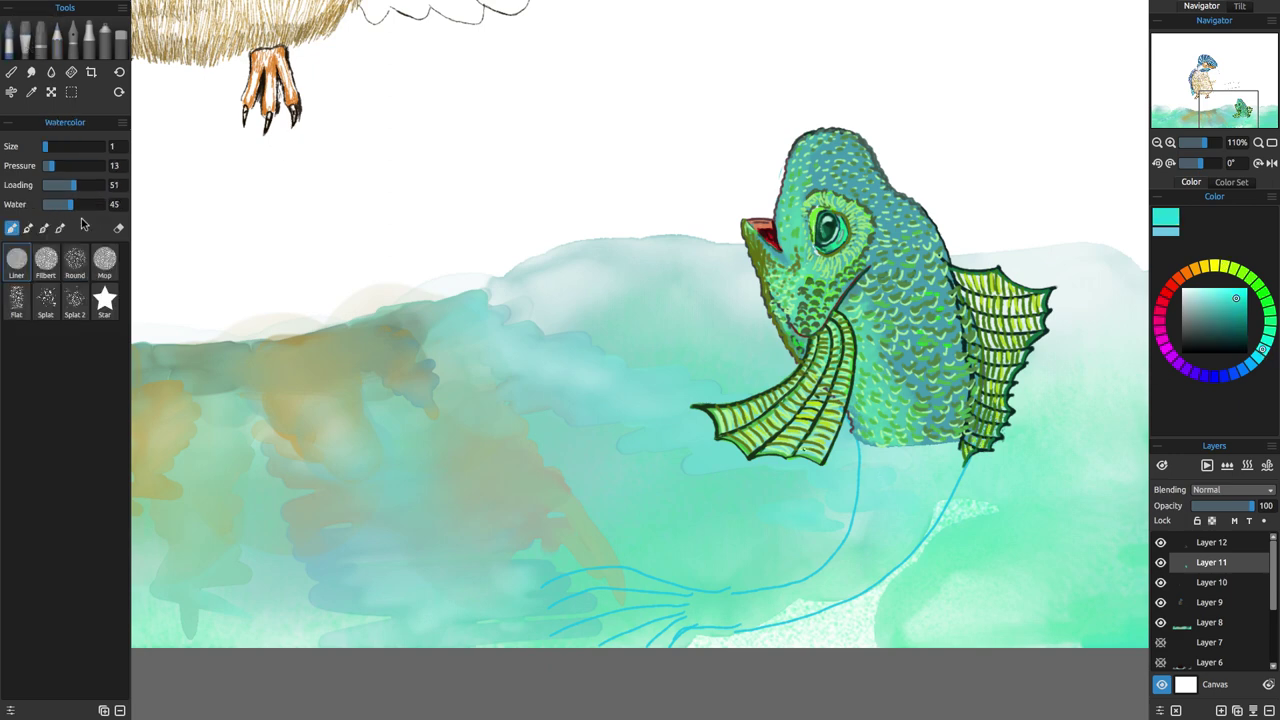
click(78, 147)
mouse_move(898, 484)
mouse_down()
mouse_move(842, 553)
mouse_move(712, 612)
mouse_up()
click(64, 147)
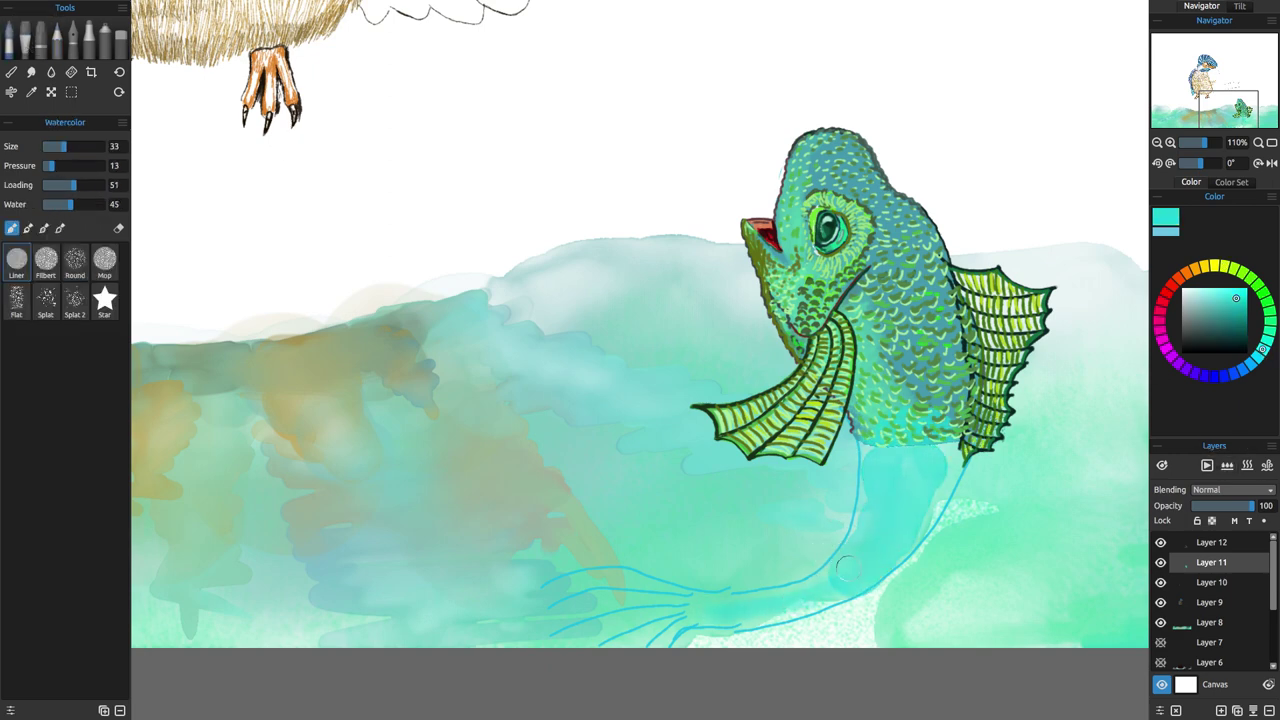
drag(953, 455, 935, 502)
click(1267, 465)
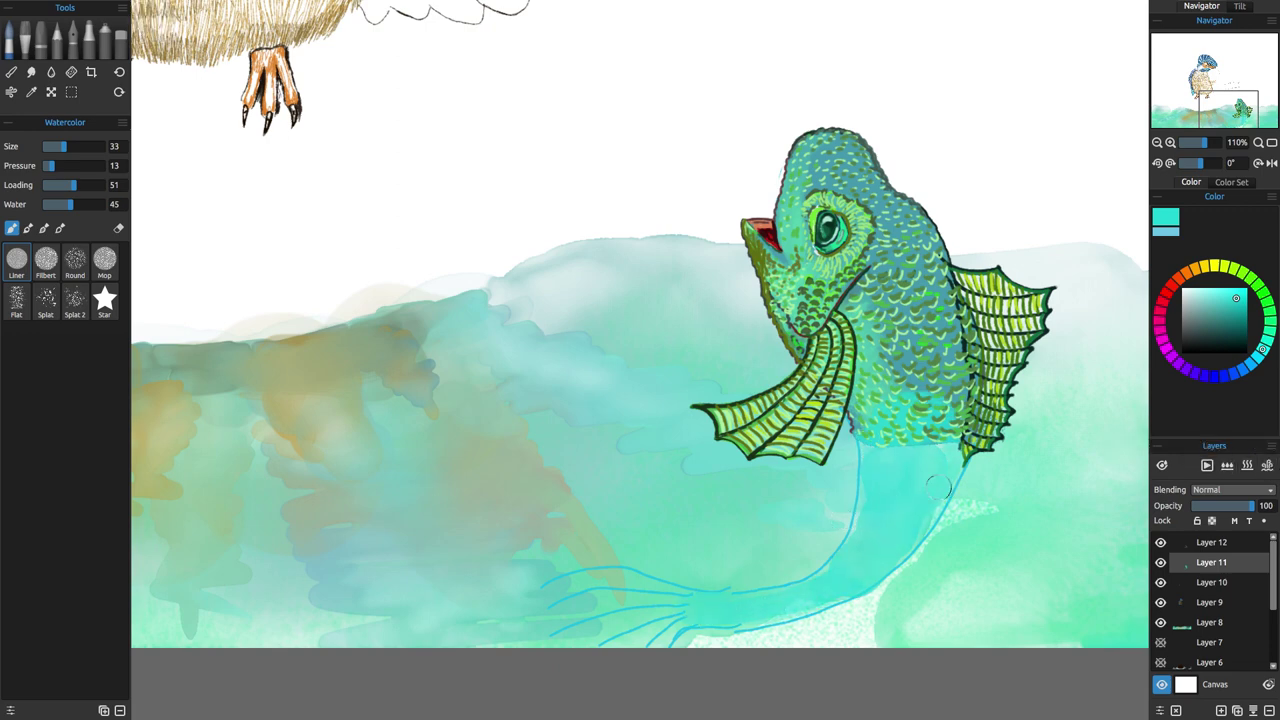
Paint dark teal scales on the underwater body using watercolor size 8, loading 71 and water 13.
click(1209, 303)
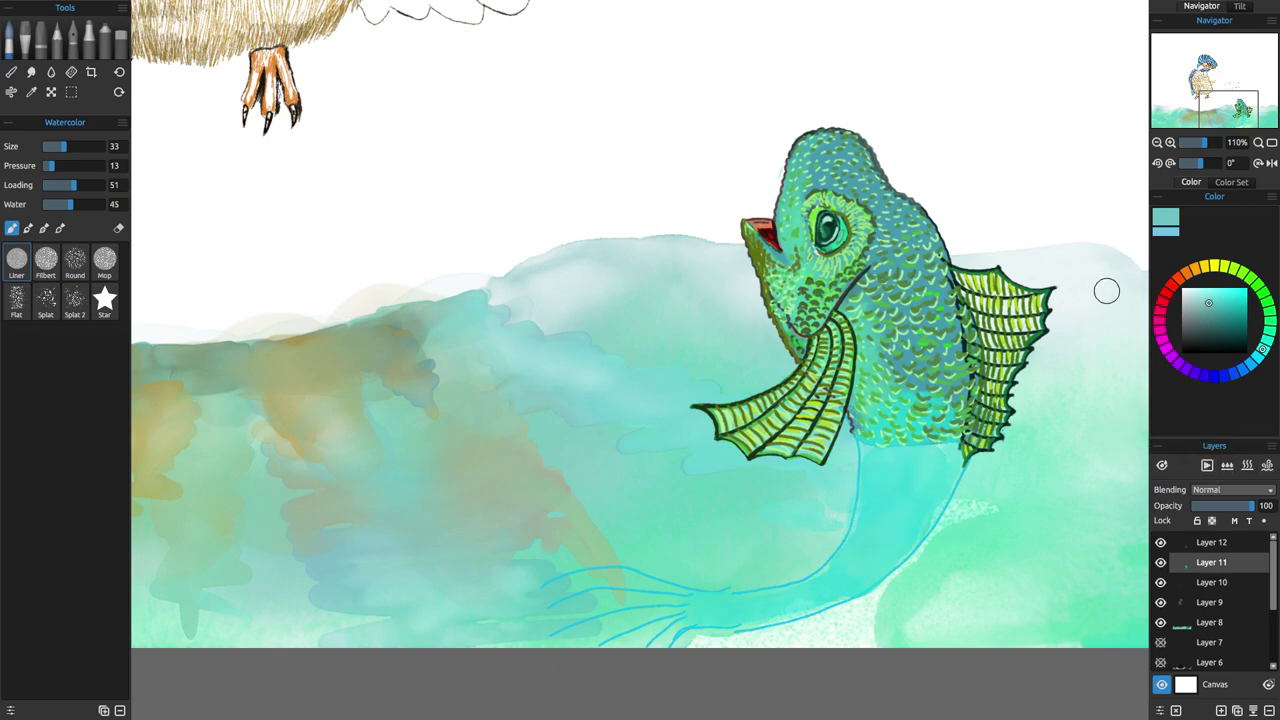
mouse_move(64, 147)
mouse_down()
mouse_move(49, 147)
mouse_move(62, 186)
mouse_move(86, 187)
mouse_up()
click(1201, 335)
drag(70, 205, 56, 205)
drag(891, 459, 897, 462)
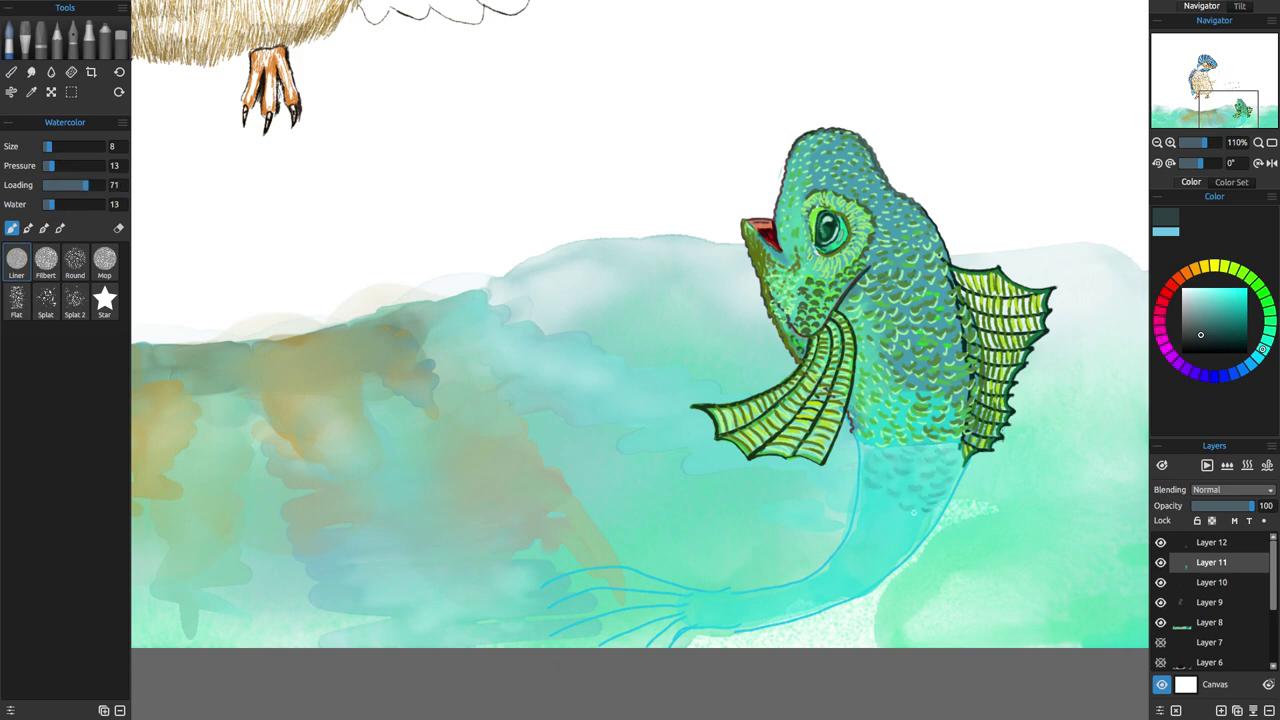
drag(866, 512, 858, 551)
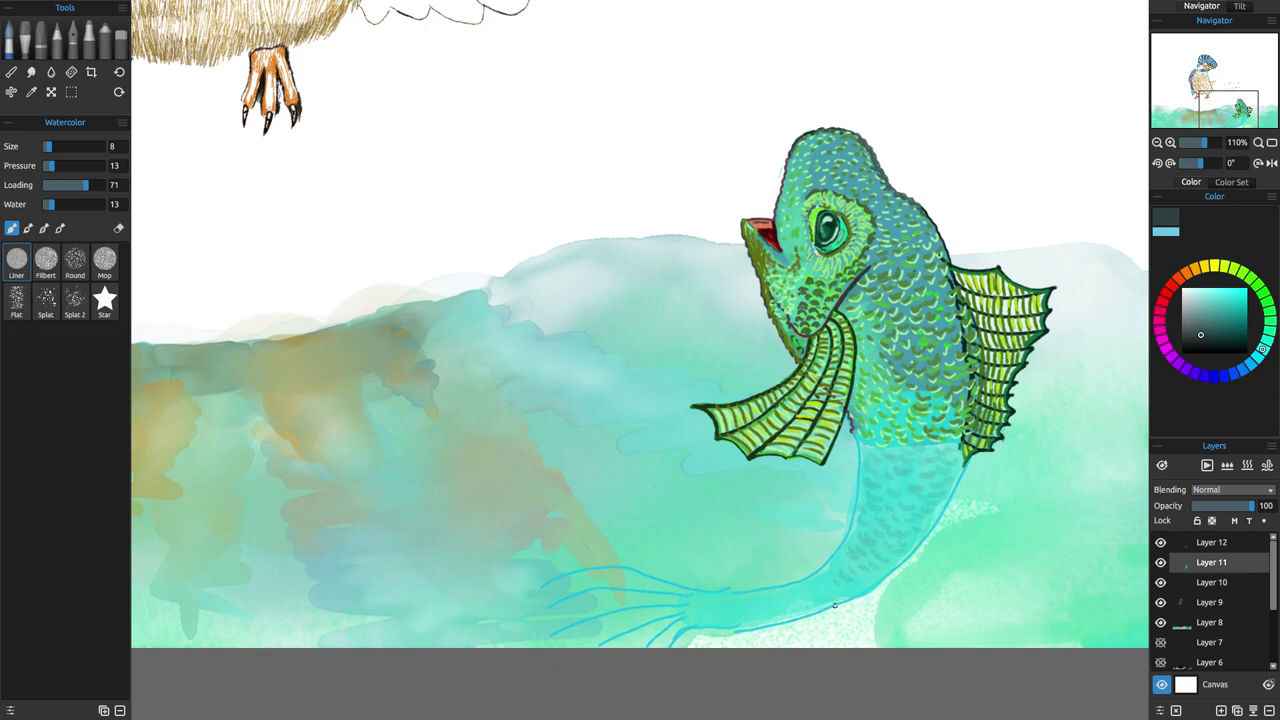
Outline the underwater body in sampled grey-teal and paint a ribbed tail fin at its end.
alt+click(818, 586)
drag(702, 624, 800, 611)
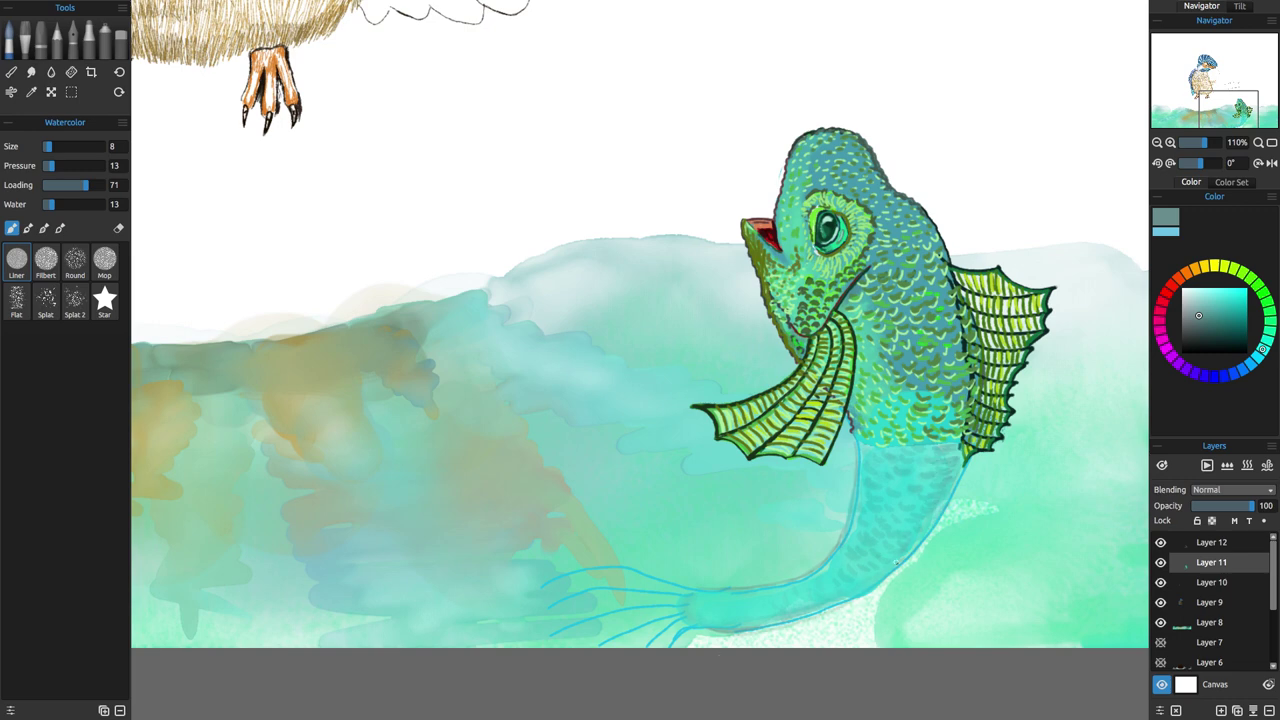
key(ctrl+s)
drag(583, 591, 587, 588)
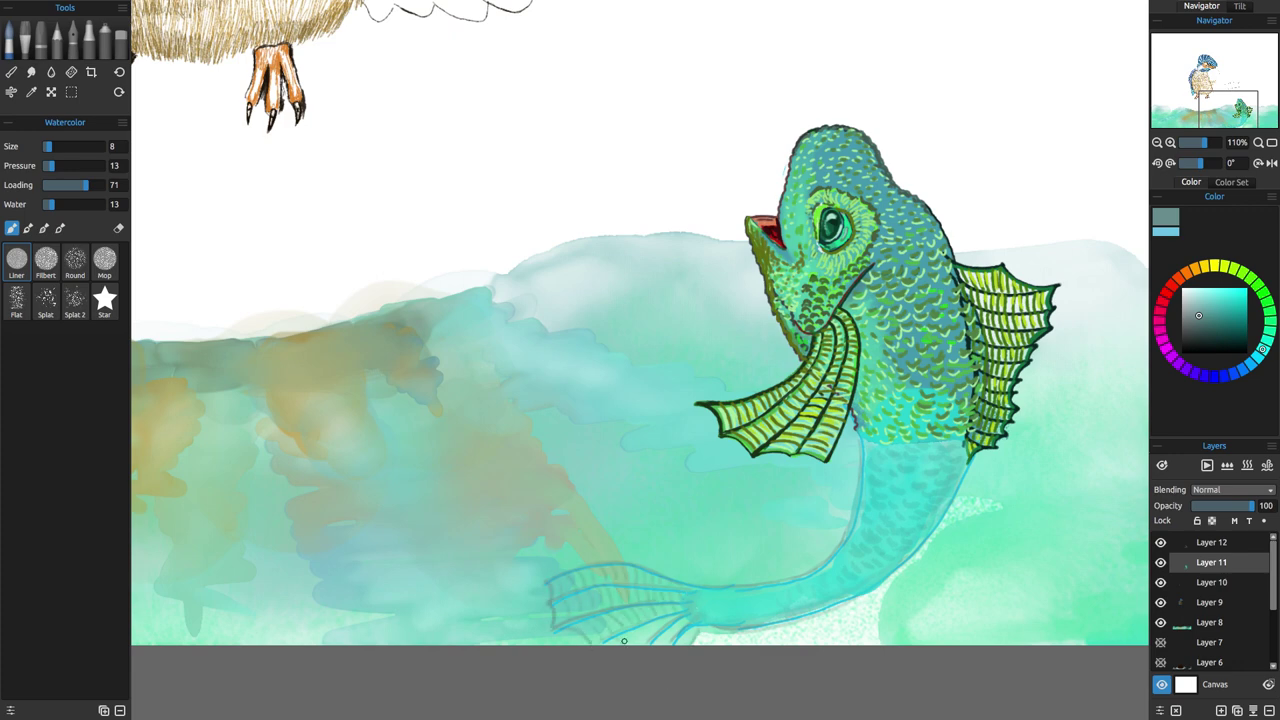
key(ctrl+minus)
drag(706, 595, 708, 601)
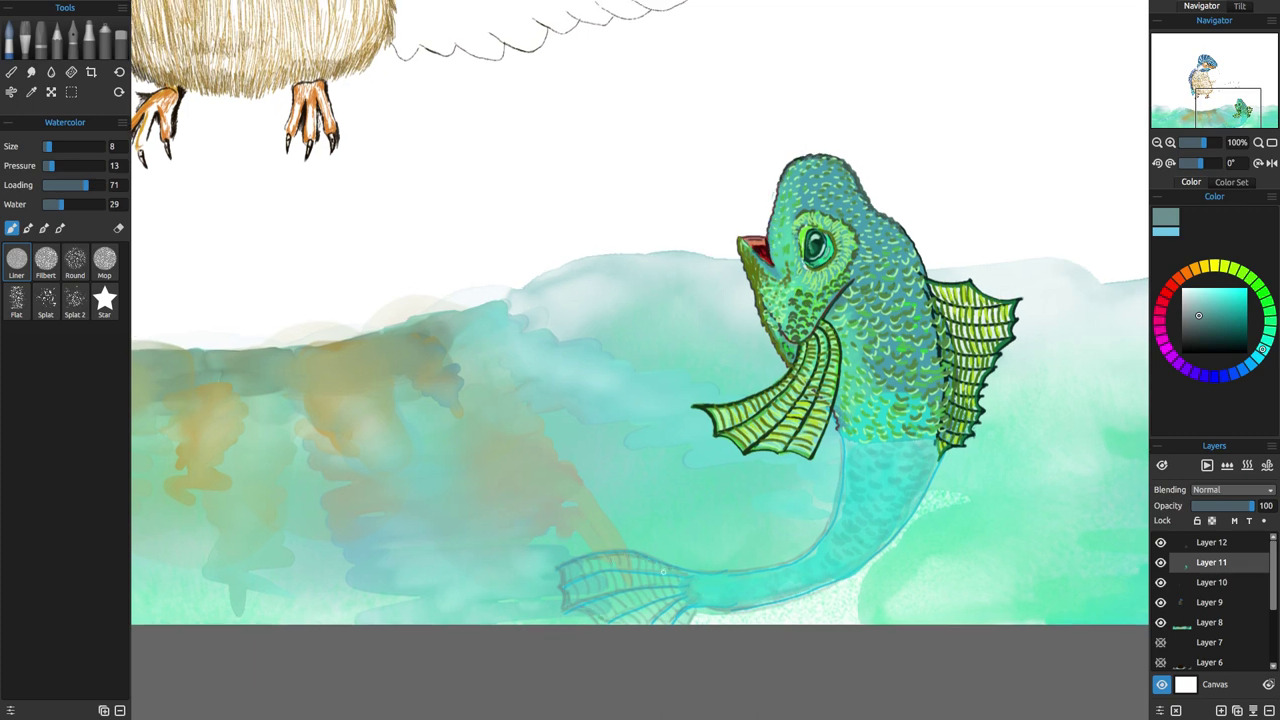
Set the watercolor's water to 70 and loading to 54, and shade the tail fin with grey-teal.
drag(61, 205, 86, 205)
drag(86, 185, 44, 185)
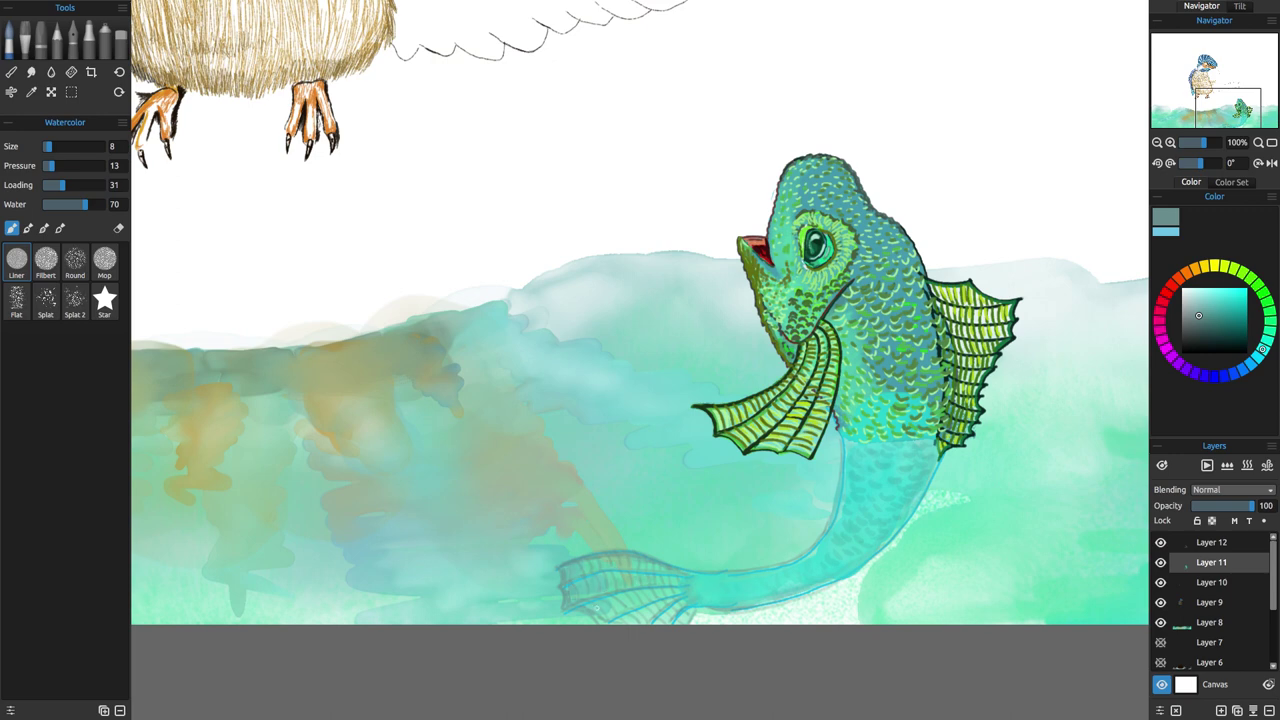
drag(57, 186, 75, 186)
mouse_move(566, 568)
mouse_down()
mouse_move(601, 623)
mouse_move(714, 620)
mouse_up()
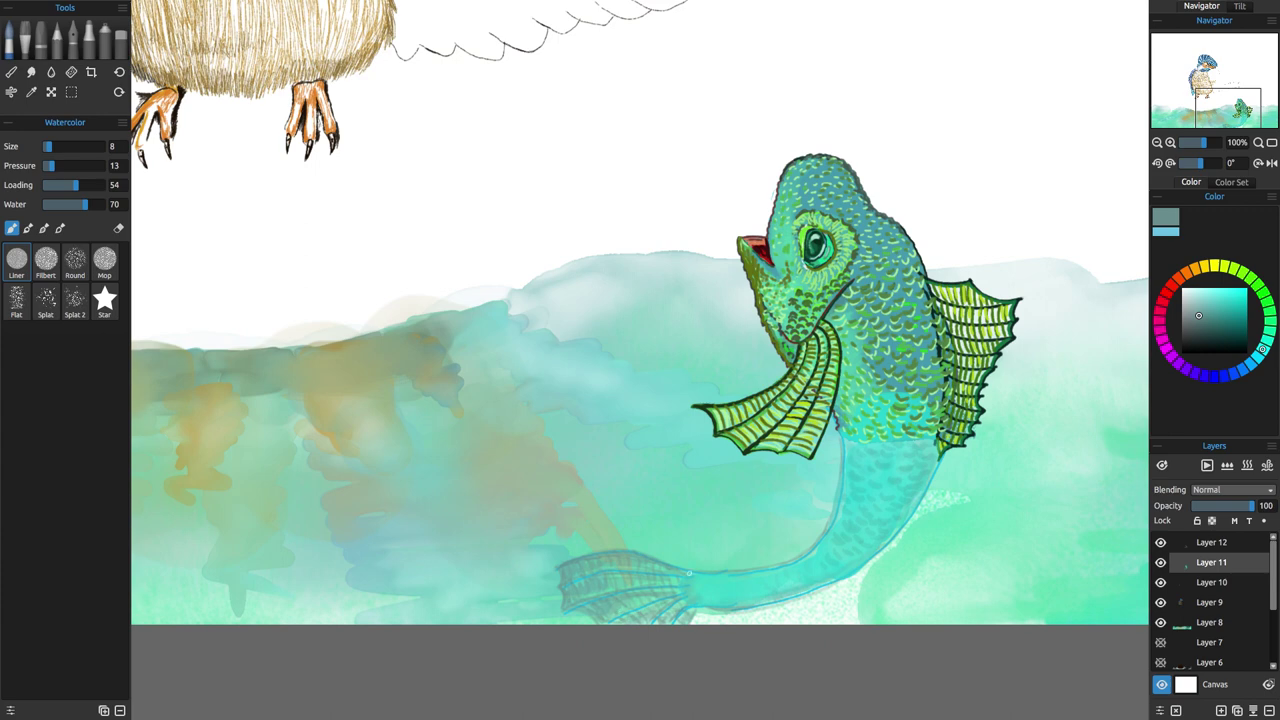
Darken the underwater body's edge and the tail fin's ribs with deep grey-teal and dark olive, raising the loading to 88.
click(1198, 333)
mouse_move(692, 606)
mouse_down()
mouse_move(774, 595)
mouse_move(924, 484)
mouse_up()
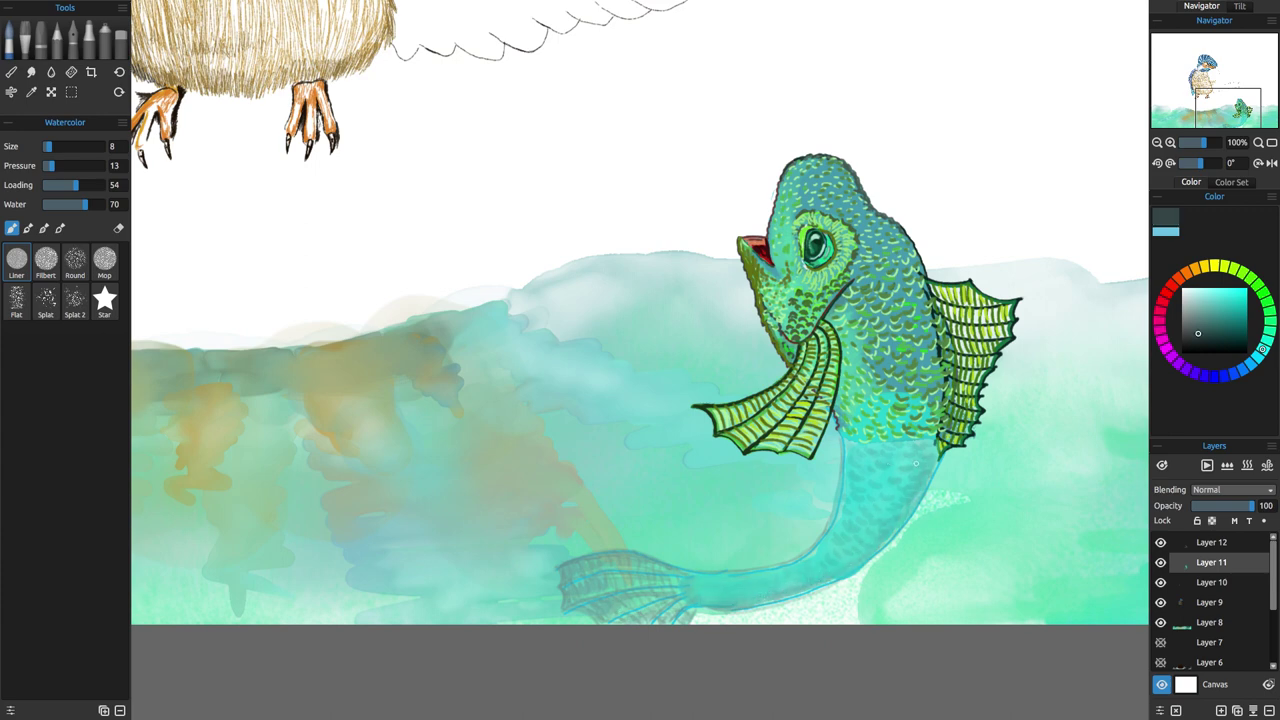
mouse_move(680, 576)
mouse_down()
mouse_move(575, 574)
mouse_move(573, 602)
mouse_up()
drag(667, 601, 610, 622)
drag(679, 598, 638, 623)
drag(690, 605, 670, 623)
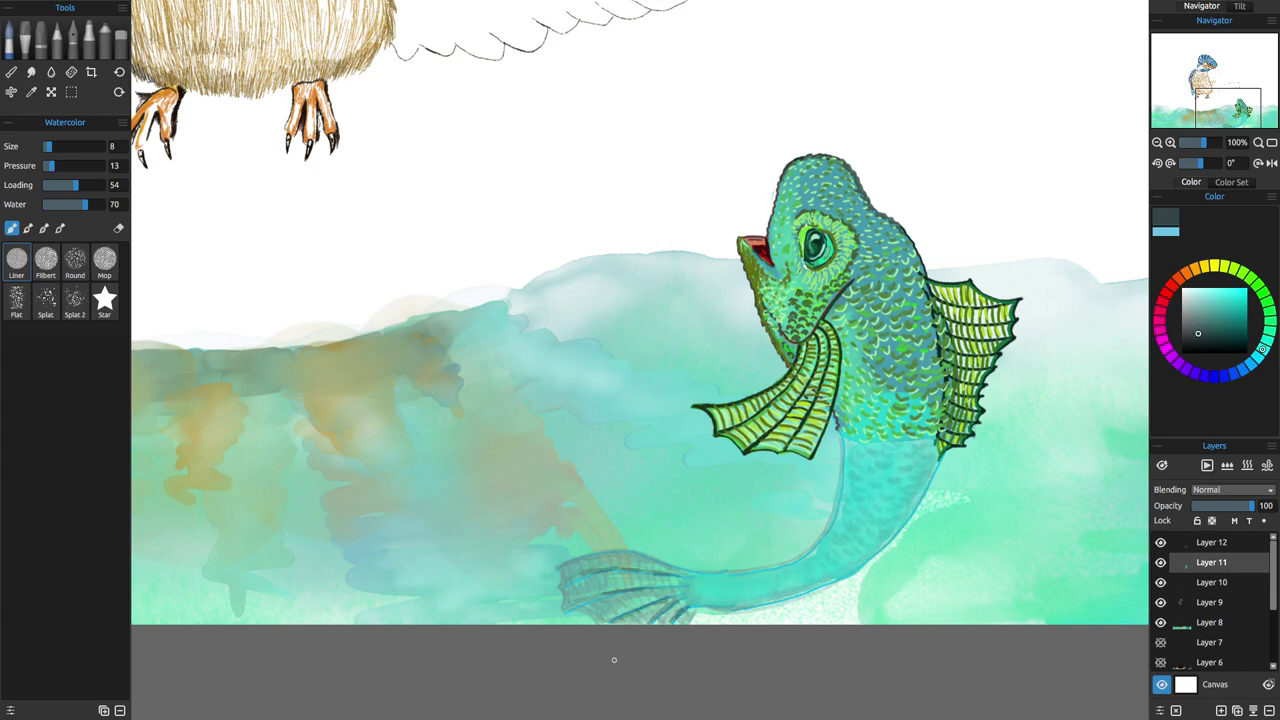
click(1235, 270)
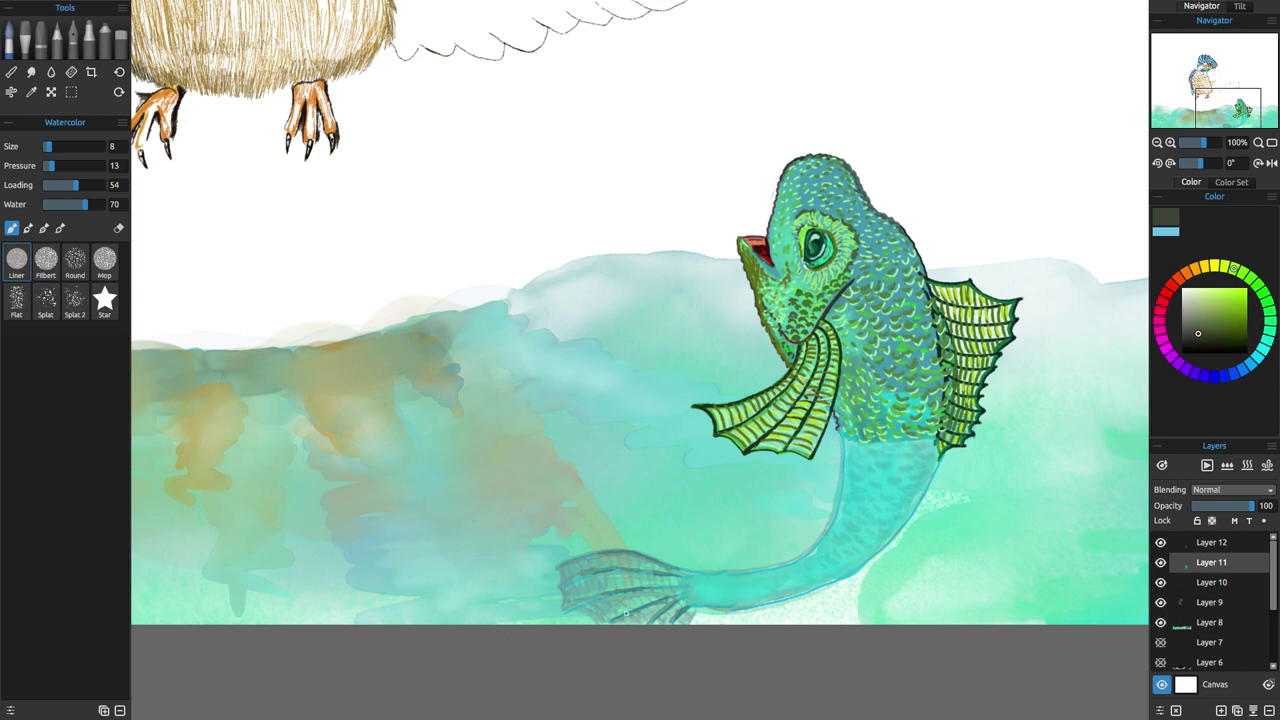
click(1233, 340)
drag(77, 186, 97, 186)
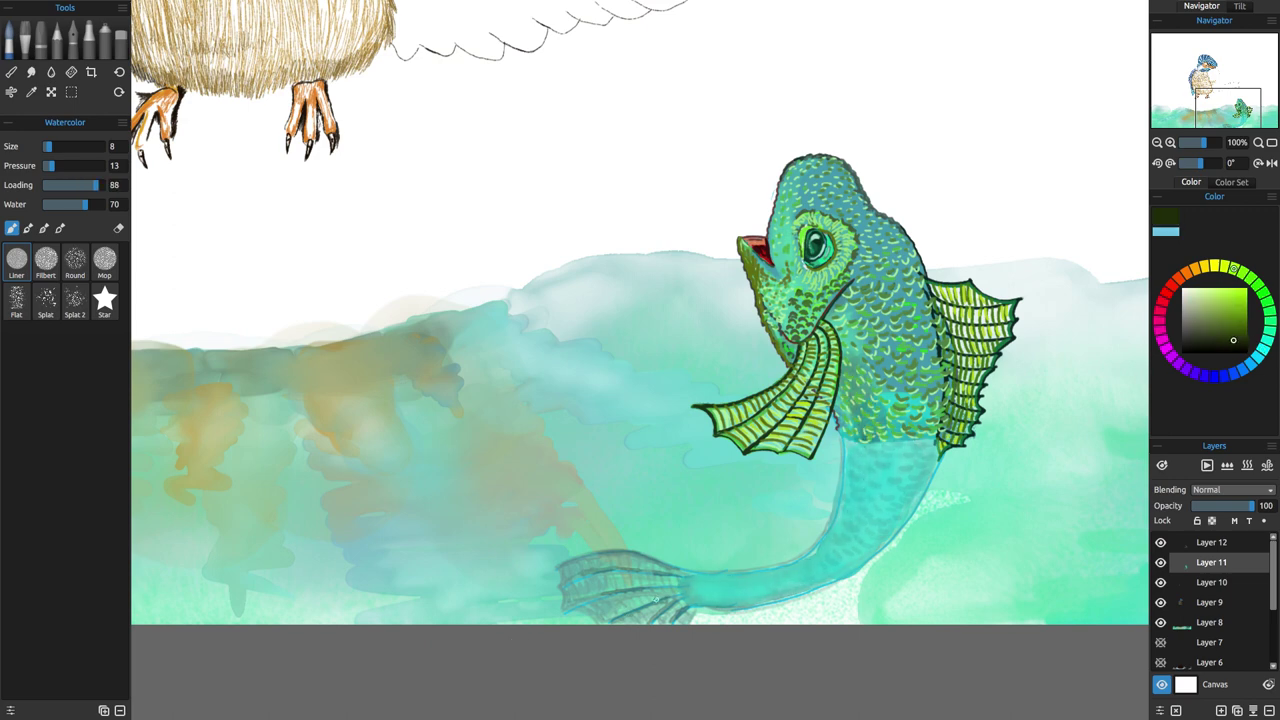
Make the remaining hidden scenery and kingfisher layers down to Layer 1 visible again.
click(1161, 642)
click(1161, 662)
scroll(1161, 660, down, 5)
click(1161, 642)
click(1161, 662)
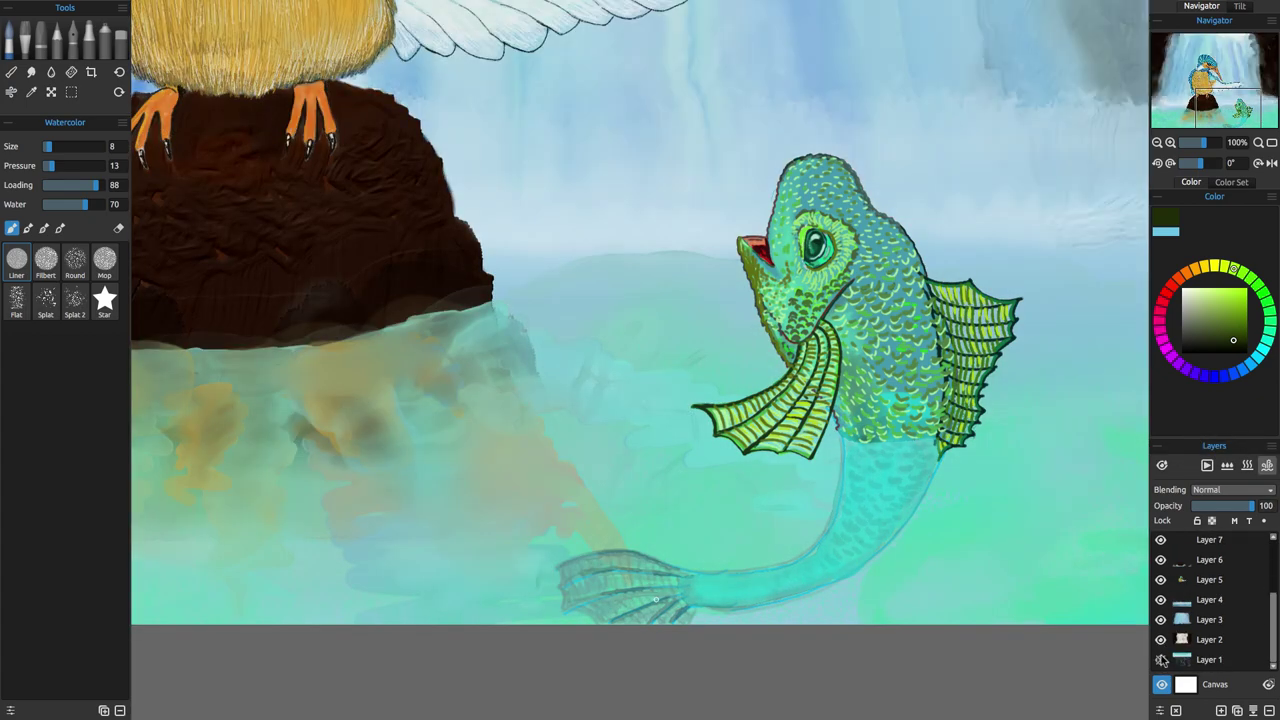
On Layer 12, paint thin white foam ripples along the waterline around the fish's body.
scroll(1161, 660, up, 5)
drag(1204, 143, 1200, 143)
click(1221, 85)
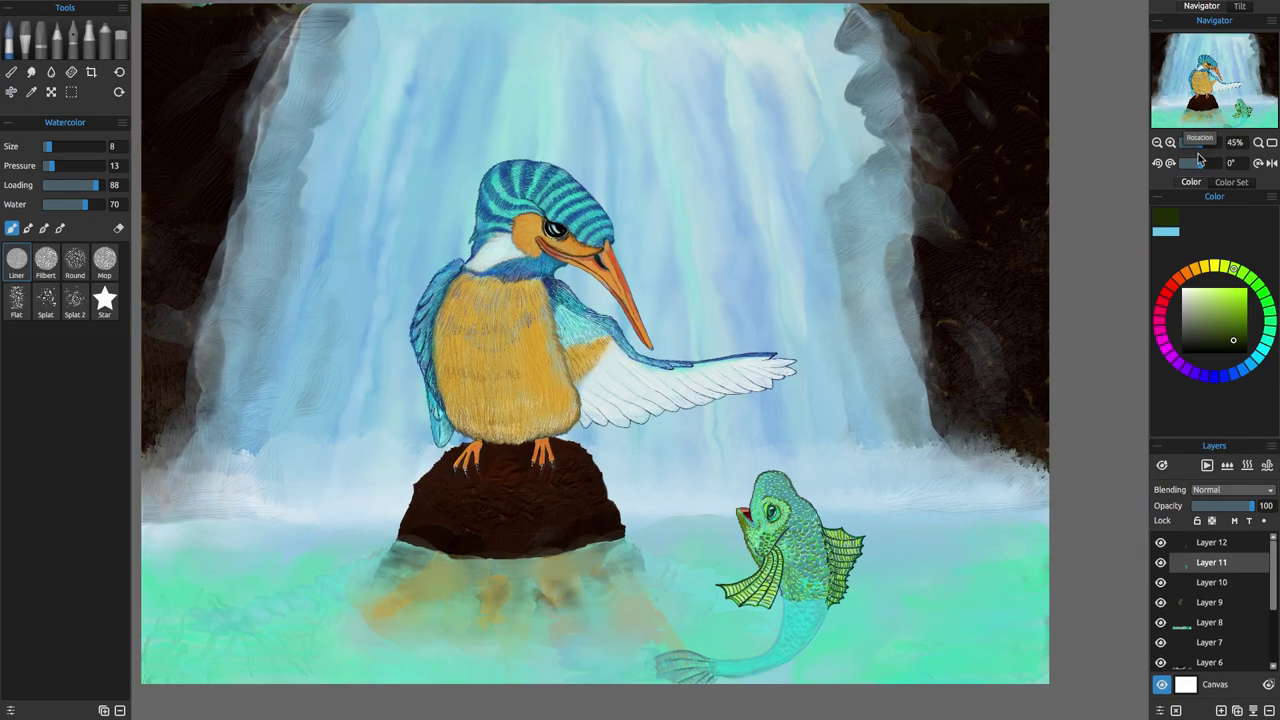
click(1262, 349)
click(1215, 540)
click(1194, 306)
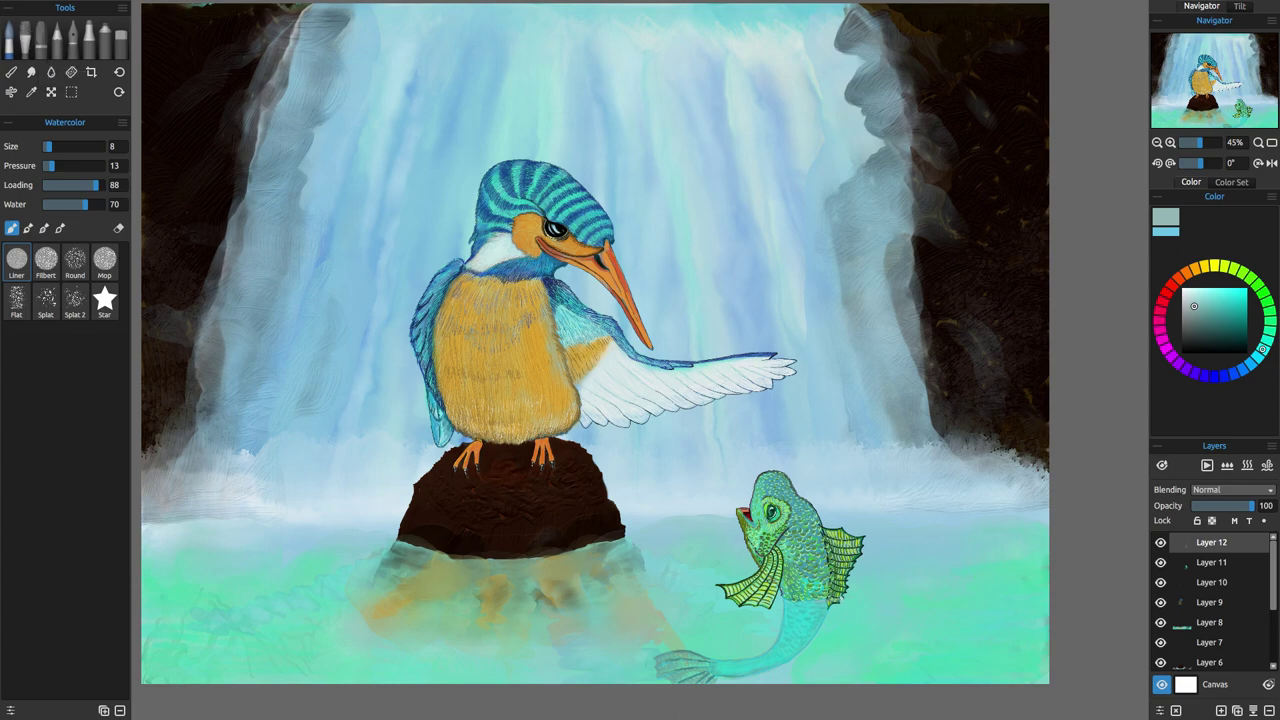
click(1182, 290)
drag(819, 602, 851, 597)
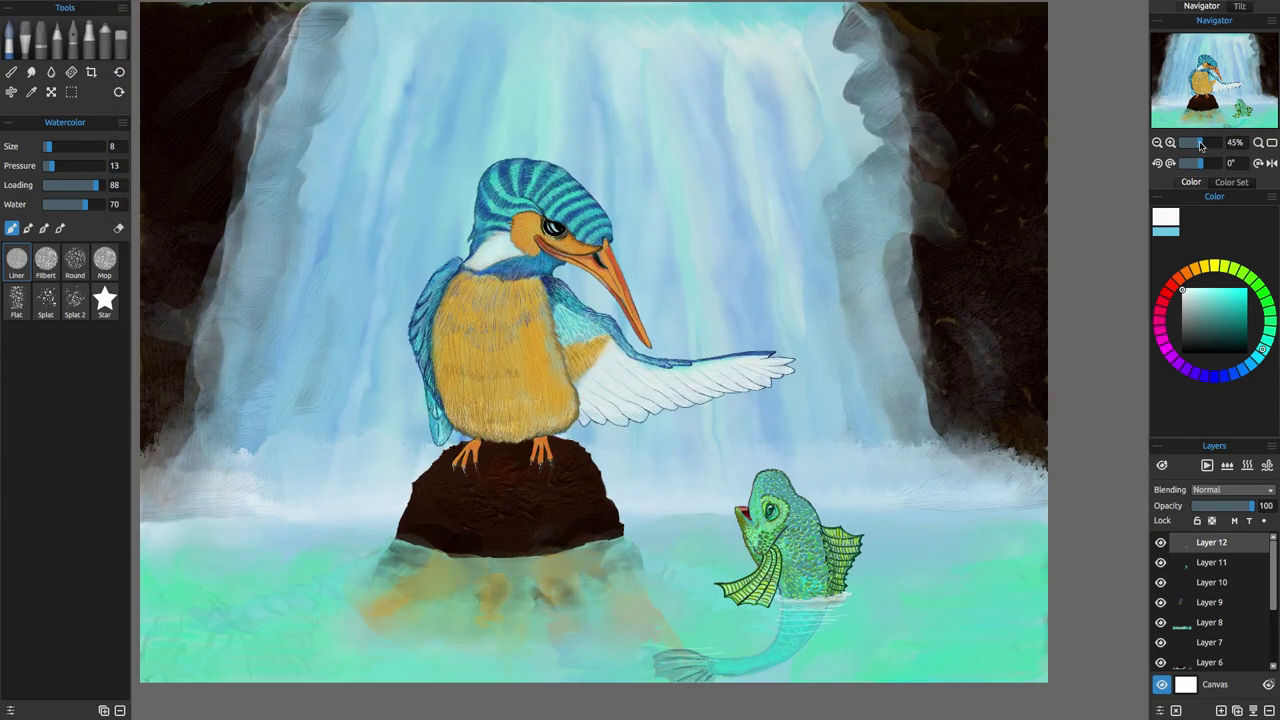
mouse_move(1200, 146)
mouse_down()
mouse_move(1187, 146)
mouse_move(1200, 146)
mouse_up()
Set the watercolor's size to 25 and pressure to 35, and paint wavy dark green water plants beside the fish.
drag(933, 617, 1030, 665)
drag(48, 146, 59, 146)
drag(52, 166, 65, 166)
click(1263, 293)
click(1229, 336)
drag(958, 585, 1012, 652)
drag(1016, 569, 1032, 658)
drag(945, 626, 1016, 677)
drag(890, 634, 980, 668)
Brush light green over the dark water plants and around their stems.
click(1215, 293)
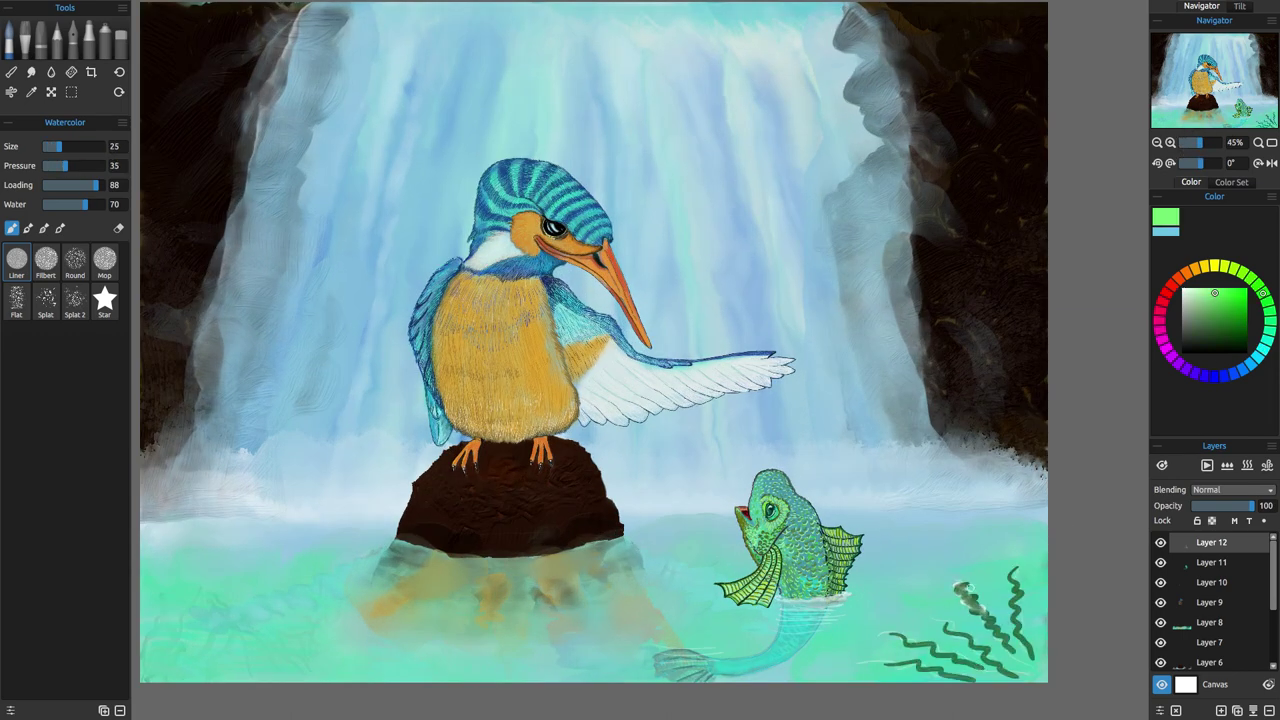
drag(960, 586, 1014, 654)
drag(1016, 574, 1036, 660)
drag(945, 628, 1016, 675)
drag(892, 664, 976, 682)
click(105, 261)
drag(1022, 676, 948, 625)
drag(892, 634, 932, 643)
Try to cover the water plants with airbrushed colour sampled from the surrounding water.
click(104, 40)
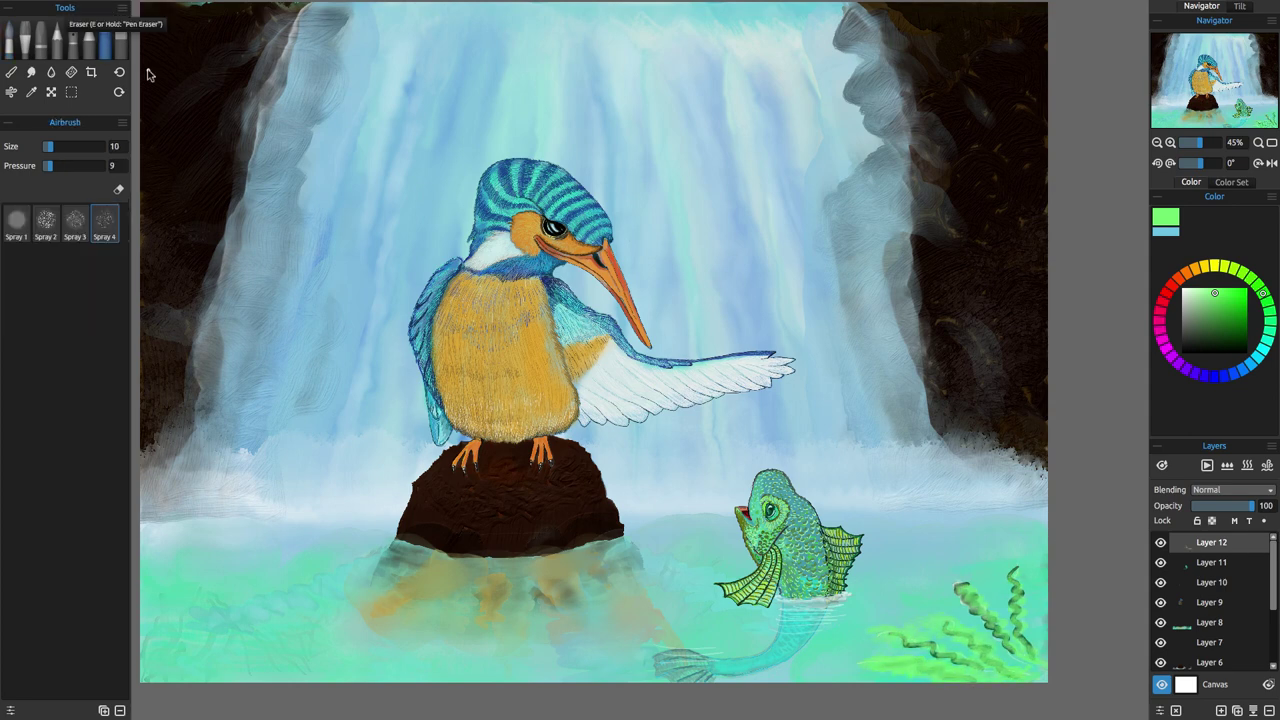
click(31, 92)
click(916, 584)
click(104, 40)
drag(49, 147, 72, 167)
mouse_move(964, 588)
mouse_down()
mouse_move(1018, 569)
mouse_move(1031, 625)
mouse_move(949, 617)
mouse_move(996, 662)
mouse_move(1031, 652)
mouse_move(947, 586)
mouse_move(825, 615)
mouse_move(996, 603)
mouse_move(1030, 648)
mouse_up()
click(17, 223)
drag(72, 166, 50, 166)
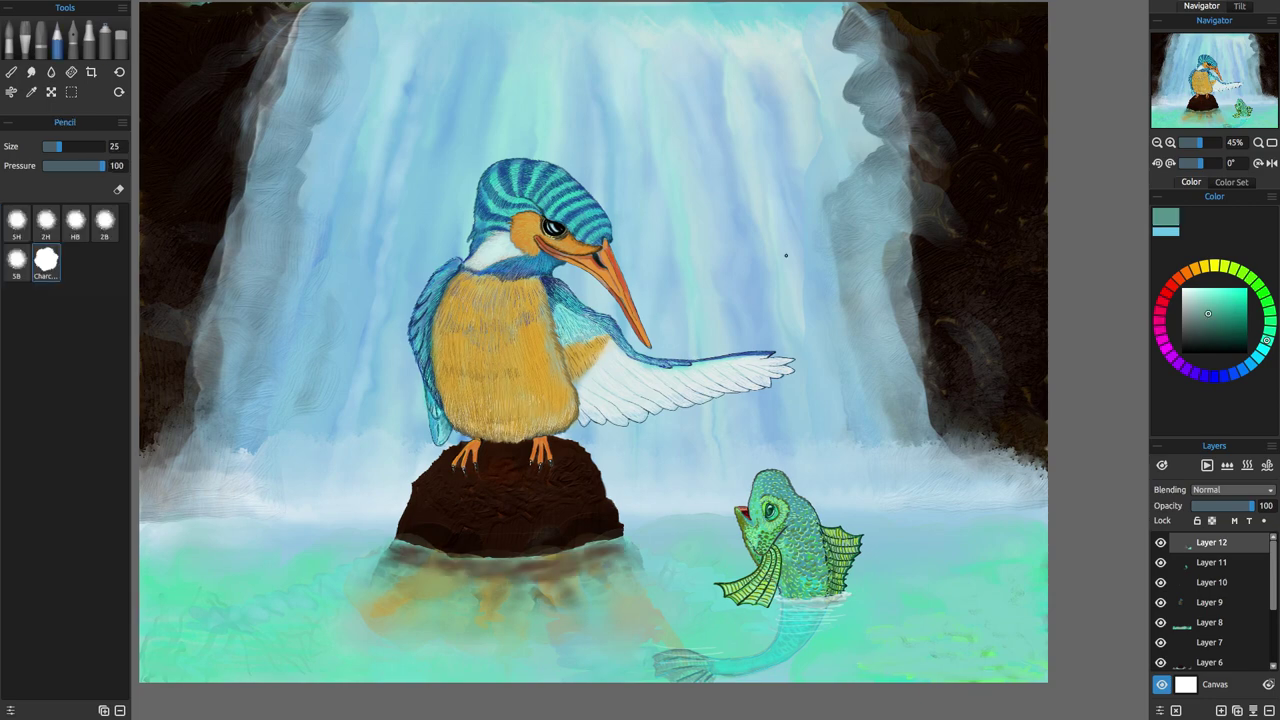
Sketch a pointed crown with a zigzag front rim behind the fish's head, using a size 12 olive pencil.
drag(1200, 142, 1207, 142)
drag(1213, 82, 1237, 99)
alt+click(820, 431)
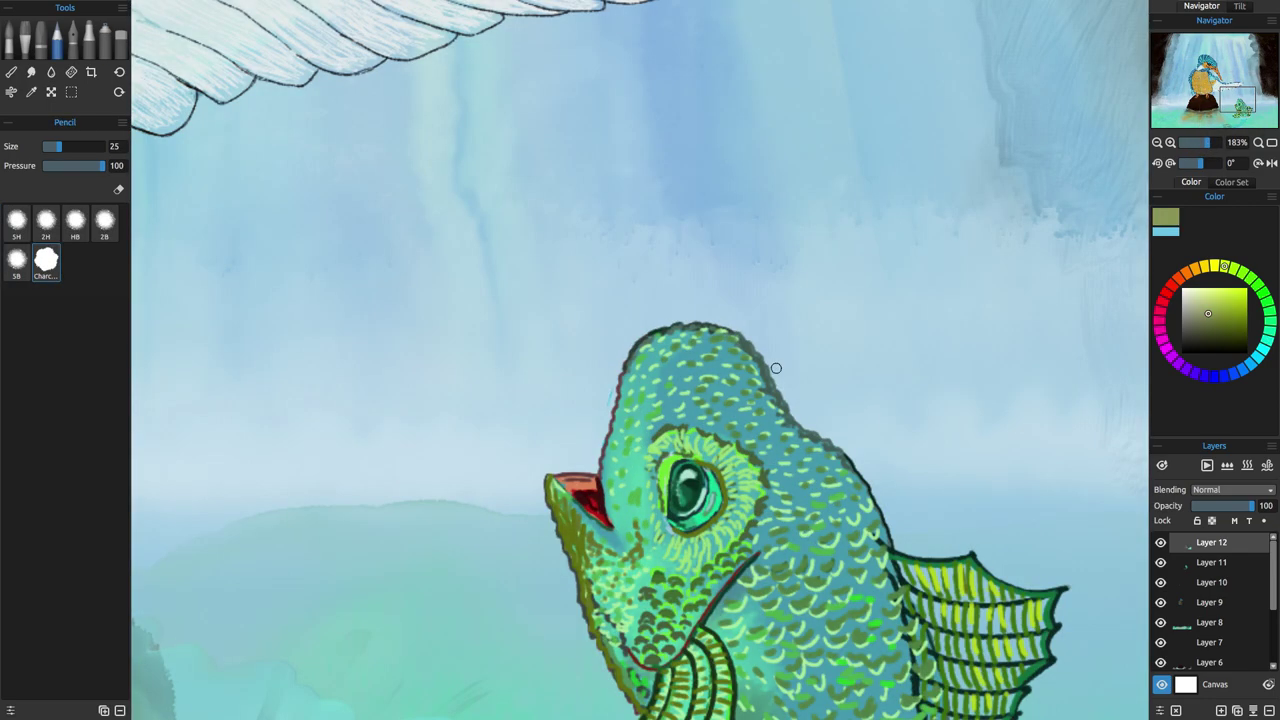
key(bracketleft)
key(bracketleft)
key(bracketleft)
mouse_move(806, 437)
mouse_down()
mouse_move(806, 492)
mouse_move(868, 498)
mouse_move(841, 371)
mouse_move(910, 382)
mouse_move(897, 462)
mouse_move(868, 498)
mouse_up()
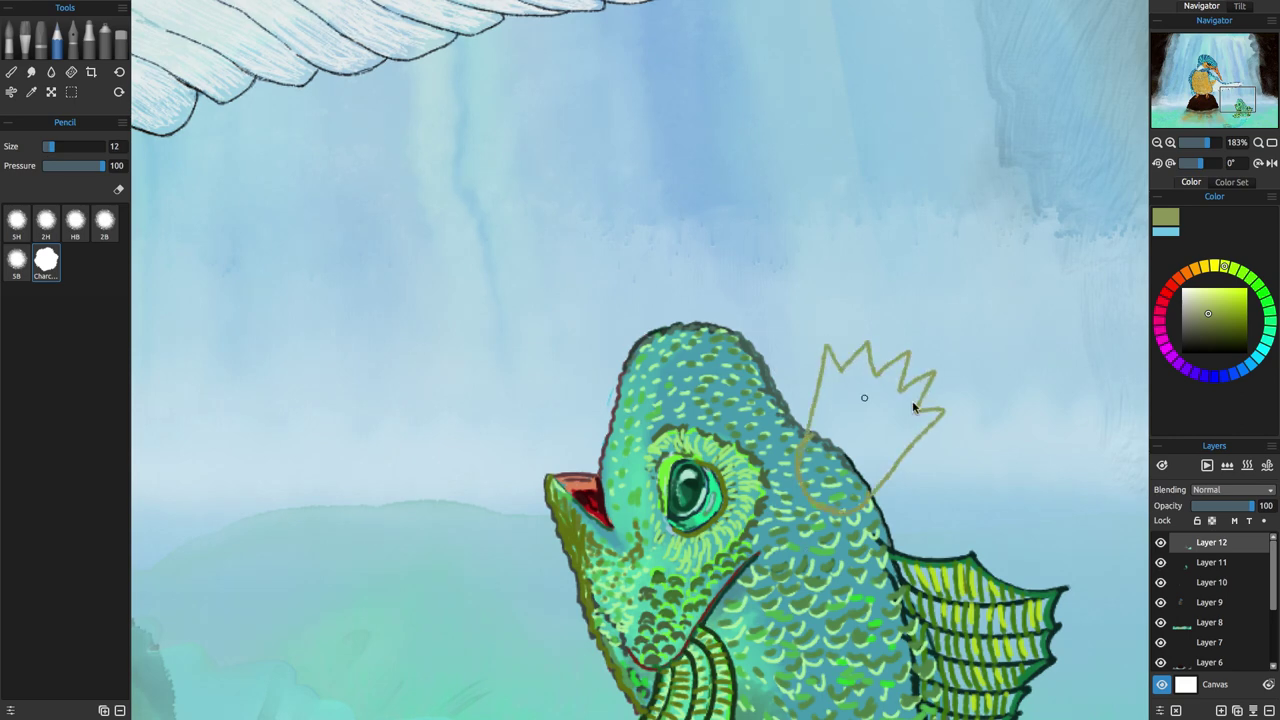
mouse_move(838, 371)
mouse_down()
mouse_move(838, 382)
mouse_move(942, 410)
mouse_up()
Paint the crown's outline and upper front in bright yellow and trace the zigzag front rim in near-black.
click(1240, 294)
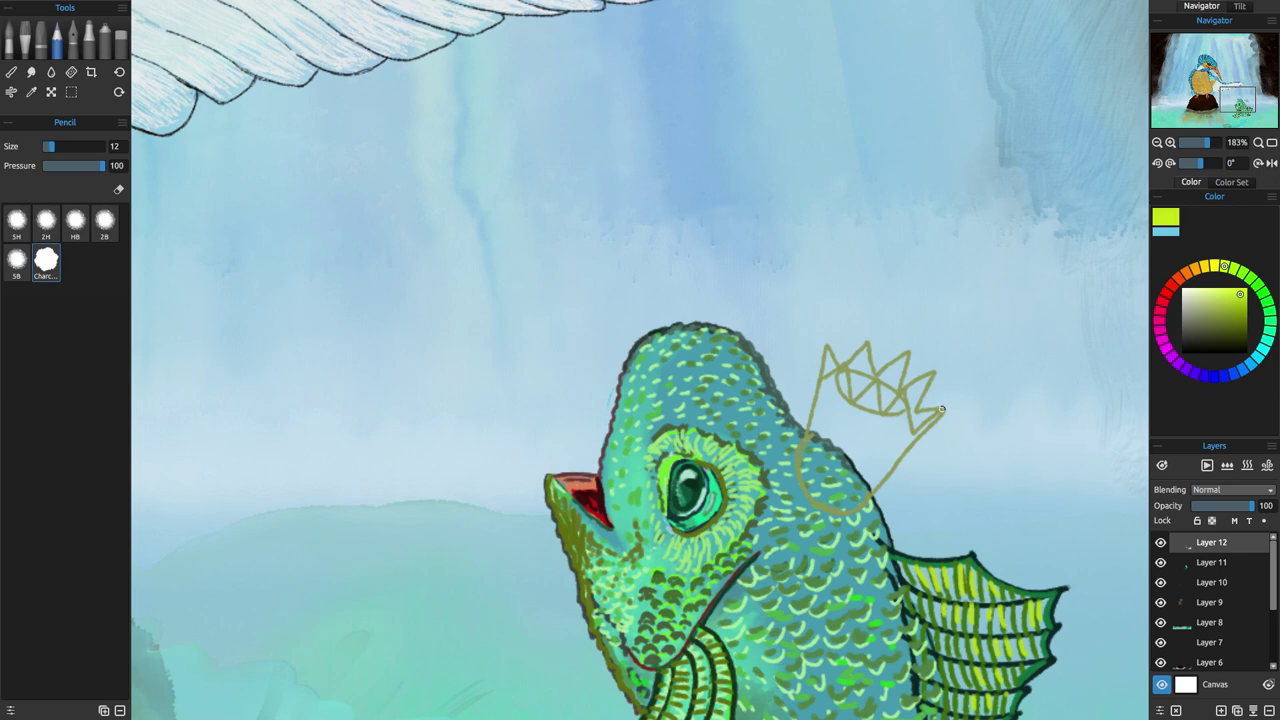
drag(822, 390, 806, 446)
mouse_move(836, 508)
mouse_down()
mouse_move(933, 422)
mouse_move(852, 410)
mouse_move(830, 362)
mouse_move(804, 457)
mouse_move(845, 370)
mouse_move(938, 419)
mouse_up()
click(1227, 347)
mouse_move(851, 398)
mouse_down()
mouse_move(828, 364)
mouse_move(884, 406)
mouse_move(904, 405)
mouse_up()
click(1233, 303)
mouse_move(844, 373)
mouse_down()
mouse_move(826, 352)
mouse_move(899, 405)
mouse_move(872, 381)
mouse_up()
Fill the crown's inner side between the front and back points with dark olive.
click(1231, 331)
mouse_move(865, 343)
mouse_down()
mouse_move(829, 373)
mouse_move(900, 366)
mouse_move(935, 418)
mouse_up()
mouse_move(890, 366)
mouse_down()
mouse_move(912, 380)
mouse_move(845, 360)
mouse_move(925, 382)
mouse_move(912, 414)
mouse_move(928, 405)
mouse_up()
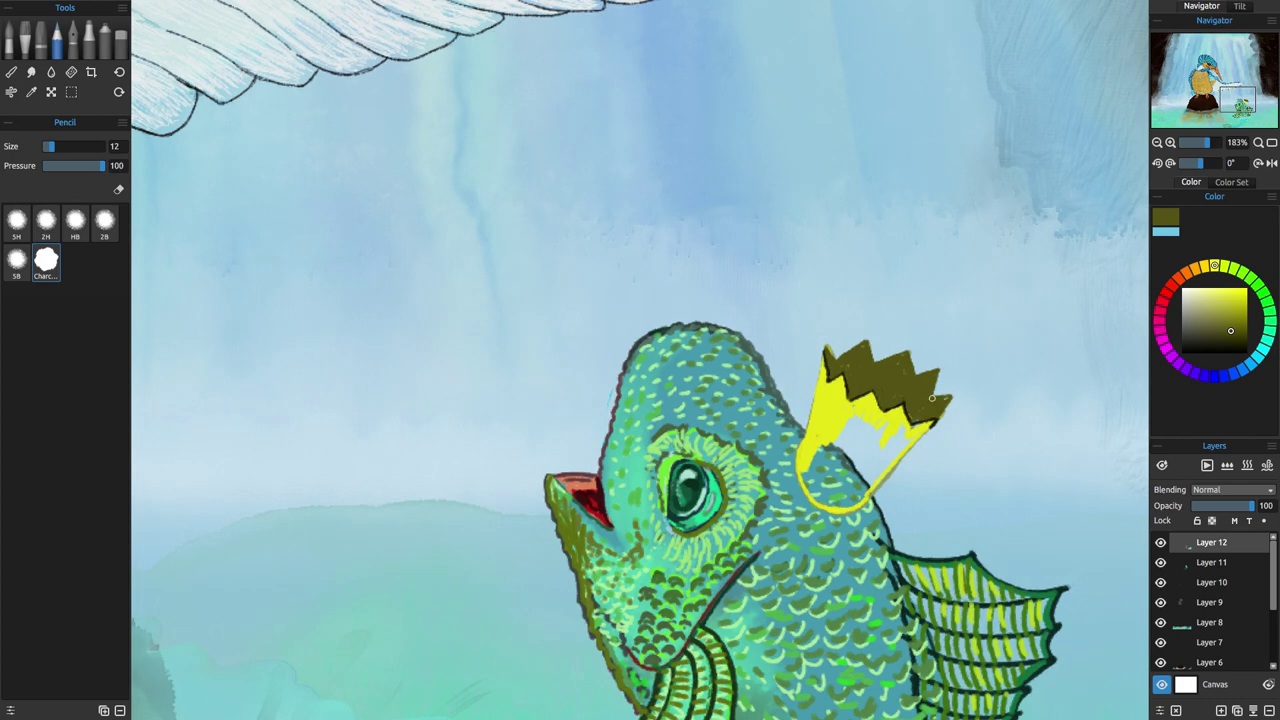
Shade the crown's sides and base edge in mustard yellow, reducing the pencil size to 3.
click(1233, 302)
mouse_move(820, 504)
mouse_down()
mouse_move(797, 454)
mouse_move(824, 362)
mouse_up()
scroll(935, 452, up, 5)
mouse_move(970, 376)
mouse_down()
mouse_move(848, 509)
mouse_move(951, 379)
mouse_move(982, 364)
mouse_up()
key(bracketleft)
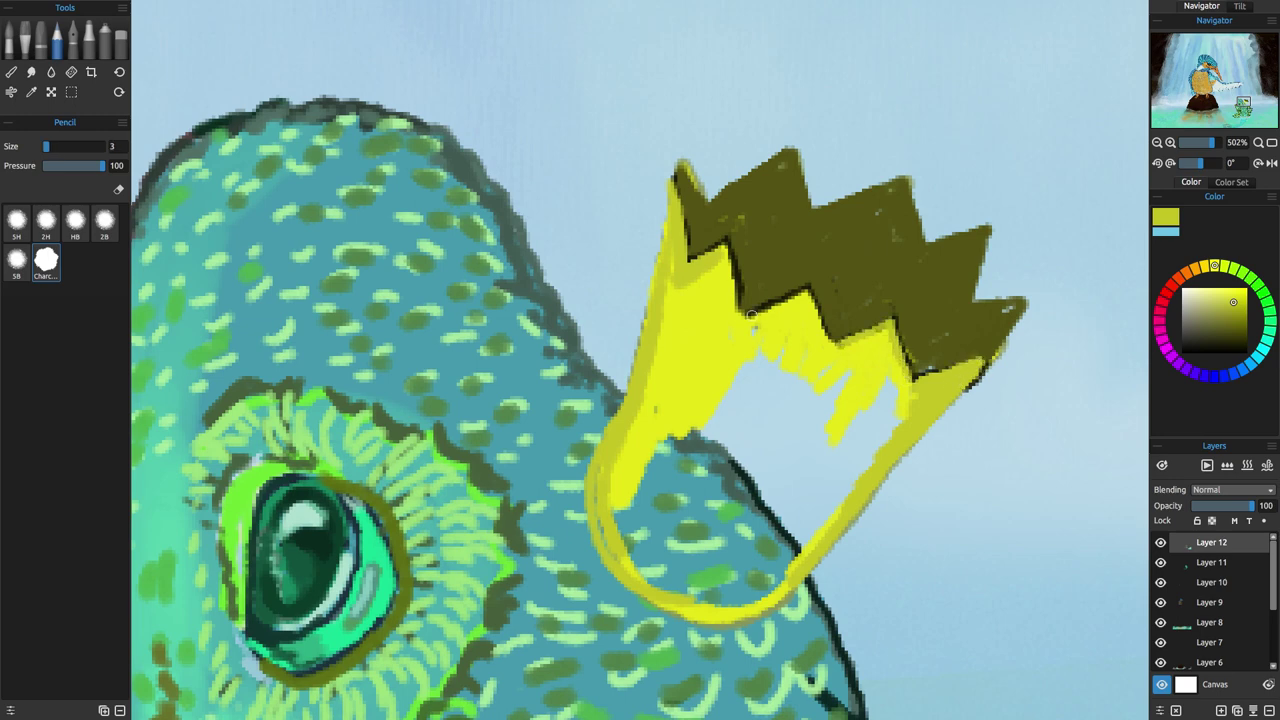
mouse_move(750, 314)
mouse_down()
mouse_move(815, 325)
mouse_move(672, 285)
mouse_move(628, 465)
mouse_move(614, 469)
mouse_up()
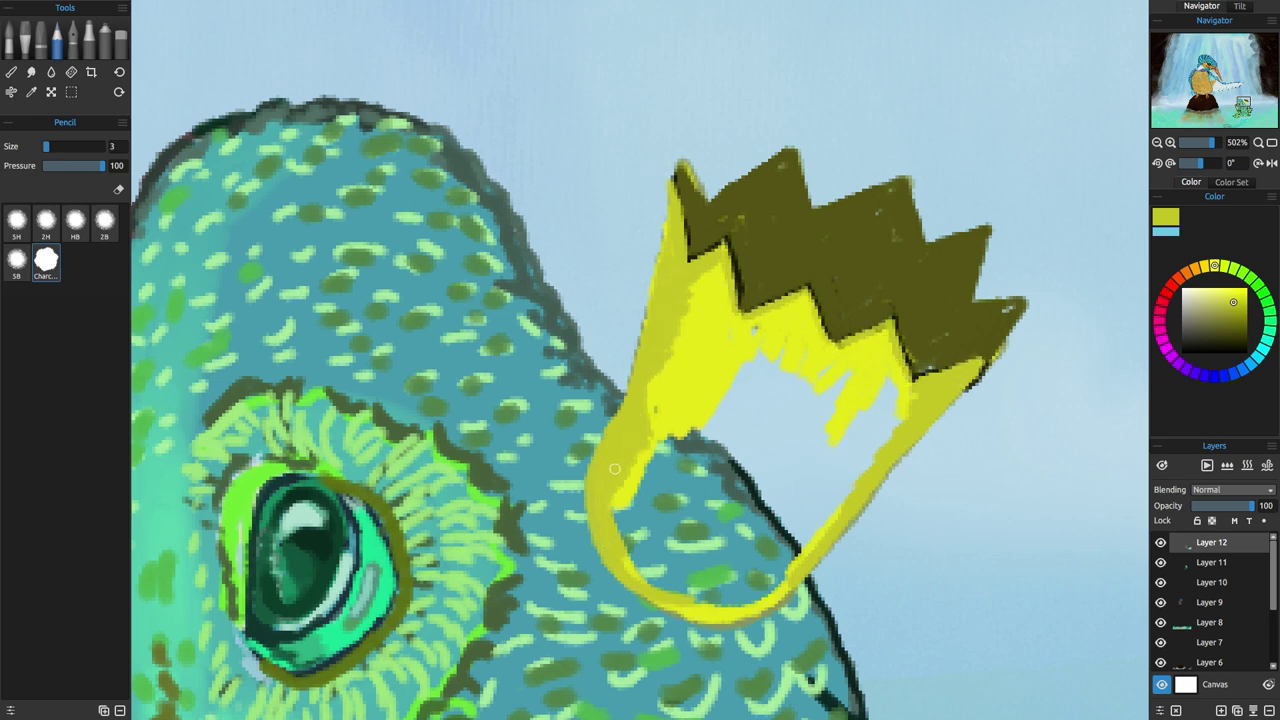
drag(906, 408, 882, 444)
drag(680, 361, 650, 412)
drag(692, 290, 674, 366)
Fill the rest of the crown's front with light lemon yellow and touch up its rim points.
drag(1243, 292, 1227, 292)
mouse_move(802, 370)
mouse_down()
mouse_move(680, 558)
mouse_move(884, 394)
mouse_move(880, 430)
mouse_move(648, 534)
mouse_move(757, 406)
mouse_move(709, 437)
mouse_move(640, 555)
mouse_move(623, 526)
mouse_move(673, 511)
mouse_move(630, 565)
mouse_move(709, 551)
mouse_move(750, 590)
mouse_move(841, 508)
mouse_move(930, 386)
mouse_move(639, 563)
mouse_up()
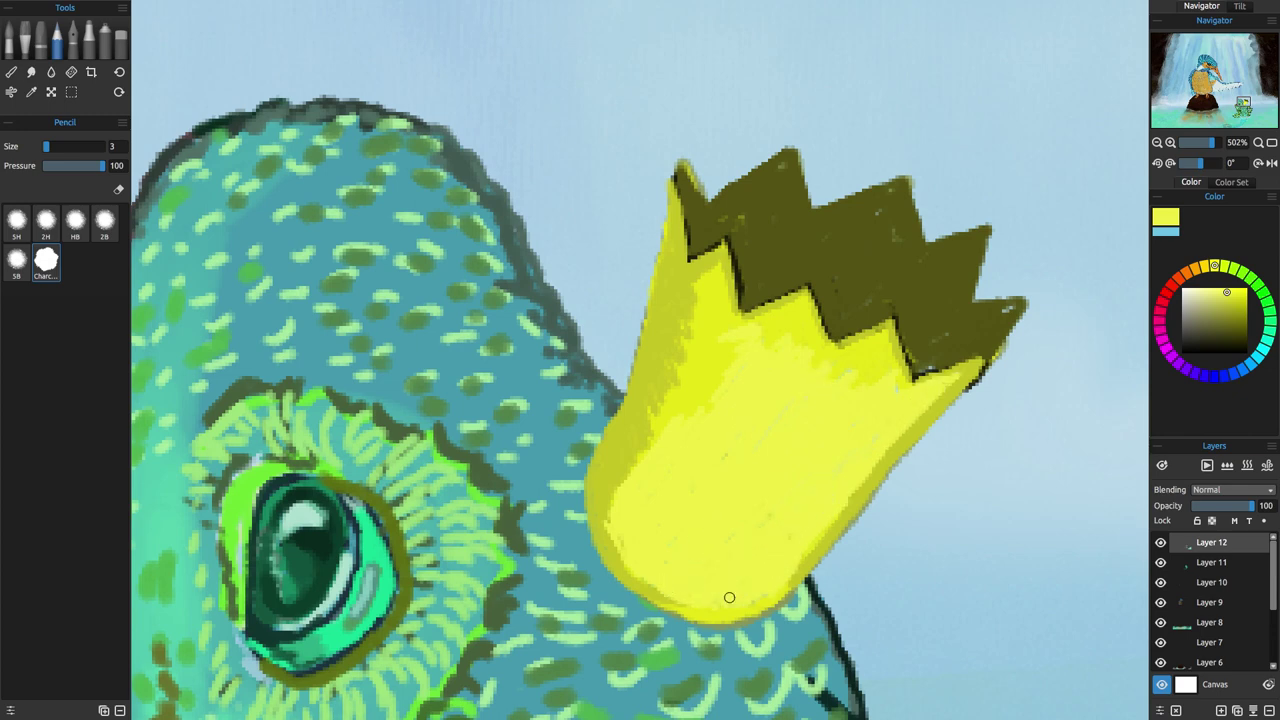
alt+click(822, 270)
drag(819, 280, 826, 306)
alt+click(899, 324)
mouse_move(913, 314)
mouse_down()
mouse_move(958, 362)
mouse_move(1022, 306)
mouse_up()
Outline the crown's outer edge toward the fish's back and darken the adjoining inner corner with sampled near-black.
alt+click(990, 346)
drag(674, 168, 668, 207)
mouse_move(970, 363)
mouse_down()
mouse_move(1016, 308)
mouse_move(946, 361)
mouse_move(1018, 306)
mouse_up()
alt+click(914, 379)
drag(807, 573, 986, 373)
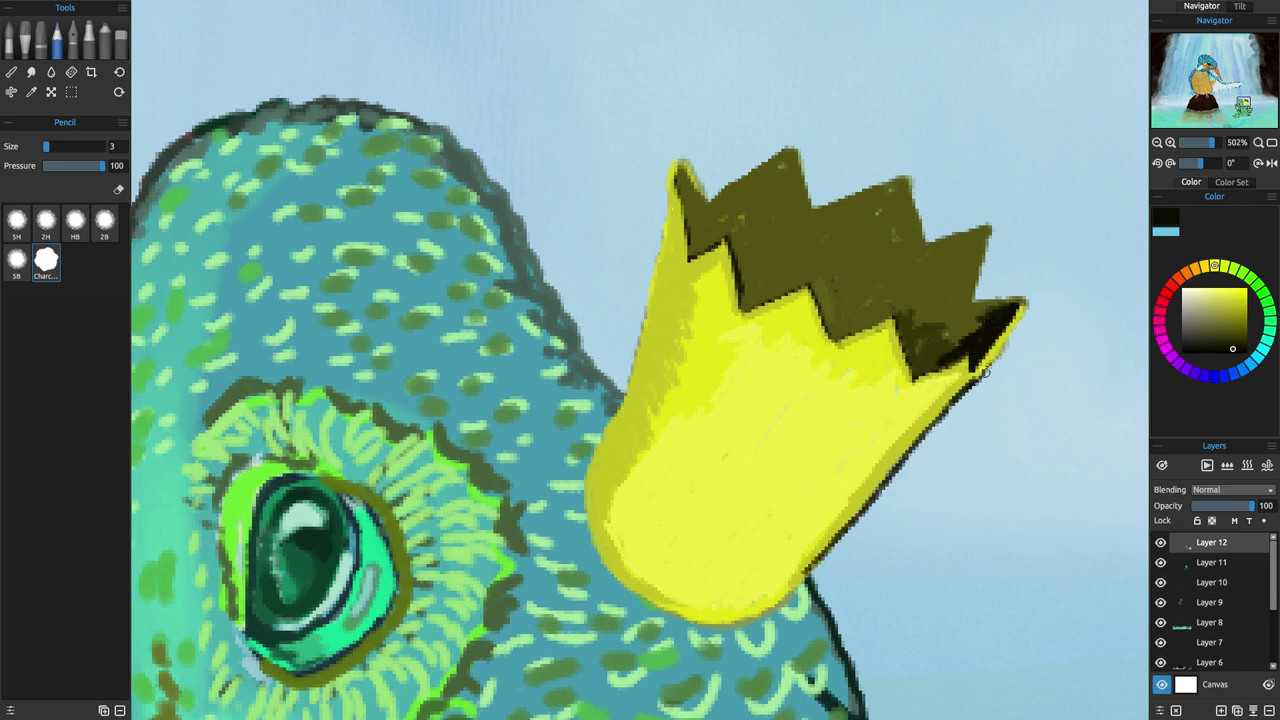
Shade the crown's dark olive inside with near-black and deep olive along the zigzag front rim.
mouse_move(836, 334)
mouse_down()
mouse_move(898, 308)
mouse_move(938, 362)
mouse_move(958, 346)
mouse_up()
mouse_move(676, 168)
mouse_down()
mouse_move(689, 244)
mouse_move(724, 236)
mouse_up()
mouse_move(678, 174)
mouse_down()
mouse_move(694, 238)
mouse_move(771, 294)
mouse_move(804, 288)
mouse_up()
mouse_move(812, 288)
mouse_down()
mouse_move(831, 309)
mouse_move(878, 312)
mouse_up()
alt+click(896, 310)
mouse_move(740, 236)
mouse_down()
mouse_move(814, 267)
mouse_move(782, 278)
mouse_up()
drag(700, 204, 744, 228)
drag(910, 340, 994, 316)
mouse_move(818, 272)
mouse_down()
mouse_move(891, 286)
mouse_move(891, 314)
mouse_up()
alt+click(743, 223)
mouse_move(743, 223)
mouse_down()
mouse_move(737, 214)
mouse_move(800, 266)
mouse_move(975, 312)
mouse_move(950, 262)
mouse_move(736, 227)
mouse_up()
Edge the crown's back points with lighter olive strokes.
alt+click(722, 262)
mouse_move(925, 248)
mouse_down()
mouse_move(956, 241)
mouse_move(976, 284)
mouse_up()
alt+click(978, 240)
mouse_move(983, 232)
mouse_down()
mouse_move(922, 248)
mouse_move(972, 302)
mouse_up()
mouse_move(918, 244)
mouse_down()
mouse_move(902, 206)
mouse_move(805, 221)
mouse_move(765, 166)
mouse_up()
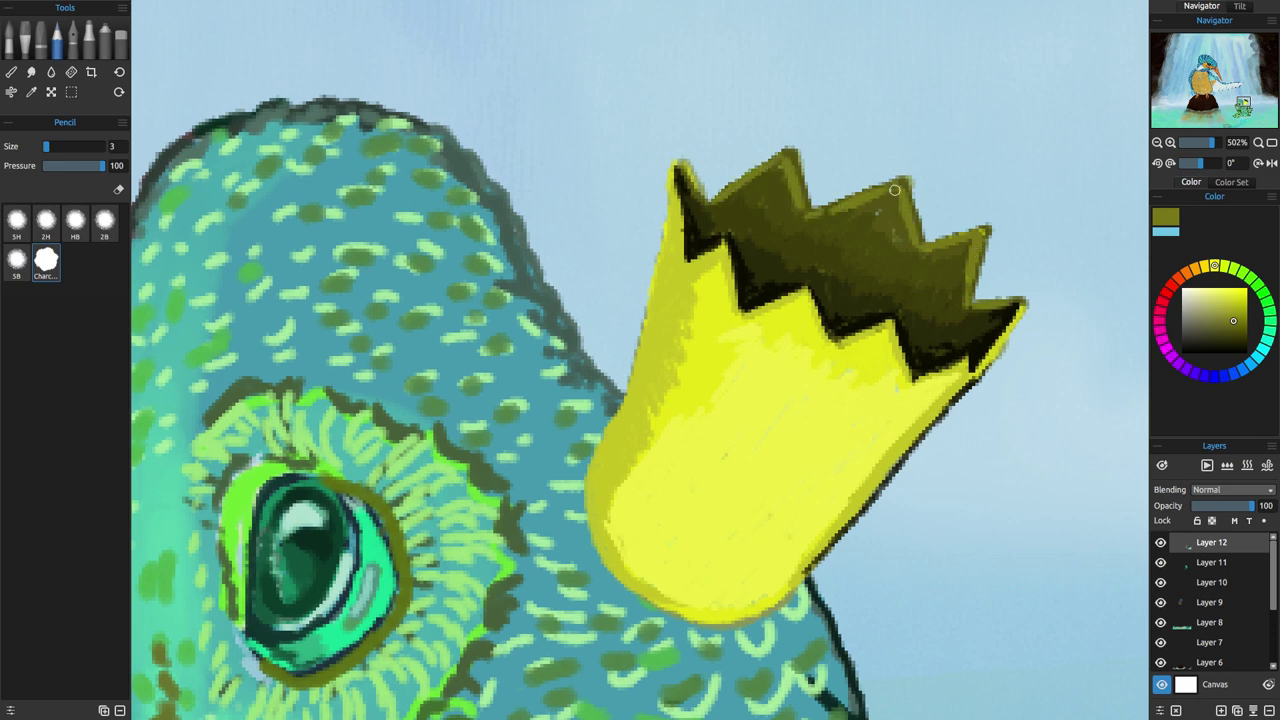
Dot dark red jewels beneath the points along the crown's front rim.
drag(863, 355, 880, 357)
drag(783, 315, 799, 318)
drag(706, 268, 720, 274)
drag(659, 220, 668, 230)
drag(944, 383, 956, 385)
drag(998, 340, 1010, 346)
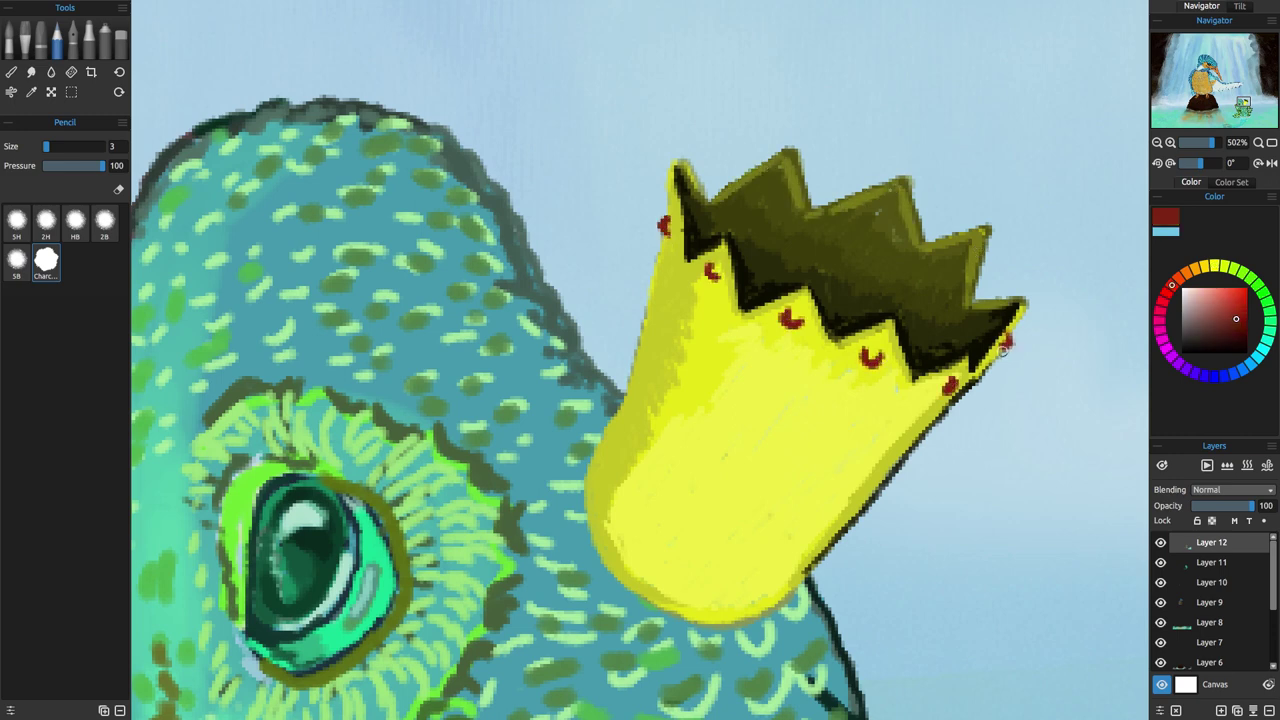
Add pale pink highlights to the red jewels on the crown.
click(1213, 297)
click(665, 227)
click(712, 270)
click(792, 316)
click(871, 355)
click(945, 385)
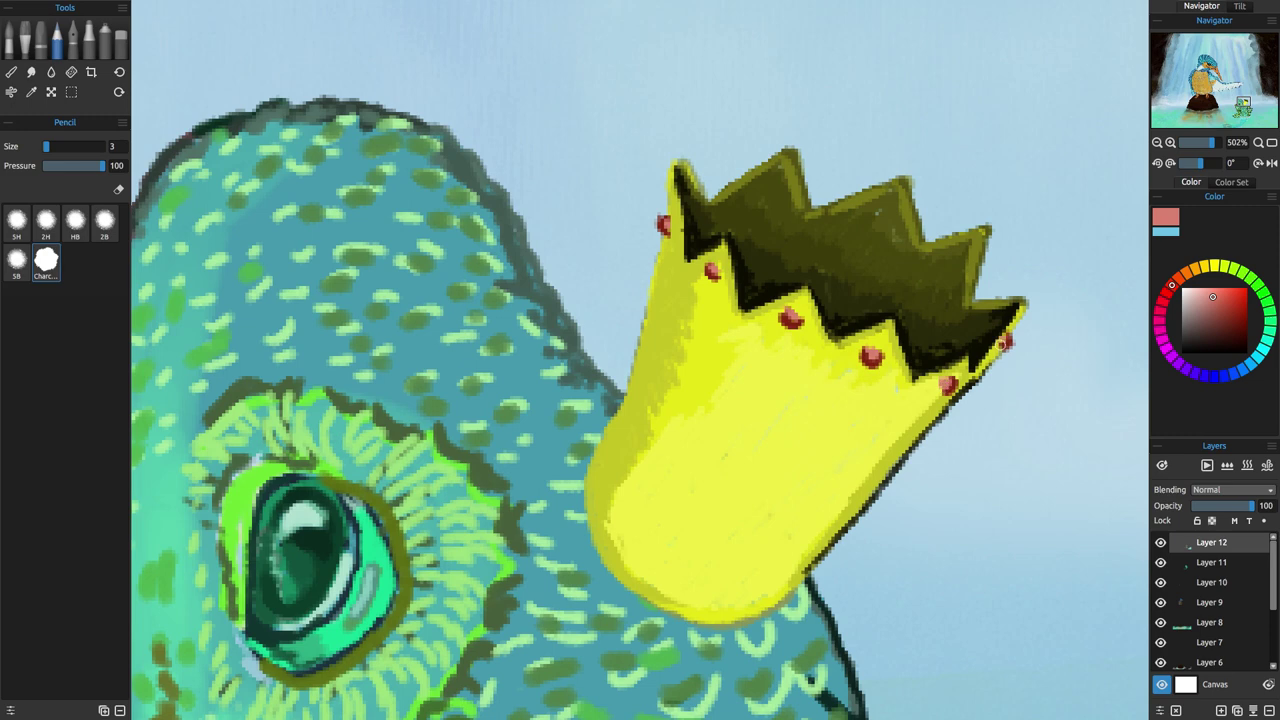
Draw a dark olive line around the crown's rounded base.
alt+click(943, 386)
alt+click(936, 387)
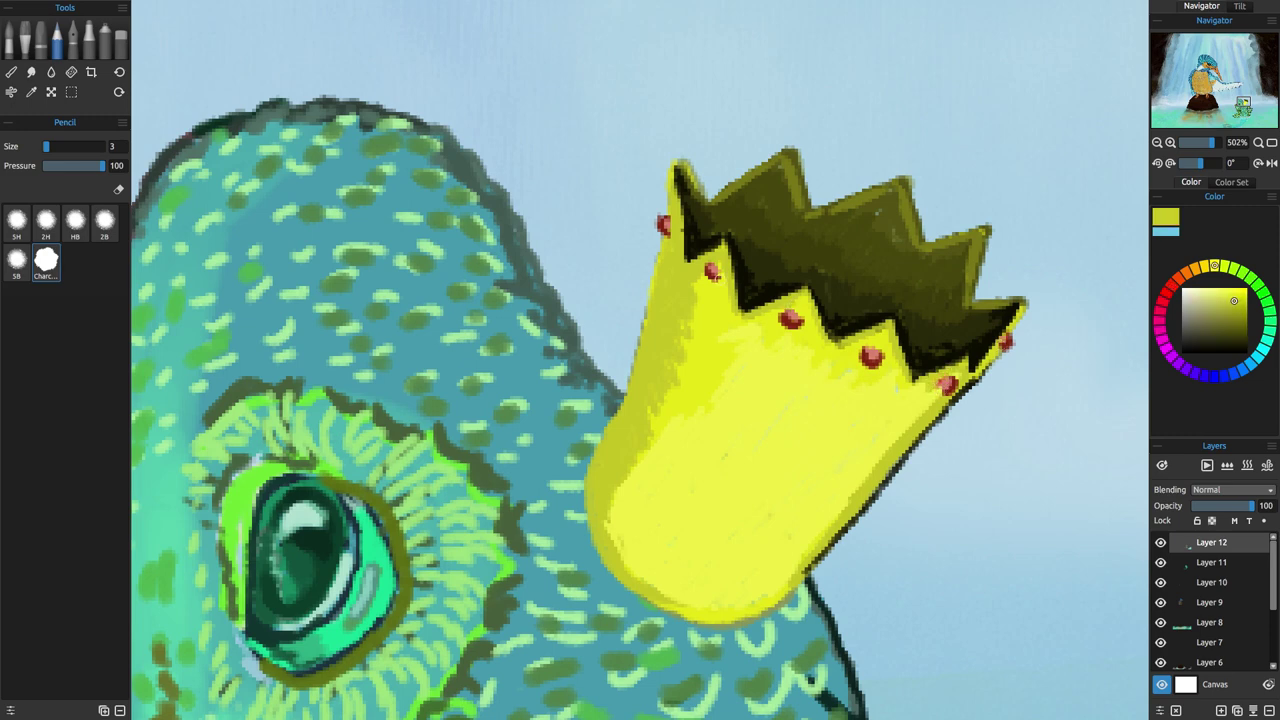
click(1230, 332)
mouse_move(587, 466)
mouse_down()
mouse_move(738, 621)
mouse_move(804, 572)
mouse_up()
mouse_move(587, 468)
mouse_down()
mouse_move(627, 388)
mouse_move(586, 508)
mouse_move(624, 597)
mouse_move(786, 592)
mouse_up()
Paint an off-white fur band around the crown's base and brighten it with lighter strokes.
click(1191, 296)
mouse_move(592, 446)
mouse_down()
mouse_move(586, 456)
mouse_move(722, 628)
mouse_move(792, 592)
mouse_up()
mouse_move(572, 463)
mouse_down()
mouse_move(569, 512)
mouse_move(798, 590)
mouse_up()
drag(571, 492, 643, 614)
click(1186, 294)
drag(801, 596, 748, 634)
mouse_move(582, 450)
mouse_down()
mouse_move(582, 574)
mouse_move(785, 620)
mouse_up()
drag(578, 460, 558, 512)
drag(581, 460, 757, 635)
mouse_move(560, 510)
mouse_down()
mouse_move(754, 631)
mouse_move(676, 636)
mouse_move(762, 636)
mouse_up()
drag(840, 600, 892, 562)
click(1187, 289)
mouse_move(580, 456)
mouse_down()
mouse_move(570, 508)
mouse_move(686, 627)
mouse_move(796, 600)
mouse_move(598, 439)
mouse_move(572, 466)
mouse_up()
Add evenly spaced near-black spots along the crown's white fur band.
click(1235, 344)
drag(567, 486, 565, 498)
drag(571, 530, 577, 543)
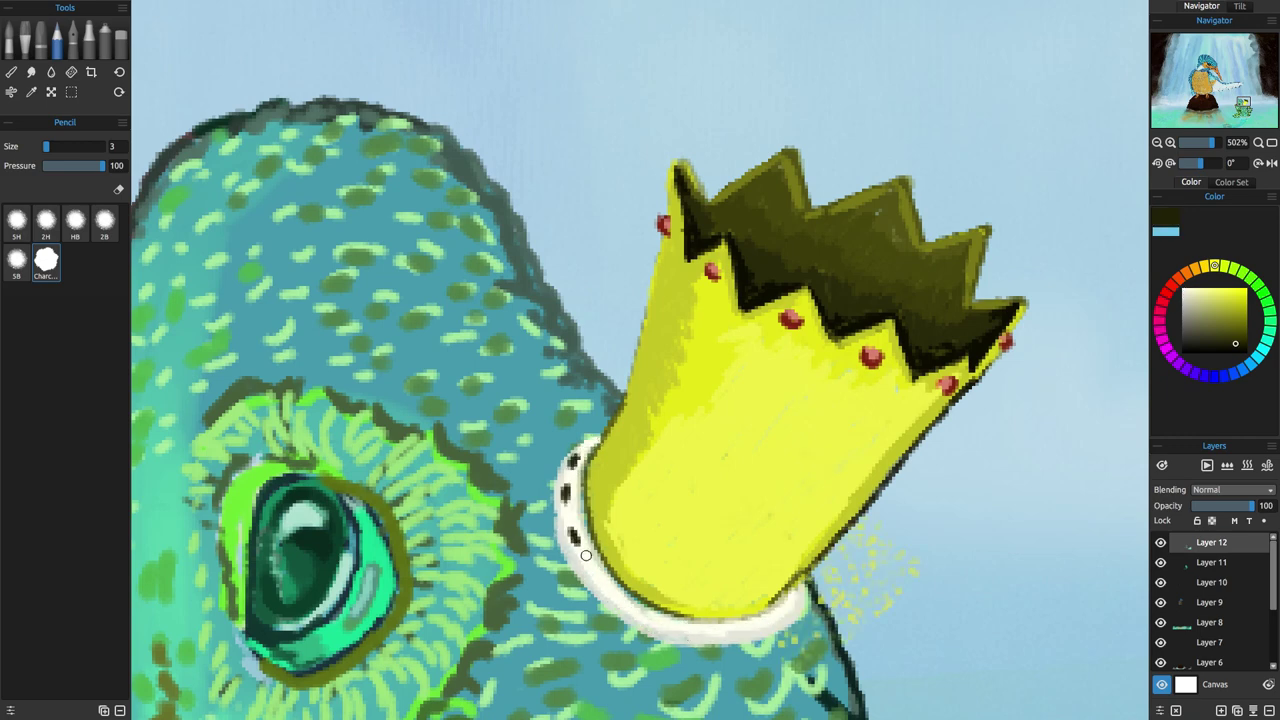
click(600, 581)
click(641, 615)
click(684, 627)
click(735, 627)
click(756, 624)
click(774, 615)
click(797, 594)
Refine the dark spots on the crown's fur band into slimmer marks with small touch-up strokes.
drag(762, 618, 774, 609)
drag(787, 600, 793, 590)
drag(677, 622, 689, 622)
drag(604, 579, 575, 529)
drag(570, 500, 570, 487)
mouse_move(575, 467)
mouse_down()
mouse_move(751, 627)
mouse_move(806, 609)
mouse_move(778, 629)
mouse_move(568, 446)
mouse_move(551, 489)
mouse_move(576, 586)
mouse_up()
Outline the lower edge of the crown's fur band in sampled dark teal.
alt+click(807, 608)
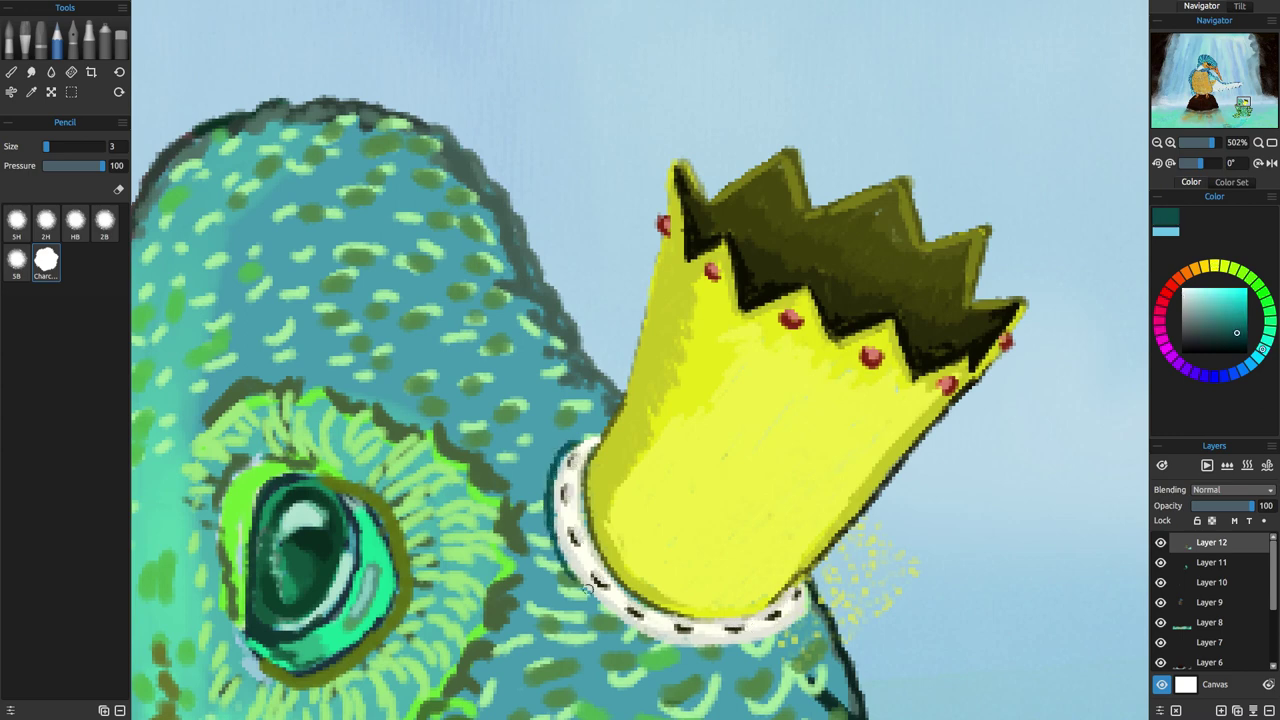
drag(803, 603, 725, 650)
mouse_move(575, 585)
mouse_down()
mouse_move(684, 655)
mouse_move(770, 638)
mouse_move(809, 588)
mouse_up()
drag(706, 649, 650, 638)
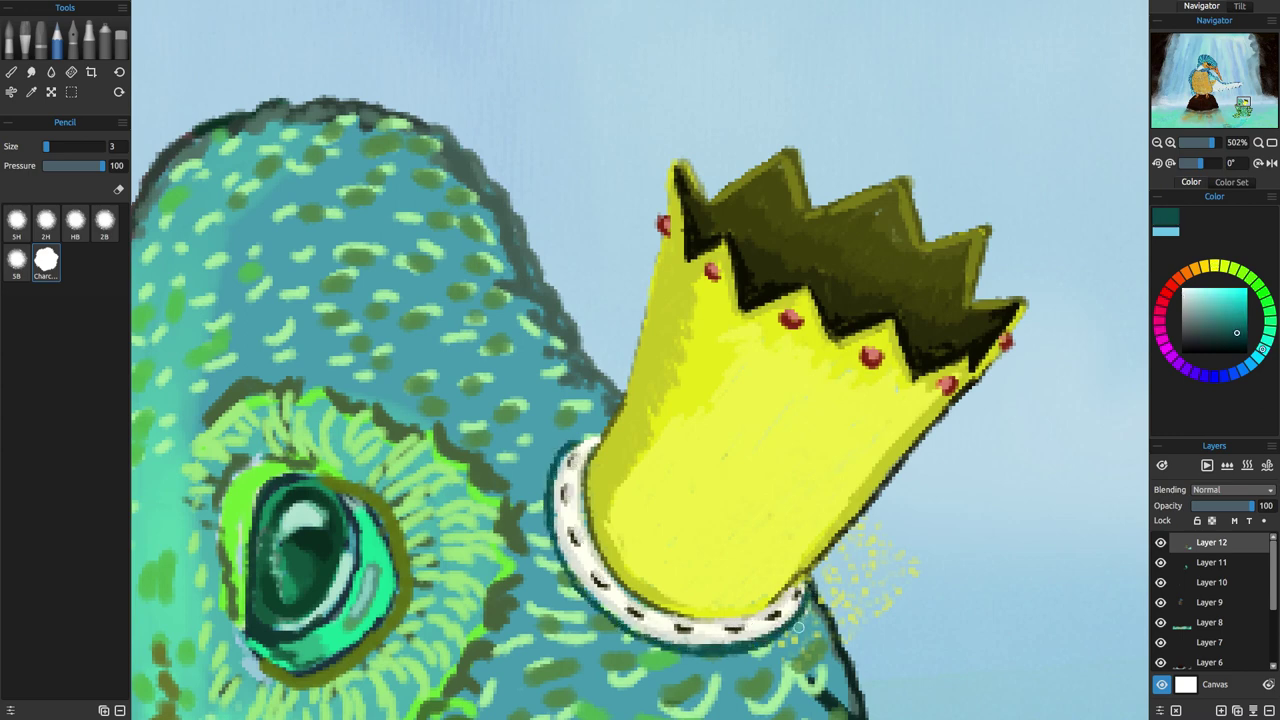
Paint a sampled teal shadow on the fish's scales just below the crown's fur band.
alt+click(803, 624)
drag(804, 623, 698, 660)
drag(792, 651, 688, 662)
drag(819, 623, 783, 650)
mouse_move(752, 671)
mouse_down()
mouse_move(724, 686)
mouse_move(775, 682)
mouse_up()
drag(775, 692, 814, 668)
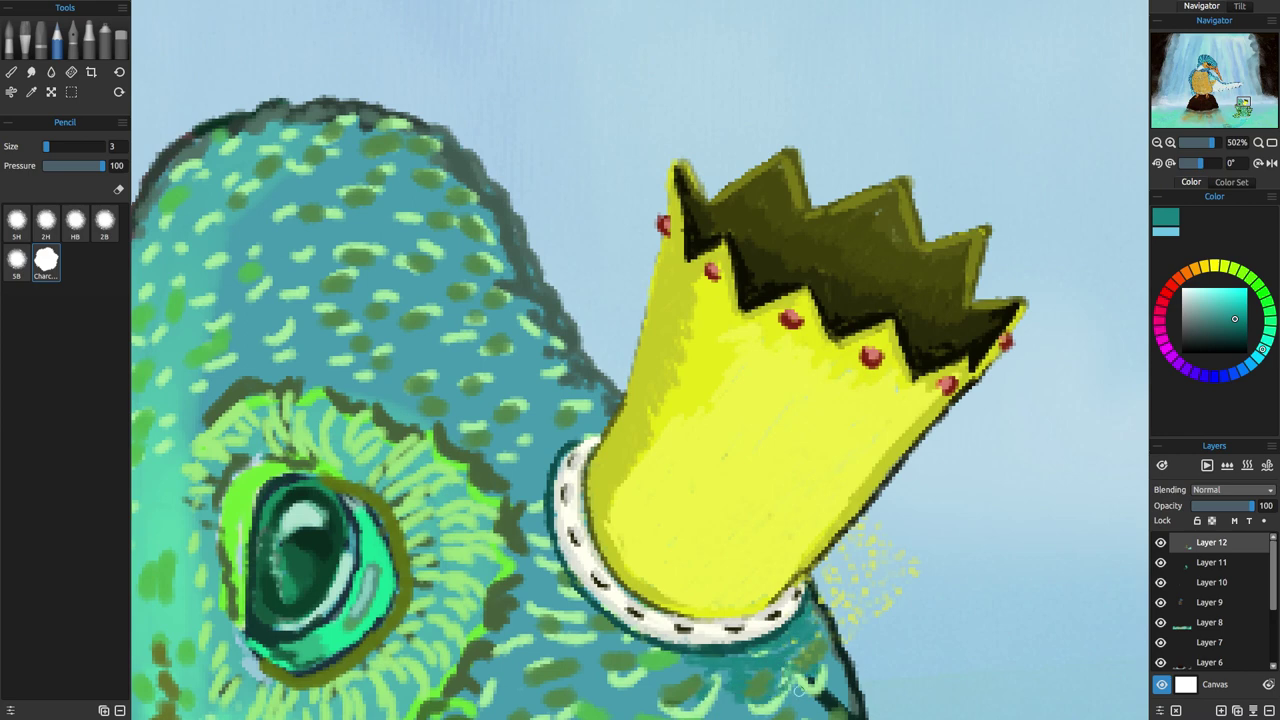
drag(734, 710, 818, 692)
Extend the teal shadow between the scales down the fish's back toward the dorsal fin.
mouse_move(838, 660)
mouse_down()
mouse_move(830, 696)
mouse_move(722, 481)
mouse_up()
mouse_move(626, 511)
mouse_down()
mouse_move(719, 573)
mouse_move(742, 616)
mouse_up()
drag(746, 550, 770, 620)
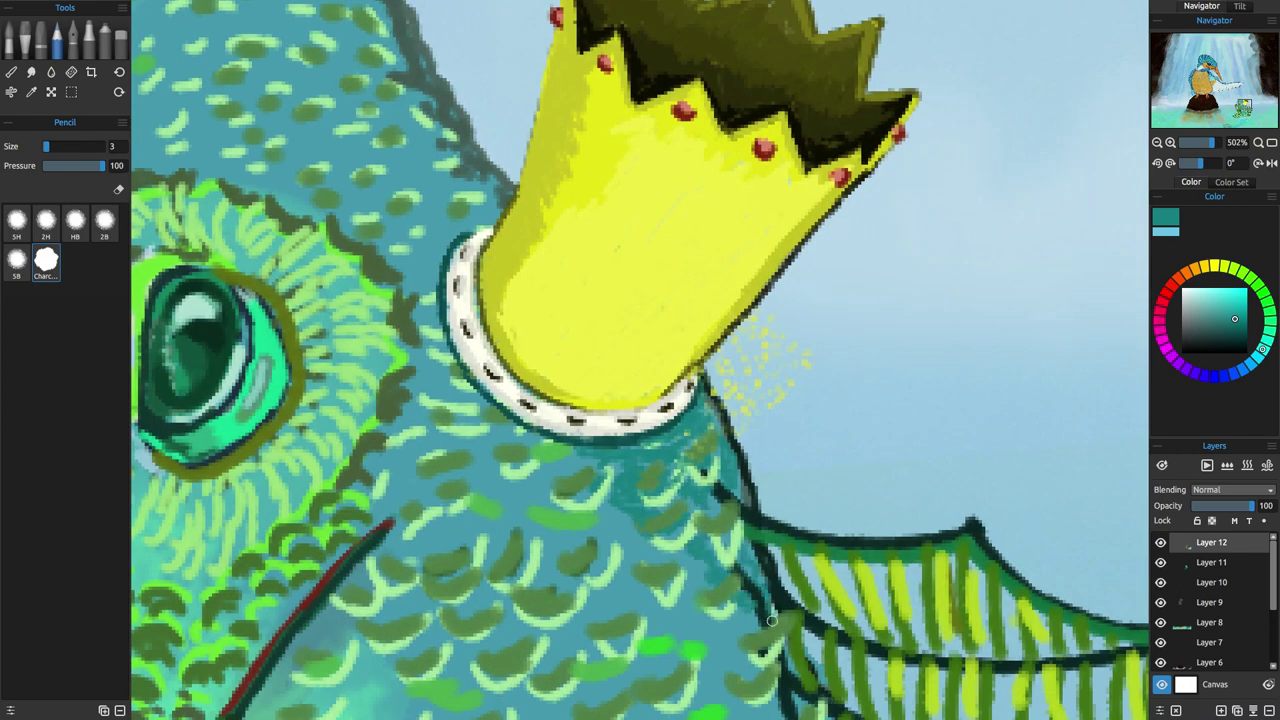
drag(704, 550, 676, 586)
drag(732, 616, 747, 632)
drag(534, 440, 572, 456)
drag(582, 466, 608, 492)
mouse_move(624, 506)
mouse_down()
mouse_move(608, 526)
mouse_move(660, 564)
mouse_up()
Erase the stray yellow speckles beside the crown and switch back to the pencil.
key(e)
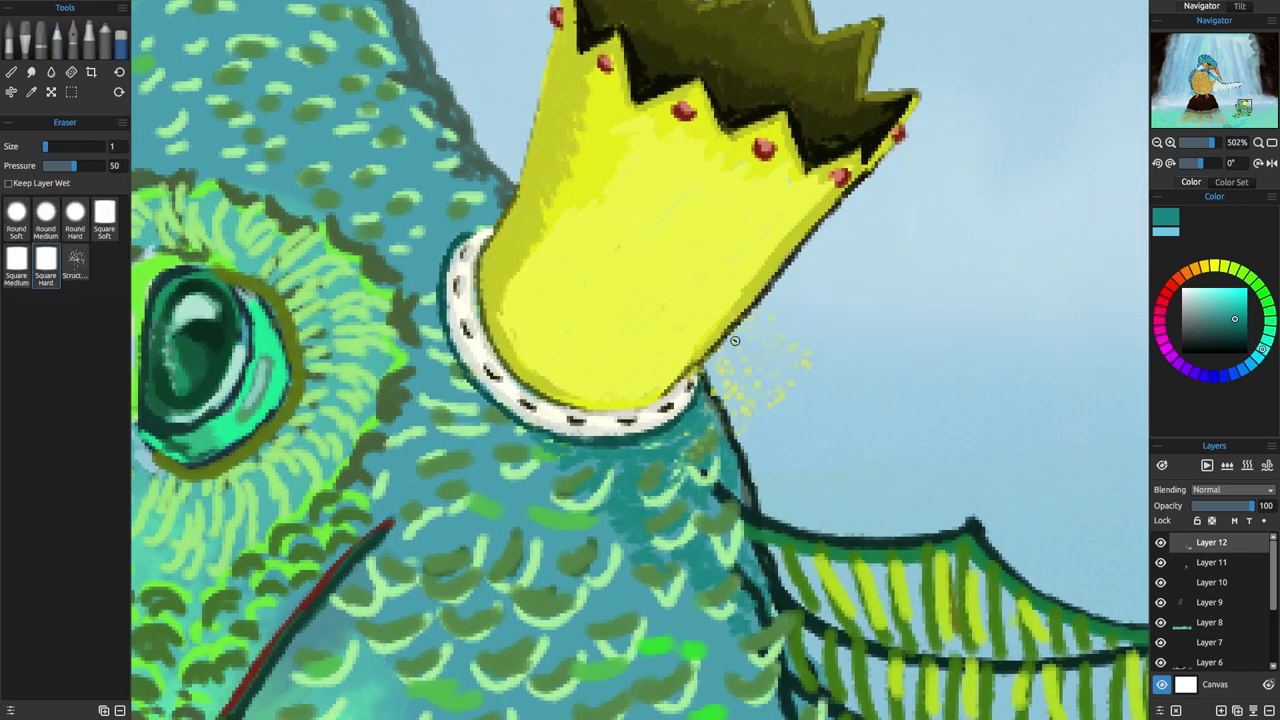
mouse_move(736, 342)
mouse_down()
mouse_move(722, 390)
mouse_move(795, 365)
mouse_up()
key(p)
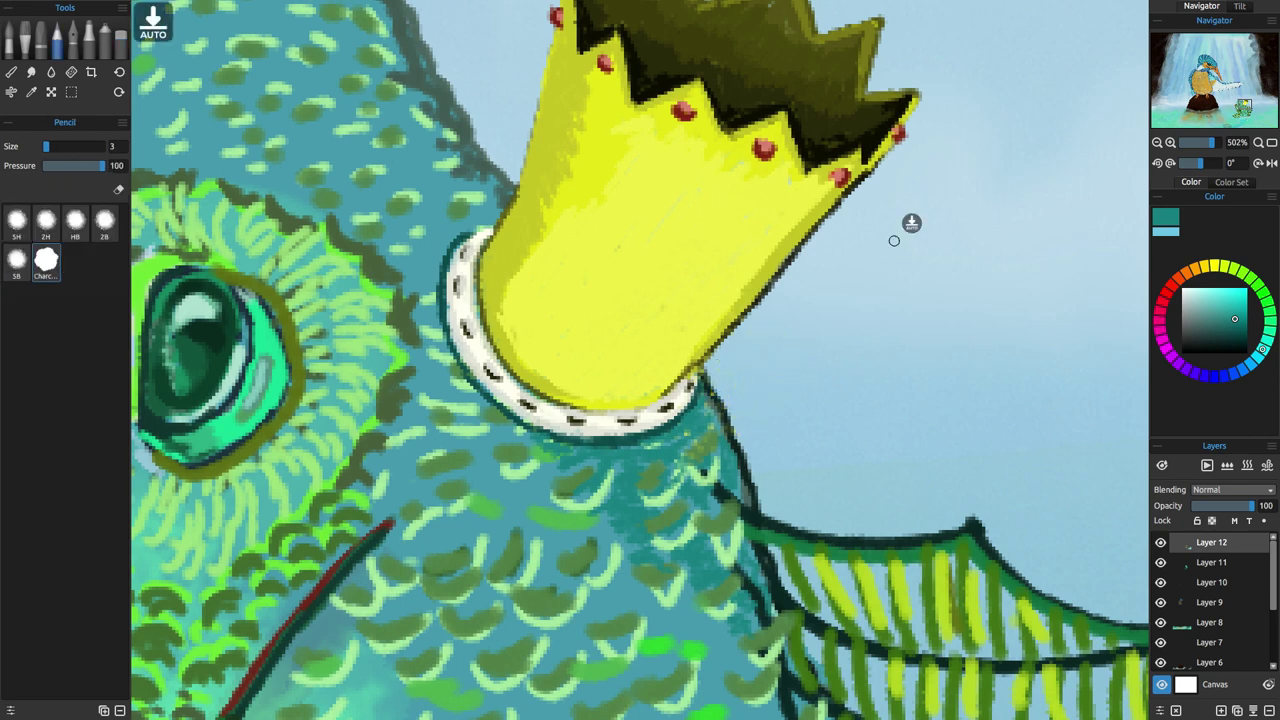
Draw thin diagonal streaks along the front of the fish's crown in a shade sampled near the crown's edge.
alt+click(800, 232)
drag(676, 202, 530, 362)
drag(658, 235, 563, 369)
drag(593, 230, 515, 329)
drag(695, 255, 648, 306)
Go over the crown's diagonal streaks with yellow tones sampled from its front to blend them in.
alt+click(585, 306)
drag(530, 362, 672, 206)
mouse_move(565, 366)
mouse_down()
mouse_move(668, 228)
mouse_move(650, 250)
mouse_up()
alt+click(620, 311)
drag(650, 303, 694, 254)
drag(513, 331, 595, 241)
Soften the remaining streaks on the crown's front and lower edge with sampled bright yellow.
alt+click(573, 265)
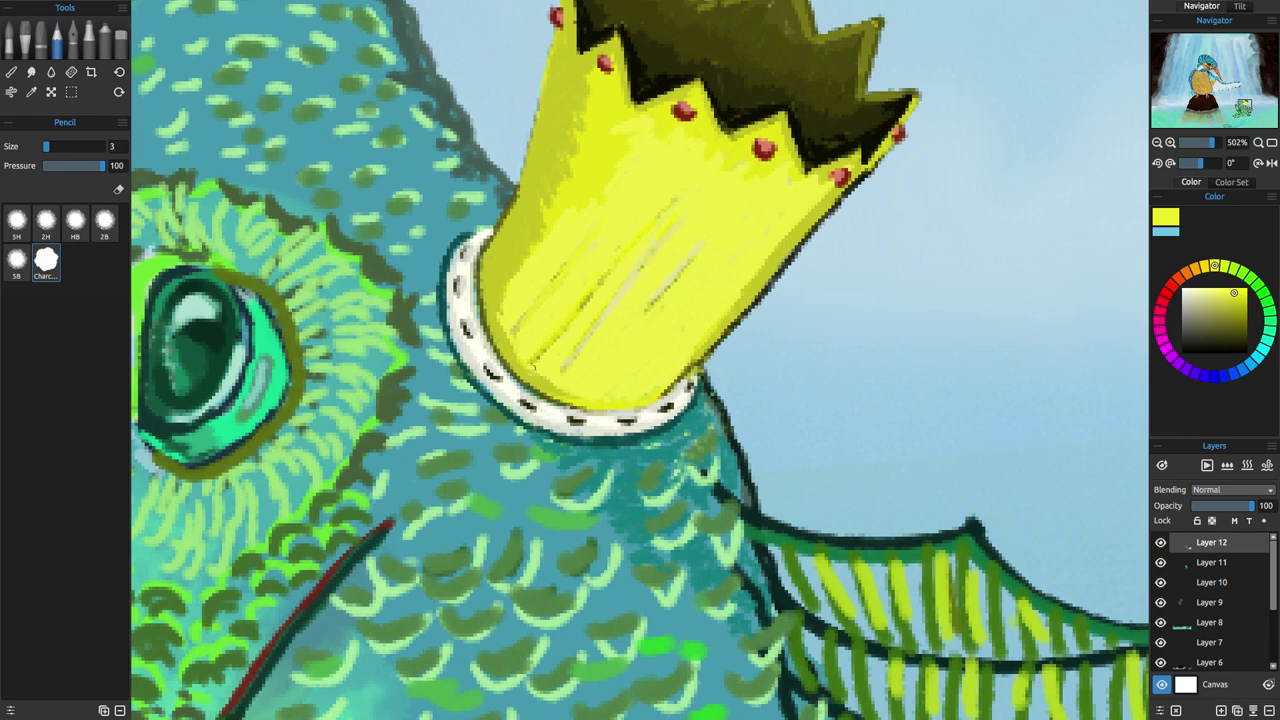
drag(543, 360, 679, 222)
drag(650, 305, 691, 249)
drag(678, 192, 616, 270)
mouse_move(529, 374)
mouse_down()
mouse_move(563, 315)
mouse_move(514, 326)
mouse_up()
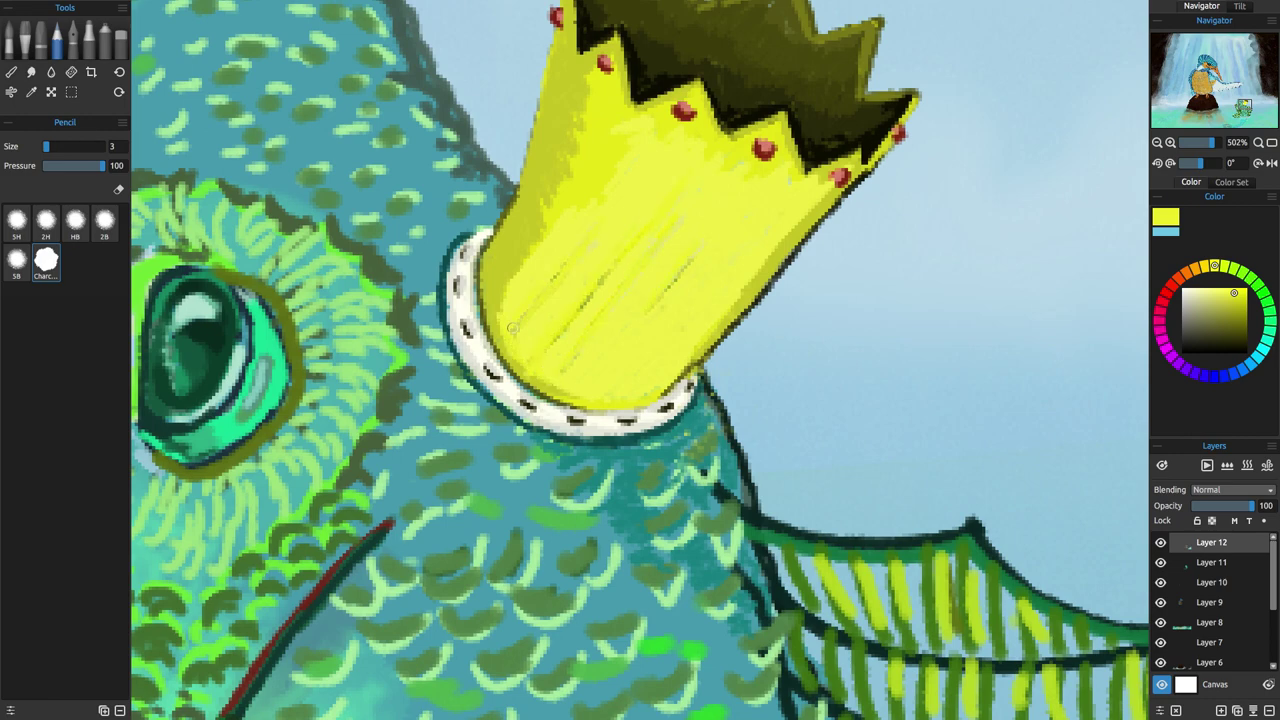
drag(690, 262, 668, 288)
key(ctrl+minus)
scroll(586, 309, down, 5)
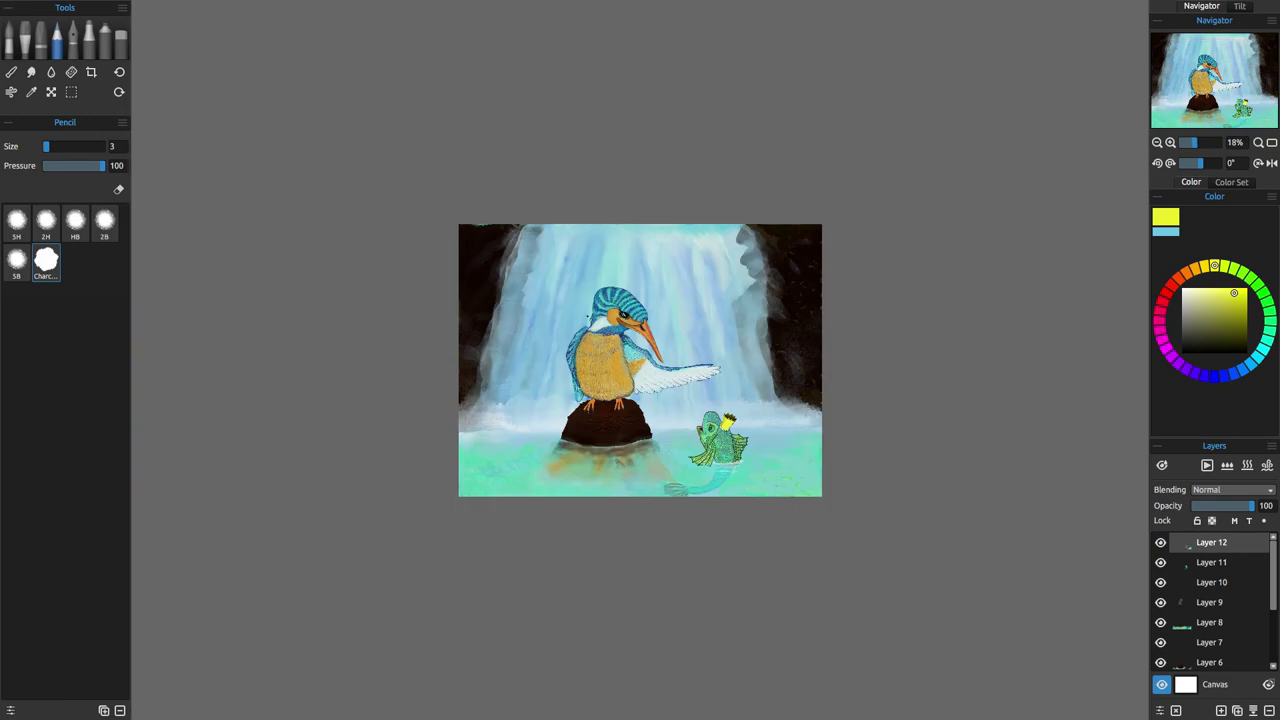
scroll(586, 309, up, 4)
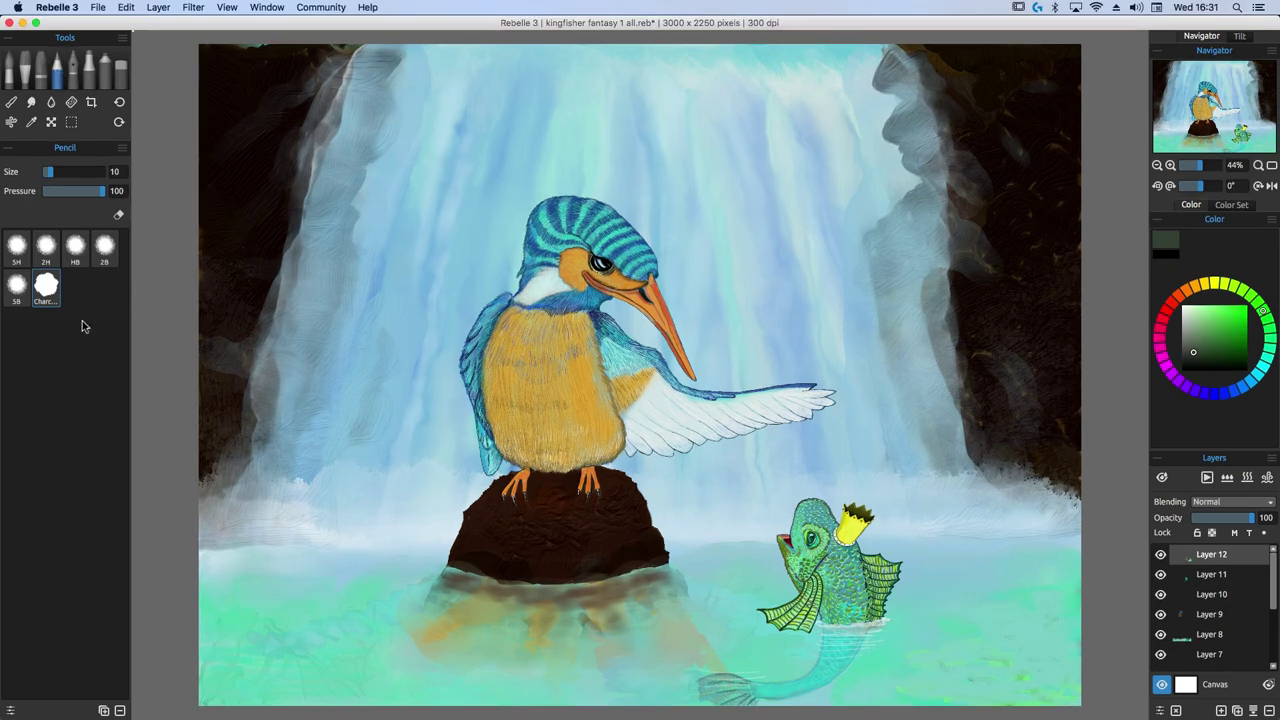
Set the pencil to pale grey-green, size 10 and pressure 28, trying the colour at the base of the kingfisher's beak.
drag(1197, 165, 1201, 166)
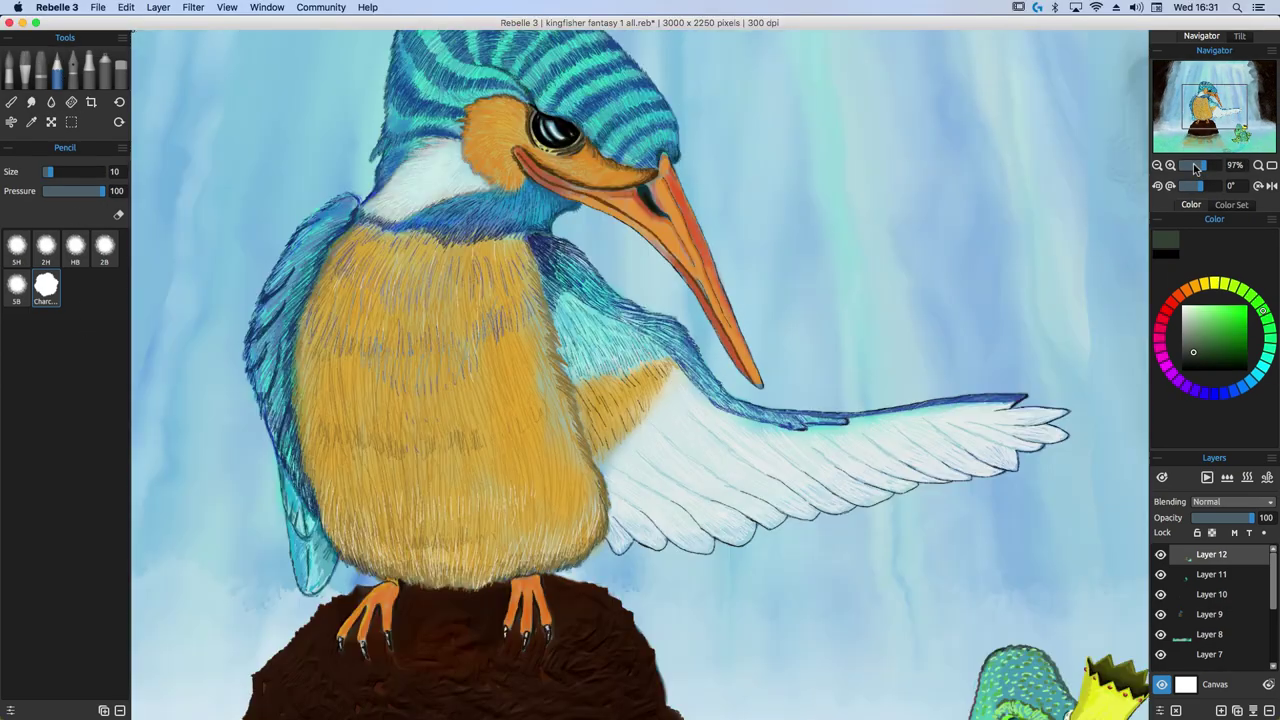
drag(50, 171, 47, 171)
click(1194, 326)
drag(673, 183, 680, 192)
click(55, 190)
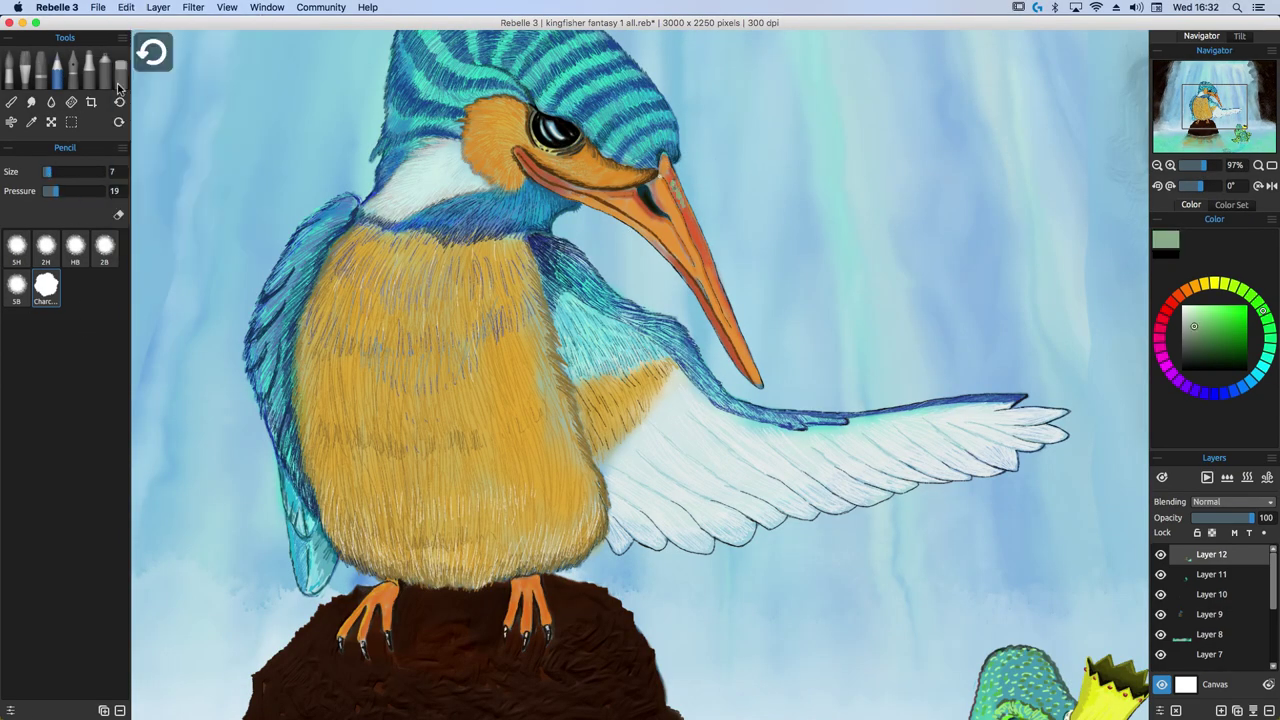
drag(47, 174, 52, 174)
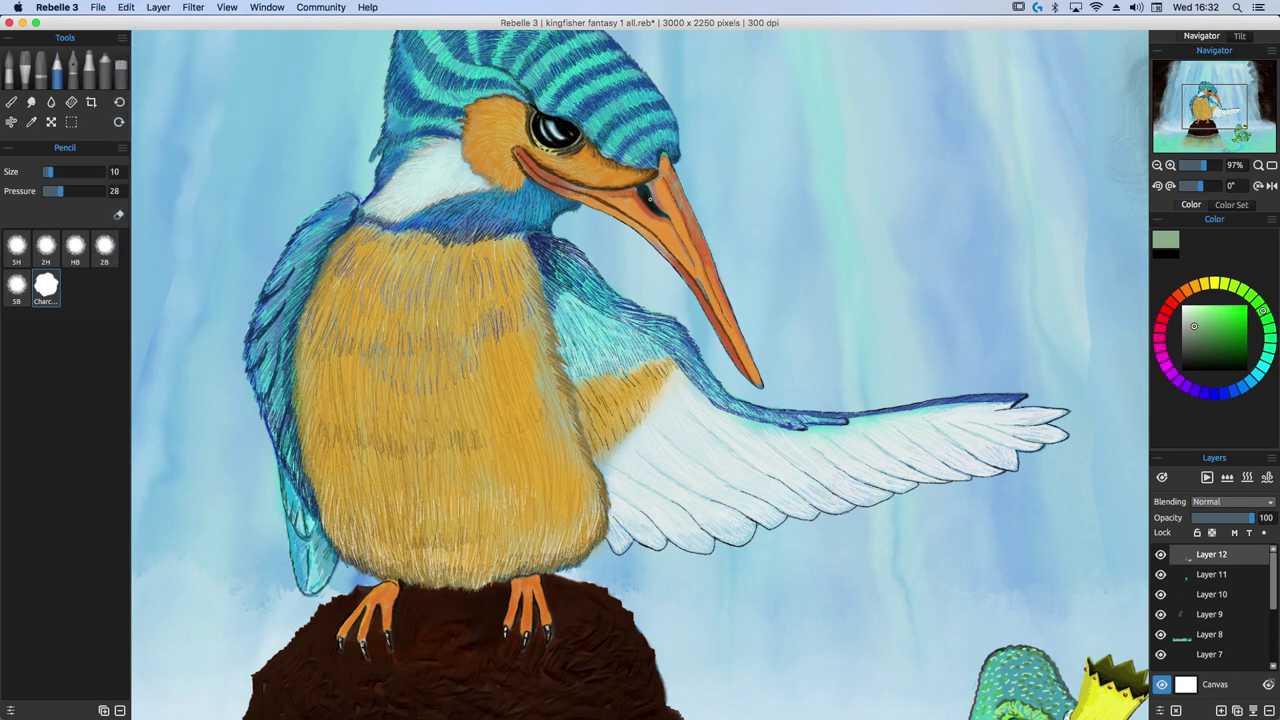
Stroke pale grey-green along the outer edge of the kingfisher's upper beak with the pressure at 35.
drag(709, 262, 685, 208)
drag(720, 294, 702, 242)
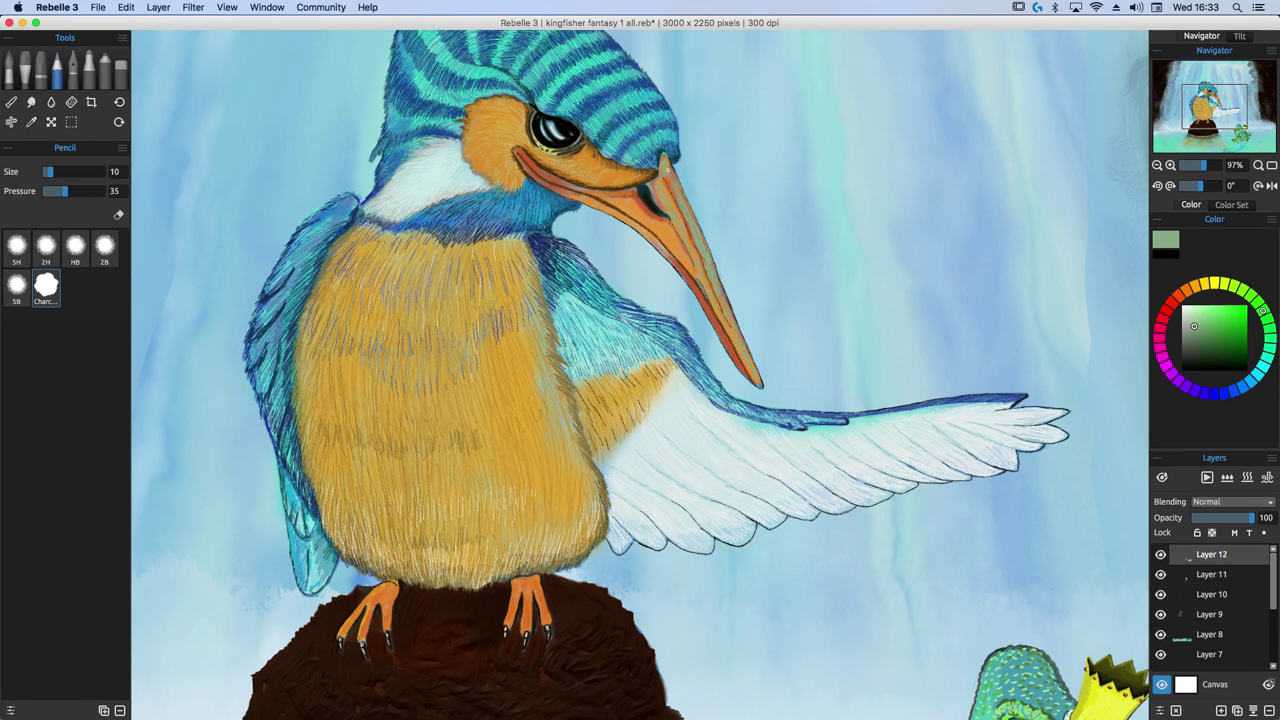
scroll(668, 171, up, 1)
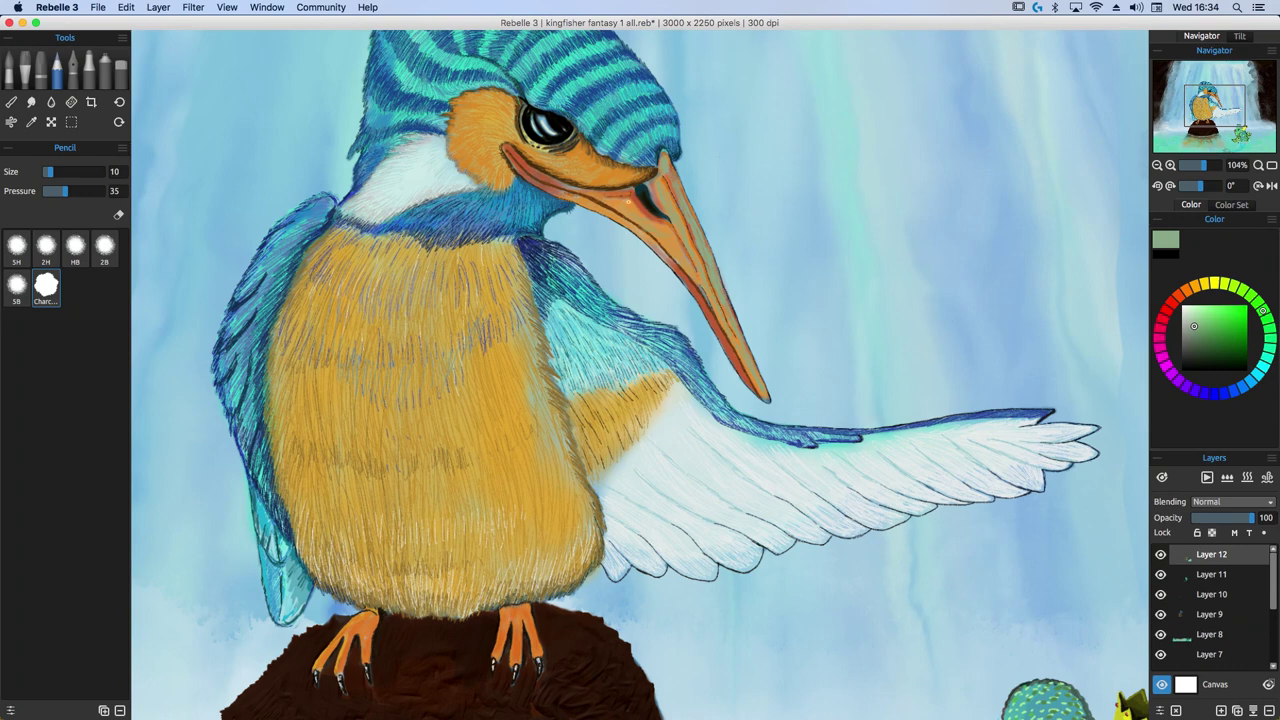
Shift the pencil to a slightly greyer green and extend the tint over the kingfisher's beak down to its tip.
drag(1194, 326, 1190, 328)
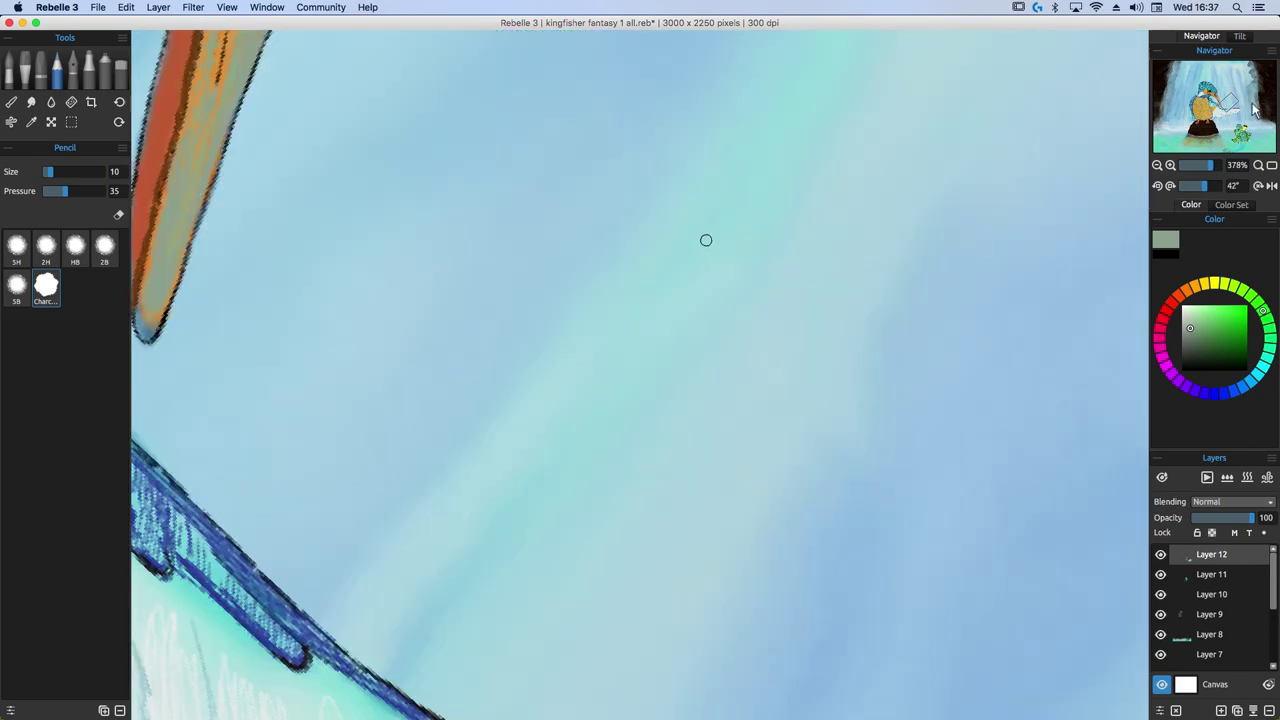
key(super+0)
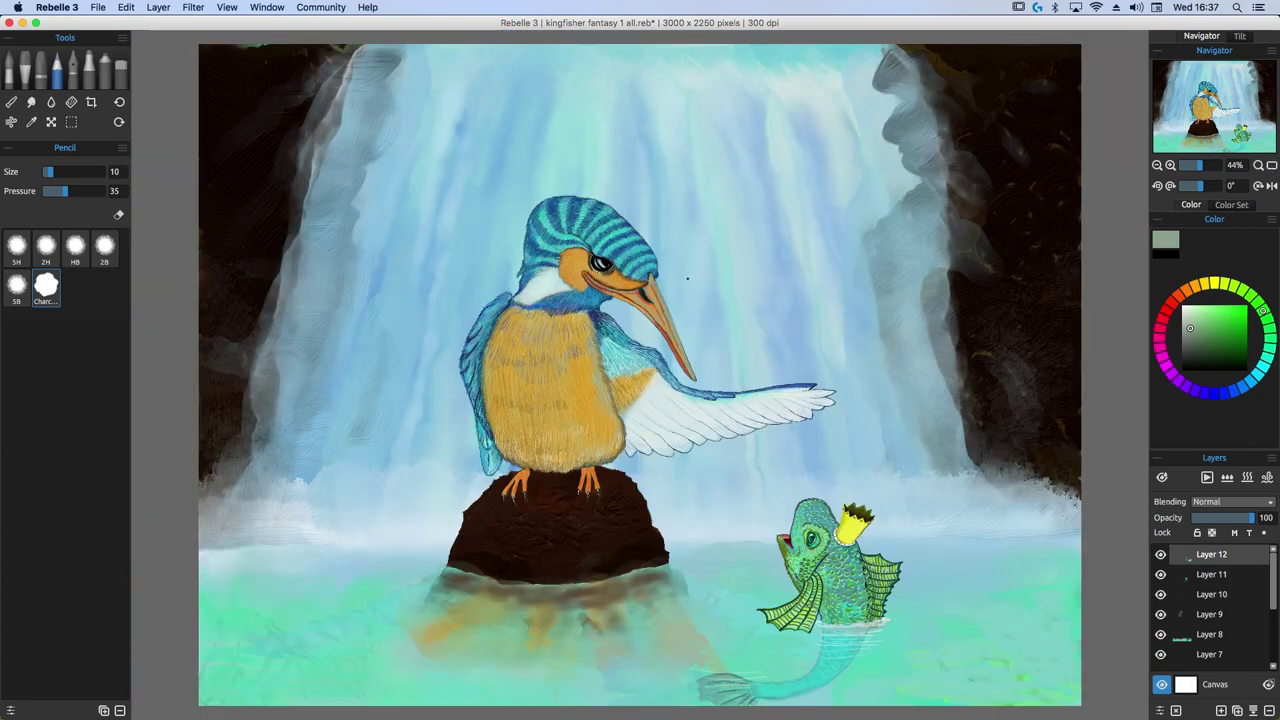
key(super+plus)
key(super+plus)
key(super+plus)
key(super+plus)
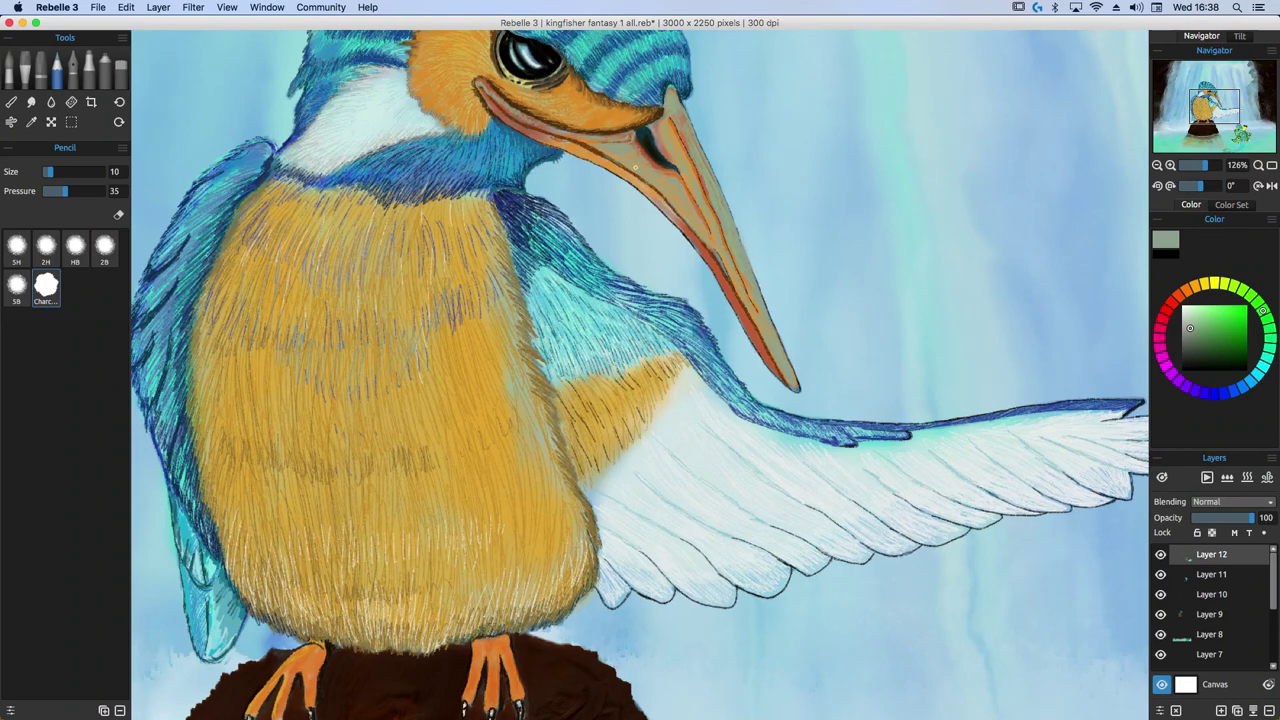
scroll(634, 168, down, 2)
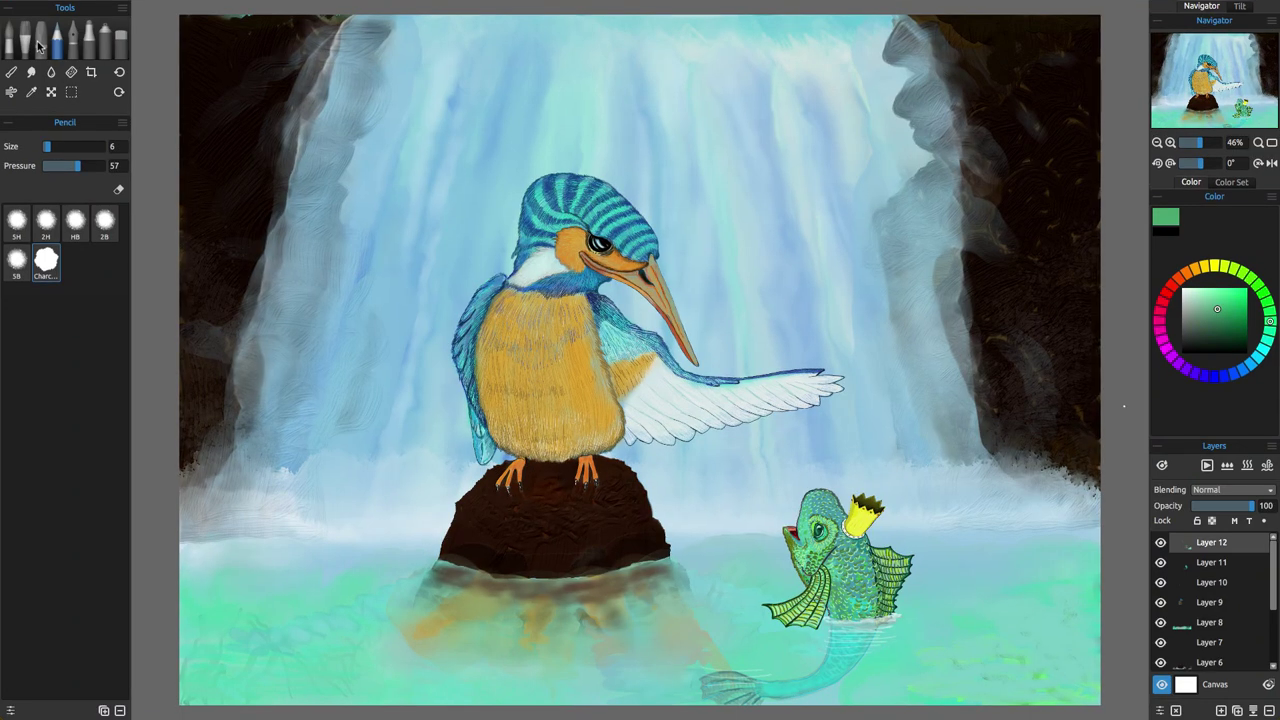